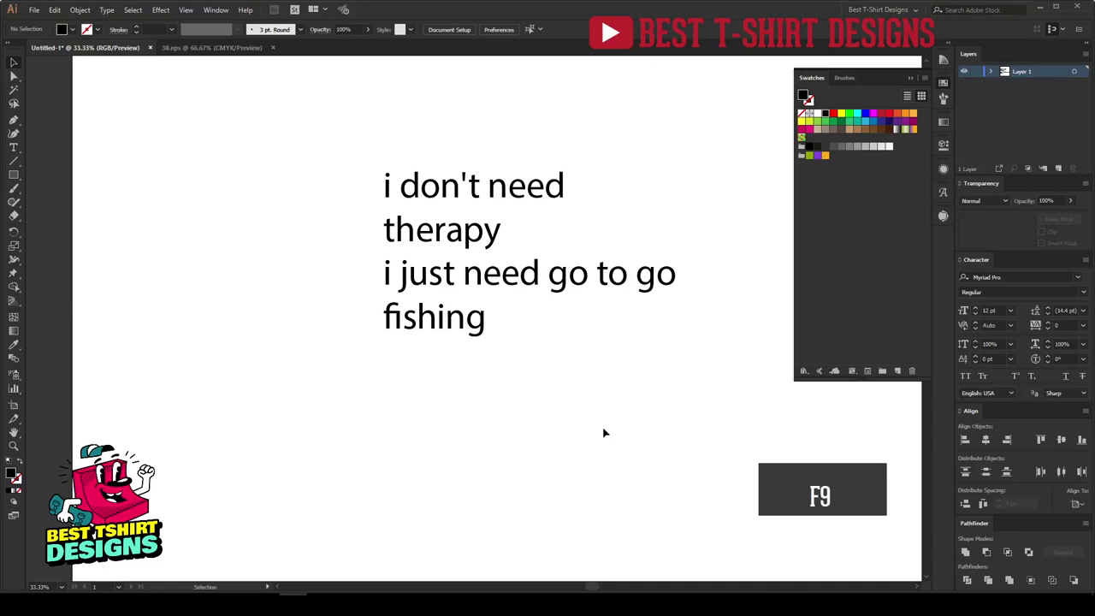
{"action": "left_click", "coordinate": [875, 147]}
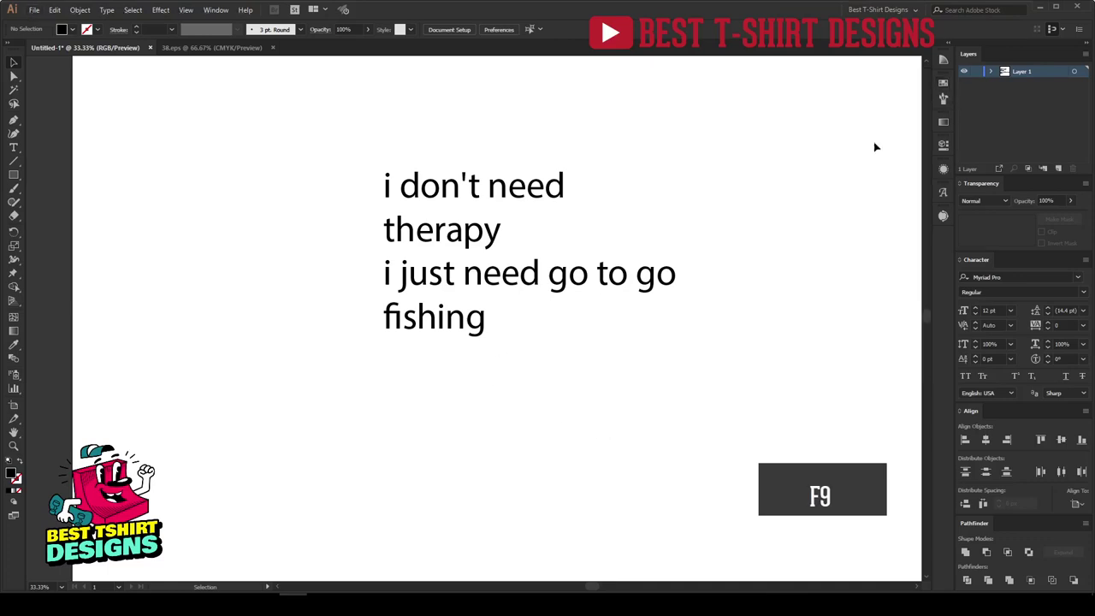
{"action": "key", "text": "ctrl+0"}
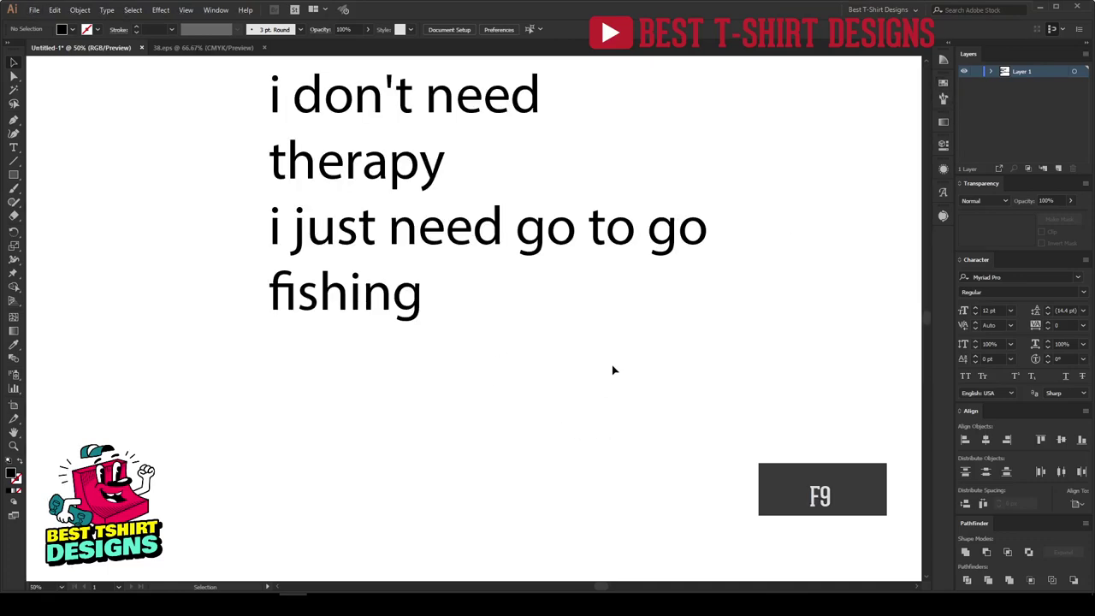
{"action": "left_click_drag", "start_coordinate": [254, 115], "coordinate": [690, 399]}
{"action": "scroll", "coordinate": [496, 257], "scroll_direction": "down", "scroll_amount": 2}
{"action": "left_click", "coordinate": [502, 333]}
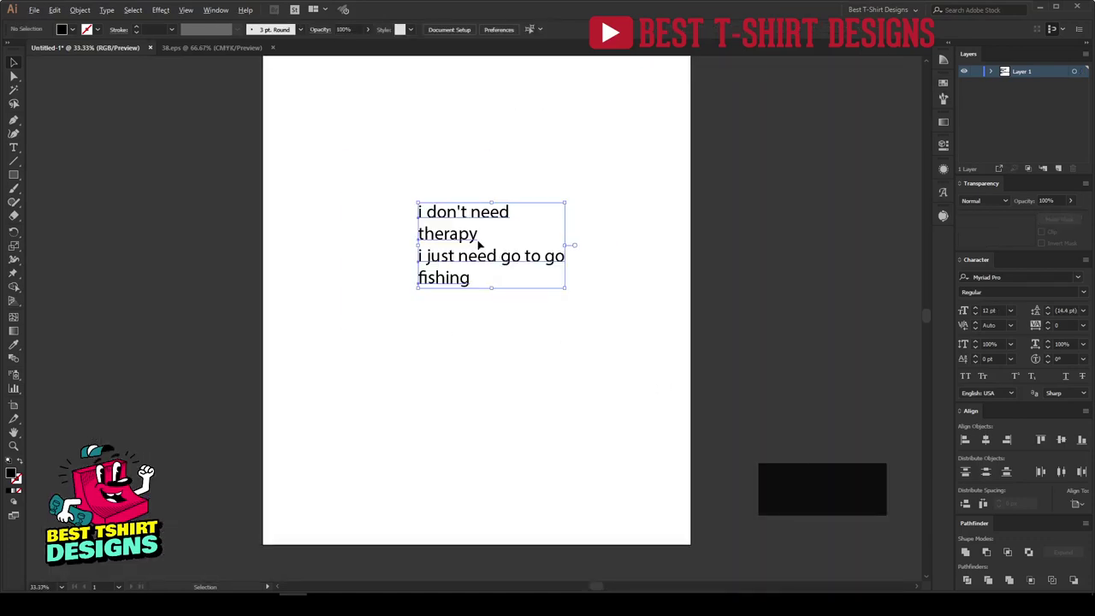
{"action": "scroll", "coordinate": [479, 243], "scroll_direction": "up", "scroll_amount": 2}
{"action": "left_click_drag", "start_coordinate": [620, 410], "coordinate": [687, 433]}
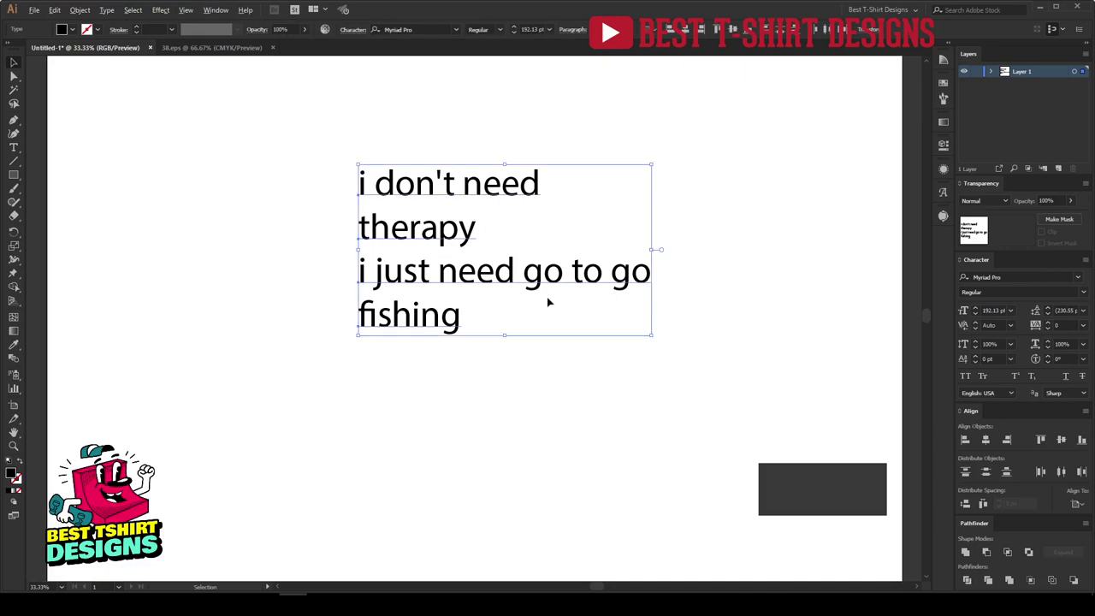
{"action": "scroll", "coordinate": [513, 272], "scroll_direction": "down", "scroll_amount": 2}
{"action": "left_click_drag", "start_coordinate": [516, 273], "coordinate": [483, 230]}
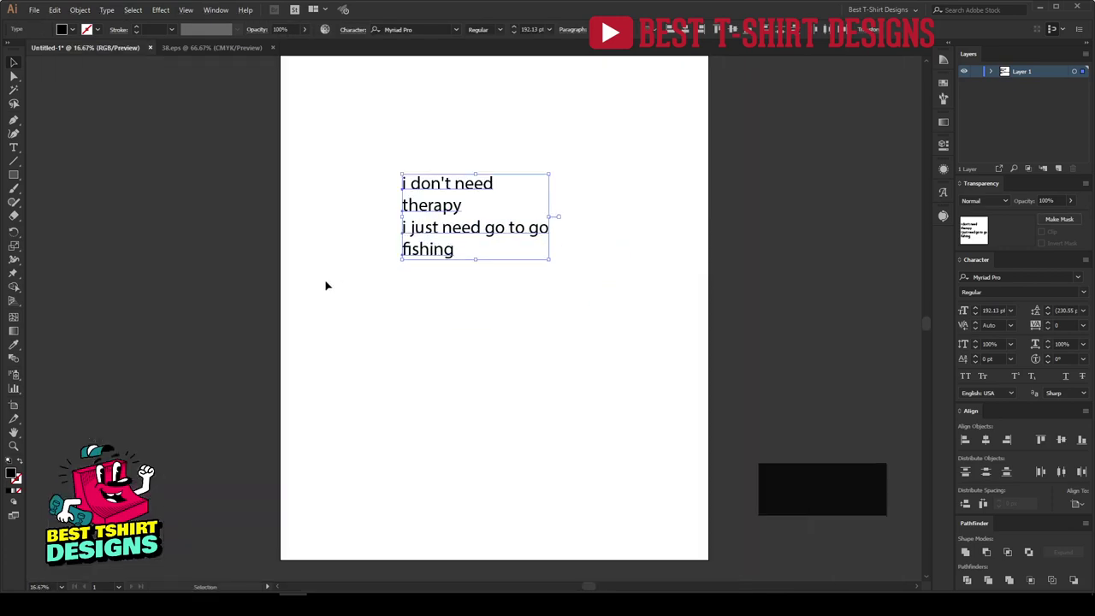
{"action": "left_click", "coordinate": [325, 283]}
{"action": "left_click_drag", "start_coordinate": [356, 117], "coordinate": [593, 305]}
{"action": "scroll", "coordinate": [516, 227], "scroll_direction": "up", "scroll_amount": 1}
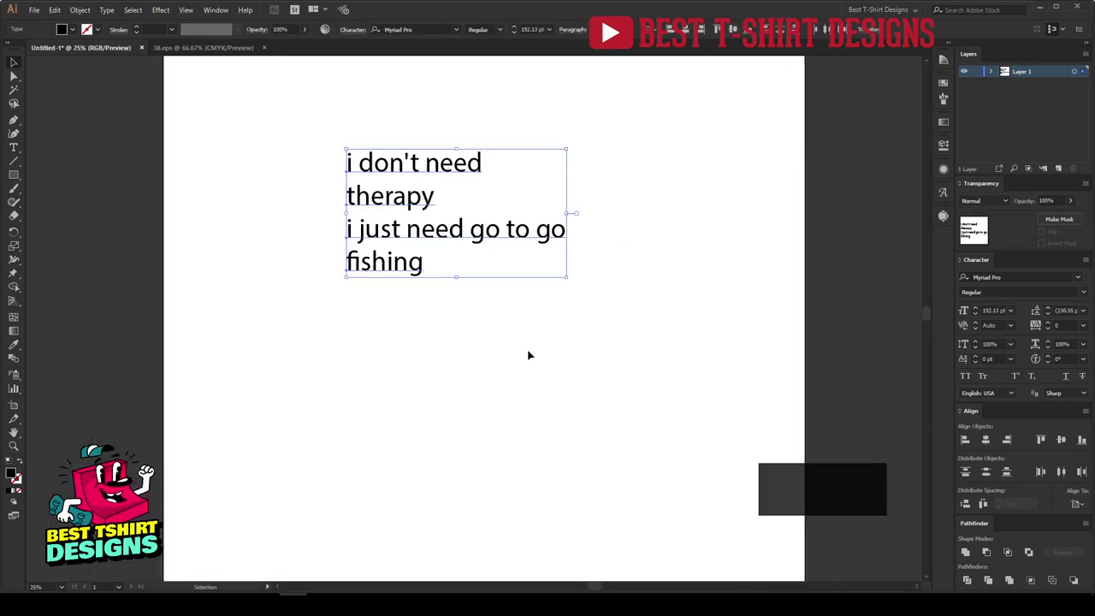
{"action": "left_click", "coordinate": [528, 354]}
{"action": "left_click_drag", "start_coordinate": [308, 112], "coordinate": [611, 360]}
{"action": "left_click", "coordinate": [316, 149]}
{"action": "left_click_drag", "start_coordinate": [306, 109], "coordinate": [605, 388]}
{"action": "scroll", "coordinate": [324, 202], "scroll_direction": "up", "scroll_amount": 1, "text": "alt"}
{"action": "left_click", "coordinate": [633, 390]}
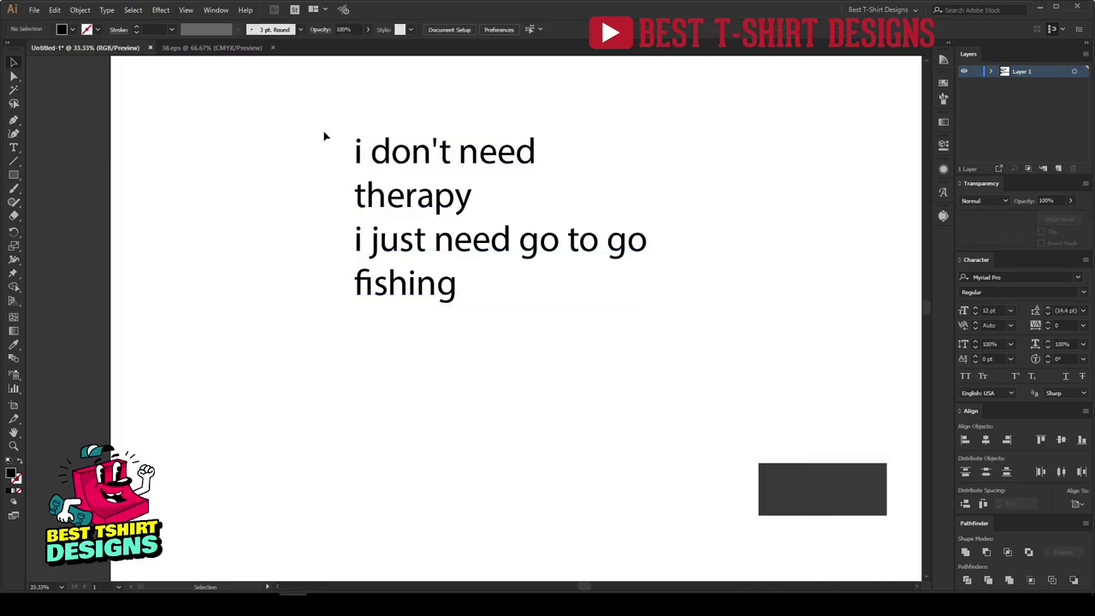
{"action": "left_click_drag", "start_coordinate": [422, 202], "coordinate": [724, 371]}
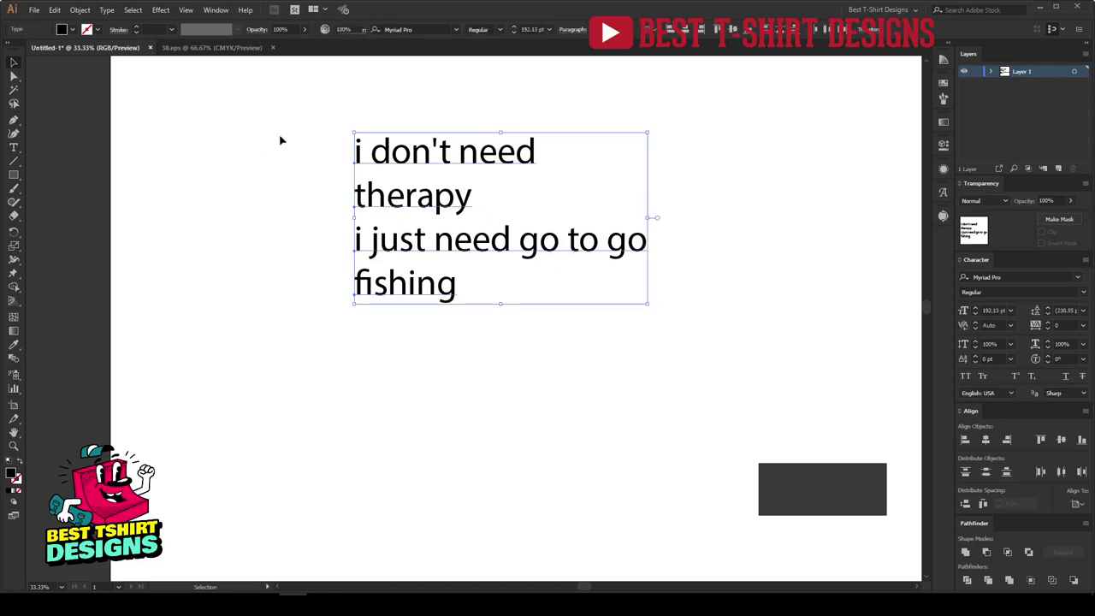
{"action": "left_click_drag", "start_coordinate": [315, 104], "coordinate": [727, 407]}
{"action": "left_click", "coordinate": [501, 309]}
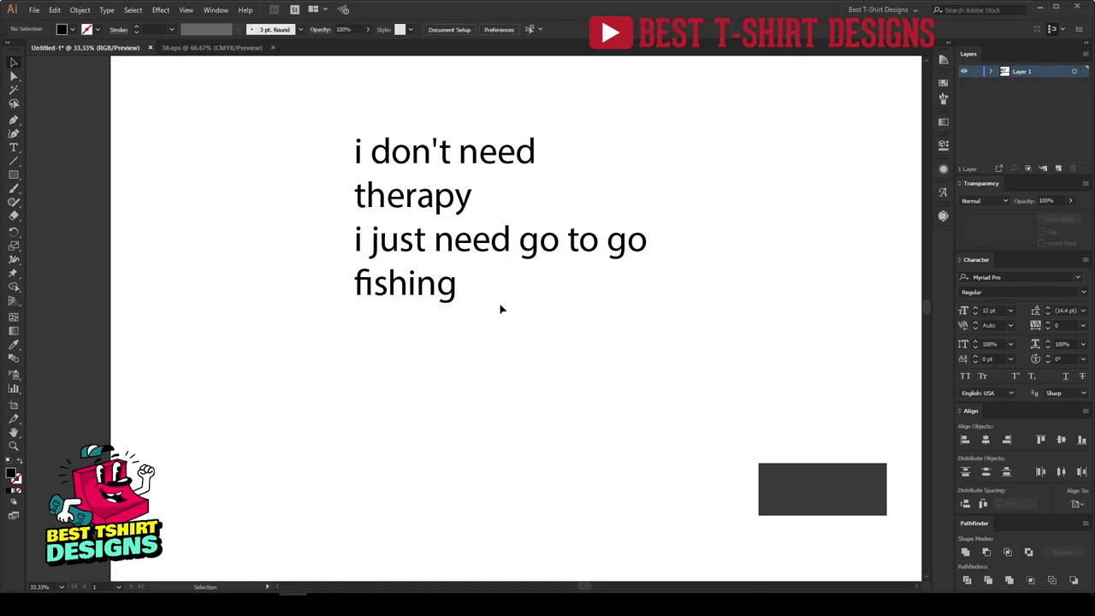
Move all four quote lines left on the artboard, with "therapy" and "fishing" slightly indented from the other two
{"action": "left_click", "coordinate": [410, 197]}
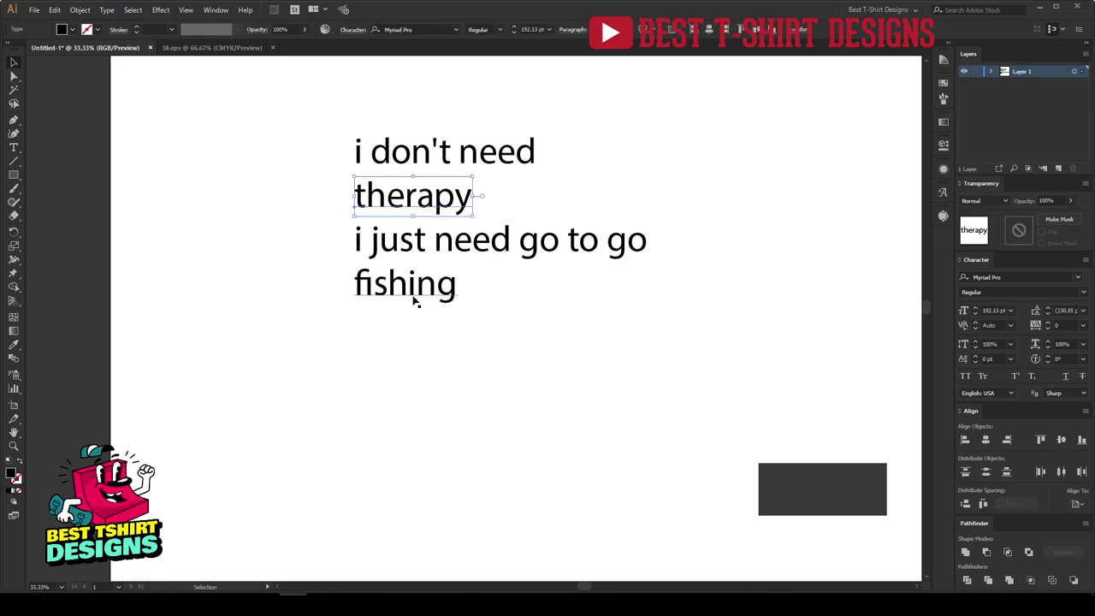
{"action": "left_click", "coordinate": [434, 293], "text": "shift"}
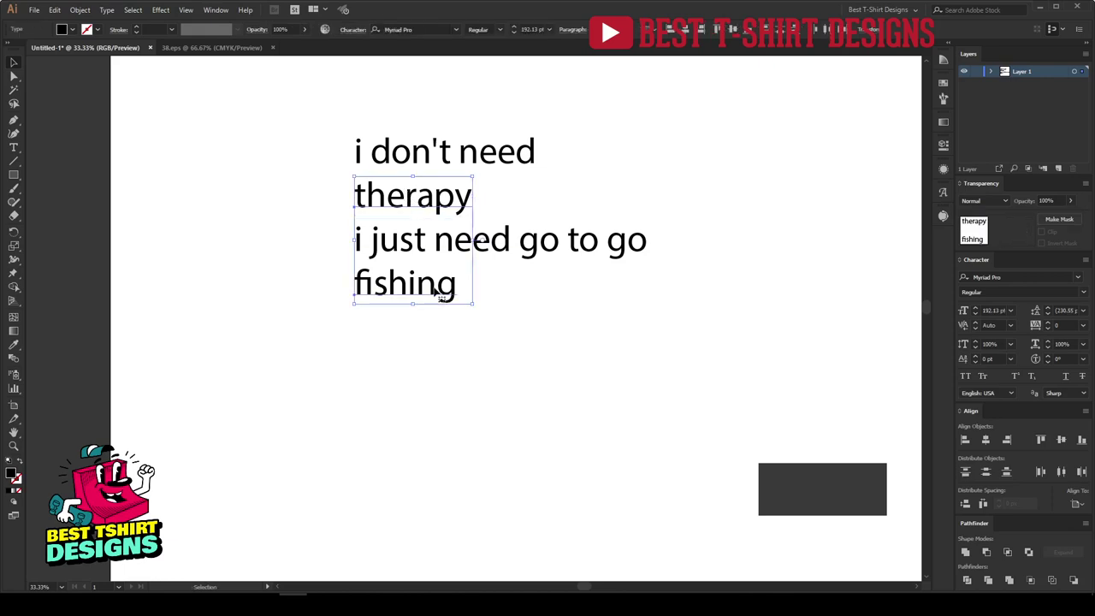
{"action": "left_click_drag", "start_coordinate": [434, 293], "coordinate": [328, 293]}
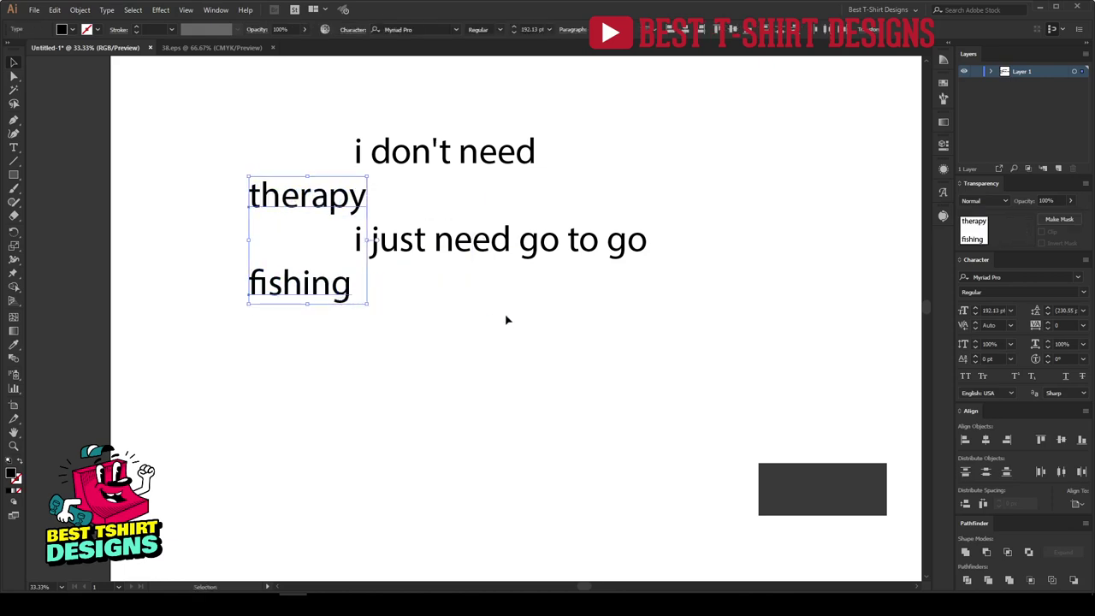
{"action": "left_click_drag", "start_coordinate": [190, 135], "coordinate": [281, 363]}
{"action": "left_click", "coordinate": [472, 172]}
{"action": "left_click_drag", "start_coordinate": [472, 158], "coordinate": [350, 159]}
{"action": "left_click", "coordinate": [274, 85]}
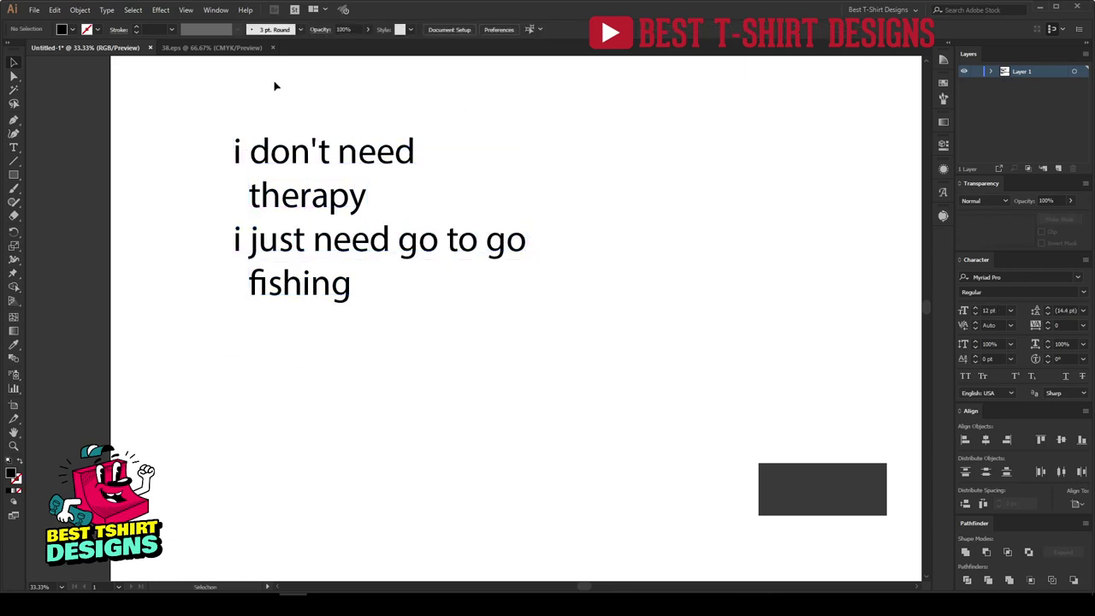
In 38.eps, move the bass fish illustration off the artboard's left side and copy it
{"action": "left_click", "coordinate": [212, 47]}
{"action": "left_click", "coordinate": [523, 270]}
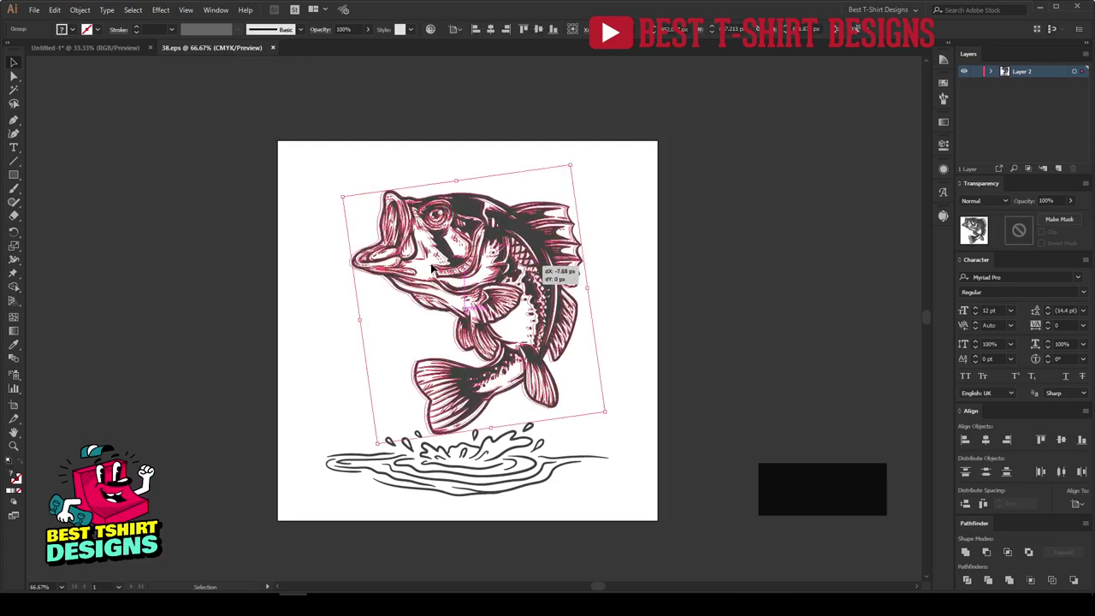
{"action": "left_click_drag", "start_coordinate": [524, 271], "coordinate": [233, 245]}
{"action": "key", "text": "ctrl+c"}
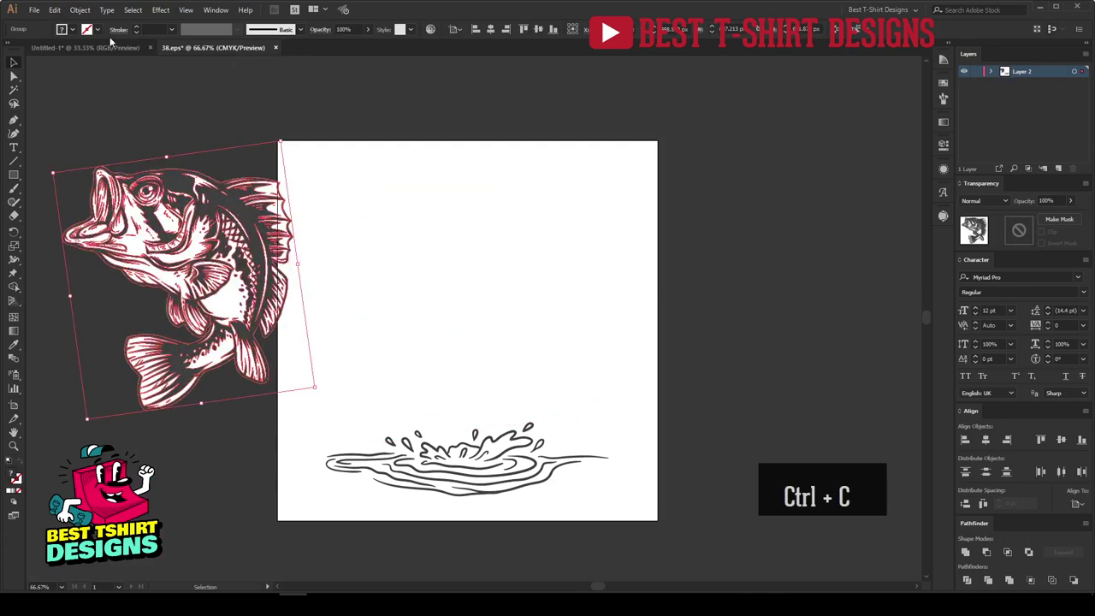
Paste the fish into the Untitled-1 document and place it to the right of the quote
{"action": "left_click", "coordinate": [109, 45]}
{"action": "key", "text": "ctrl+v"}
{"action": "left_click_drag", "start_coordinate": [496, 309], "coordinate": [640, 311]}
{"action": "scroll", "coordinate": [692, 314], "scroll_direction": "up", "scroll_amount": 3}
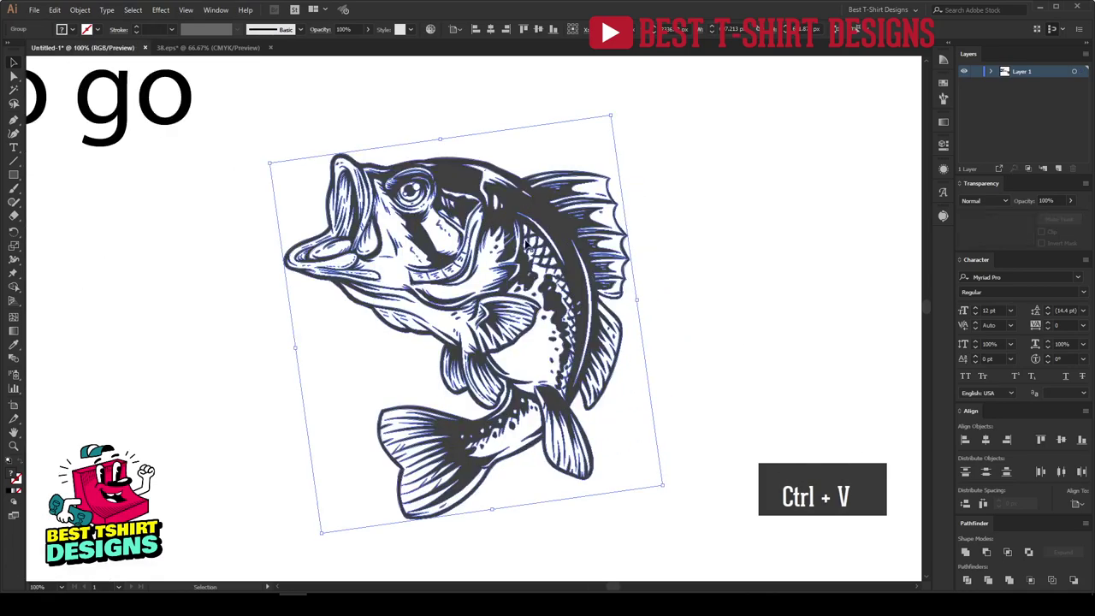
{"action": "left_click", "coordinate": [692, 315]}
{"action": "left_click", "coordinate": [515, 234]}
{"action": "left_click", "coordinate": [679, 299]}
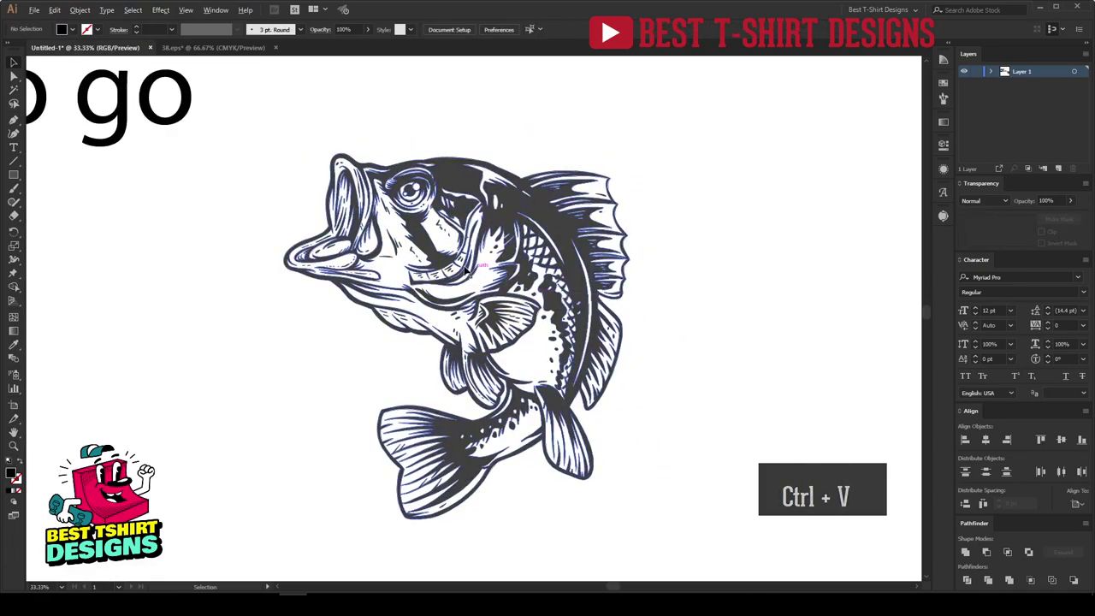
Move the fish farther right on the artboard to leave a wider gap beside the quote
{"action": "scroll", "coordinate": [466, 268], "scroll_direction": "down", "scroll_amount": 5}
{"action": "left_click_drag", "start_coordinate": [465, 269], "coordinate": [289, 225]}
{"action": "left_click", "coordinate": [770, 308]}
{"action": "scroll", "coordinate": [716, 291], "scroll_direction": "up", "scroll_amount": 5}
{"action": "left_click", "coordinate": [717, 293]}
{"action": "scroll", "coordinate": [727, 304], "scroll_direction": "down", "scroll_amount": 2}
{"action": "scroll", "coordinate": [289, 225], "scroll_direction": "up", "scroll_amount": 2}
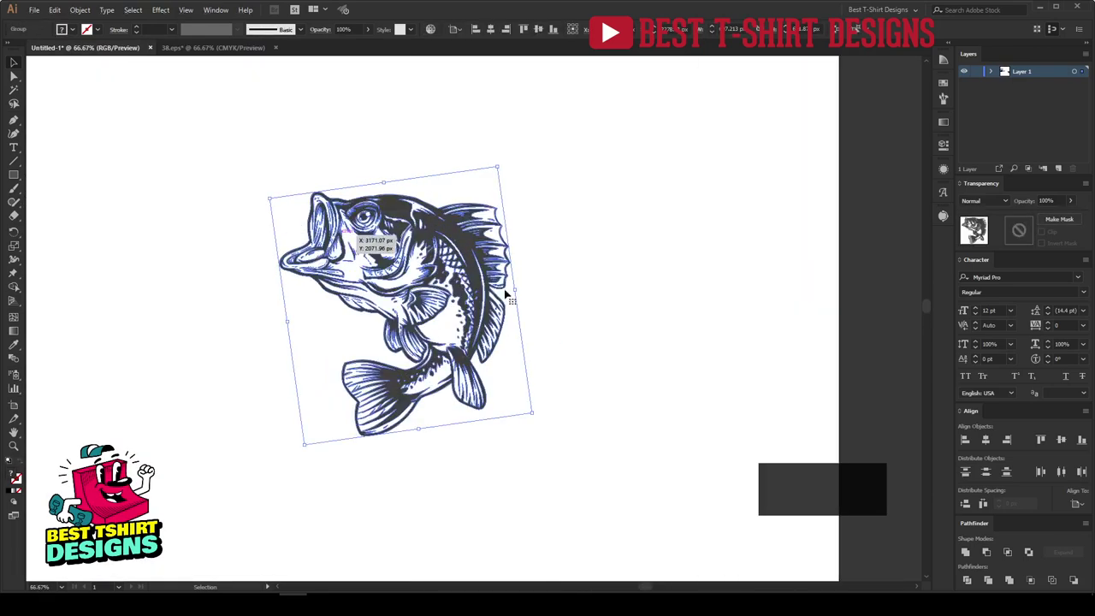
Select the fish's white backing shape with the Magic Wand and delete it
{"action": "key", "text": "ctrl+shift+a"}
{"action": "scroll", "coordinate": [361, 268], "scroll_direction": "up", "scroll_amount": 1}
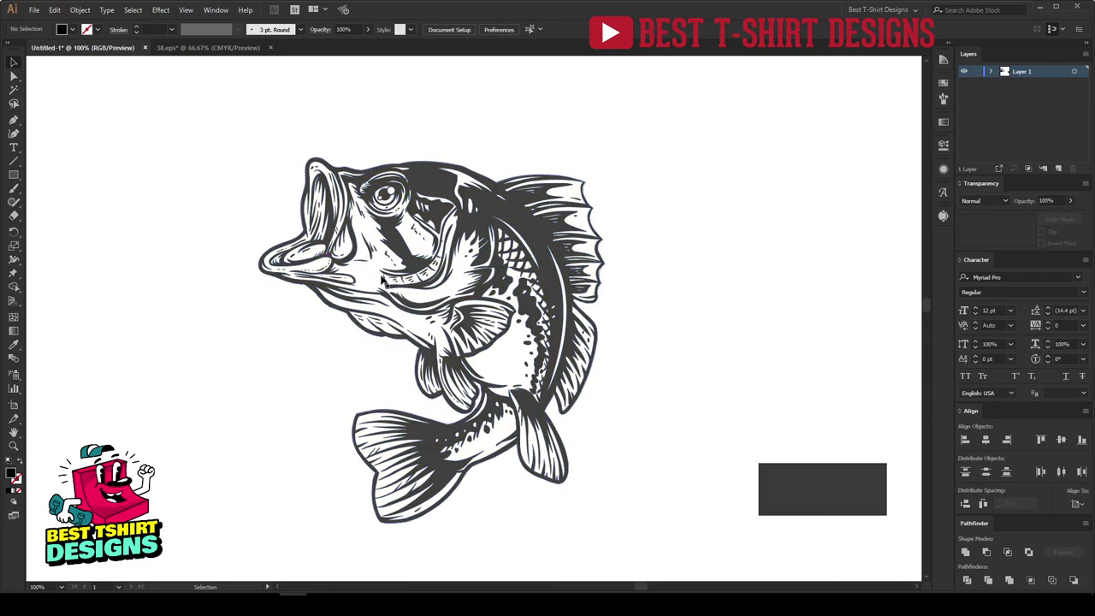
{"action": "key", "text": "y"}
{"action": "left_click", "coordinate": [367, 274]}
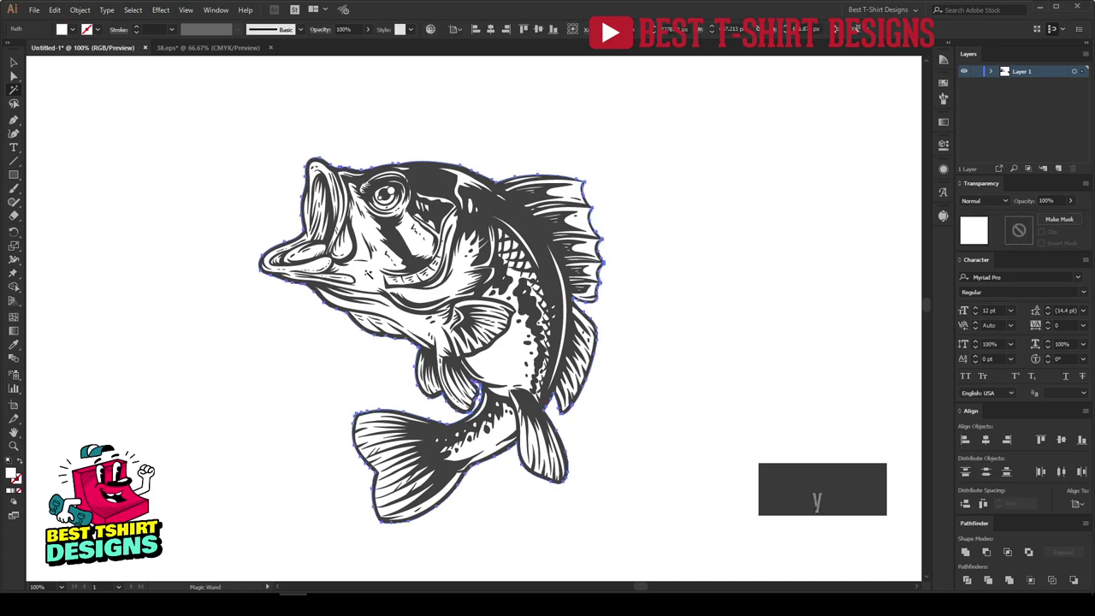
{"action": "key", "text": "Delete"}
{"action": "key", "text": "v"}
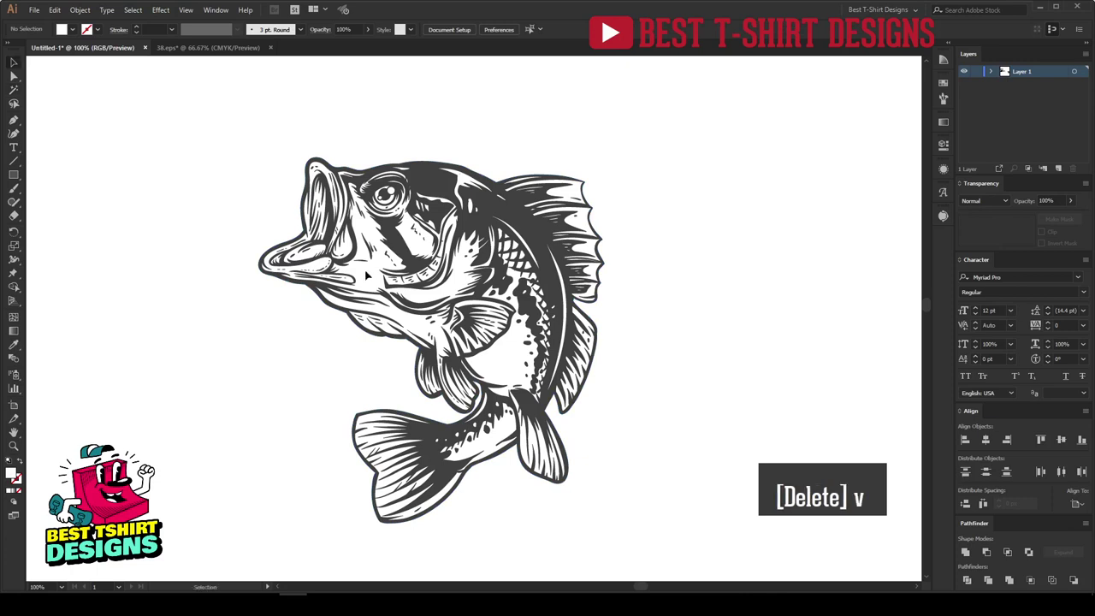
Check the fish's transparency against the dark area outside the artboard, and bring it back beside the quote
{"action": "left_click", "coordinate": [417, 219]}
{"action": "scroll", "coordinate": [418, 219], "scroll_direction": "down", "scroll_amount": 4}
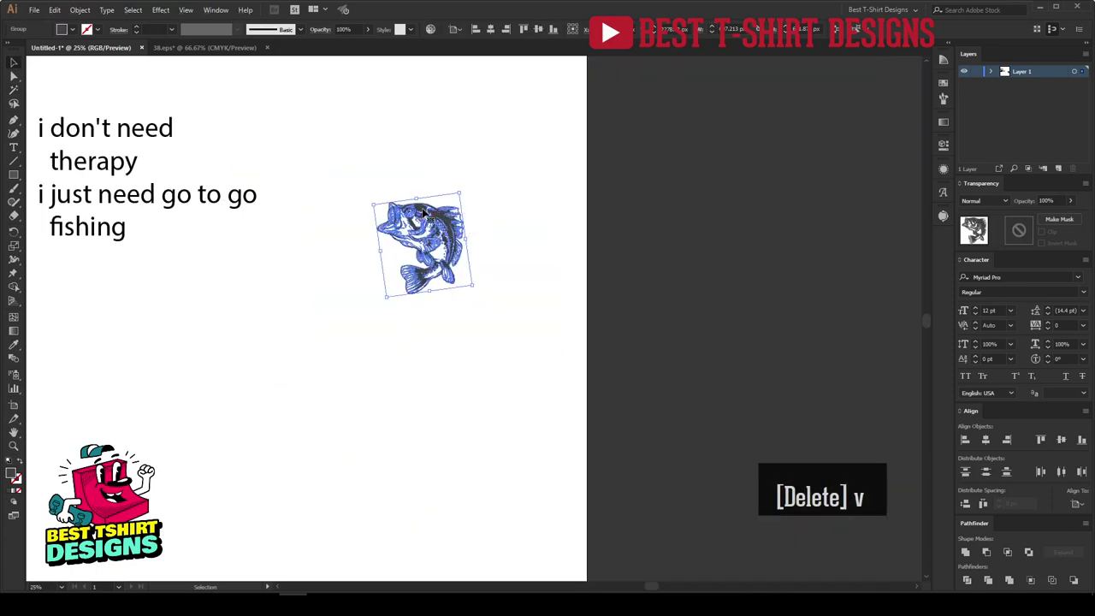
{"action": "left_click_drag", "start_coordinate": [417, 220], "coordinate": [655, 242]}
{"action": "left_click", "coordinate": [819, 280]}
{"action": "left_click_drag", "start_coordinate": [776, 337], "coordinate": [600, 185]}
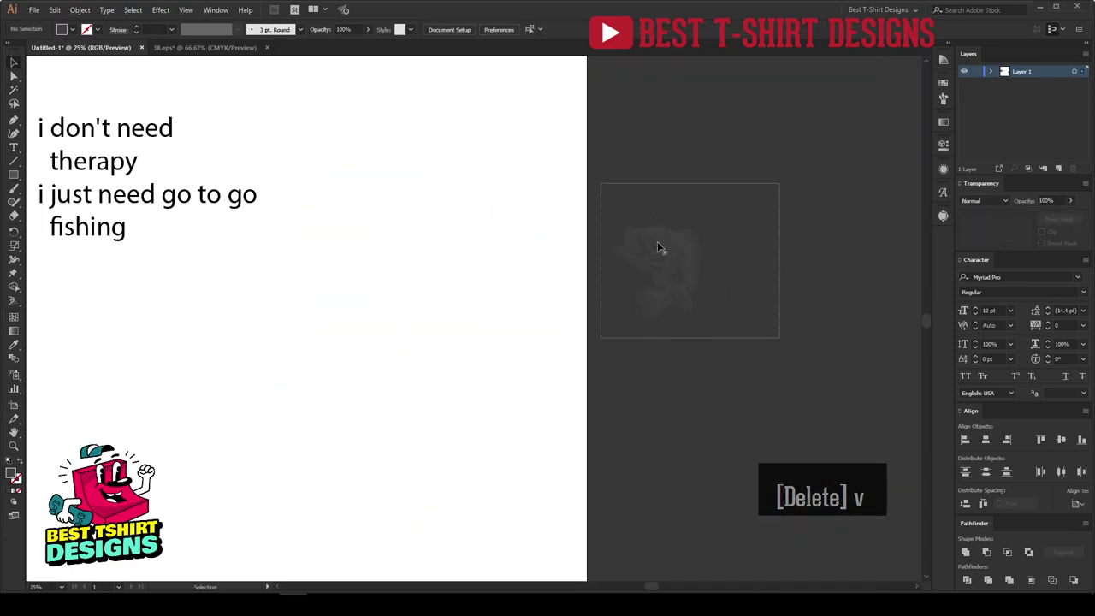
{"action": "left_click_drag", "start_coordinate": [659, 244], "coordinate": [437, 214]}
Recolor the fish artwork with the black swatch
{"action": "left_click", "coordinate": [944, 84]}
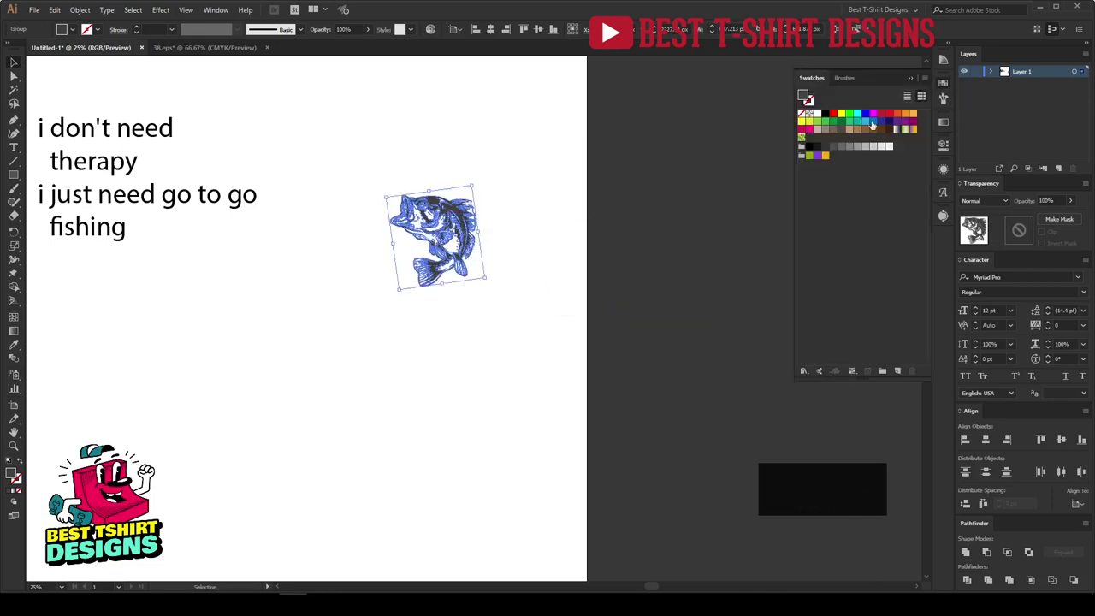
{"action": "left_click", "coordinate": [530, 313]}
{"action": "scroll", "coordinate": [386, 197], "scroll_direction": "up", "scroll_amount": 3}
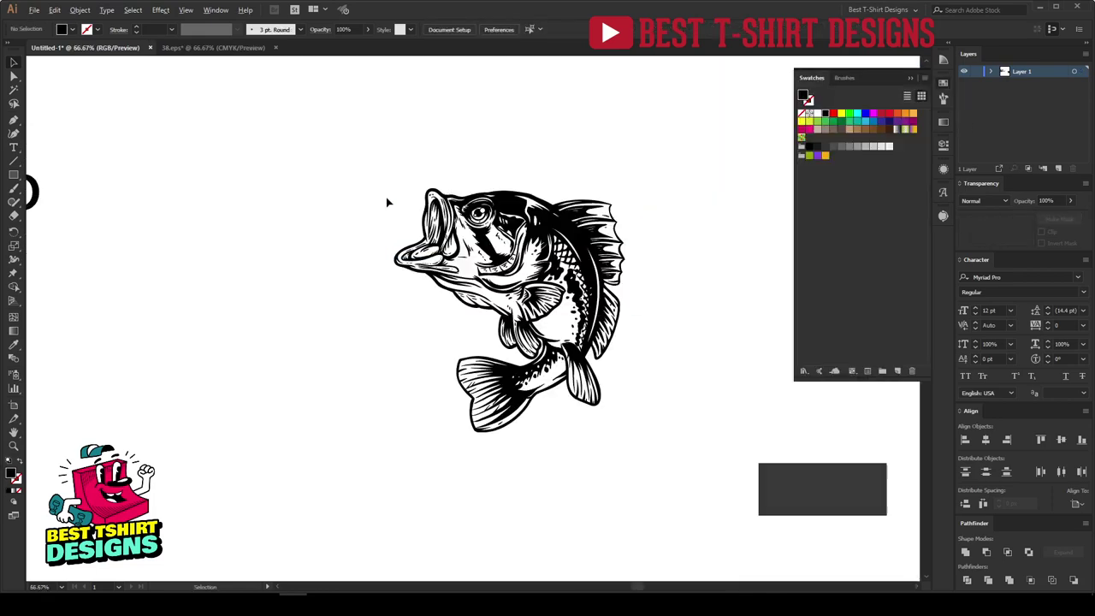
{"action": "left_click_drag", "start_coordinate": [652, 477], "coordinate": [612, 423]}
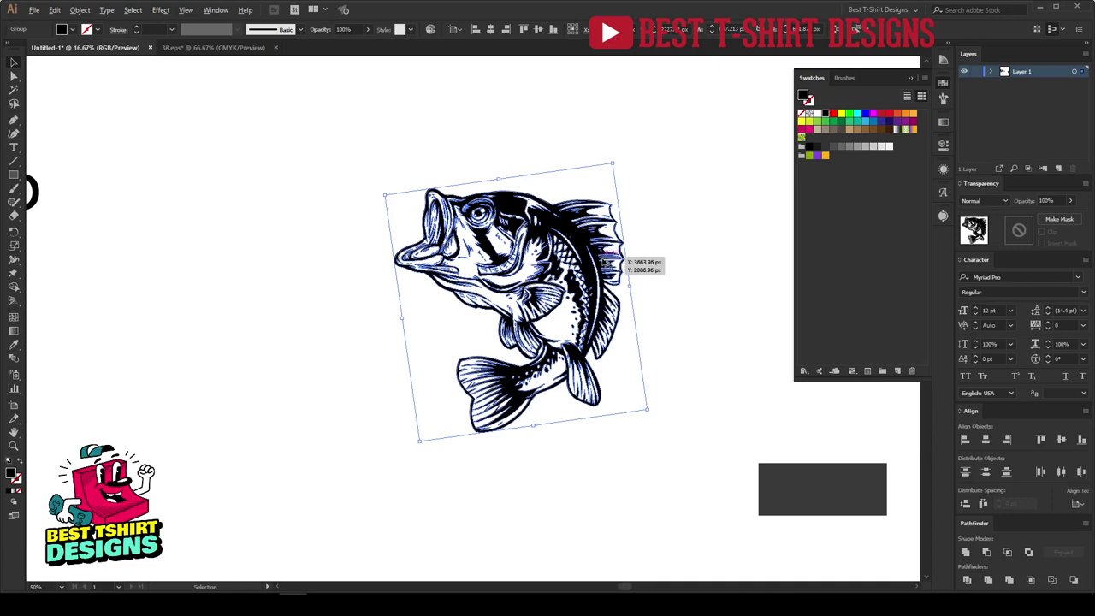
{"action": "key", "text": "ctrl+0"}
{"action": "left_click", "coordinate": [420, 263]}
Move the four quote lines slightly down and align them by their horizontal centers
{"action": "scroll", "coordinate": [341, 221], "scroll_direction": "up", "scroll_amount": 1}
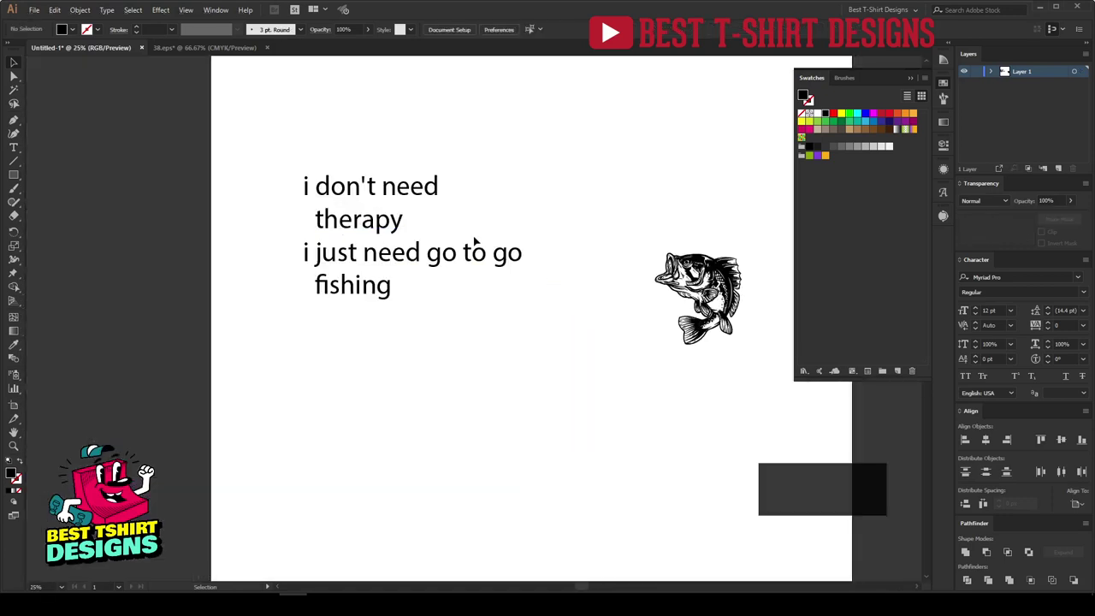
{"action": "scroll", "coordinate": [329, 218], "scroll_direction": "up", "scroll_amount": 1}
{"action": "left_click_drag", "start_coordinate": [245, 109], "coordinate": [429, 361]}
{"action": "scroll", "coordinate": [333, 239], "scroll_direction": "down", "scroll_amount": 1}
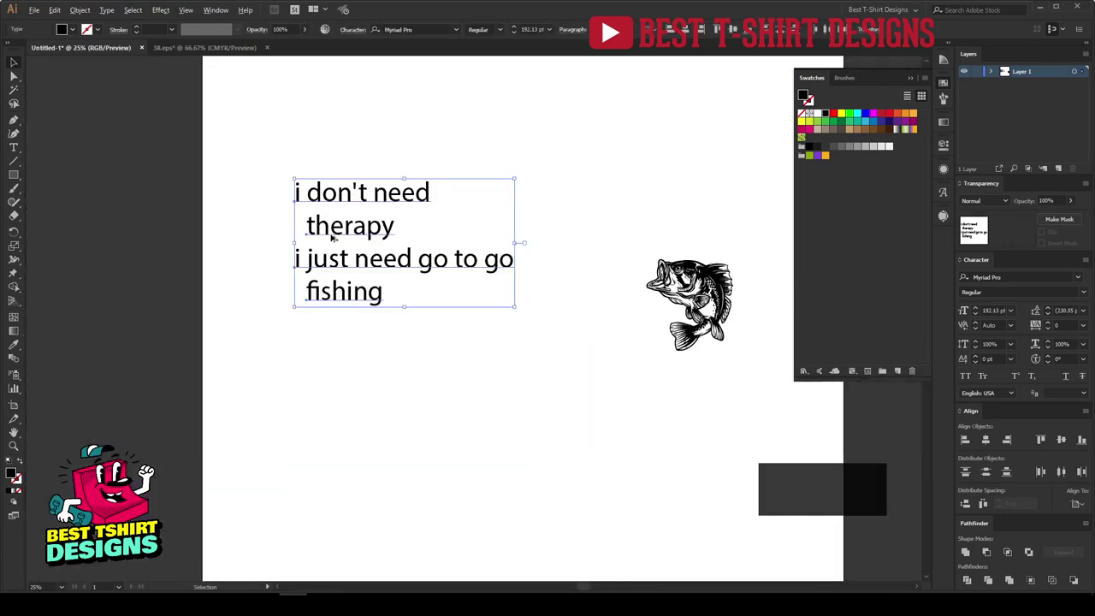
{"action": "left_click_drag", "start_coordinate": [469, 271], "coordinate": [469, 322]}
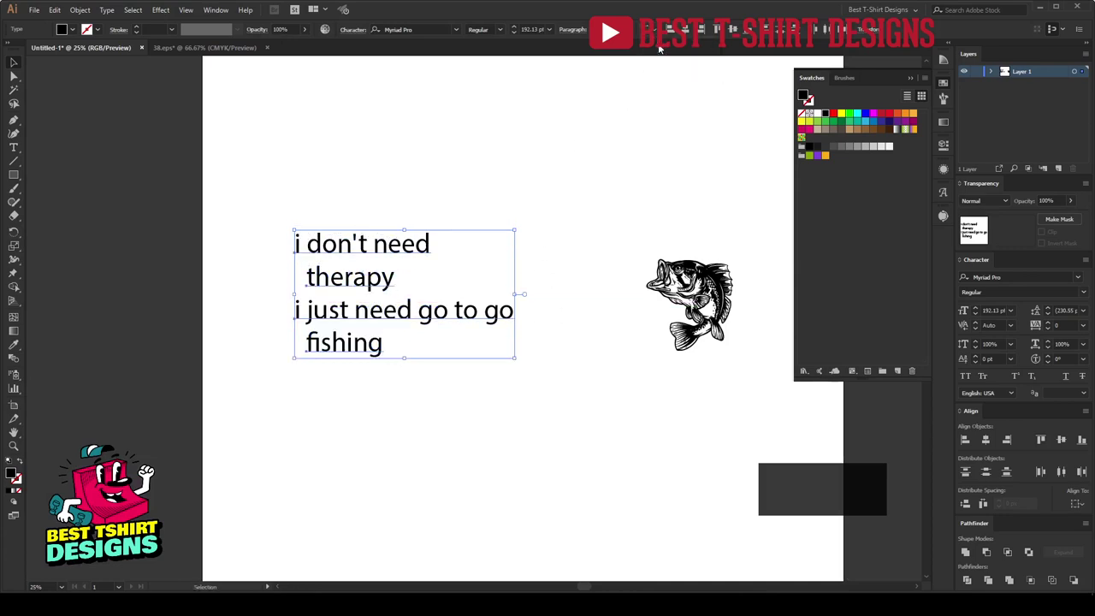
{"action": "left_click", "coordinate": [681, 31]}
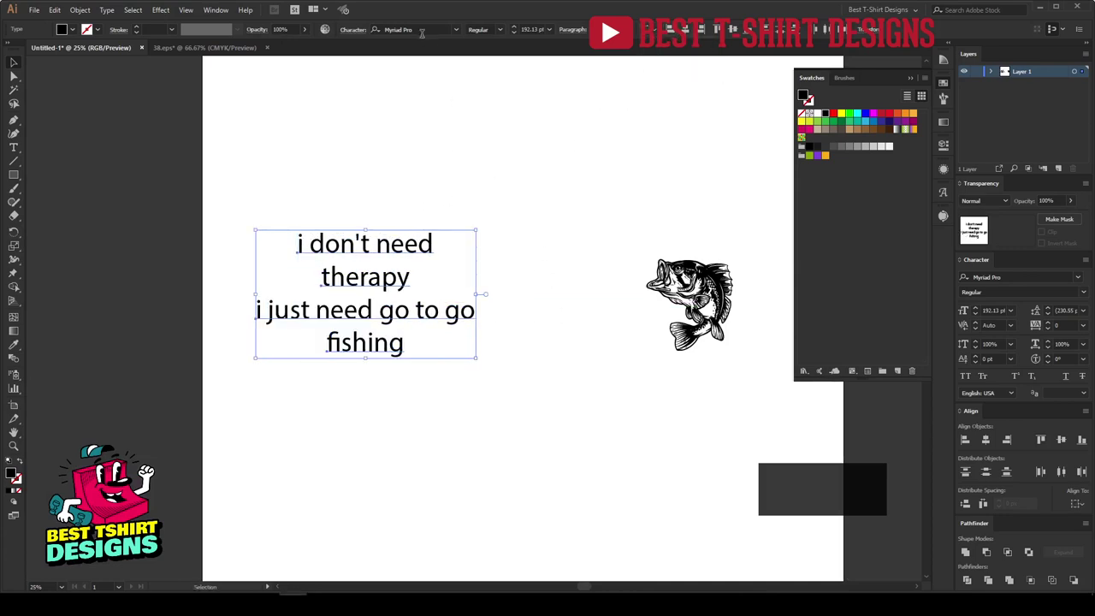
Set the font of the four quote lines to Poster Gothic ATF Heavy
{"action": "left_click", "coordinate": [421, 32]}
{"action": "type", "text": "pos"}
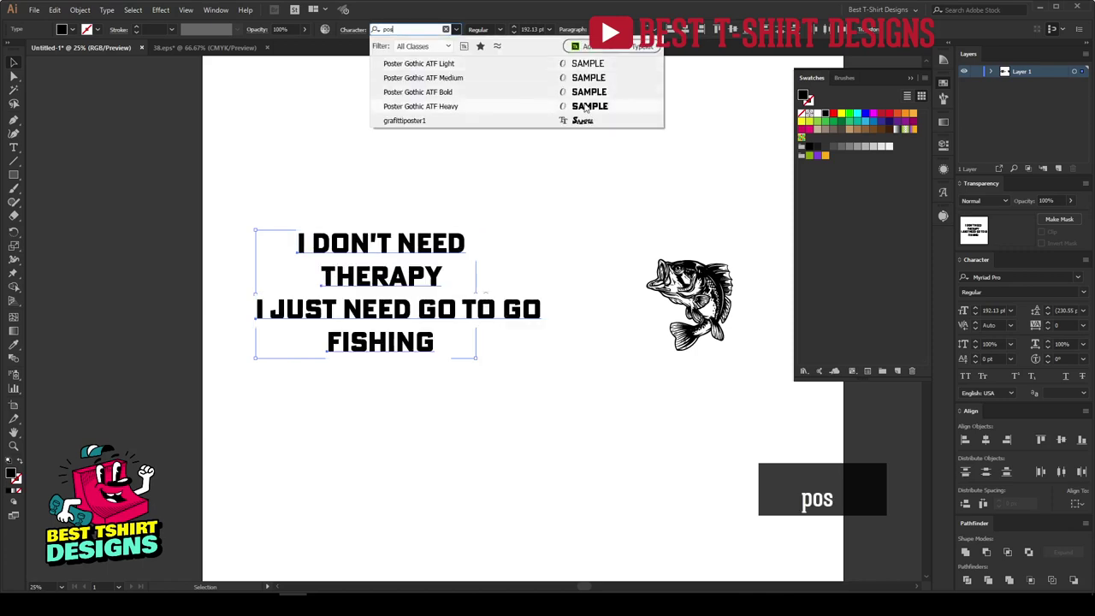
{"action": "left_click", "coordinate": [585, 107]}
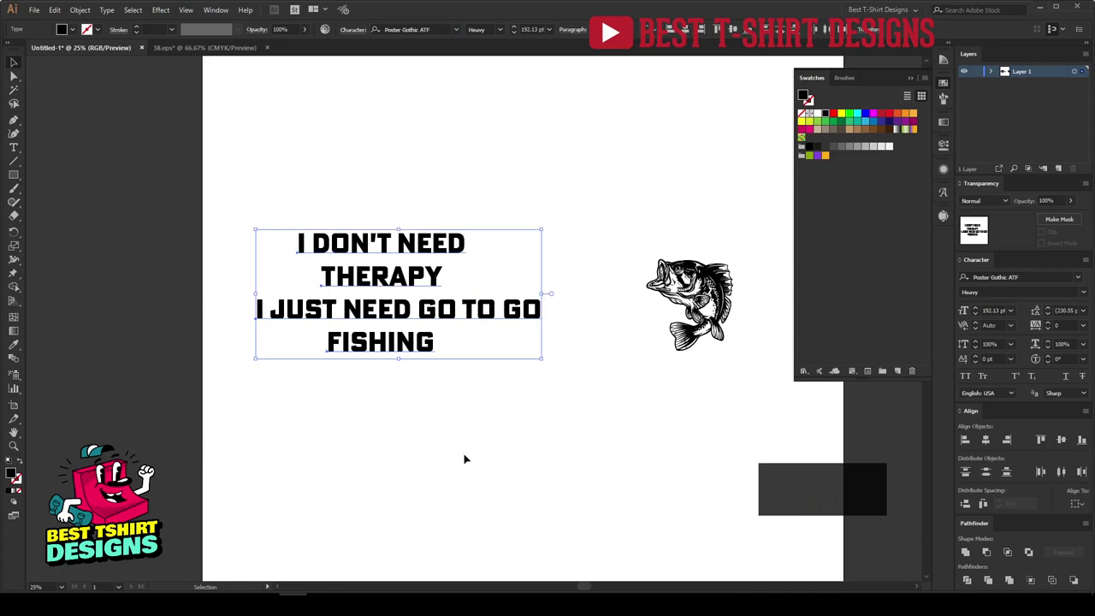
Move the quote up and separate "I DON'T NEED THERAPY" from "I JUST NEED GO TO GO FISHING" with a large vertical gap
{"action": "left_click_drag", "start_coordinate": [432, 313], "coordinate": [457, 226]}
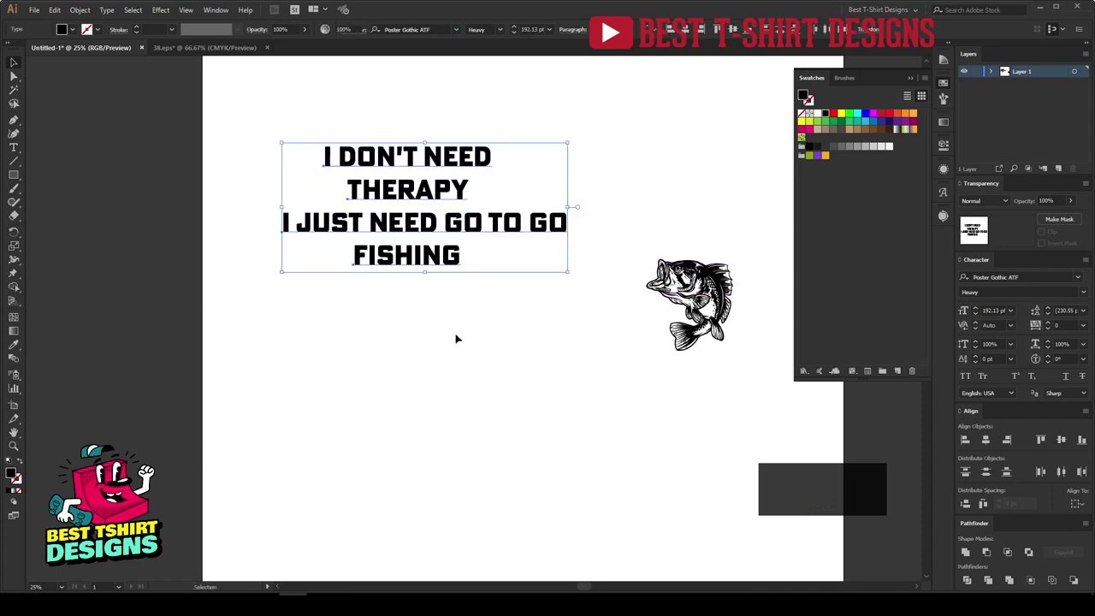
{"action": "left_click_drag", "start_coordinate": [458, 299], "coordinate": [404, 257]}
{"action": "left_click_drag", "start_coordinate": [404, 229], "coordinate": [403, 374]}
{"action": "left_click", "coordinate": [436, 196]}
{"action": "left_click_drag", "start_coordinate": [436, 197], "coordinate": [446, 165]}
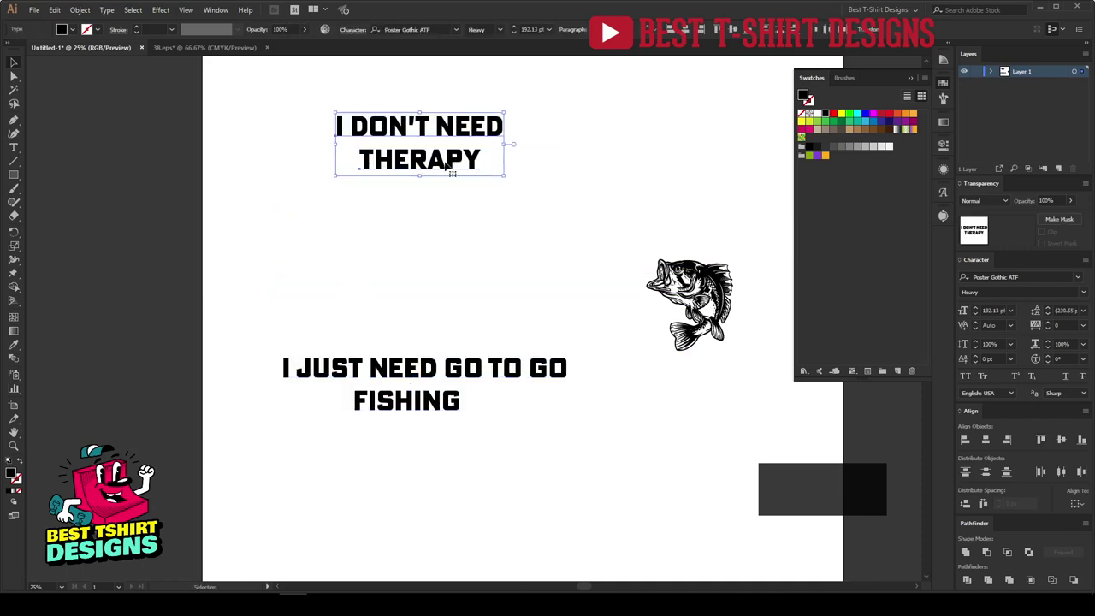
{"action": "left_click_drag", "start_coordinate": [432, 383], "coordinate": [455, 361]}
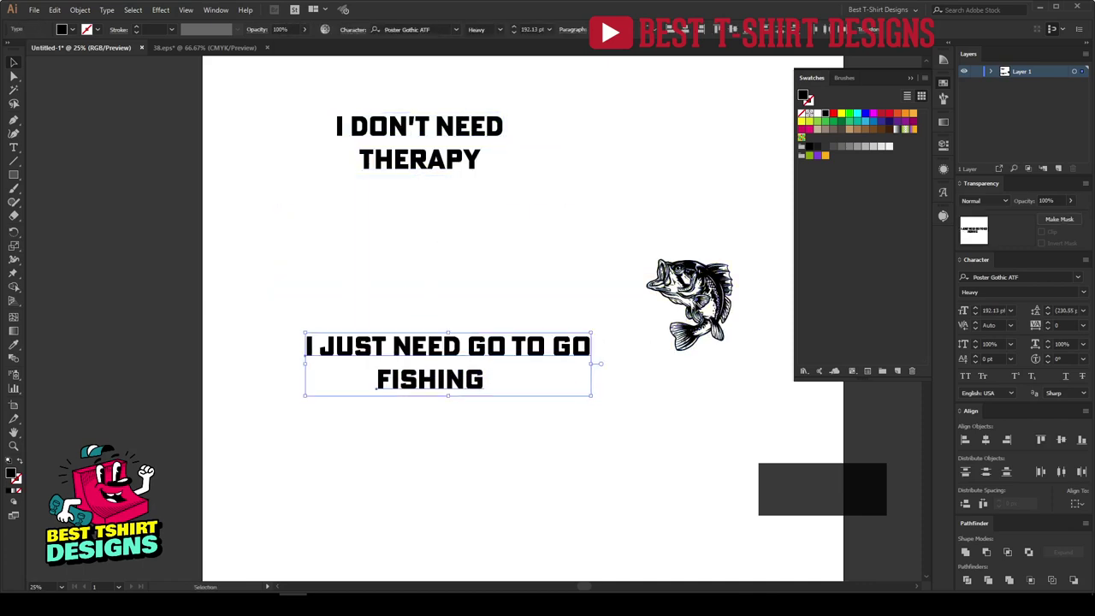
Convert the "I DON'T NEED" and "THERAPY" text lines to outlines
{"action": "left_click_drag", "start_coordinate": [682, 305], "coordinate": [667, 264]}
{"action": "left_click", "coordinate": [549, 245]}
{"action": "scroll", "coordinate": [419, 115], "scroll_direction": "up", "scroll_amount": 1}
{"action": "left_click", "coordinate": [419, 187]}
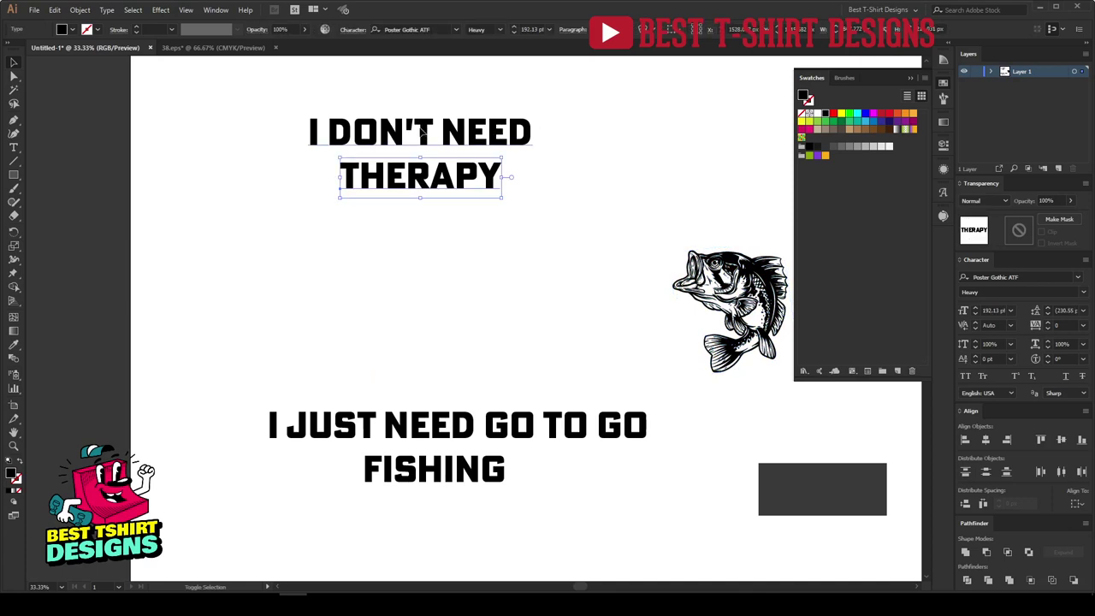
{"action": "right_click", "coordinate": [420, 133]}
{"action": "left_click", "coordinate": [462, 206]}
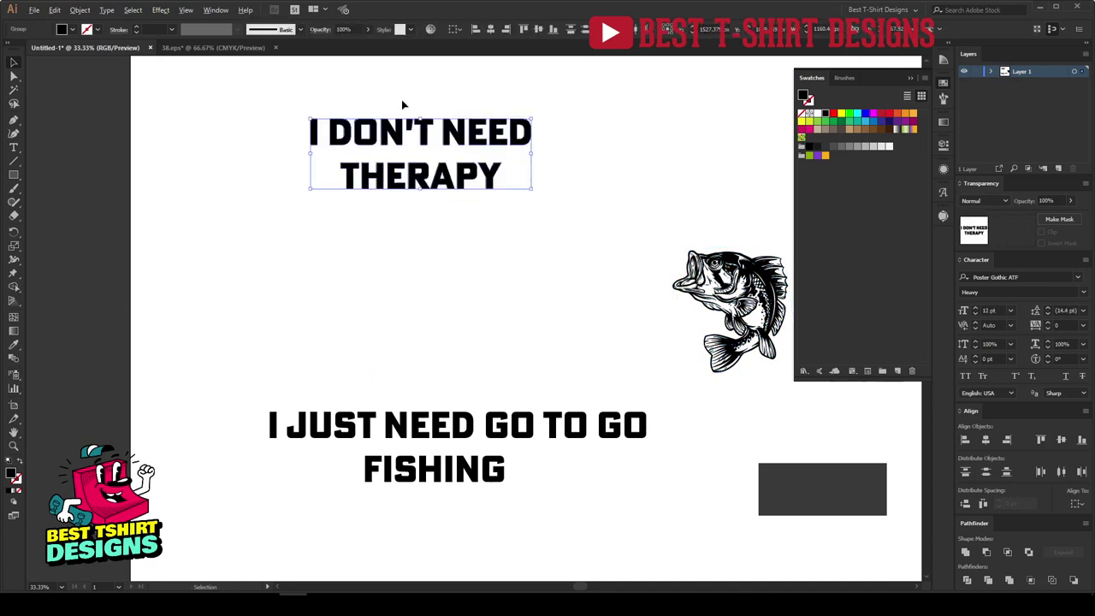
Enlarge "THERAPY" proportionally from its center until wider than "I DON'T NEED", and nudge it into a tight gap beneath that line
{"action": "scroll", "coordinate": [401, 100], "scroll_direction": "up", "scroll_amount": 1}
{"action": "left_click", "coordinate": [448, 351]}
{"action": "left_click", "coordinate": [437, 224]}
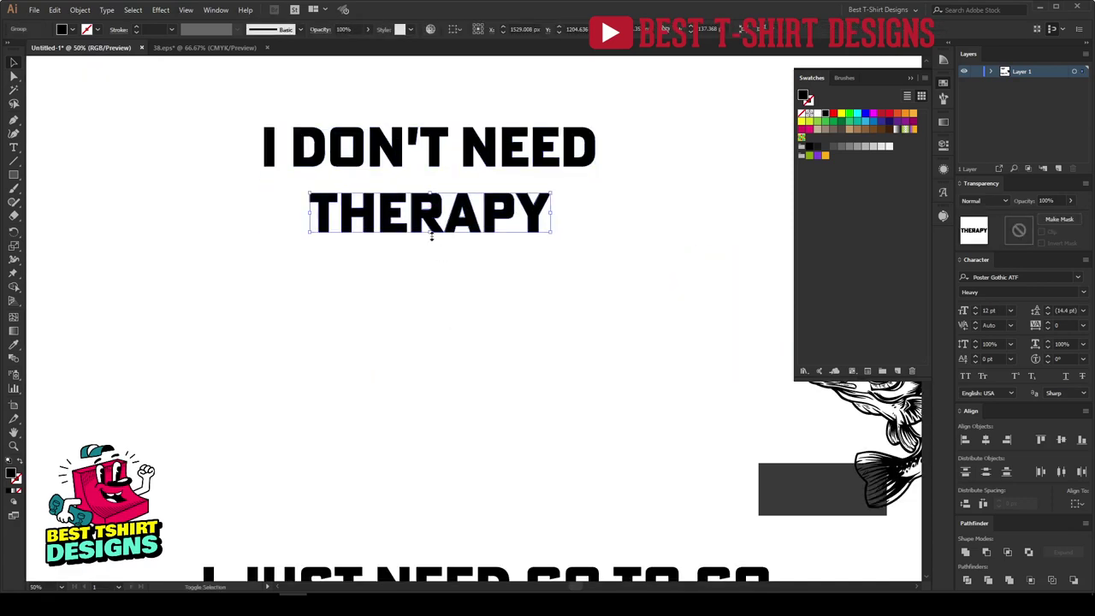
{"action": "left_click_drag", "start_coordinate": [432, 236], "coordinate": [430, 277]}
{"action": "key", "text": "shift+Up"}
{"action": "left_click", "coordinate": [430, 276]}
{"action": "scroll", "coordinate": [419, 218], "scroll_direction": "down", "scroll_amount": 1}
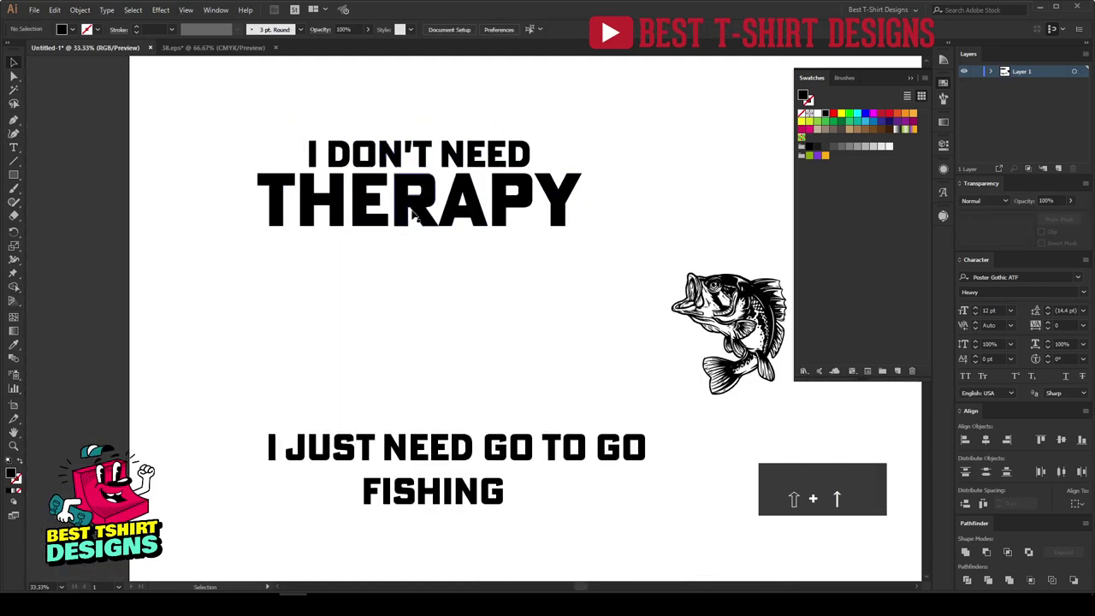
Move "I JUST NEED GO TO GO" beneath "THERAPY", convert it to outlines, and scale it to the width of "THERAPY"
{"action": "left_click_drag", "start_coordinate": [479, 447], "coordinate": [456, 263]}
{"action": "right_click", "coordinate": [456, 263]}
{"action": "left_click", "coordinate": [556, 342]}
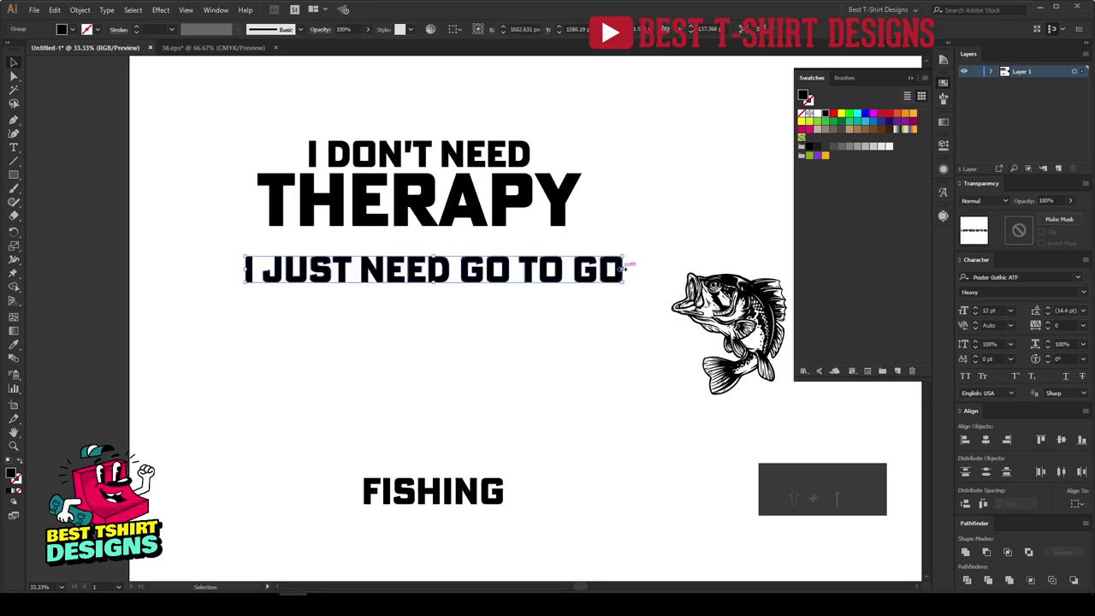
{"action": "left_click_drag", "start_coordinate": [625, 268], "coordinate": [583, 272]}
{"action": "mouse_move", "coordinate": [246, 270]}
{"action": "left_mouse_down"}
{"action": "mouse_move", "coordinate": [296, 270]}
{"action": "mouse_move", "coordinate": [257, 271]}
{"action": "left_mouse_up"}
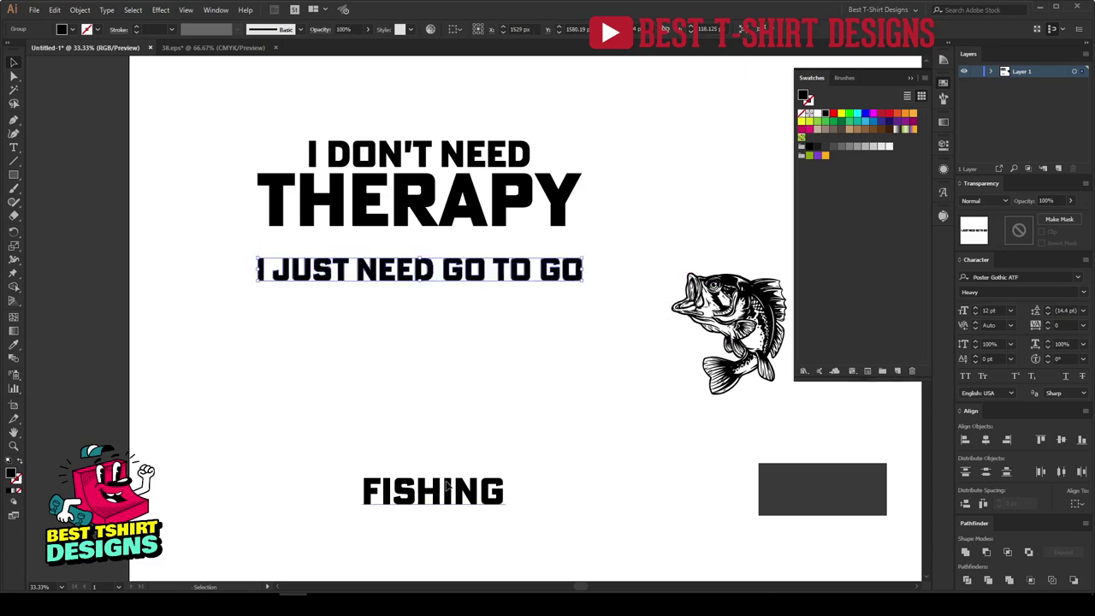
Move "FISHING" beneath "I JUST NEED GO TO GO", convert it to outlines, and enlarge it to that line's full width
{"action": "left_click_drag", "start_coordinate": [446, 485], "coordinate": [583, 333]}
{"action": "right_click", "coordinate": [429, 311]}
{"action": "left_click", "coordinate": [467, 390]}
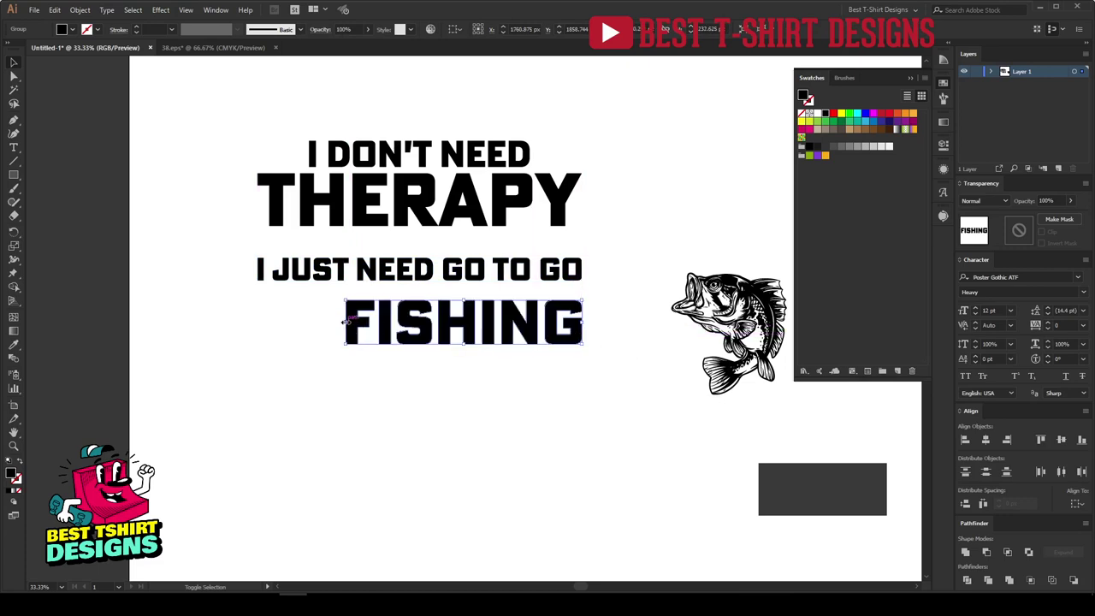
{"action": "left_click_drag", "start_coordinate": [344, 321], "coordinate": [257, 321]}
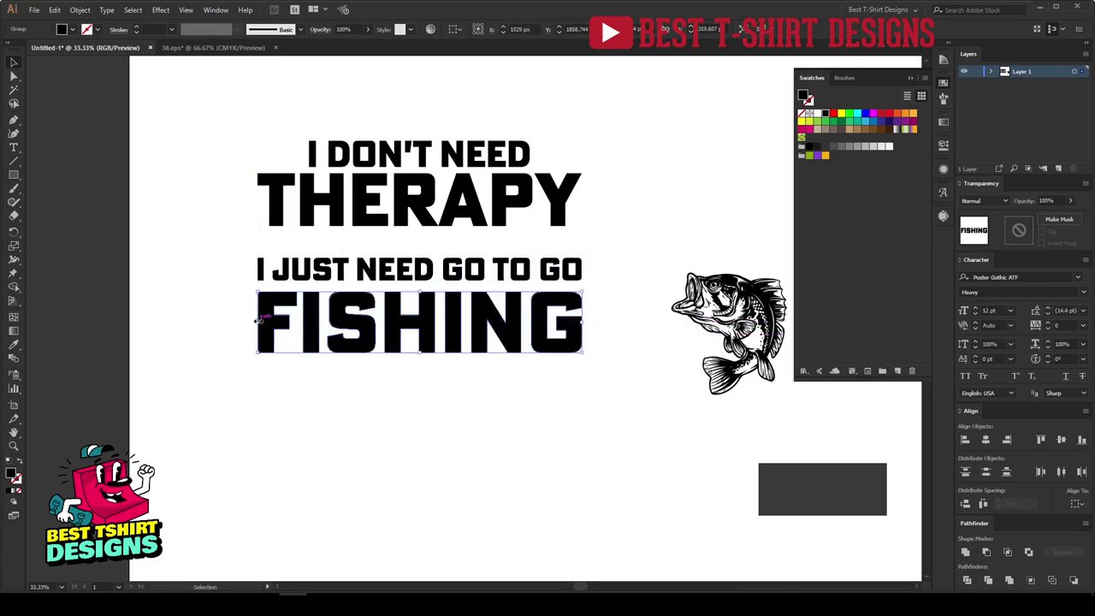
{"action": "left_click", "coordinate": [572, 432]}
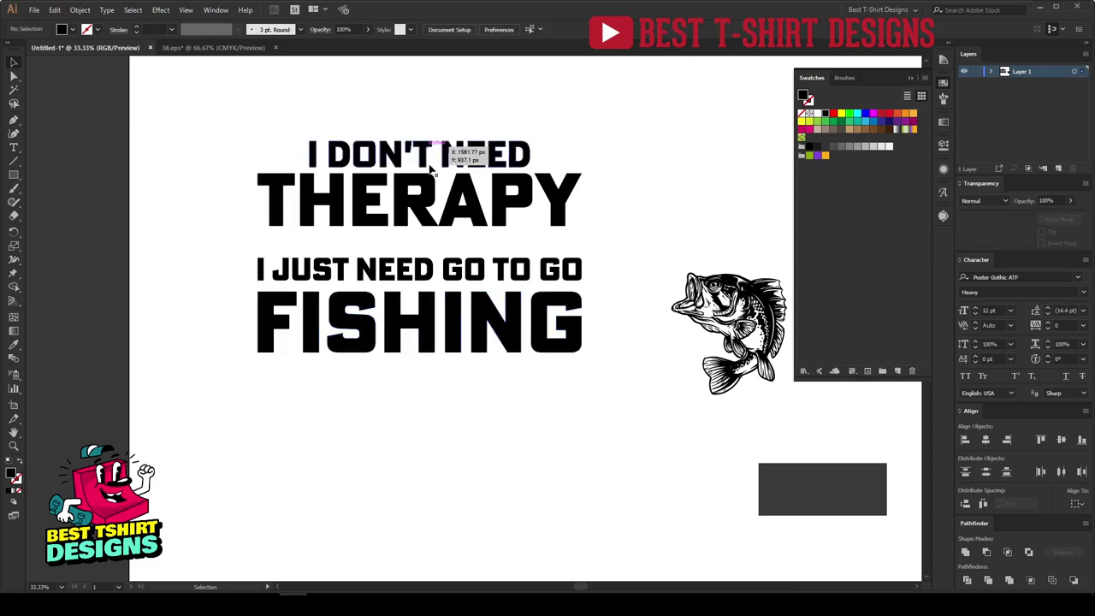
Try shrinking "I JUST NEED GO TO GO" to the width of "I DON'T NEED"
{"action": "left_click", "coordinate": [450, 152]}
{"action": "left_click", "coordinate": [507, 272]}
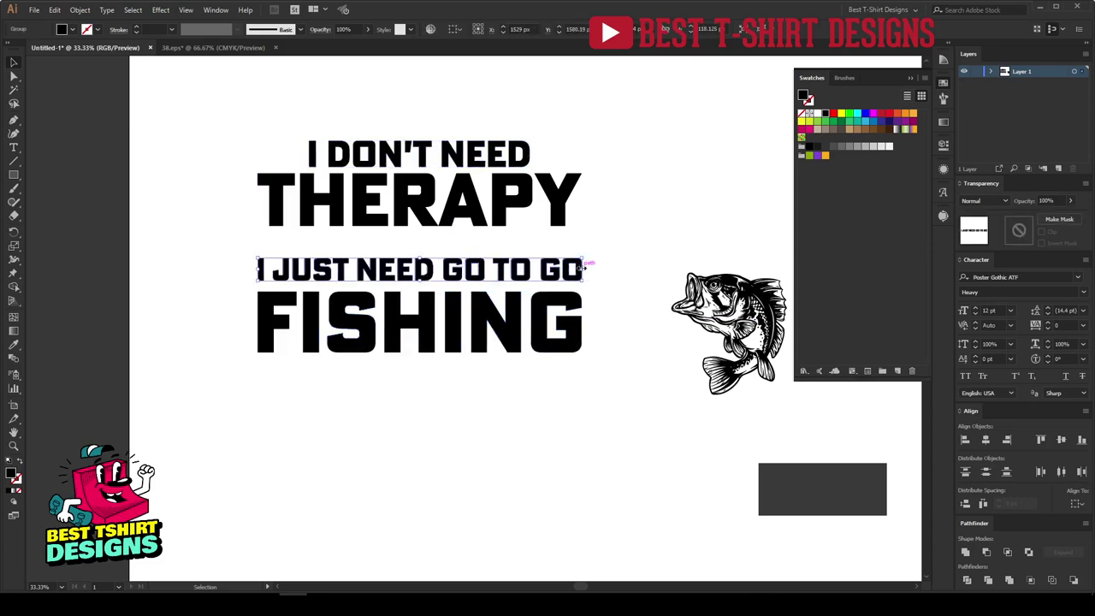
{"action": "left_click_drag", "start_coordinate": [585, 269], "coordinate": [531, 269]}
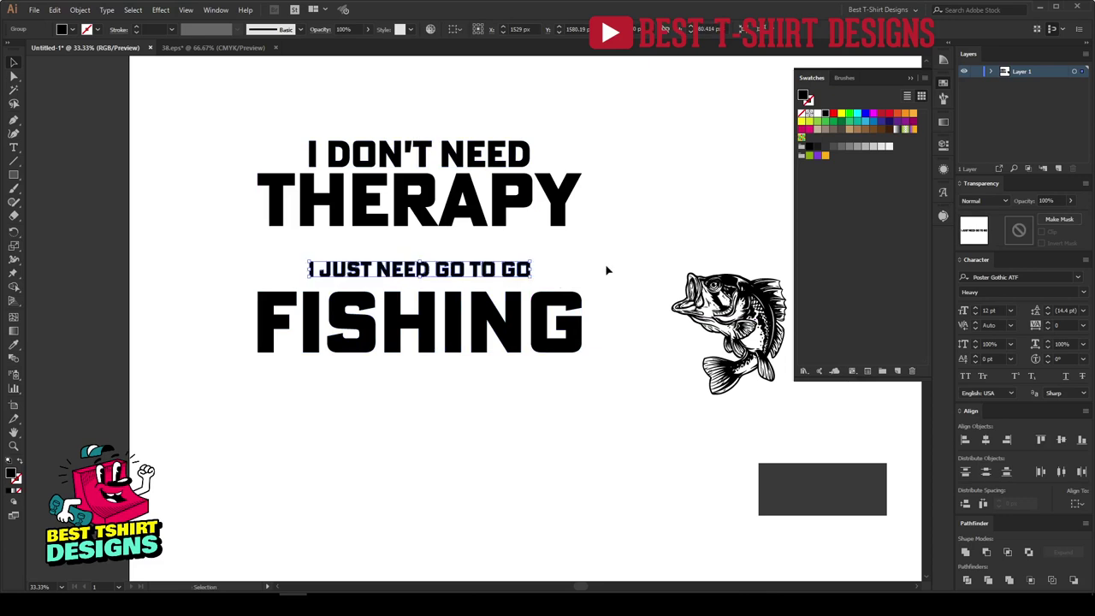
{"action": "key", "text": "ctrl+z"}
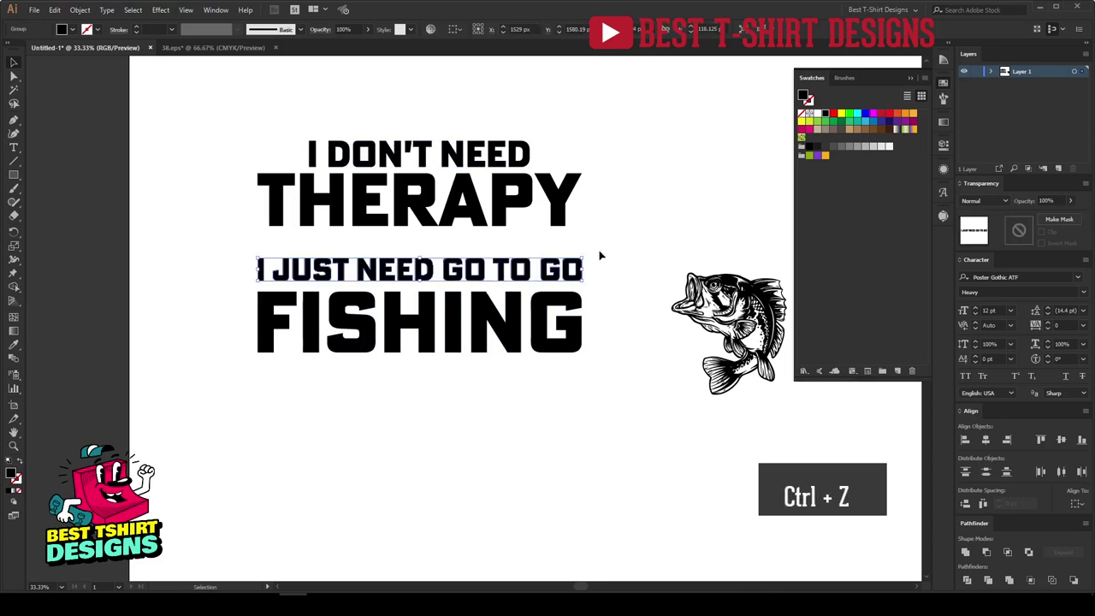
{"action": "left_click", "coordinate": [411, 351]}
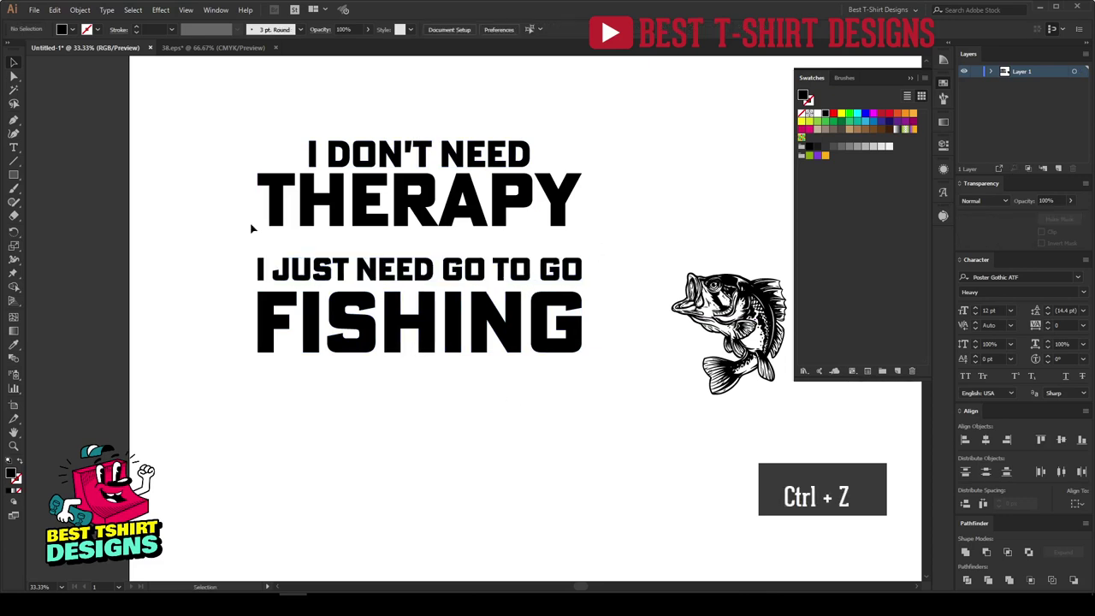
{"action": "left_click", "coordinate": [492, 207]}
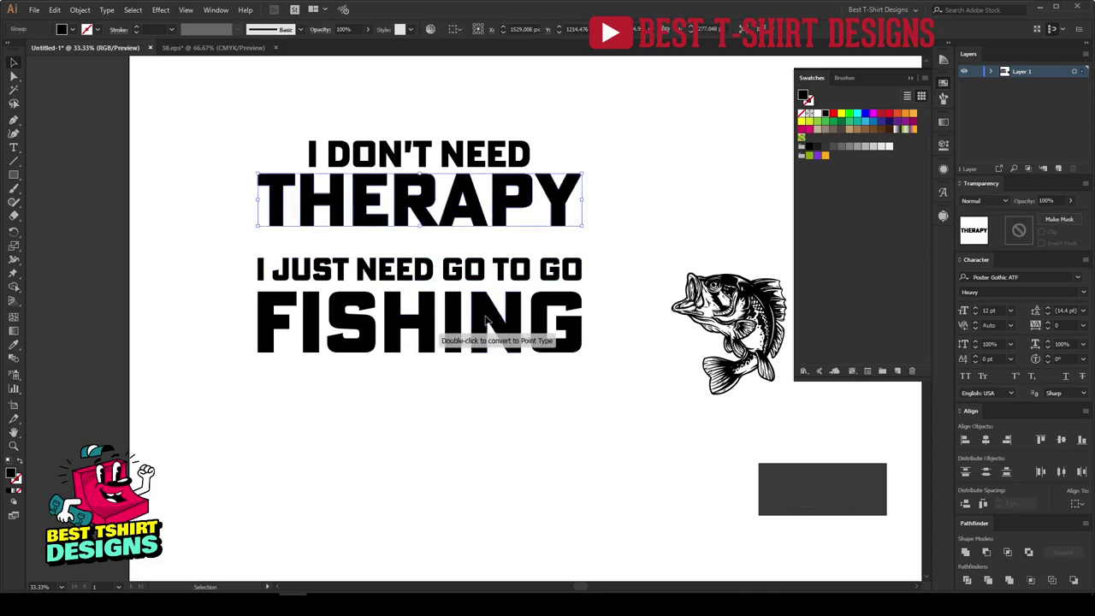
{"action": "left_click", "coordinate": [486, 318]}
{"action": "left_click", "coordinate": [474, 415]}
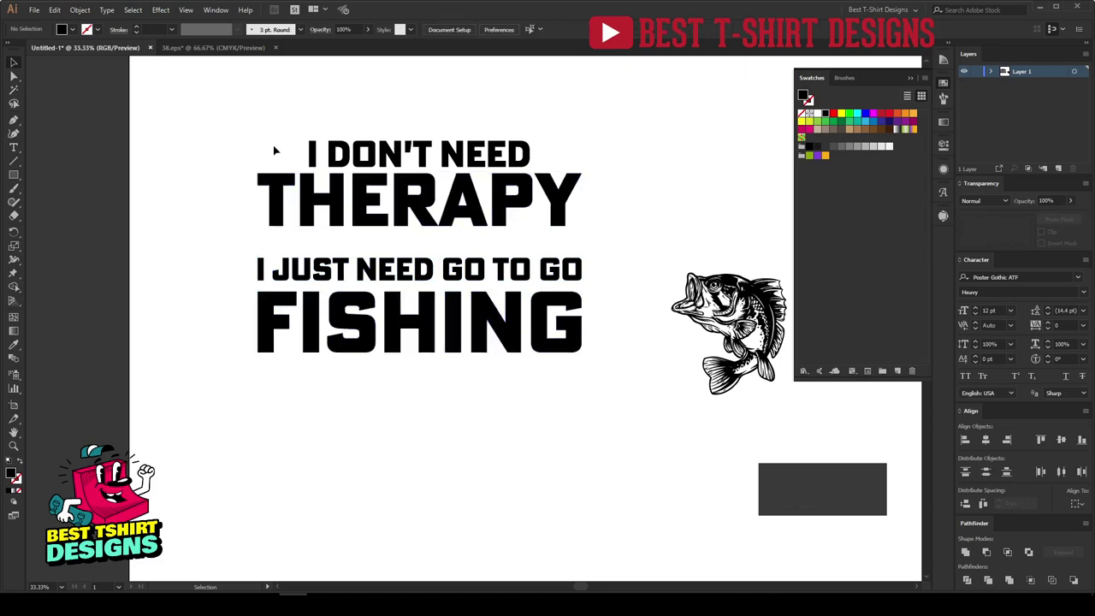
Move "I JUST NEED GO TO GO" and "FISHING" down together to open a large gap below "THERAPY"
{"action": "scroll", "coordinate": [377, 235], "scroll_direction": "down", "scroll_amount": 1}
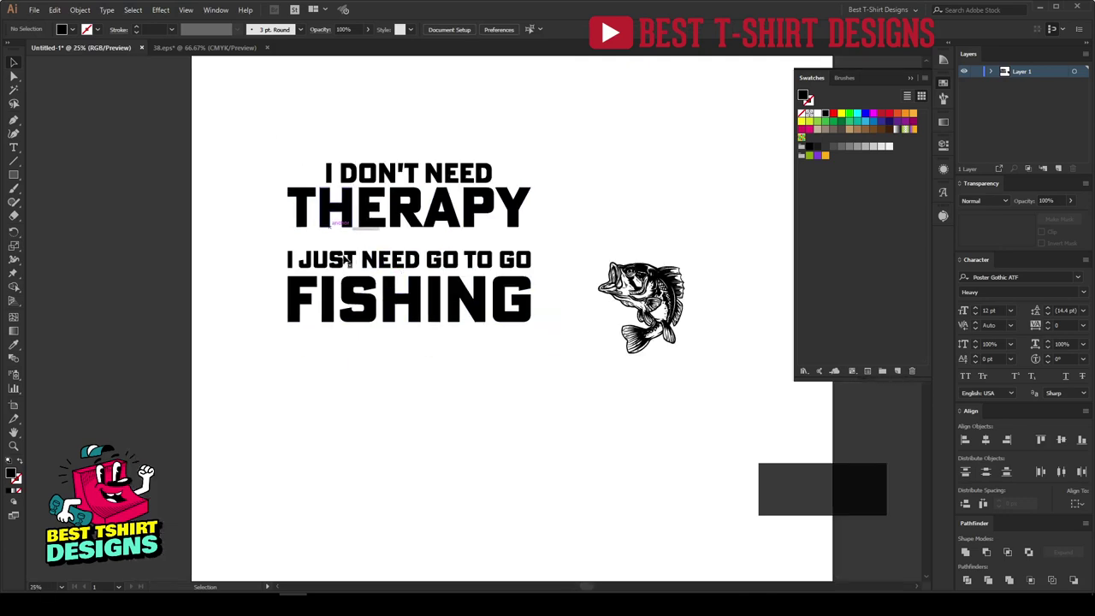
{"action": "left_click_drag", "start_coordinate": [422, 393], "coordinate": [421, 441]}
{"action": "left_click", "coordinate": [450, 311]}
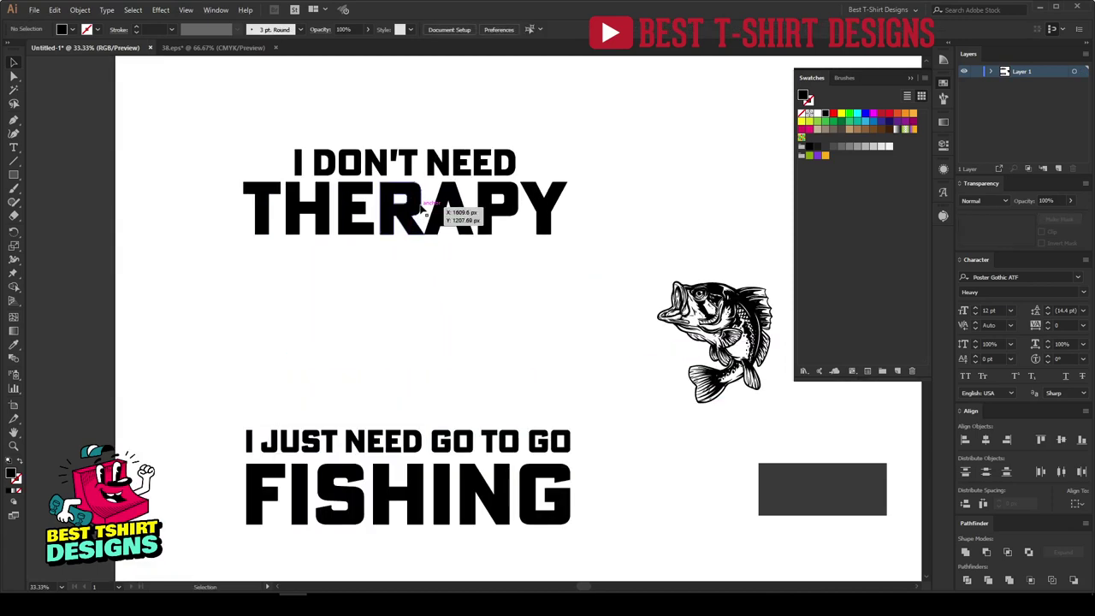
{"action": "left_click", "coordinate": [446, 214]}
{"action": "scroll", "coordinate": [376, 128], "scroll_direction": "up", "scroll_amount": 2}
{"action": "left_click", "coordinate": [215, 140]}
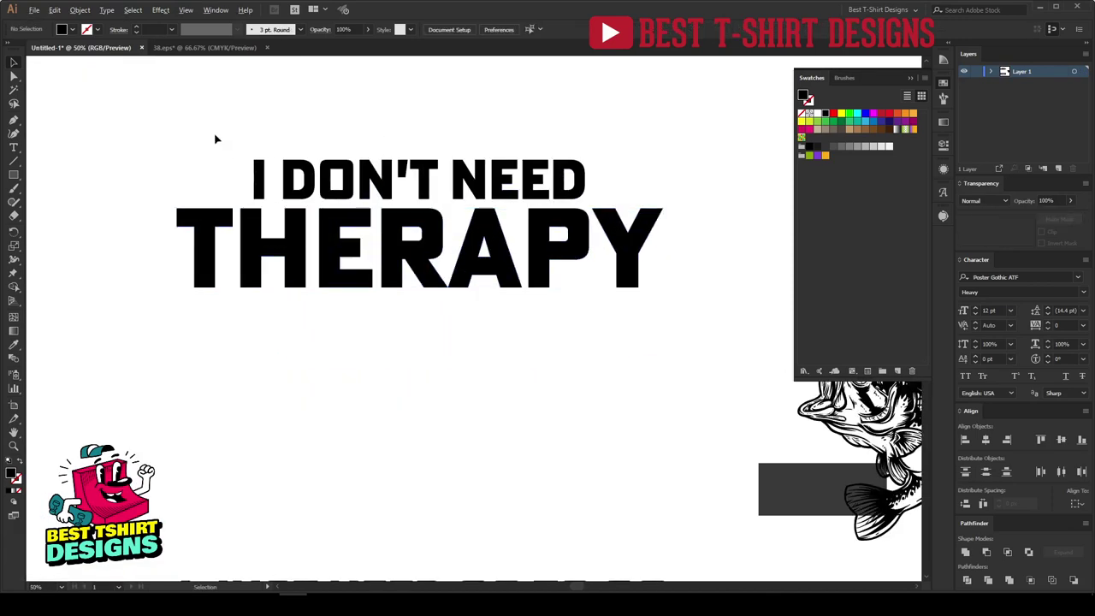
{"action": "scroll", "coordinate": [215, 140], "scroll_direction": "down", "scroll_amount": 1}
{"action": "scroll", "coordinate": [196, 186], "scroll_direction": "down", "scroll_amount": 2}
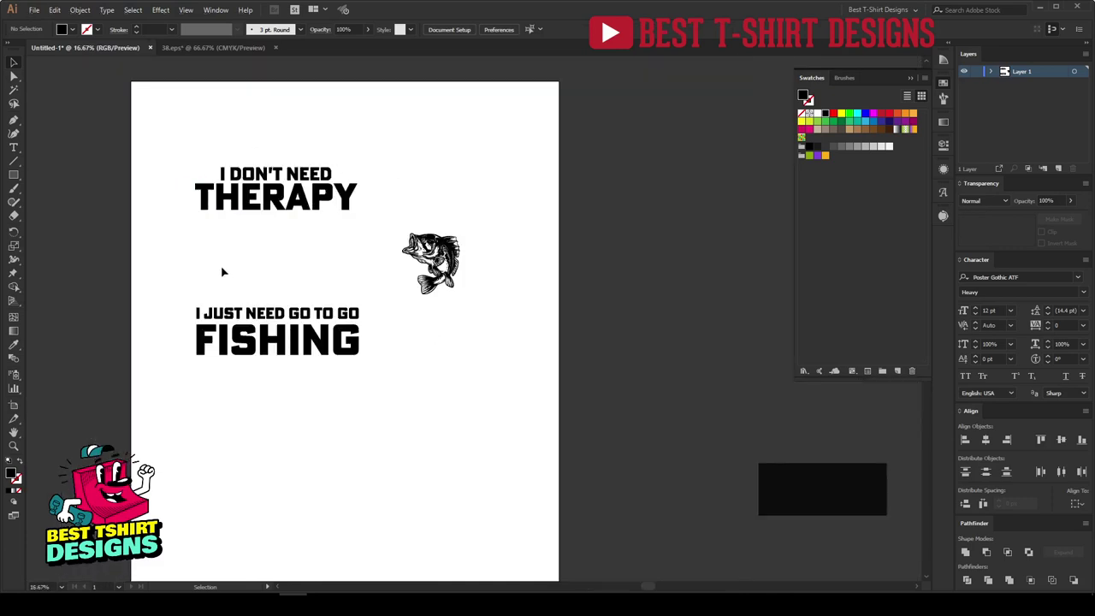
{"action": "left_click_drag", "start_coordinate": [222, 272], "coordinate": [298, 428]}
{"action": "left_click_drag", "start_coordinate": [289, 341], "coordinate": [289, 390]}
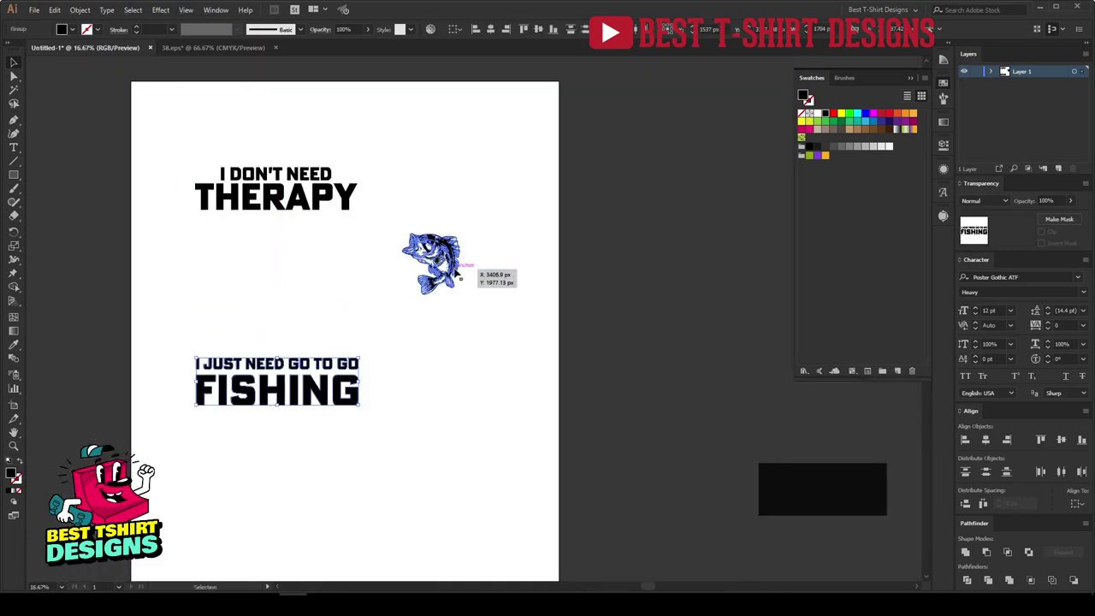
Enlarge the fish to fill the gap between the two text blocks, and set it aside to the right of the quote
{"action": "left_click_drag", "start_coordinate": [459, 275], "coordinate": [293, 339]}
{"action": "left_click", "coordinate": [179, 242]}
{"action": "scroll", "coordinate": [180, 241], "scroll_direction": "up", "scroll_amount": 1}
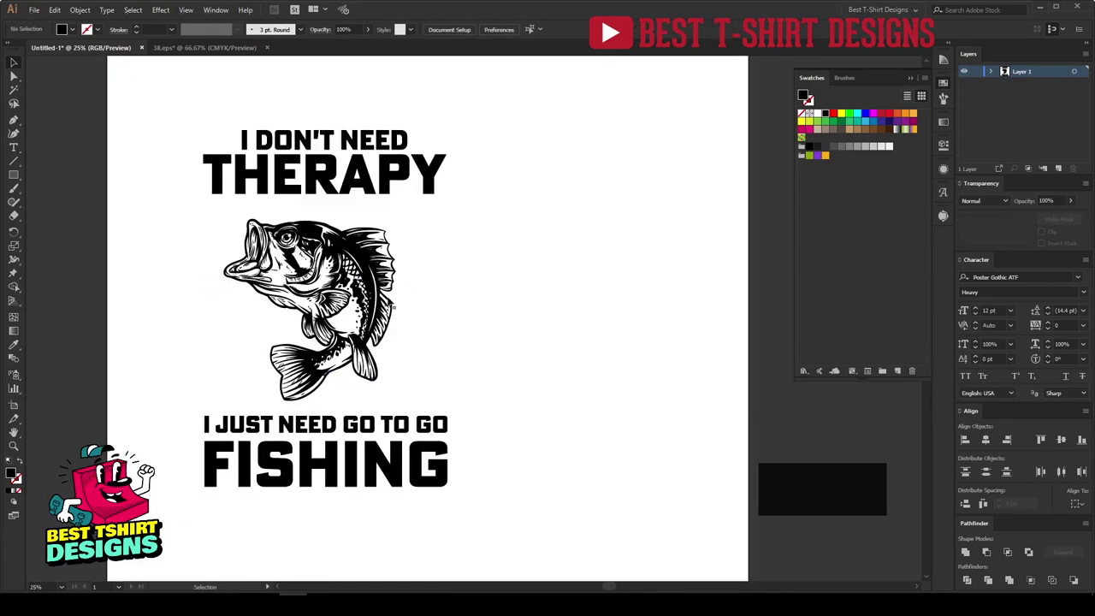
{"action": "left_click_drag", "start_coordinate": [373, 287], "coordinate": [693, 297]}
{"action": "left_click_drag", "start_coordinate": [429, 300], "coordinate": [490, 288]}
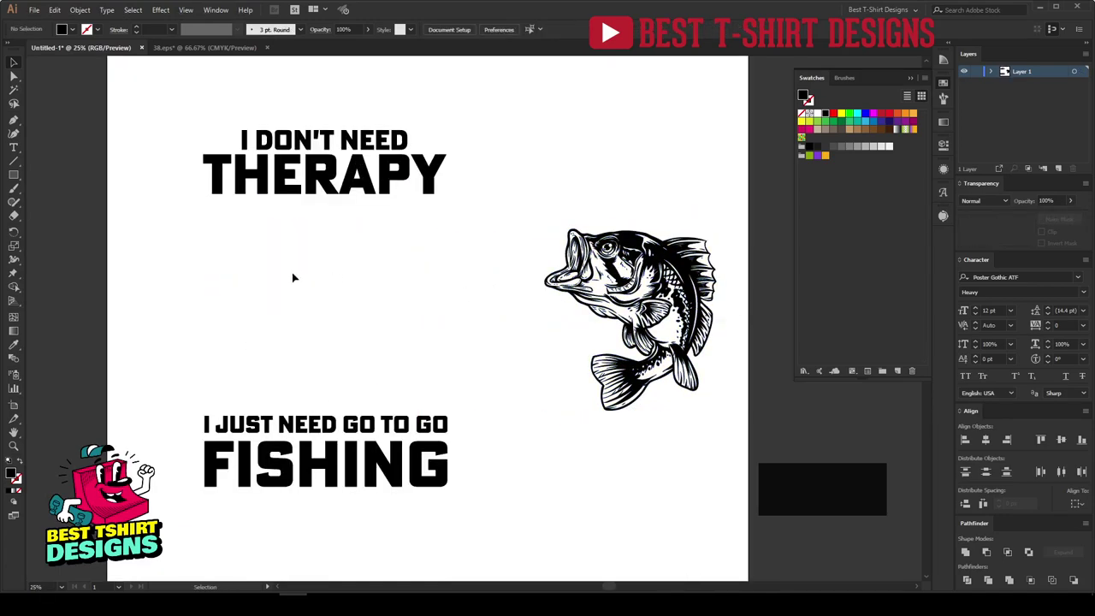
Draw a circle about 812 px in diameter with the Ellipse tool and center it in the gap between the text blocks
{"action": "scroll", "coordinate": [292, 277], "scroll_direction": "up", "scroll_amount": 1}
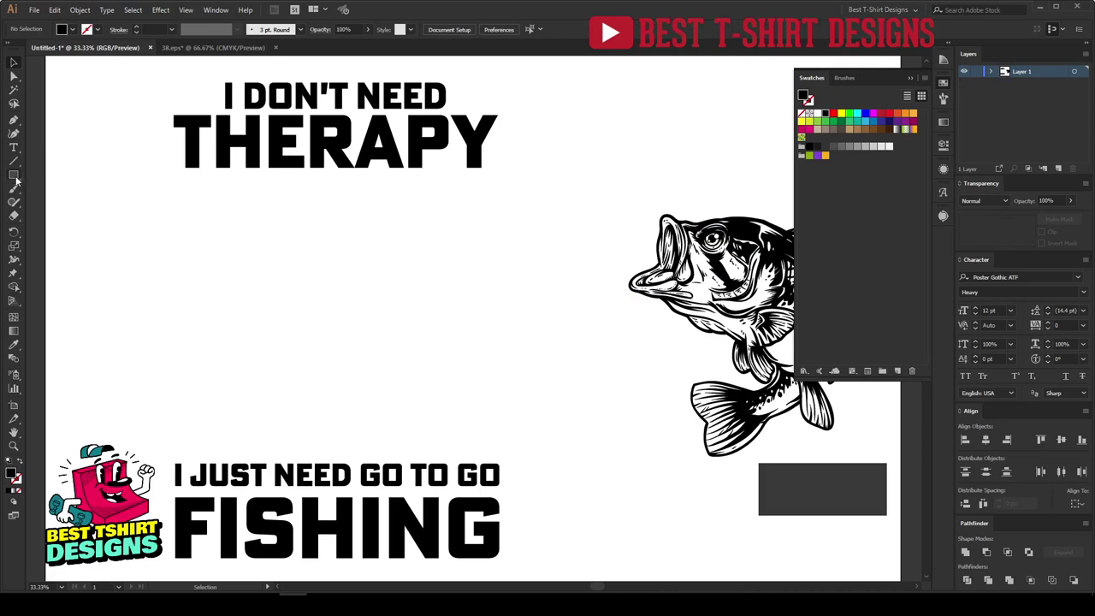
{"action": "left_click_drag", "start_coordinate": [15, 179], "coordinate": [81, 204]}
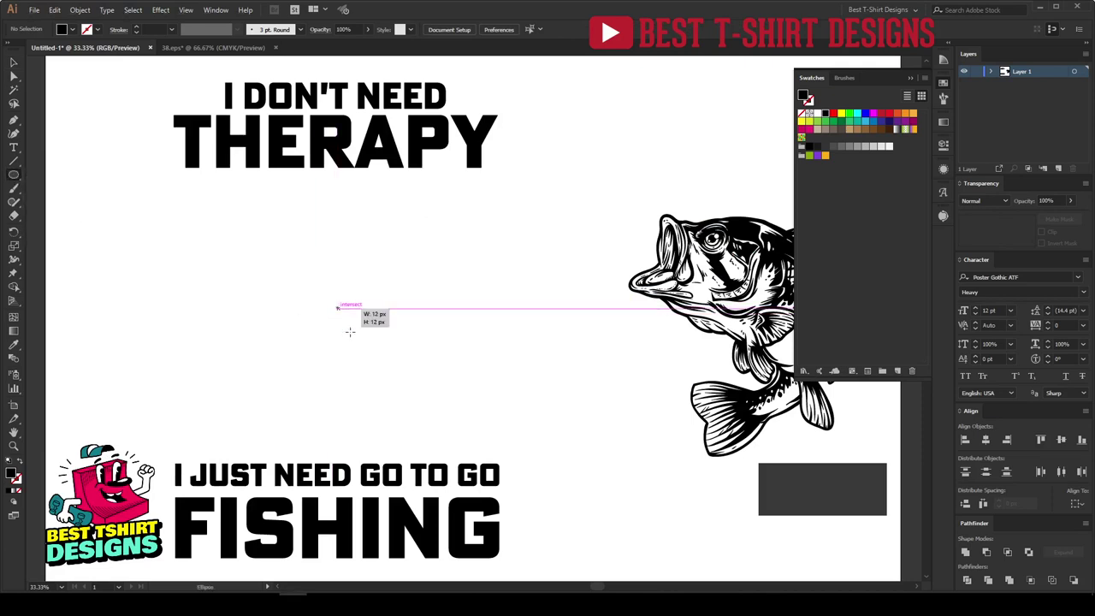
{"action": "left_click_drag", "start_coordinate": [349, 332], "coordinate": [411, 385]}
{"action": "key", "text": "v"}
{"action": "left_click_drag", "start_coordinate": [351, 312], "coordinate": [345, 335]}
{"action": "scroll", "coordinate": [202, 360], "scroll_direction": "up", "scroll_amount": 1}
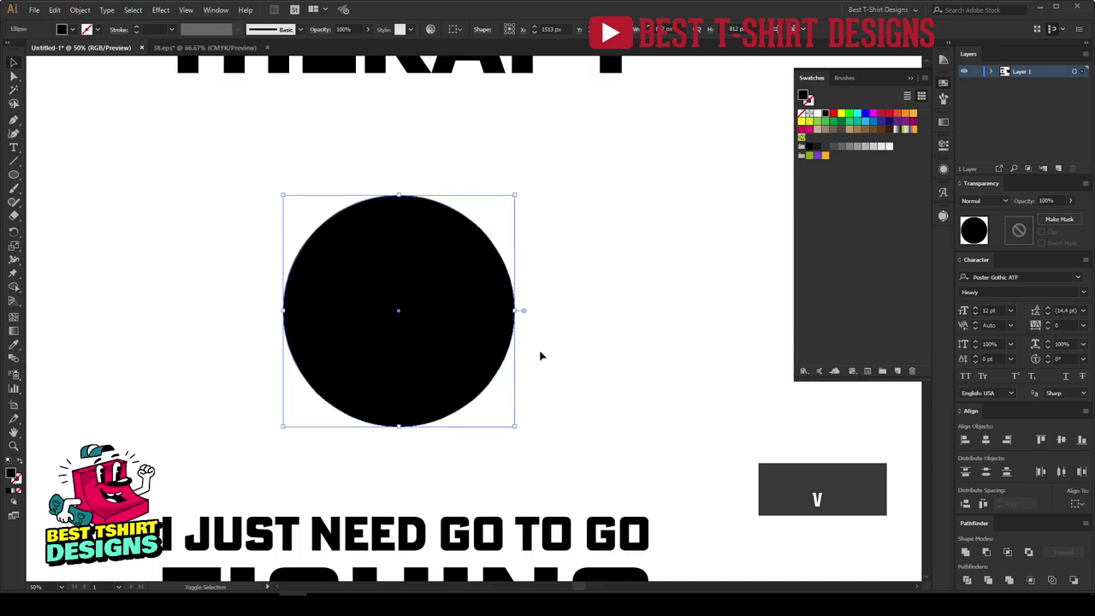
Swap the circle's fill and stroke to leave only a black outline, and set the stroke weight to 20 pt
{"action": "key", "text": "shift+x"}
{"action": "scroll", "coordinate": [149, 28], "scroll_direction": "up", "scroll_amount": 9}
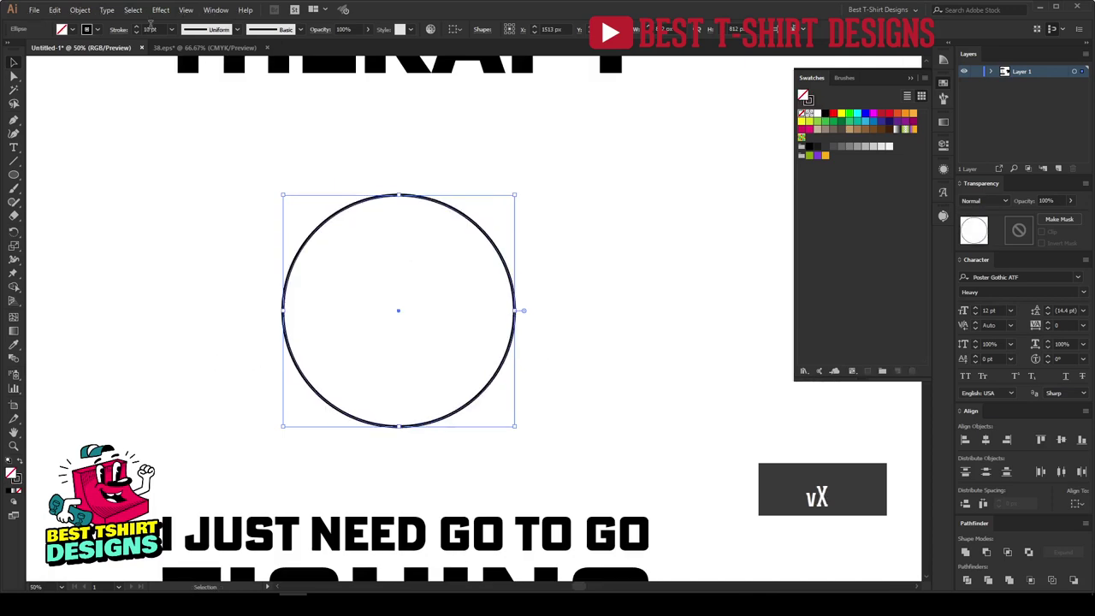
{"action": "left_click", "coordinate": [234, 183]}
{"action": "left_click_drag", "start_coordinate": [234, 183], "coordinate": [394, 308]}
{"action": "scroll", "coordinate": [393, 308], "scroll_direction": "up", "scroll_amount": 1}
{"action": "scroll", "coordinate": [152, 29], "scroll_direction": "up", "scroll_amount": 10}
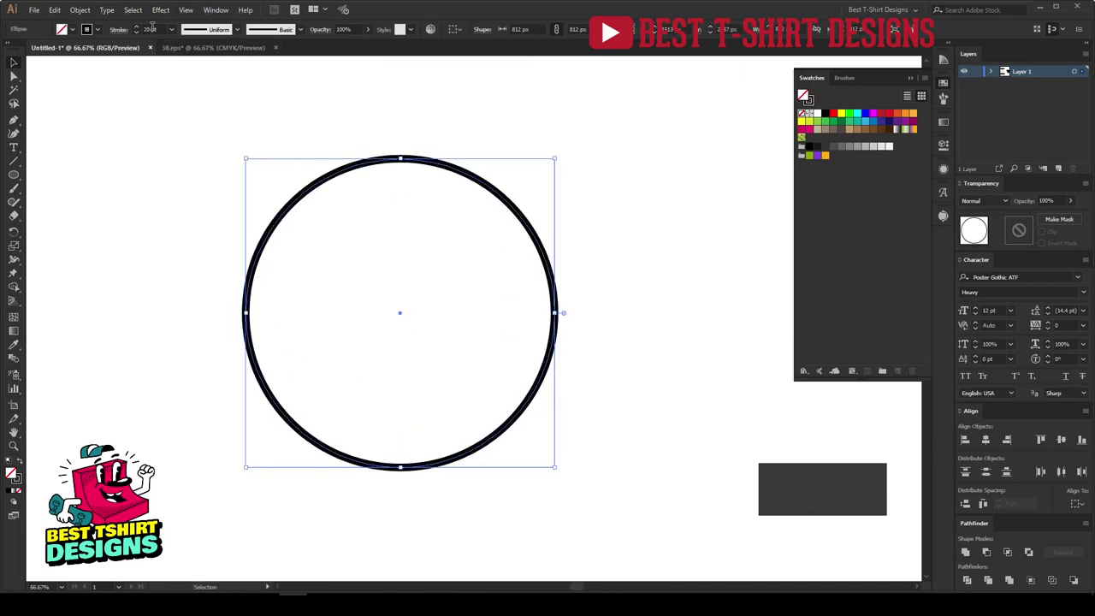
{"action": "scroll", "coordinate": [413, 352], "scroll_direction": "down", "scroll_amount": 1}
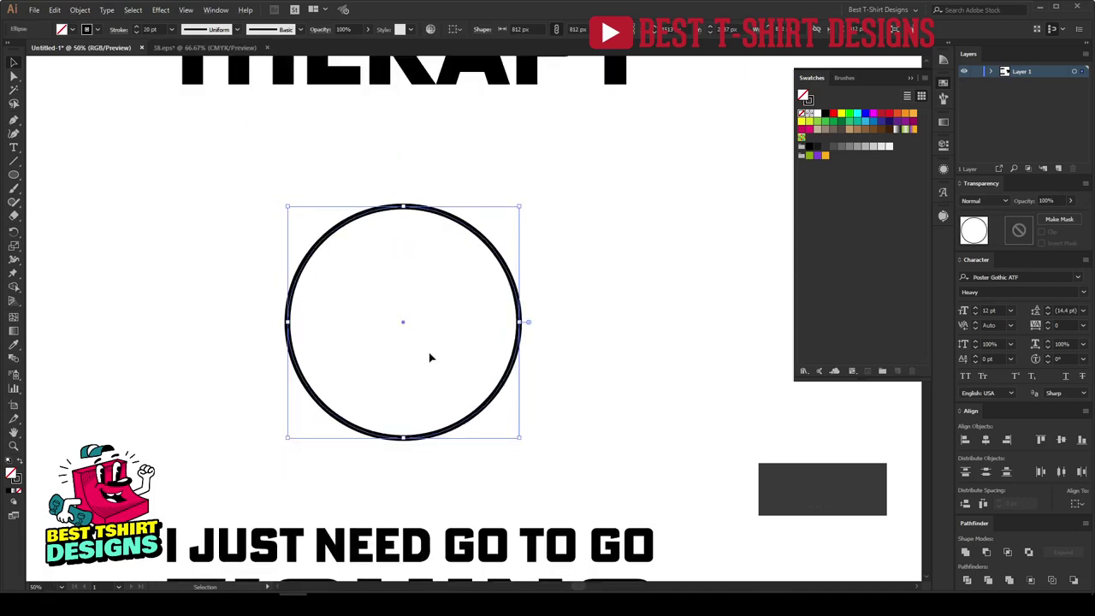
Offset the circle's path outward by about 60 px with miter joins to create a concentric outer ring
{"action": "key", "text": "ctrl"}
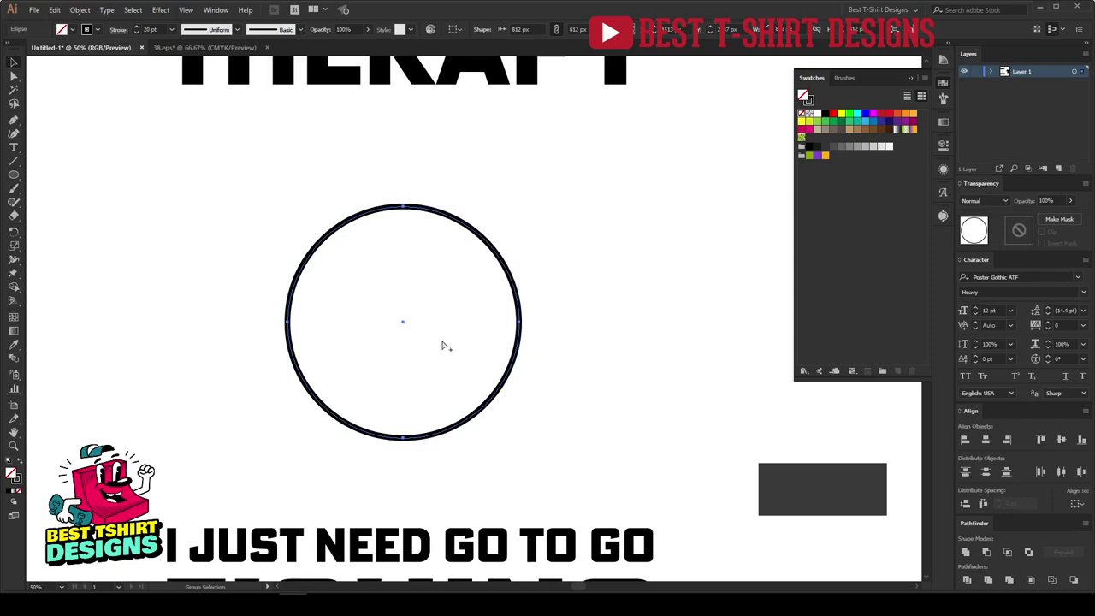
{"action": "key", "text": "ctrl+alt+f"}
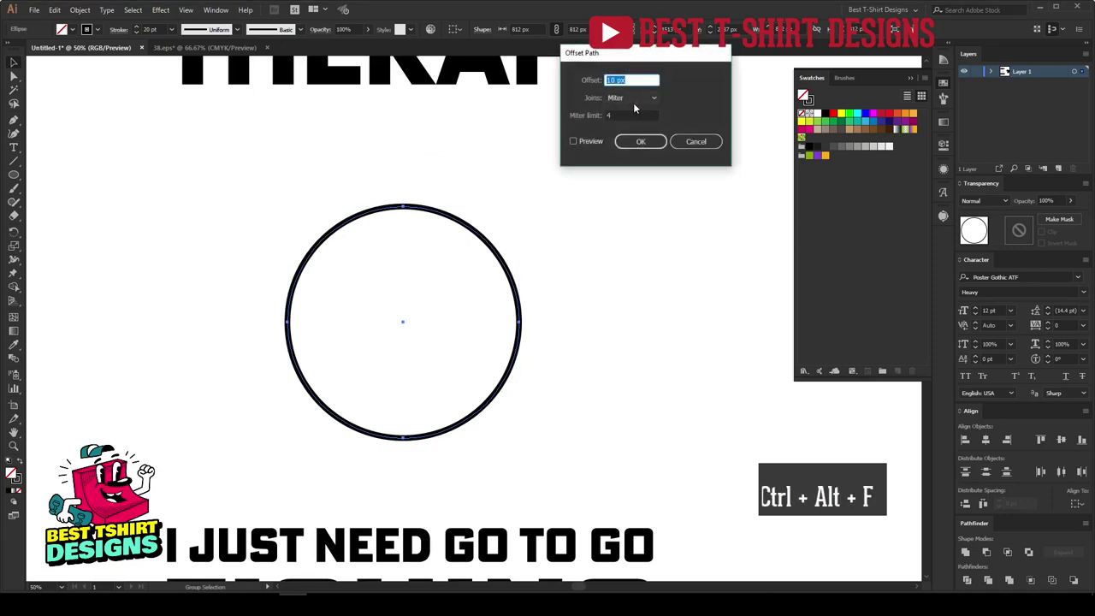
{"action": "left_click", "coordinate": [585, 141]}
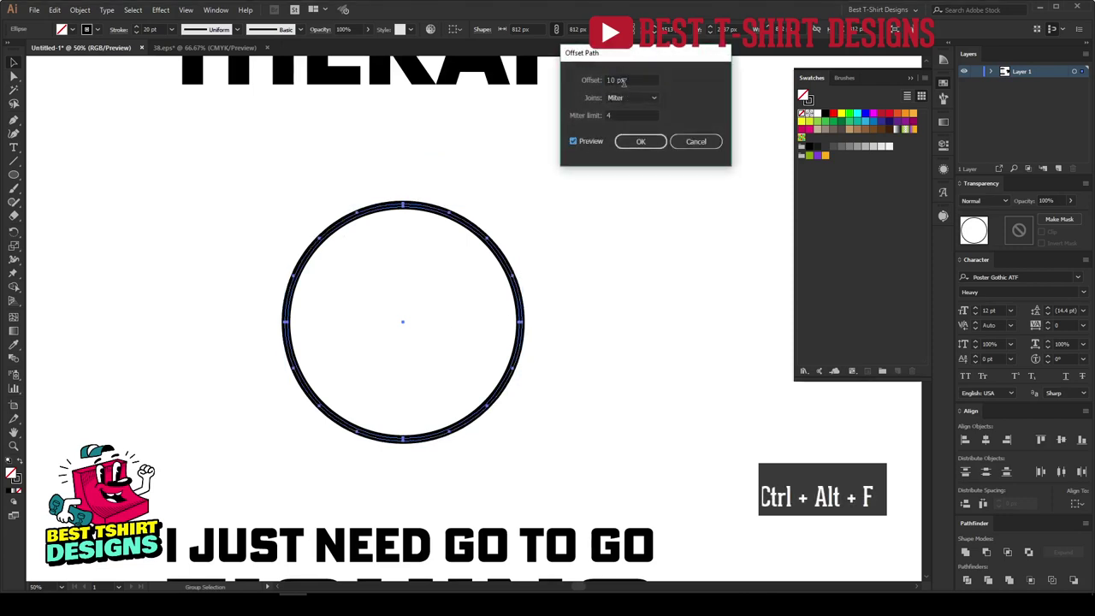
{"action": "scroll", "coordinate": [623, 81], "scroll_direction": "up", "scroll_amount": 6}
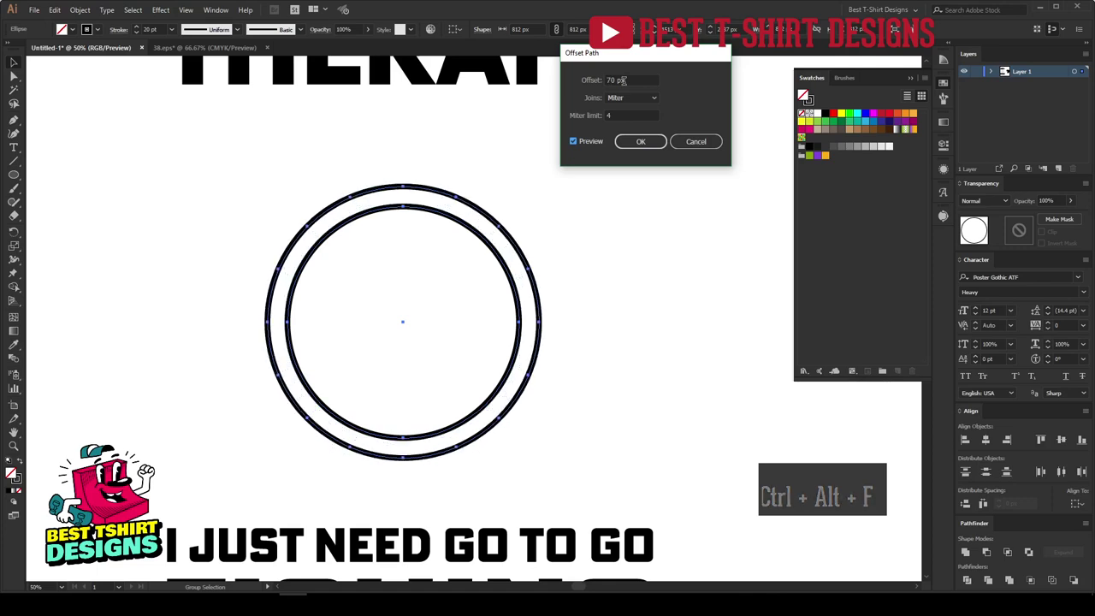
{"action": "scroll", "coordinate": [623, 81], "scroll_direction": "up", "scroll_amount": 2}
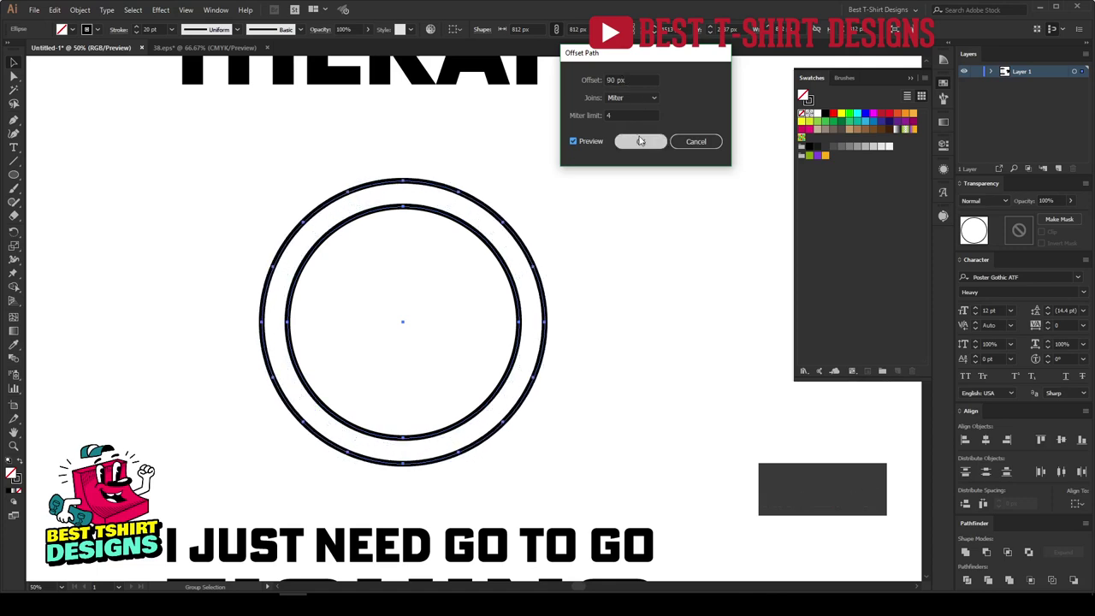
{"action": "scroll", "coordinate": [622, 78], "scroll_direction": "down", "scroll_amount": 2}
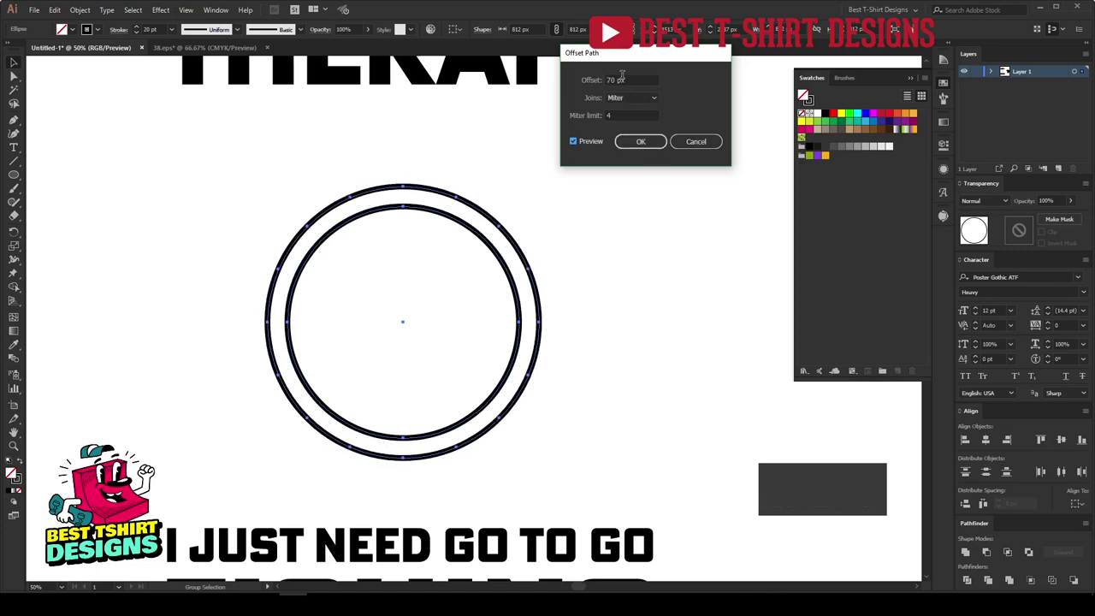
{"action": "left_click", "coordinate": [640, 141]}
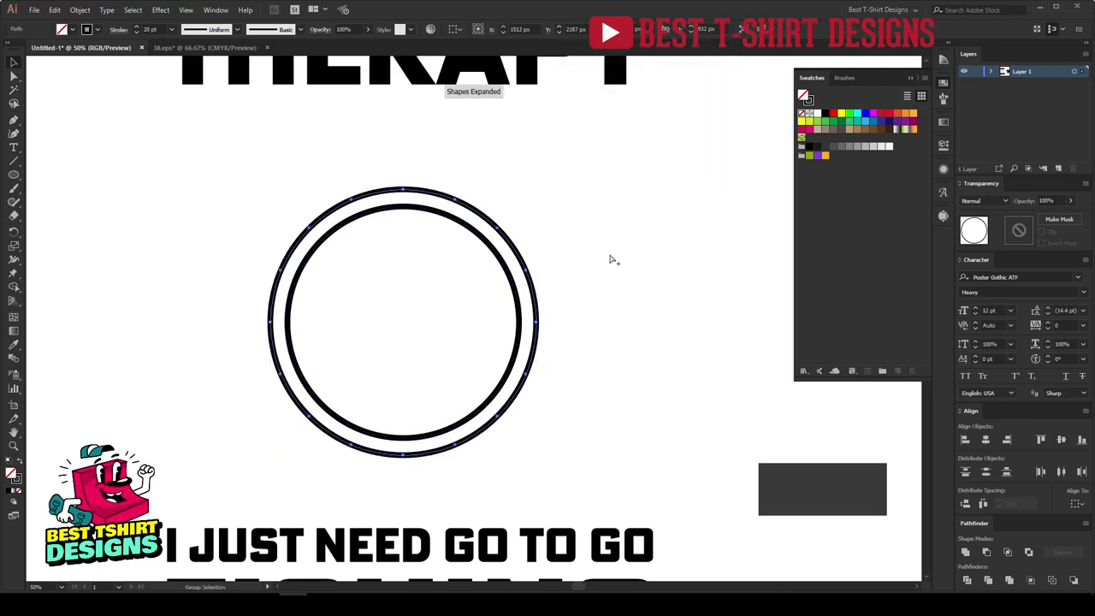
Offset the outer ring's path outward by another 60 px with miter joins to create a third concentric ring
{"action": "key", "text": "ctrl+alt+f"}
{"action": "left_click", "coordinate": [573, 141]}
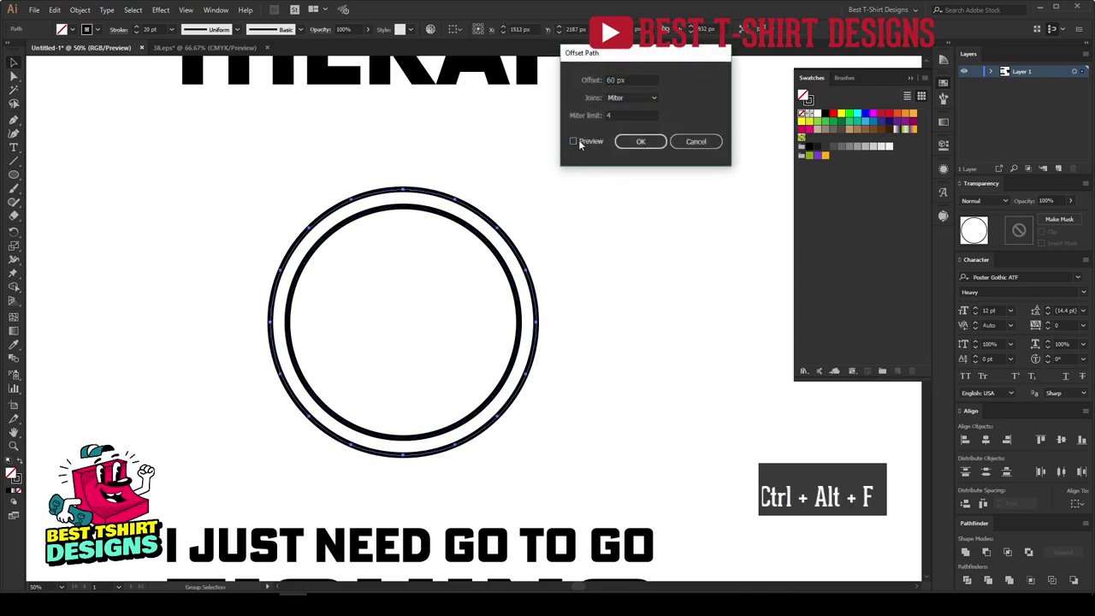
{"action": "left_click", "coordinate": [633, 142]}
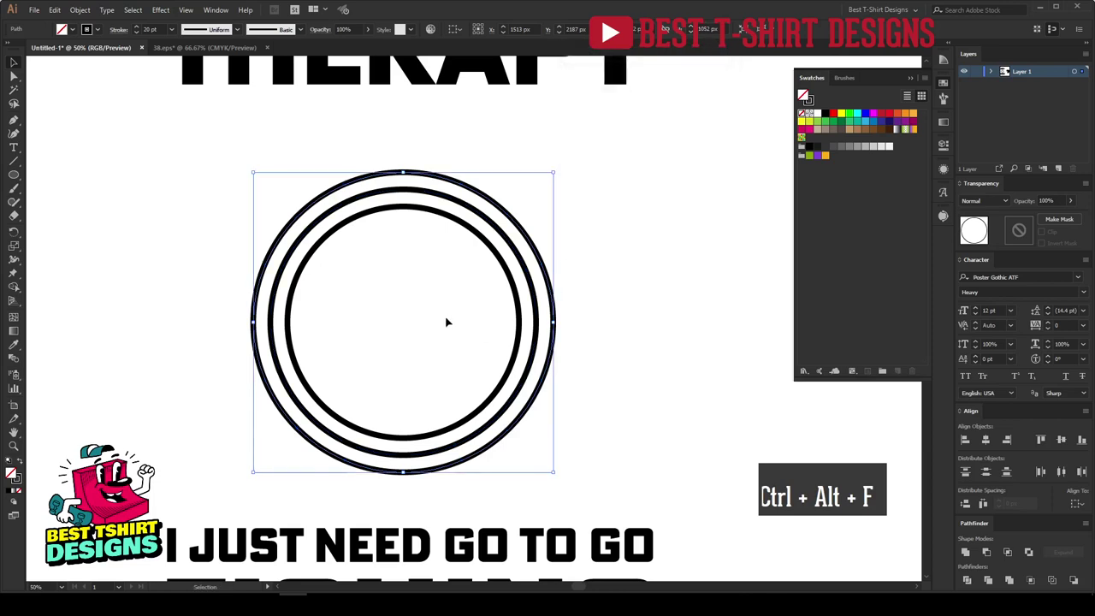
{"action": "left_click", "coordinate": [572, 315]}
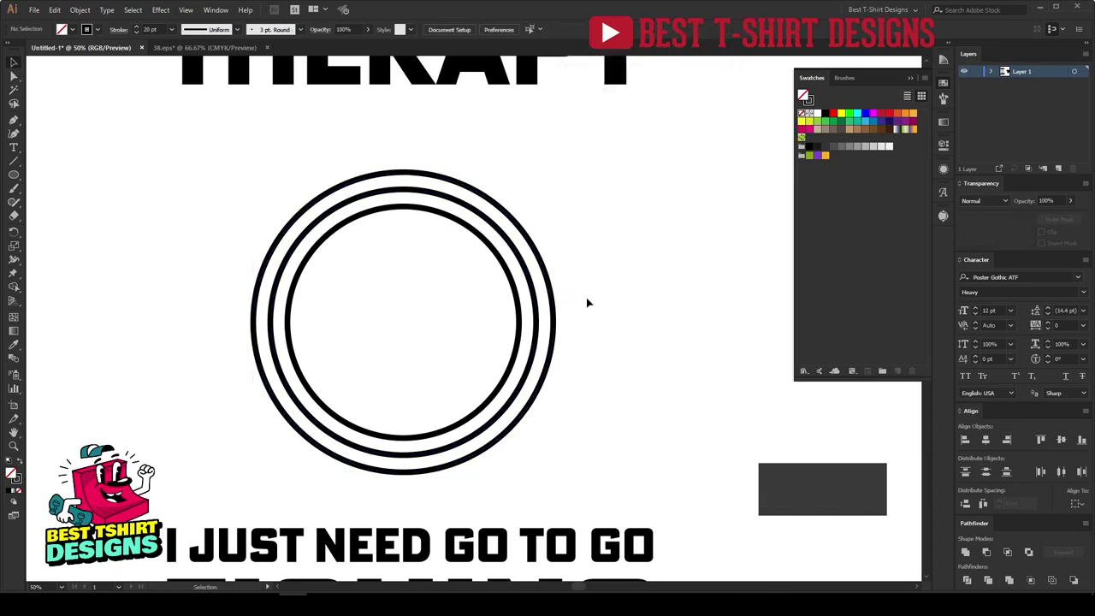
Copy the middle ring and paste the duplicate directly behind it
{"action": "left_click", "coordinate": [537, 302]}
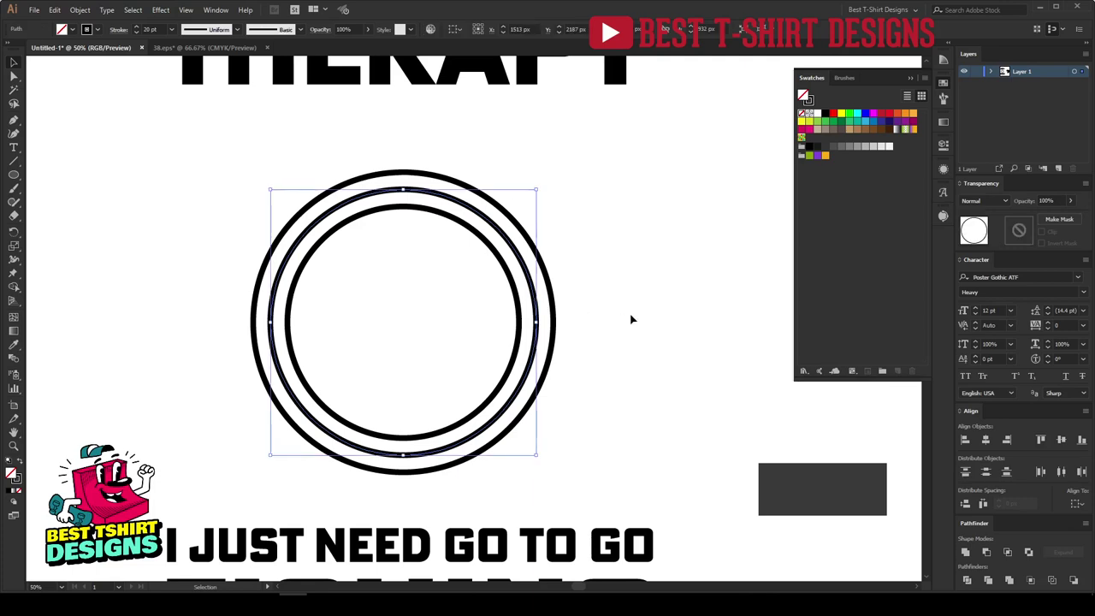
{"action": "key", "text": "a"}
{"action": "key", "text": "ctrl+c"}
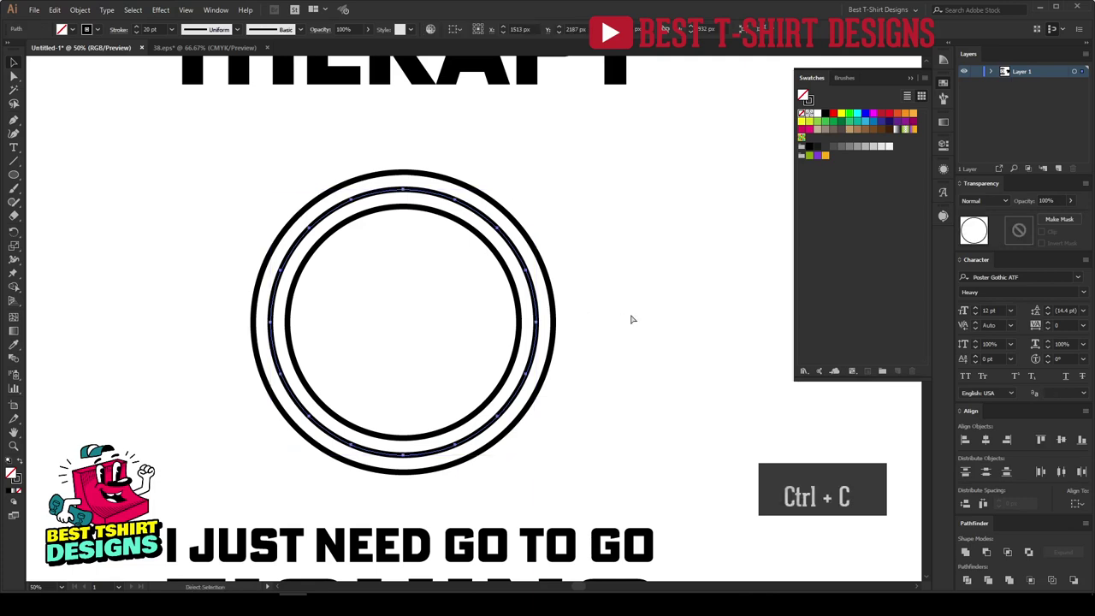
{"action": "key", "text": "ctrl+b"}
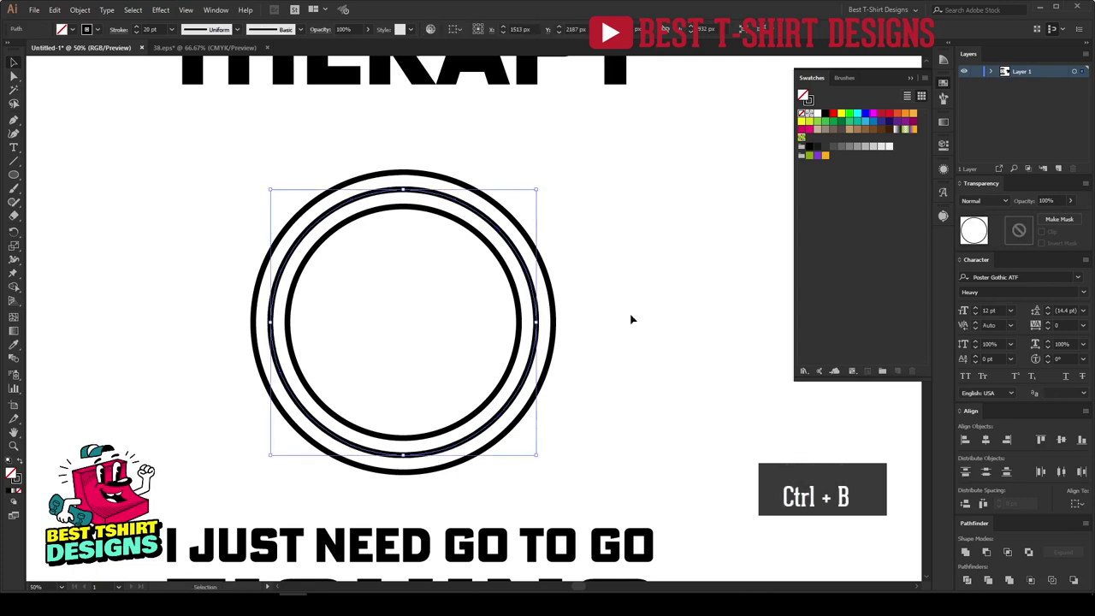
{"action": "left_click", "coordinate": [188, 307]}
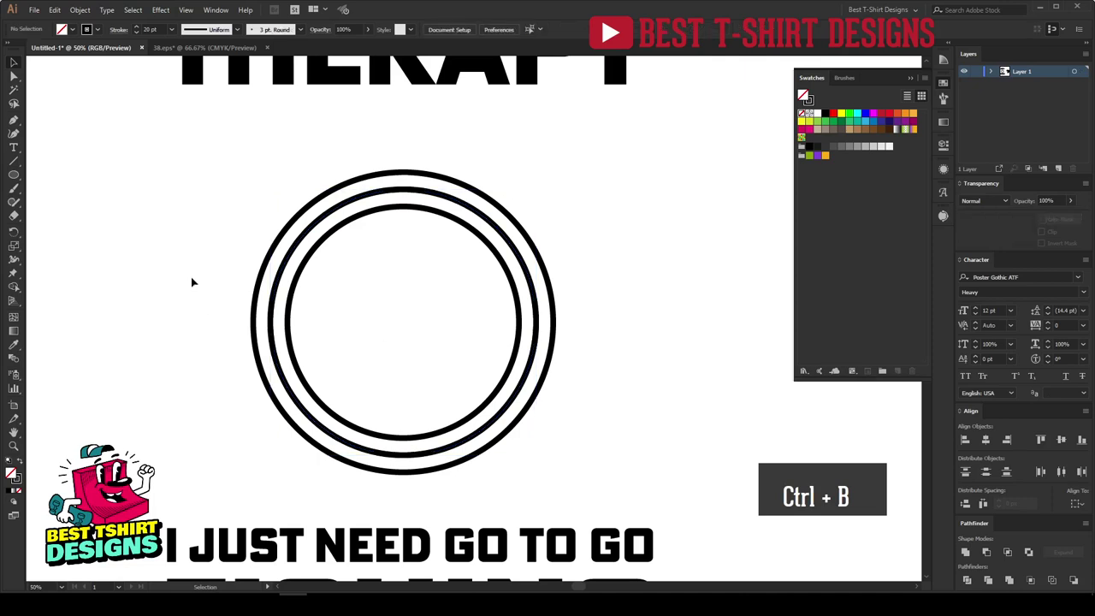
Change the stroke of the middle ring's front copy to red
{"action": "left_click", "coordinate": [385, 193]}
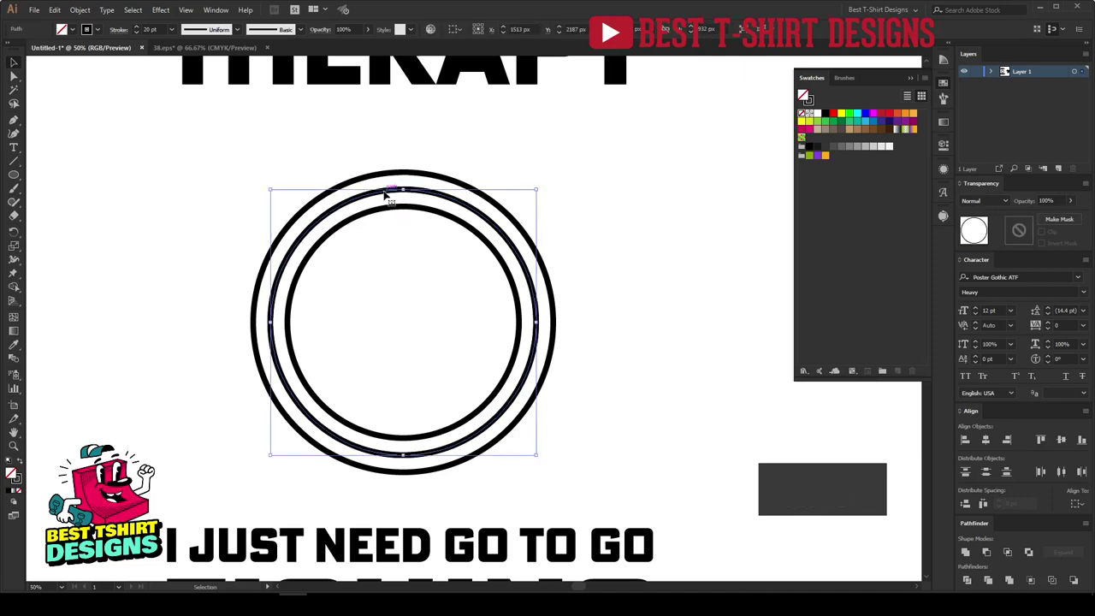
{"action": "left_click", "coordinate": [96, 31]}
{"action": "left_click", "coordinate": [91, 51]}
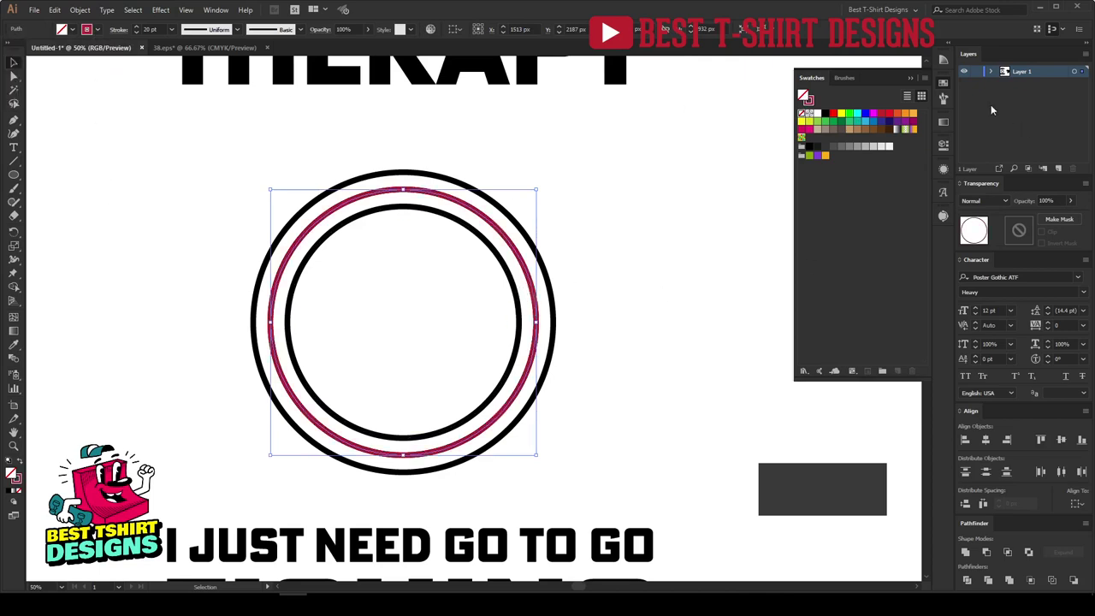
Lock and hide the red copy of the middle ring within Layer 1
{"action": "left_click", "coordinate": [991, 71]}
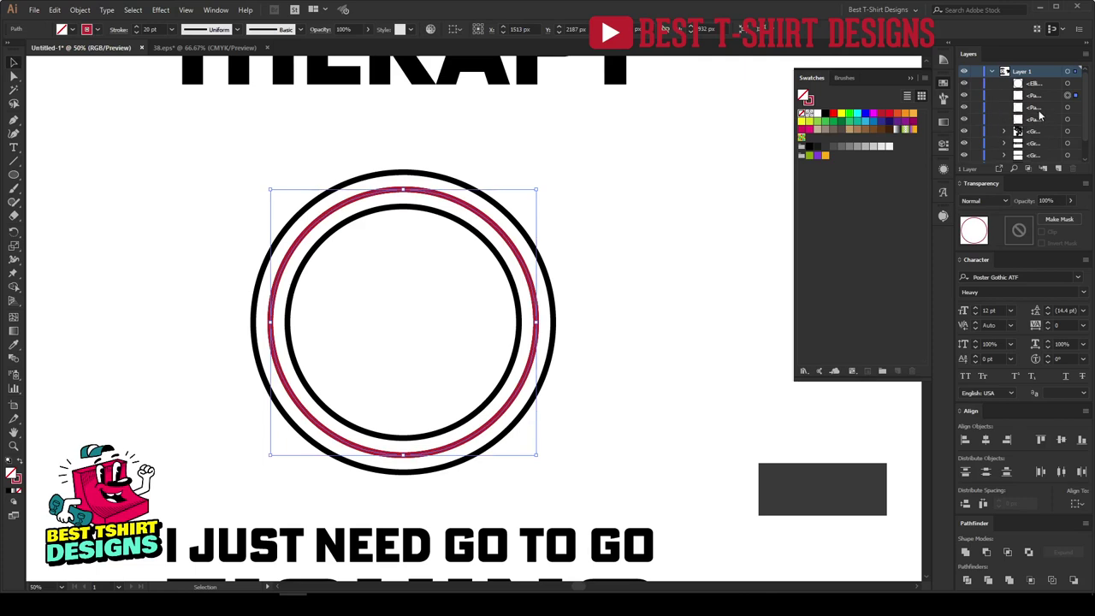
{"action": "left_click", "coordinate": [976, 95]}
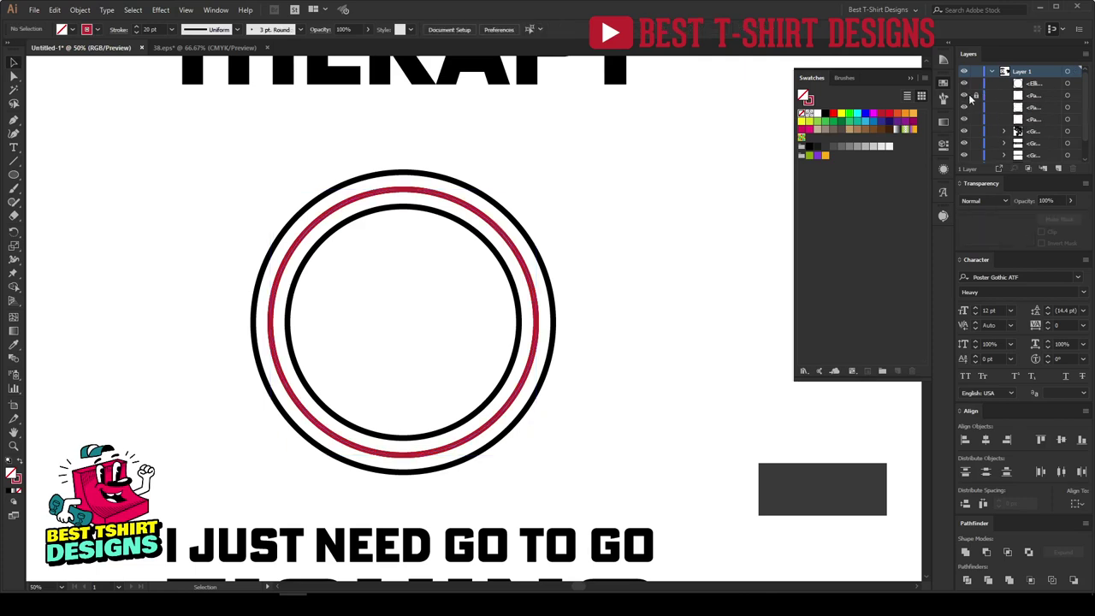
{"action": "left_click", "coordinate": [964, 95]}
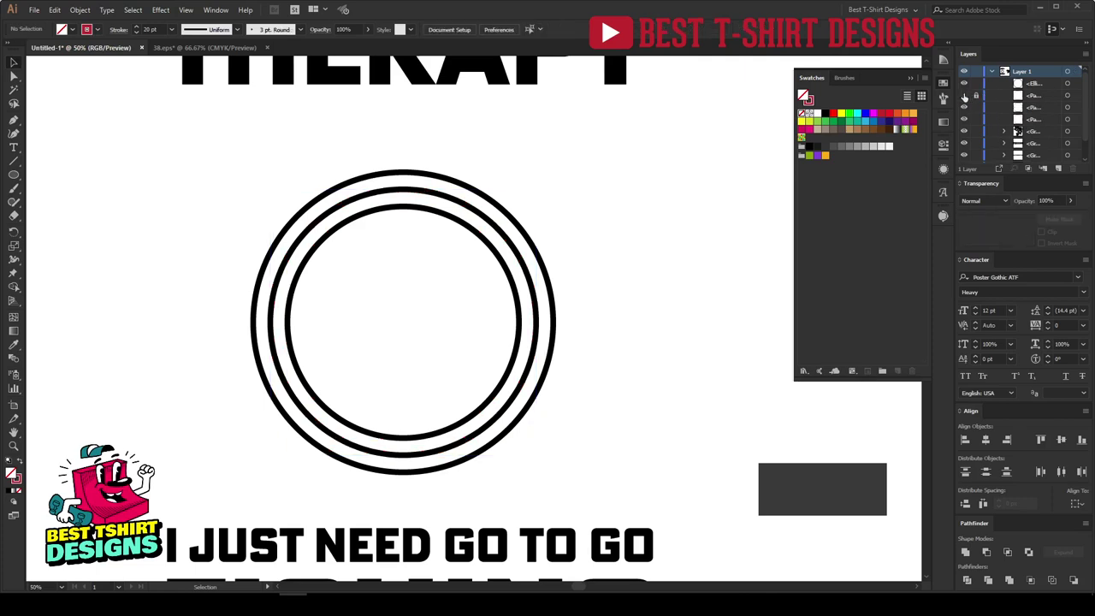
{"action": "left_click", "coordinate": [509, 246]}
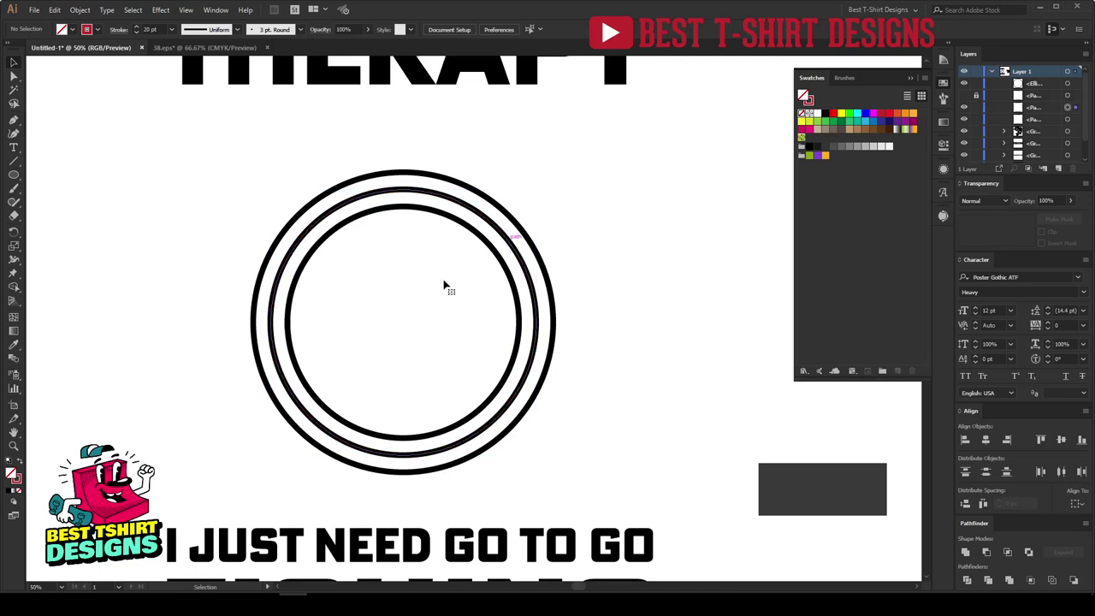
{"action": "left_click", "coordinate": [439, 320]}
Draw a five-pointed star about 56 px high inside the rings and swap its stroke and fill to make it solid black
{"action": "scroll", "coordinate": [439, 320], "scroll_direction": "up", "scroll_amount": 1}
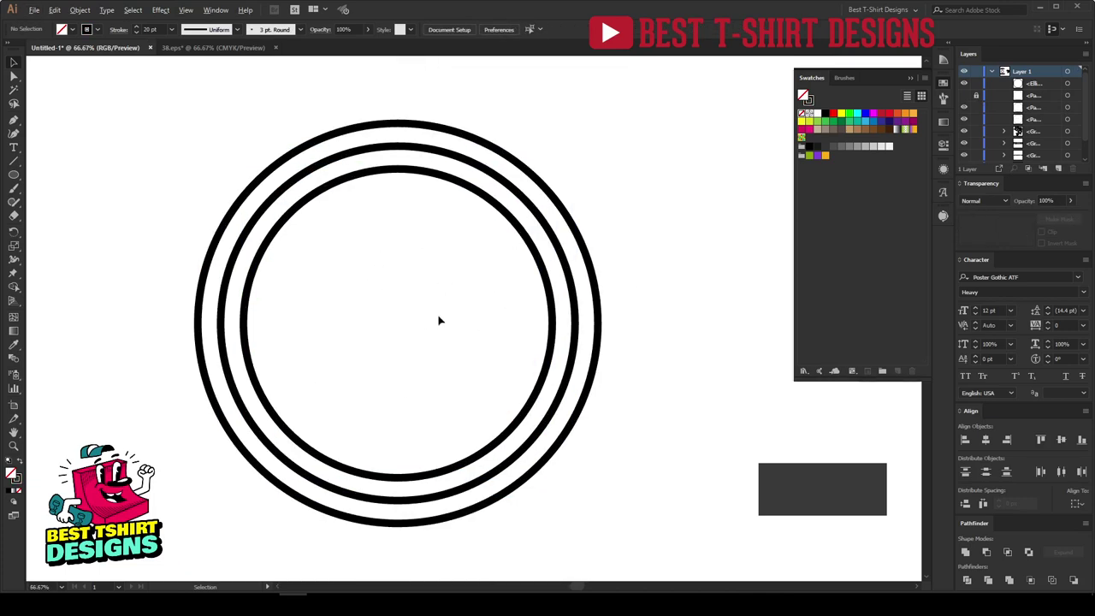
{"action": "left_click", "coordinate": [232, 274]}
{"action": "left_click", "coordinate": [386, 308]}
{"action": "left_click", "coordinate": [14, 175]}
{"action": "left_click", "coordinate": [62, 230]}
{"action": "left_click_drag", "start_coordinate": [331, 315], "coordinate": [348, 333]}
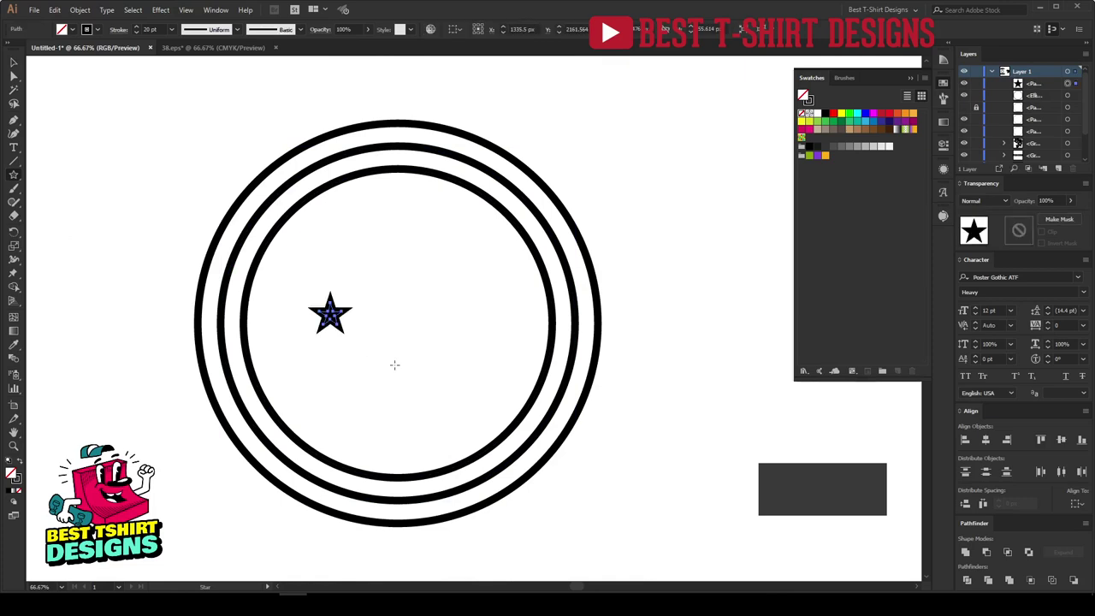
{"action": "key", "text": "shift+x"}
{"action": "key", "text": "v"}
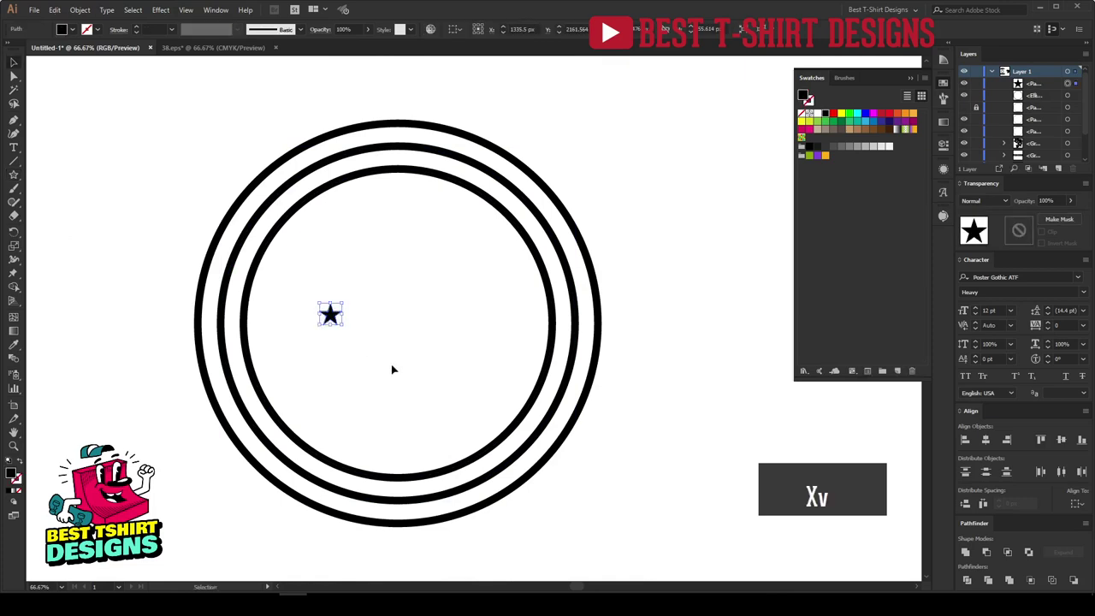
Duplicate the star horizontally about 490 px away and blend the two stars into a row
{"action": "left_click_drag", "start_coordinate": [334, 317], "coordinate": [514, 320]}
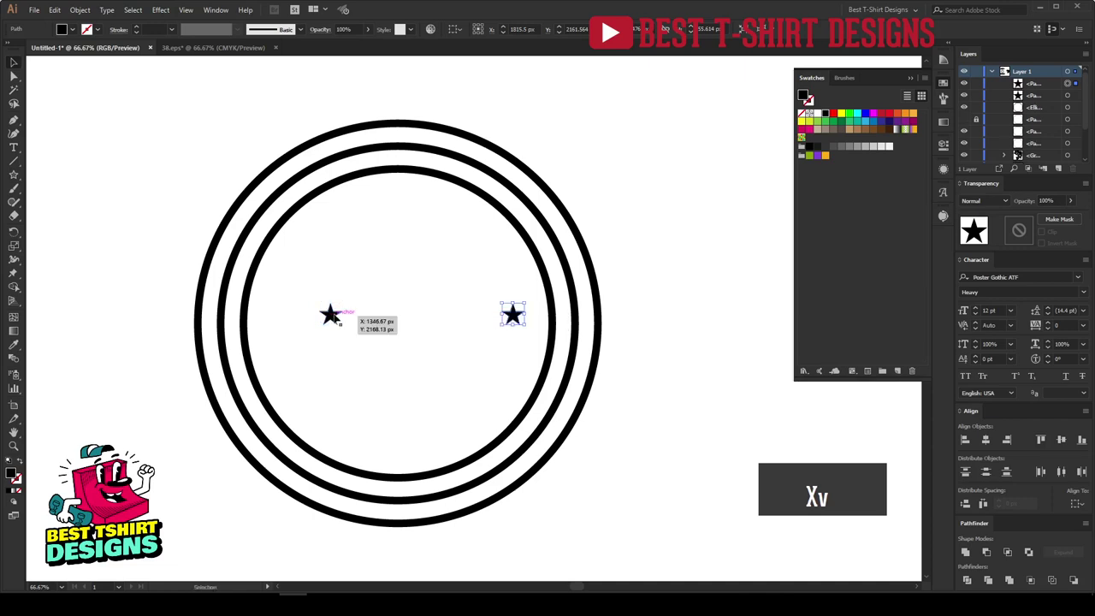
{"action": "left_click", "coordinate": [329, 315], "text": "shift"}
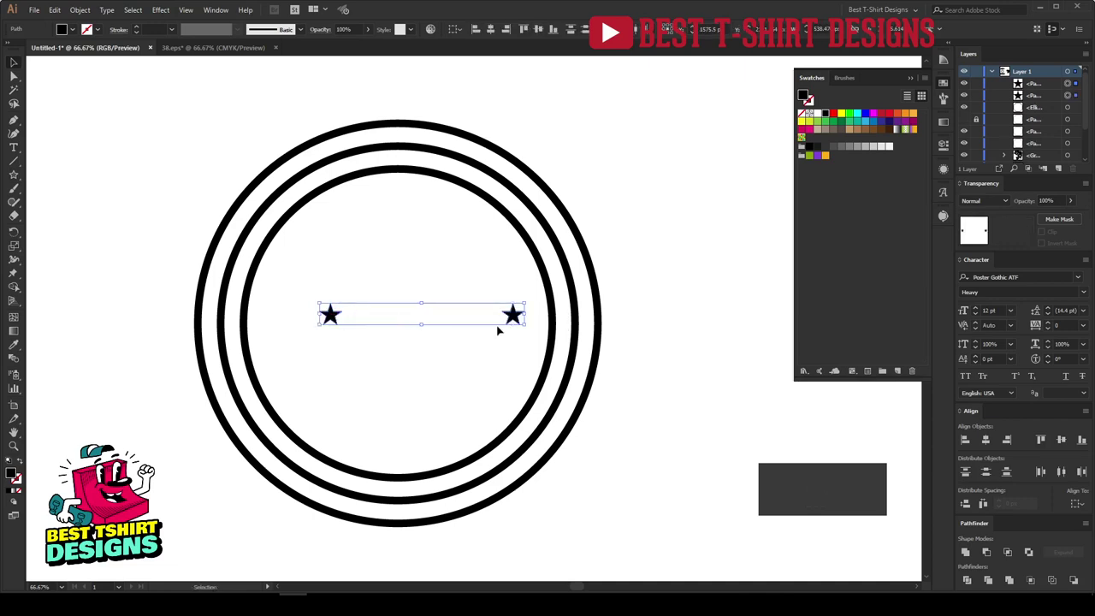
{"action": "left_click", "coordinate": [79, 10]}
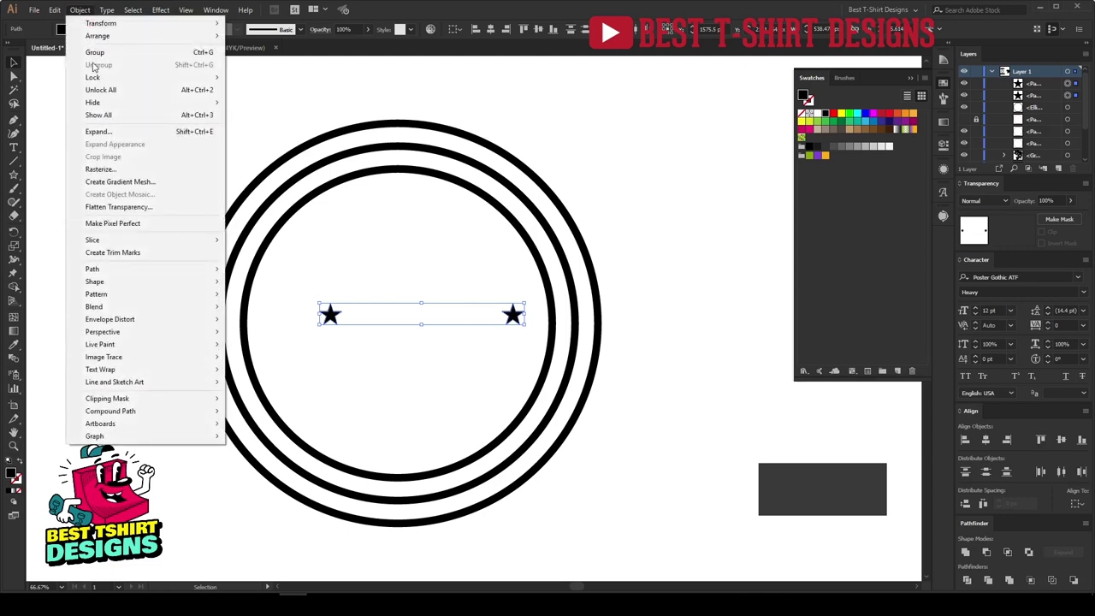
{"action": "mouse_move", "coordinate": [120, 306]}
{"action": "left_click", "coordinate": [265, 306]}
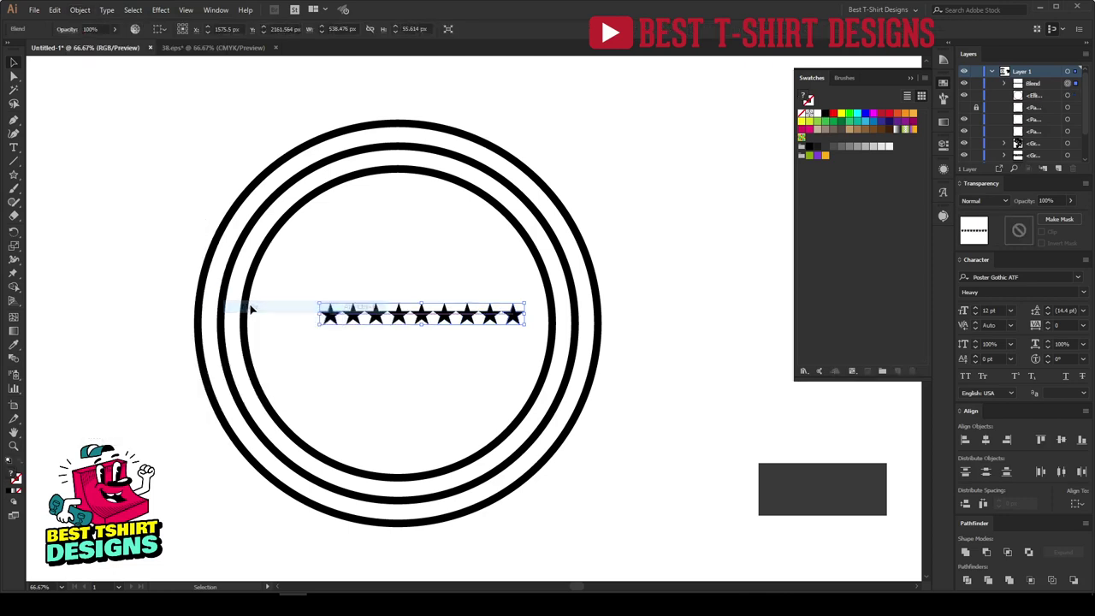
{"action": "left_click", "coordinate": [465, 331]}
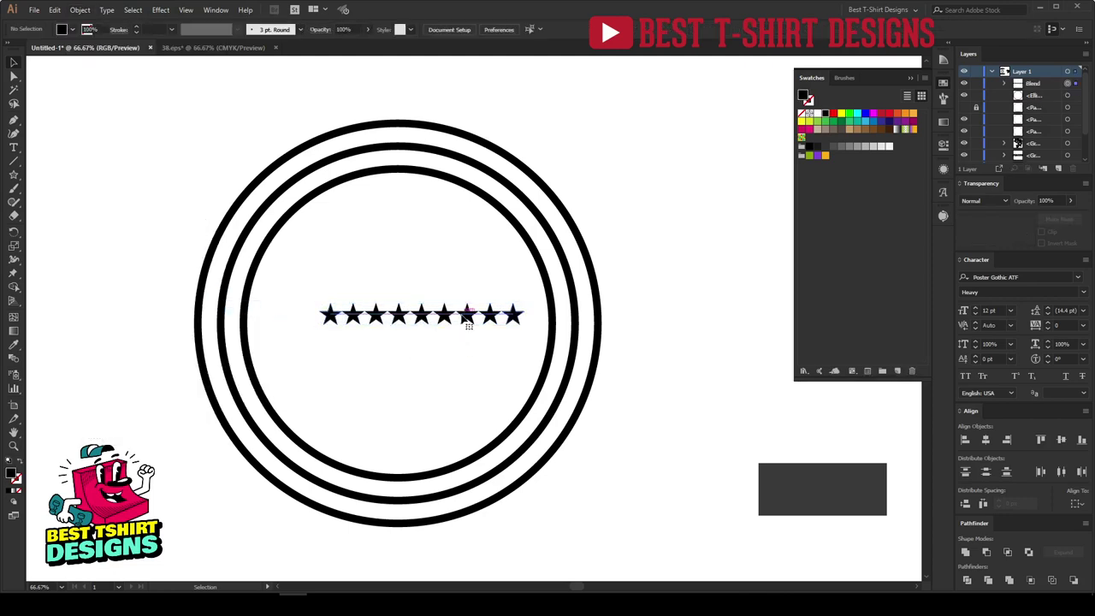
Replace the star blend's spine with the black middle ring so the stars follow the circle
{"action": "left_click", "coordinate": [468, 318]}
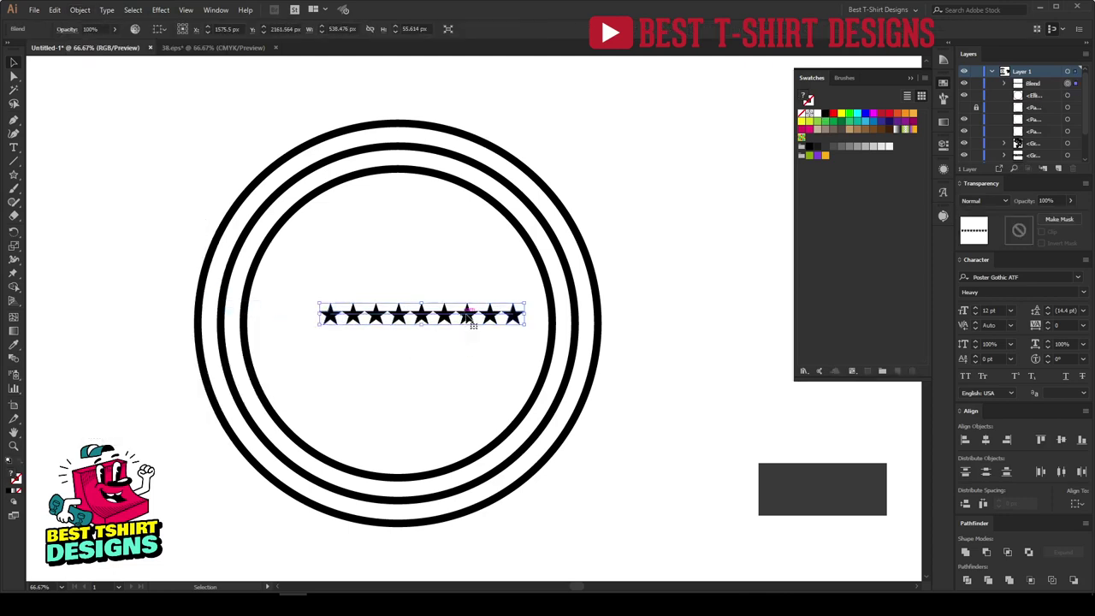
{"action": "left_click", "coordinate": [559, 261], "text": "shift"}
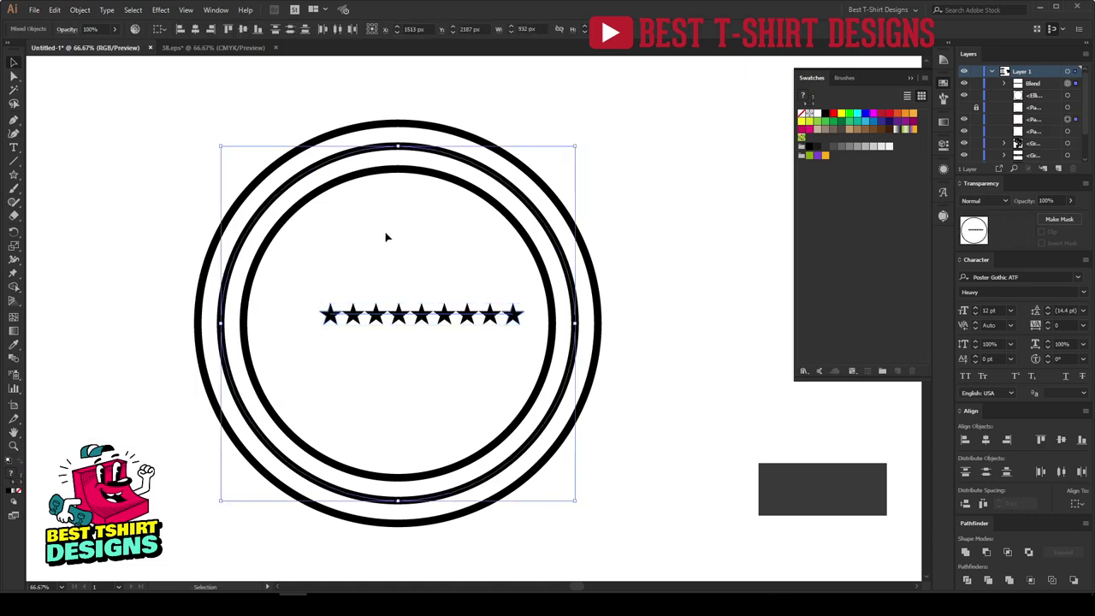
{"action": "left_click", "coordinate": [79, 10]}
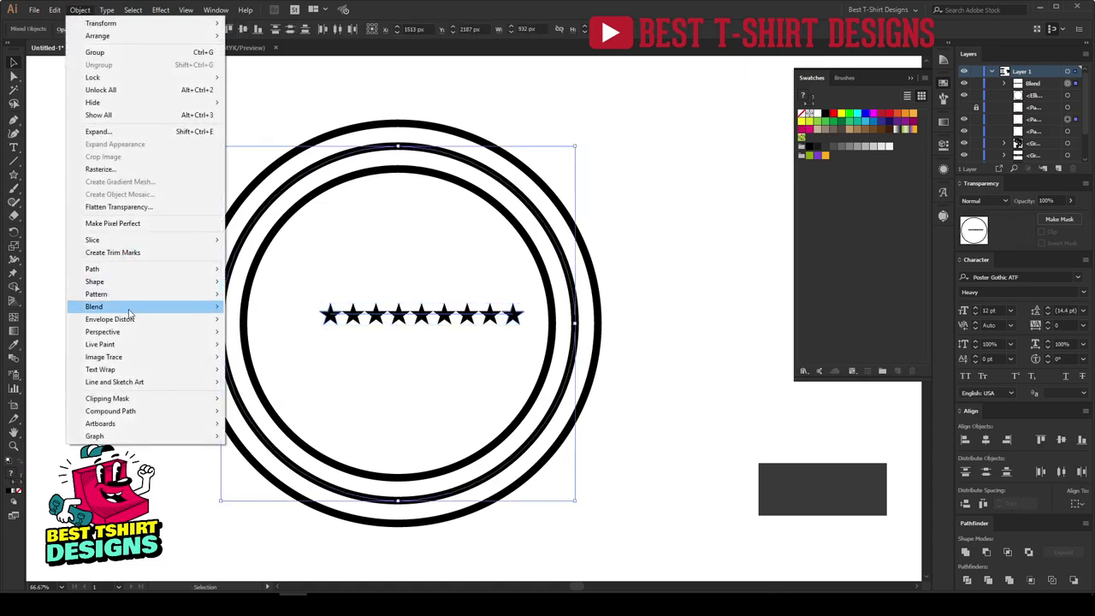
{"action": "mouse_move", "coordinate": [133, 310]}
{"action": "left_click", "coordinate": [284, 373]}
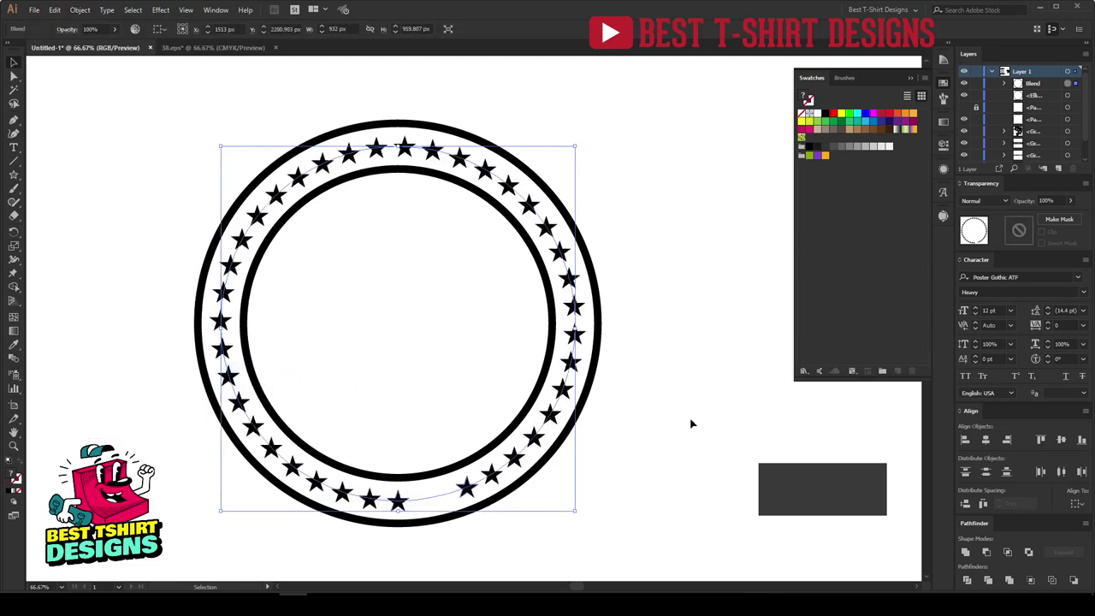
{"action": "left_click", "coordinate": [396, 182]}
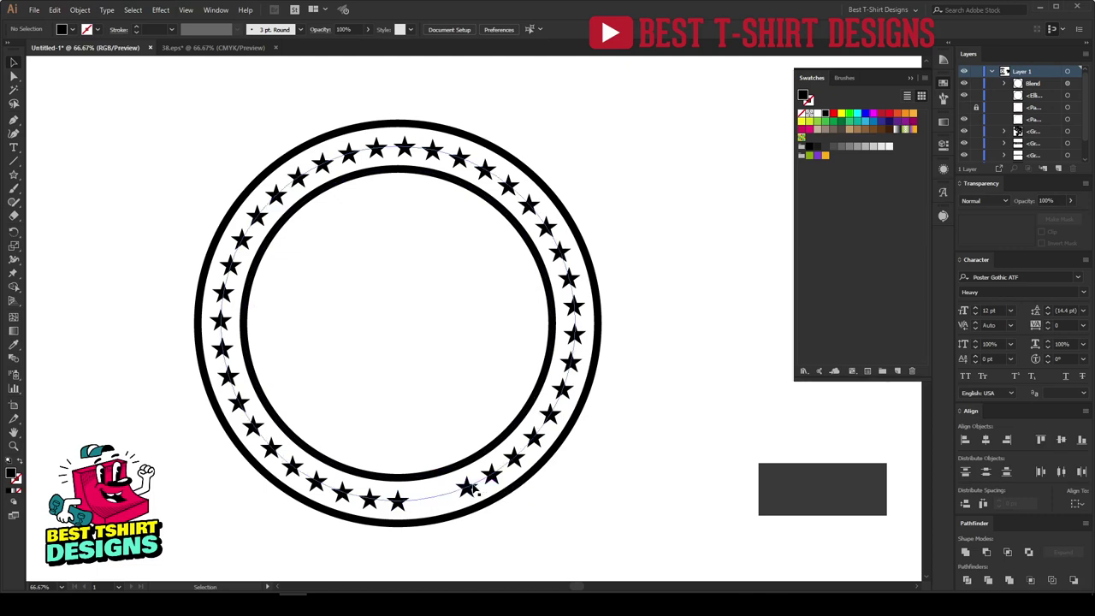
Cut the star blend's circular spine with the Scissors tool at its upper-left anchor point to spread the stars around the full ring
{"action": "left_click", "coordinate": [472, 488]}
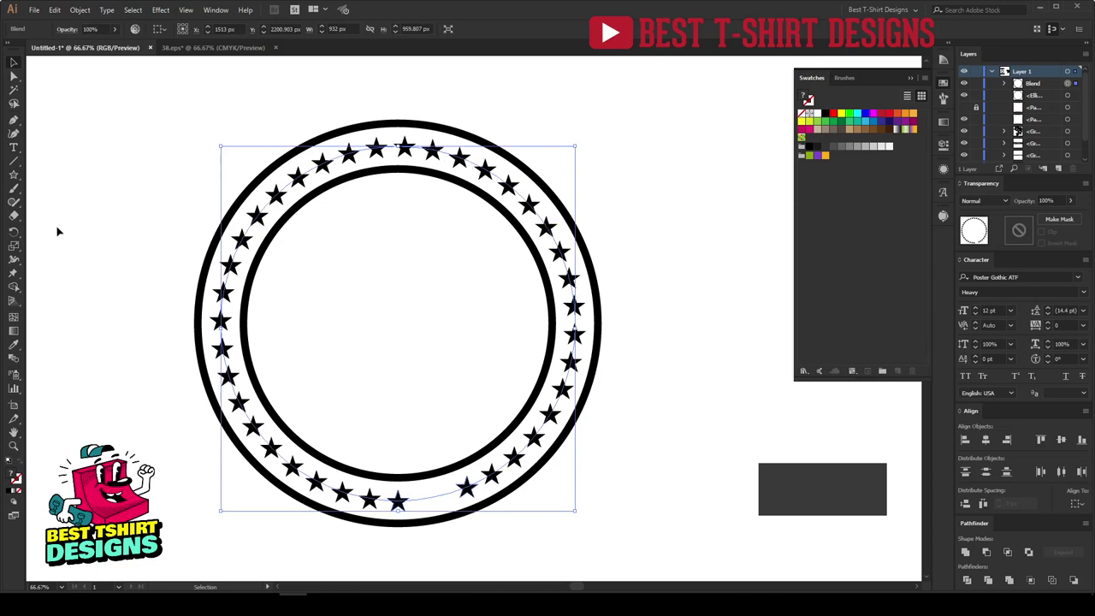
{"action": "left_click", "coordinate": [12, 217]}
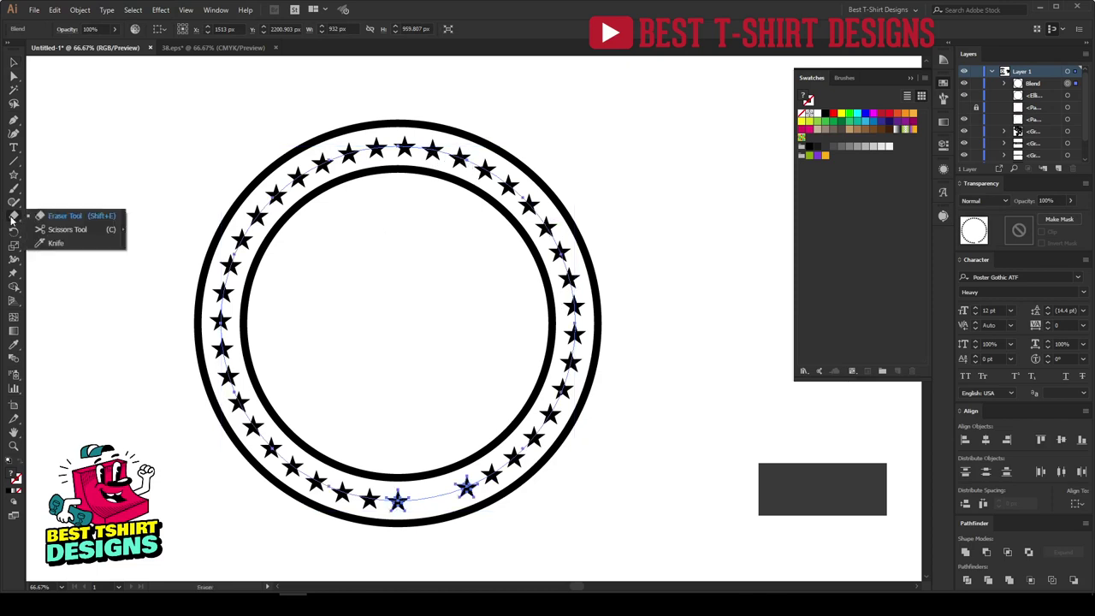
{"action": "left_click", "coordinate": [83, 232]}
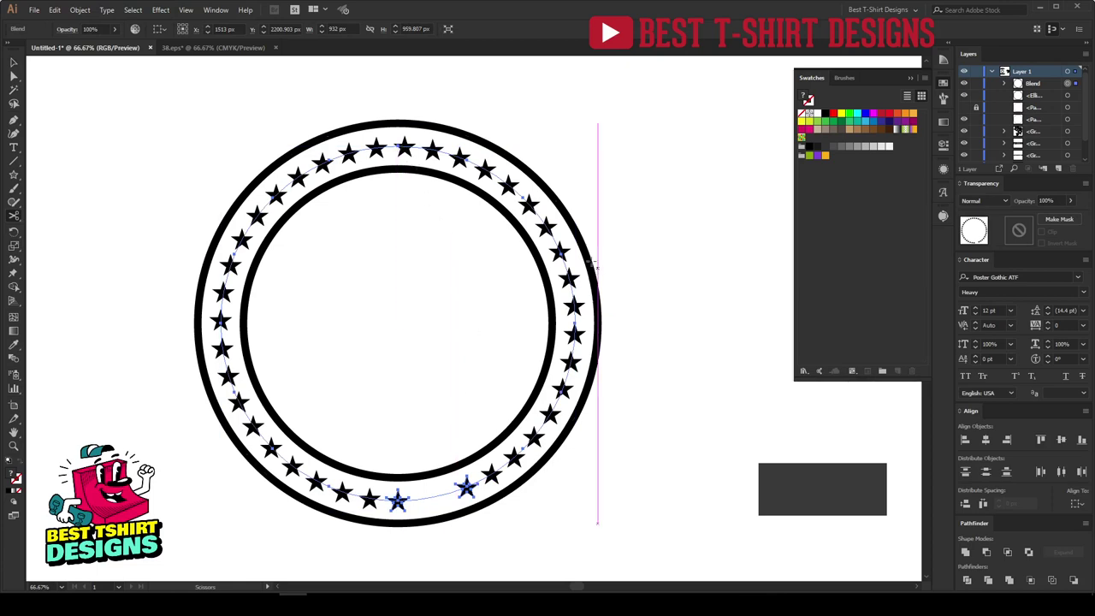
{"action": "scroll", "coordinate": [354, 140], "scroll_direction": "up", "scroll_amount": 3}
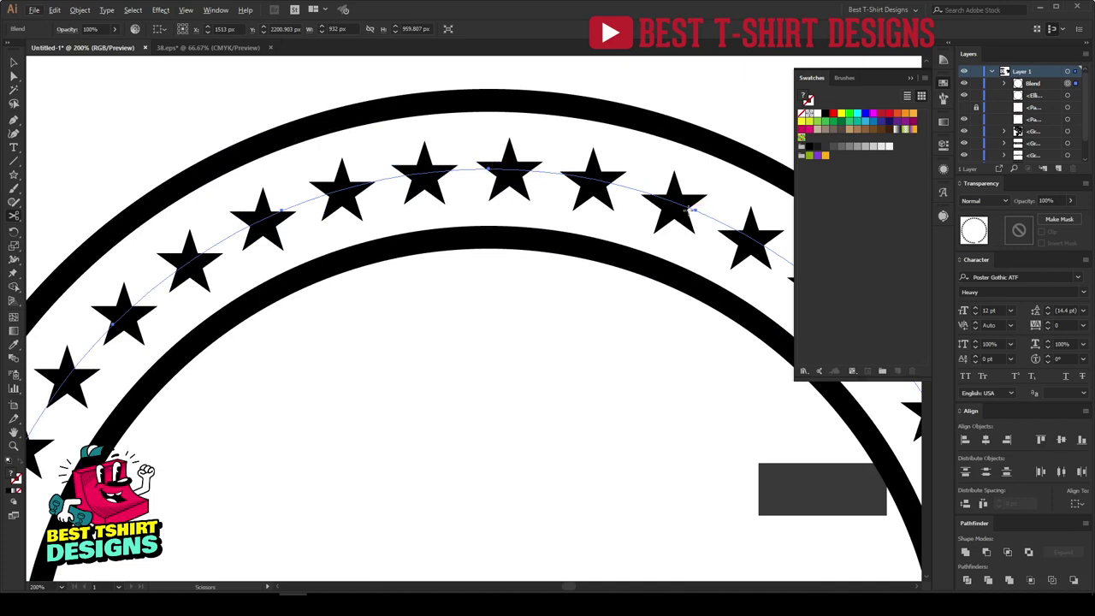
{"action": "left_click", "coordinate": [111, 324]}
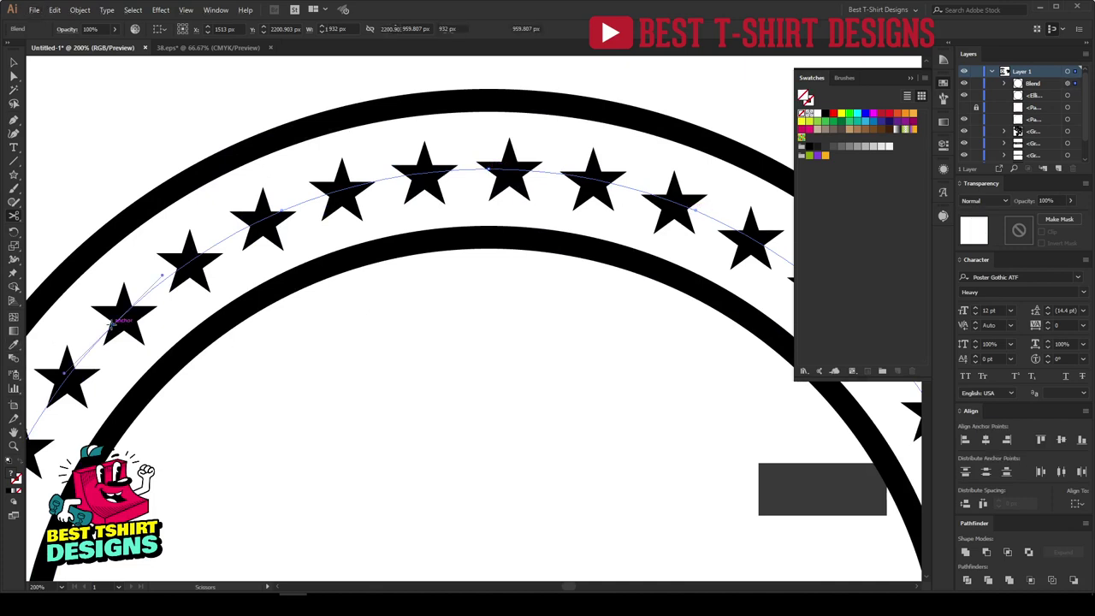
{"action": "key", "text": "plus"}
{"action": "scroll", "coordinate": [320, 225], "scroll_direction": "down", "scroll_amount": 2}
{"action": "scroll", "coordinate": [320, 224], "scroll_direction": "down", "scroll_amount": 2}
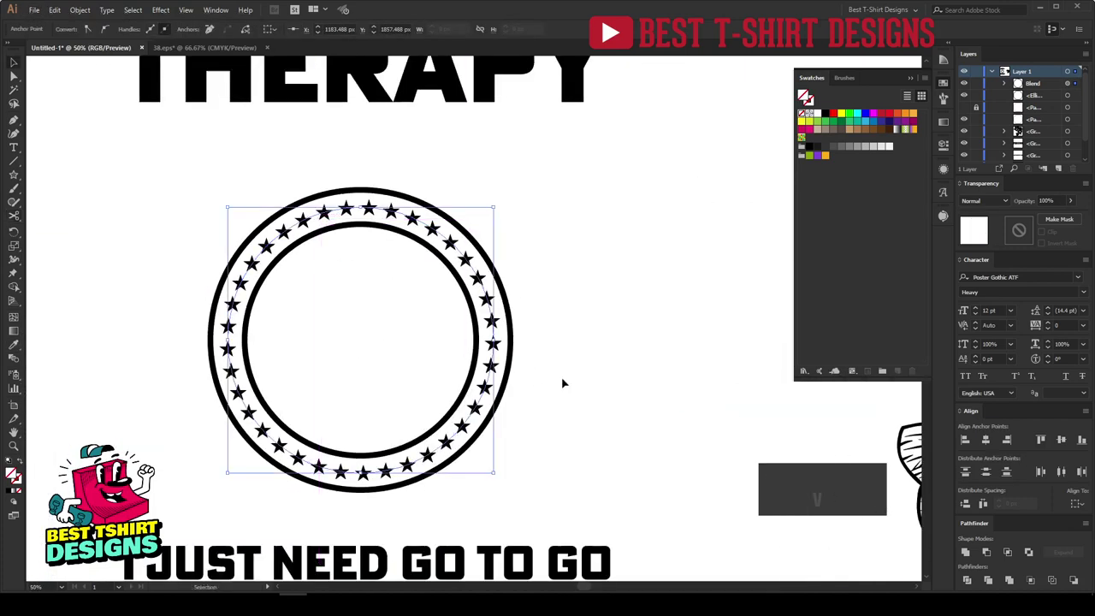
{"action": "key", "text": "v"}
{"action": "left_click", "coordinate": [345, 262]}
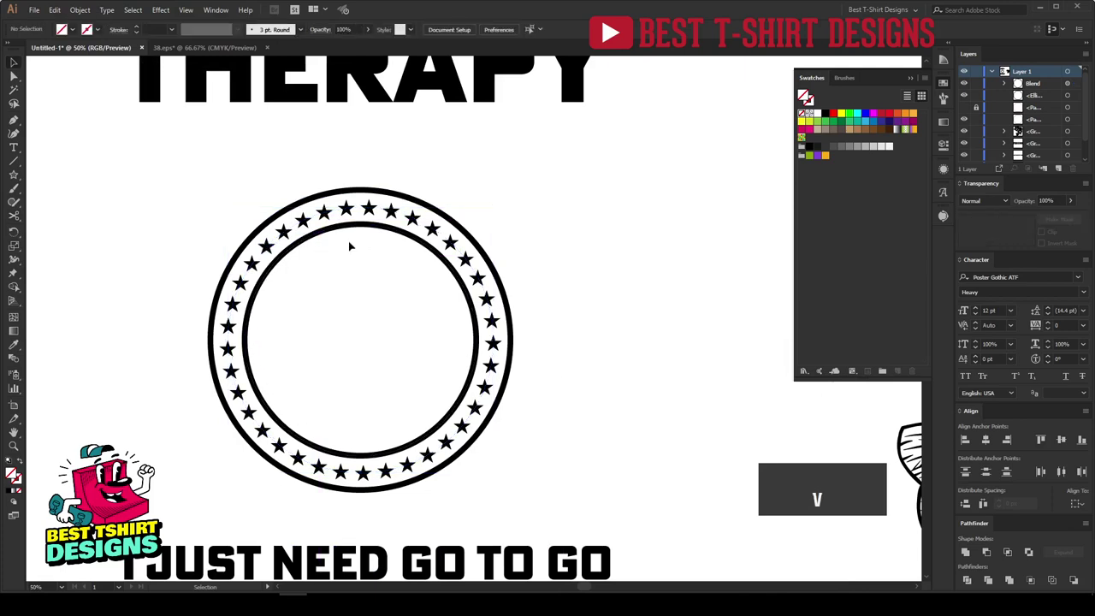
Switch the star blend's spacing to Specified Steps with the preview turned on
{"action": "scroll", "coordinate": [286, 406], "scroll_direction": "up", "scroll_amount": 1}
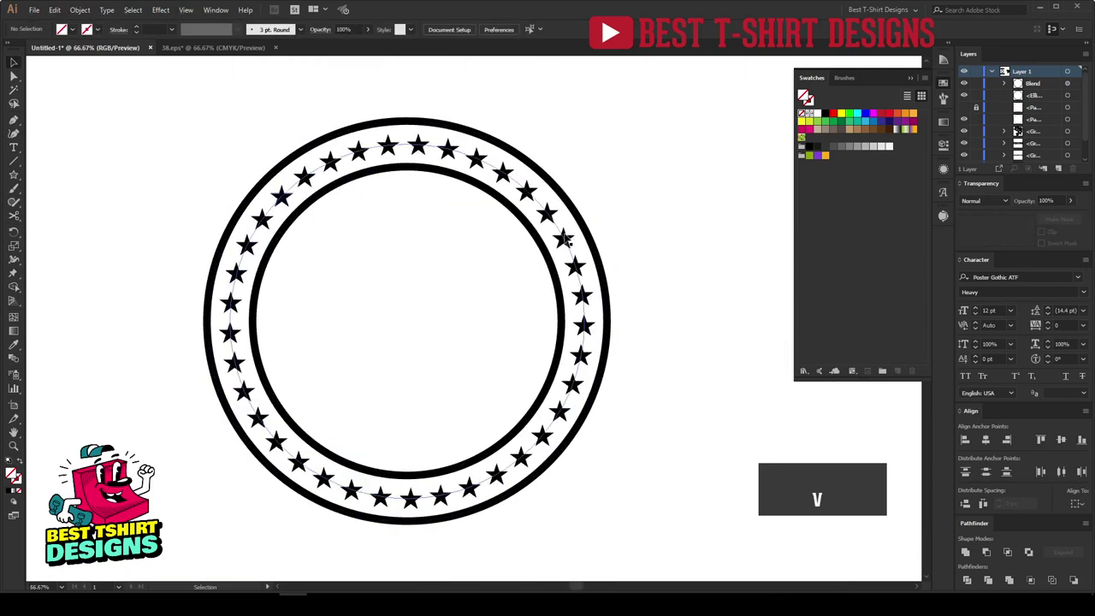
{"action": "left_click", "coordinate": [566, 239]}
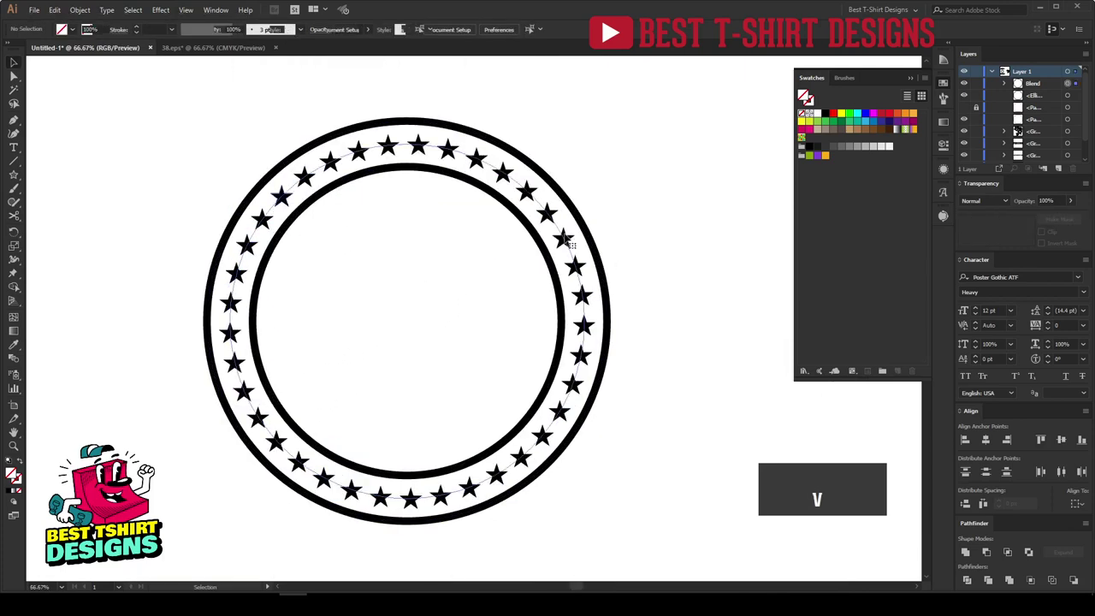
{"action": "double_click", "coordinate": [14, 361]}
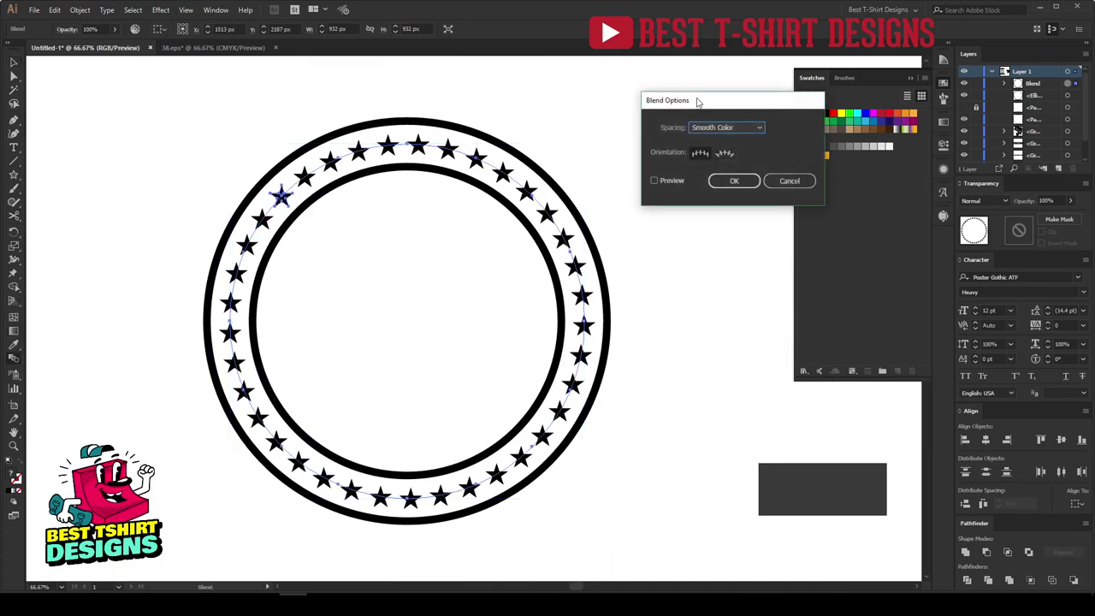
{"action": "left_click_drag", "start_coordinate": [698, 100], "coordinate": [607, 81]}
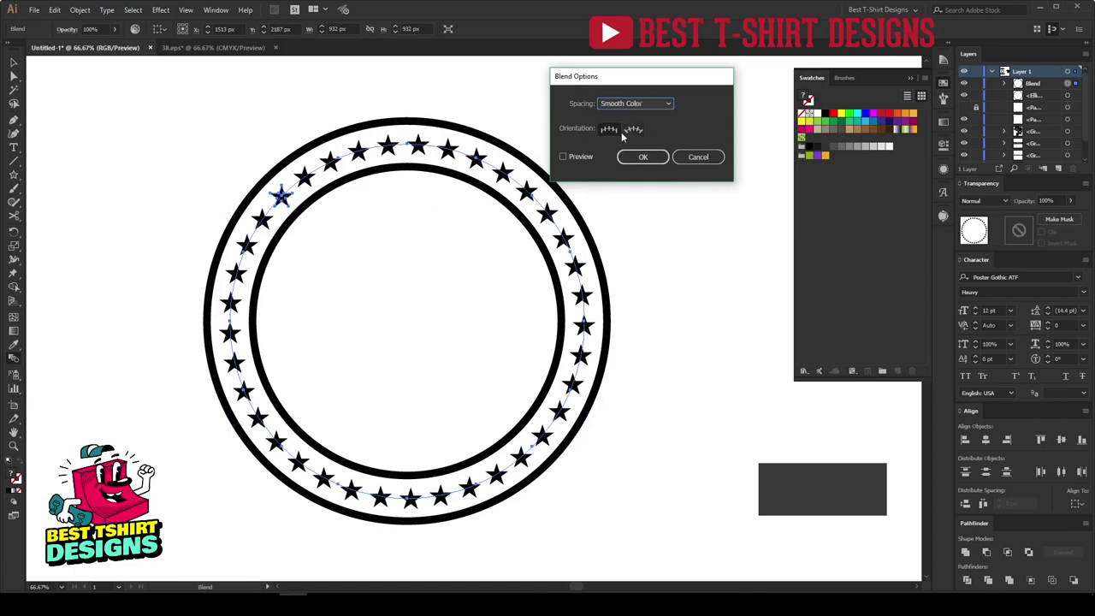
{"action": "left_click", "coordinate": [563, 157]}
{"action": "left_click", "coordinate": [620, 103]}
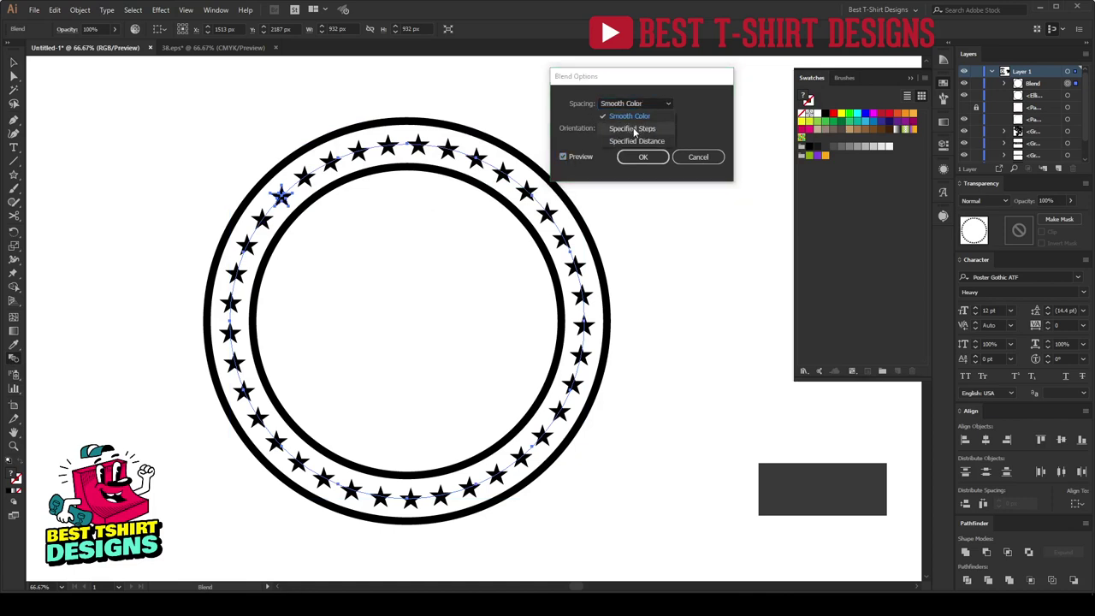
{"action": "left_click", "coordinate": [632, 129]}
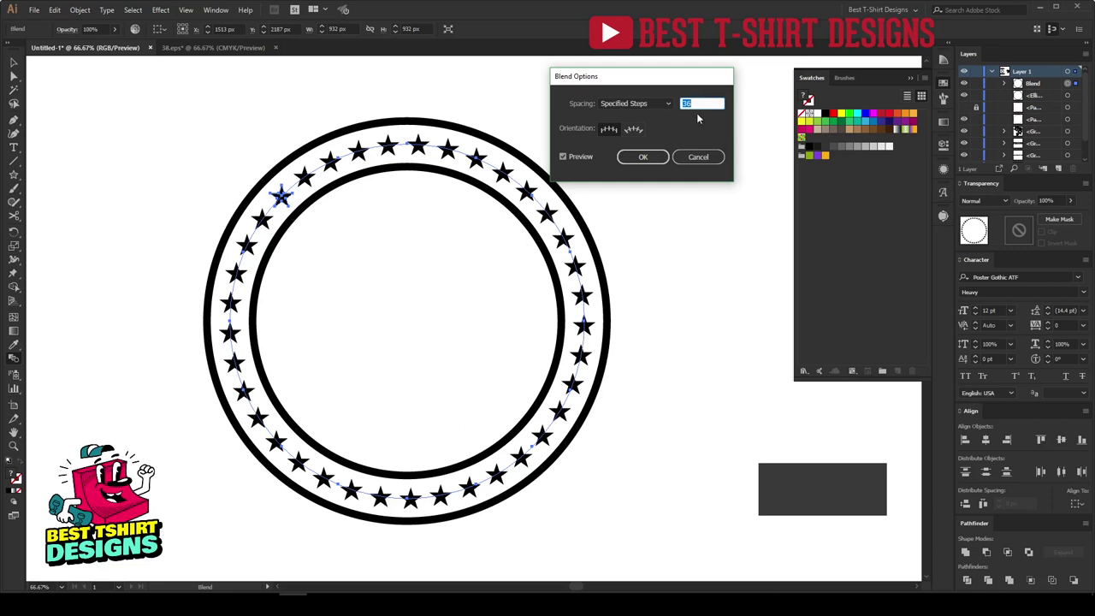
Set the star blend to 15 specified steps, apply the blend options and deselect the artwork
{"action": "type", "text": "20"}
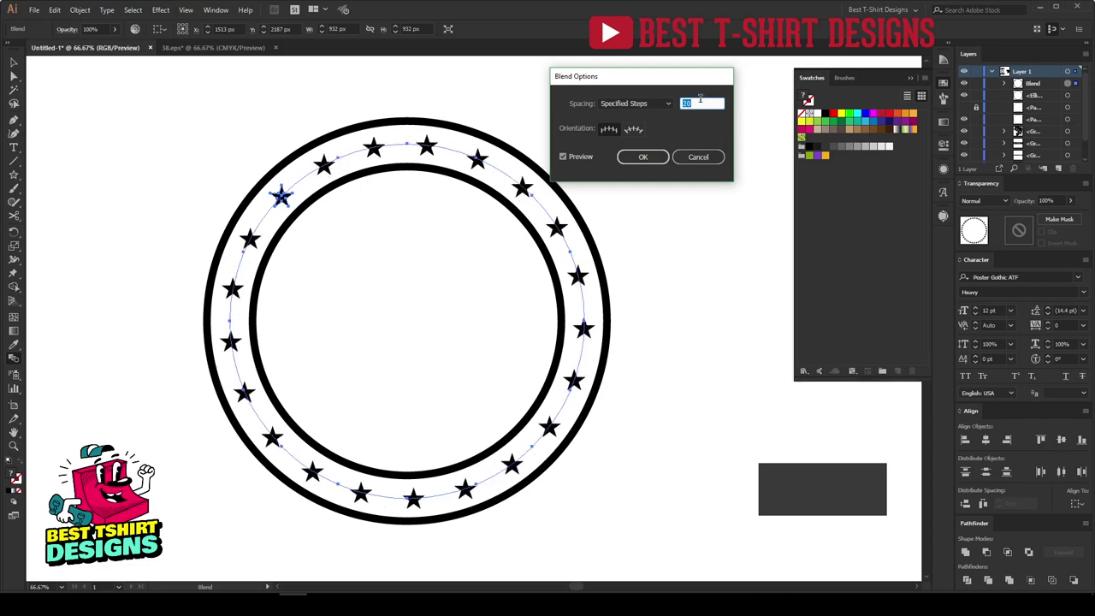
{"action": "key", "text": "Down"}
{"action": "key", "text": "Down"}
{"action": "key", "text": "Down"}
{"action": "key", "text": "Down"}
{"action": "key", "text": "Down"}
{"action": "key", "text": "Down"}
{"action": "key", "text": "Down"}
{"action": "key", "text": "Down"}
{"action": "key", "text": "Down"}
{"action": "key", "text": "Down"}
{"action": "key", "text": "Down"}
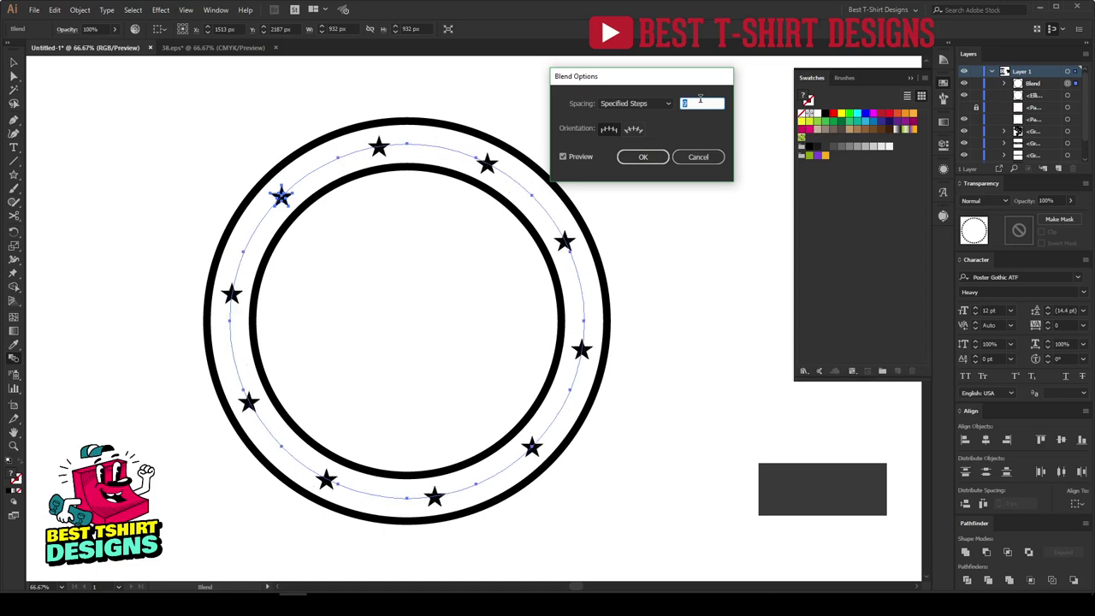
{"action": "key", "text": "Up"}
{"action": "key", "text": "Up"}
{"action": "key", "text": "Up"}
{"action": "key", "text": "Up"}
{"action": "key", "text": "Up"}
{"action": "key", "text": "Up"}
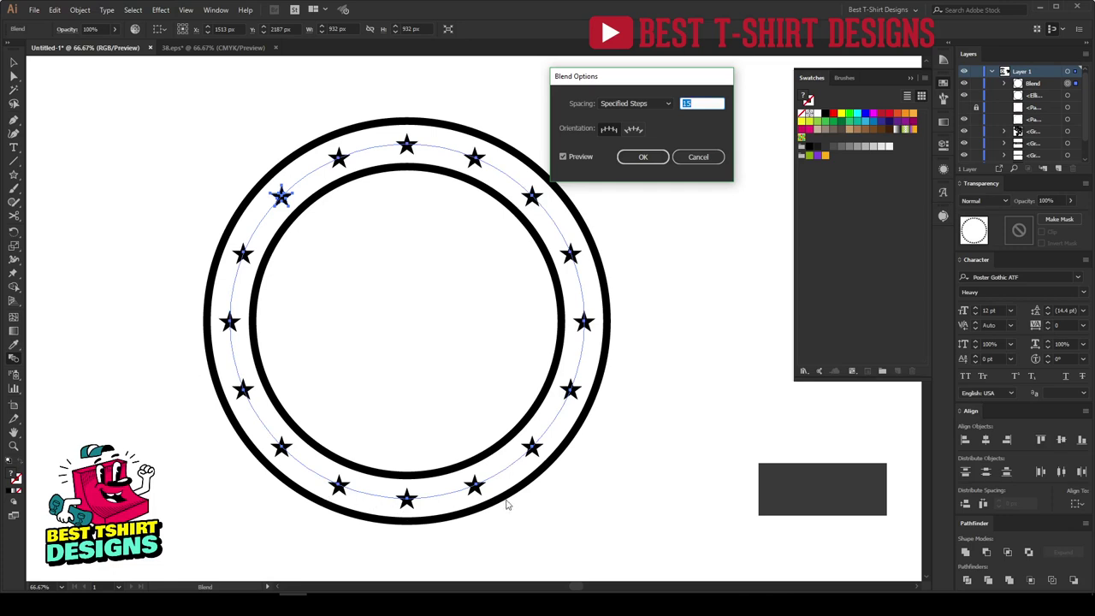
{"action": "left_click", "coordinate": [643, 156]}
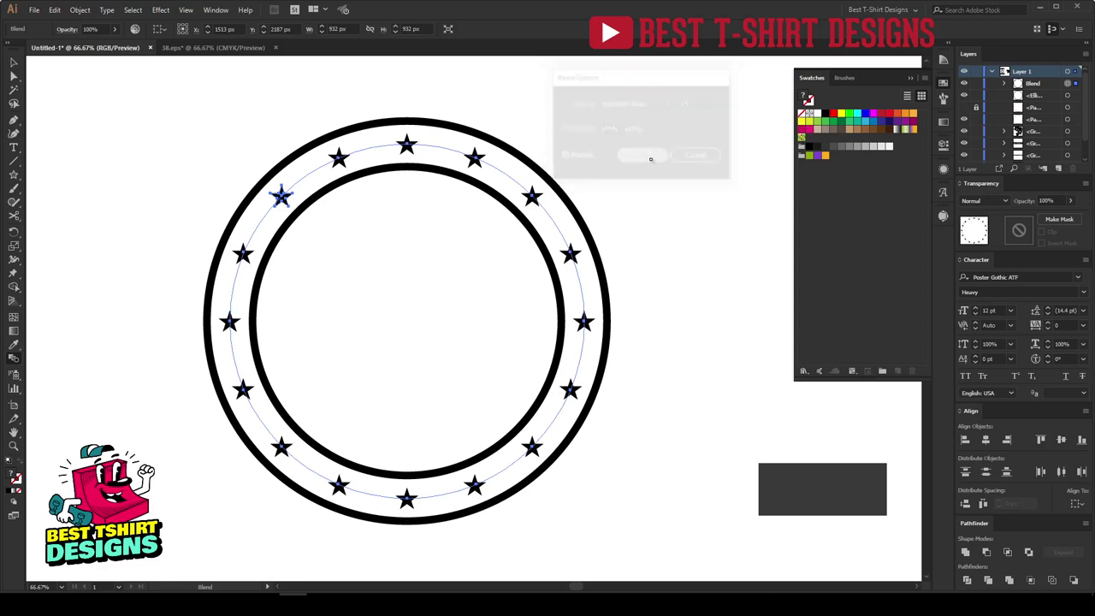
{"action": "key", "text": "v"}
{"action": "left_click", "coordinate": [410, 248]}
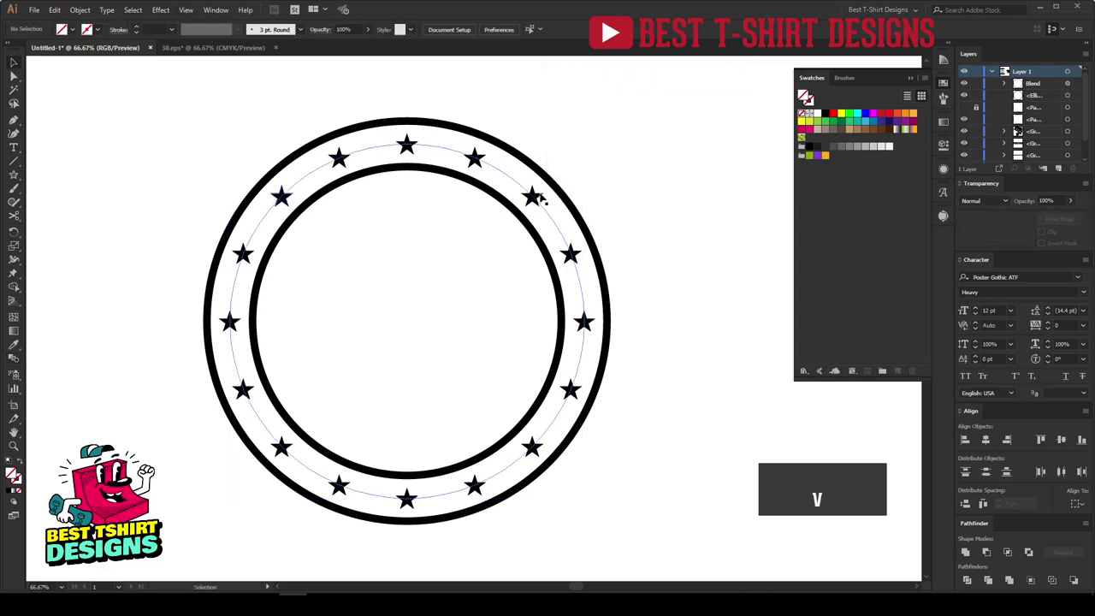
Add an opacity mask to the star blend with Clip turned off
{"action": "left_click", "coordinate": [541, 199]}
{"action": "left_click", "coordinate": [418, 296]}
{"action": "left_click", "coordinate": [572, 256]}
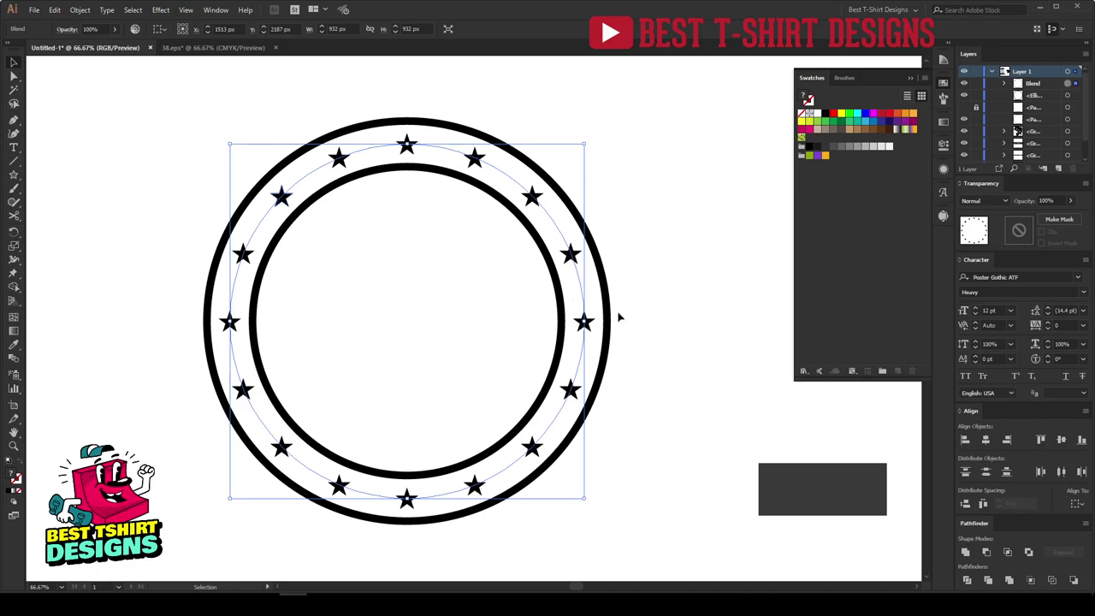
{"action": "left_click", "coordinate": [1016, 232]}
{"action": "left_click", "coordinate": [1041, 232]}
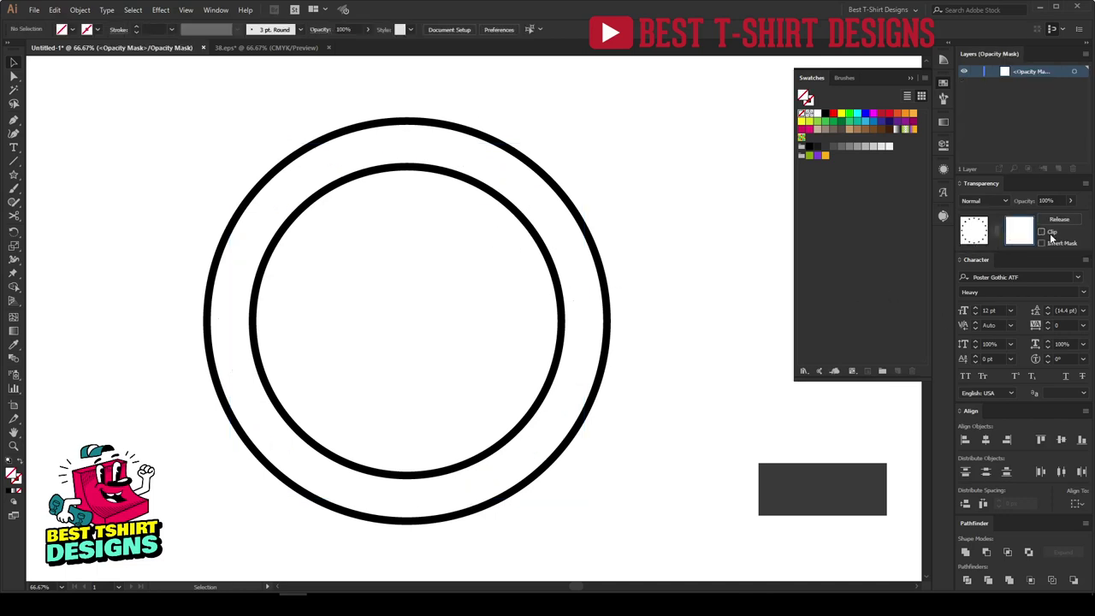
Set the fill to black and draw two freehand Pencil shapes in the mask over the ring's left and right sides to hide those stars
{"action": "left_click", "coordinate": [65, 29]}
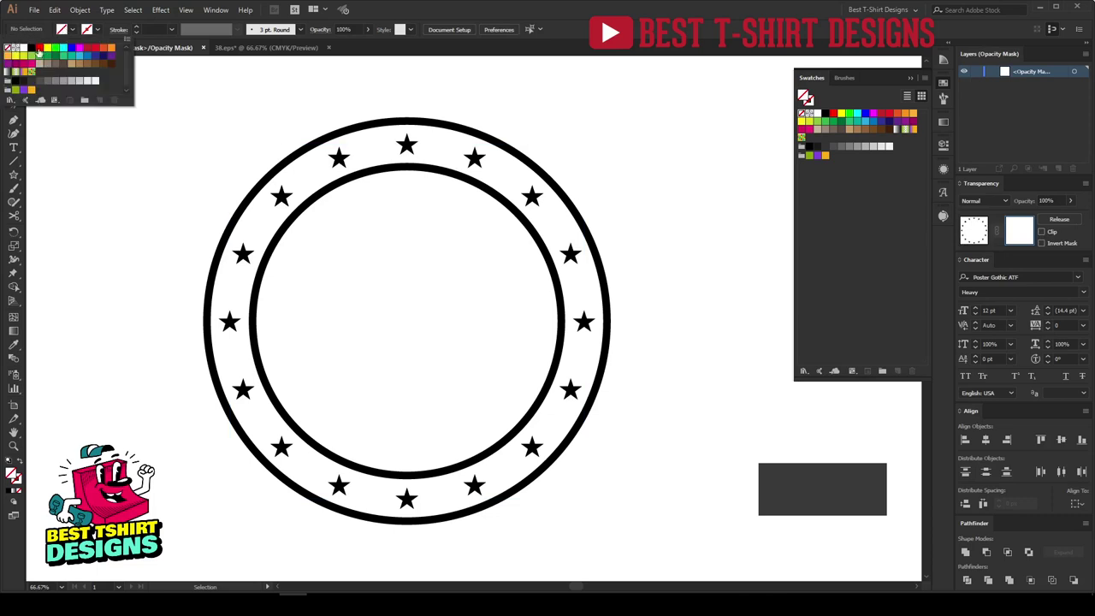
{"action": "left_click", "coordinate": [31, 48]}
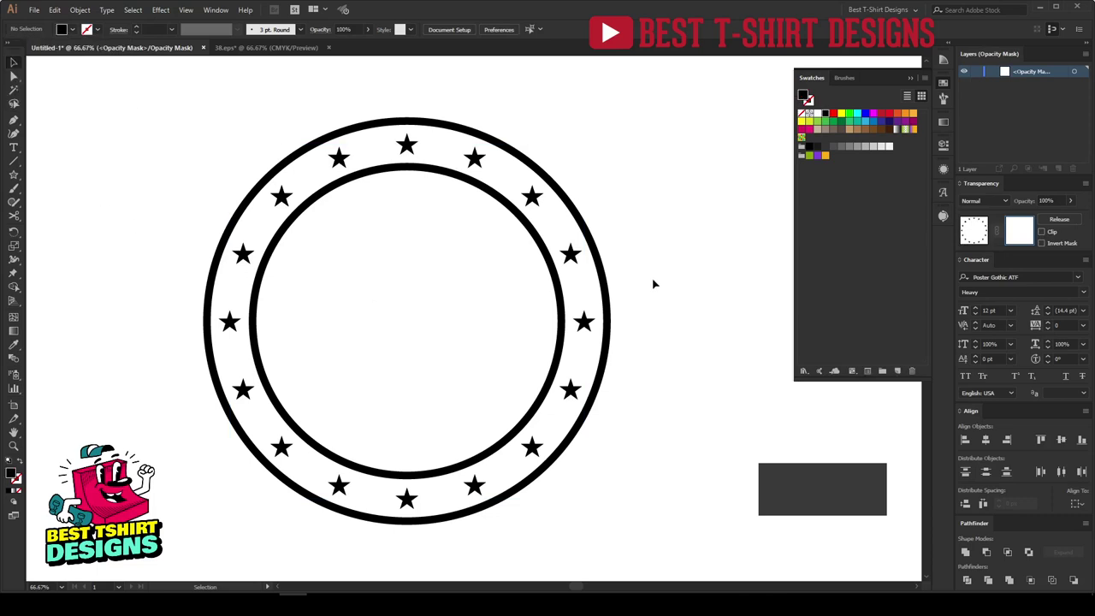
{"action": "key", "text": "n"}
{"action": "mouse_move", "coordinate": [596, 210]}
{"action": "left_mouse_down"}
{"action": "mouse_move", "coordinate": [531, 175]}
{"action": "mouse_move", "coordinate": [511, 200]}
{"action": "mouse_move", "coordinate": [481, 309]}
{"action": "mouse_move", "coordinate": [477, 384]}
{"action": "mouse_move", "coordinate": [506, 442]}
{"action": "mouse_move", "coordinate": [540, 471]}
{"action": "mouse_move", "coordinate": [655, 395]}
{"action": "mouse_move", "coordinate": [638, 227]}
{"action": "mouse_move", "coordinate": [614, 203]}
{"action": "left_mouse_up"}
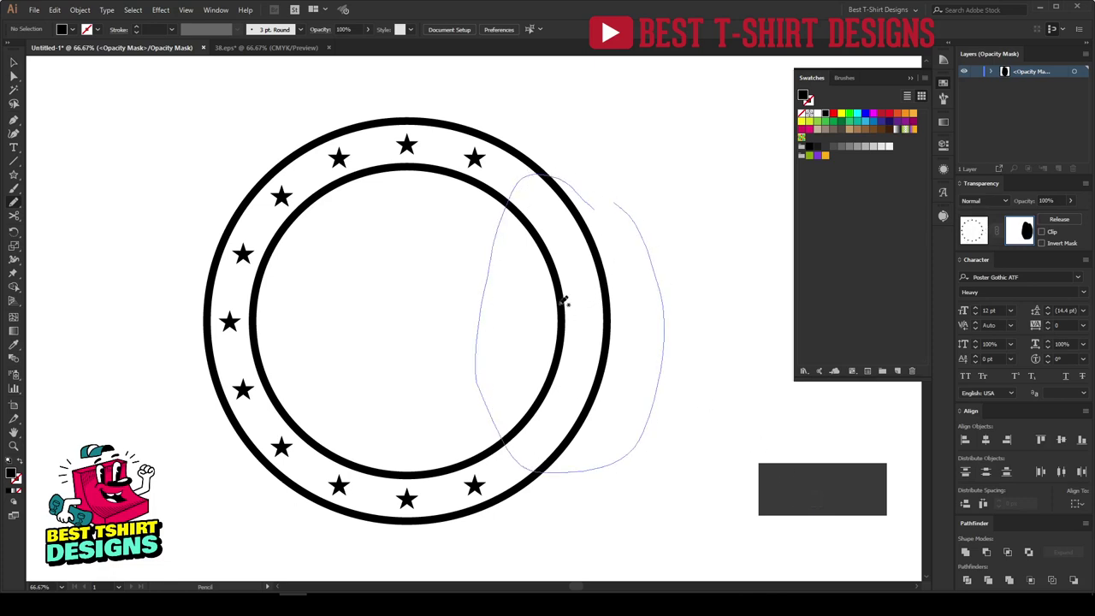
{"action": "mouse_move", "coordinate": [317, 233]}
{"action": "left_mouse_down"}
{"action": "mouse_move", "coordinate": [305, 176]}
{"action": "mouse_move", "coordinate": [215, 226]}
{"action": "mouse_move", "coordinate": [232, 435]}
{"action": "mouse_move", "coordinate": [310, 464]}
{"action": "mouse_move", "coordinate": [298, 237]}
{"action": "left_mouse_up"}
{"action": "key", "text": "v"}
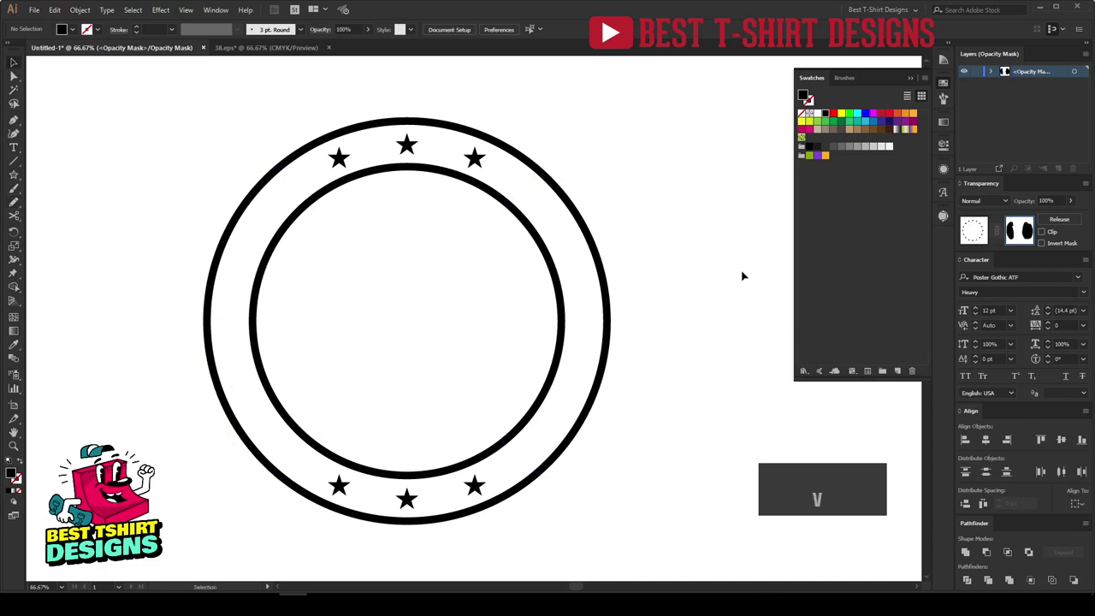
Delete both black mask shapes and undo the deletion
{"action": "left_click", "coordinate": [660, 305]}
{"action": "left_click", "coordinate": [248, 284]}
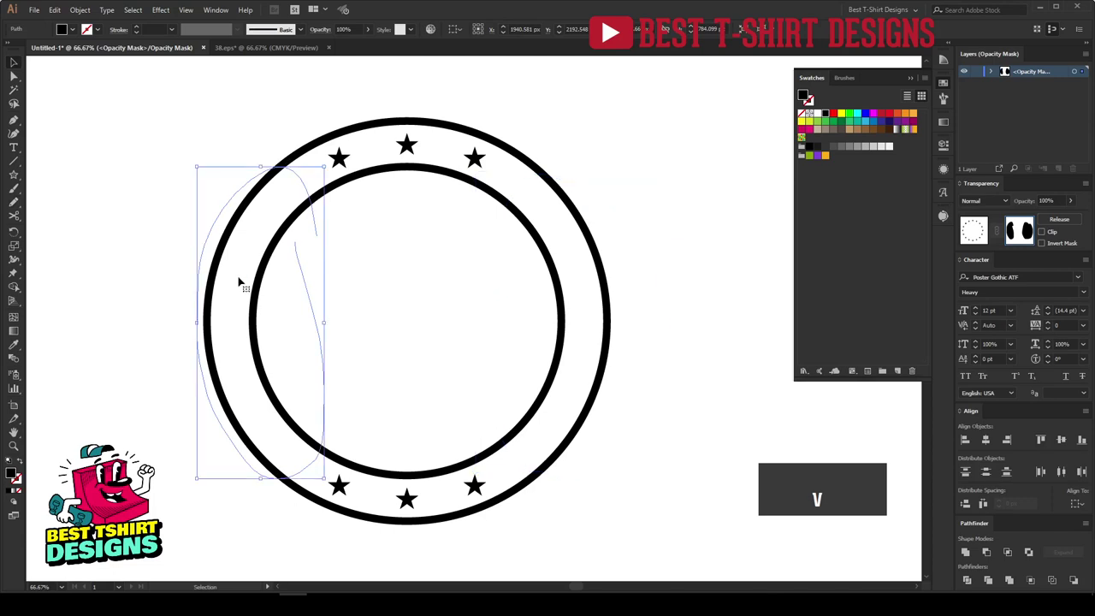
{"action": "left_click", "coordinate": [573, 313], "text": "shift"}
{"action": "key", "text": "Delete"}
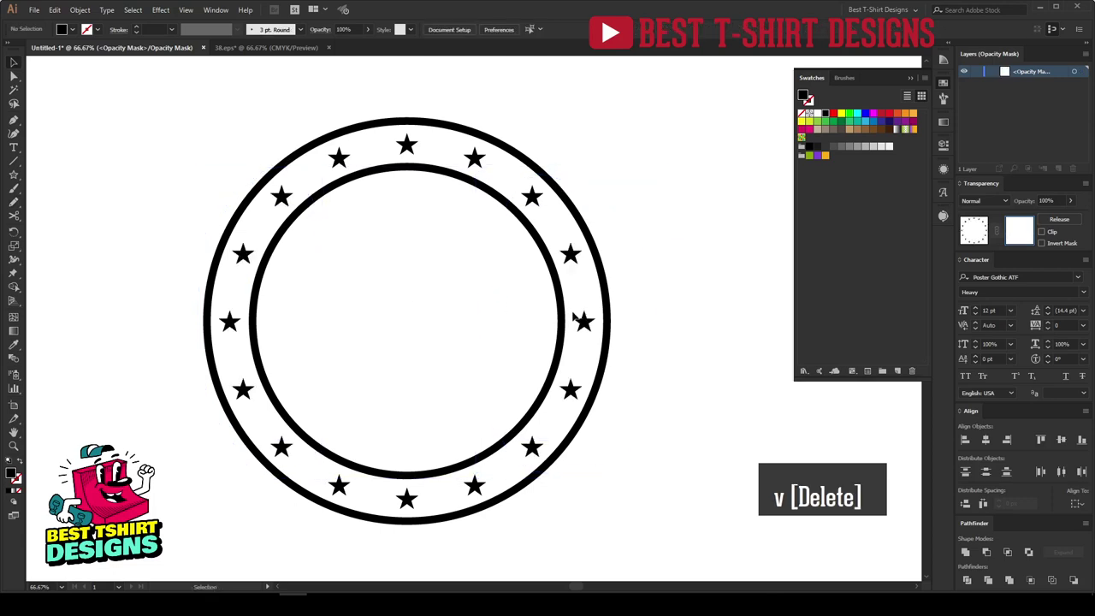
{"action": "key", "text": "ctrl+z"}
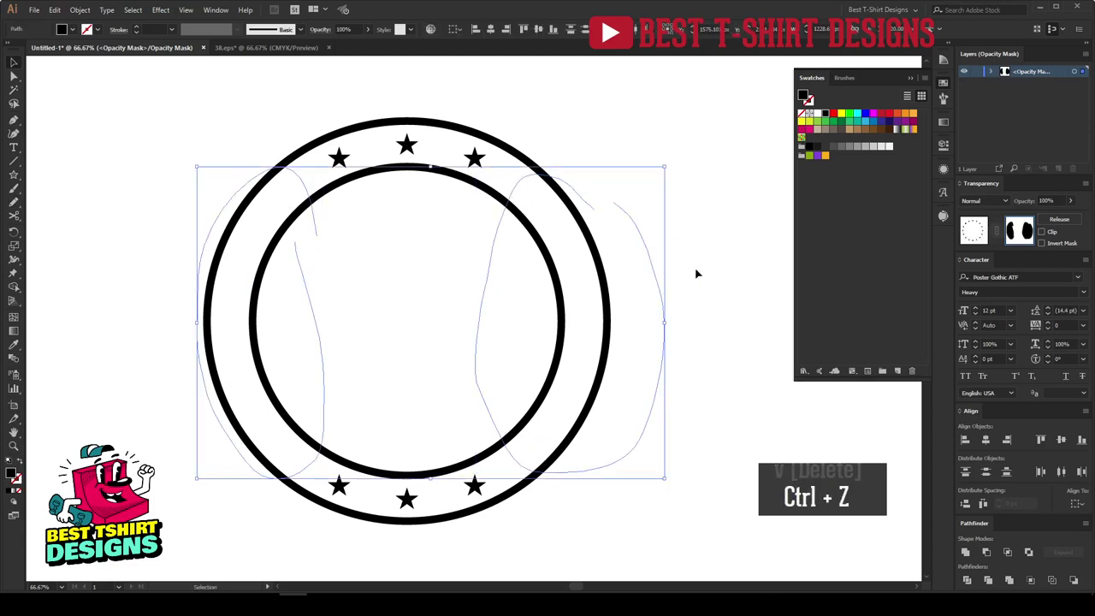
{"action": "left_click", "coordinate": [700, 272]}
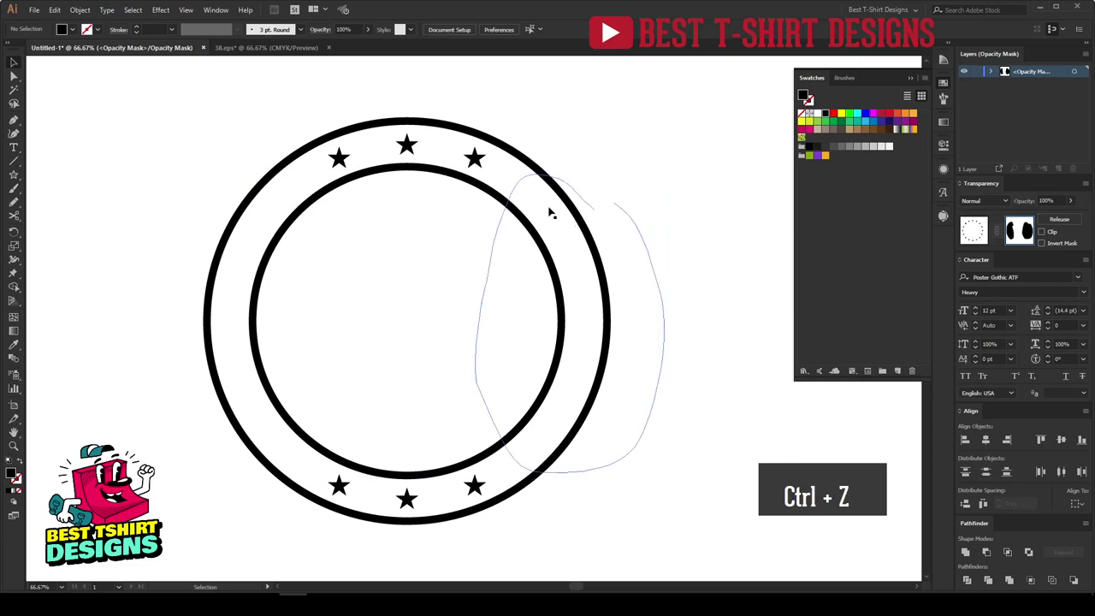
Leave mask editing and rotate the star blend slightly counterclockwise within the rings
{"action": "left_click", "coordinate": [972, 230]}
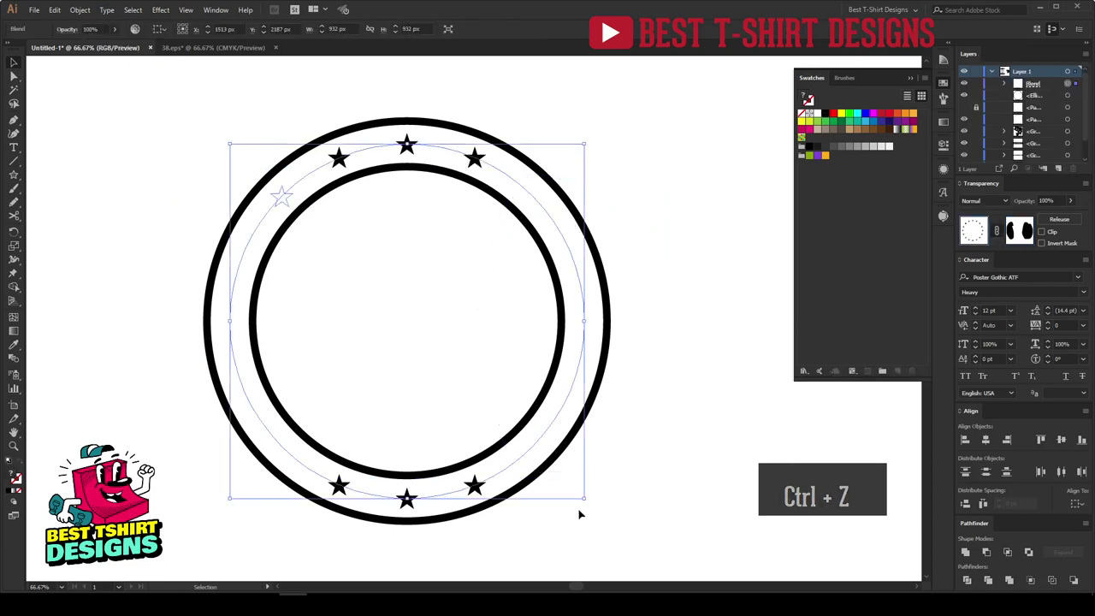
{"action": "mouse_move", "coordinate": [587, 501]}
{"action": "left_mouse_down"}
{"action": "mouse_move", "coordinate": [596, 509]}
{"action": "mouse_move", "coordinate": [595, 499]}
{"action": "left_mouse_up"}
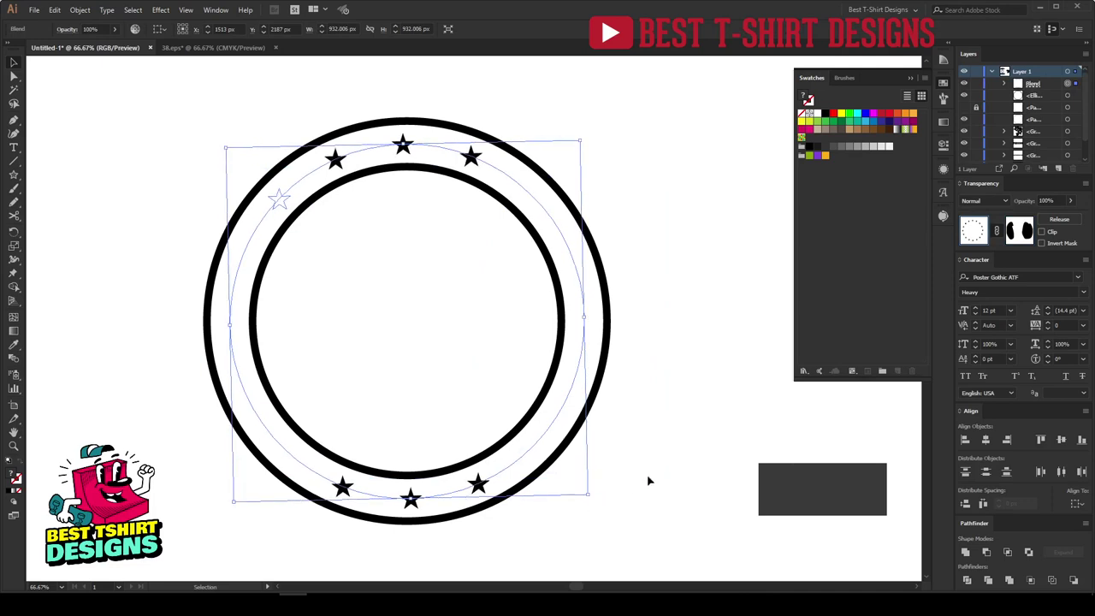
{"action": "left_click", "coordinate": [687, 445]}
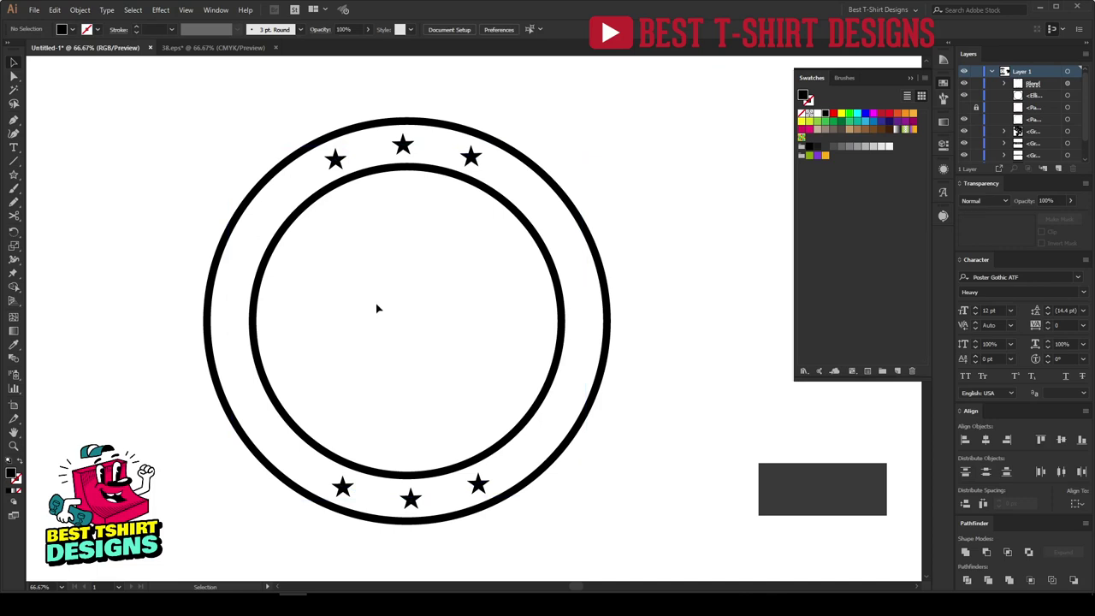
Draw a horizontal line about 406 px long inside the inner ring with no fill and a 10 pt black stroke
{"action": "left_click", "coordinate": [13, 121]}
{"action": "scroll", "coordinate": [320, 261], "scroll_direction": "up", "scroll_amount": 1}
{"action": "left_click", "coordinate": [267, 302]}
{"action": "left_click", "coordinate": [501, 303]}
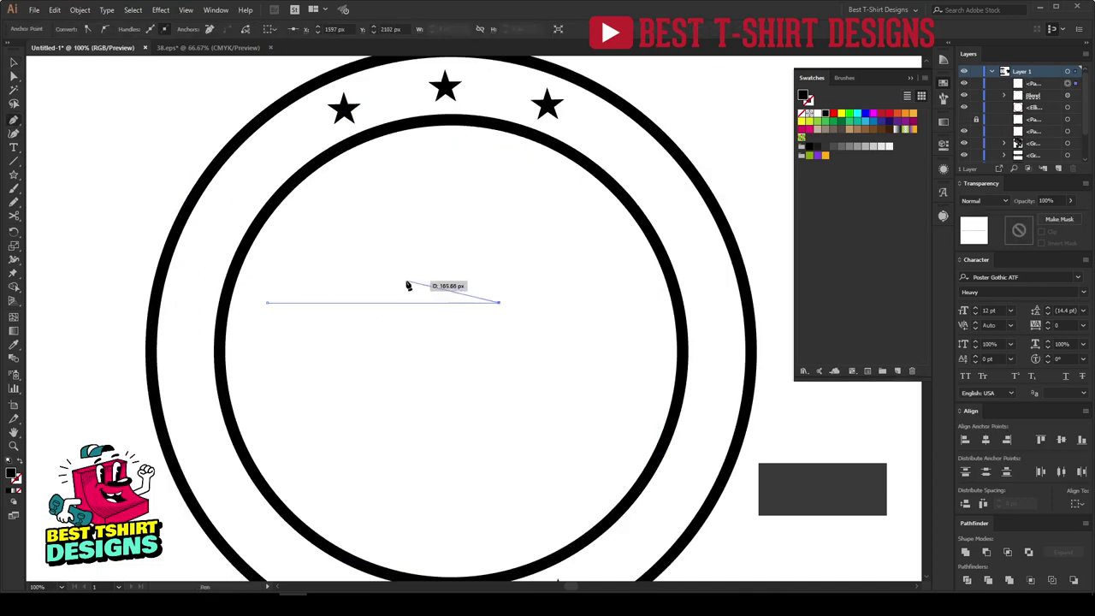
{"action": "key", "text": "v"}
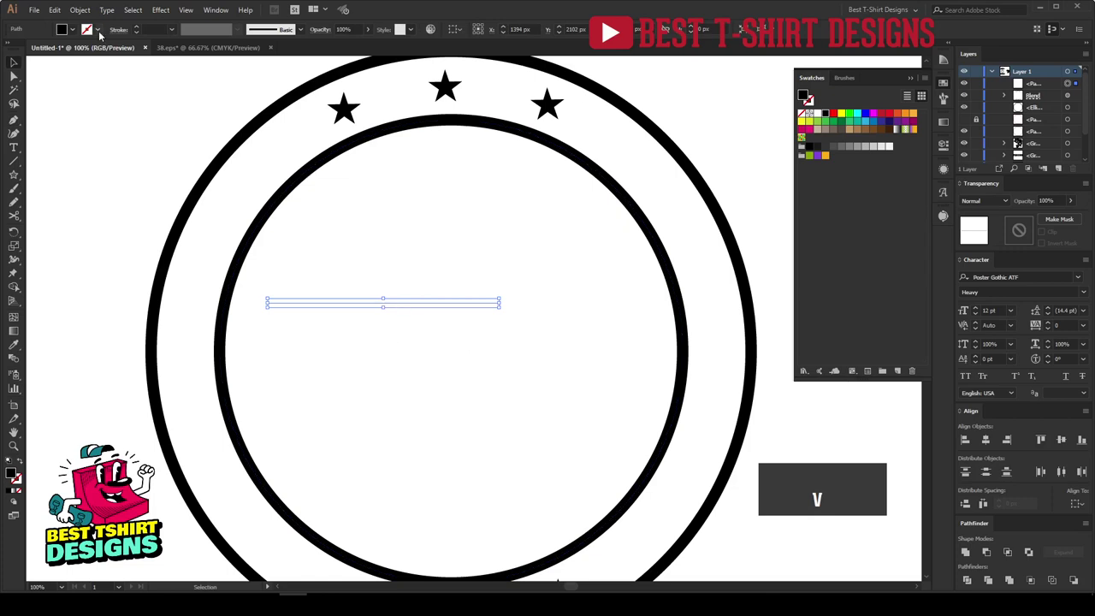
{"action": "key", "text": "shift+x"}
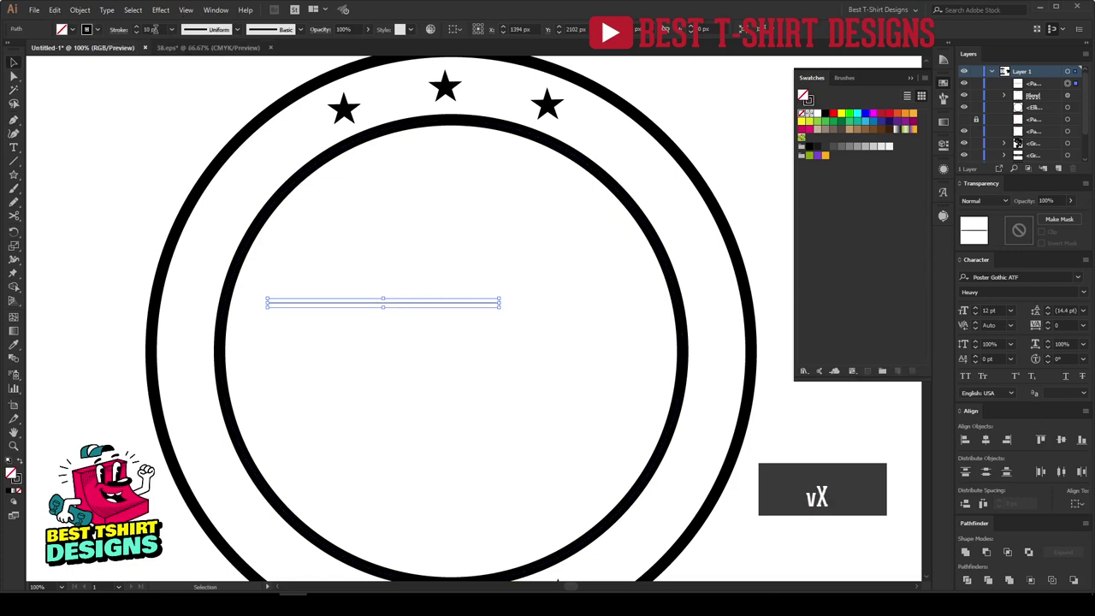
{"action": "key", "text": "Return"}
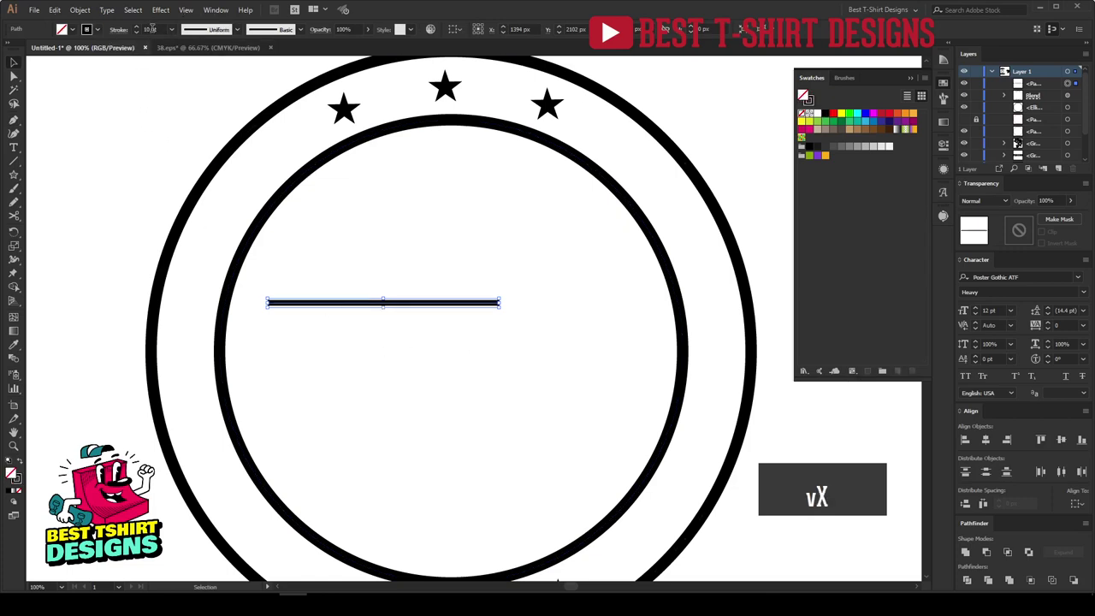
Apply Width Profile 1 to the line's stroke so both ends taper
{"action": "left_click", "coordinate": [118, 29]}
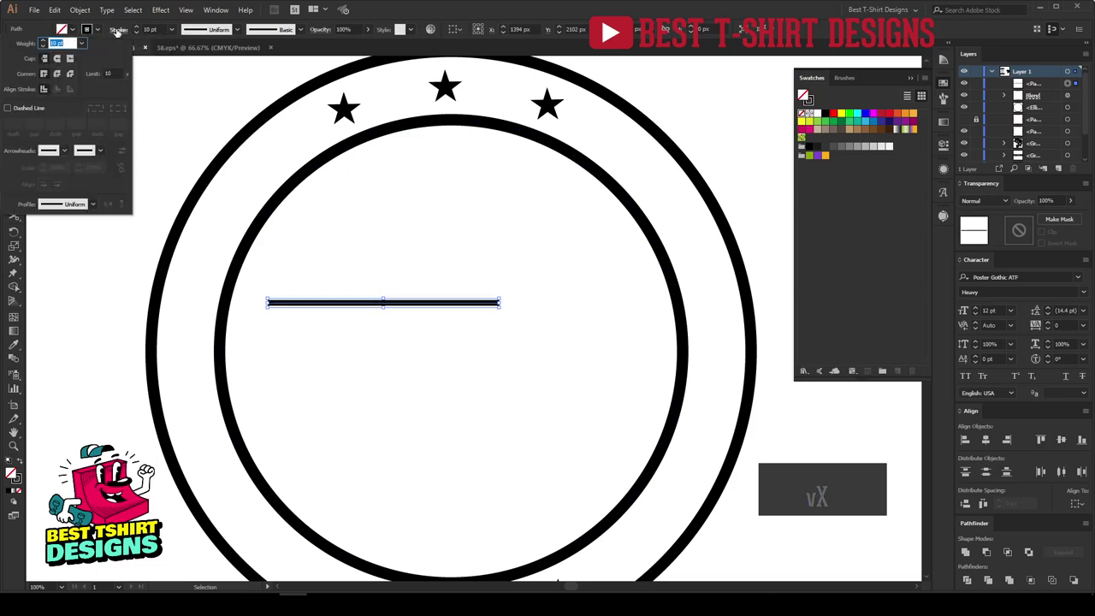
{"action": "left_click", "coordinate": [75, 204]}
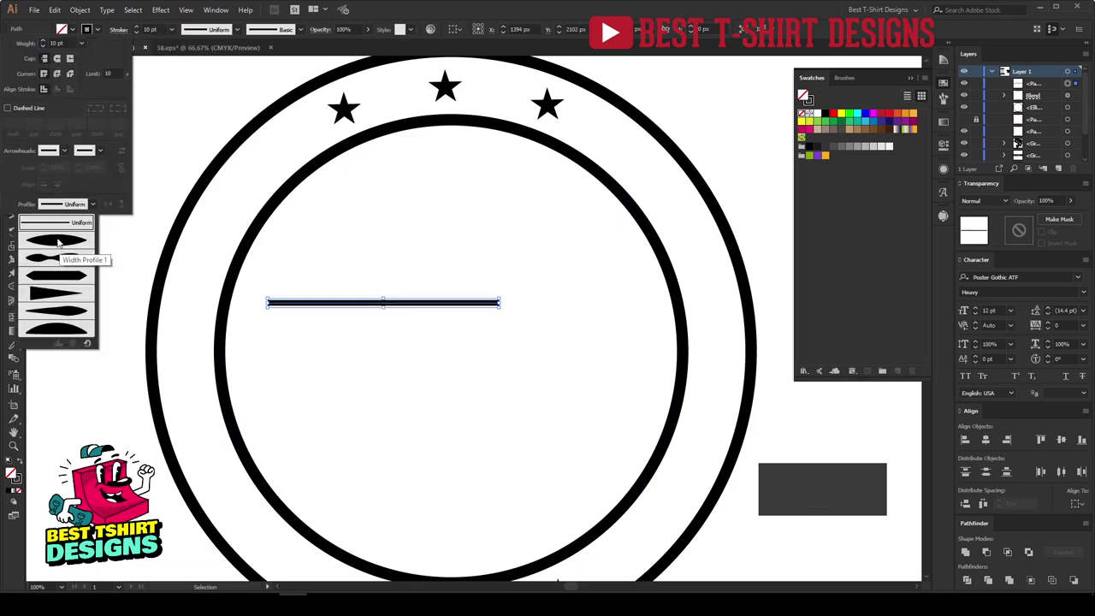
{"action": "left_click", "coordinate": [58, 242]}
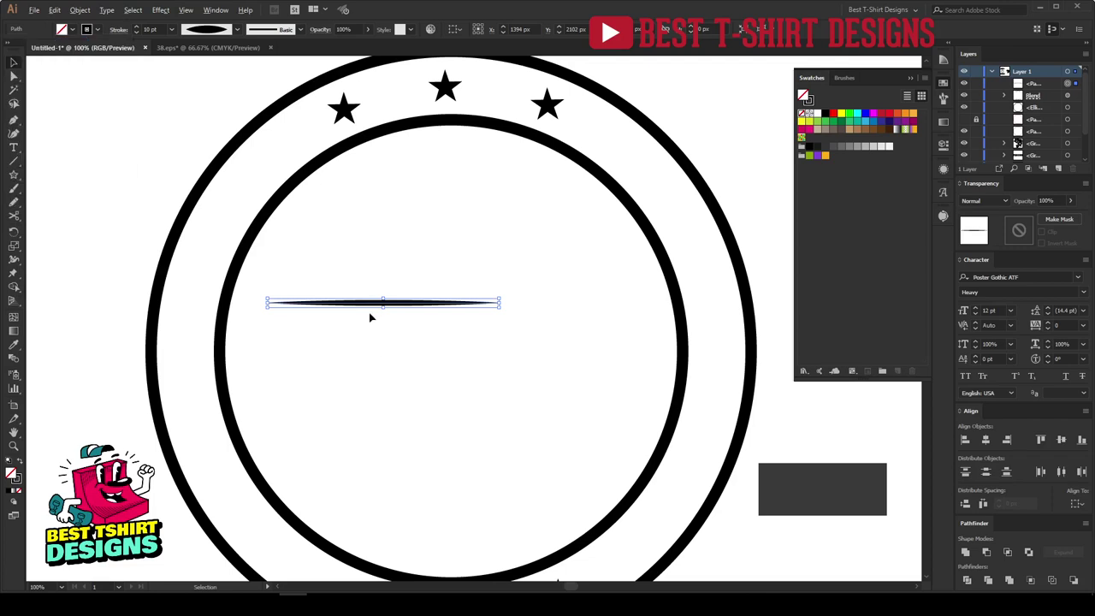
Duplicate the tapered line about 10 px downward and repeat the copy twice to make a stack of four lines
{"action": "scroll", "coordinate": [371, 315], "scroll_direction": "up", "scroll_amount": 2}
{"action": "left_click_drag", "start_coordinate": [407, 303], "coordinate": [407, 313], "text": "alt"}
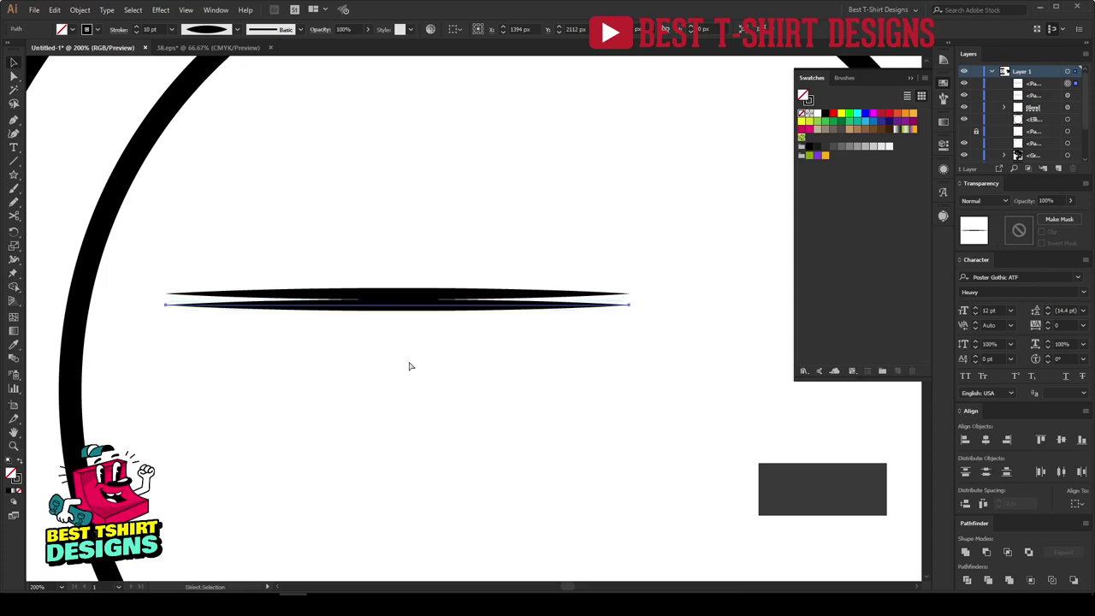
{"action": "key", "text": "ctrl+d"}
{"action": "key", "text": "ctrl+d"}
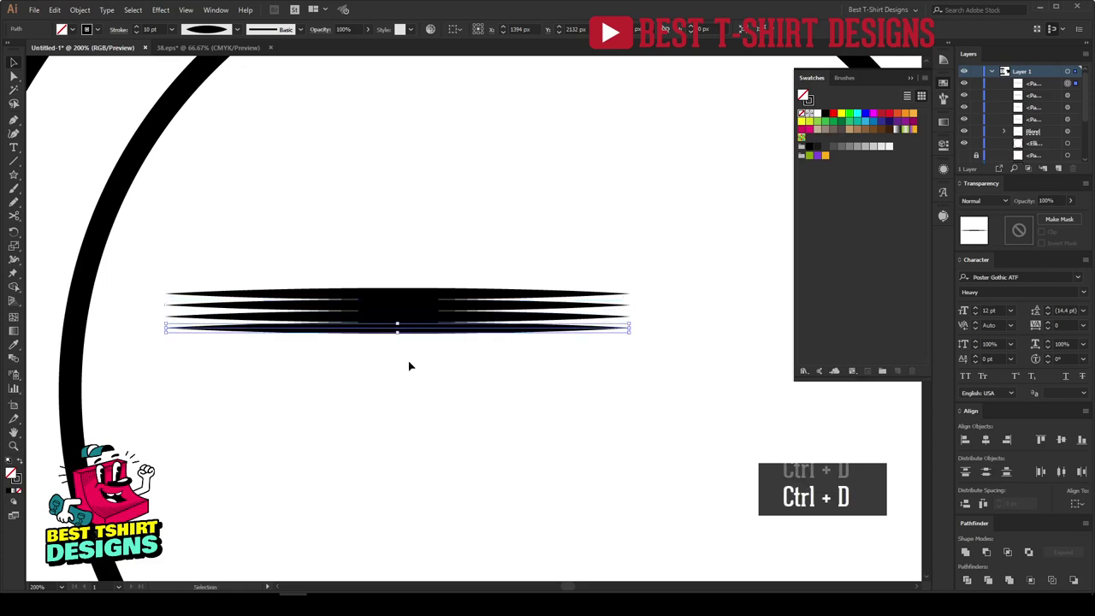
Expand the appearance of the four stacked tapered lines and group the resulting shapes
{"action": "scroll", "coordinate": [377, 245], "scroll_direction": "down", "scroll_amount": 1}
{"action": "left_click_drag", "start_coordinate": [378, 241], "coordinate": [403, 342]}
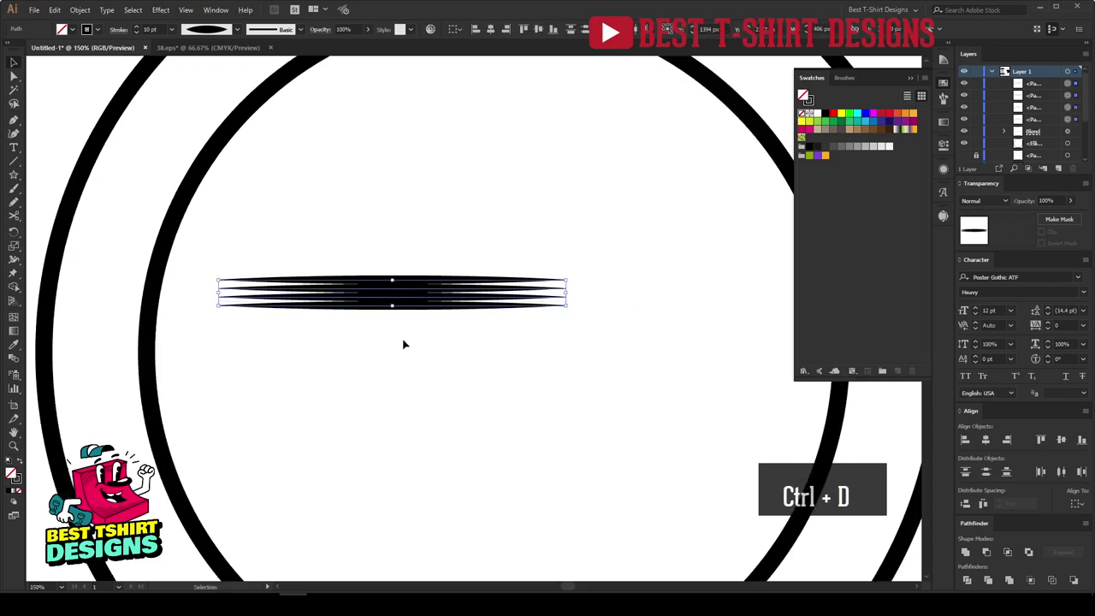
{"action": "scroll", "coordinate": [402, 342], "scroll_direction": "down", "scroll_amount": 2}
{"action": "left_click", "coordinate": [80, 9]}
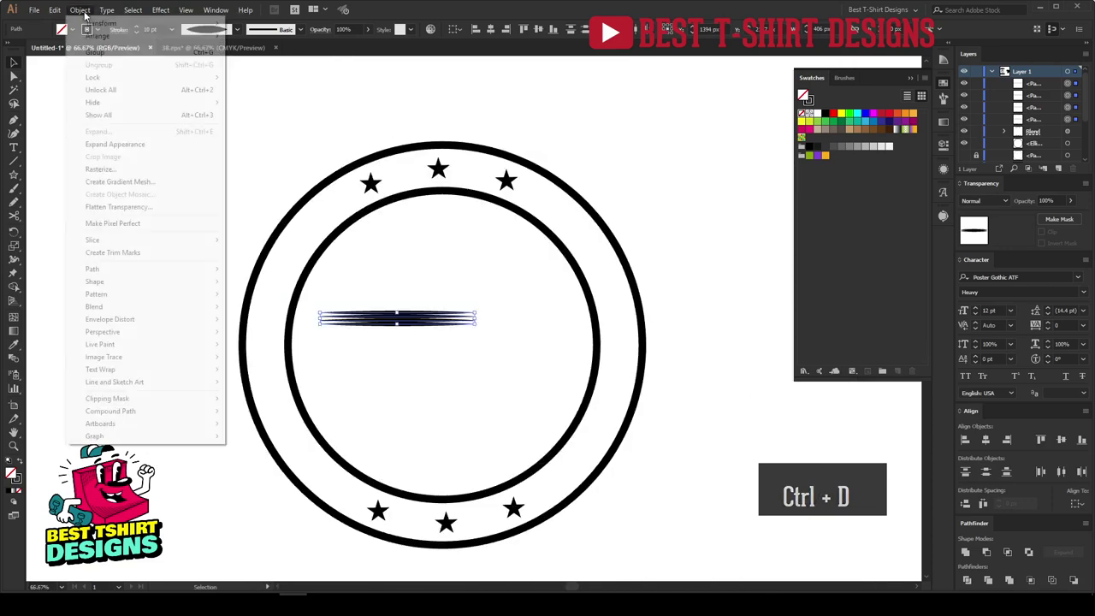
{"action": "left_click", "coordinate": [128, 144]}
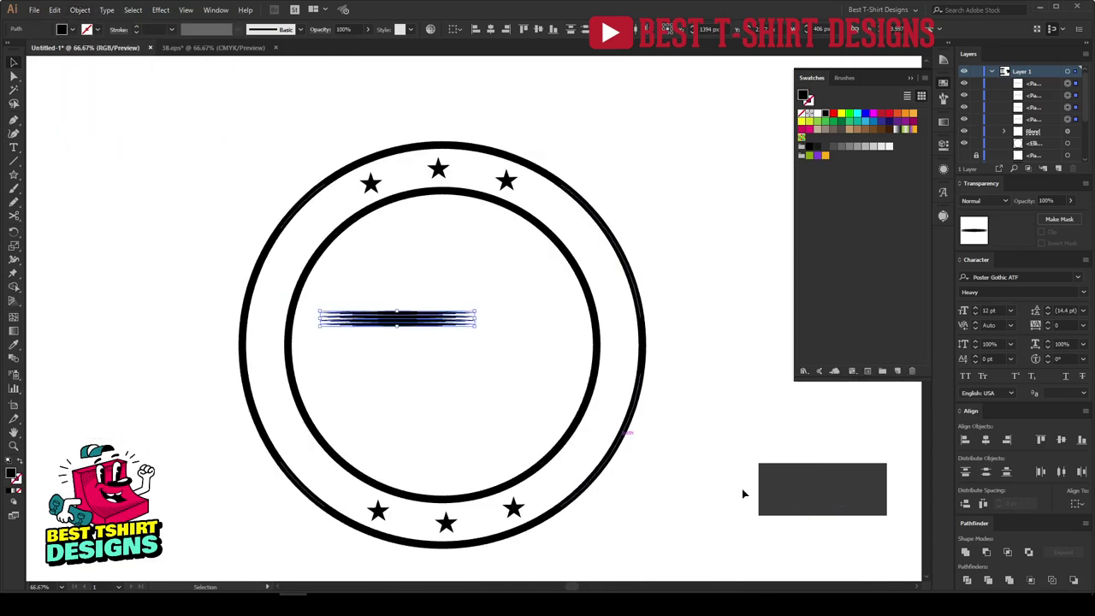
{"action": "key", "text": "ctrl+g"}
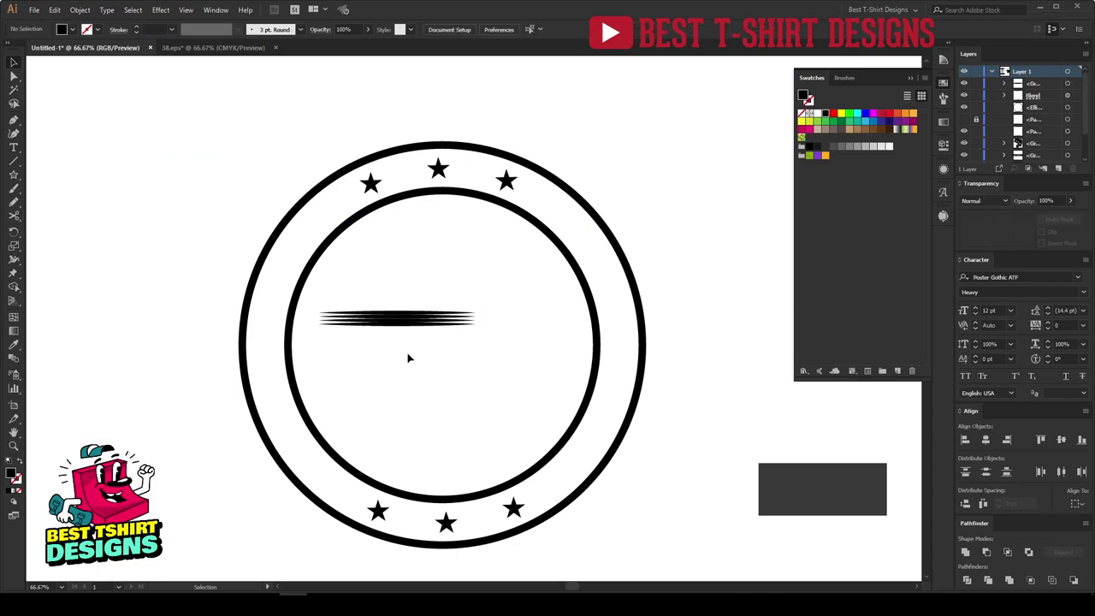
Create a new art brush from the grouped tapered lines, keeping the default brush options
{"action": "scroll", "coordinate": [398, 318], "scroll_direction": "up", "scroll_amount": 5}
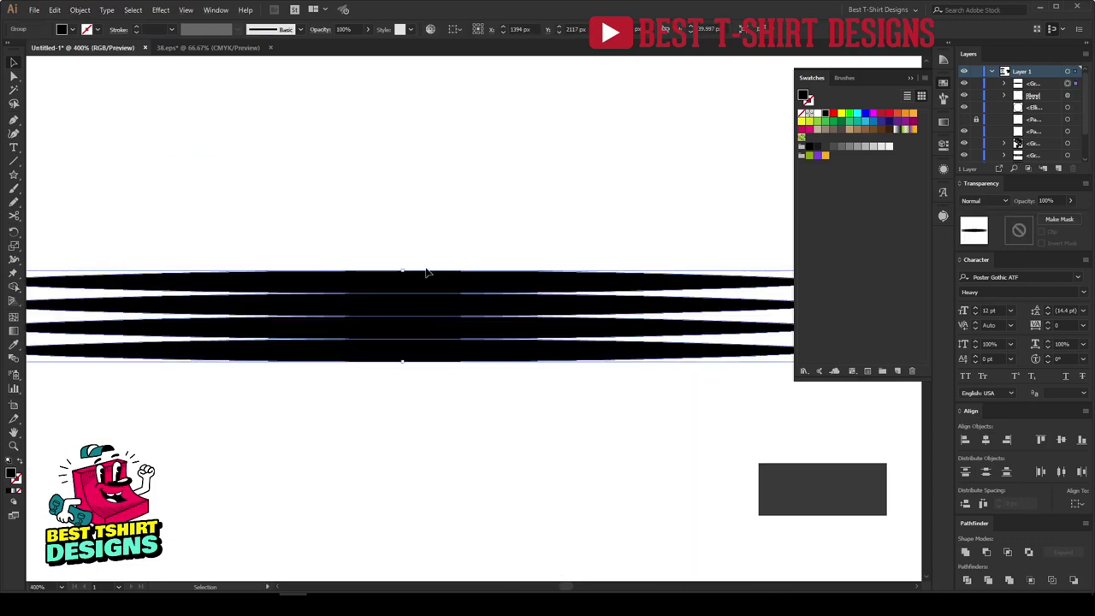
{"action": "scroll", "coordinate": [404, 282], "scroll_direction": "down", "scroll_amount": 3}
{"action": "scroll", "coordinate": [405, 281], "scroll_direction": "up", "scroll_amount": 8}
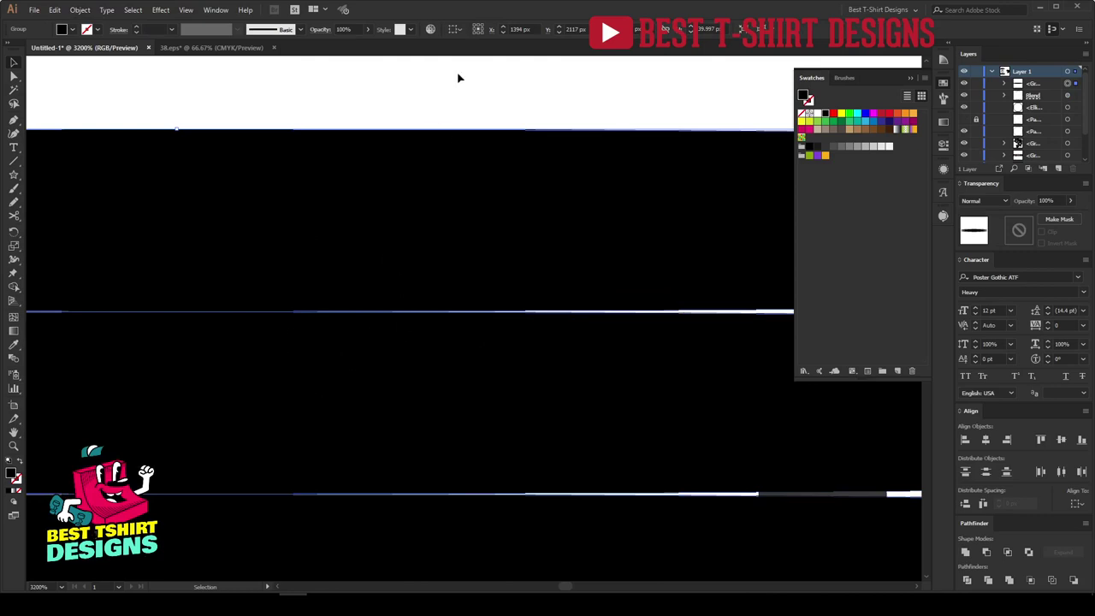
{"action": "scroll", "coordinate": [404, 246], "scroll_direction": "down", "scroll_amount": 5}
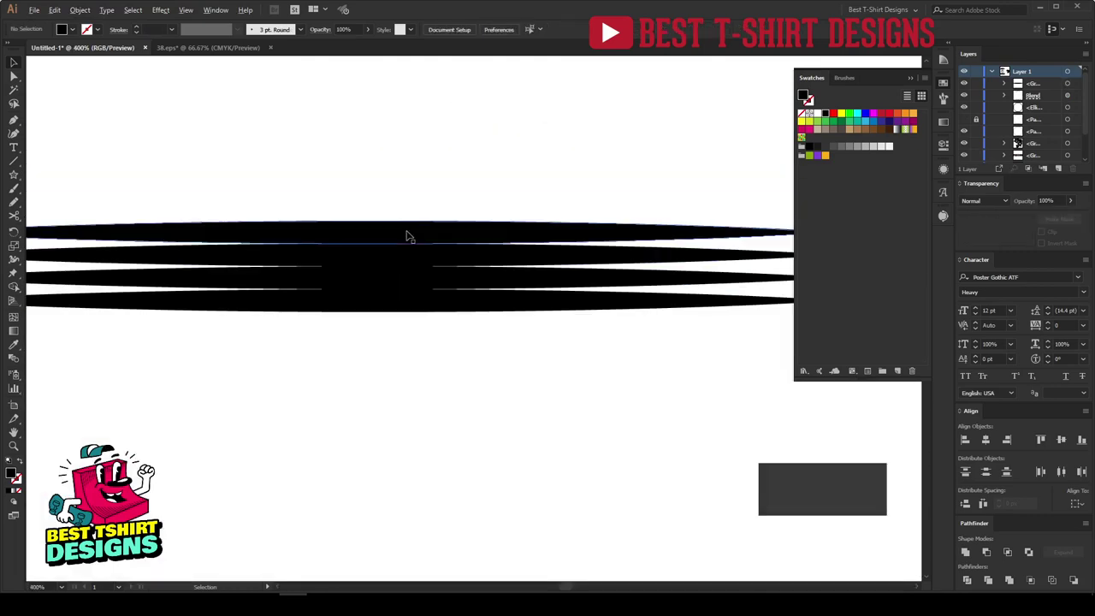
{"action": "scroll", "coordinate": [407, 240], "scroll_direction": "down", "scroll_amount": 2}
{"action": "left_click", "coordinate": [405, 248]}
{"action": "scroll", "coordinate": [398, 257], "scroll_direction": "down", "scroll_amount": 2}
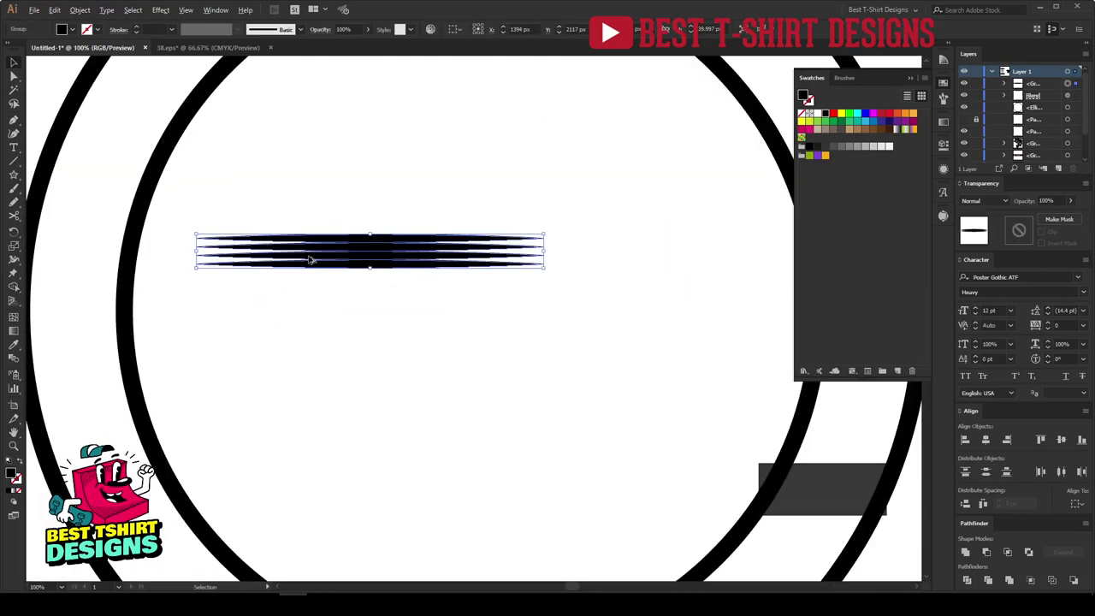
{"action": "left_click", "coordinate": [943, 101]}
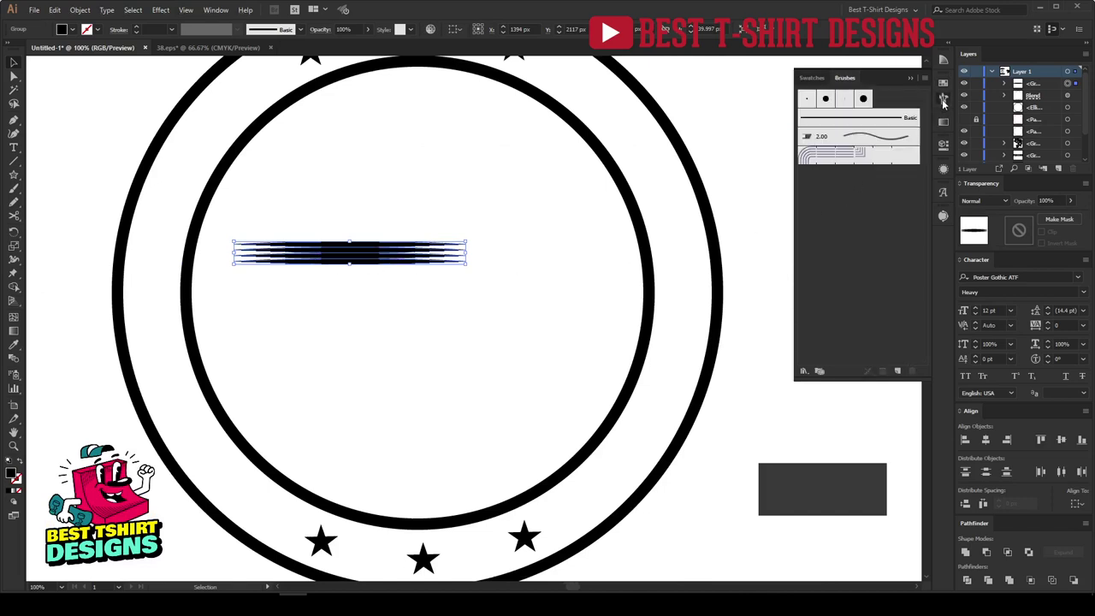
{"action": "left_click", "coordinate": [897, 371]}
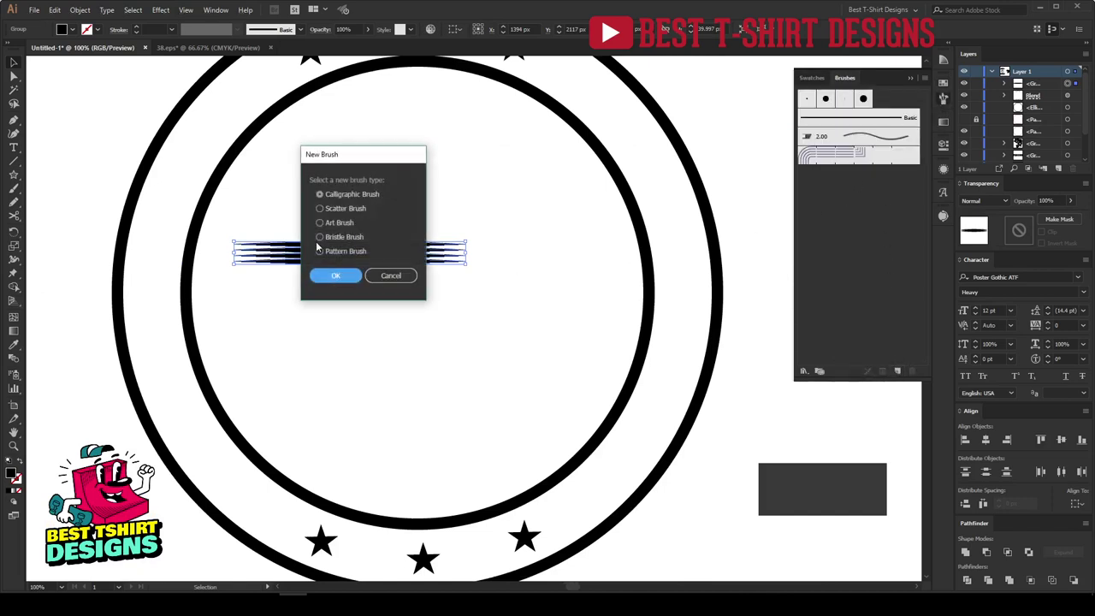
{"action": "left_click", "coordinate": [342, 222]}
{"action": "left_click", "coordinate": [330, 277]}
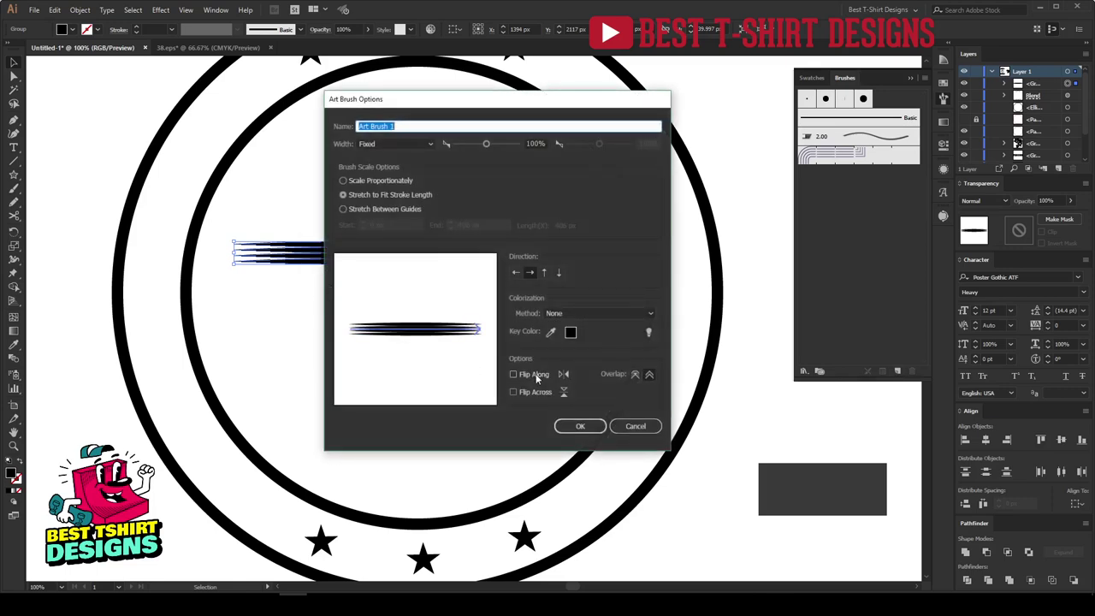
{"action": "left_click", "coordinate": [578, 430]}
Delete the original tapered line group from the artboard, and unlock and show the hidden red circle between the rings
{"action": "scroll", "coordinate": [402, 302], "scroll_direction": "down", "scroll_amount": 1}
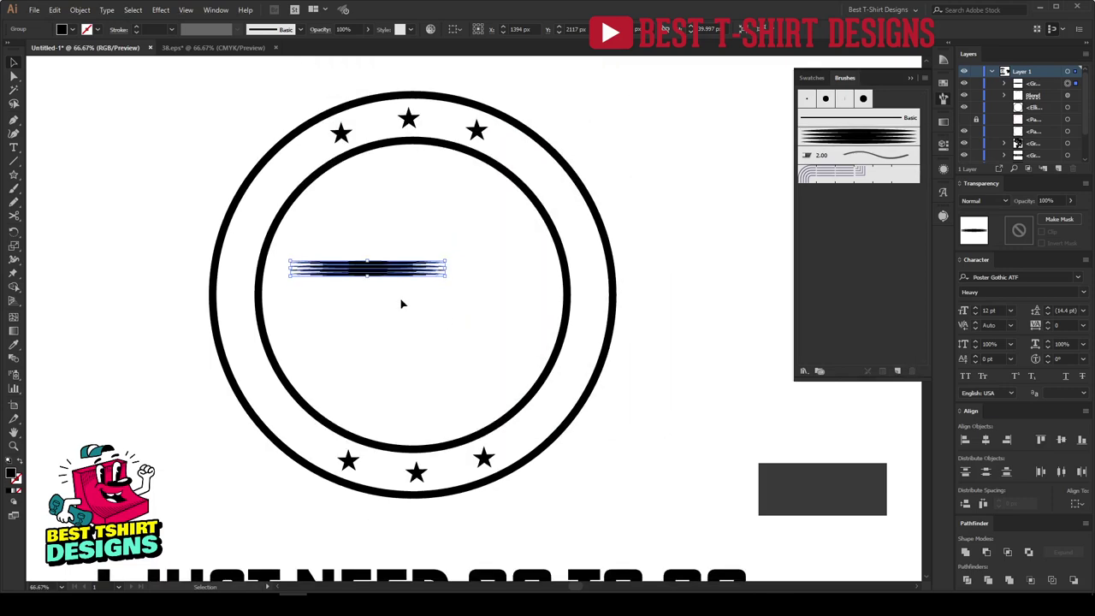
{"action": "key", "text": "Delete"}
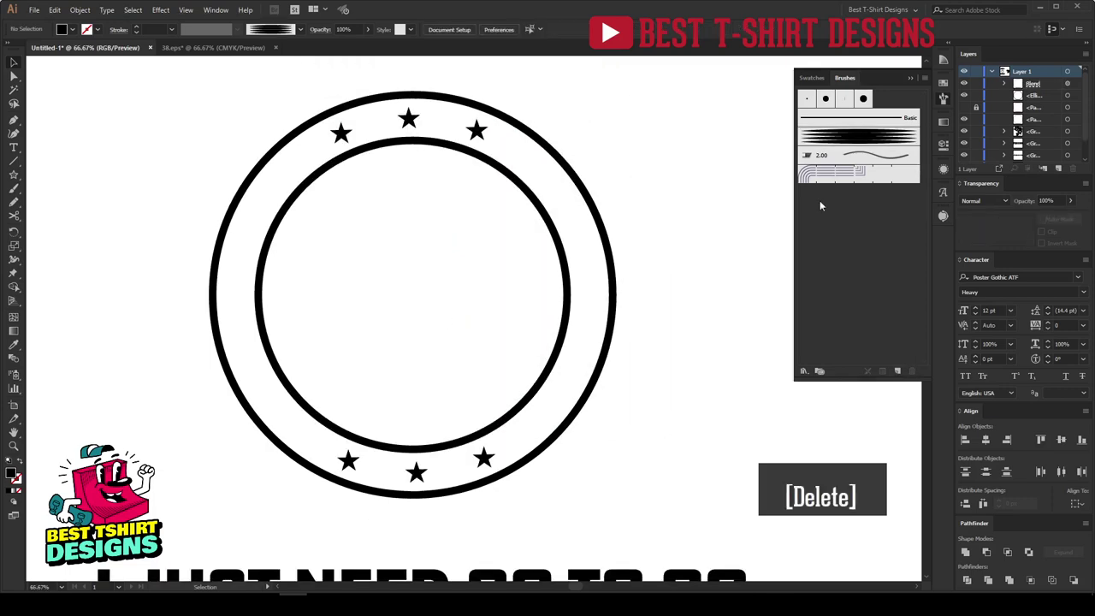
{"action": "left_click", "coordinate": [964, 108]}
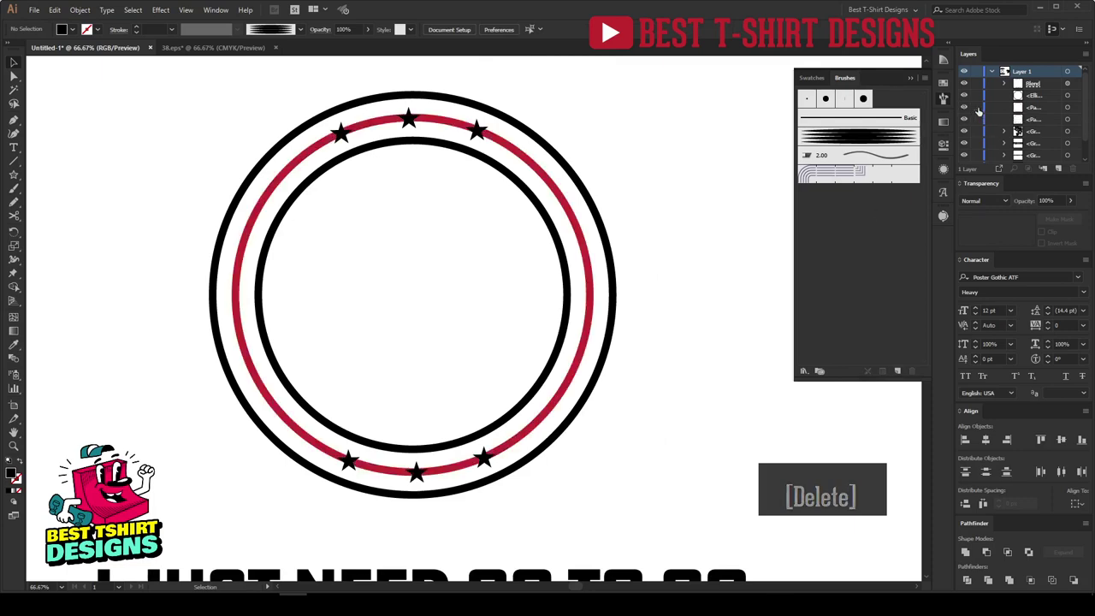
Add anchor points to the star blend's circular path beside the lower-left and upper-left stars
{"action": "left_click", "coordinate": [583, 254]}
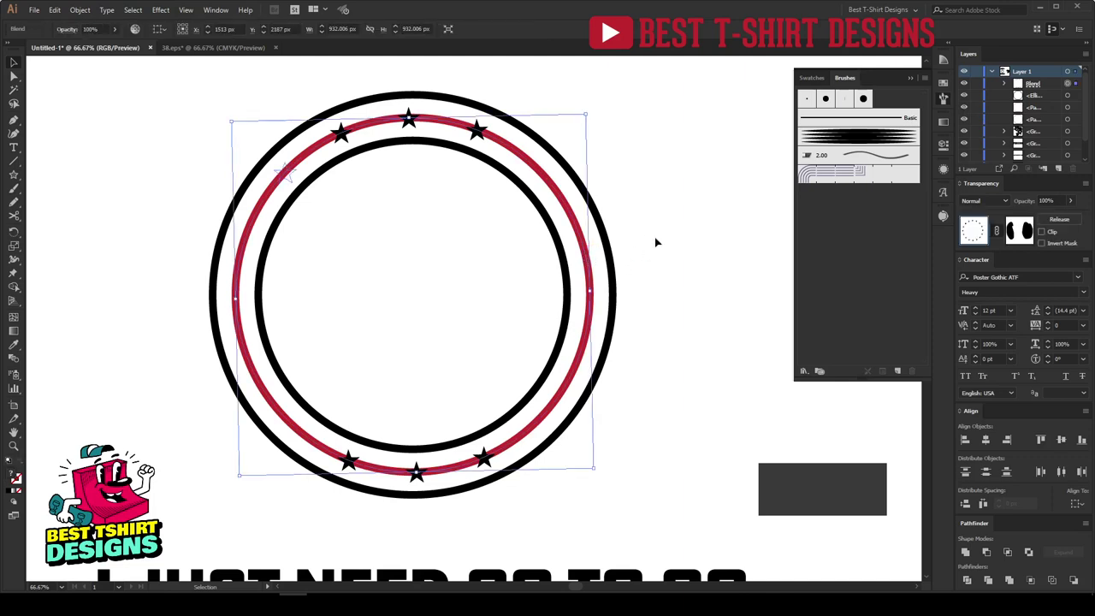
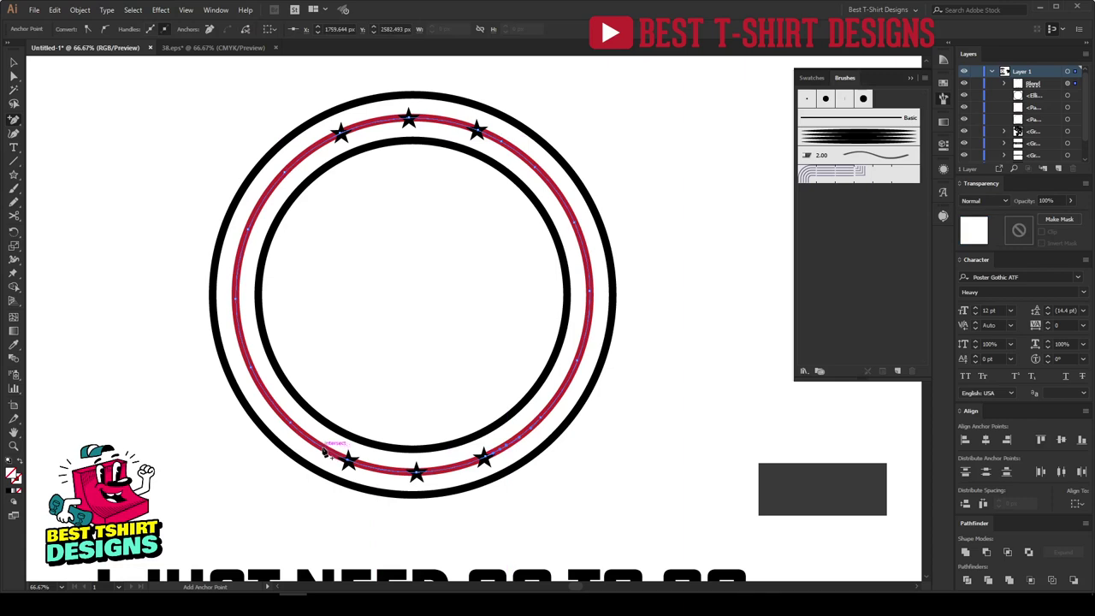
{"action": "left_click", "coordinate": [326, 450]}
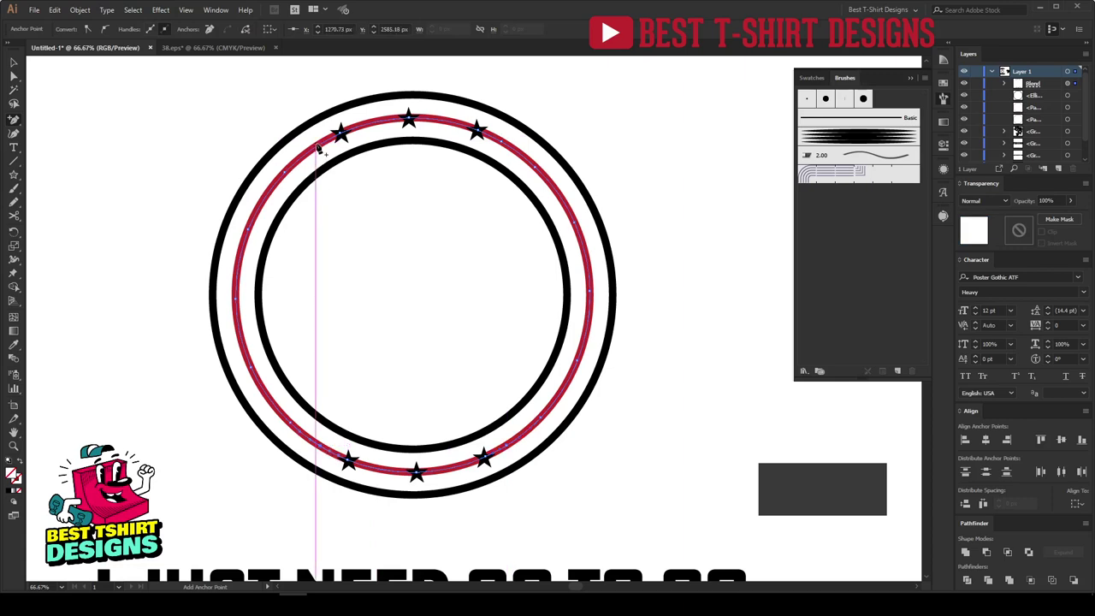
{"action": "left_click", "coordinate": [315, 150]}
{"action": "key", "text": "v"}
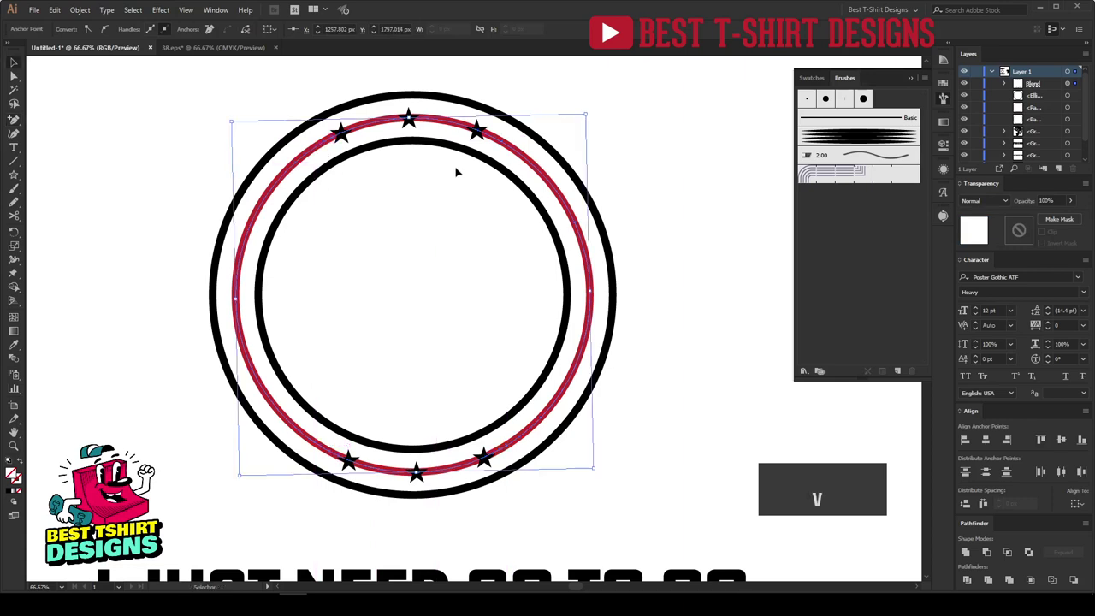
{"action": "left_click", "coordinate": [460, 186]}
{"action": "double_click", "coordinate": [521, 155]}
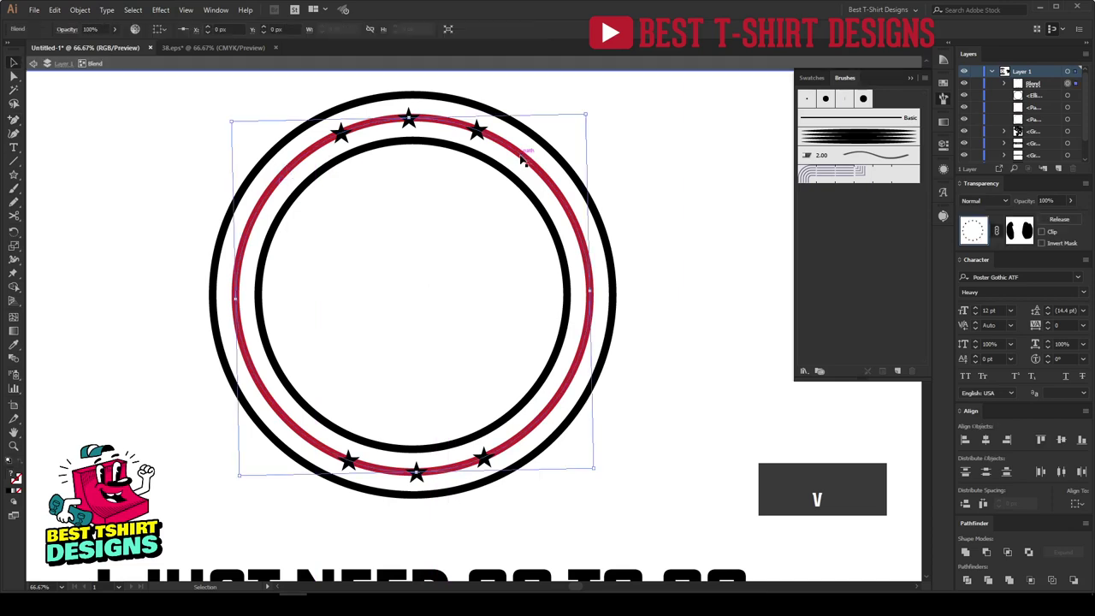
{"action": "double_click", "coordinate": [656, 206]}
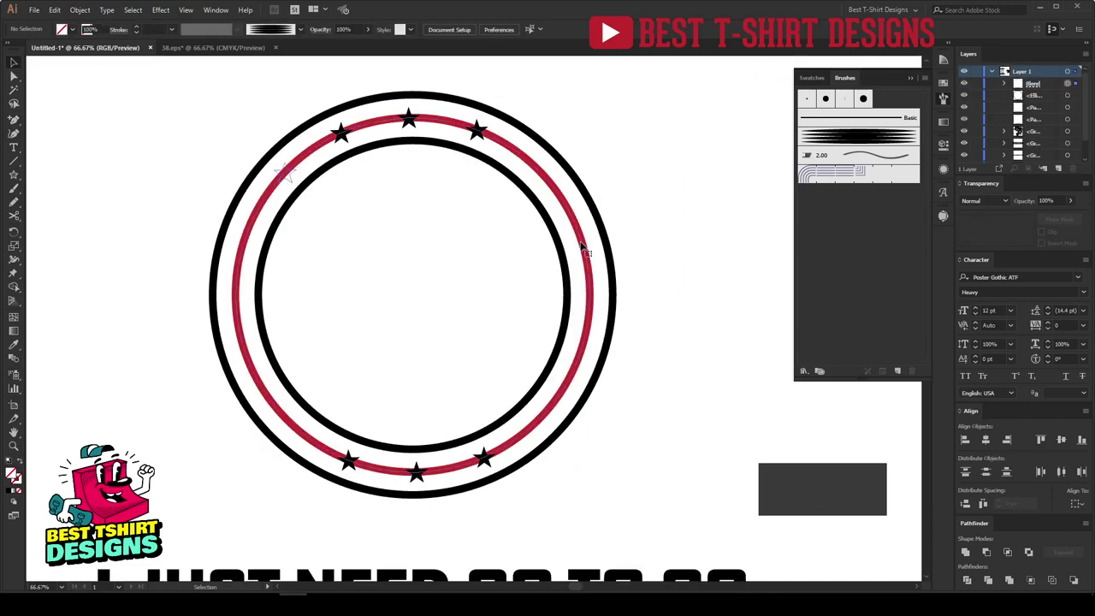
{"action": "left_click", "coordinate": [584, 248]}
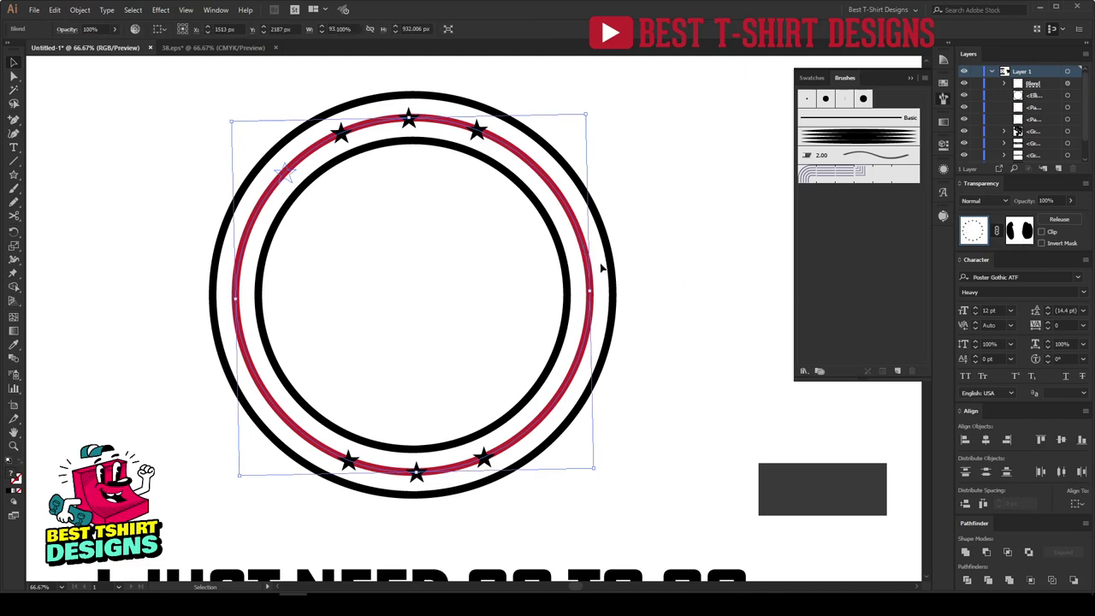
{"action": "left_click", "coordinate": [1018, 230]}
{"action": "left_click", "coordinate": [972, 229]}
{"action": "left_click", "coordinate": [672, 254]}
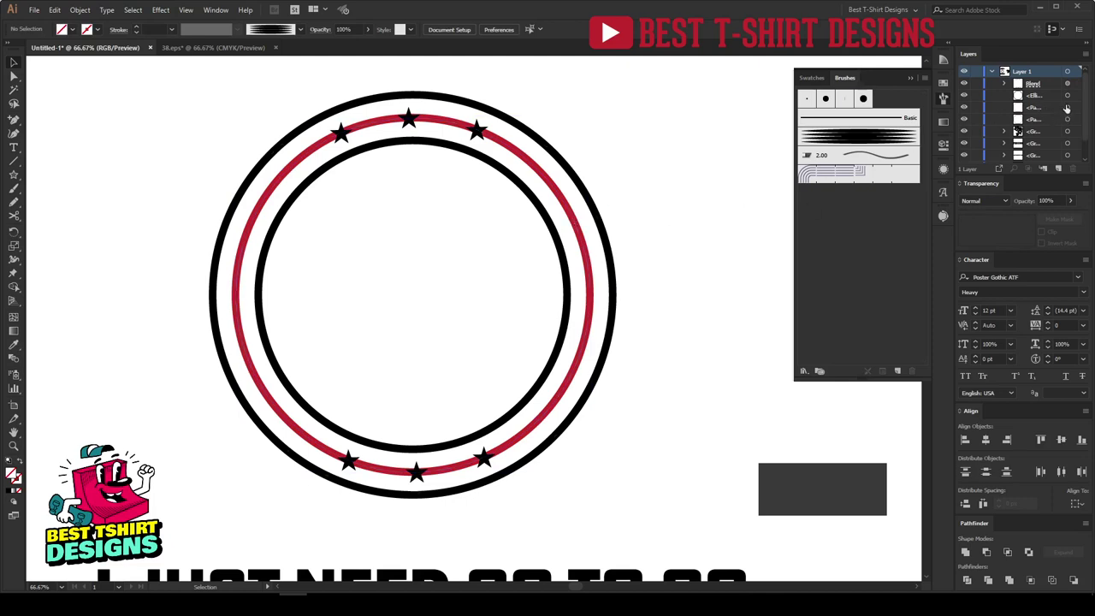
Target the red circle path instead of the star blend and isolate it for editing
{"action": "left_click", "coordinate": [1067, 108]}
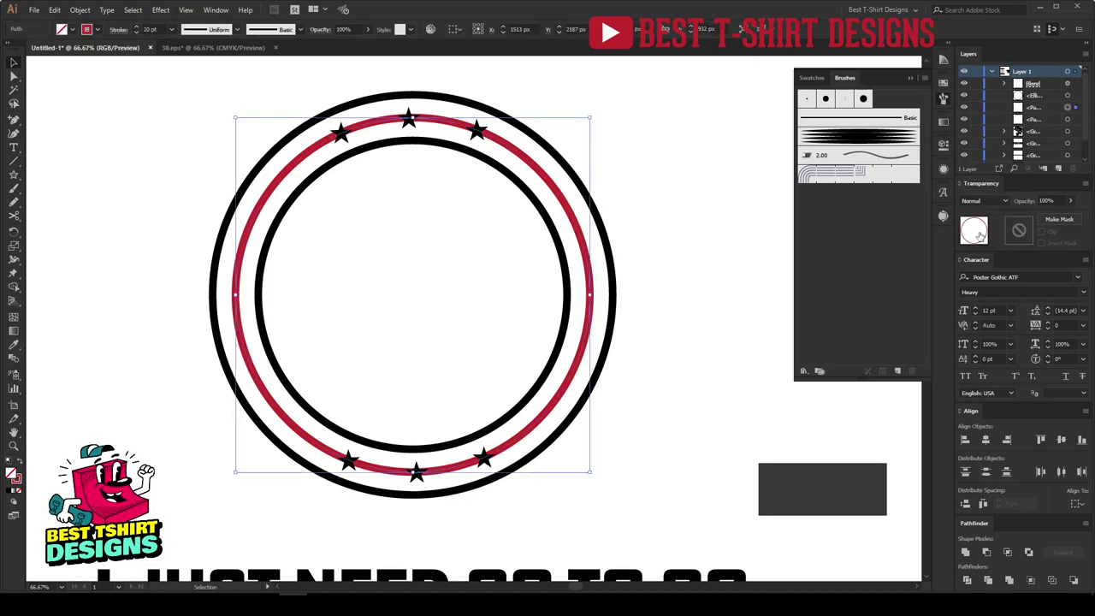
{"action": "right_click", "coordinate": [541, 175]}
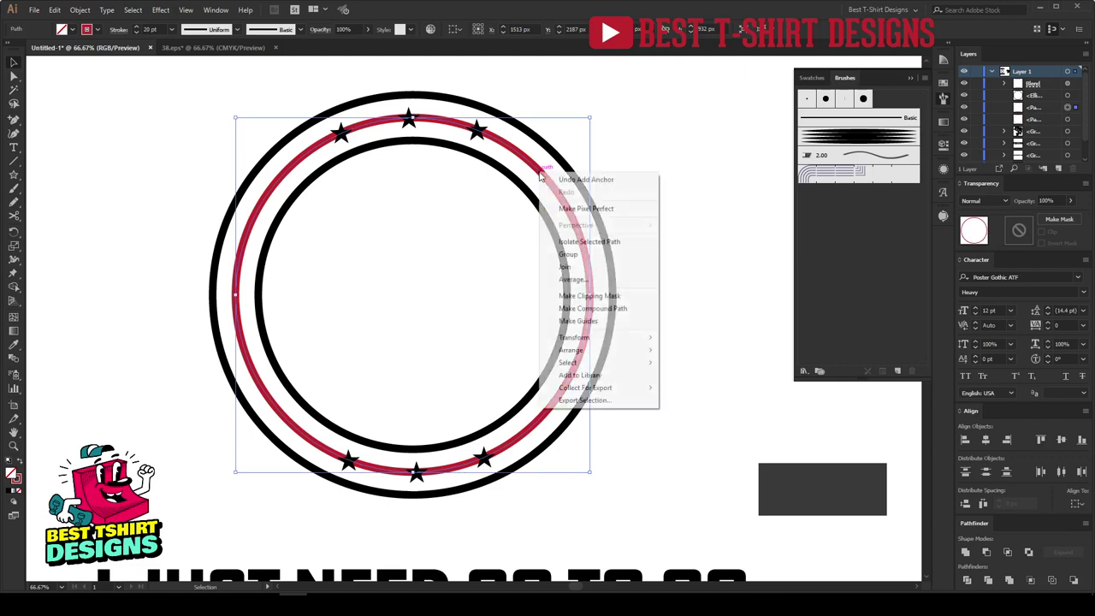
{"action": "left_click", "coordinate": [594, 243]}
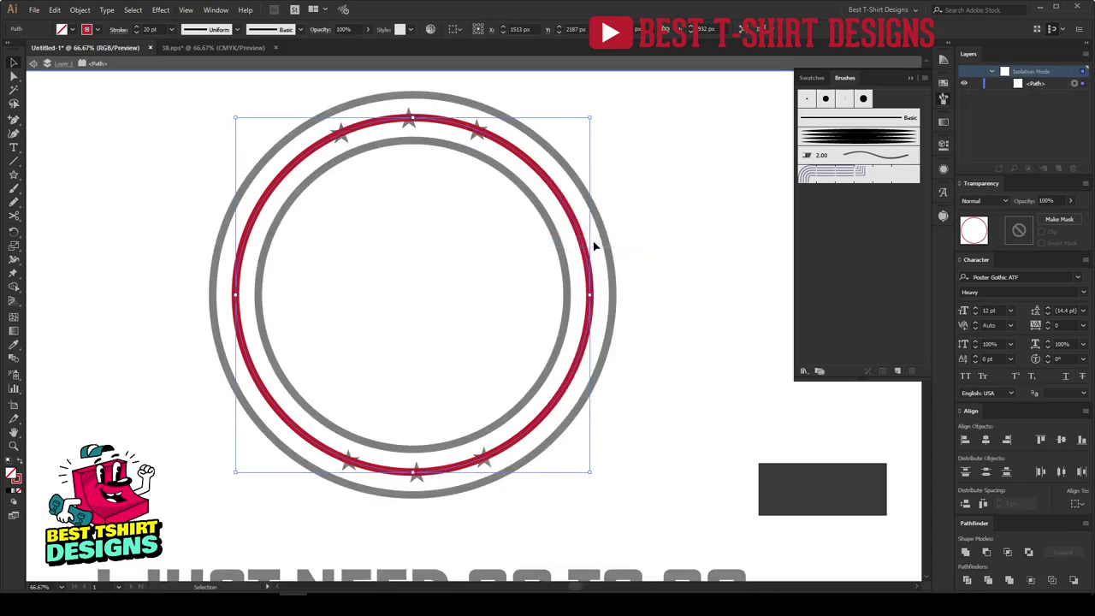
{"action": "scroll", "coordinate": [396, 218], "scroll_direction": "up", "scroll_amount": 1}
{"action": "left_click", "coordinate": [396, 218]}
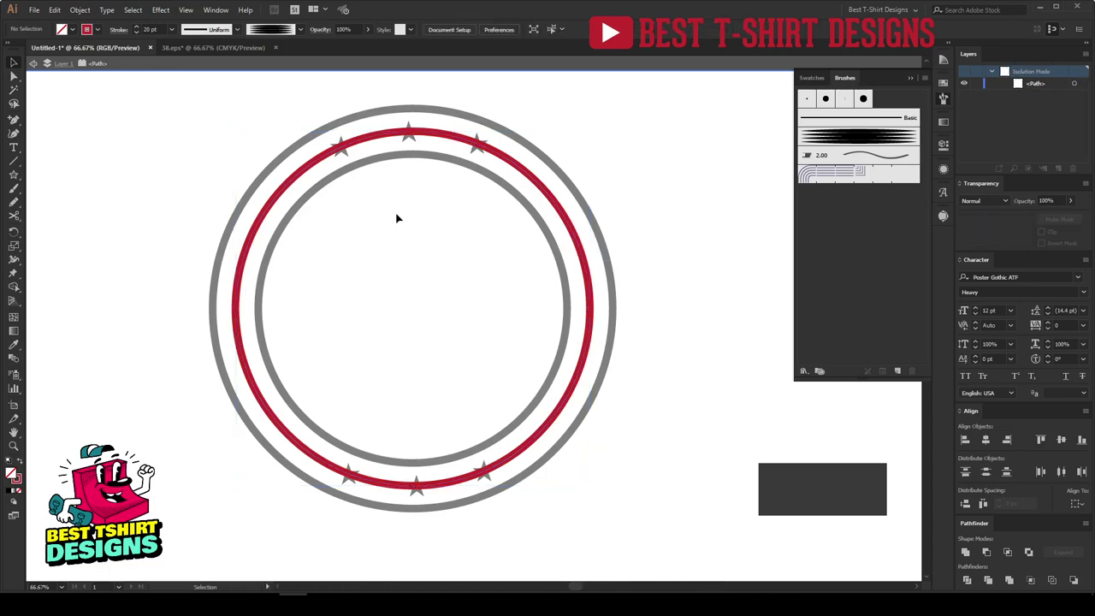
Delete the red circle's anchor points around the three upper stars to open the path there
{"action": "key", "text": "a"}
{"action": "left_click_drag", "start_coordinate": [335, 115], "coordinate": [467, 182]}
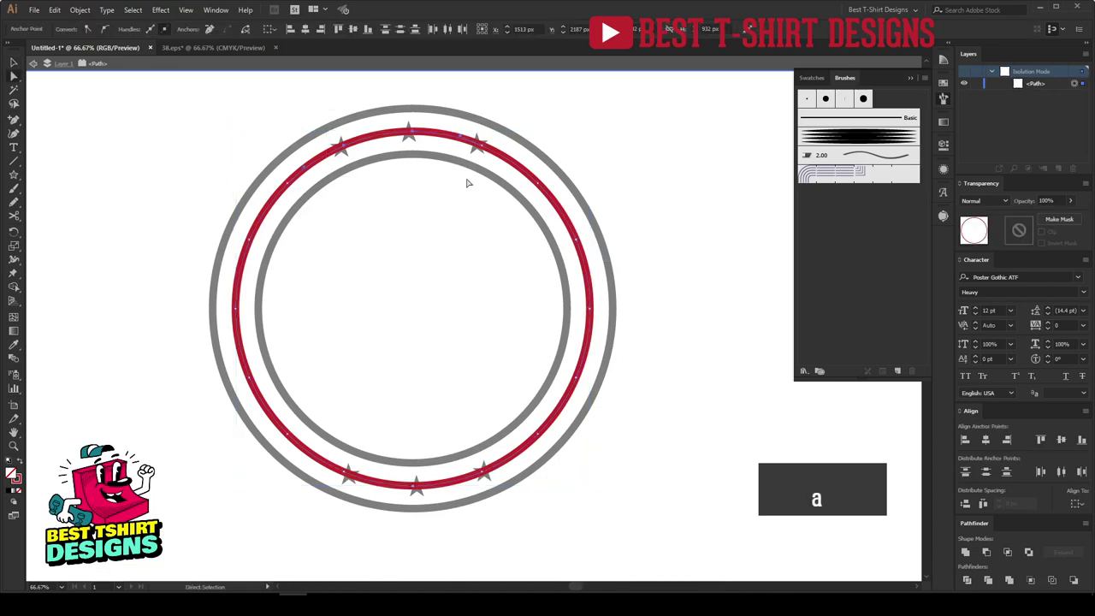
{"action": "key", "text": "Delete"}
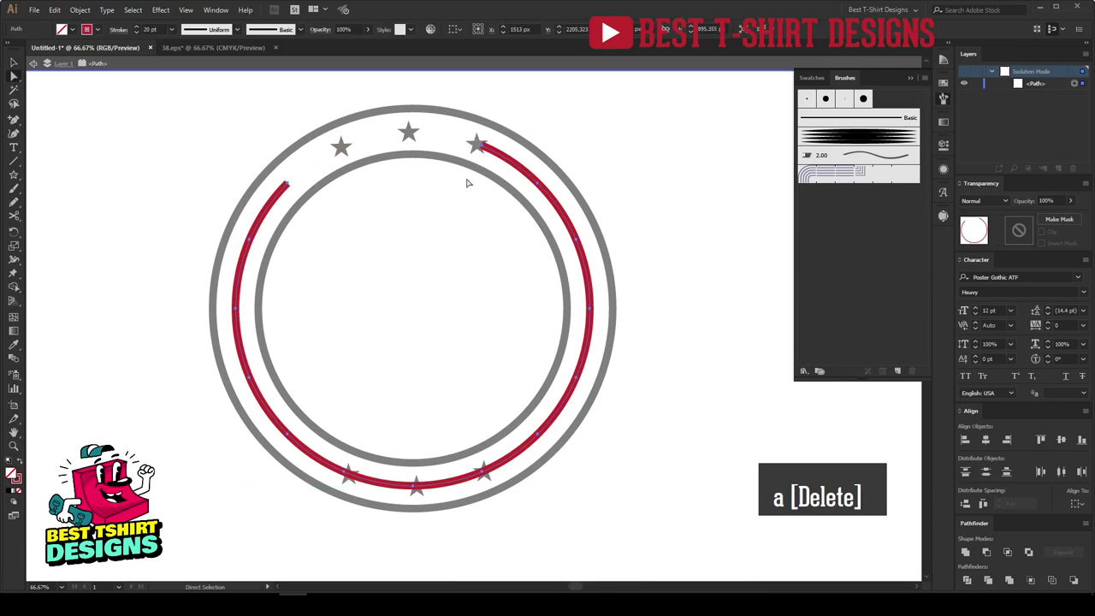
{"action": "left_click_drag", "start_coordinate": [451, 133], "coordinate": [487, 166]}
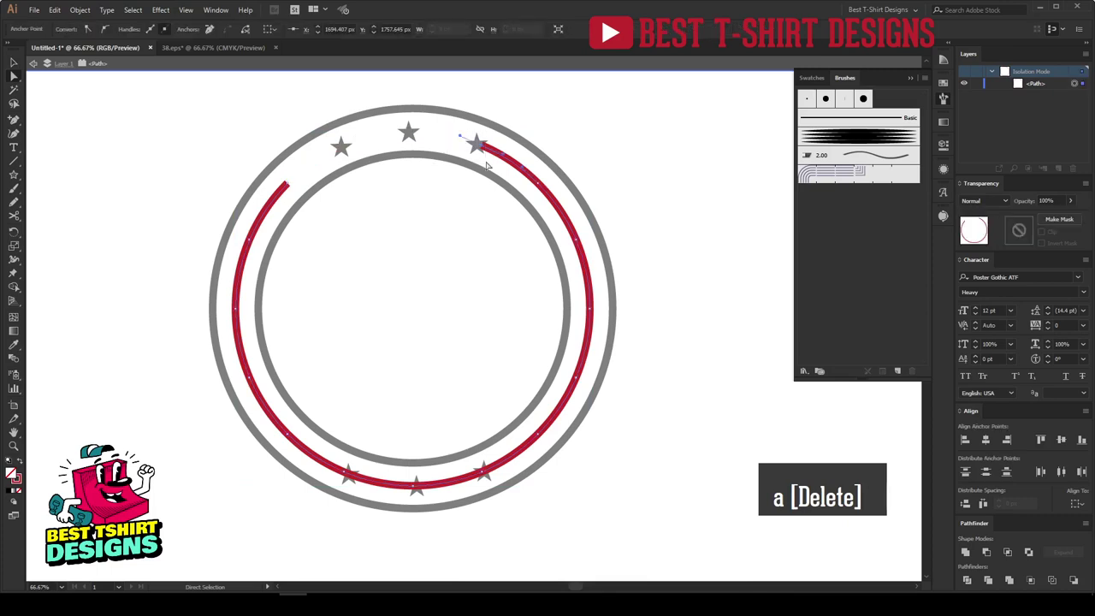
{"action": "key", "text": "Delete"}
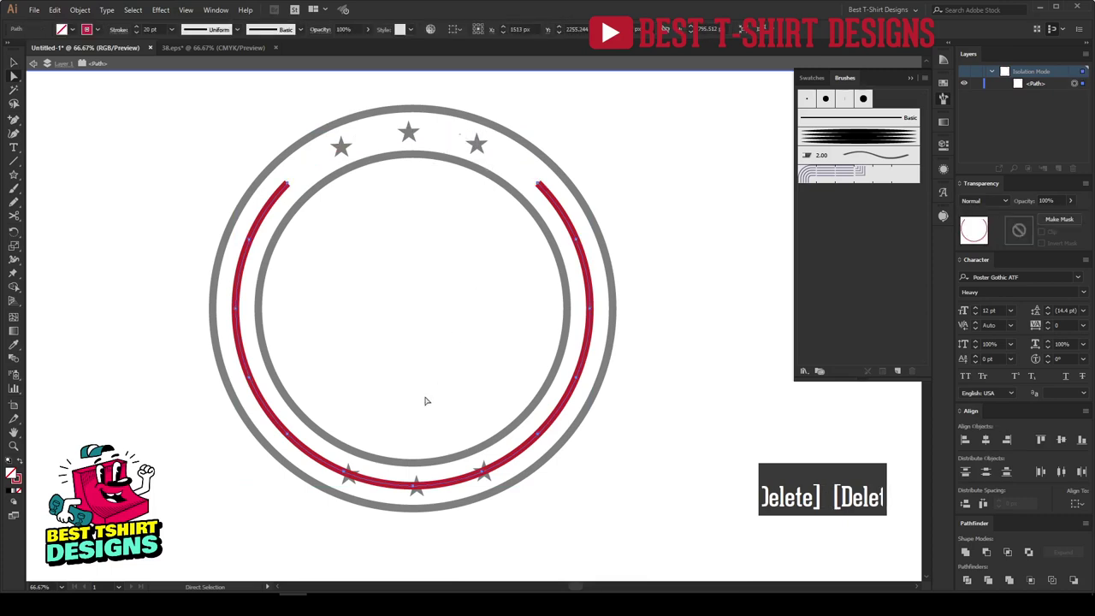
Delete the red path's anchor points around the three lower stars, leaving two separate arcs on the sides
{"action": "left_click_drag", "start_coordinate": [393, 462], "coordinate": [464, 515]}
{"action": "key", "text": "Delete"}
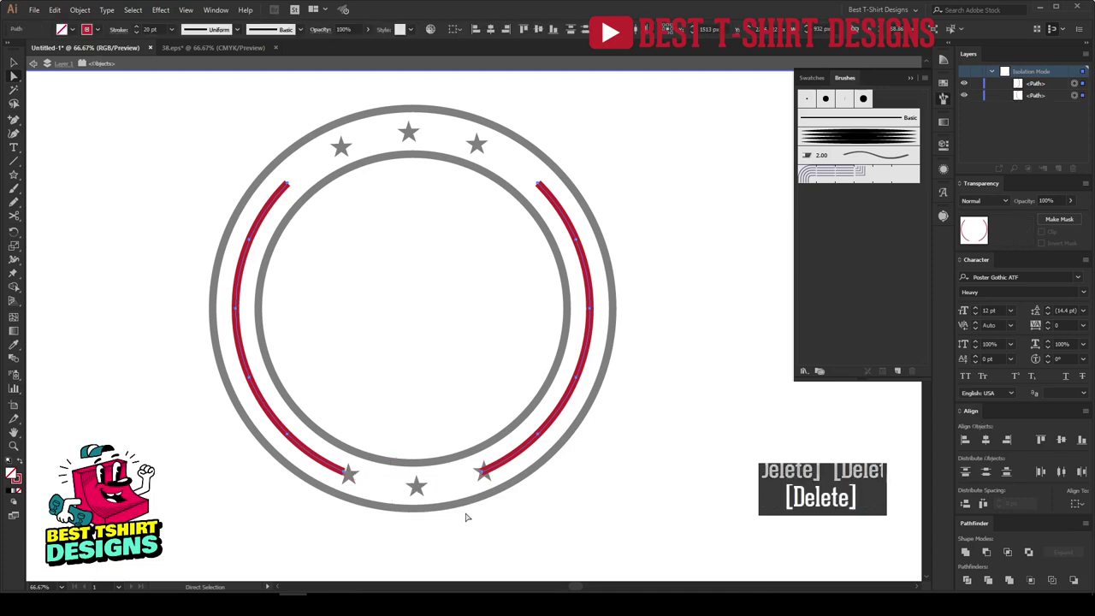
{"action": "left_click_drag", "start_coordinate": [472, 477], "coordinate": [501, 505]}
{"action": "key", "text": "Delete"}
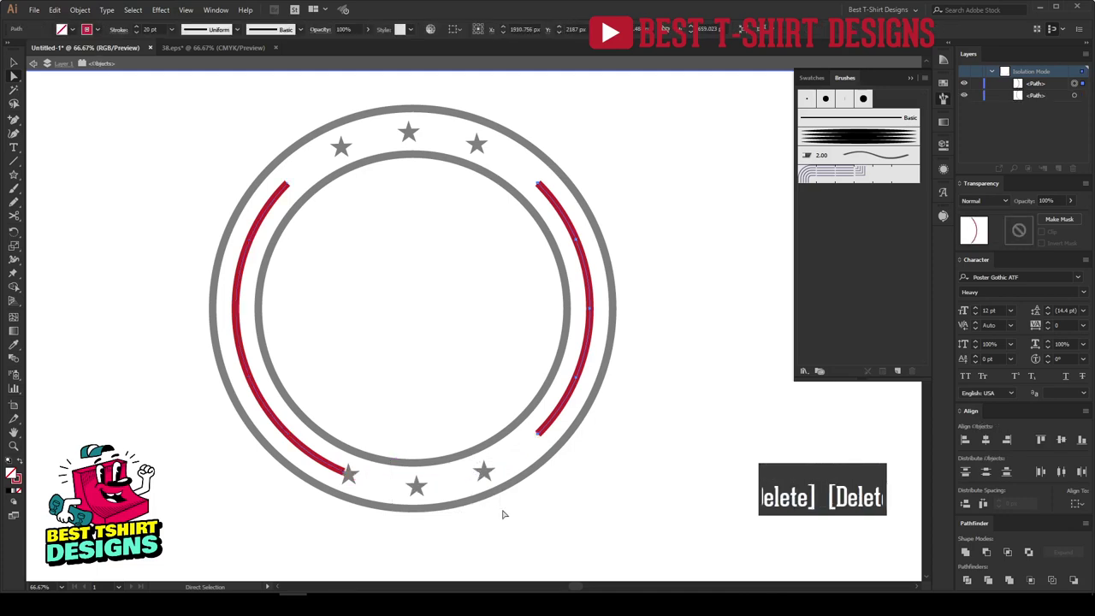
{"action": "left_click_drag", "start_coordinate": [376, 455], "coordinate": [339, 501]}
{"action": "key", "text": "Delete"}
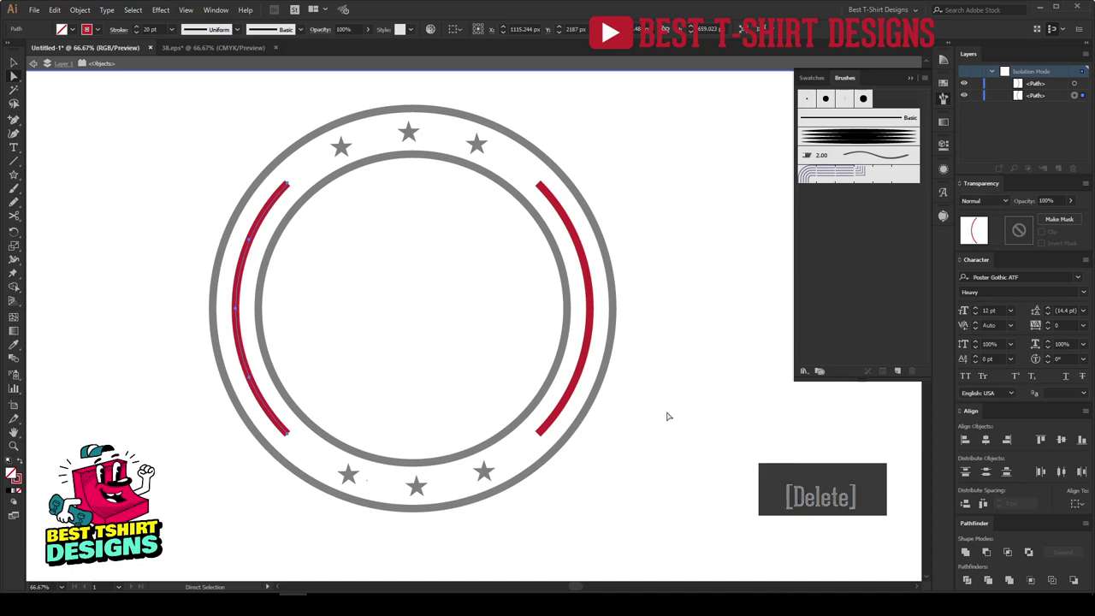
Apply the tapered-line art brush to both red side arcs, set their stroke to 2 pt and leave isolation mode
{"action": "key", "text": "v"}
{"action": "left_click", "coordinate": [419, 340]}
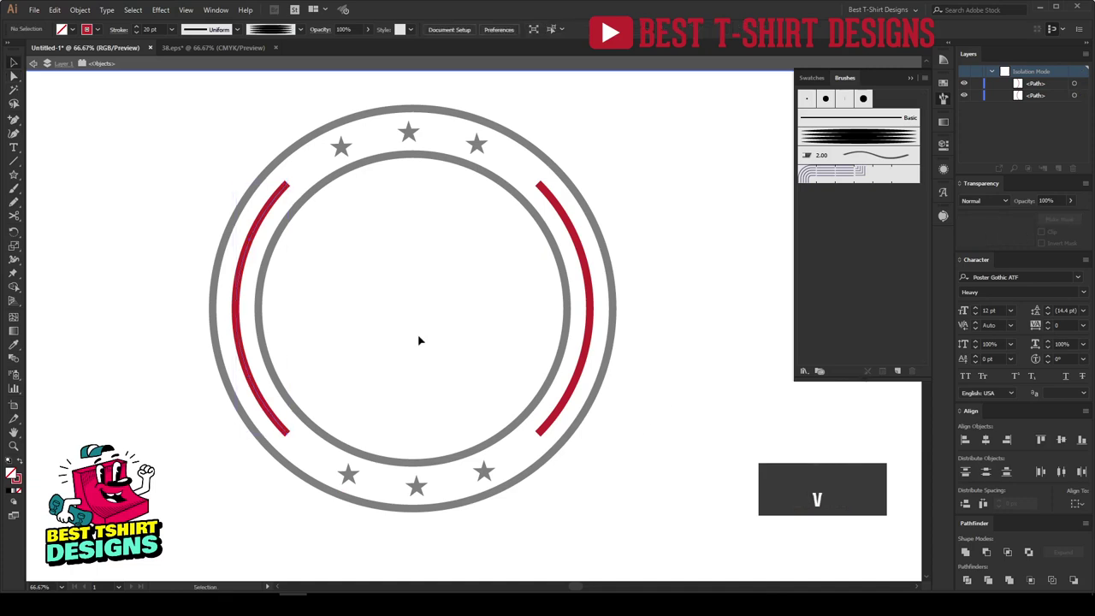
{"action": "left_click", "coordinate": [590, 297]}
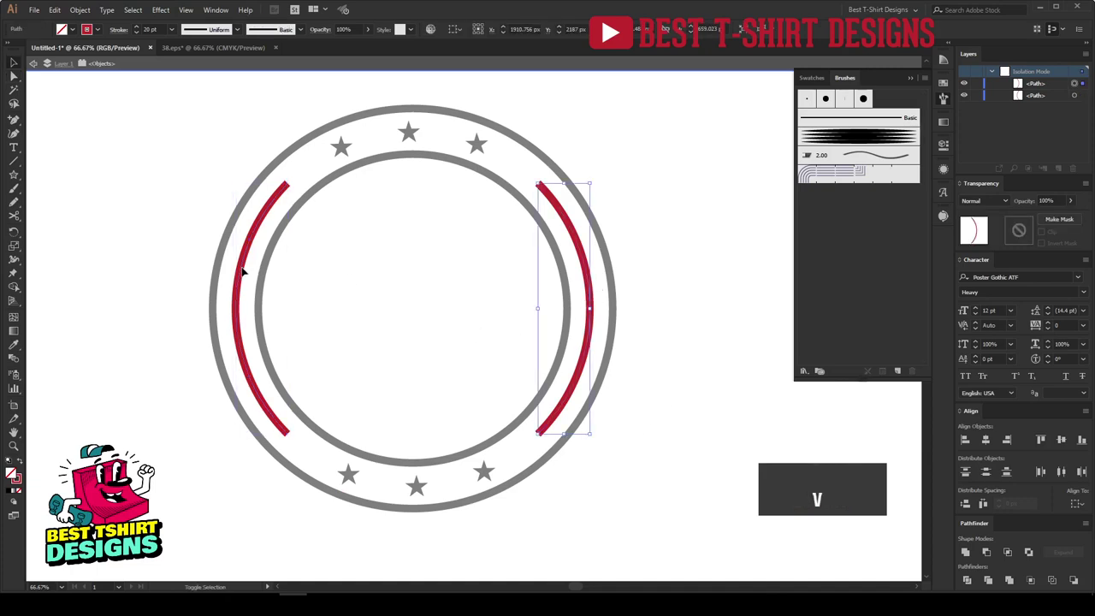
{"action": "left_click", "coordinate": [243, 272], "text": "shift"}
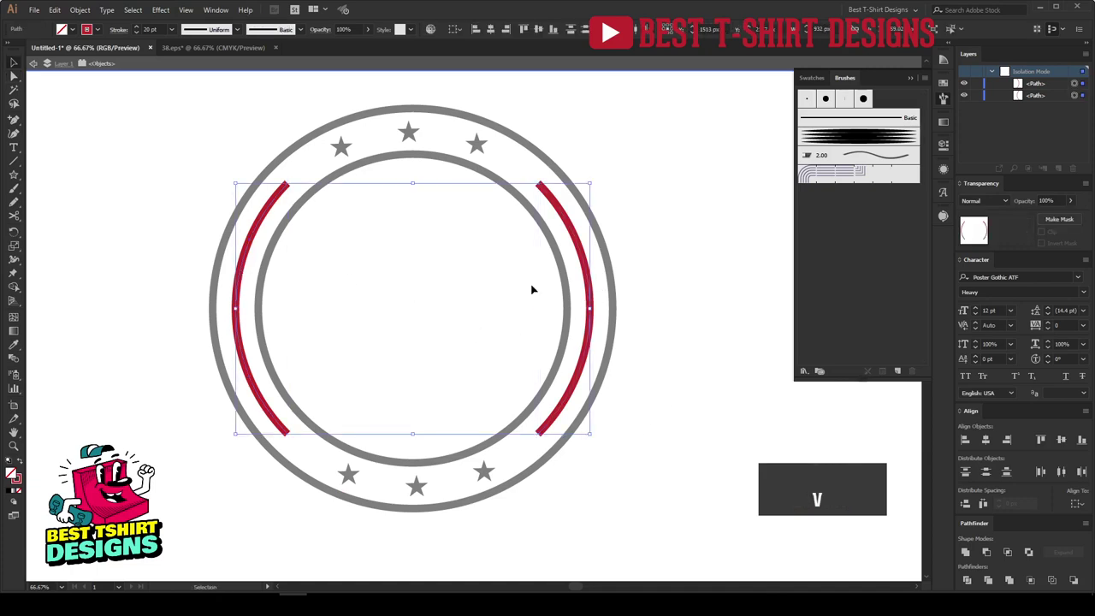
{"action": "left_click", "coordinate": [850, 136]}
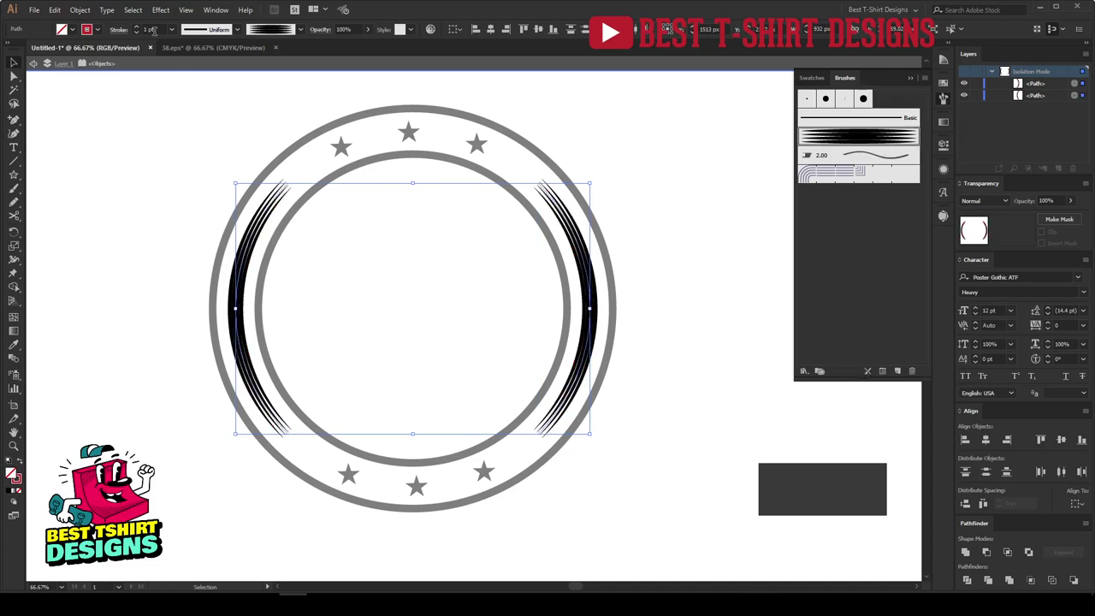
{"action": "scroll", "coordinate": [154, 31], "scroll_direction": "up", "scroll_amount": 1}
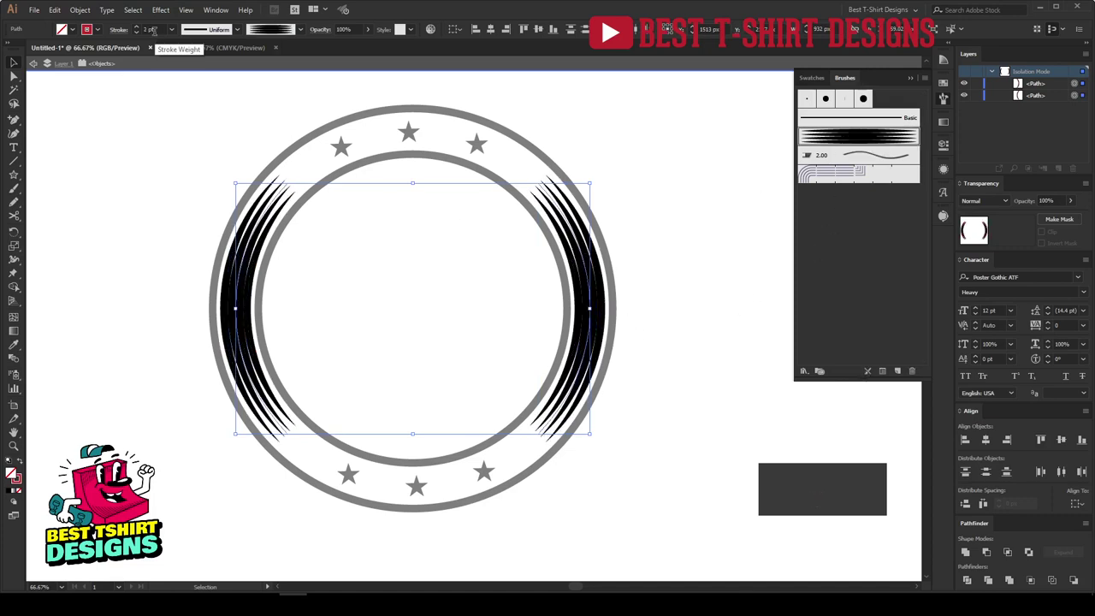
{"action": "left_click", "coordinate": [667, 338]}
{"action": "double_click", "coordinate": [667, 338]}
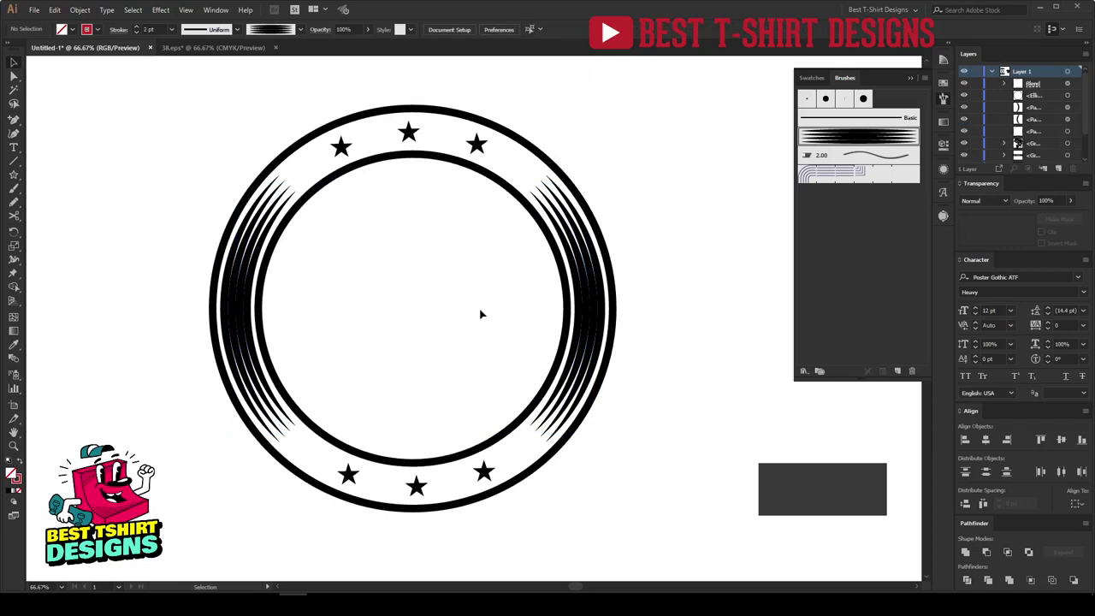
Group the rings, stars and brushed side arcs of the circular badge into one object
{"action": "scroll", "coordinate": [480, 314], "scroll_direction": "down", "scroll_amount": 1}
{"action": "left_click_drag", "start_coordinate": [233, 146], "coordinate": [624, 483]}
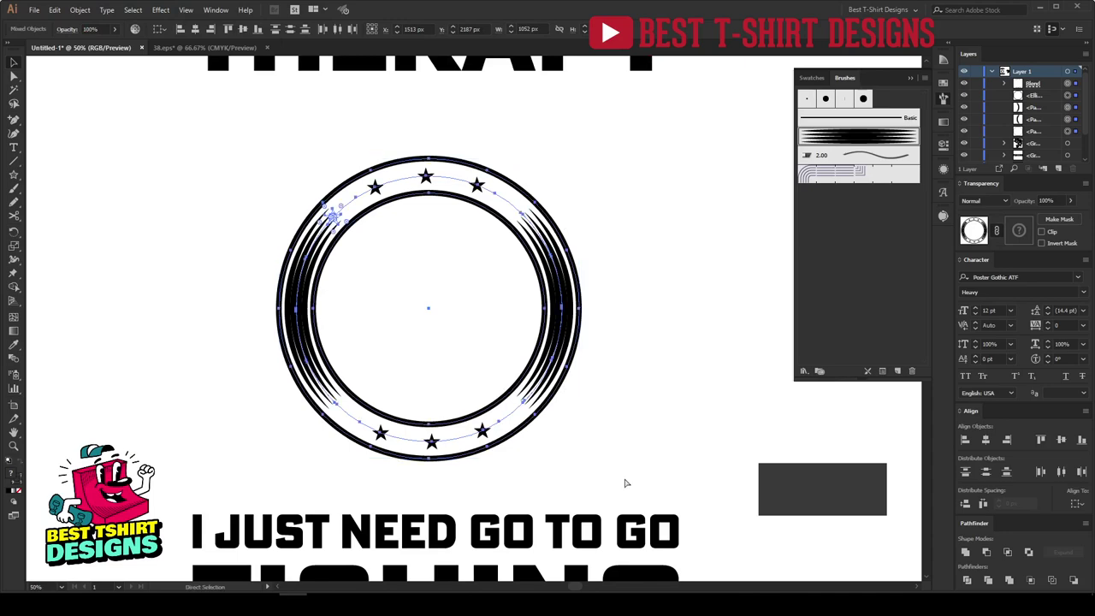
{"action": "key", "text": "ctrl+g"}
{"action": "left_click", "coordinate": [624, 483]}
{"action": "scroll", "coordinate": [391, 315], "scroll_direction": "up", "scroll_amount": 1}
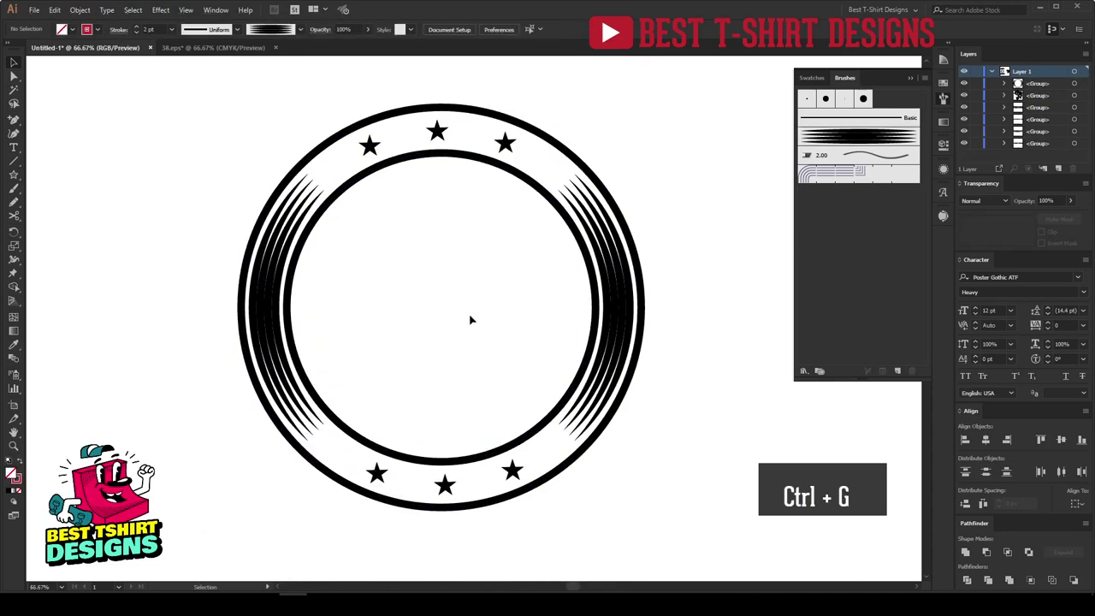
Place the bass illustration over the circular badge between the text lines and nudge it 40 px to the right
{"action": "scroll", "coordinate": [443, 278], "scroll_direction": "down", "scroll_amount": 3}
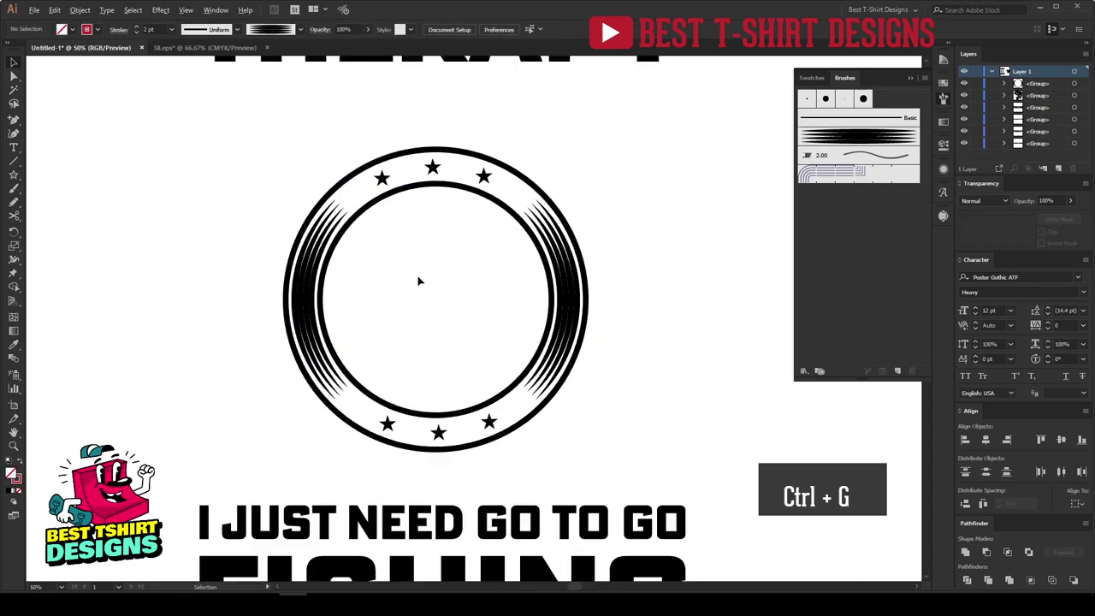
{"action": "left_click_drag", "start_coordinate": [779, 277], "coordinate": [483, 287]}
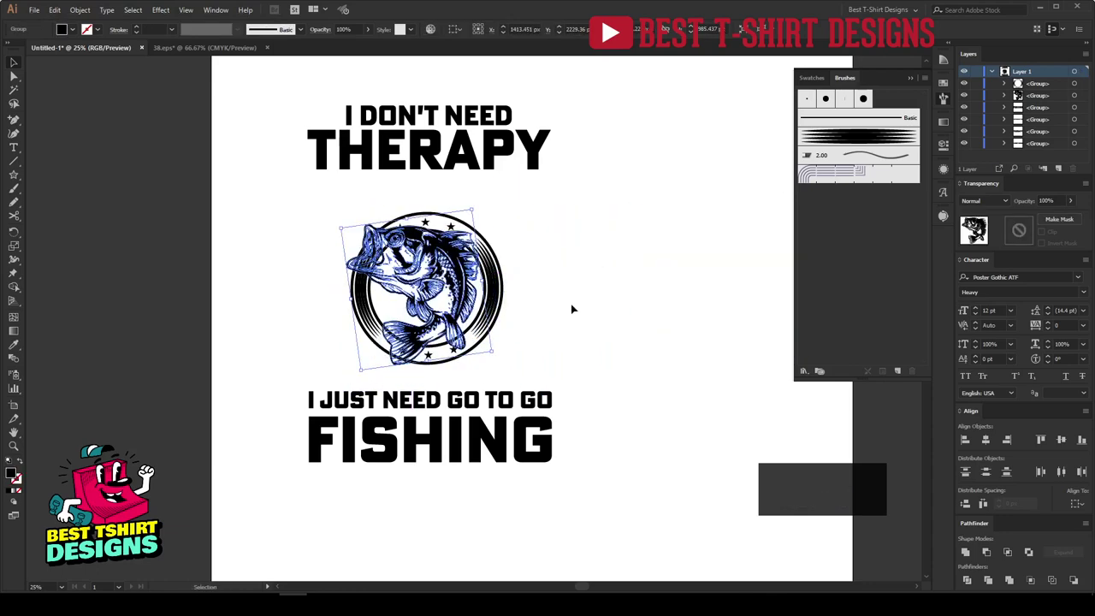
{"action": "left_click", "coordinate": [573, 308]}
{"action": "scroll", "coordinate": [359, 282], "scroll_direction": "up", "scroll_amount": 1}
{"action": "left_click", "coordinate": [475, 275]}
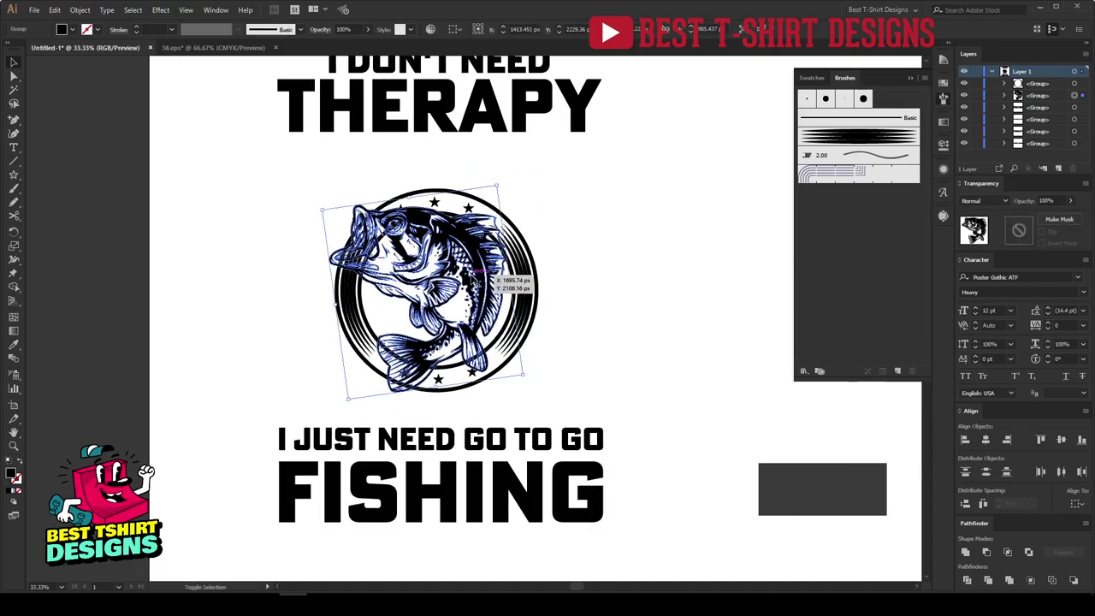
{"action": "left_click_drag", "start_coordinate": [520, 377], "coordinate": [539, 284]}
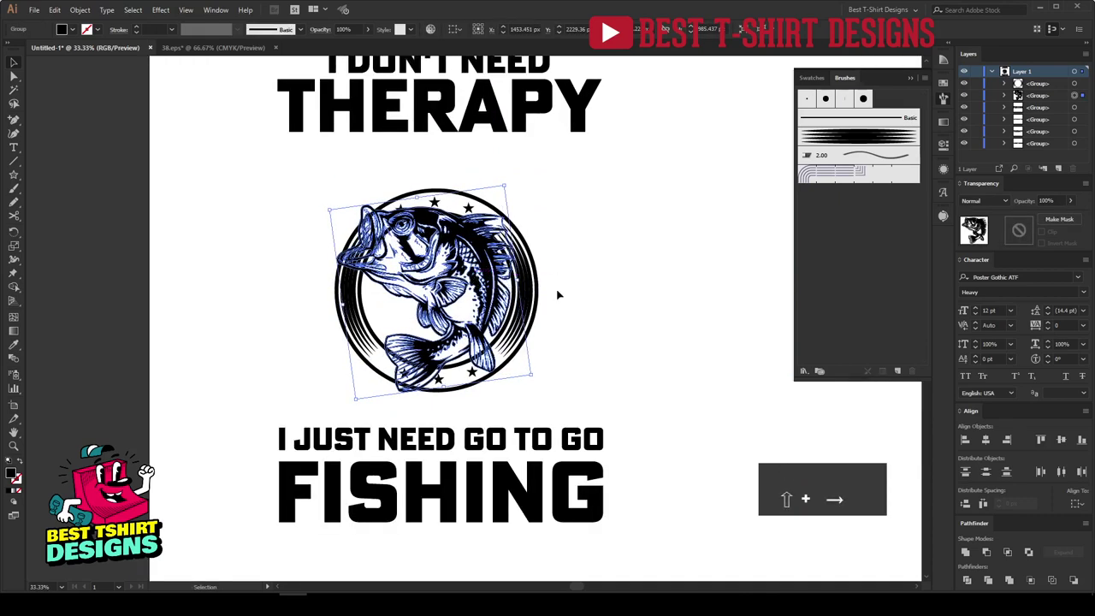
Try the bass away from the badge and the badge lower over the text, undoing the badge's move
{"action": "left_click", "coordinate": [530, 282]}
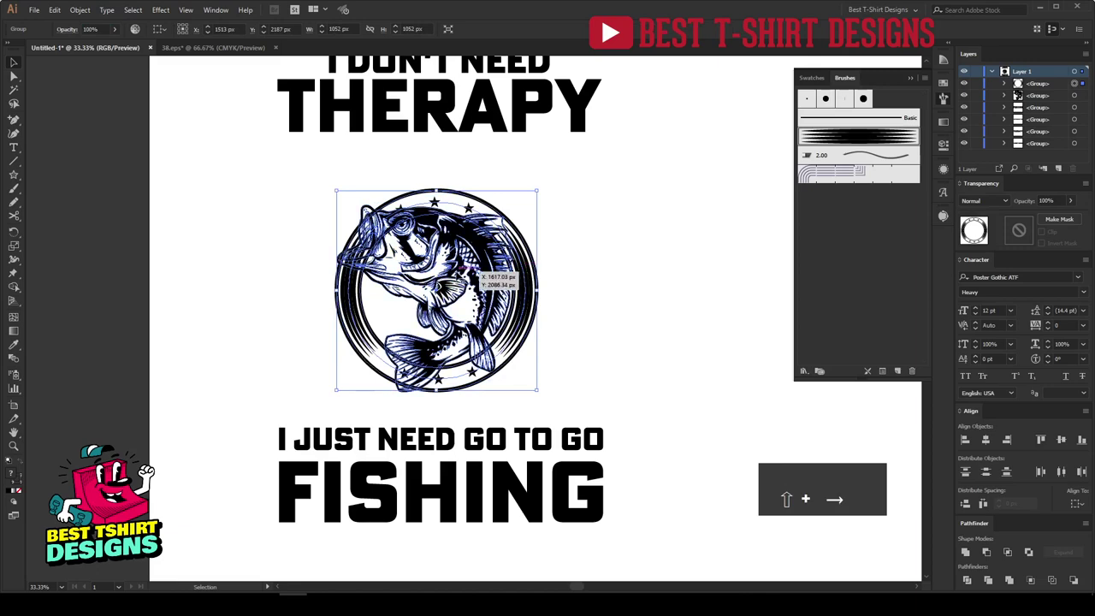
{"action": "left_click_drag", "start_coordinate": [462, 276], "coordinate": [706, 284]}
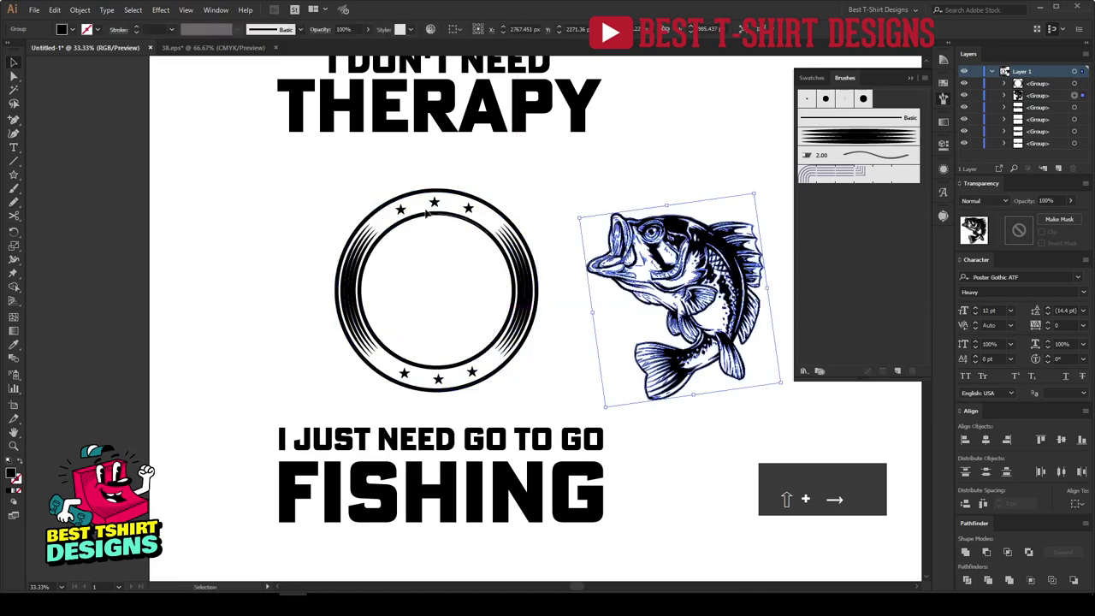
{"action": "left_click", "coordinate": [342, 202]}
{"action": "left_click_drag", "start_coordinate": [433, 202], "coordinate": [399, 251]}
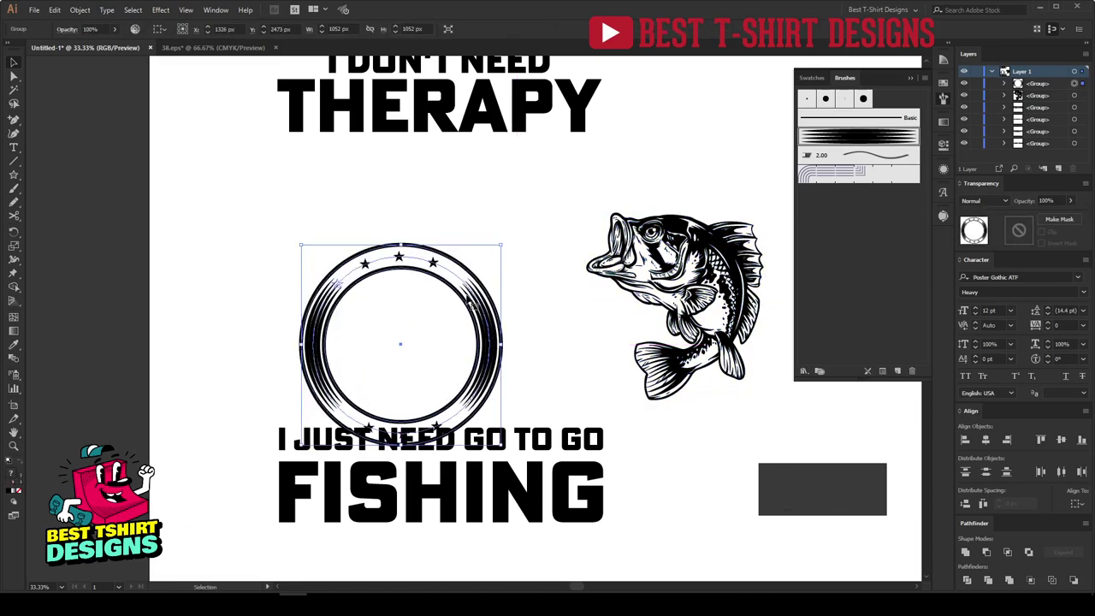
{"action": "key", "text": "ctrl+z"}
Return the bass to the badge and align the two on their horizontal and vertical centers
{"action": "left_click_drag", "start_coordinate": [640, 299], "coordinate": [395, 286]}
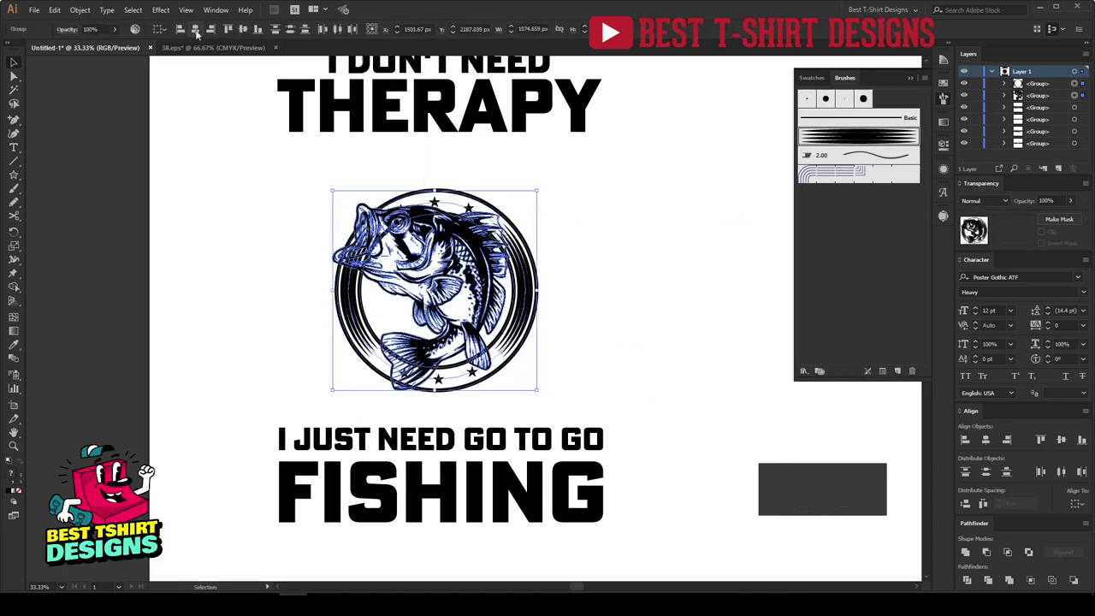
{"action": "left_click", "coordinate": [532, 248], "text": "shift"}
{"action": "left_click", "coordinate": [195, 29]}
{"action": "left_click", "coordinate": [258, 29]}
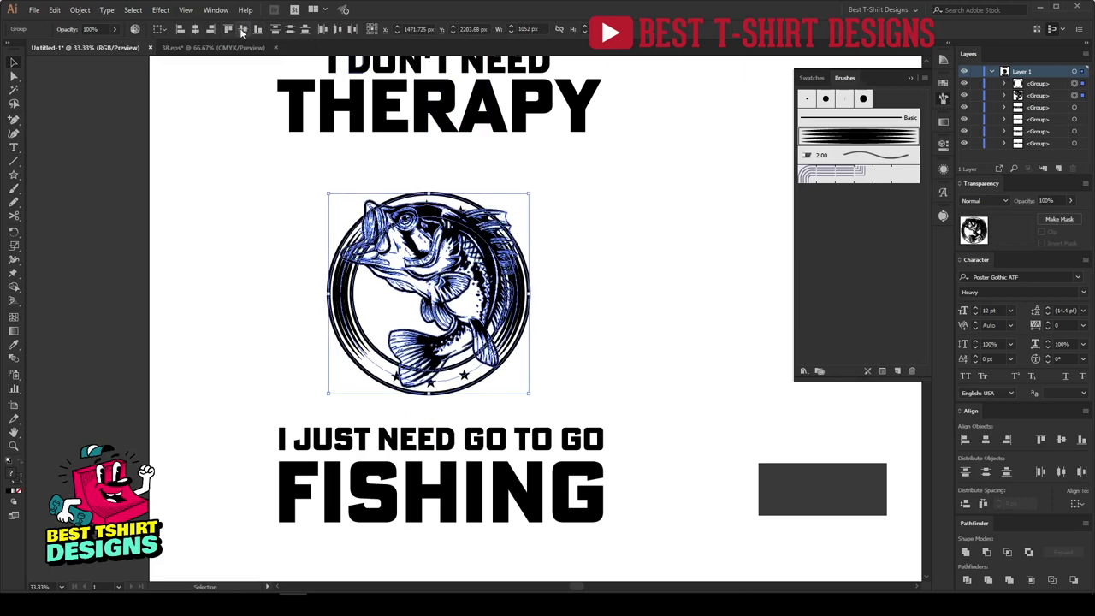
Shift only the bass about 60 px to the left so its mouth overlaps the badge's outer ring
{"action": "left_click", "coordinate": [569, 271]}
{"action": "left_click", "coordinate": [468, 313]}
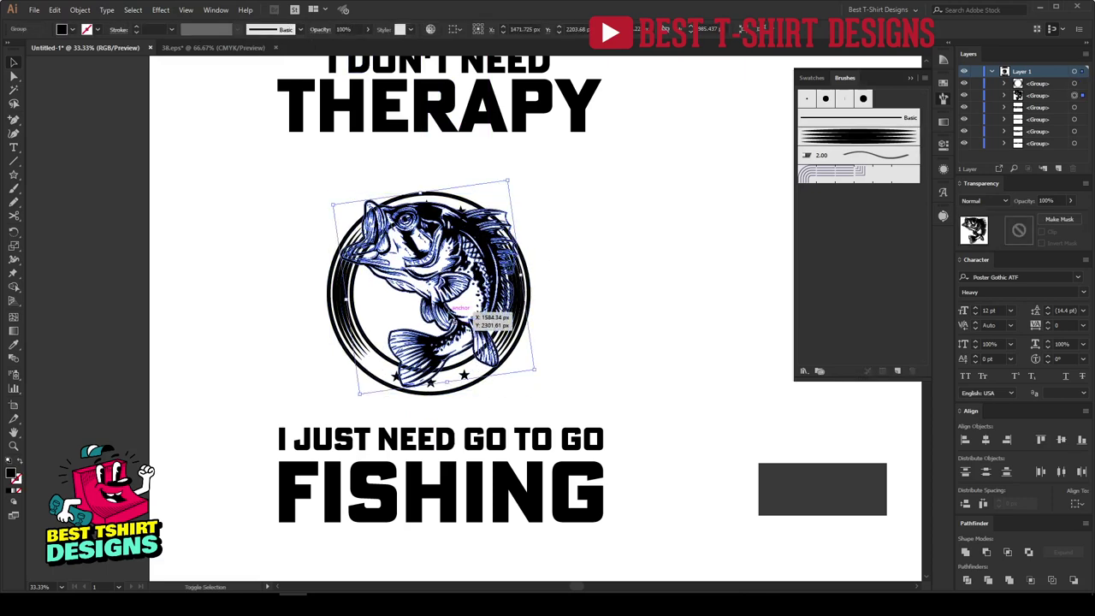
{"action": "key", "text": "shift+Left"}
{"action": "key", "text": "shift+Left"}
{"action": "key", "text": "shift+Left"}
{"action": "key", "text": "shift+Left"}
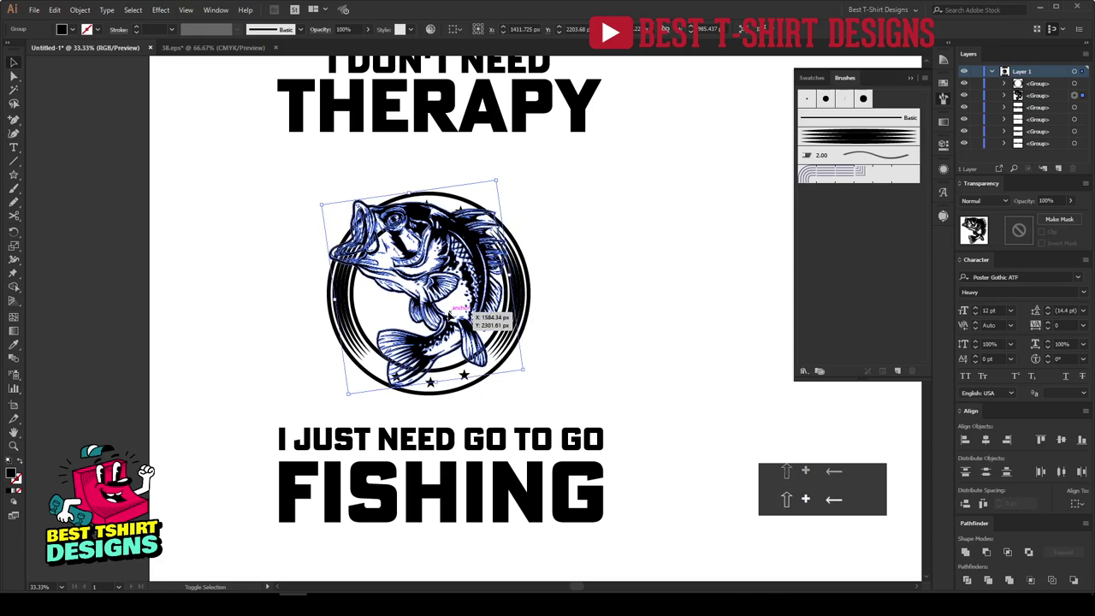
{"action": "scroll", "coordinate": [315, 318], "scroll_direction": "up", "scroll_amount": 1}
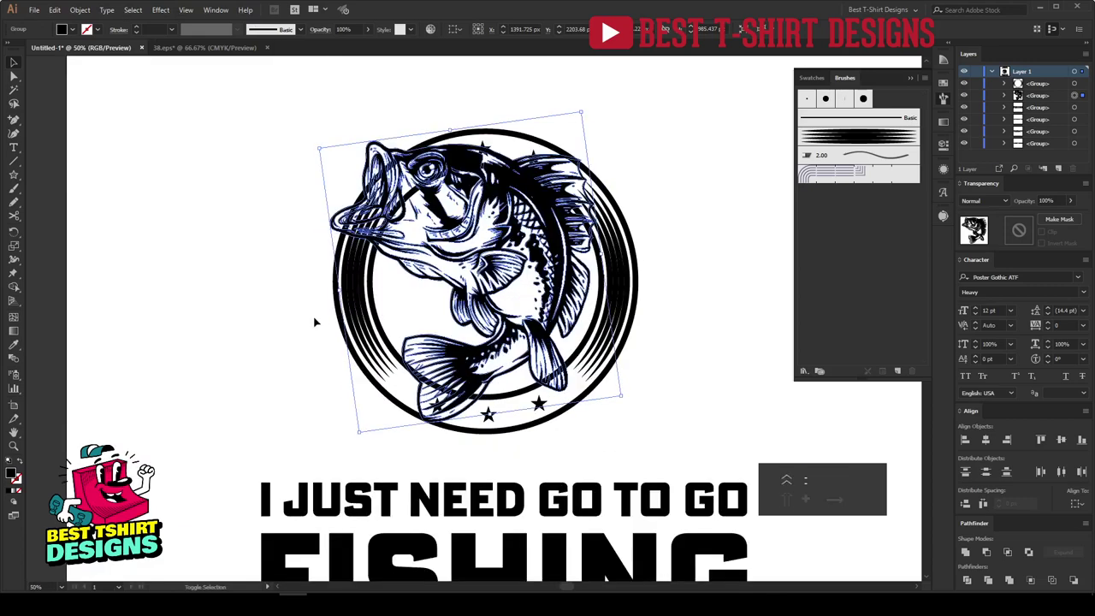
{"action": "key", "text": "shift+Right"}
{"action": "left_click_drag", "start_coordinate": [719, 291], "coordinate": [708, 292]}
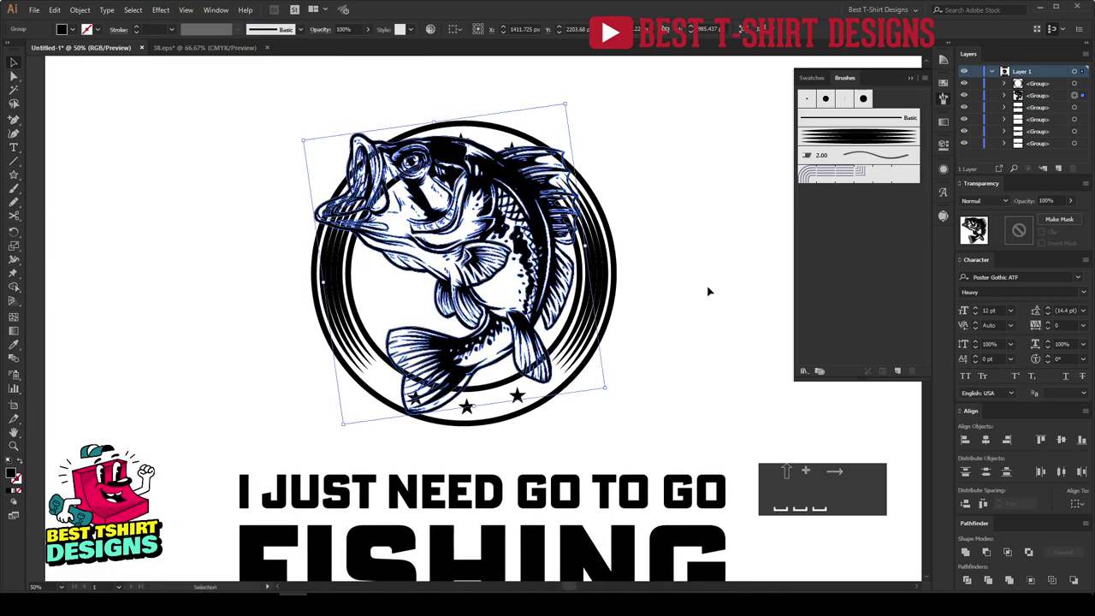
{"action": "left_click", "coordinate": [708, 291]}
Start an Offset Path on the bass group with the preview enabled
{"action": "left_click", "coordinate": [481, 272]}
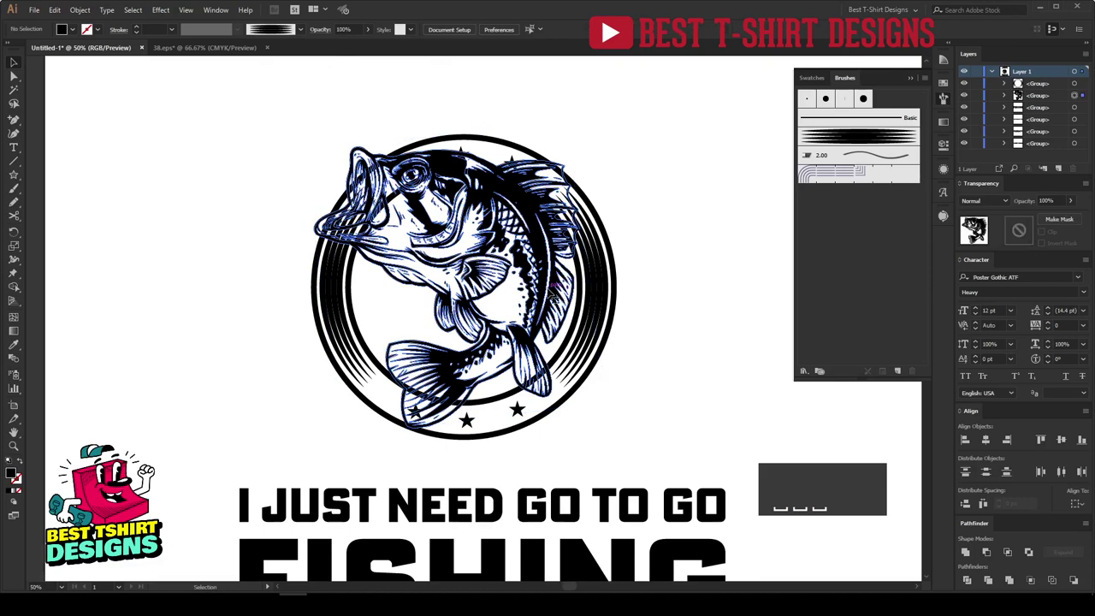
{"action": "scroll", "coordinate": [515, 274], "scroll_direction": "up", "scroll_amount": 1}
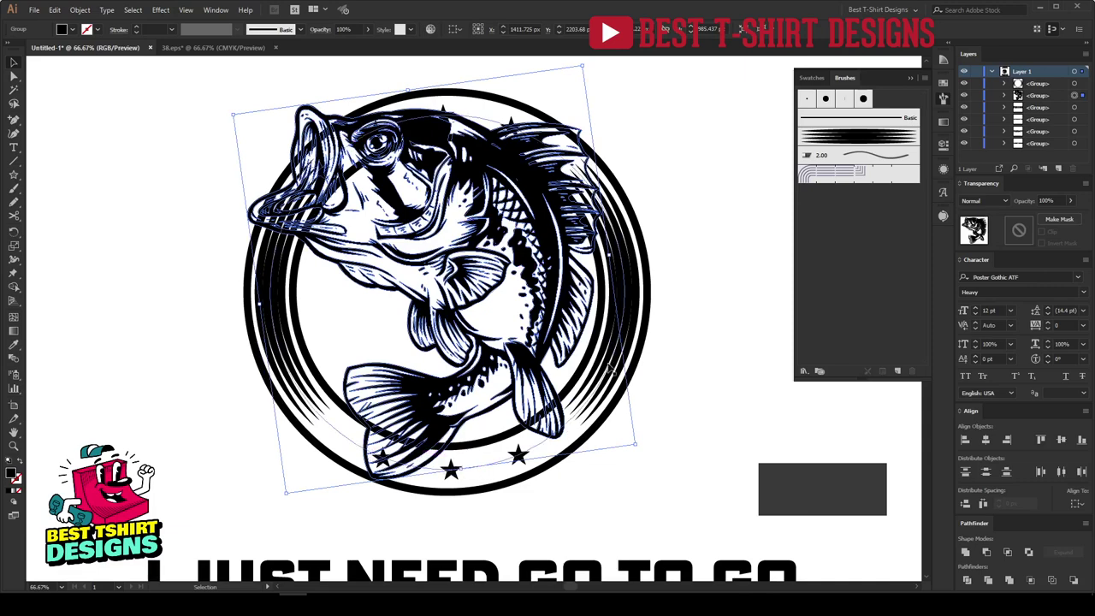
{"action": "left_click", "coordinate": [668, 411]}
{"action": "left_click", "coordinate": [561, 318]}
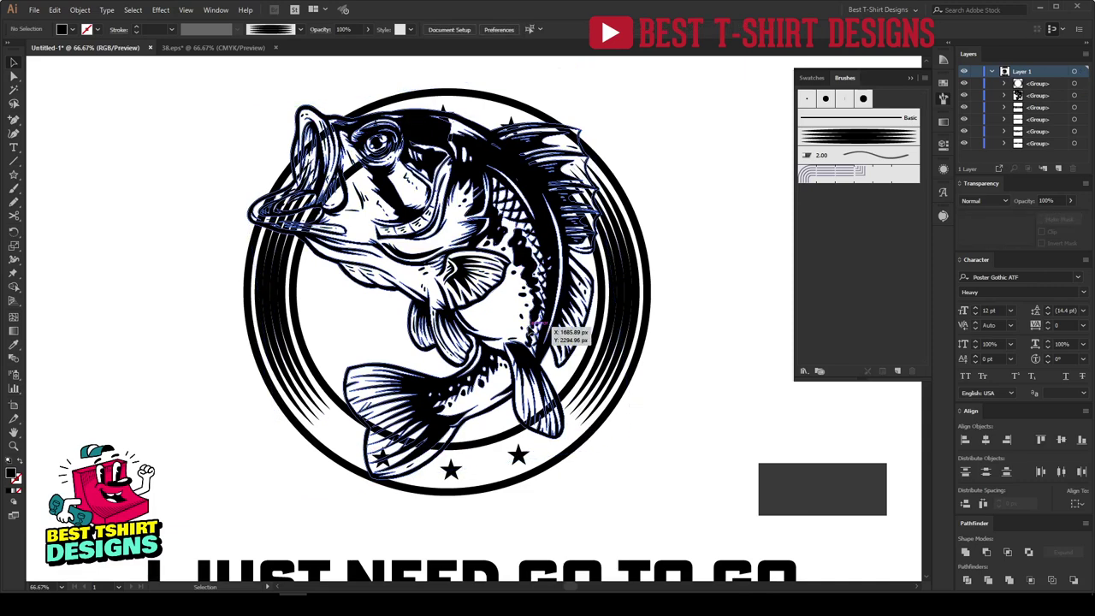
{"action": "key", "text": "a"}
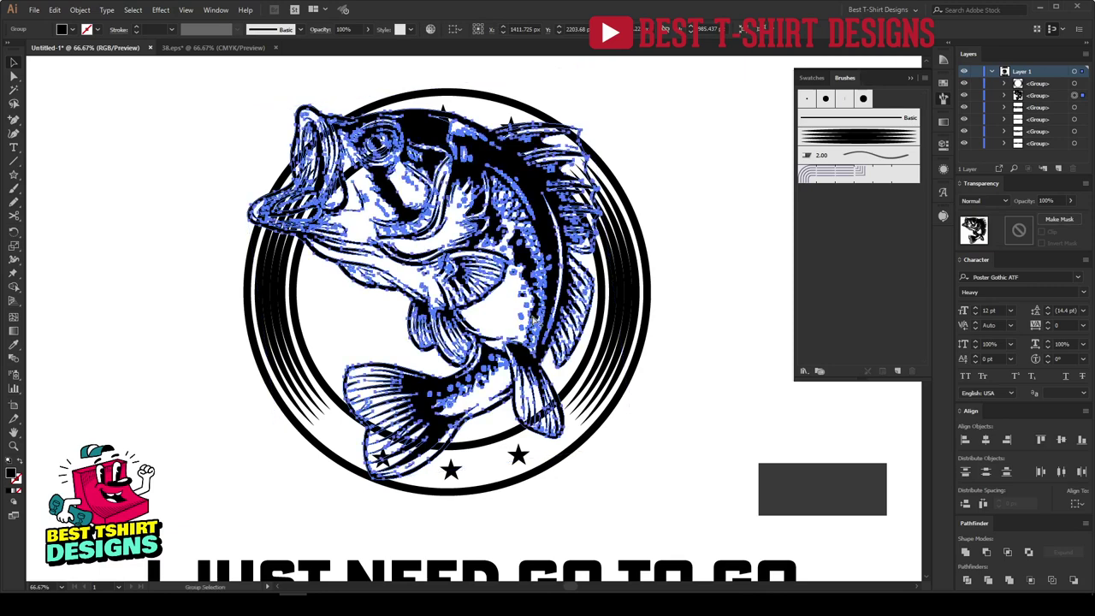
{"action": "key", "text": "ctrl+alt+f"}
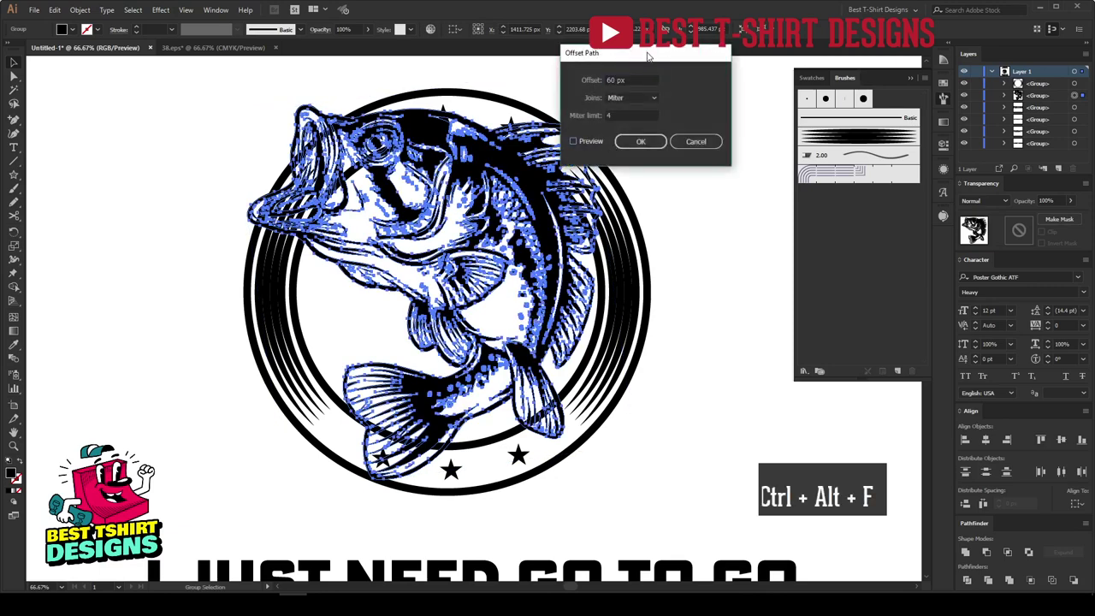
{"action": "key", "text": "alt+p"}
{"action": "left_click_drag", "start_coordinate": [647, 60], "coordinate": [690, 330]}
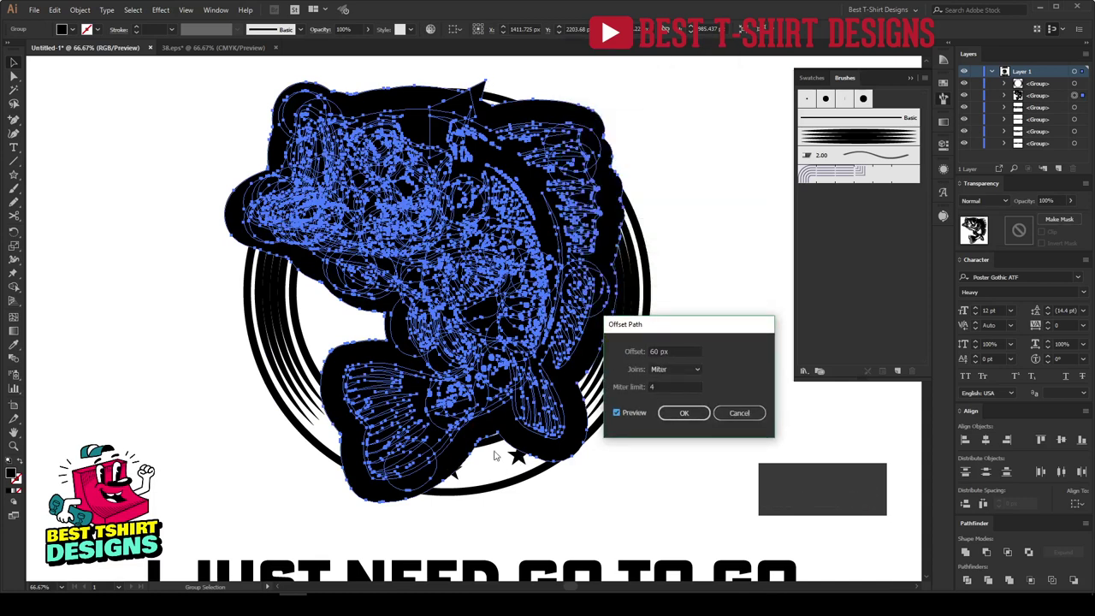
Offset the bass outlines by 10 px with Round joins and a miter limit of 4
{"action": "left_click", "coordinate": [660, 369]}
{"action": "left_click", "coordinate": [669, 401]}
{"action": "key", "text": "Down"}
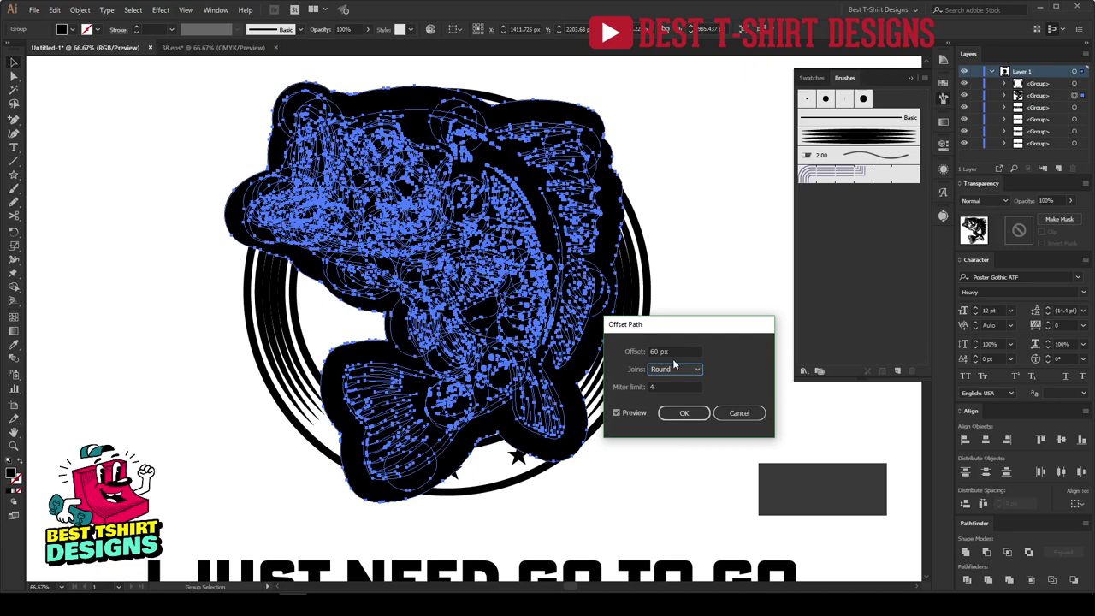
{"action": "key", "text": "shift+Tab"}
{"action": "type", "text": "10"}
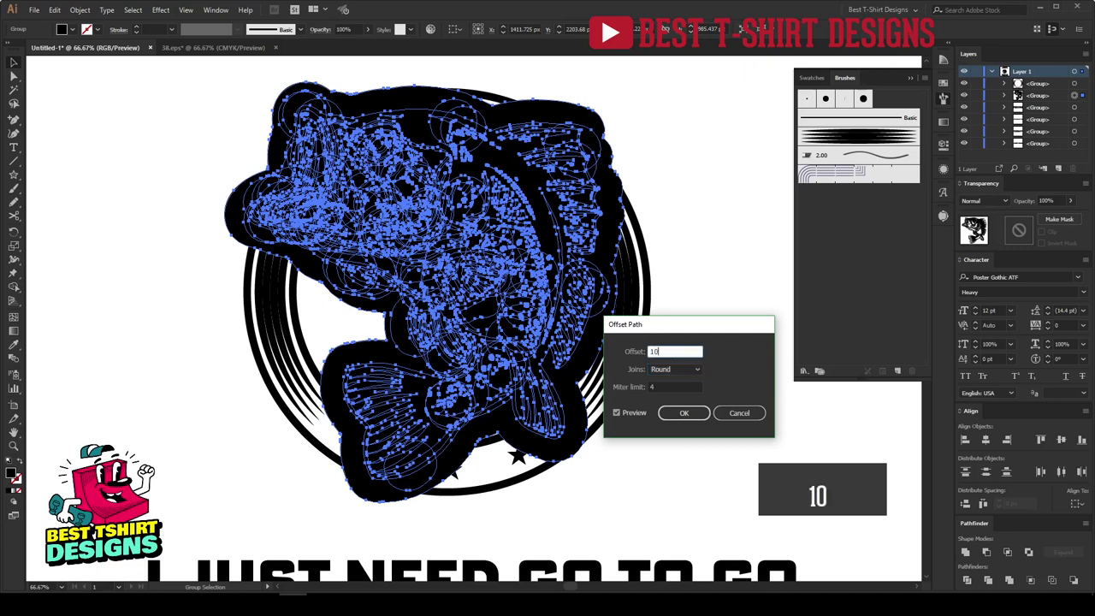
{"action": "left_click", "coordinate": [668, 386]}
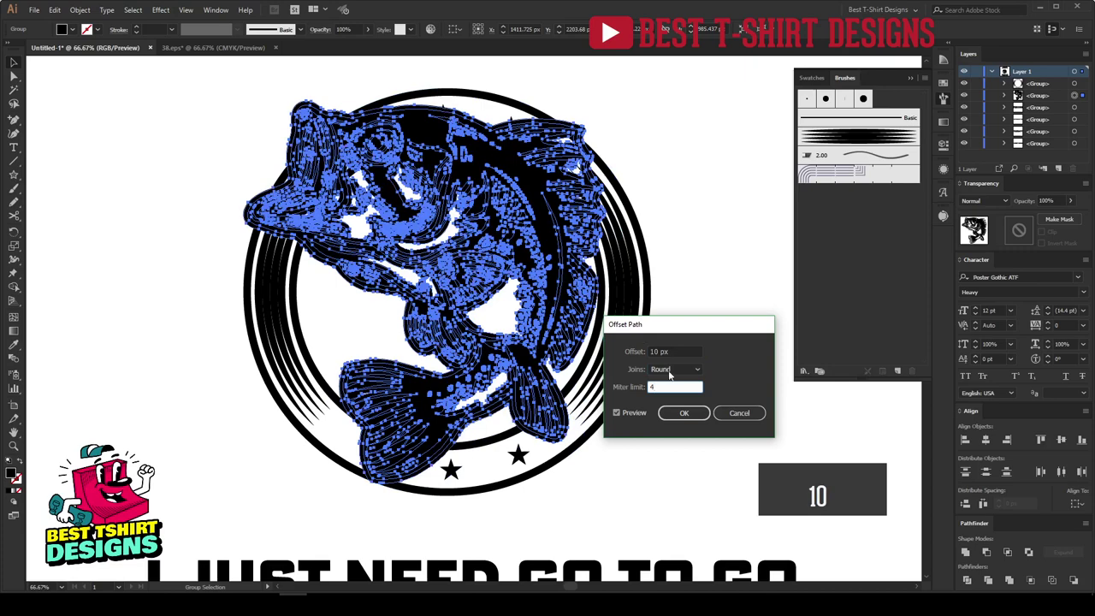
{"action": "left_click", "coordinate": [684, 413]}
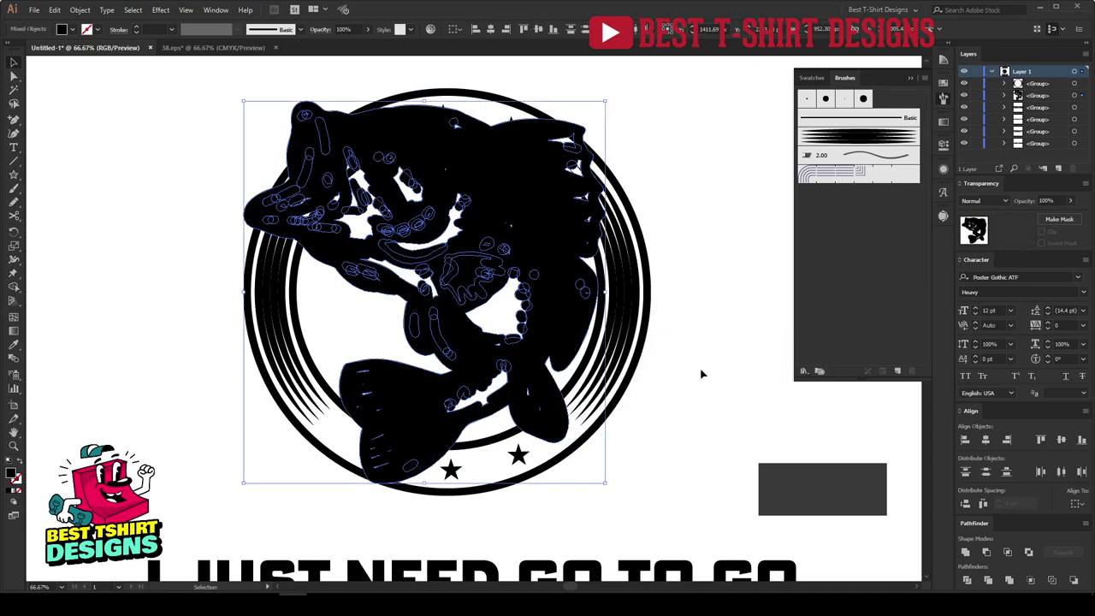
Merge the offset shapes into one solid bass silhouette and cut it to the clipboard
{"action": "left_click", "coordinate": [1008, 582]}
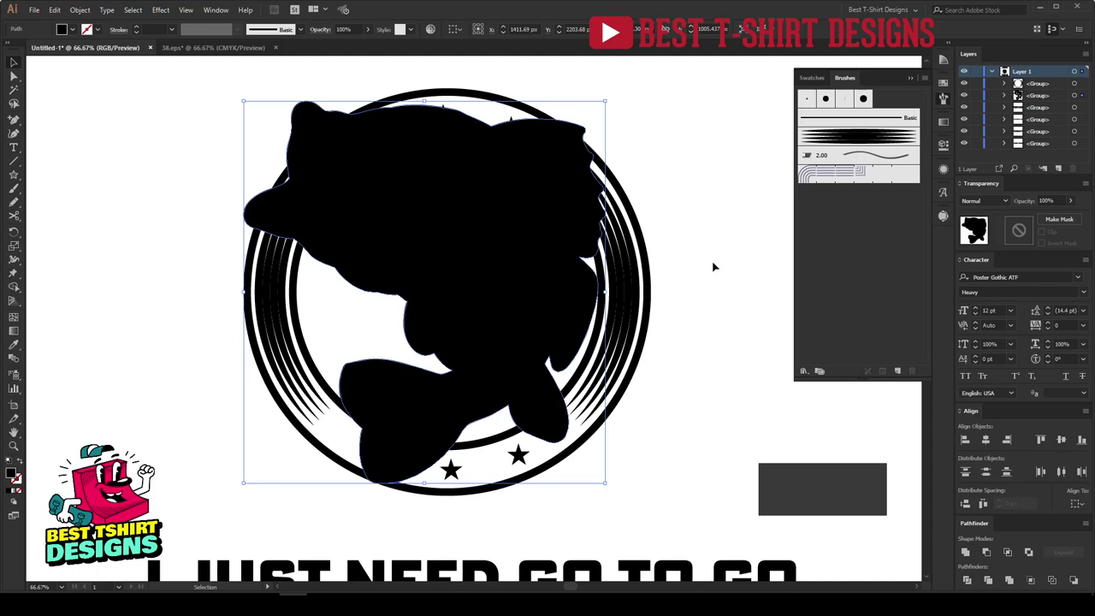
{"action": "key", "text": "a"}
{"action": "key", "text": "ctrl+x"}
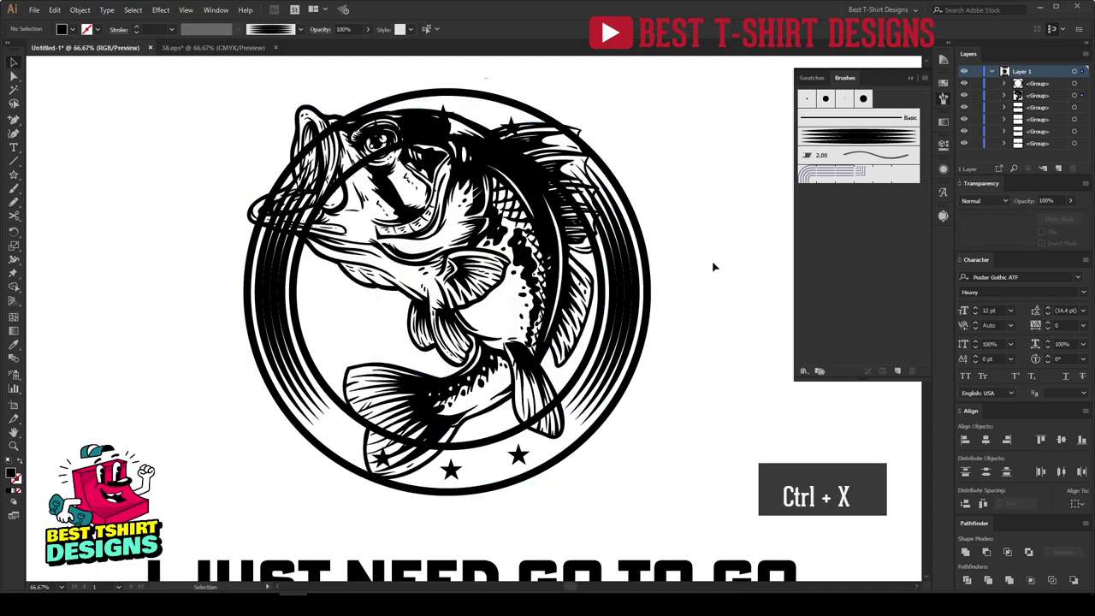
Add a non-clipping opacity mask to the circular badge group and paste the bass silhouette in place inside it
{"action": "left_click", "coordinate": [631, 268]}
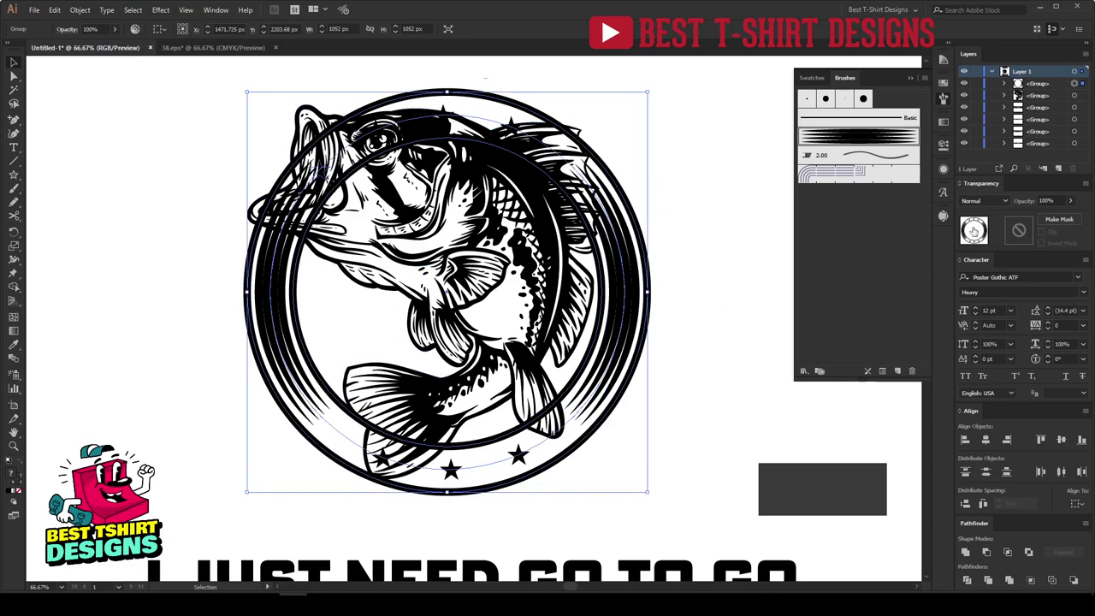
{"action": "left_click", "coordinate": [1018, 232]}
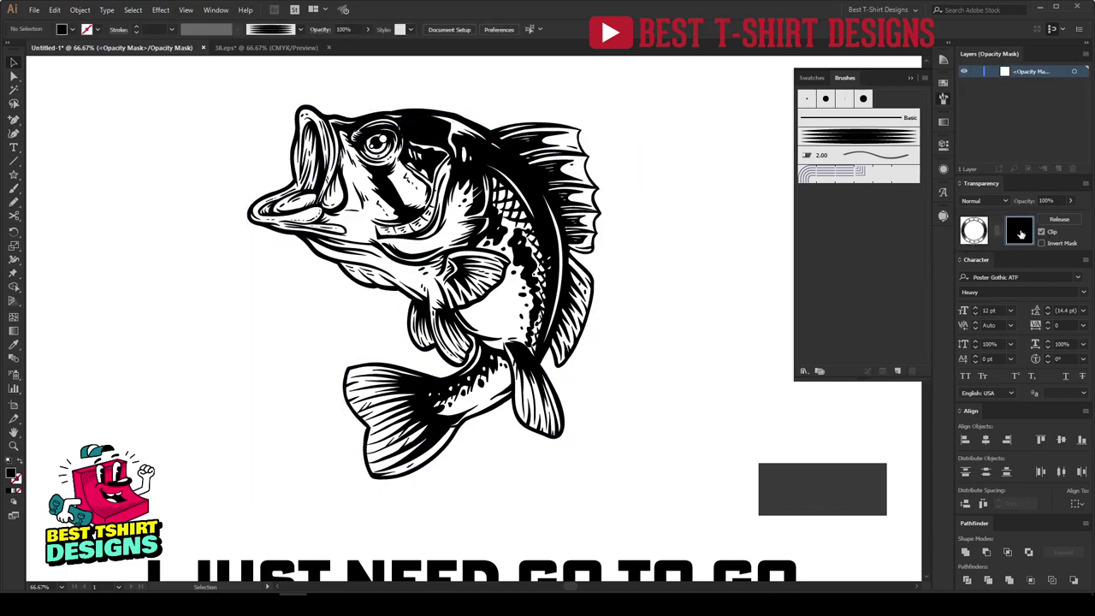
{"action": "left_click", "coordinate": [1041, 232]}
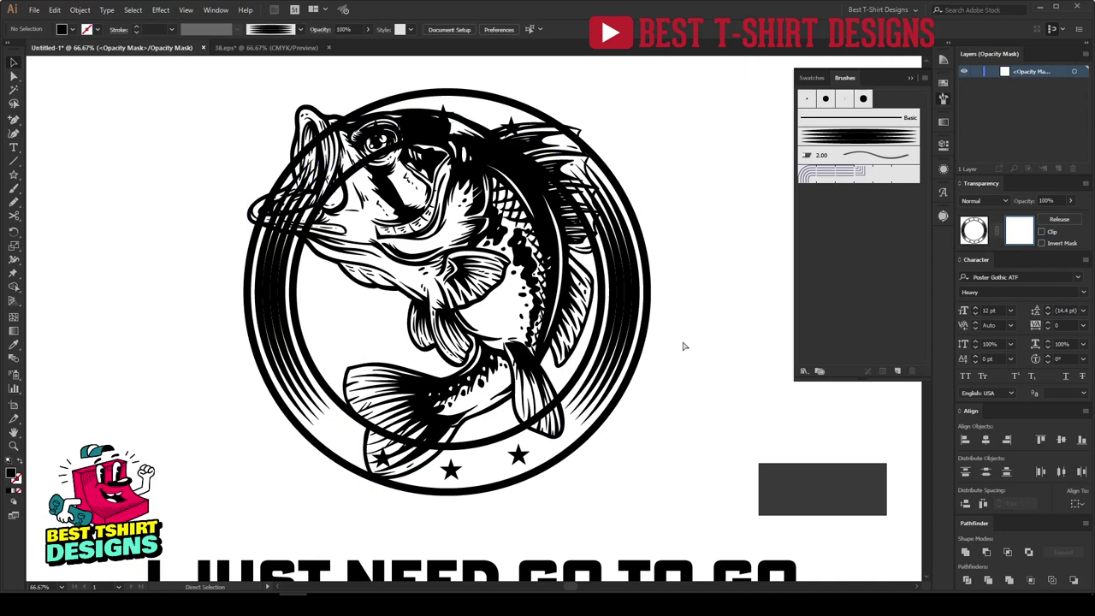
{"action": "key", "text": "ctrl+f"}
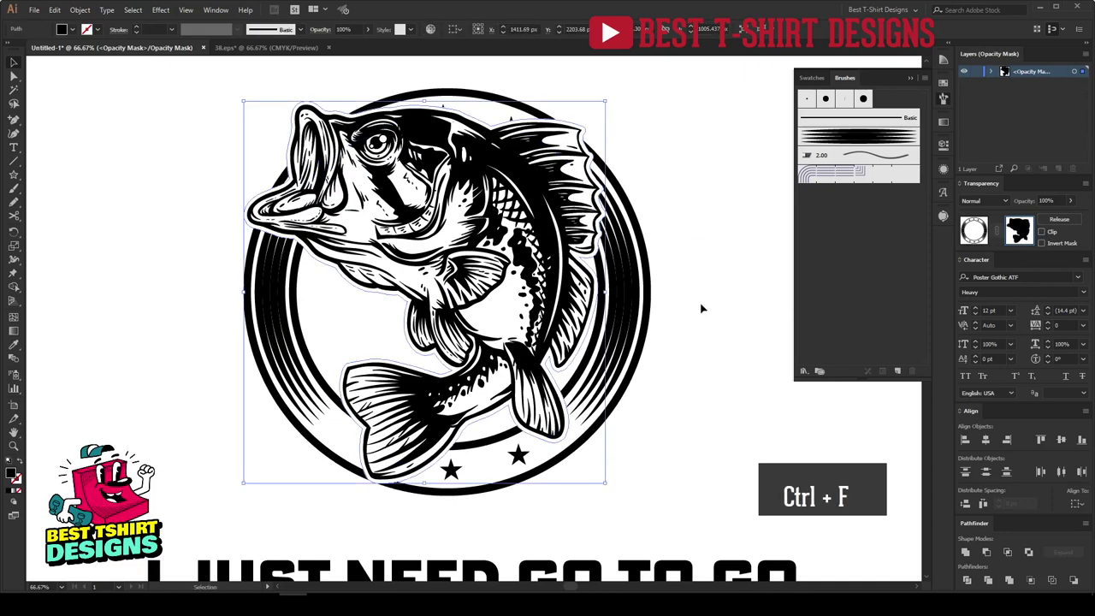
{"action": "left_click", "coordinate": [701, 308]}
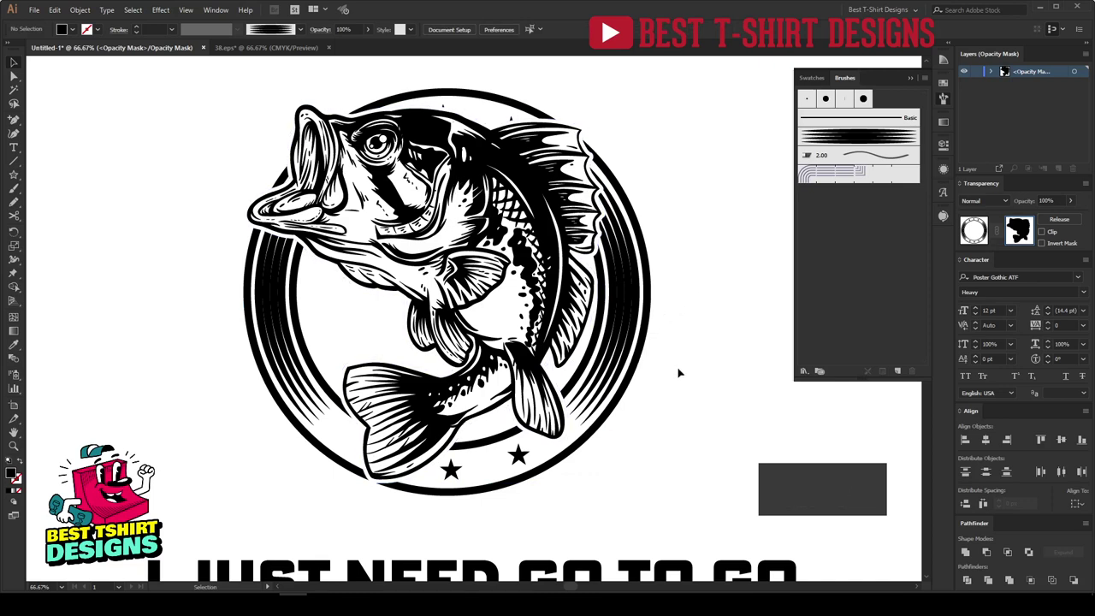
Erase the tail and lower-fin area of the silhouette in the badge's mask with the Eraser and return to the artwork
{"action": "left_click", "coordinate": [394, 425]}
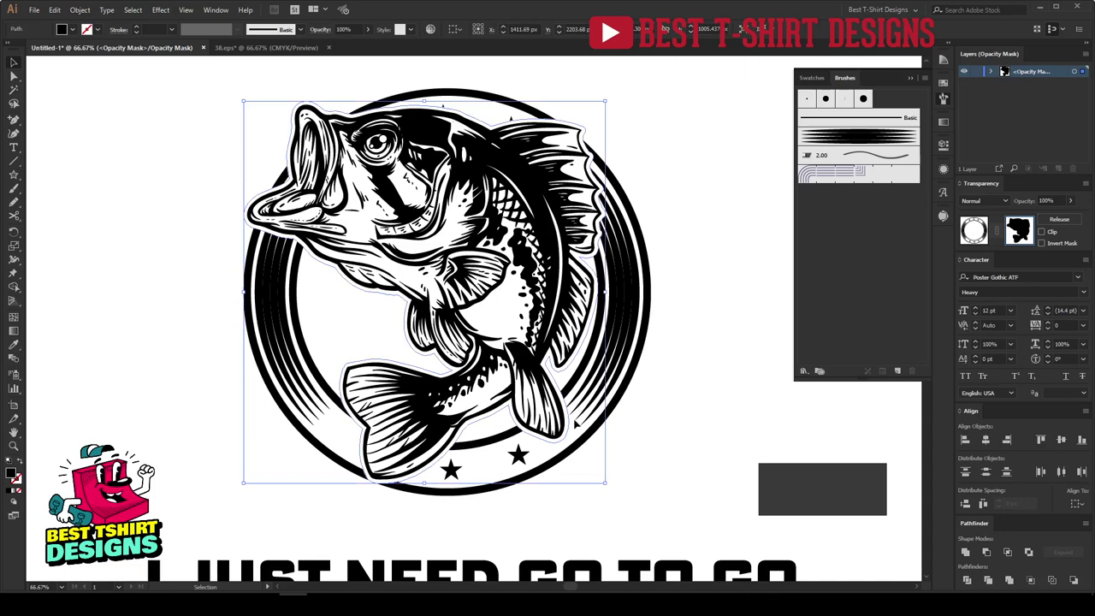
{"action": "key", "text": "shift+e"}
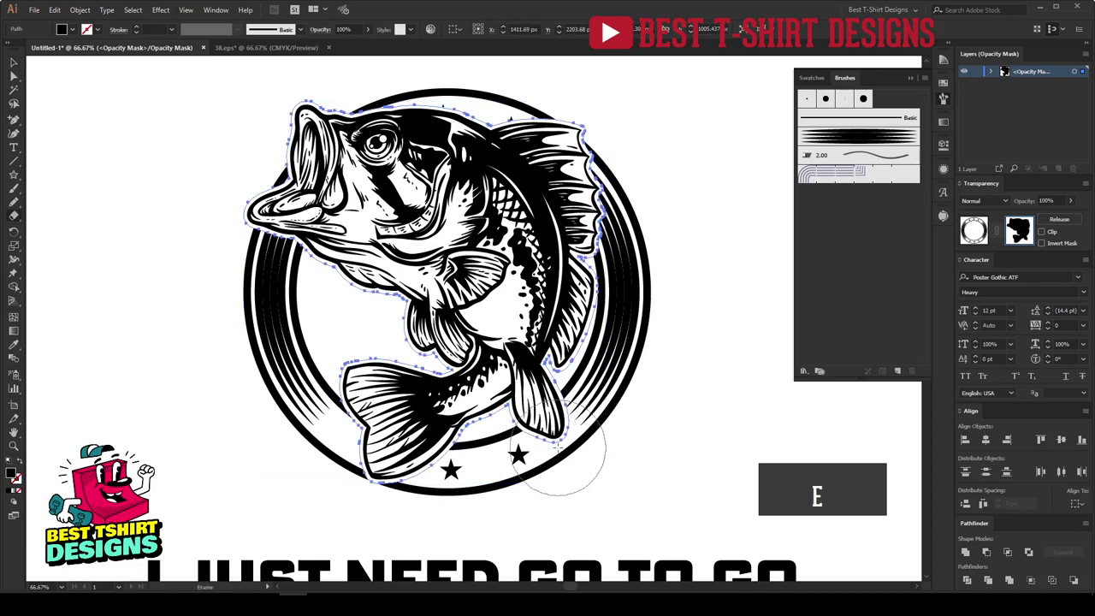
{"action": "mouse_move", "coordinate": [572, 422]}
{"action": "left_mouse_down"}
{"action": "mouse_move", "coordinate": [525, 453]}
{"action": "mouse_move", "coordinate": [501, 489]}
{"action": "mouse_move", "coordinate": [377, 452]}
{"action": "mouse_move", "coordinate": [278, 372]}
{"action": "left_mouse_up"}
{"action": "key", "text": "ctrl+z"}
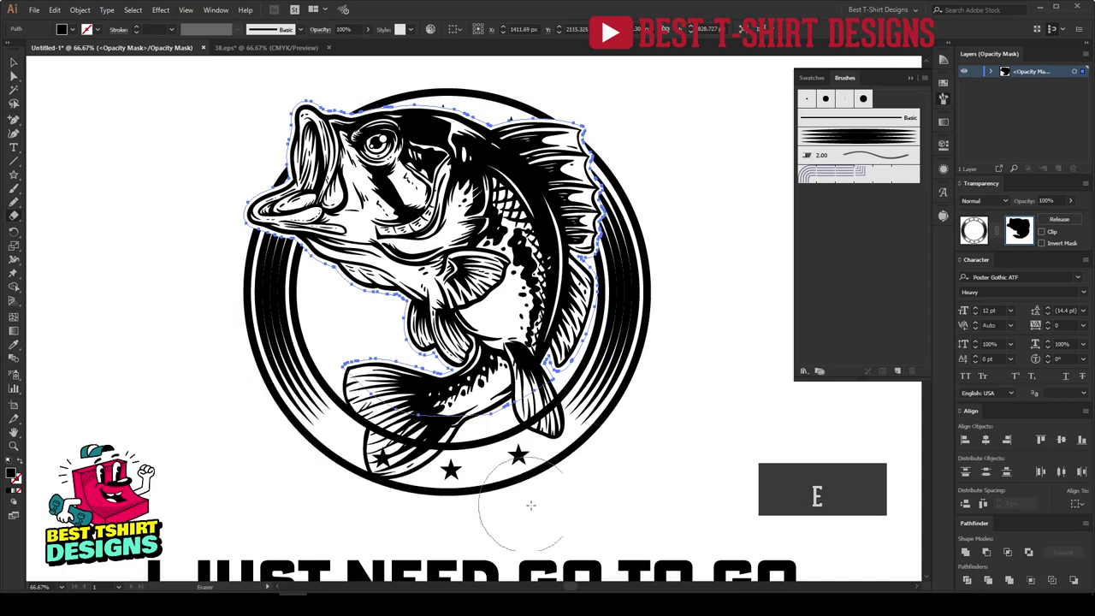
{"action": "key", "text": "v"}
{"action": "left_click", "coordinate": [643, 467]}
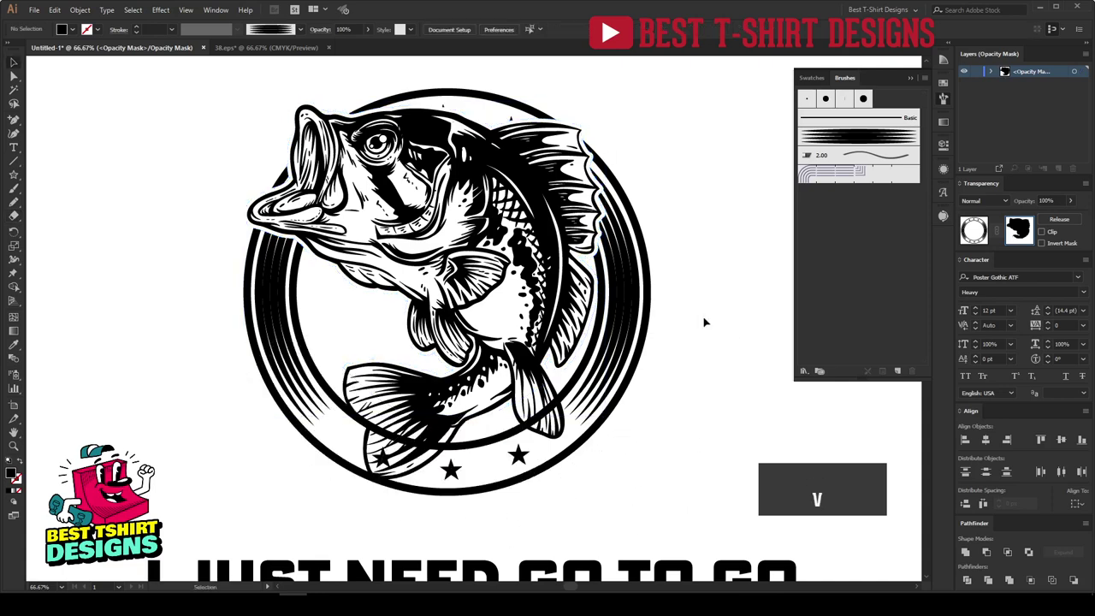
{"action": "left_click", "coordinate": [974, 229]}
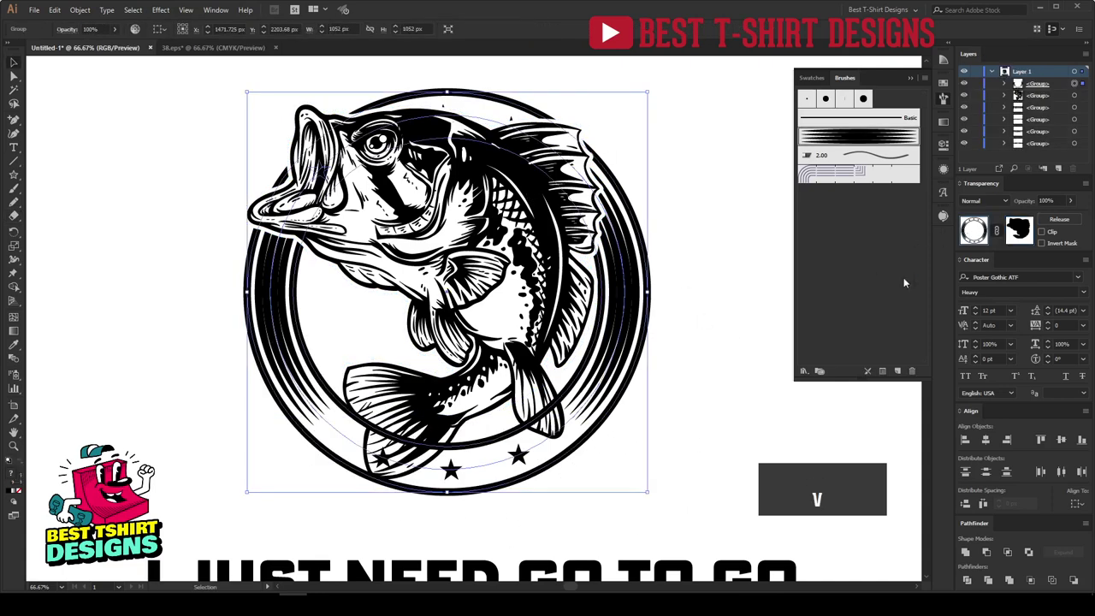
{"action": "left_click", "coordinate": [709, 353]}
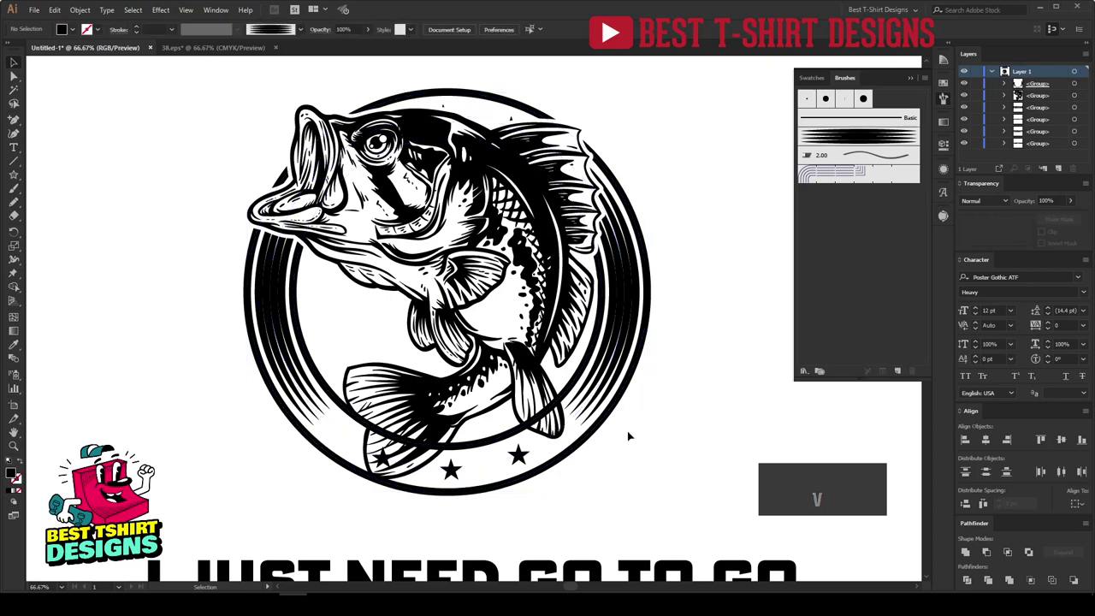
Isolate the badge group and expand its inner ring's stroke into a filled shape
{"action": "scroll", "coordinate": [466, 488], "scroll_direction": "up", "scroll_amount": 2}
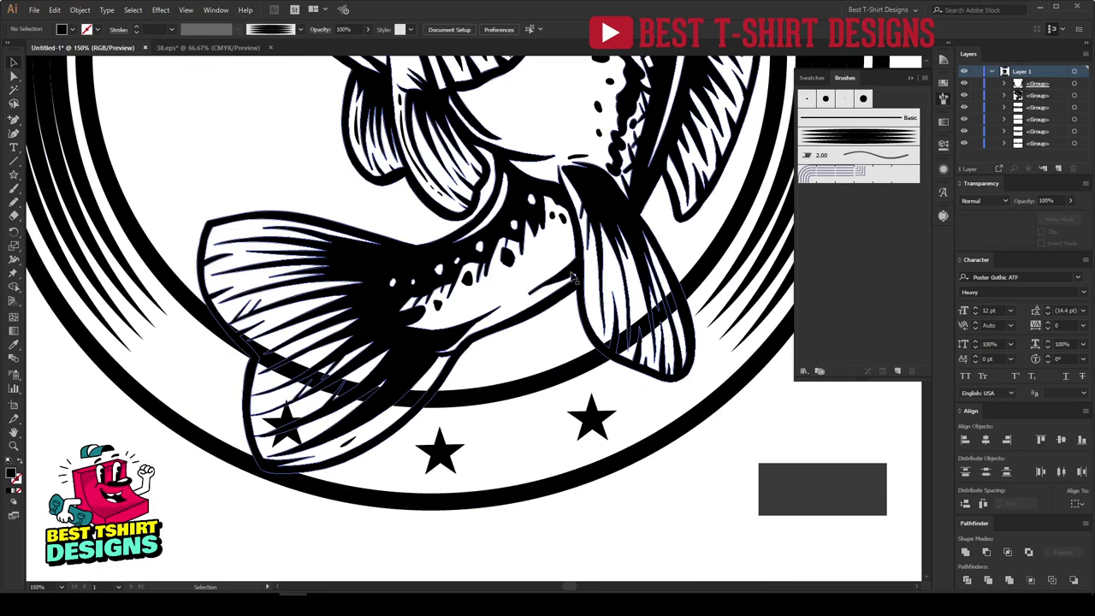
{"action": "scroll", "coordinate": [573, 276], "scroll_direction": "down", "scroll_amount": 2}
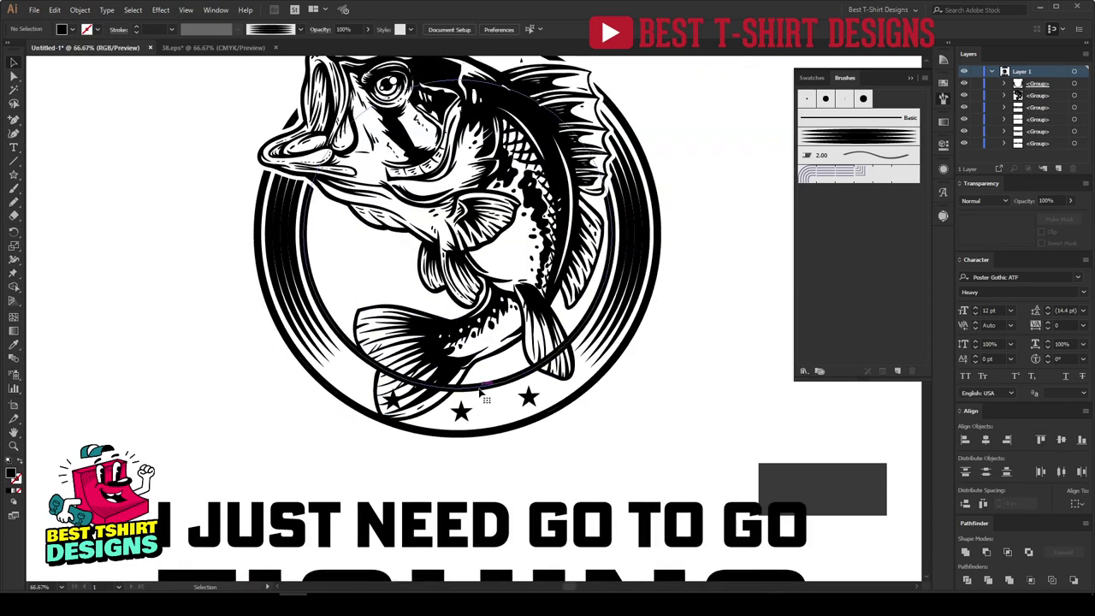
{"action": "left_click", "coordinate": [481, 391]}
{"action": "double_click", "coordinate": [481, 389]}
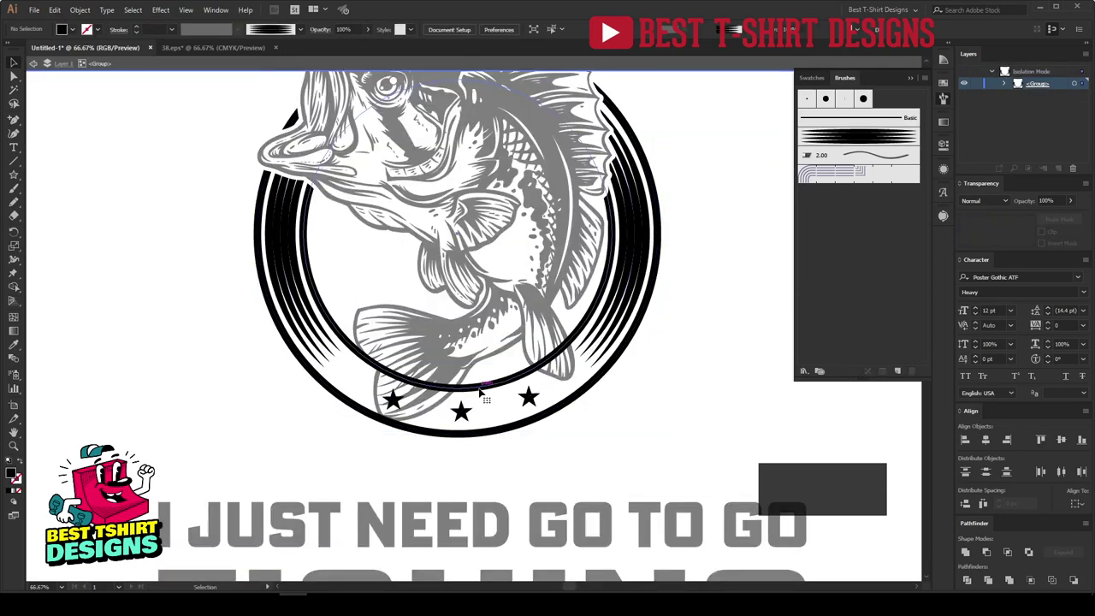
{"action": "left_click", "coordinate": [483, 389]}
{"action": "scroll", "coordinate": [512, 377], "scroll_direction": "up", "scroll_amount": 2}
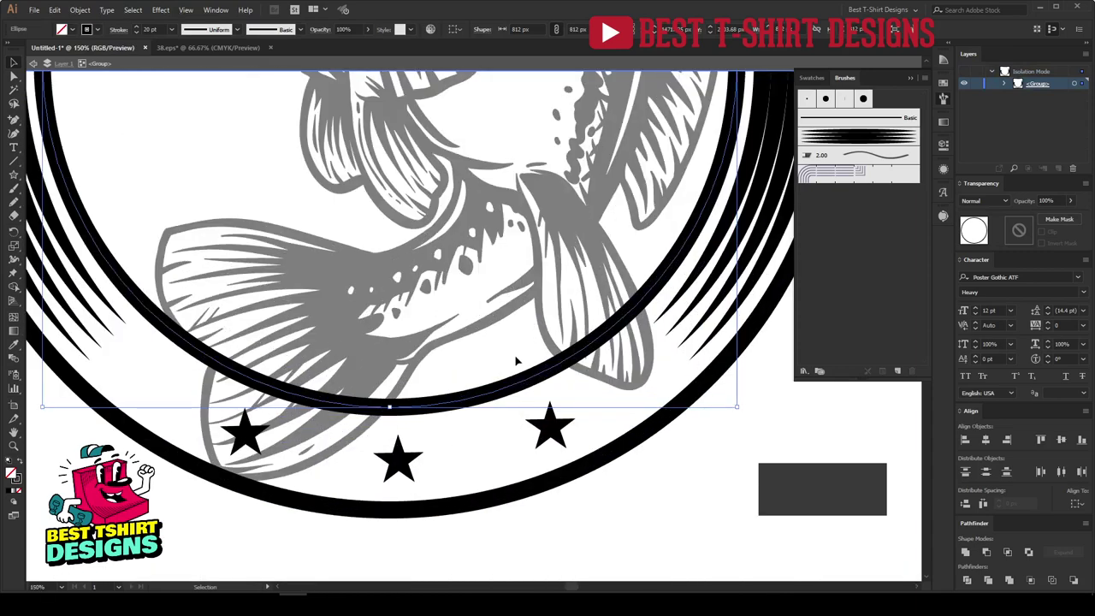
{"action": "left_click", "coordinate": [89, 11]}
{"action": "left_click", "coordinate": [118, 131]}
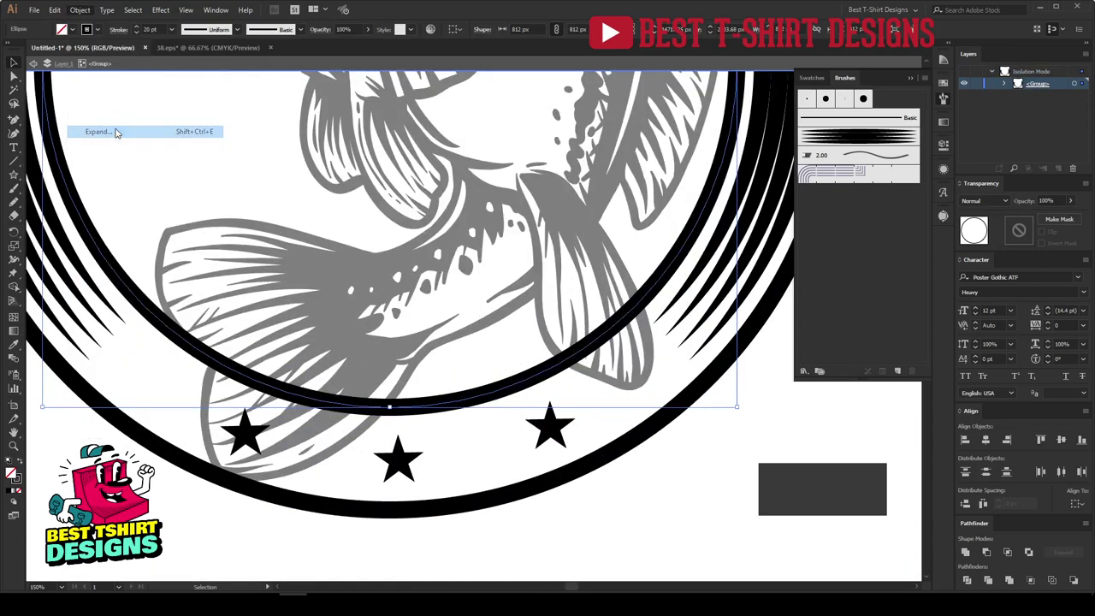
{"action": "left_click", "coordinate": [529, 366]}
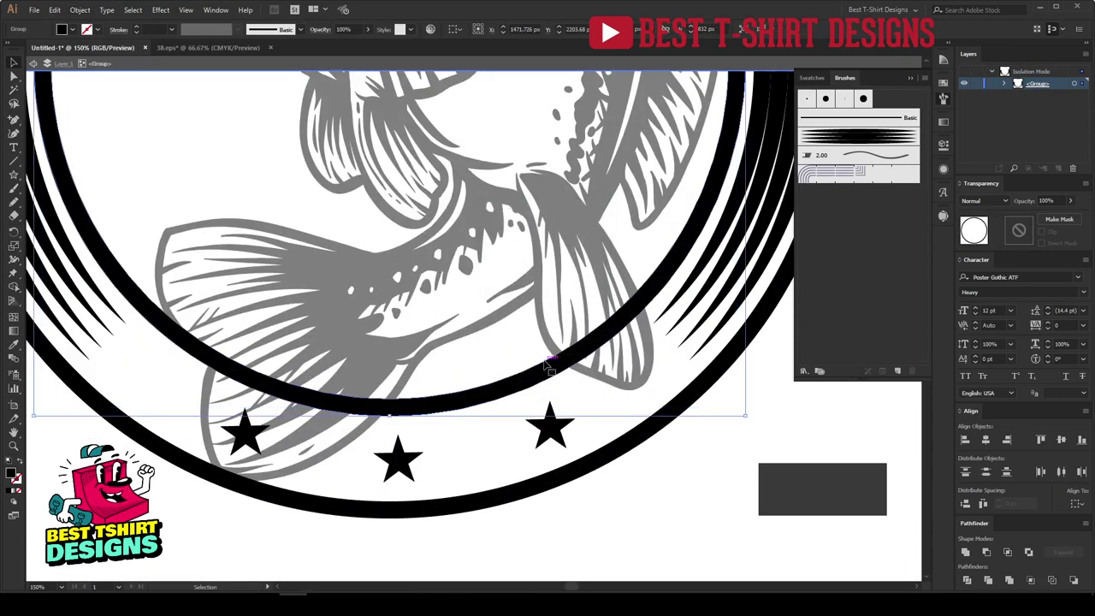
Offset the expanded inner ring by 10 px with Round joins, cut the offset copy to the clipboard and leave group isolation
{"action": "key", "text": "ctrl+alt+f"}
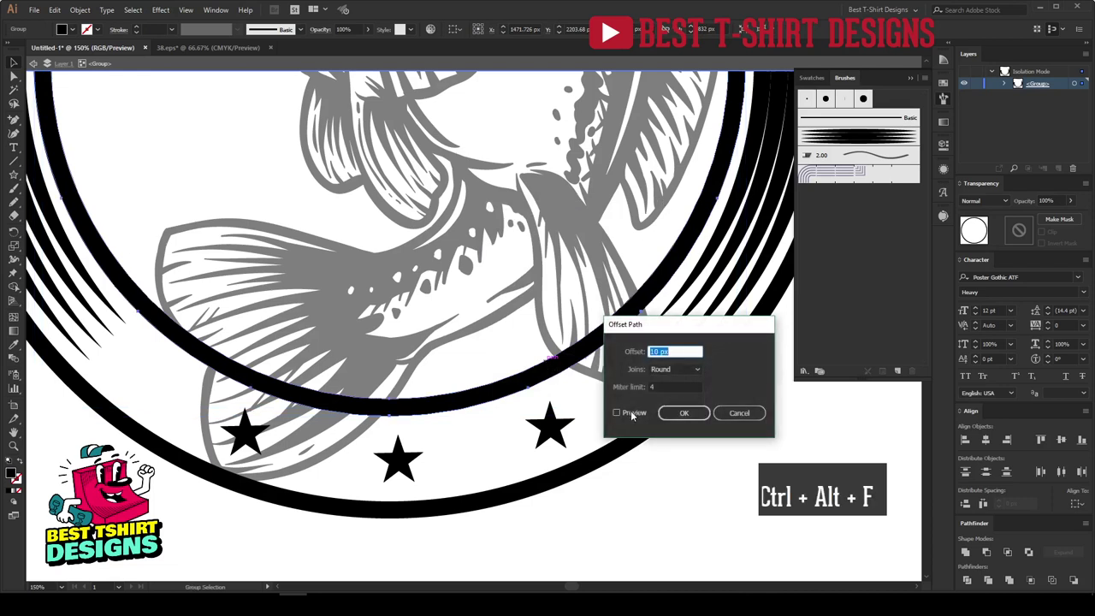
{"action": "left_click", "coordinate": [617, 413]}
{"action": "left_click", "coordinate": [689, 413]}
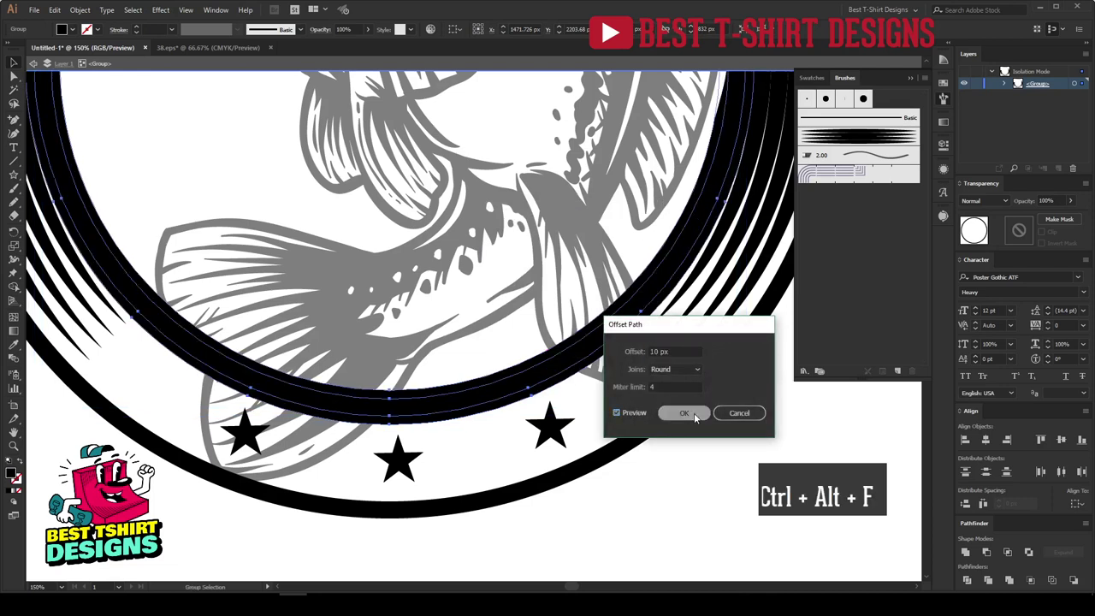
{"action": "key", "text": "ctrl+x"}
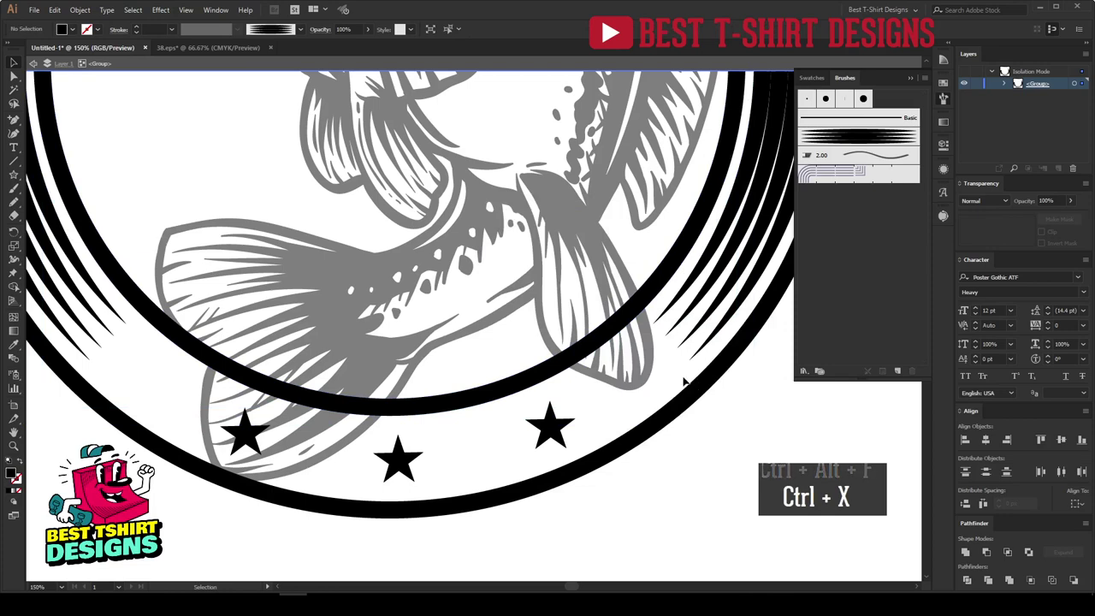
{"action": "double_click", "coordinate": [677, 381]}
Add a non-clipping opacity mask to the bass group and paste the offset ring in place inside it
{"action": "scroll", "coordinate": [469, 359], "scroll_direction": "down", "scroll_amount": 1}
{"action": "scroll", "coordinate": [469, 359], "scroll_direction": "down", "scroll_amount": 1}
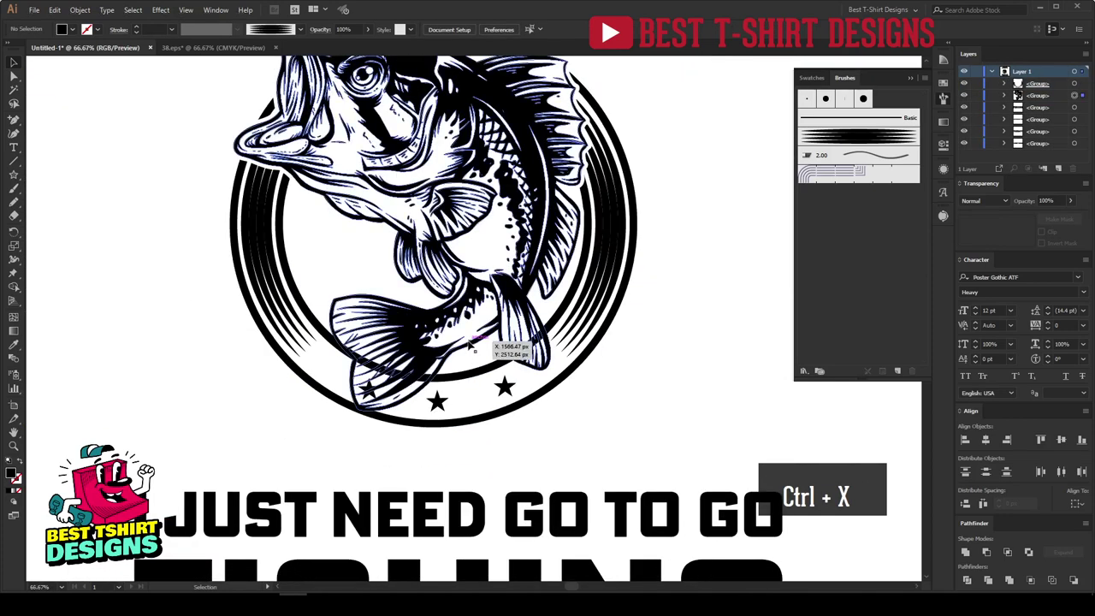
{"action": "left_click", "coordinate": [470, 351]}
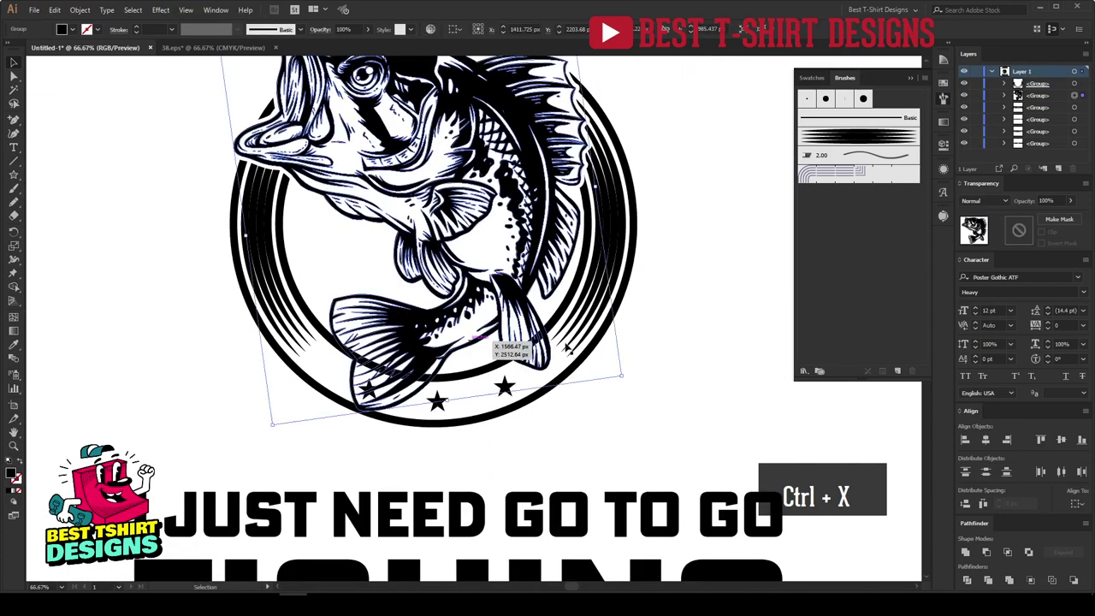
{"action": "left_click", "coordinate": [1019, 231]}
{"action": "left_click", "coordinate": [1019, 231]}
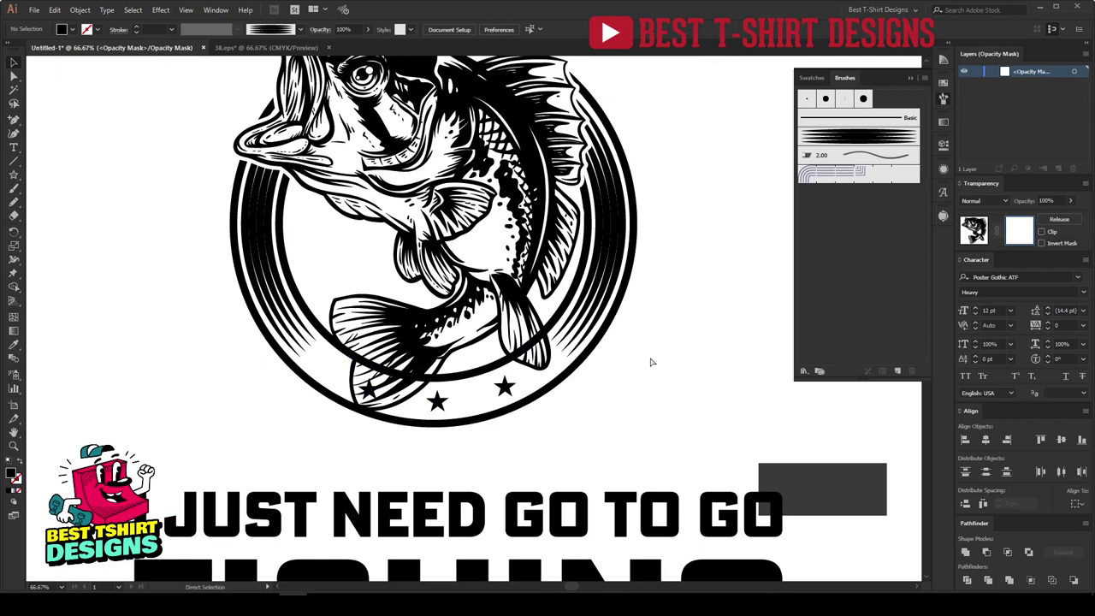
{"action": "key", "text": "ctrl+f"}
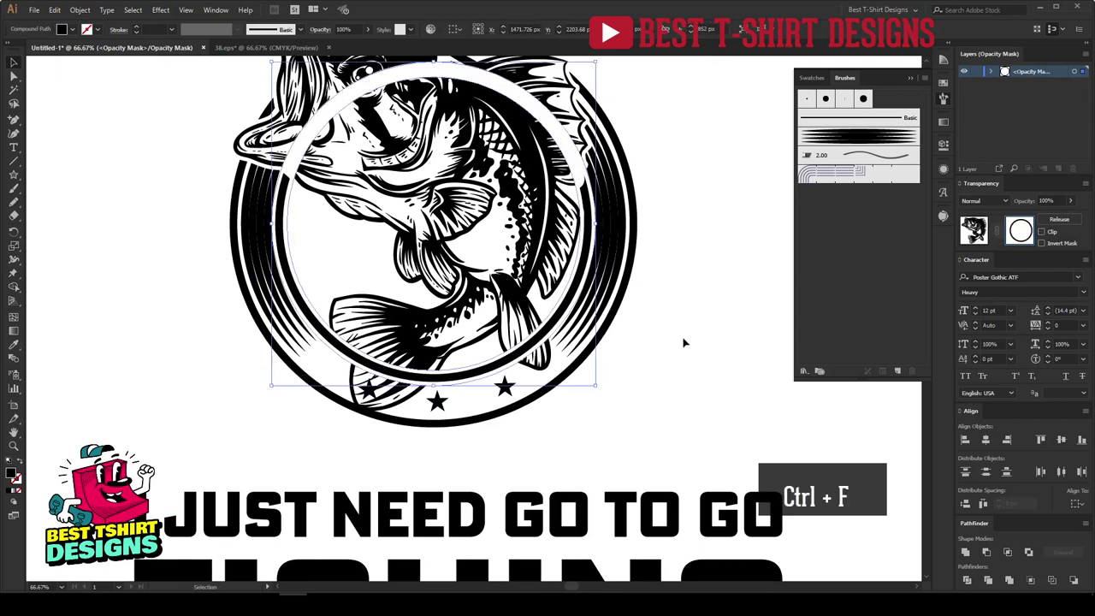
{"action": "scroll", "coordinate": [684, 343], "scroll_direction": "up", "scroll_amount": 2}
{"action": "left_click", "coordinate": [664, 324]}
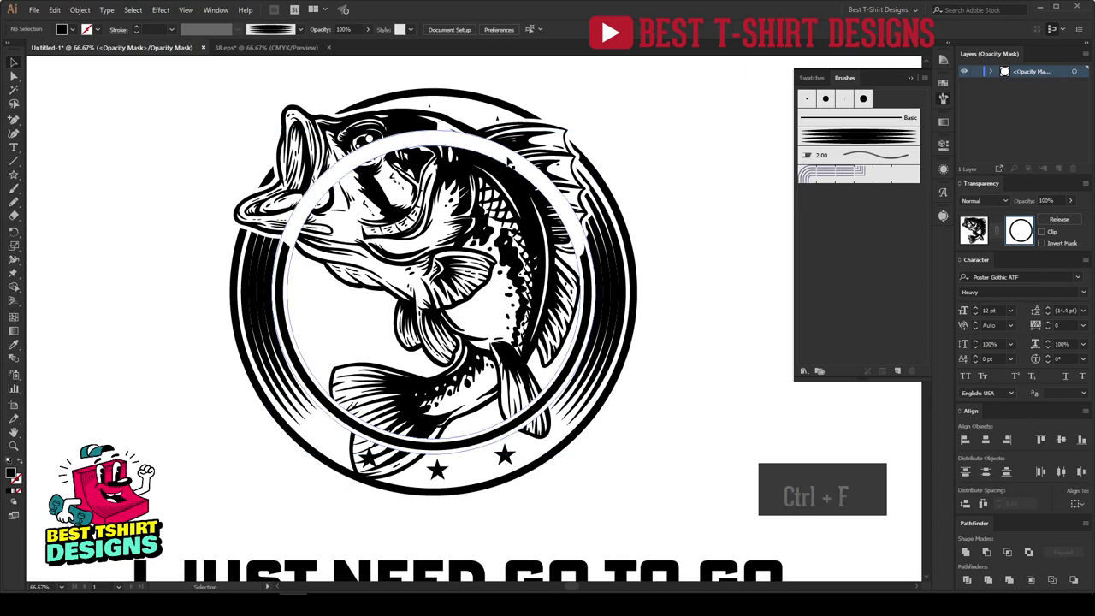
Erase the upper half of the ring in the bass's mask, keeping only the arc across the tail and lower fins
{"action": "left_click", "coordinate": [508, 159]}
{"action": "key", "text": "ctrl+shift+a"}
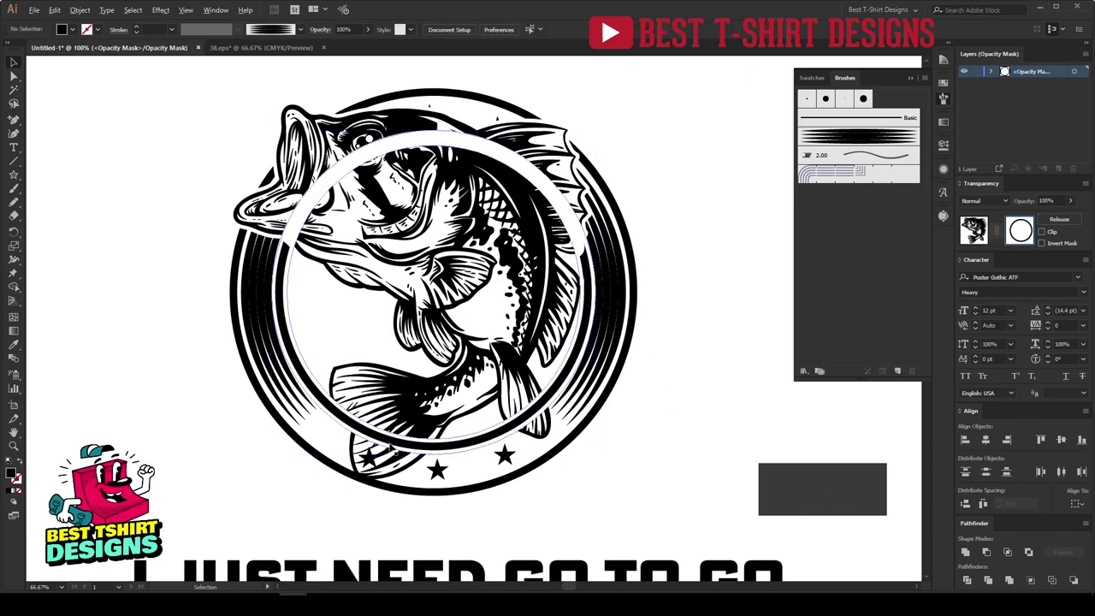
{"action": "scroll", "coordinate": [388, 442], "scroll_direction": "up", "scroll_amount": 2}
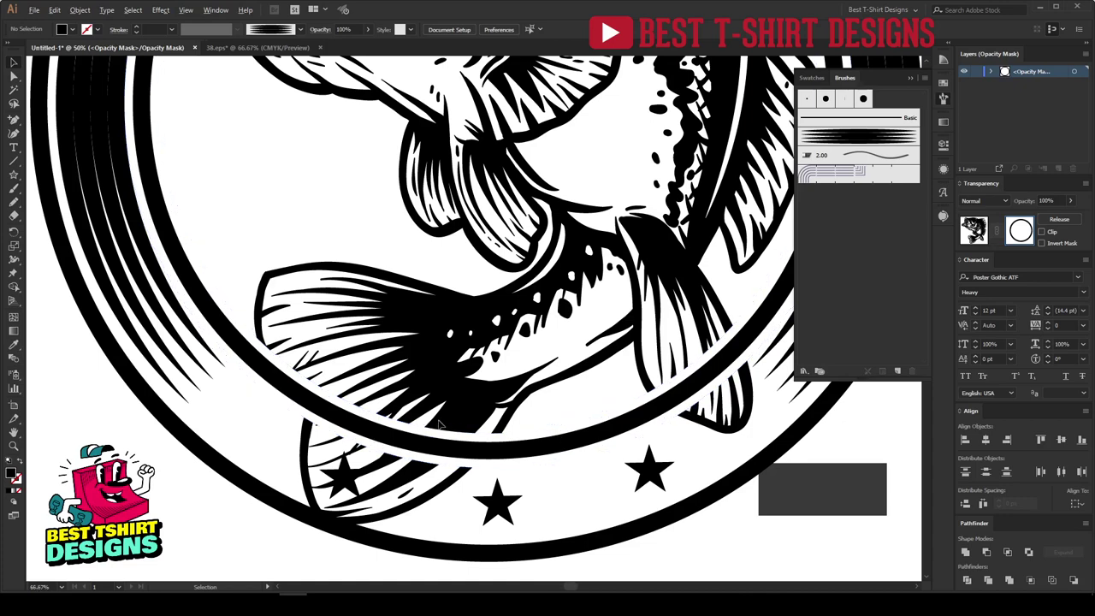
{"action": "scroll", "coordinate": [429, 423], "scroll_direction": "down", "scroll_amount": 3}
{"action": "left_click", "coordinate": [530, 417]}
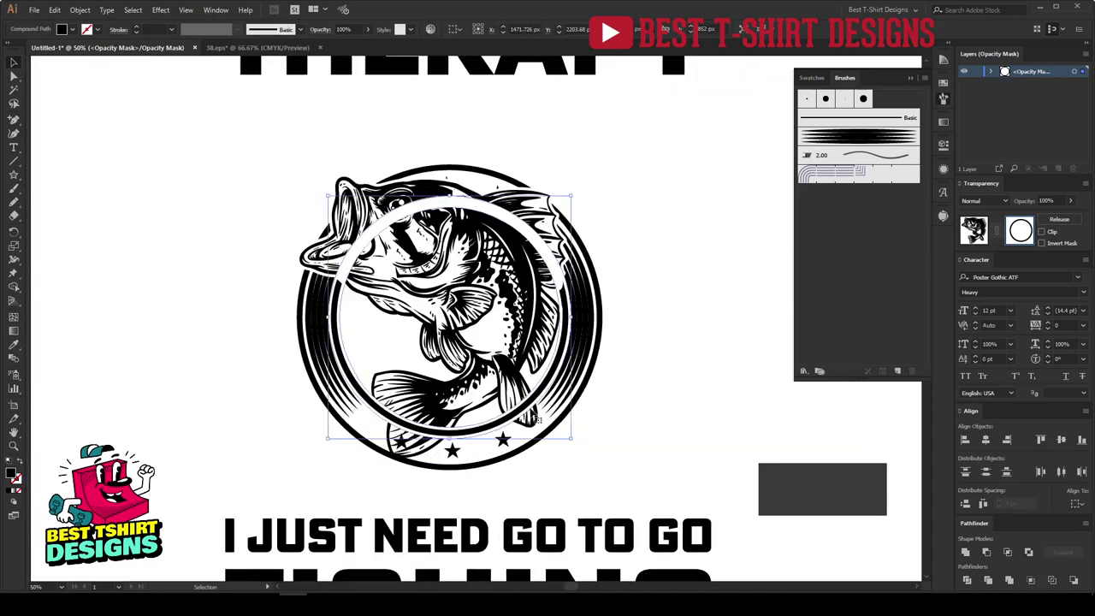
{"action": "key", "text": "e"}
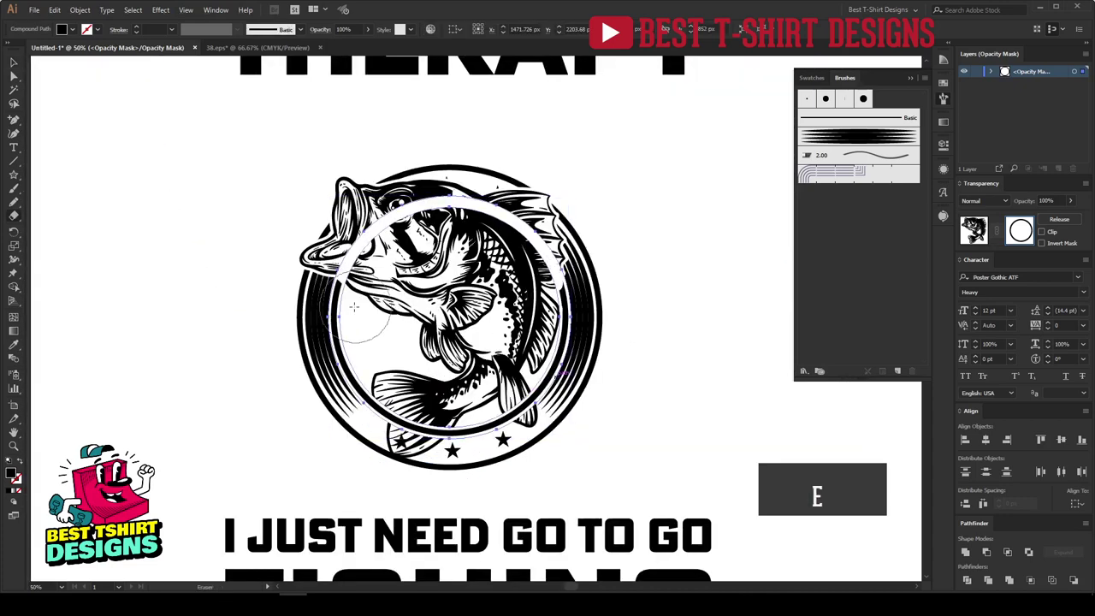
{"action": "mouse_move", "coordinate": [323, 346]}
{"action": "left_mouse_down"}
{"action": "mouse_move", "coordinate": [344, 268]}
{"action": "mouse_move", "coordinate": [465, 183]}
{"action": "mouse_move", "coordinate": [581, 251]}
{"action": "mouse_move", "coordinate": [607, 334]}
{"action": "left_mouse_up"}
Enlarge the Eraser and trim the mask arc's right end back to the fin beside the tail
{"action": "key", "text": "ctrl+plus"}
{"action": "key", "text": "ctrl+plus"}
{"action": "key", "text": "ctrl+plus"}
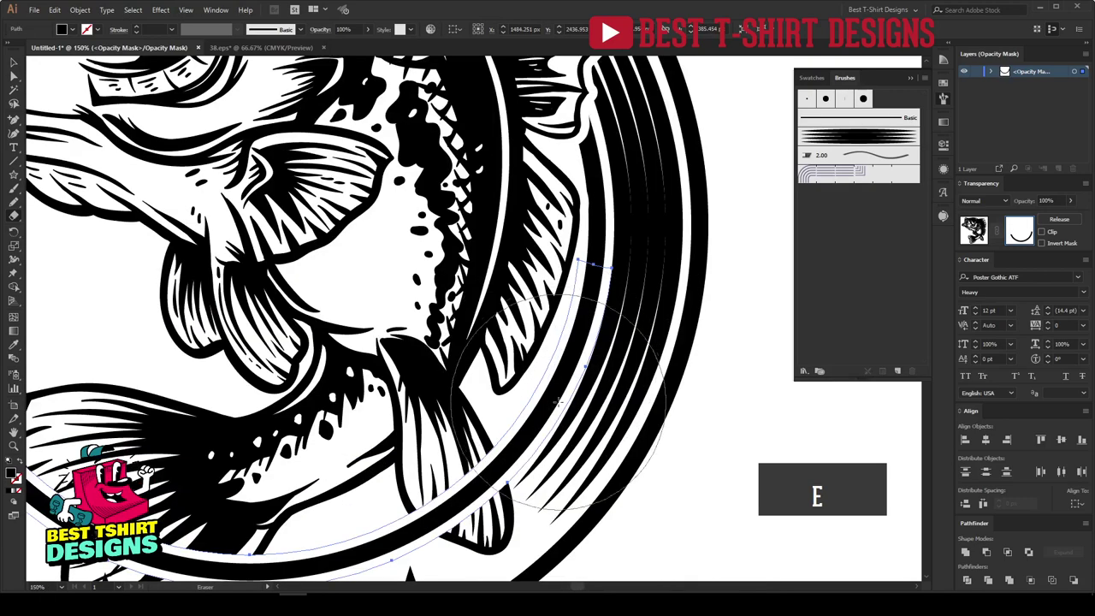
{"action": "key", "text": "bracketright"}
{"action": "key", "text": "bracketright"}
{"action": "key", "text": "bracketright"}
{"action": "left_click_drag", "start_coordinate": [606, 181], "coordinate": [620, 201]}
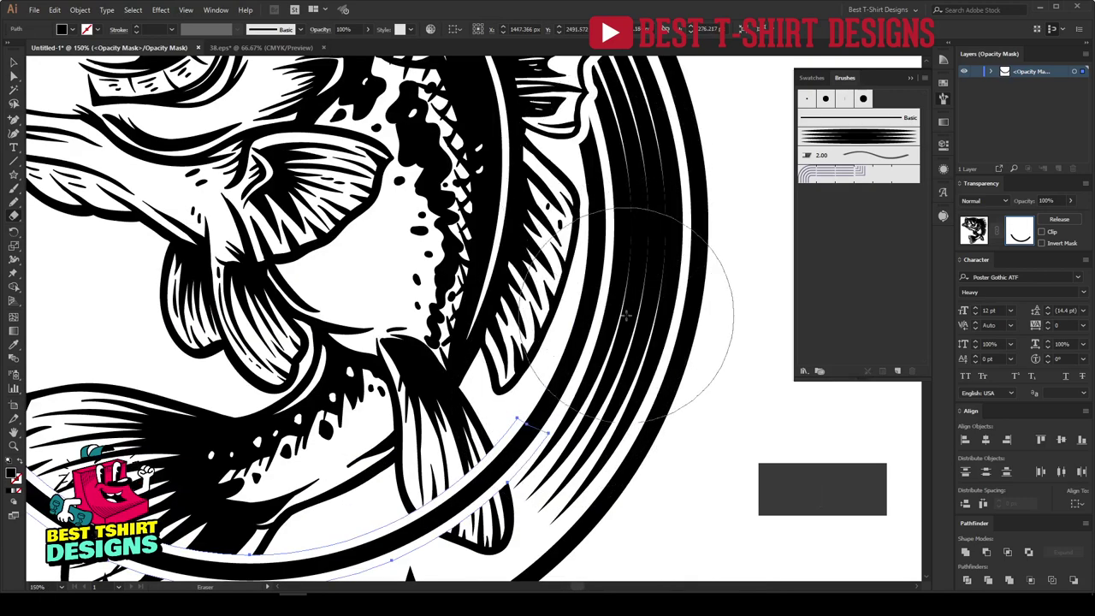
{"action": "key", "text": "ctrl+minus"}
{"action": "key", "text": "ctrl+minus"}
{"action": "key", "text": "ctrl+minus"}
{"action": "key", "text": "v"}
{"action": "left_click", "coordinate": [646, 347]}
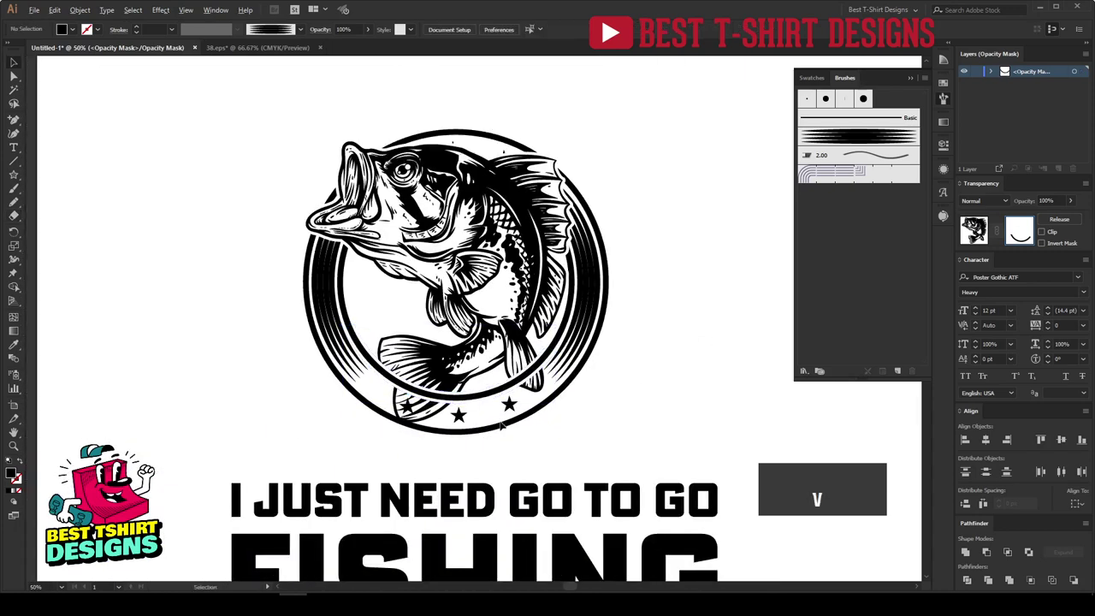
Hide the fin tip extending past the inner ring by drawing a black Pencil shape over it in the bass's mask
{"action": "key", "text": "ctrl+plus"}
{"action": "key", "text": "ctrl+plus"}
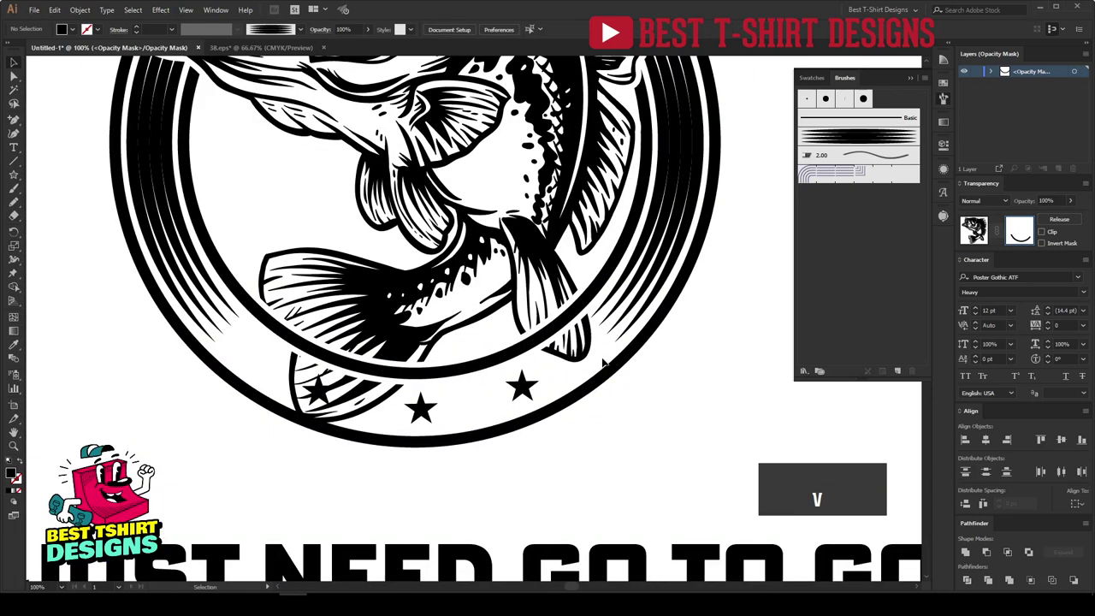
{"action": "key", "text": "n"}
{"action": "scroll", "coordinate": [545, 395], "scroll_direction": "up", "scroll_amount": 1}
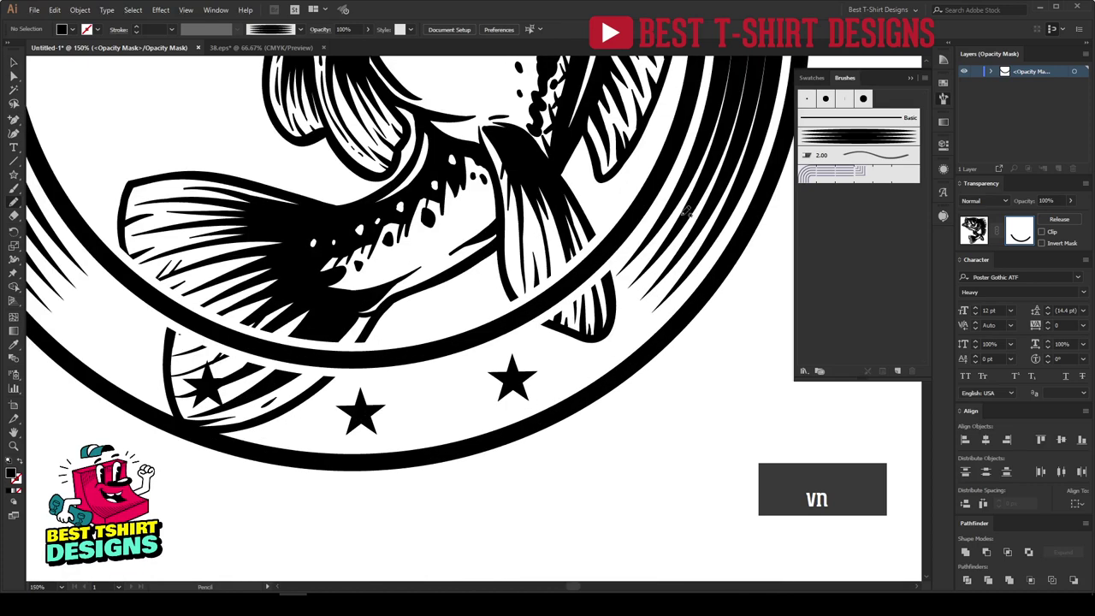
{"action": "left_click", "coordinate": [74, 32]}
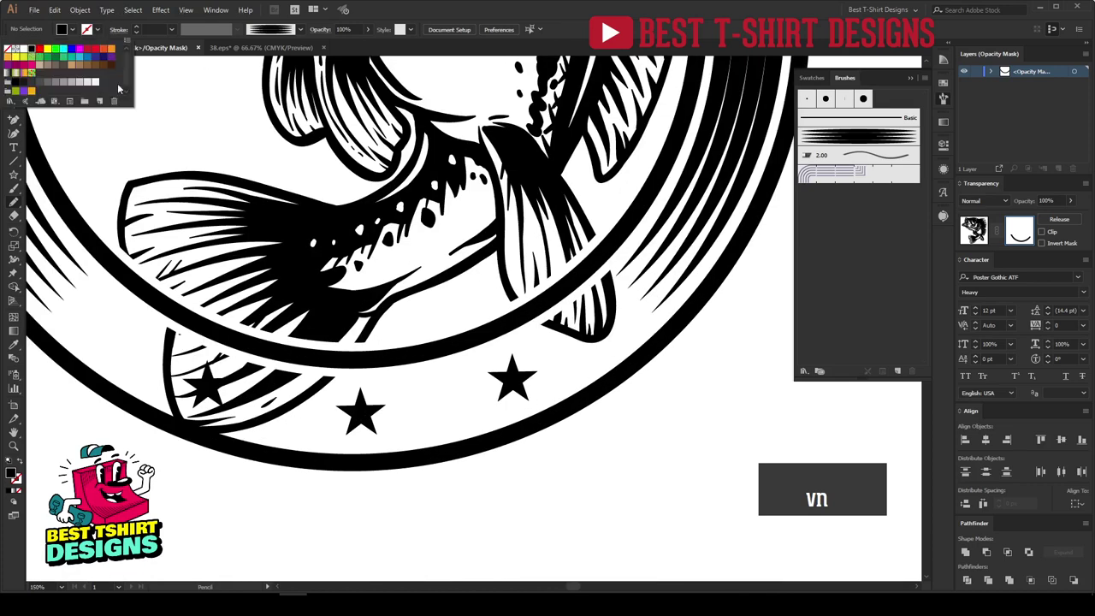
{"action": "left_click", "coordinate": [248, 120]}
{"action": "mouse_move", "coordinate": [558, 353]}
{"action": "left_mouse_down"}
{"action": "mouse_move", "coordinate": [549, 302]}
{"action": "mouse_move", "coordinate": [621, 268]}
{"action": "mouse_move", "coordinate": [585, 373]}
{"action": "left_mouse_up"}
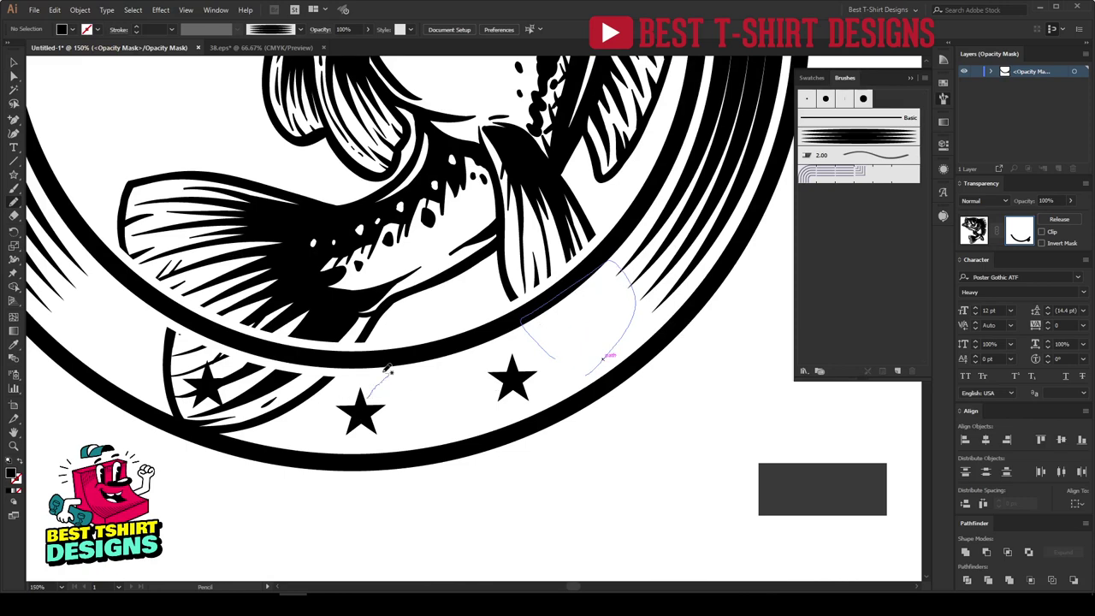
Hide the tail end below the inner ring with another black Pencil shape in the mask, and return to the artwork
{"action": "mouse_move", "coordinate": [388, 369]}
{"action": "left_mouse_down"}
{"action": "mouse_move", "coordinate": [178, 308]}
{"action": "mouse_move", "coordinate": [141, 372]}
{"action": "mouse_move", "coordinate": [366, 477]}
{"action": "left_mouse_up"}
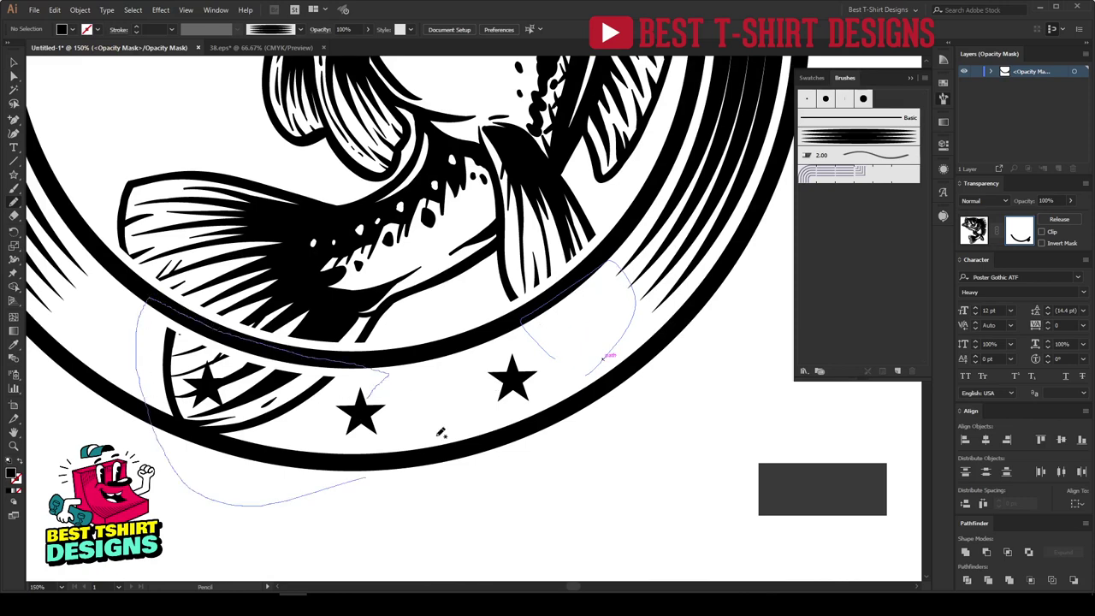
{"action": "key", "text": "ctrl+minus"}
{"action": "key", "text": "ctrl+minus"}
{"action": "key", "text": "v"}
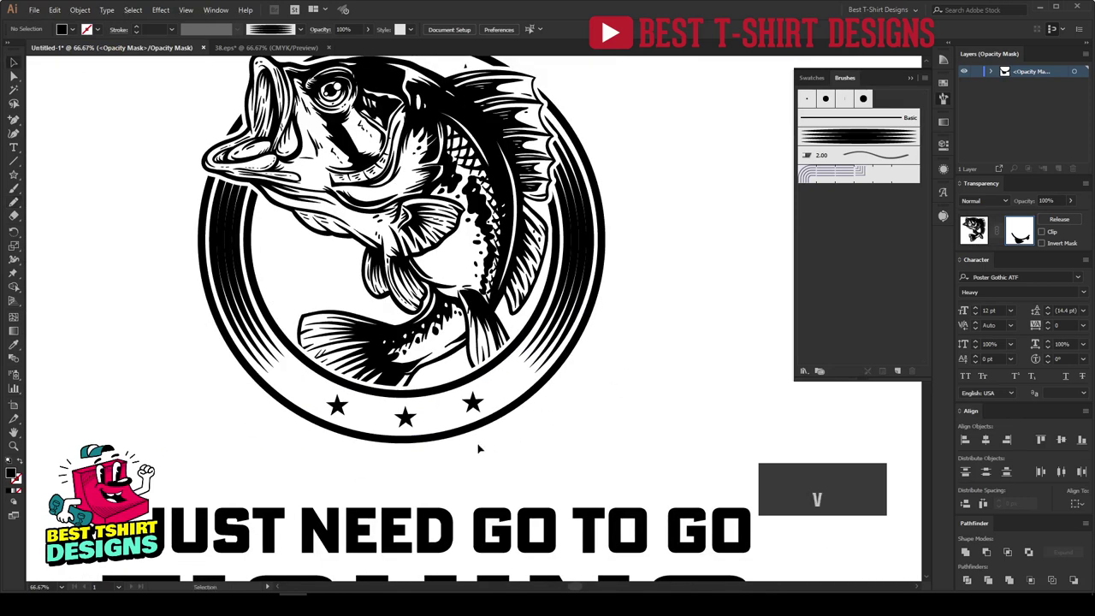
{"action": "key", "text": "ctrl+minus"}
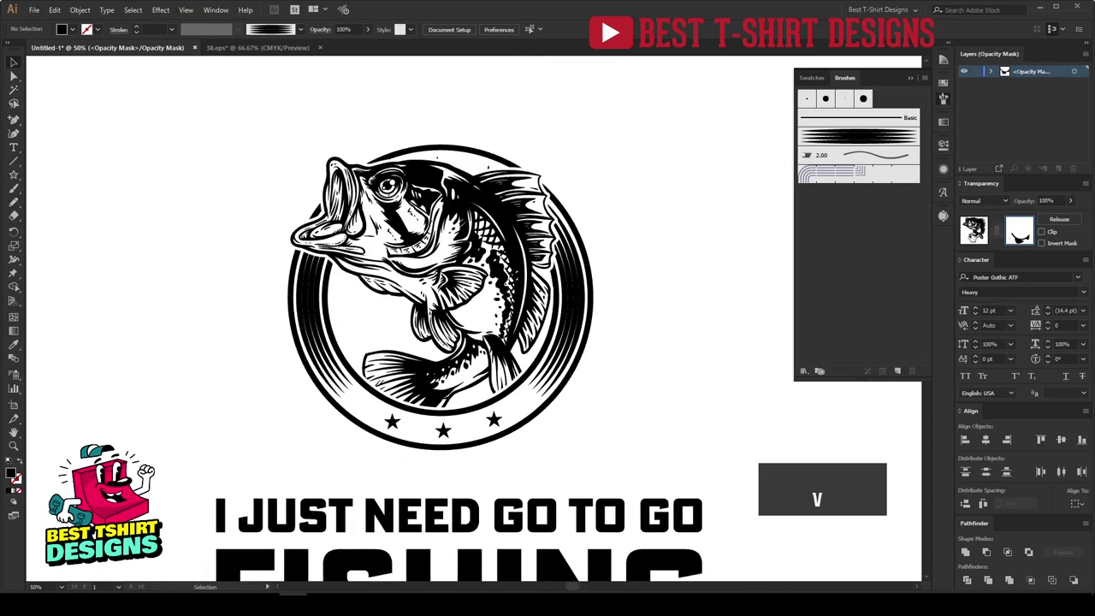
{"action": "left_click", "coordinate": [973, 229]}
{"action": "left_click", "coordinate": [684, 320]}
{"action": "scroll", "coordinate": [684, 322], "scroll_direction": "up", "scroll_amount": 1}
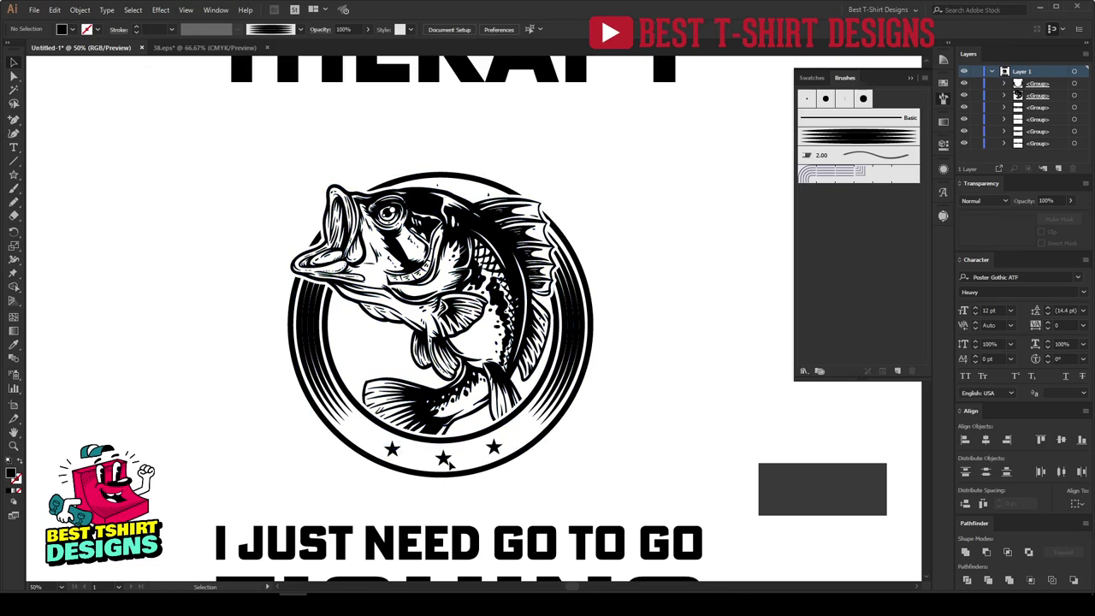
Isolate the badge group and open the star blend's opacity mask for editing with the Pencil tool
{"action": "left_click", "coordinate": [444, 462]}
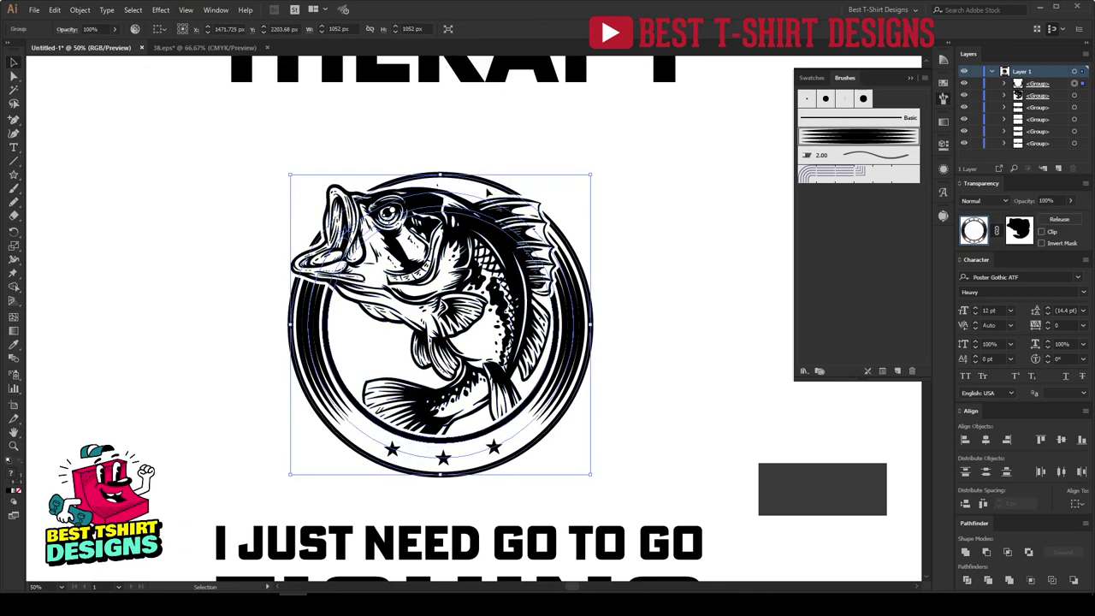
{"action": "scroll", "coordinate": [439, 152], "scroll_direction": "up", "scroll_amount": 5}
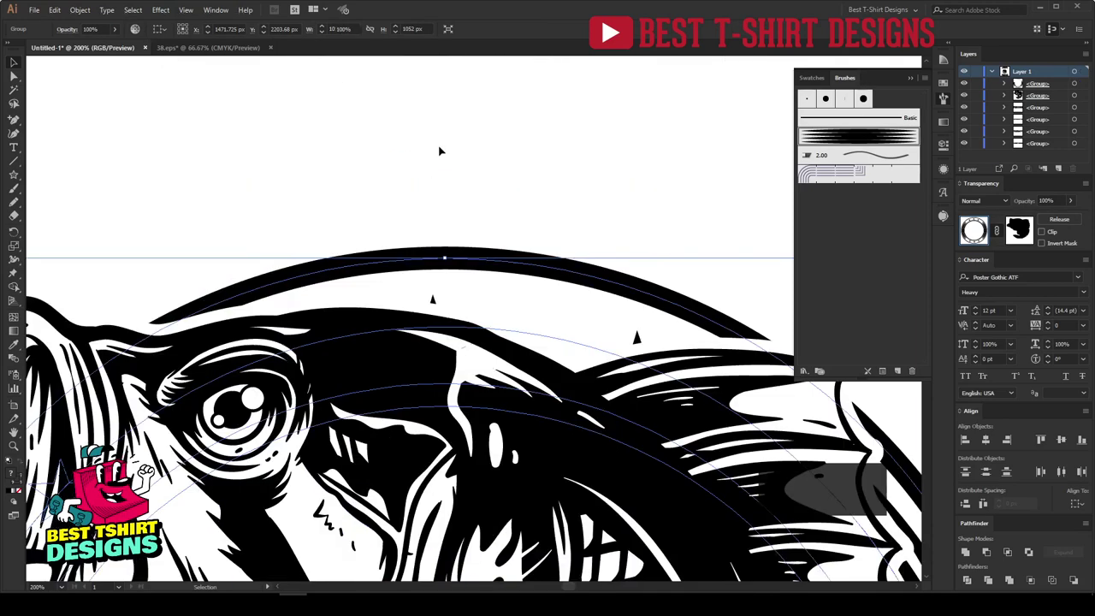
{"action": "left_click", "coordinate": [440, 151]}
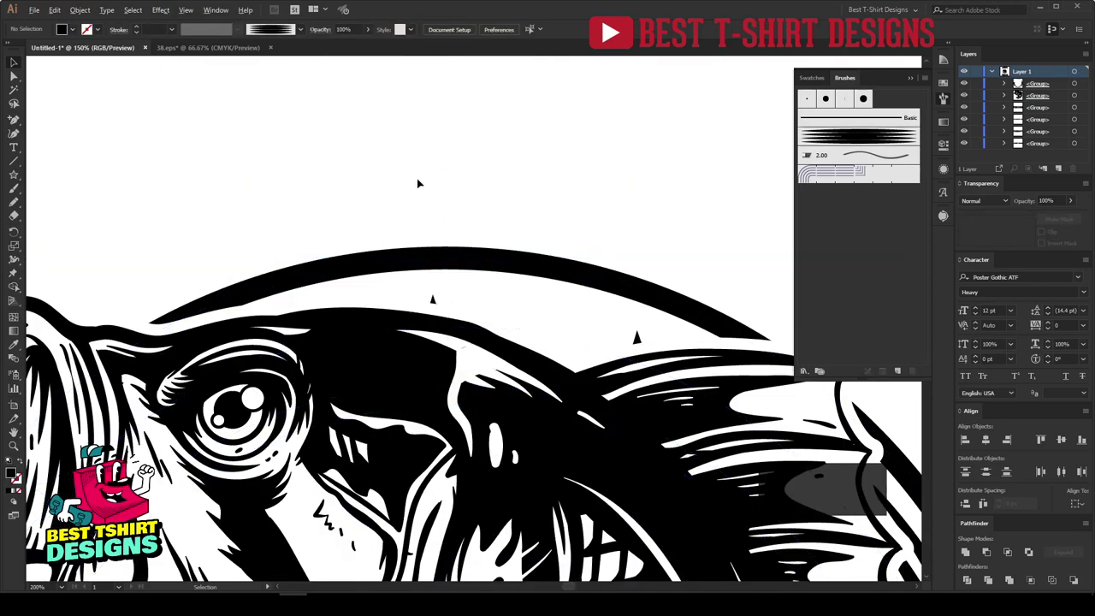
{"action": "scroll", "coordinate": [418, 180], "scroll_direction": "down", "scroll_amount": 3}
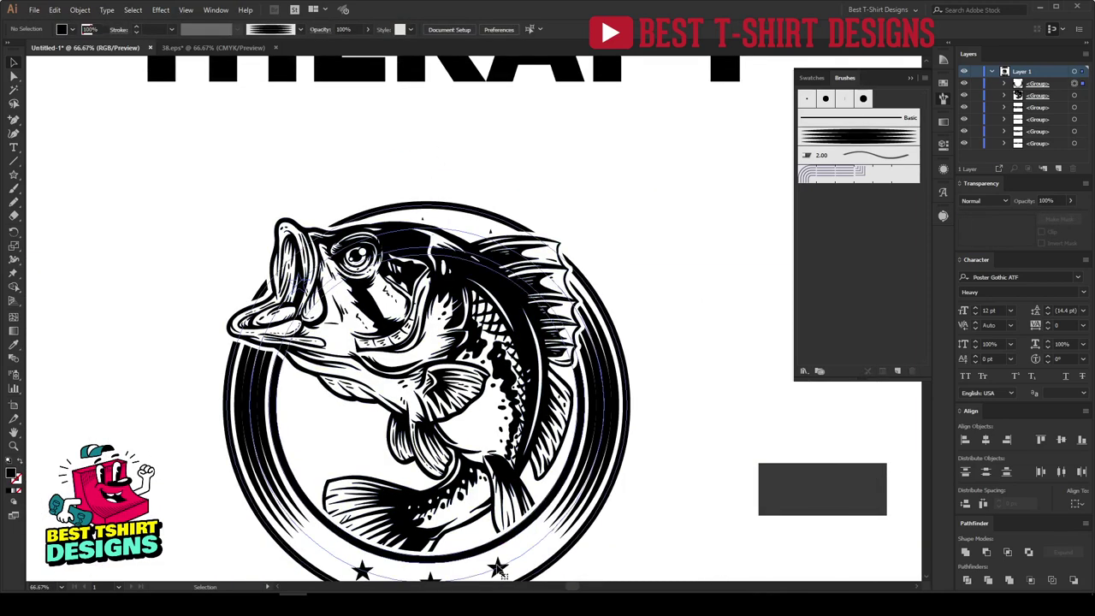
{"action": "double_click", "coordinate": [498, 568]}
{"action": "left_click", "coordinate": [500, 570]}
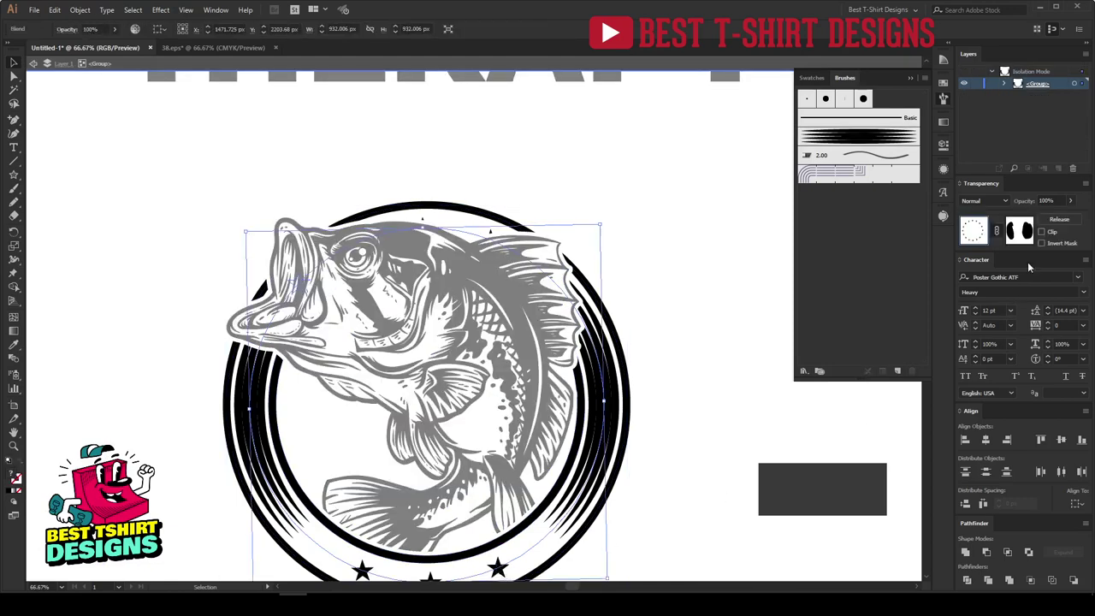
{"action": "left_click", "coordinate": [1018, 230]}
{"action": "key", "text": "n"}
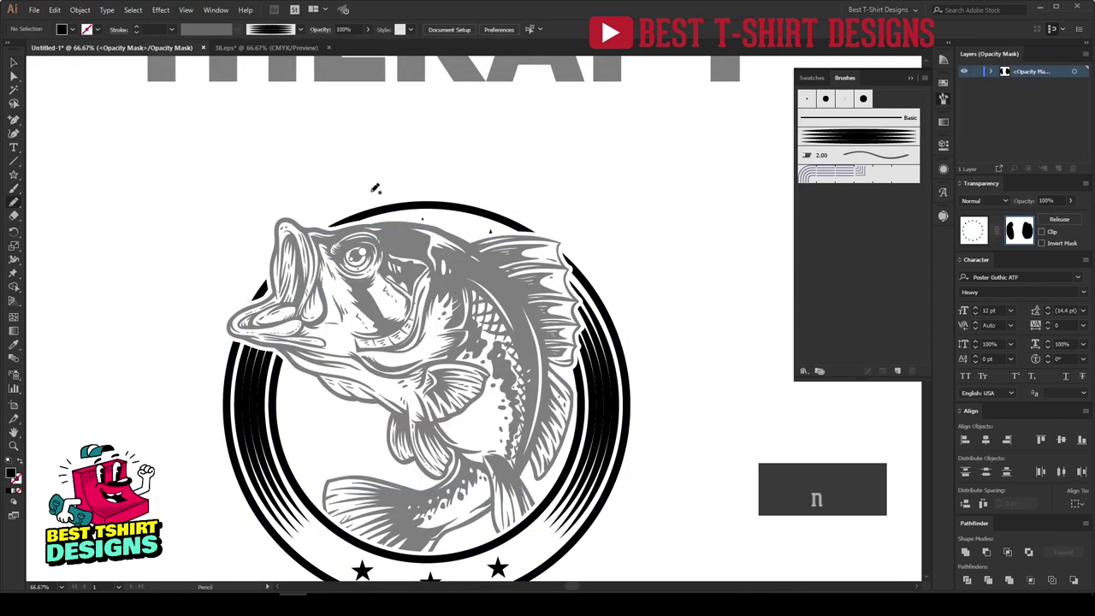
Draw a black freehand shape over the stray star tips above the bass's head, and leave the mask and group isolation
{"action": "left_click_drag", "start_coordinate": [332, 178], "coordinate": [322, 240]}
{"action": "left_click_drag", "start_coordinate": [525, 263], "coordinate": [389, 166]}
{"action": "key", "text": "v"}
{"action": "left_click", "coordinate": [976, 229]}
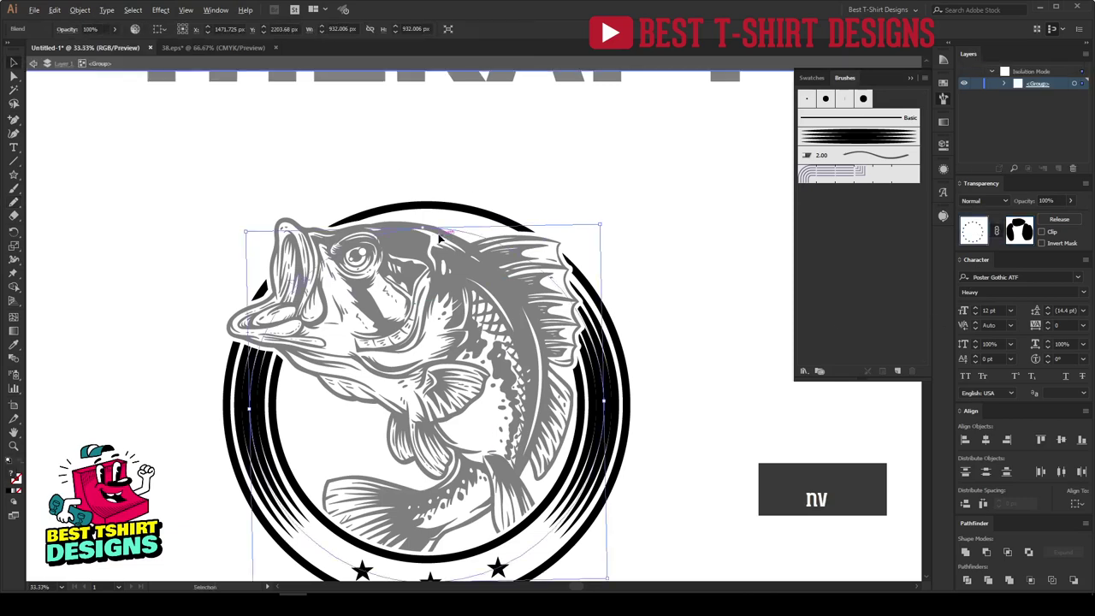
{"action": "key", "text": "ctrl+minus"}
{"action": "key", "text": "ctrl+minus"}
{"action": "left_click", "coordinate": [577, 300]}
{"action": "scroll", "coordinate": [577, 300], "scroll_direction": "down", "scroll_amount": 1}
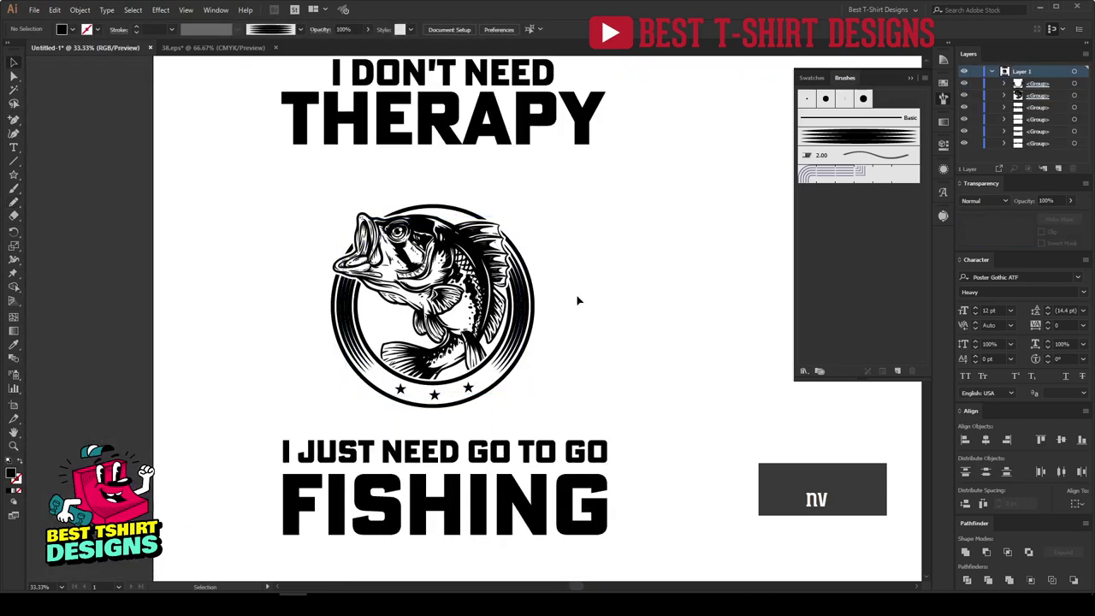
Group the bass and the circular star badge together
{"action": "left_click_drag", "start_coordinate": [293, 167], "coordinate": [575, 410]}
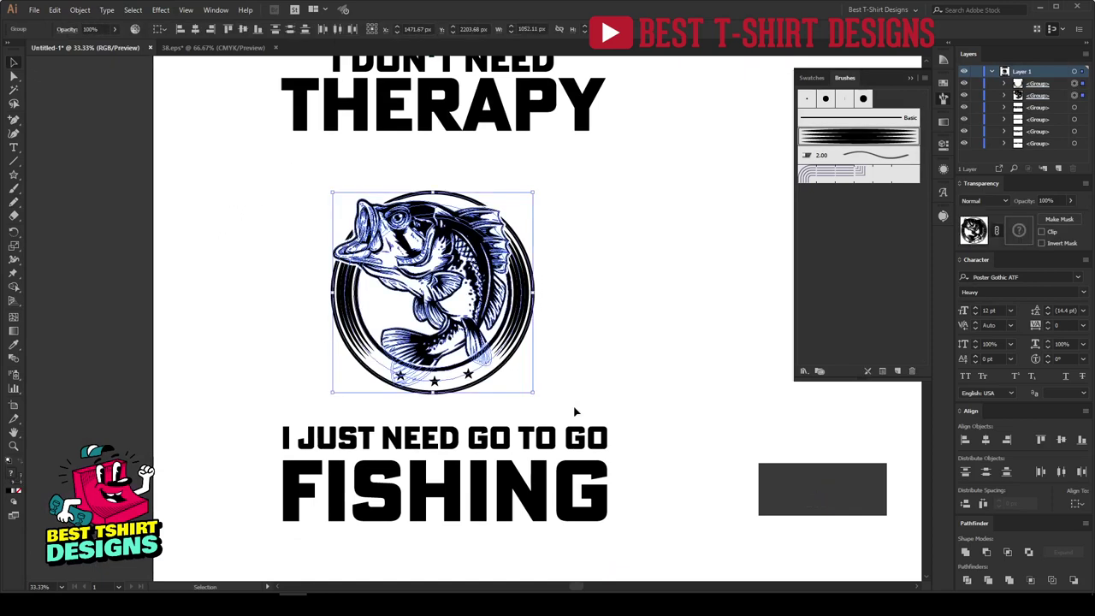
{"action": "key", "text": "ctrl+g"}
{"action": "scroll", "coordinate": [584, 346], "scroll_direction": "up", "scroll_amount": 1}
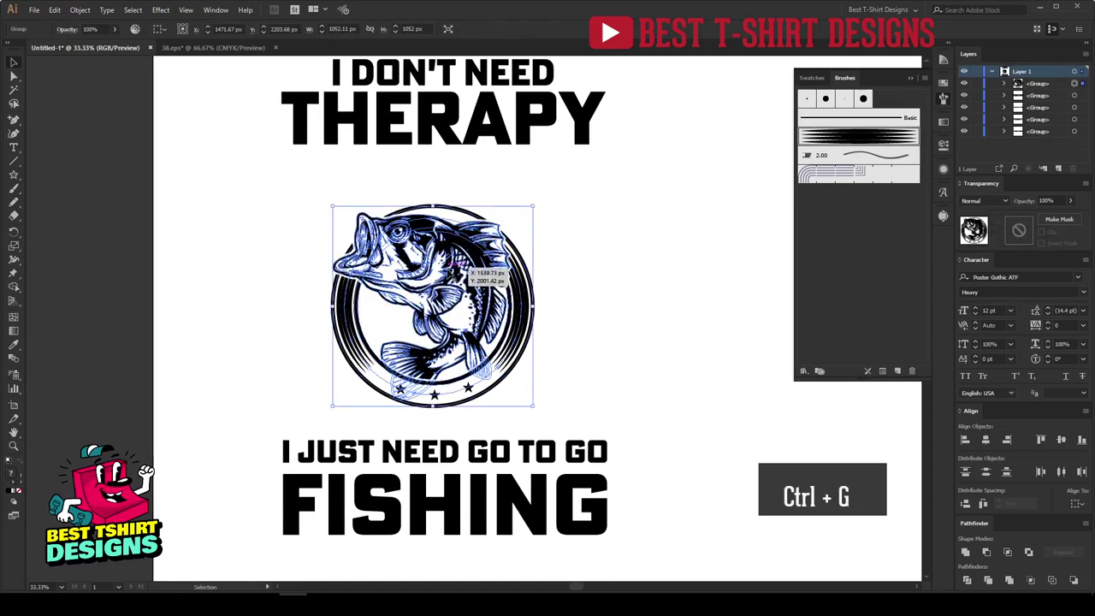
Move the bass badge up just below THERAPY and enlarge it proportionally to fill most of the gap between the text blocks
{"action": "left_click_drag", "start_coordinate": [462, 272], "coordinate": [459, 224]}
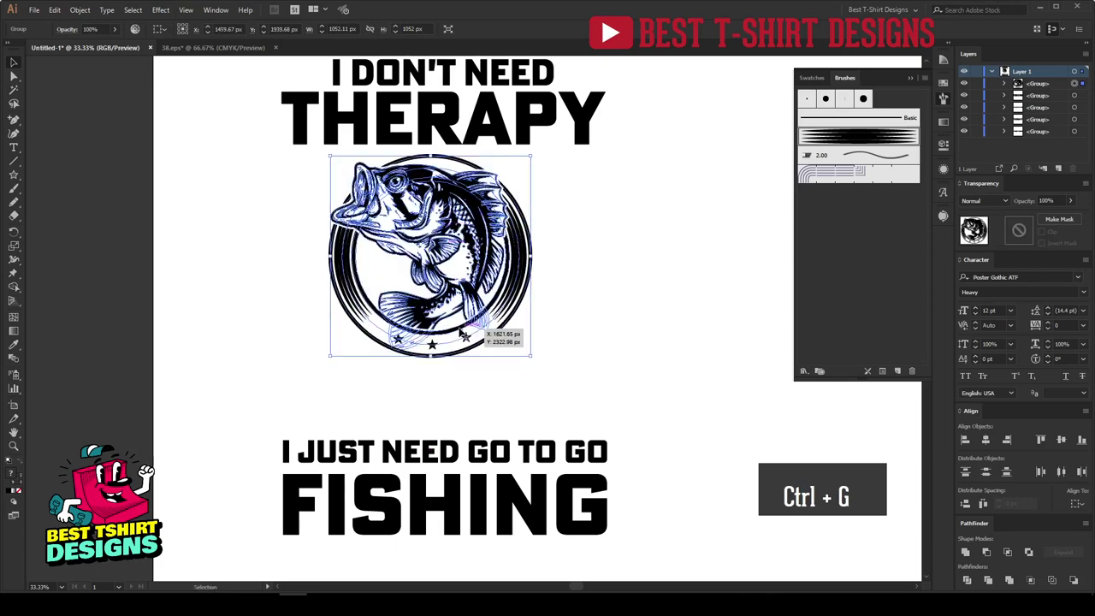
{"action": "left_click_drag", "start_coordinate": [433, 364], "coordinate": [439, 404]}
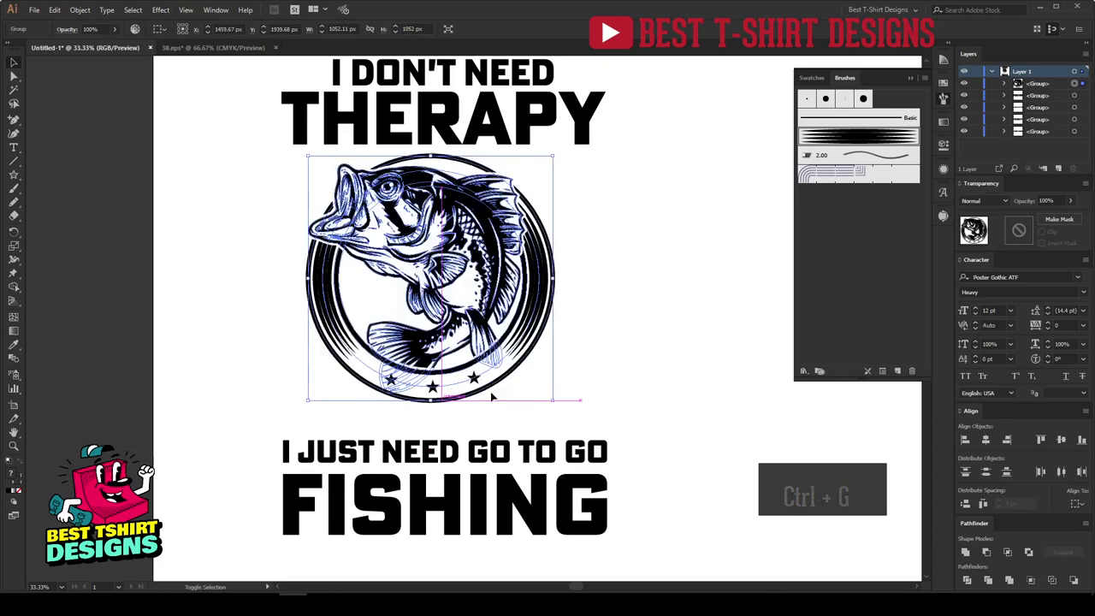
{"action": "left_click", "coordinate": [601, 311]}
{"action": "scroll", "coordinate": [601, 311], "scroll_direction": "up", "scroll_amount": 3}
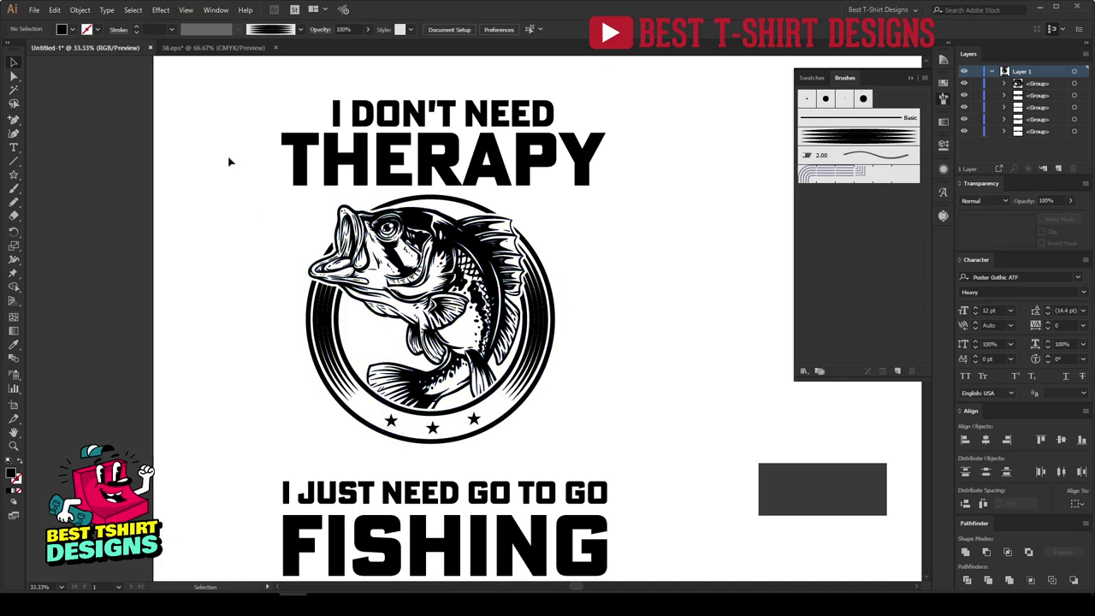
Center the bass badge horizontally with the "I DON'T NEED" and "THERAPY" lines
{"action": "left_click_drag", "start_coordinate": [226, 152], "coordinate": [446, 327]}
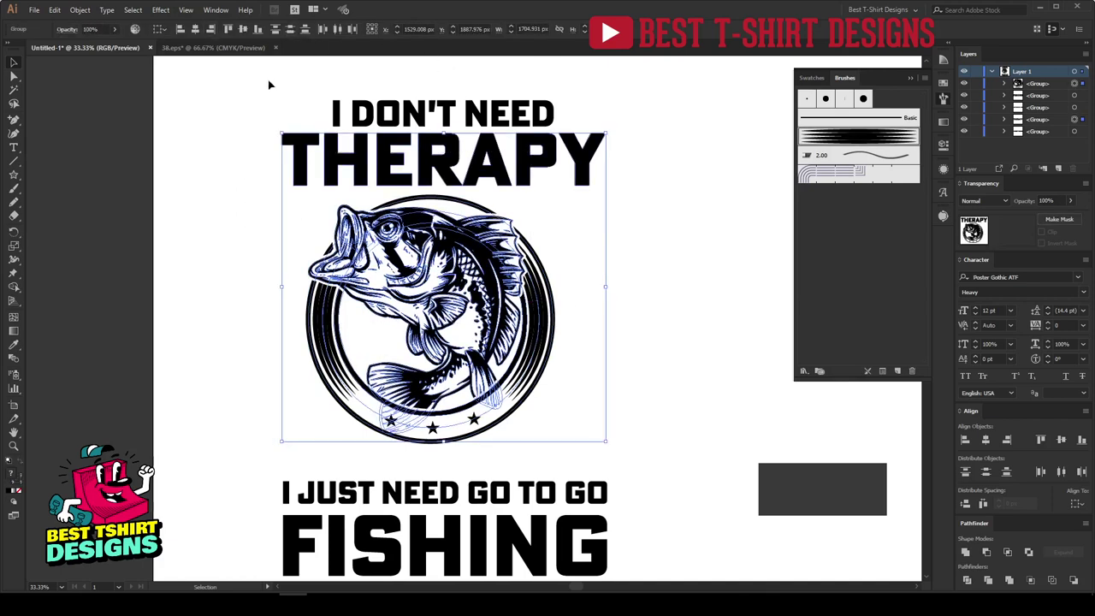
{"action": "left_click_drag", "start_coordinate": [269, 85], "coordinate": [590, 358]}
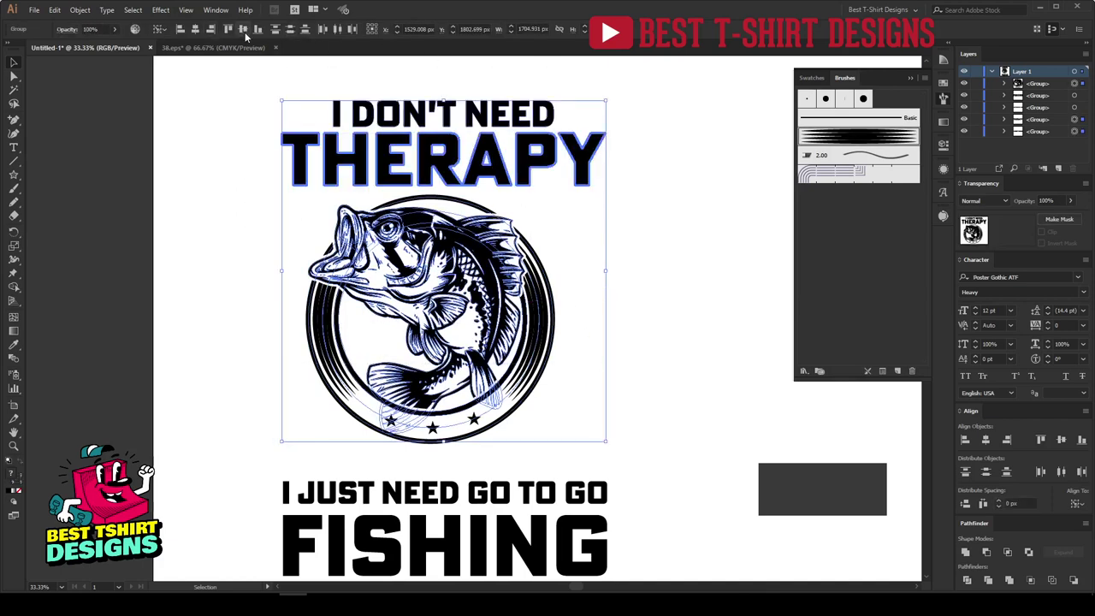
{"action": "left_click", "coordinate": [196, 29]}
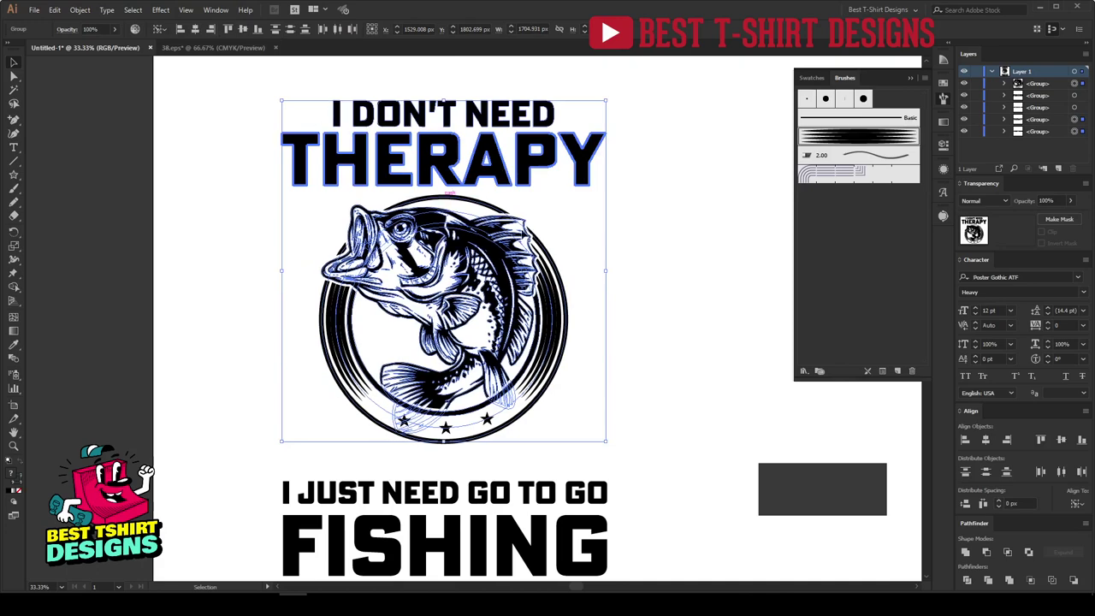
{"action": "left_click", "coordinate": [581, 248]}
{"action": "scroll", "coordinate": [582, 252], "scroll_direction": "up", "scroll_amount": 2}
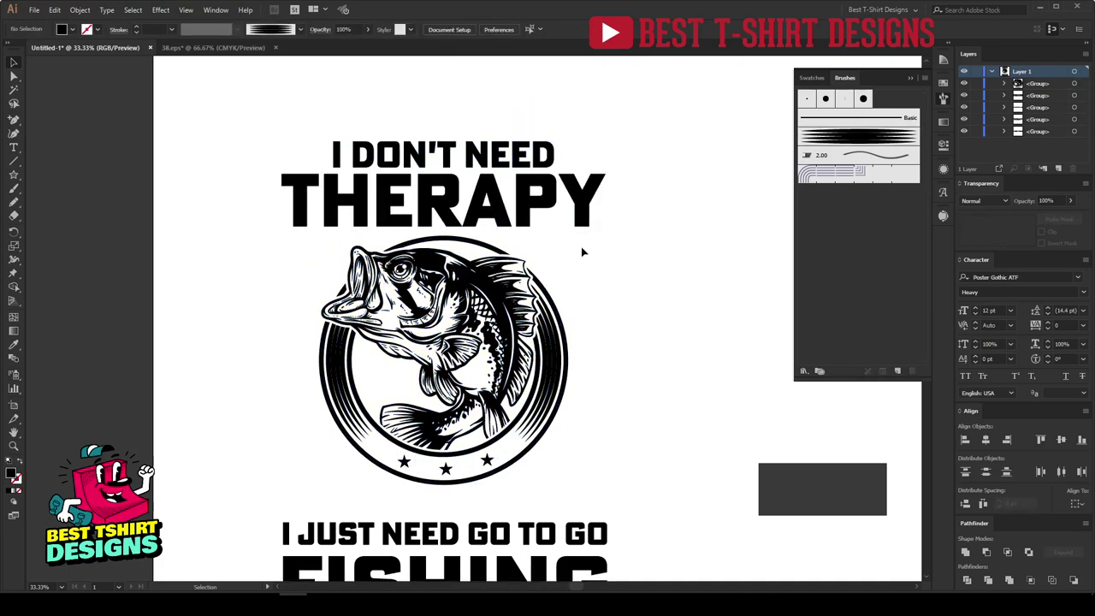
Isolate the THERAPY text group so its letters can be edited individually
{"action": "scroll", "coordinate": [582, 256], "scroll_direction": "up", "scroll_amount": 1}
{"action": "scroll", "coordinate": [502, 222], "scroll_direction": "up", "scroll_amount": 1}
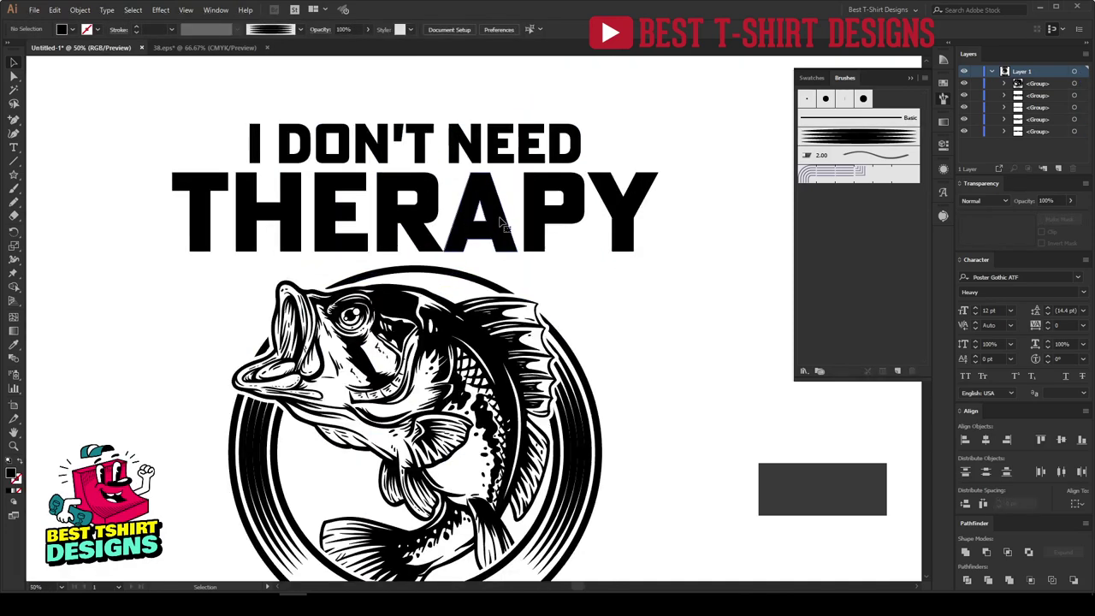
{"action": "left_click", "coordinate": [503, 222]}
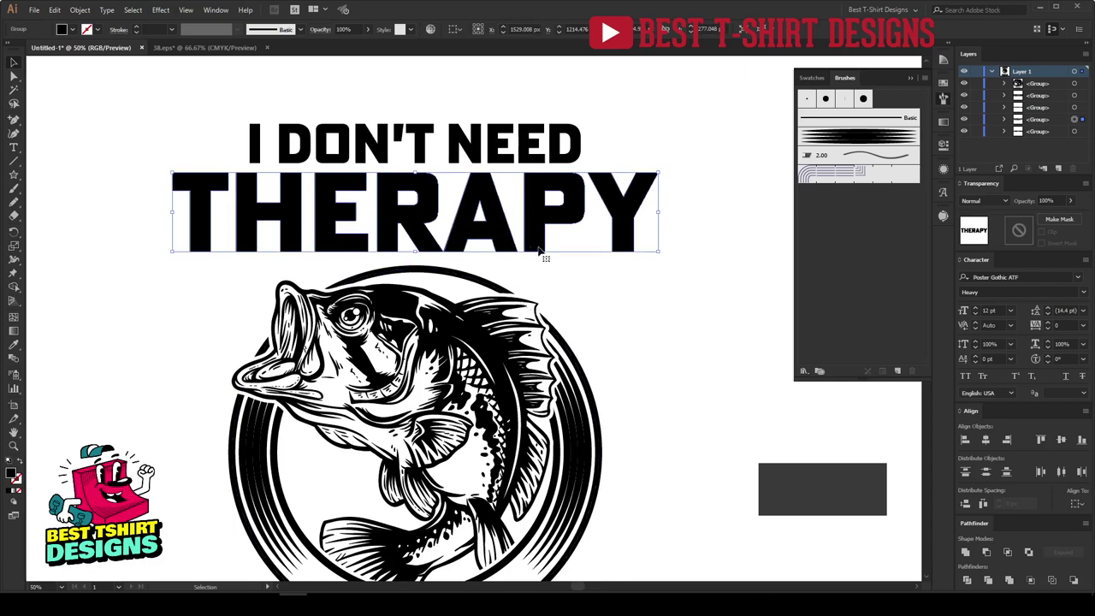
{"action": "double_click", "coordinate": [537, 225]}
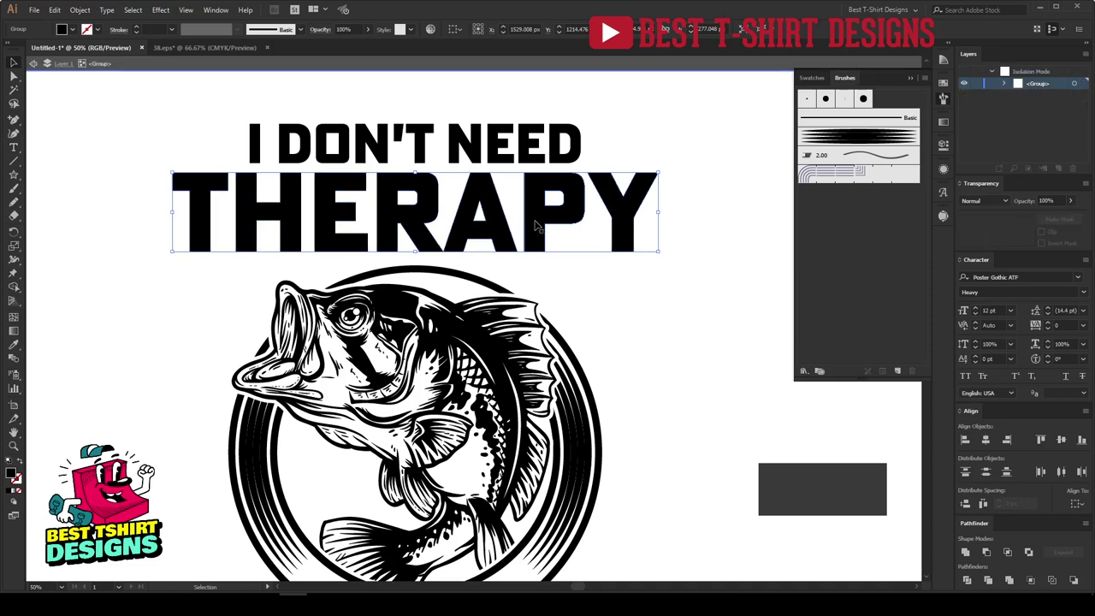
Try stretching the whole Y and T of THERAPY downward, and undo both stretches
{"action": "left_click", "coordinate": [633, 245]}
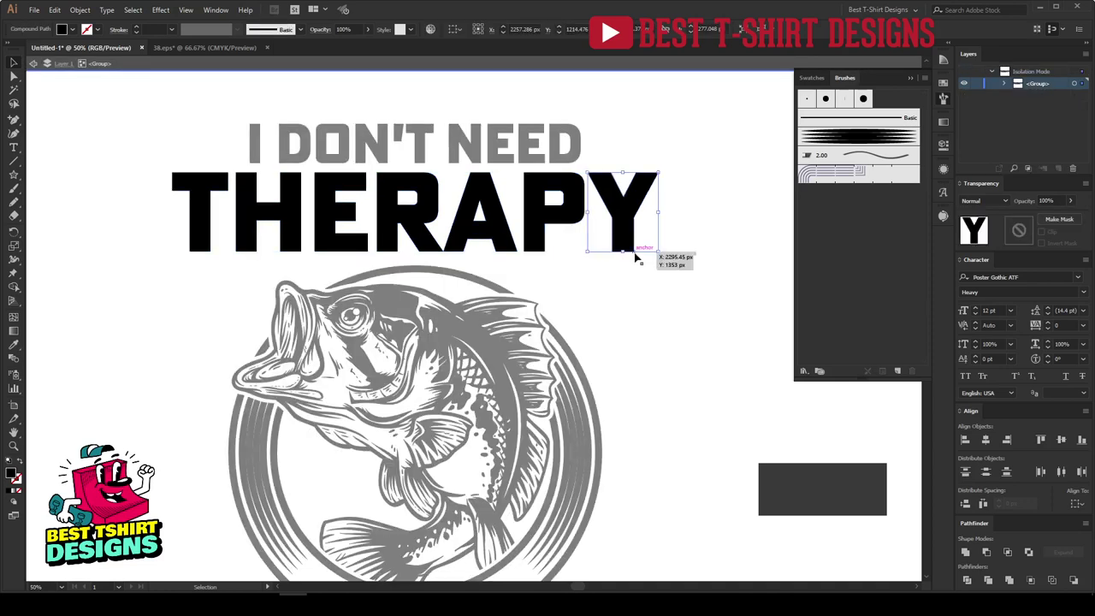
{"action": "left_click_drag", "start_coordinate": [623, 252], "coordinate": [623, 280]}
{"action": "left_click", "coordinate": [208, 232]}
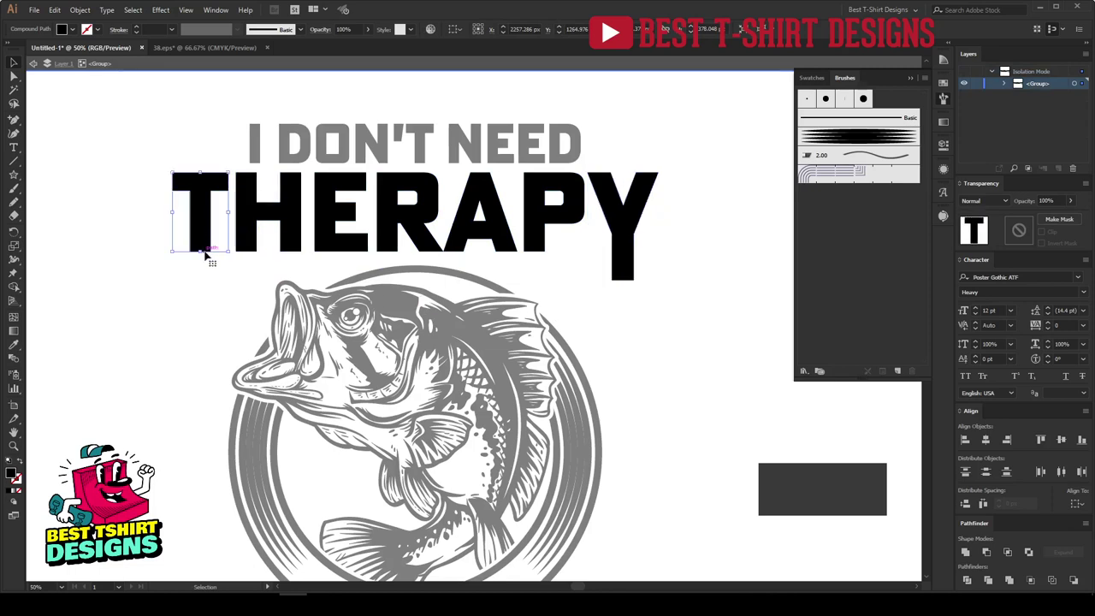
{"action": "left_click_drag", "start_coordinate": [200, 253], "coordinate": [201, 281]}
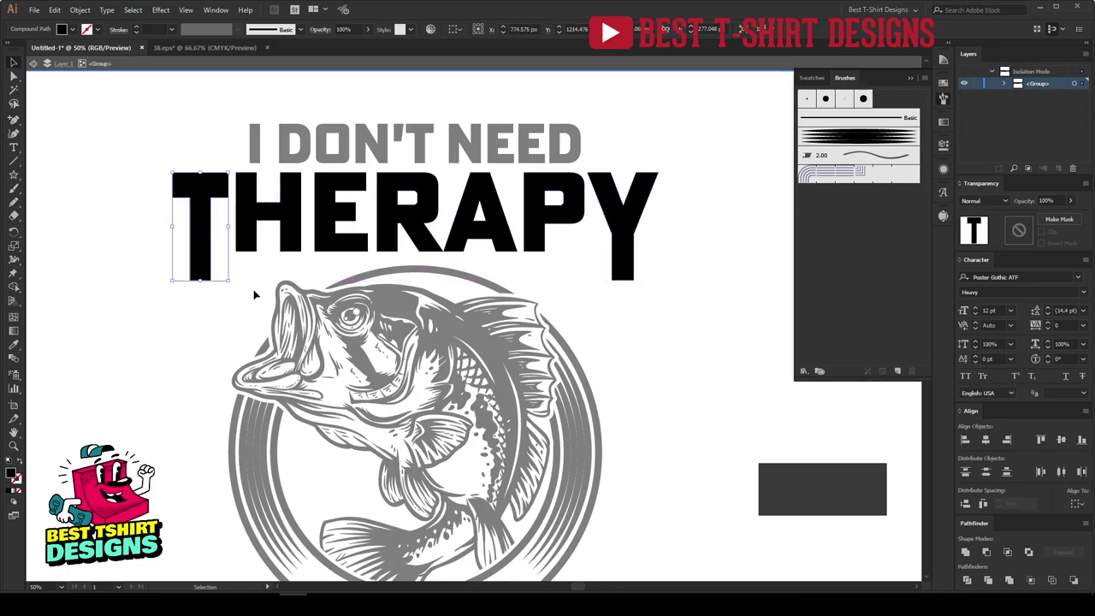
{"action": "key", "text": "ctrl+z"}
{"action": "key", "text": "ctrl+z"}
{"action": "key", "text": "ctrl+z"}
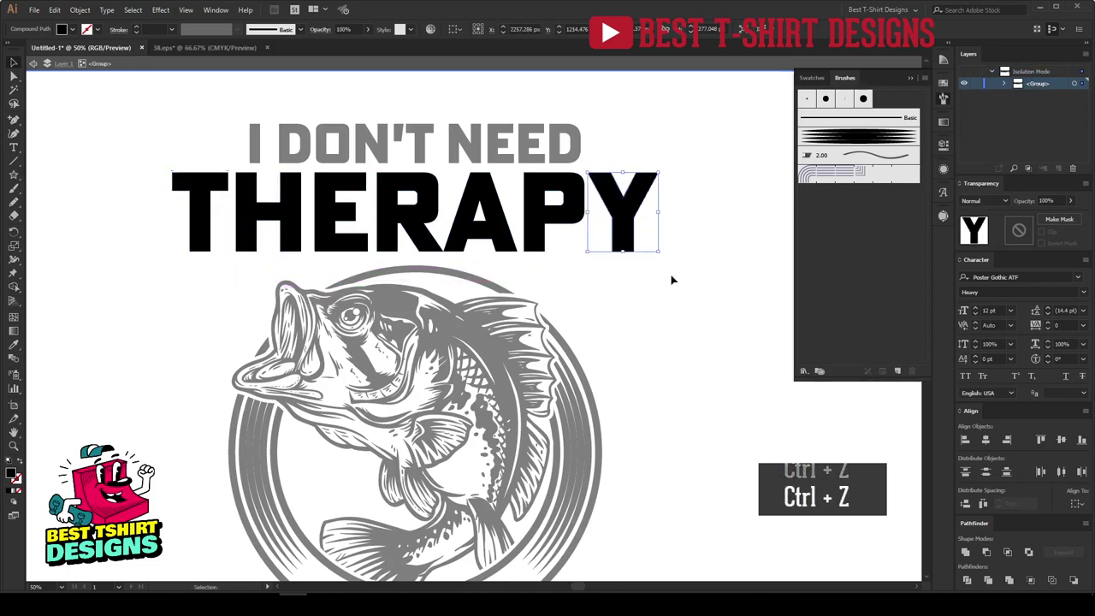
Lengthen the stem of the Y in THERAPY by moving only its two bottom anchor points straight down
{"action": "left_click", "coordinate": [197, 265]}
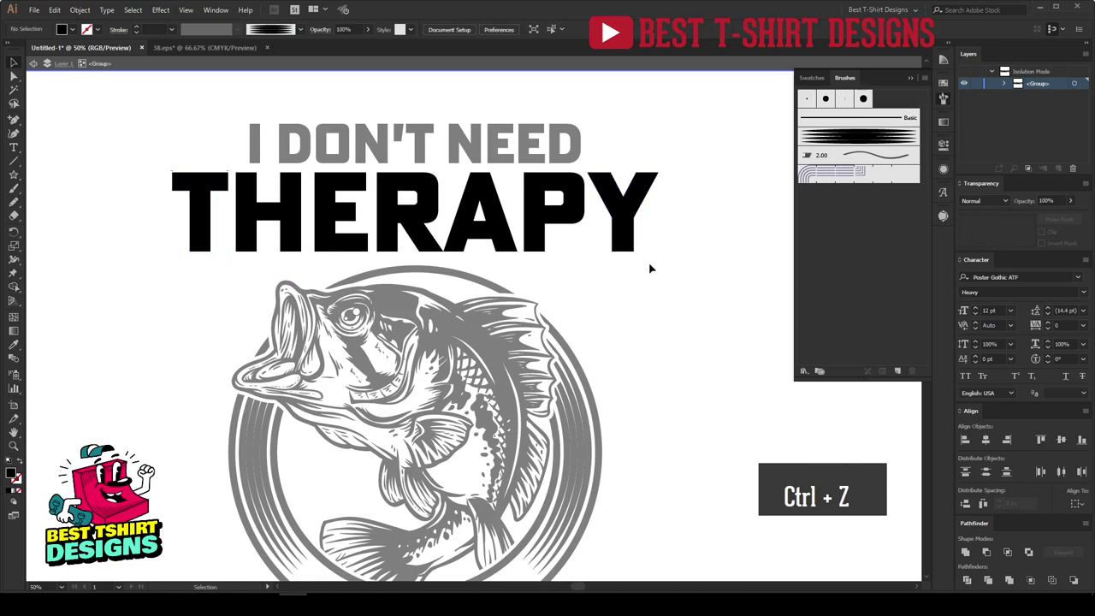
{"action": "key", "text": "a"}
{"action": "left_click_drag", "start_coordinate": [647, 269], "coordinate": [600, 240]}
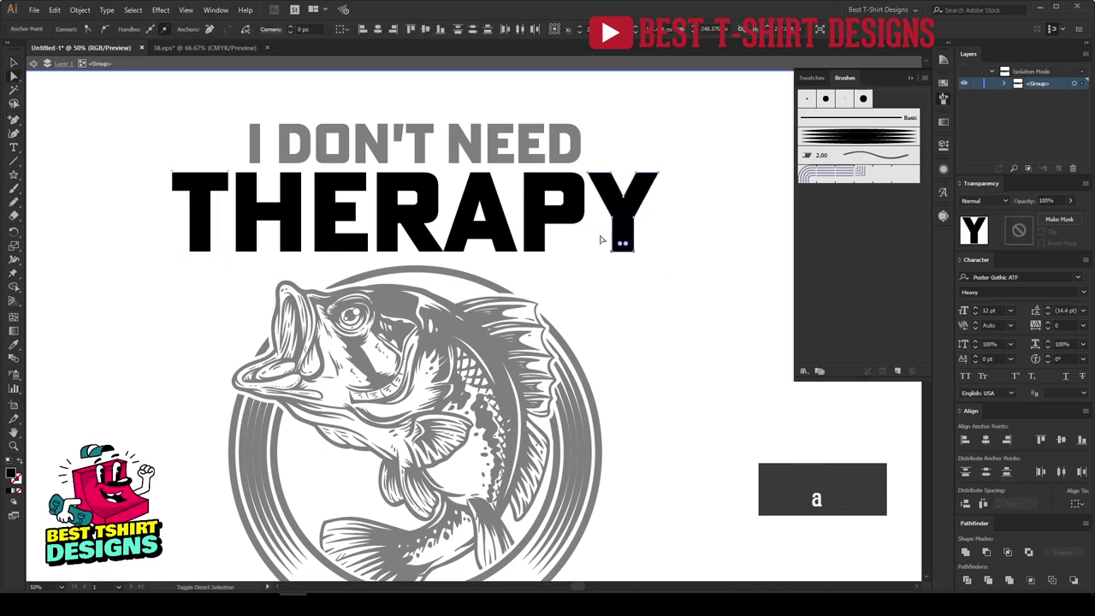
{"action": "key", "text": "shift+Down"}
{"action": "key", "text": "shift+Down"}
{"action": "key", "text": "shift+Down"}
{"action": "key", "text": "shift+Down"}
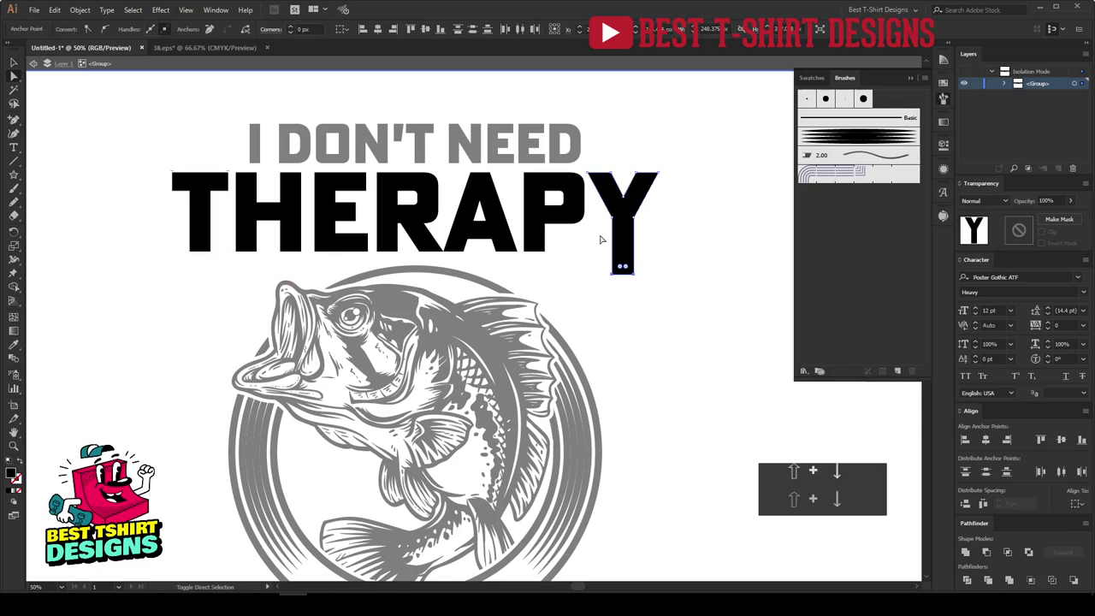
Nudge the Y's stem slightly lower, and lengthen the T's stem to the same depth by moving its two bottom anchor points
{"action": "key", "text": "shift+Down"}
{"action": "left_click_drag", "start_coordinate": [226, 278], "coordinate": [172, 245]}
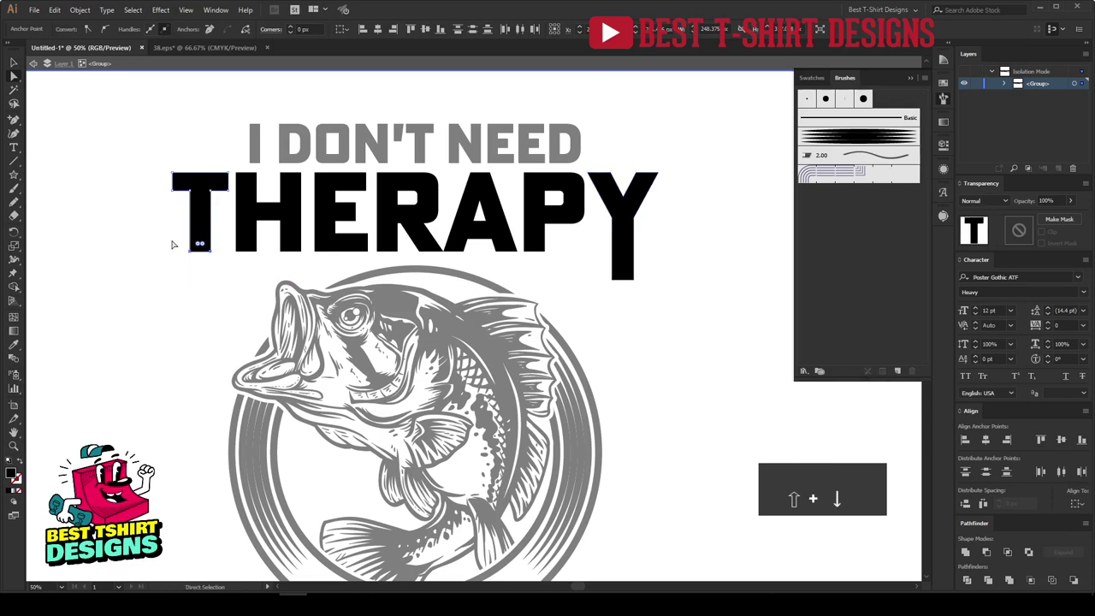
{"action": "key", "text": "shift+Down"}
{"action": "key", "text": "shift+Down"}
{"action": "key", "text": "shift+Down"}
{"action": "key", "text": "shift+Down"}
{"action": "key", "text": "shift+Down"}
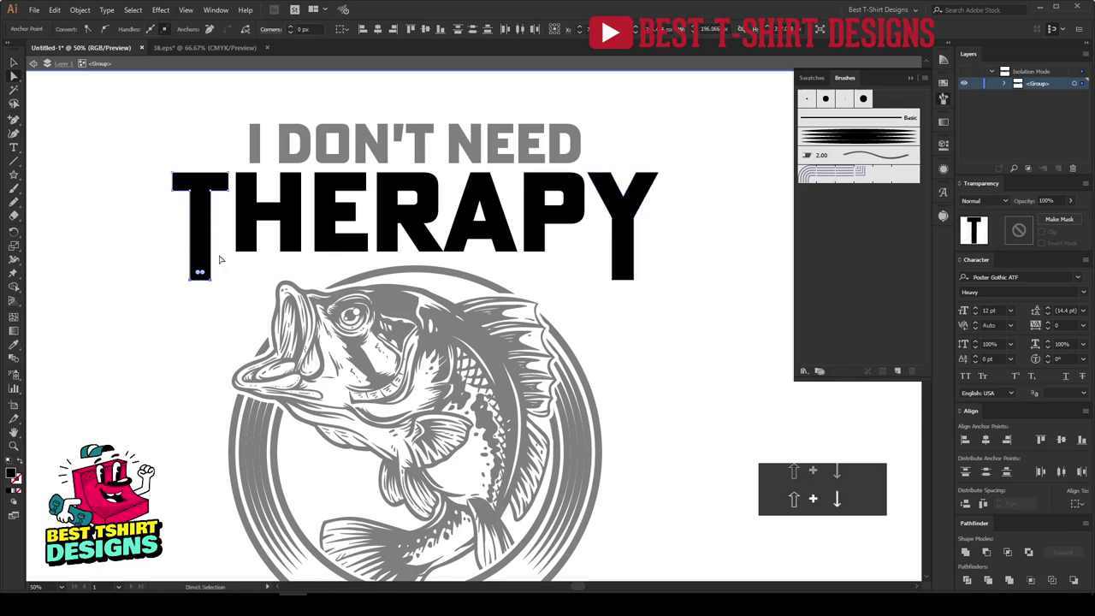
Lengthen the stem of the P in THERAPY by moving its two bottom anchor points straight down, stopping short of the Y's depth
{"action": "scroll", "coordinate": [301, 261], "scroll_direction": "up", "scroll_amount": 1}
{"action": "left_click_drag", "start_coordinate": [640, 267], "coordinate": [594, 227]}
{"action": "key", "text": "shift+Down"}
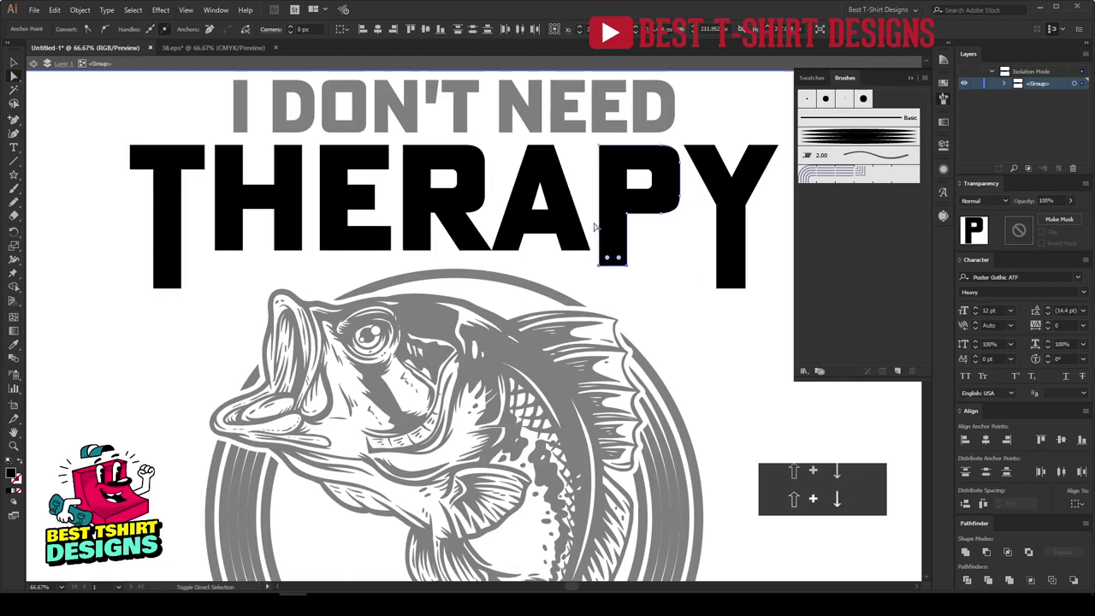
{"action": "key", "text": "shift+Down"}
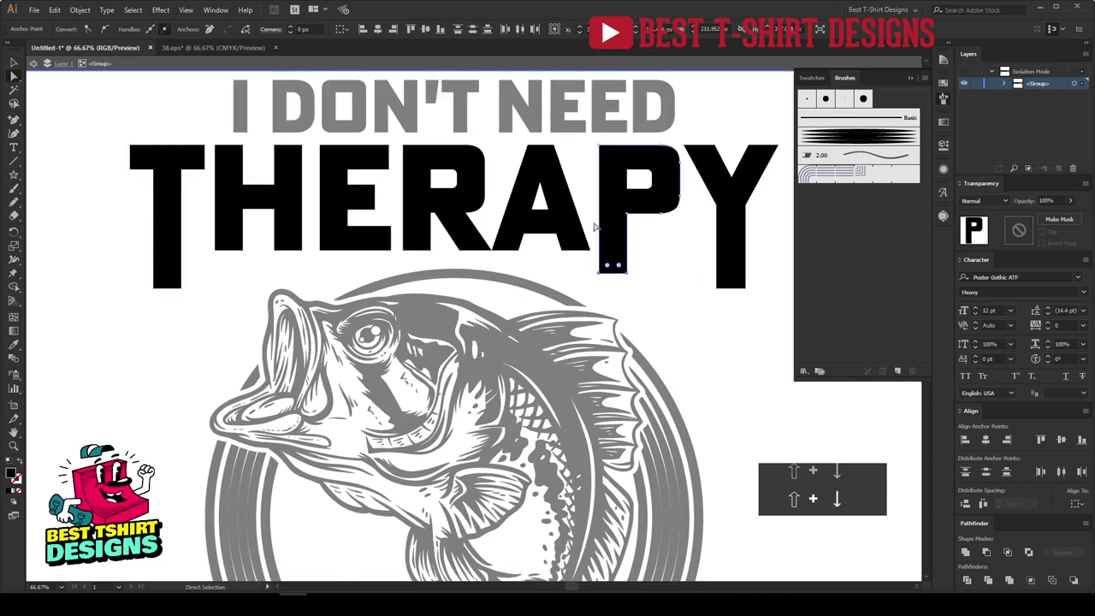
Extend the H's left leg down level with the P's stem, and lengthen its right leg slightly
{"action": "left_click_drag", "start_coordinate": [245, 277], "coordinate": [206, 231]}
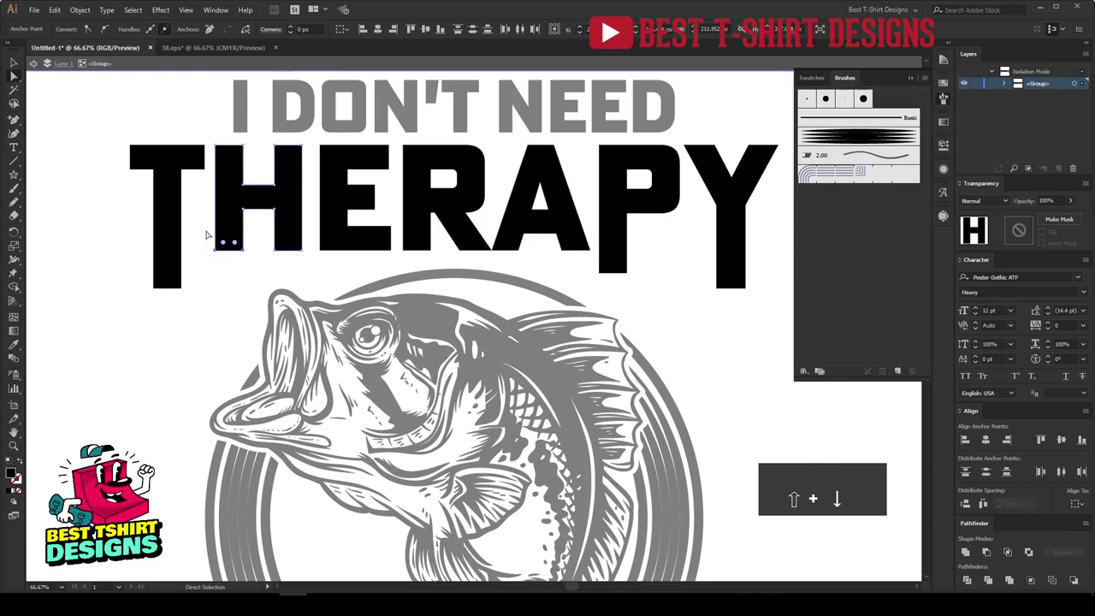
{"action": "key", "text": "shift+Down"}
{"action": "key", "text": "shift+Down"}
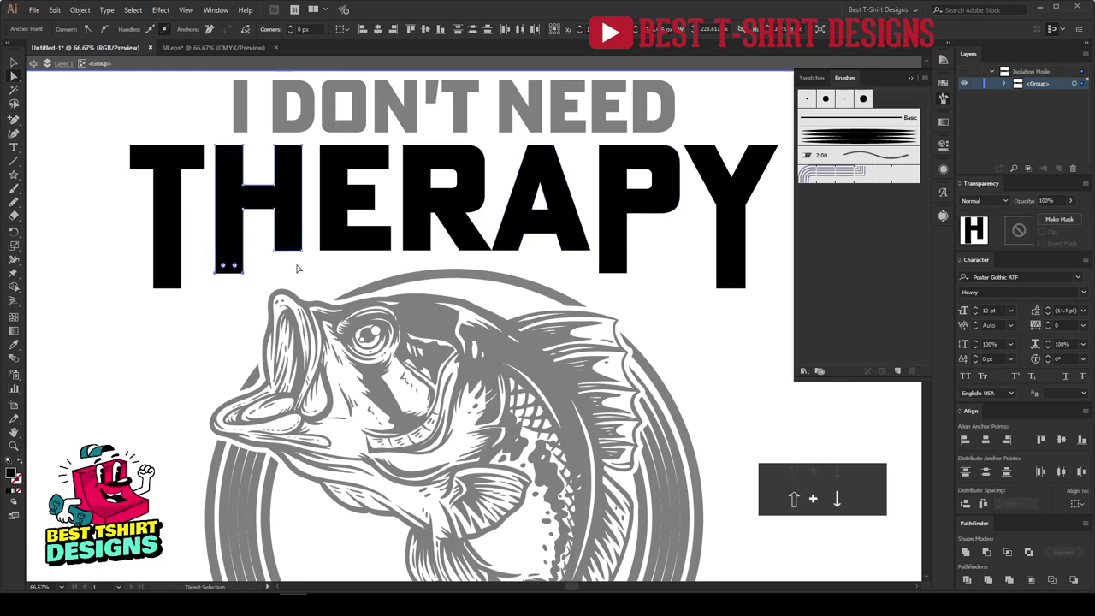
{"action": "key", "text": "shift+Down"}
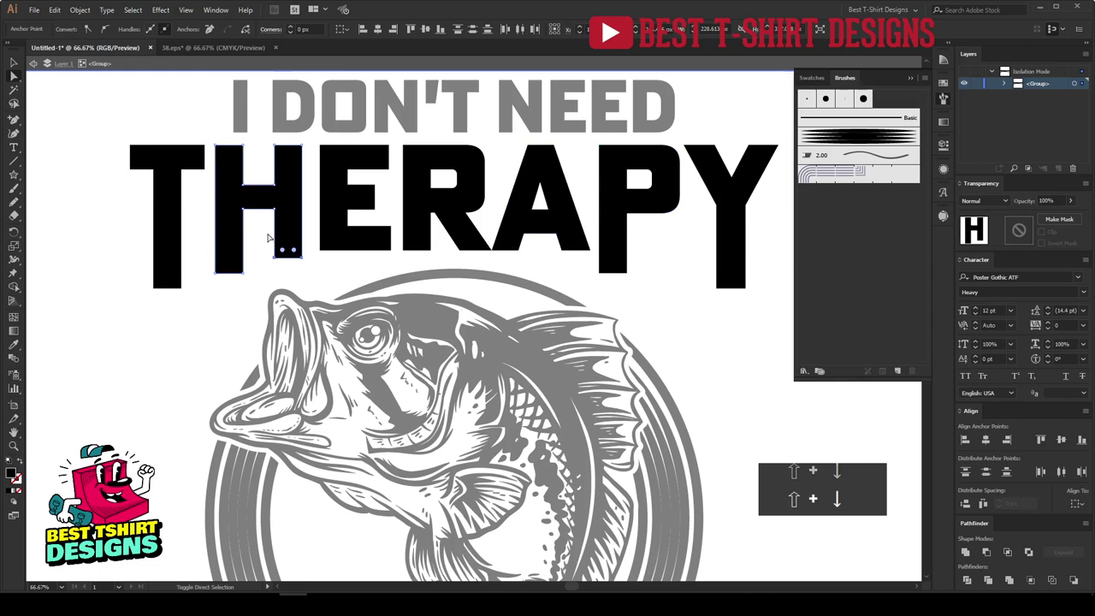
Leave the isolated THERAPY group and return to the full artwork
{"action": "scroll", "coordinate": [332, 216], "scroll_direction": "down", "scroll_amount": 1}
{"action": "key", "text": "v"}
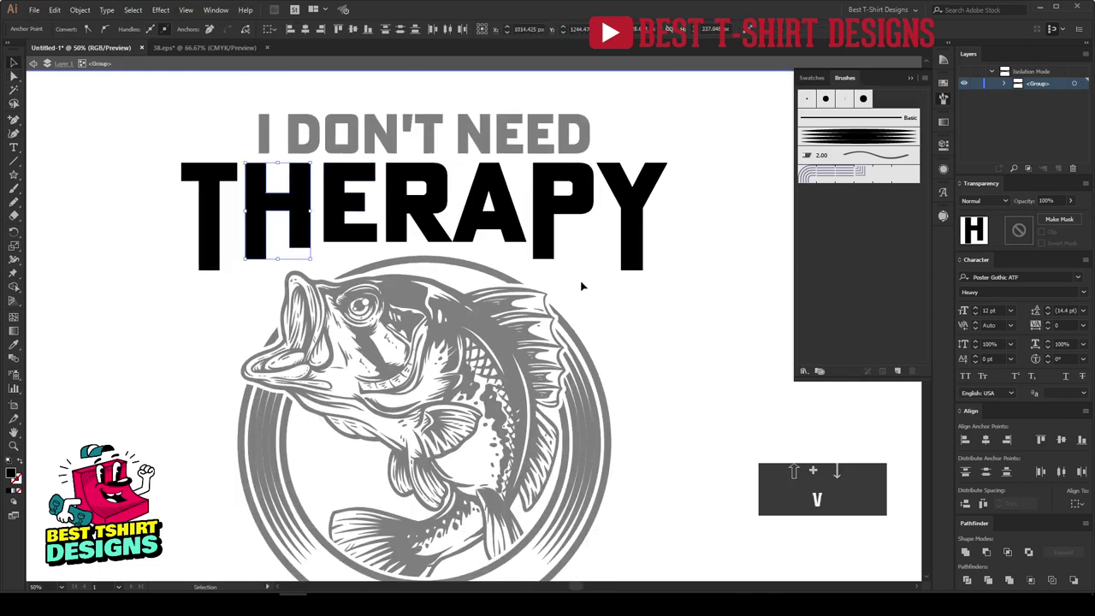
{"action": "left_click", "coordinate": [581, 286]}
{"action": "left_click", "coordinate": [468, 239]}
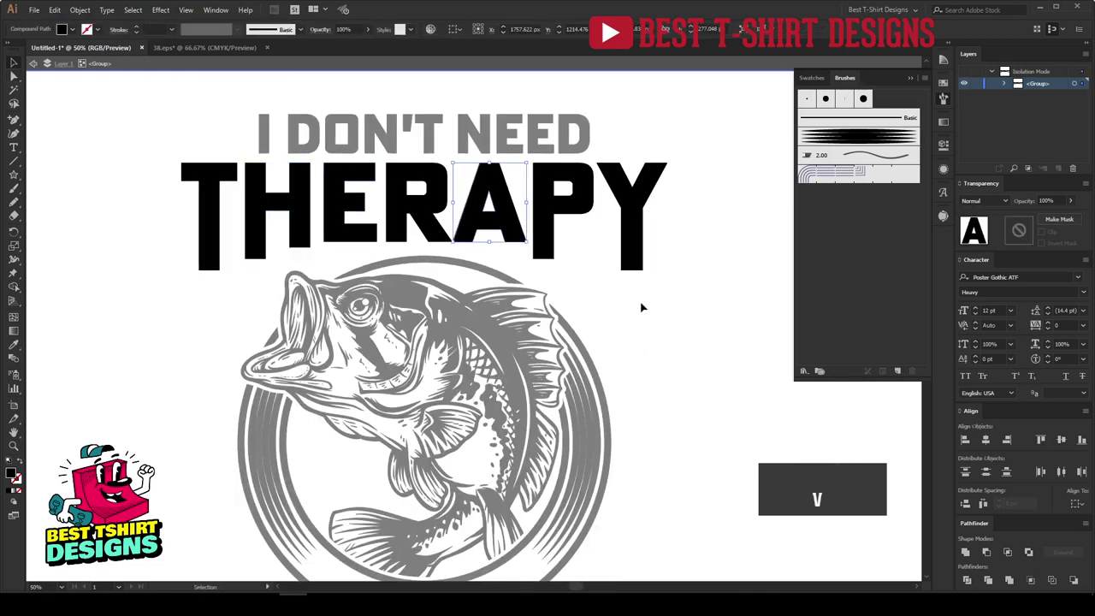
{"action": "double_click", "coordinate": [620, 299]}
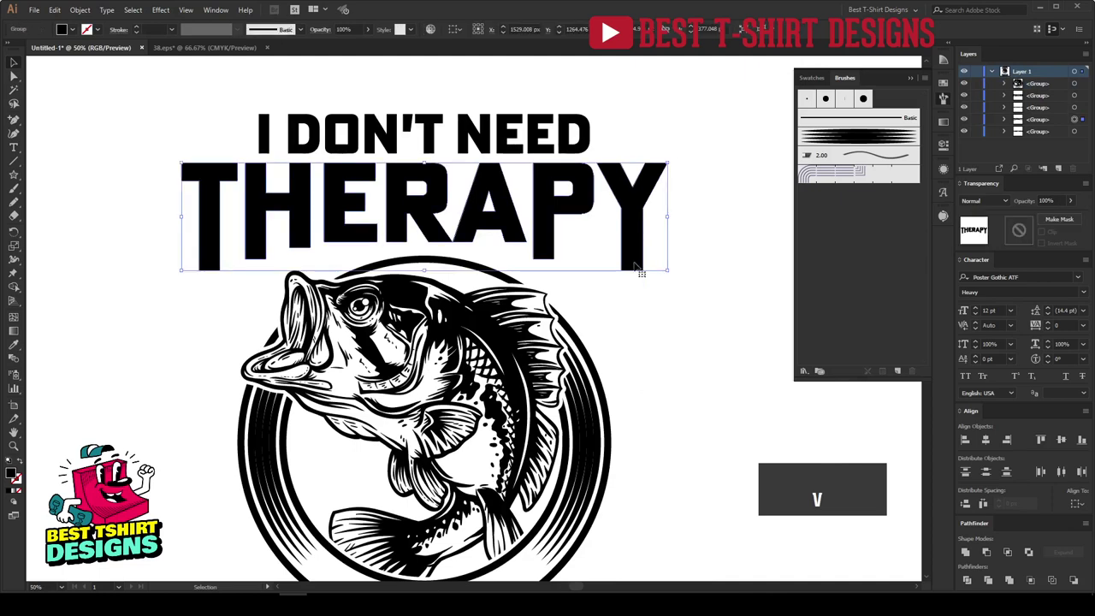
Apply a horizontal Arc Lower warp with a -20% bend to the THERAPY group so its bottom edge arches over the badge
{"action": "left_click", "coordinate": [218, 111]}
{"action": "left_click", "coordinate": [509, 216]}
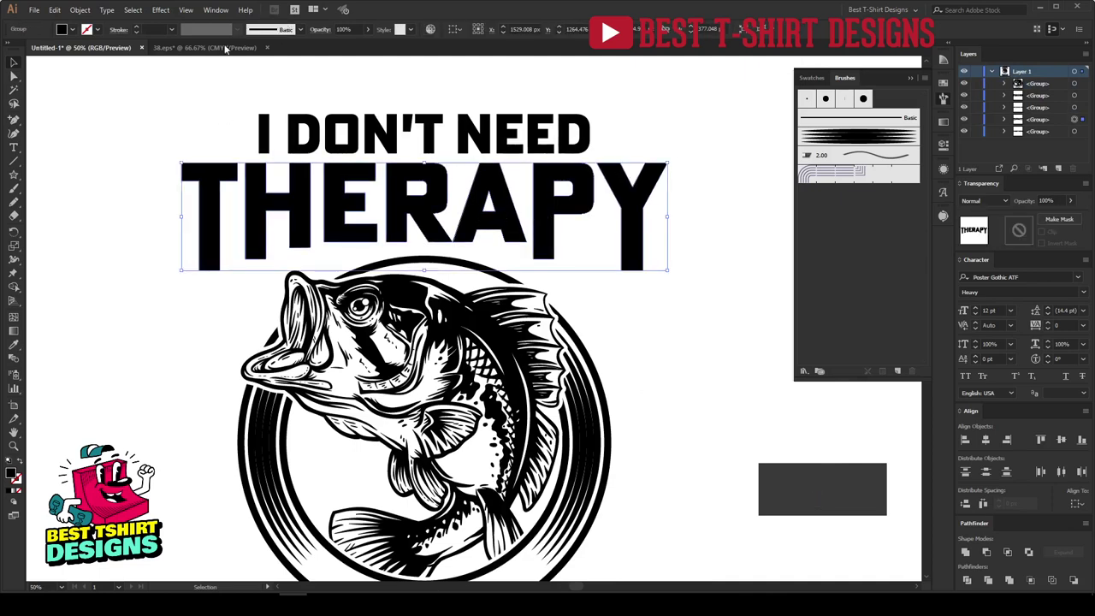
{"action": "left_click", "coordinate": [160, 10]}
{"action": "mouse_move", "coordinate": [223, 157]}
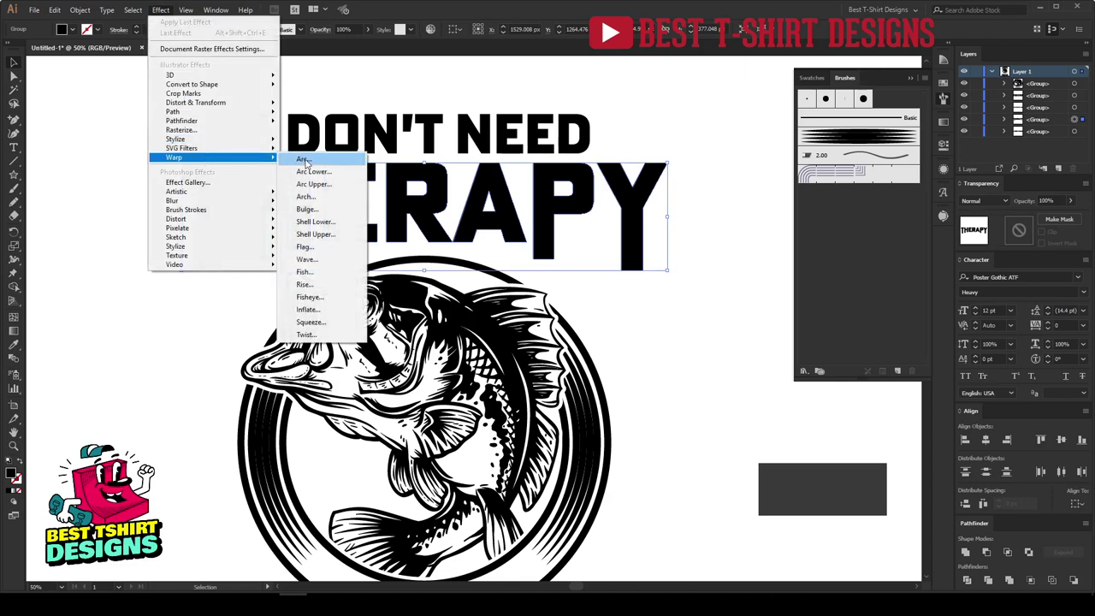
{"action": "left_click", "coordinate": [313, 172]}
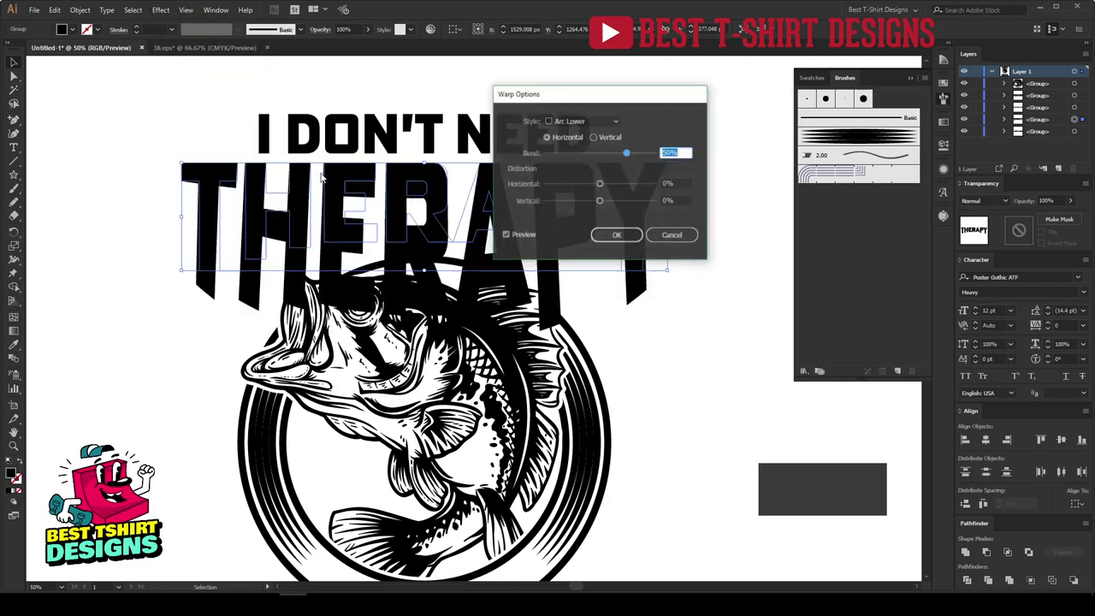
{"action": "left_click_drag", "start_coordinate": [616, 101], "coordinate": [563, 332]}
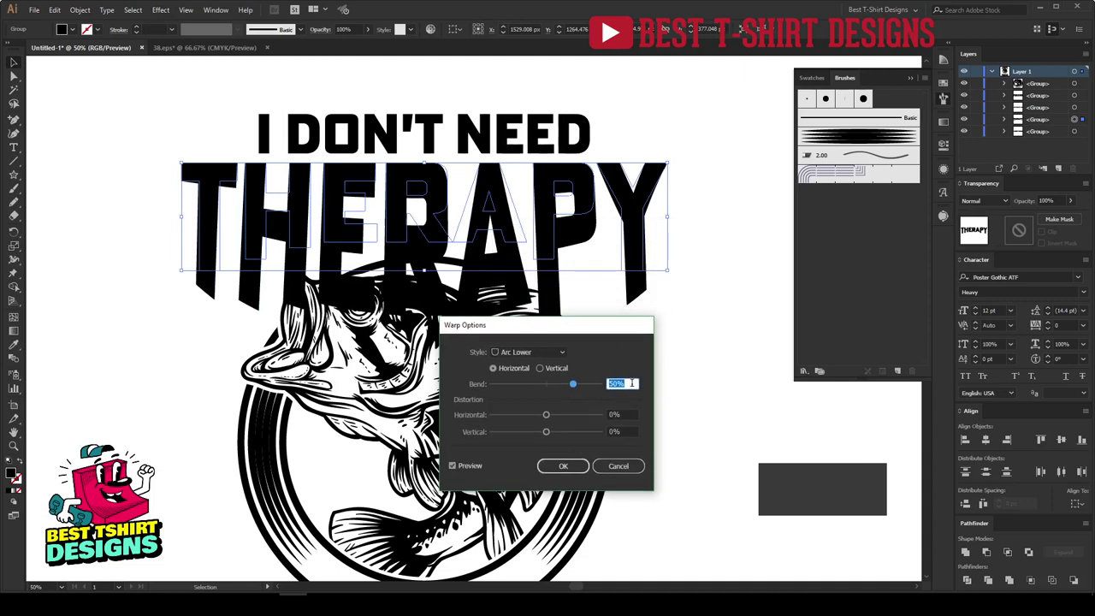
{"action": "key", "text": "shift+Down"}
{"action": "key", "text": "shift+Down"}
{"action": "key", "text": "shift+Down"}
{"action": "key", "text": "shift+Down"}
{"action": "key", "text": "shift+Down"}
{"action": "key", "text": "shift+Down"}
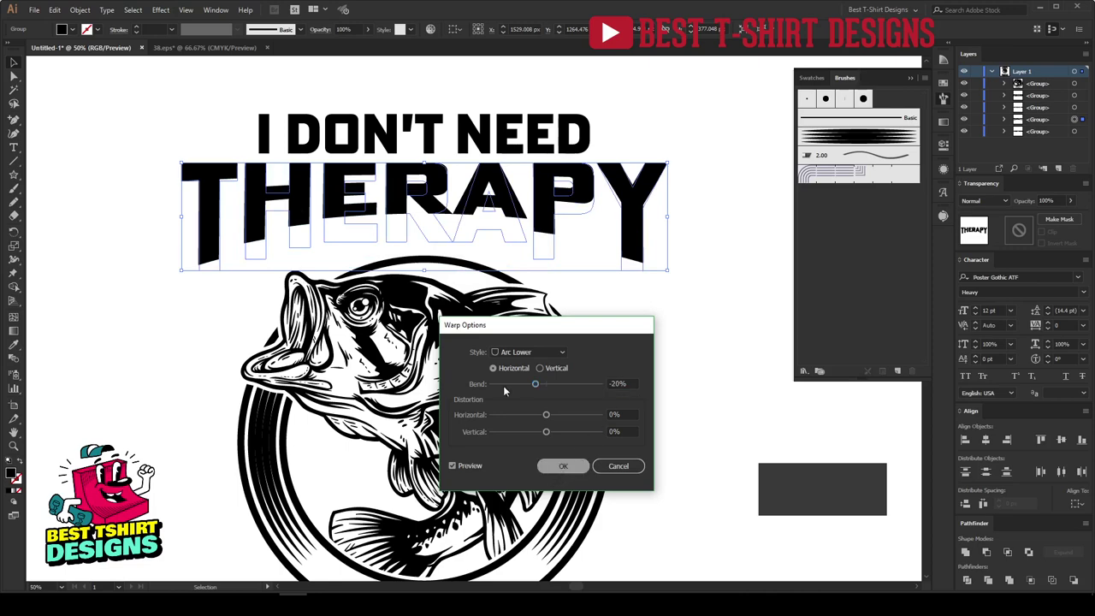
{"action": "left_click", "coordinate": [561, 466]}
Stretch the warped THERAPY lettering downward to about 477 px tall, and compare Arc Lower bends of -30% and -20%
{"action": "left_click_drag", "start_coordinate": [424, 270], "coordinate": [425, 298]}
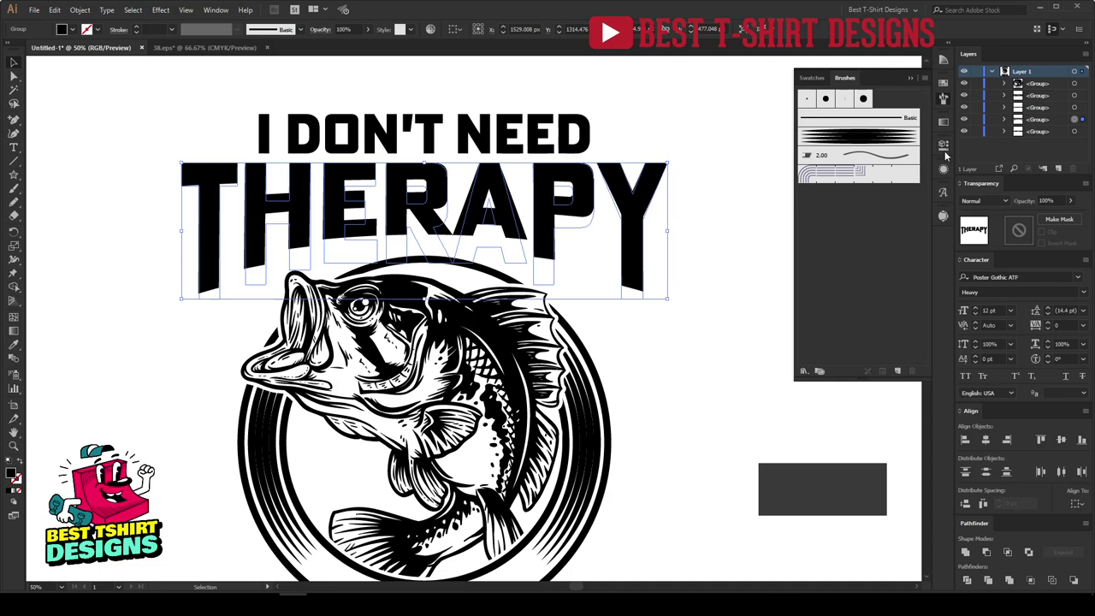
{"action": "left_click", "coordinate": [944, 99]}
{"action": "left_click", "coordinate": [831, 309]}
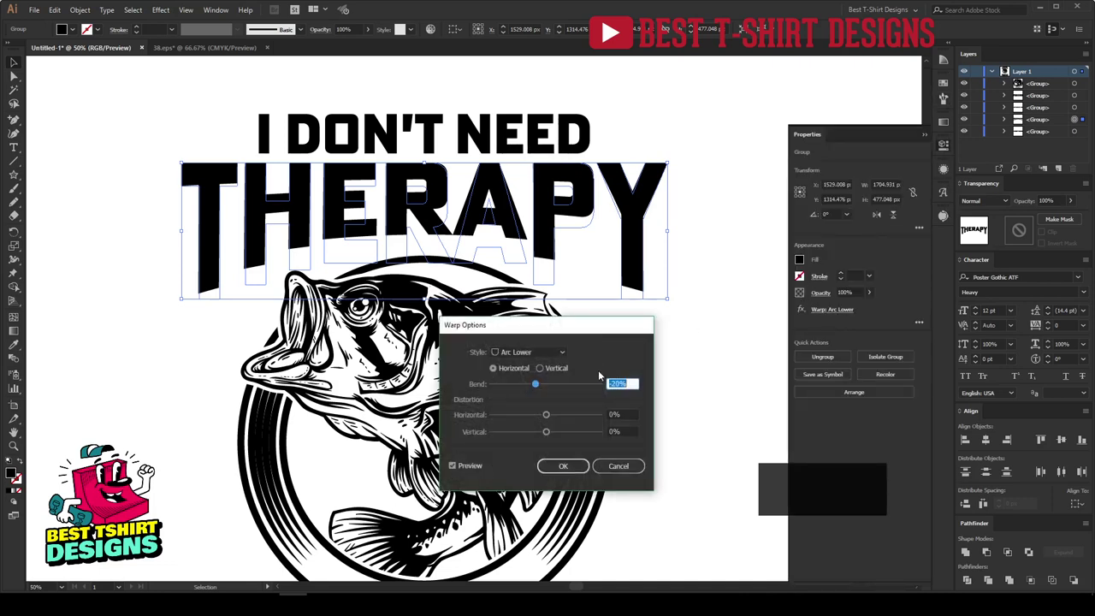
{"action": "key", "text": "shift+Down"}
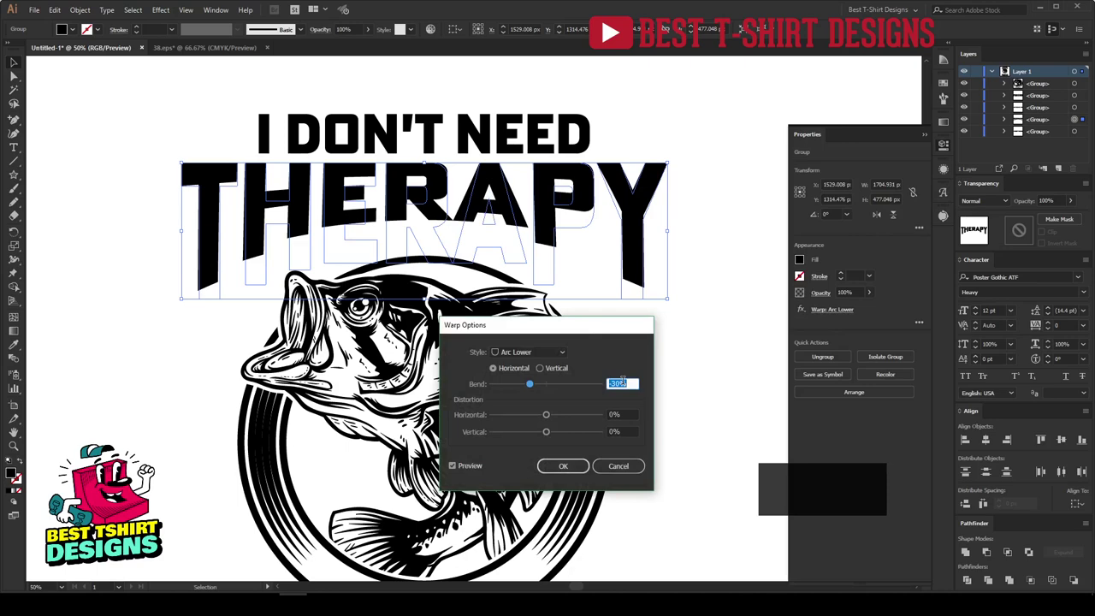
{"action": "key", "text": "shift+Up"}
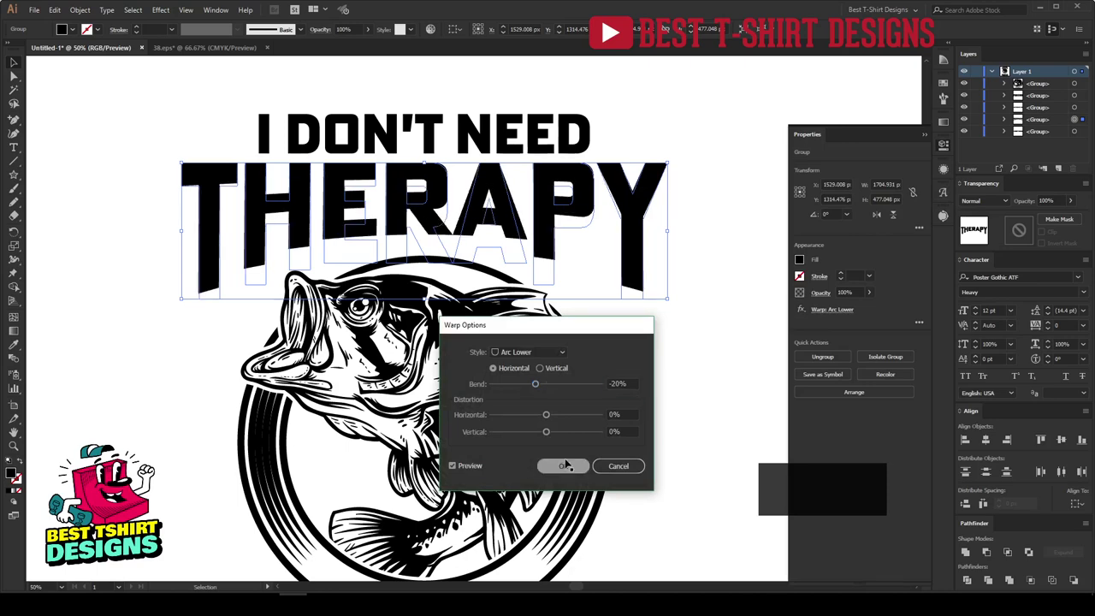
{"action": "left_click", "coordinate": [562, 466]}
Expand the appearance of the warped THERAPY lettering into editable paths
{"action": "left_click", "coordinate": [80, 9]}
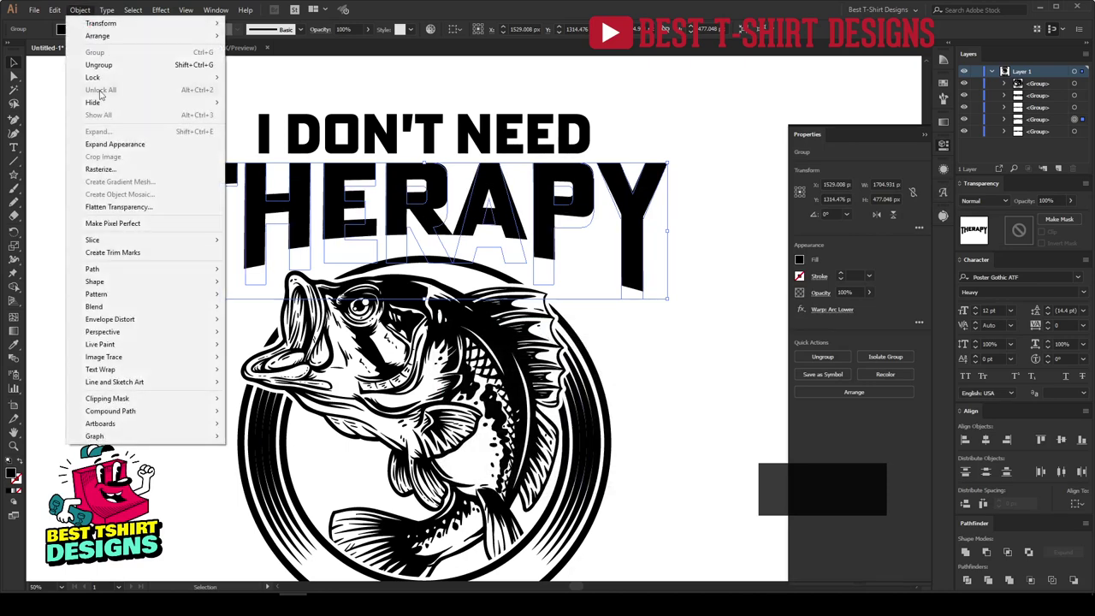
{"action": "left_click", "coordinate": [111, 144]}
{"action": "left_click", "coordinate": [672, 345]}
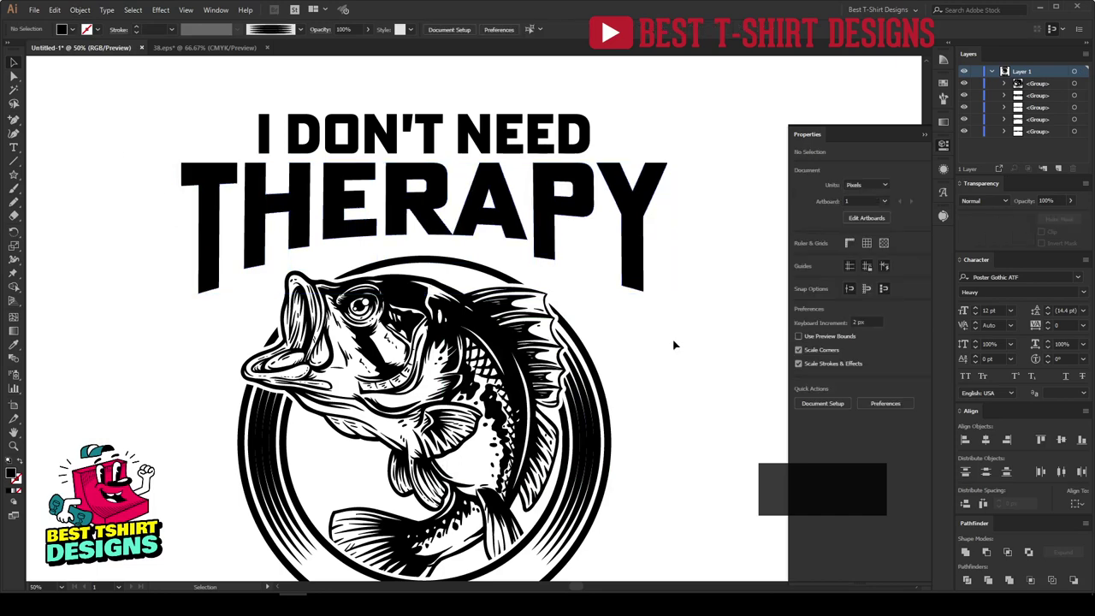
Nudge the bass badge slightly up toward the arched bottom edge of THERAPY
{"action": "scroll", "coordinate": [469, 279], "scroll_direction": "down", "scroll_amount": 1}
{"action": "left_click", "coordinate": [469, 274]}
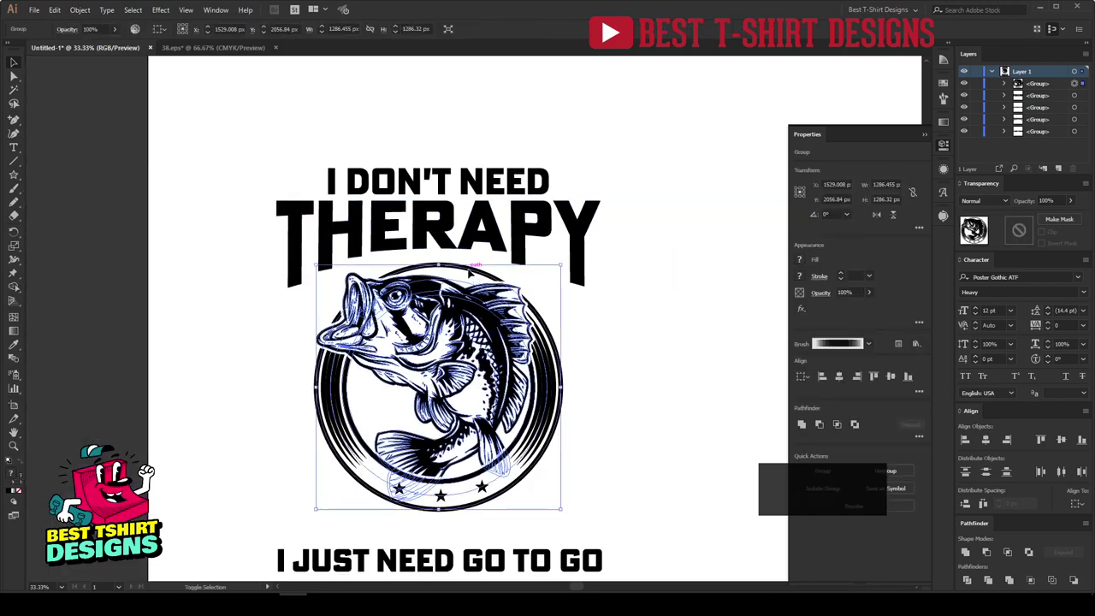
{"action": "key", "text": "shift+Up"}
{"action": "key", "text": "shift+Up"}
{"action": "key", "text": "shift+Down"}
{"action": "left_click", "coordinate": [603, 323]}
{"action": "scroll", "coordinate": [532, 300], "scroll_direction": "up", "scroll_amount": 1}
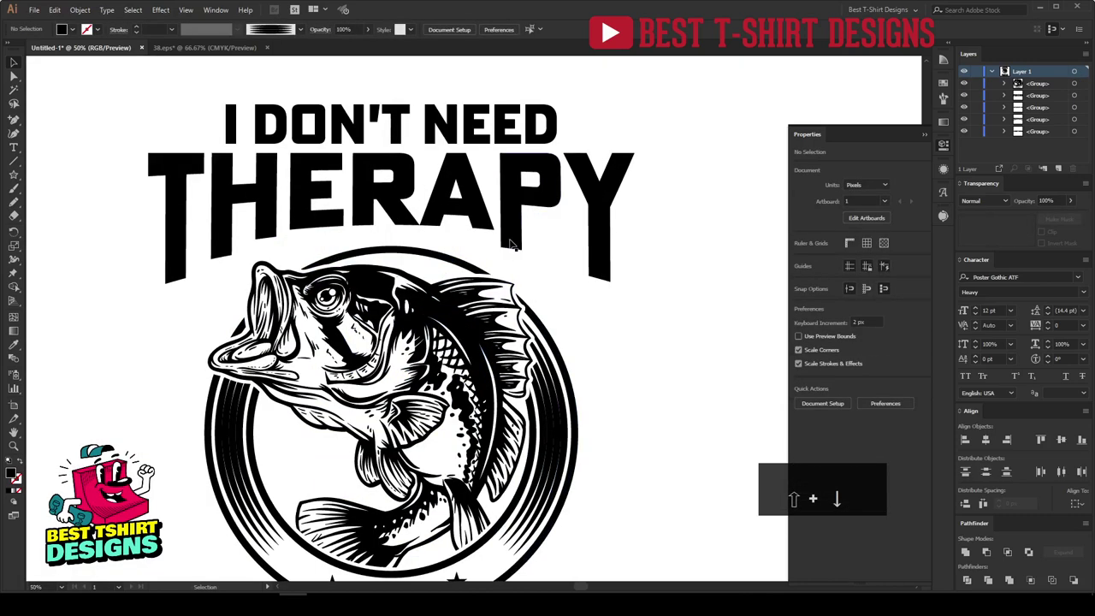
Fill the THERAPY lettering with the dark red swatch
{"action": "left_click", "coordinate": [512, 245]}
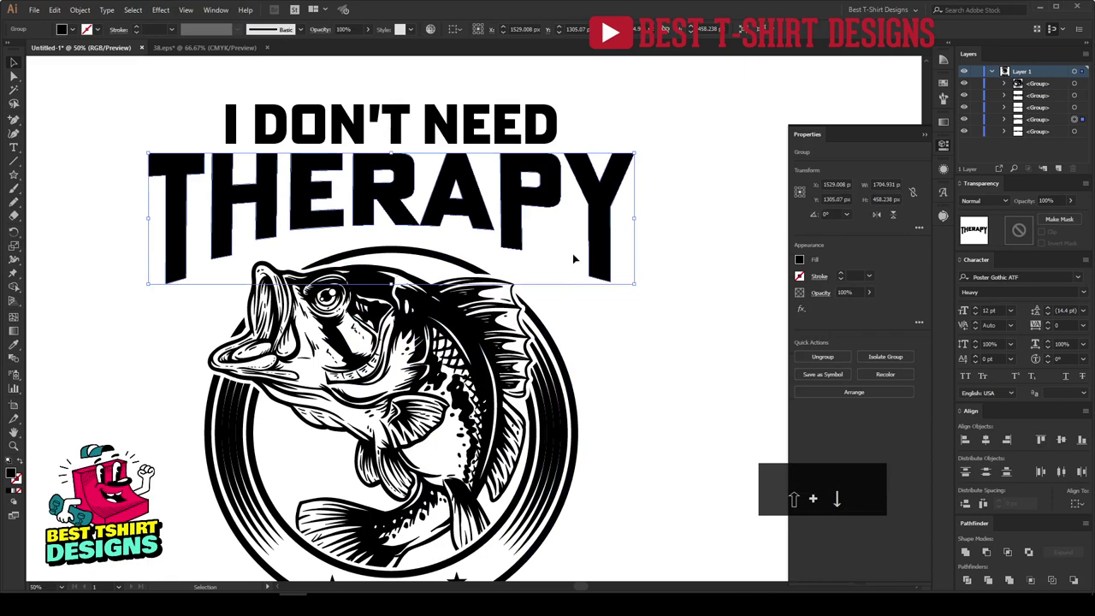
{"action": "left_click", "coordinate": [944, 83]}
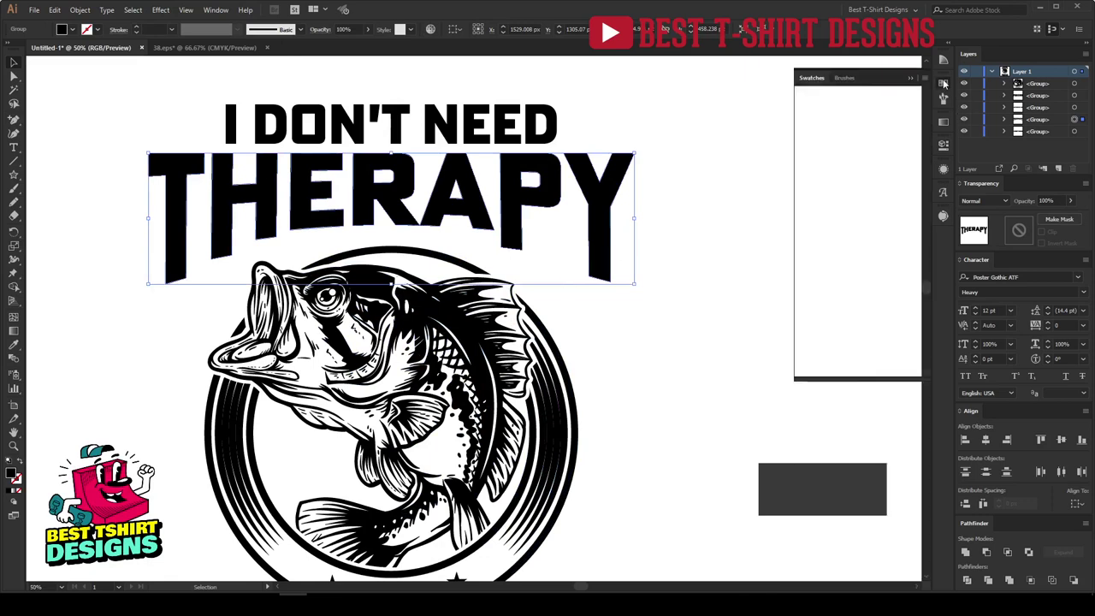
{"action": "left_click", "coordinate": [880, 114]}
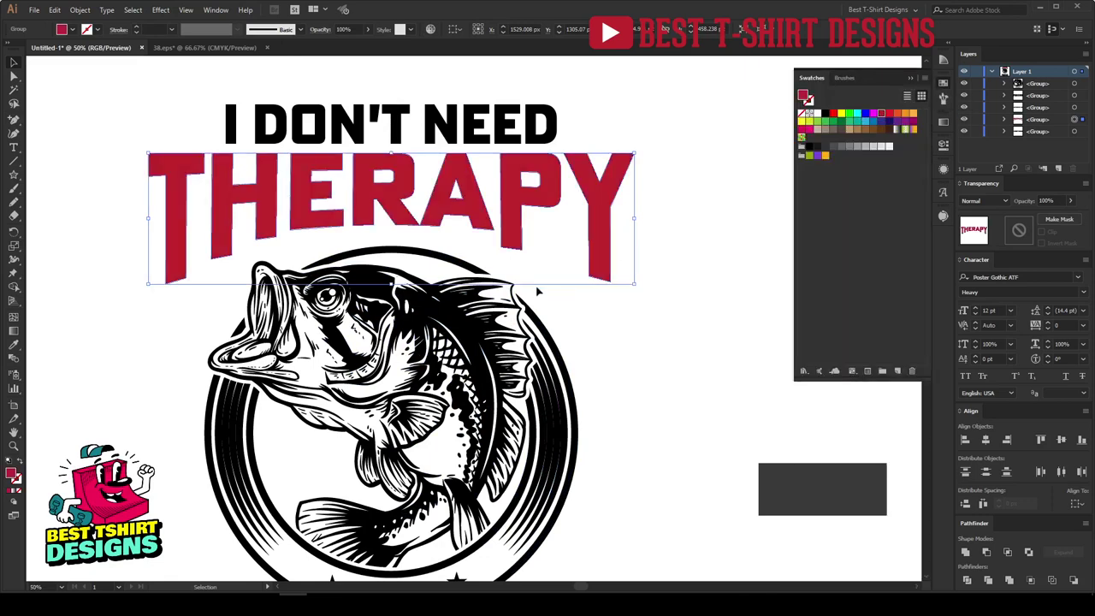
{"action": "left_click", "coordinate": [562, 251]}
{"action": "scroll", "coordinate": [257, 150], "scroll_direction": "up", "scroll_amount": 1}
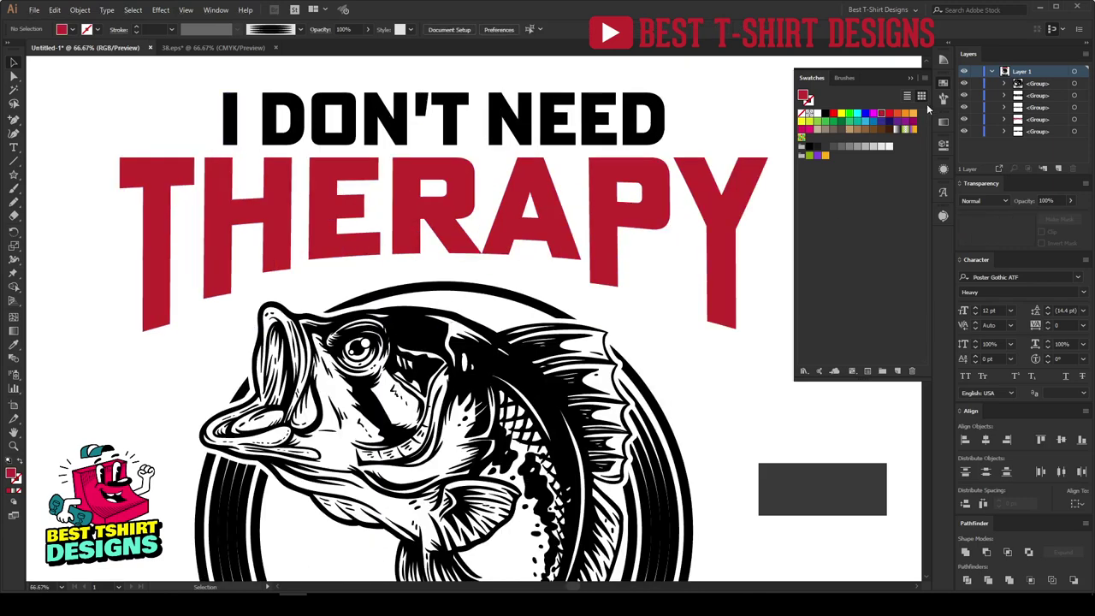
{"action": "left_click", "coordinate": [813, 250]}
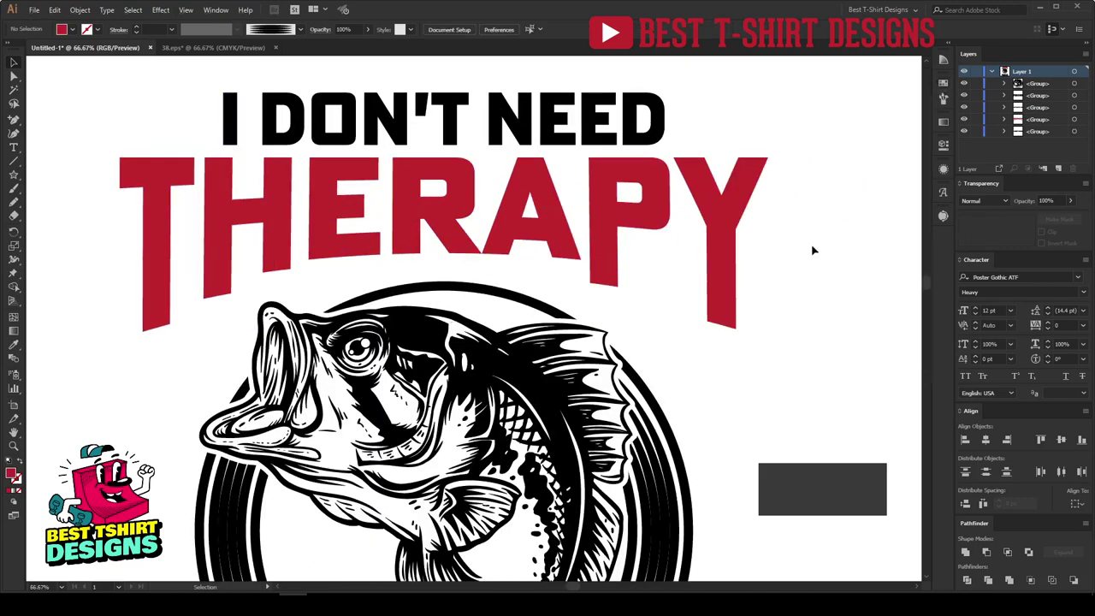
Offset the paths of the THERAPY lettering by 10 px with Miter joins and a miter limit of 4
{"action": "left_click", "coordinate": [579, 242]}
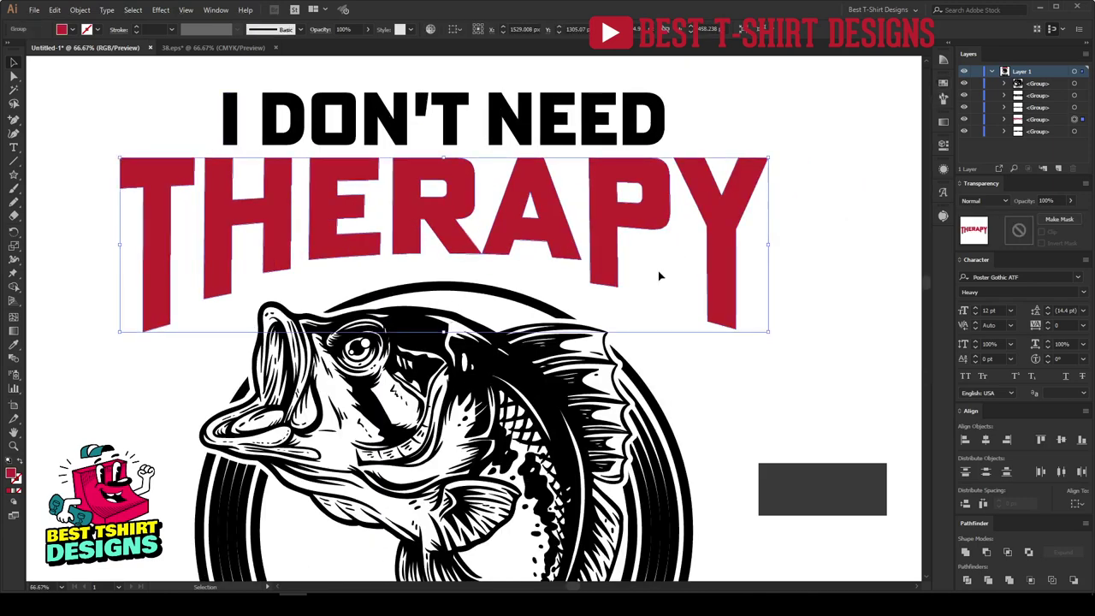
{"action": "key", "text": "ctrl+alt+f"}
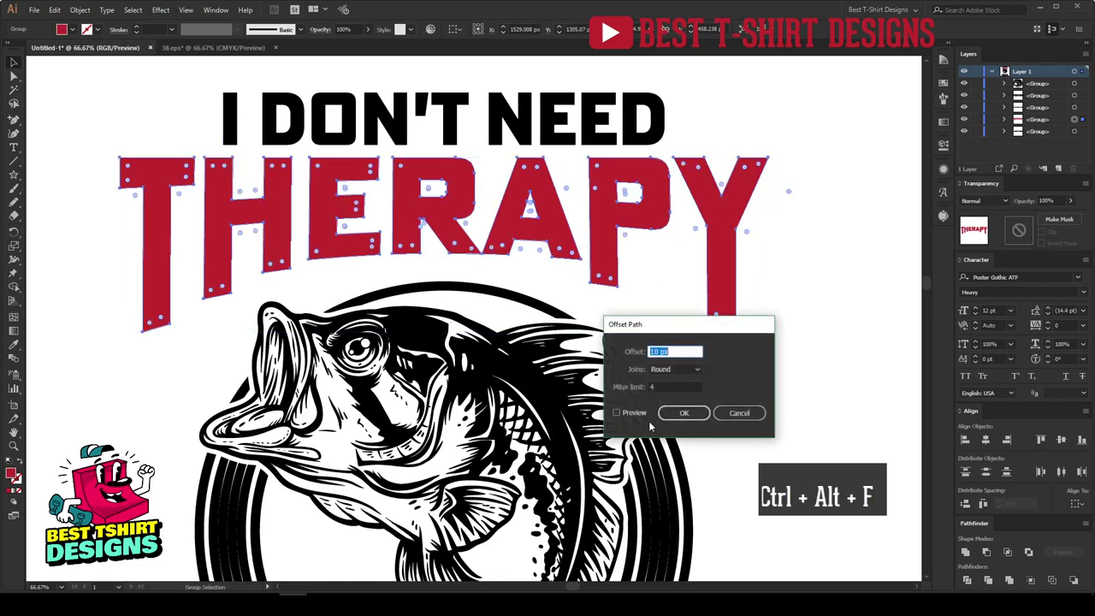
{"action": "left_click", "coordinate": [617, 413]}
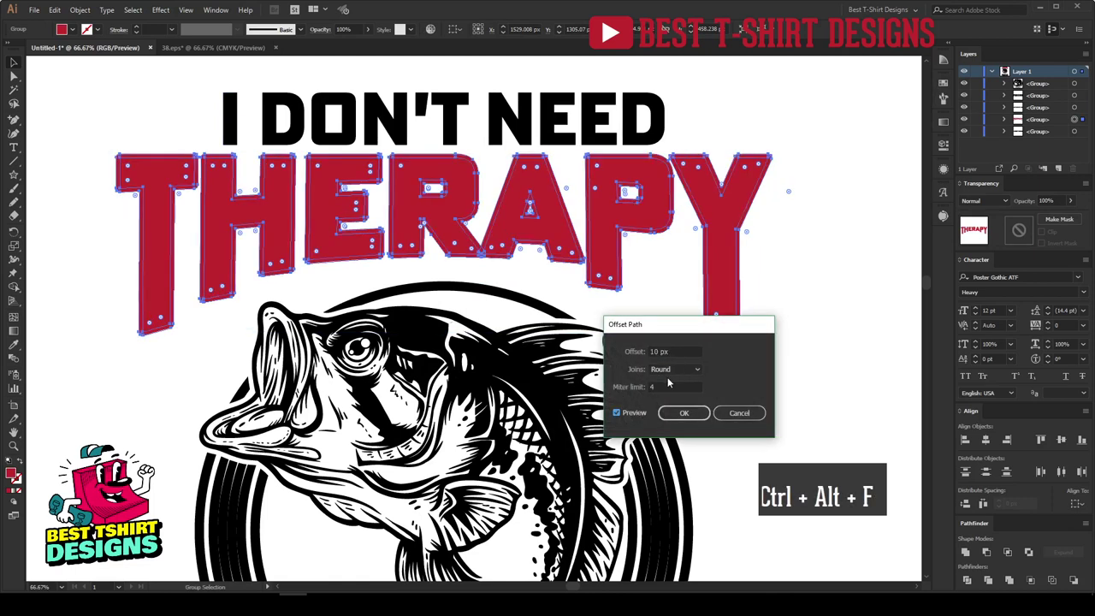
{"action": "left_click", "coordinate": [674, 369]}
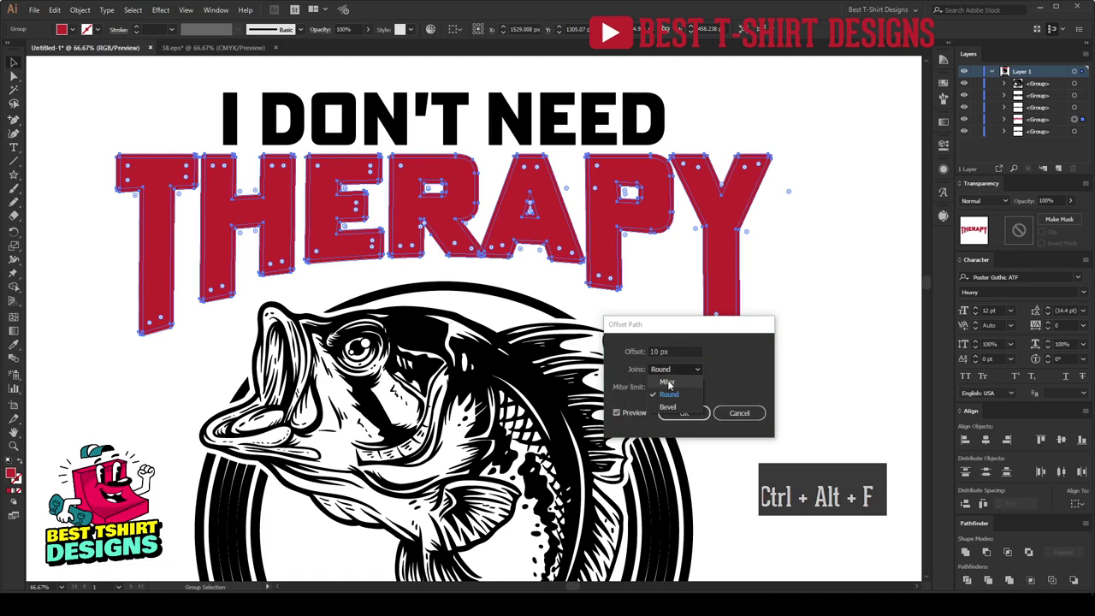
{"action": "left_click", "coordinate": [667, 382]}
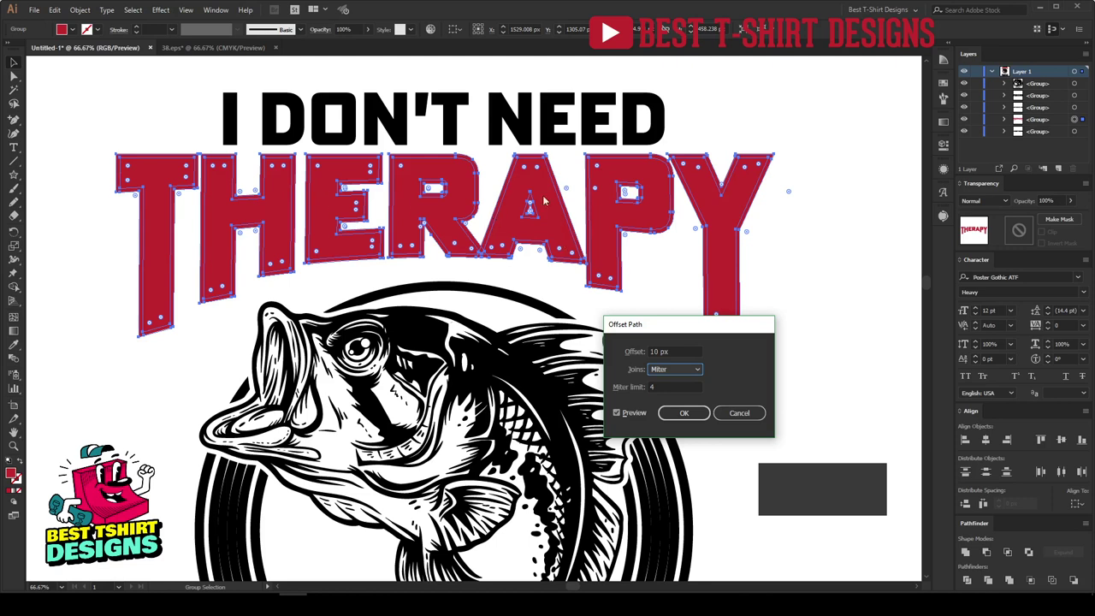
{"action": "left_click", "coordinate": [685, 413]}
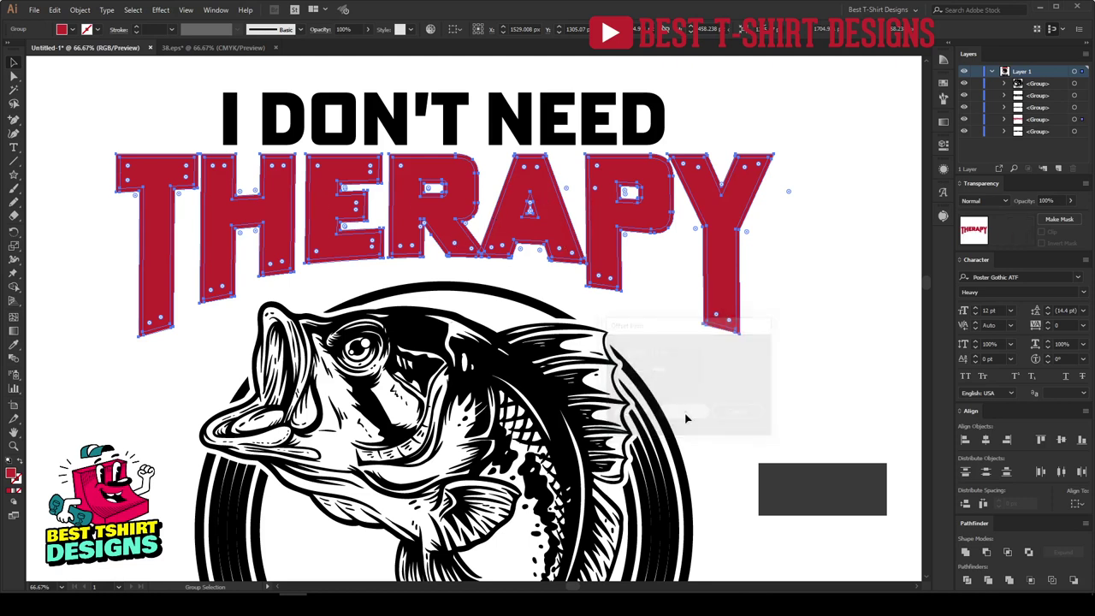
Fill the offset outline shapes of the THERAPY lettering with the pure blue swatch
{"action": "left_click", "coordinate": [943, 82]}
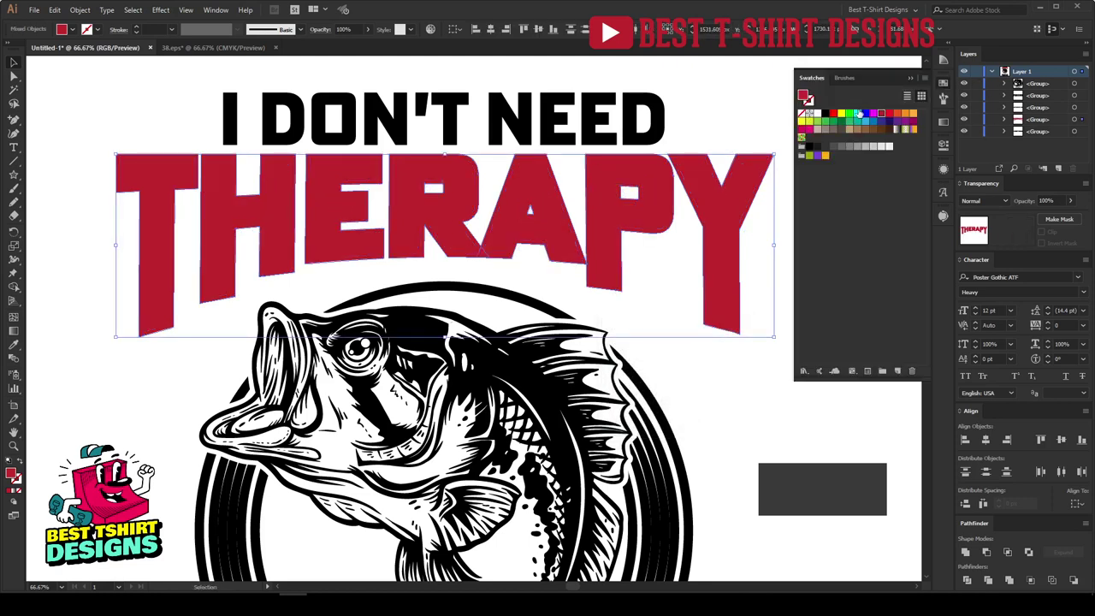
{"action": "left_click", "coordinate": [865, 113]}
{"action": "left_click", "coordinate": [943, 82]}
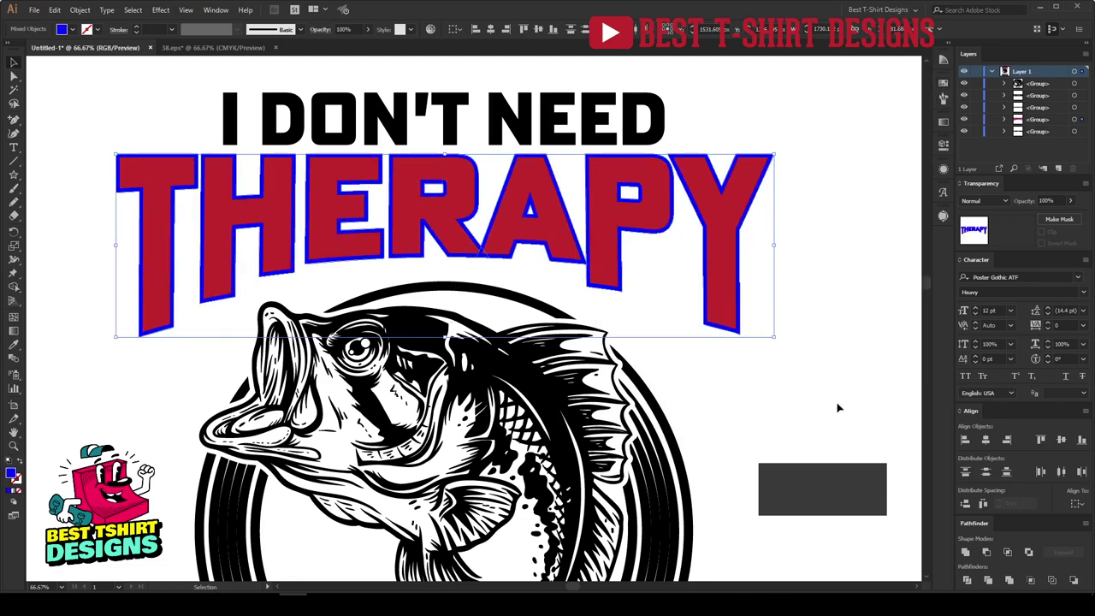
Unite the blue THERAPY outline shapes and place the result behind the red lettering
{"action": "left_click", "coordinate": [965, 553]}
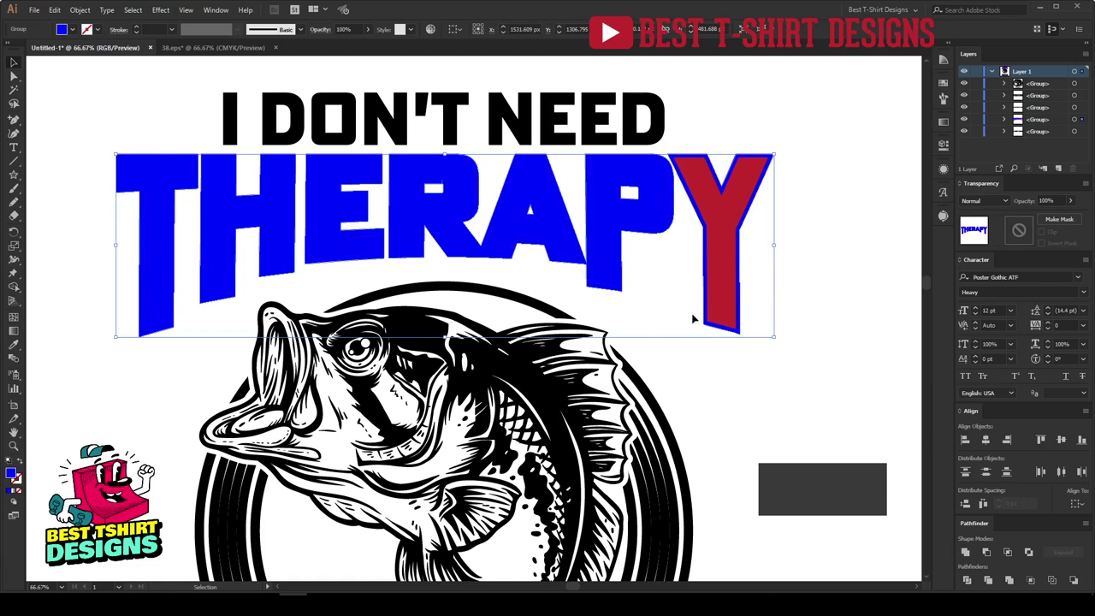
{"action": "key", "text": "ctrl+x"}
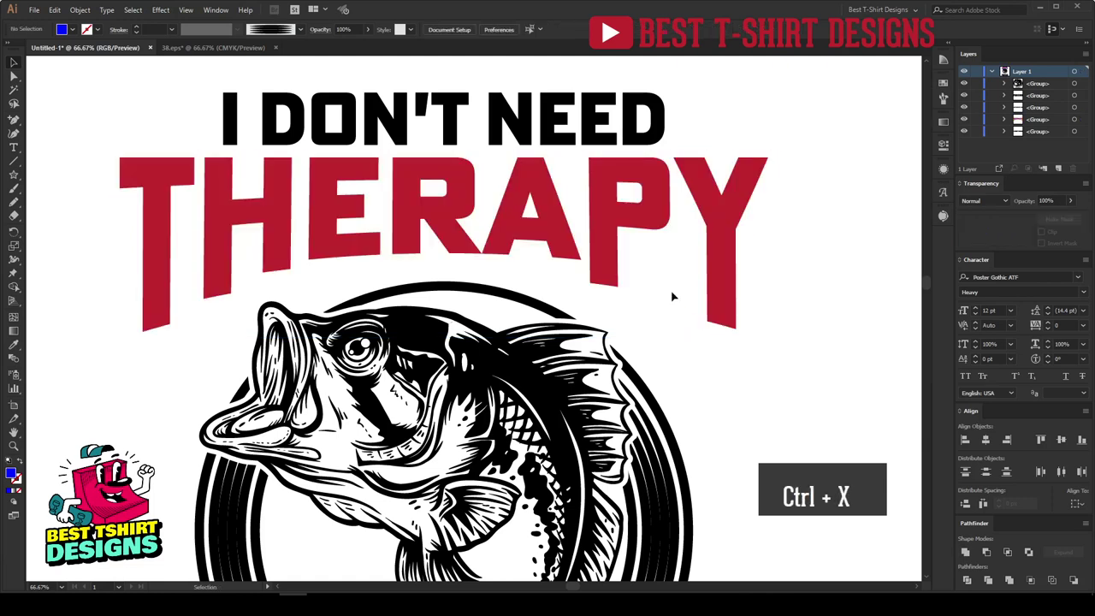
{"action": "key", "text": "a"}
{"action": "key", "text": "ctrl+b"}
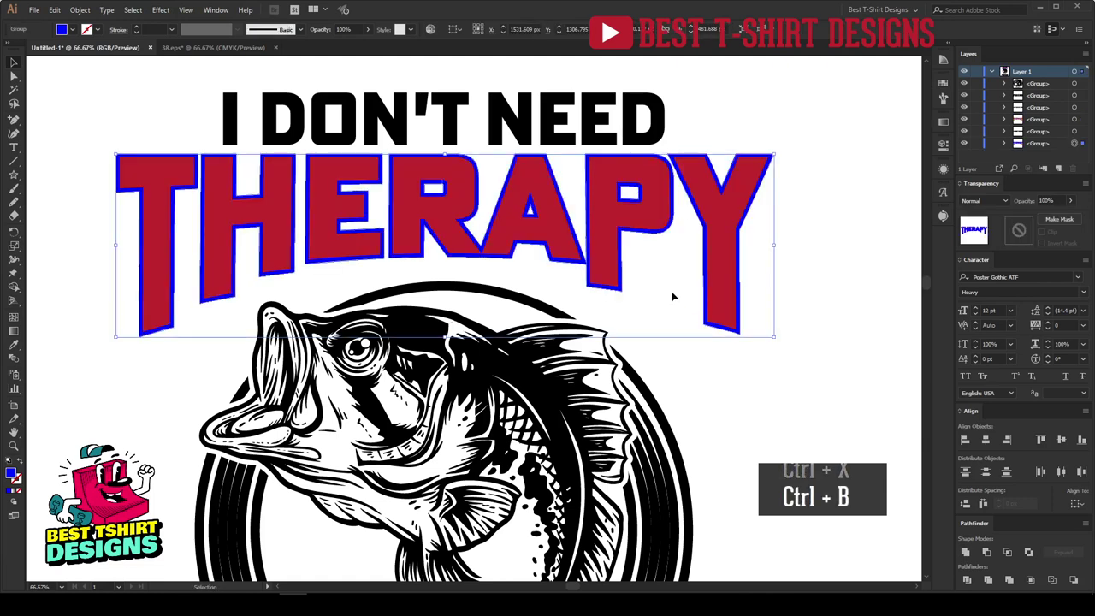
{"action": "key", "text": "v"}
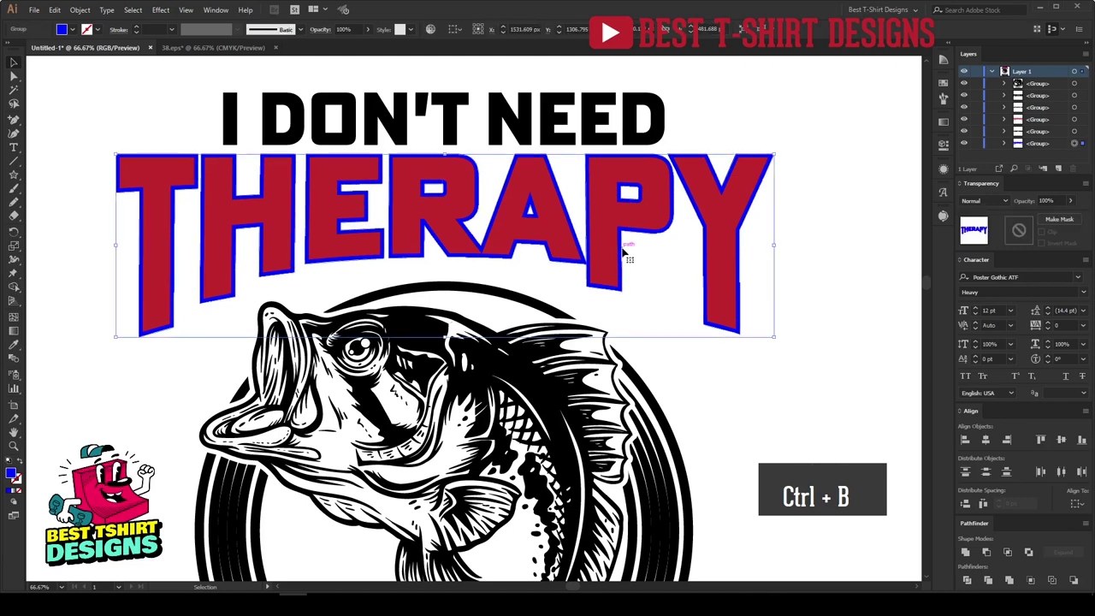
{"action": "left_click", "coordinate": [664, 289]}
{"action": "left_click", "coordinate": [653, 221]}
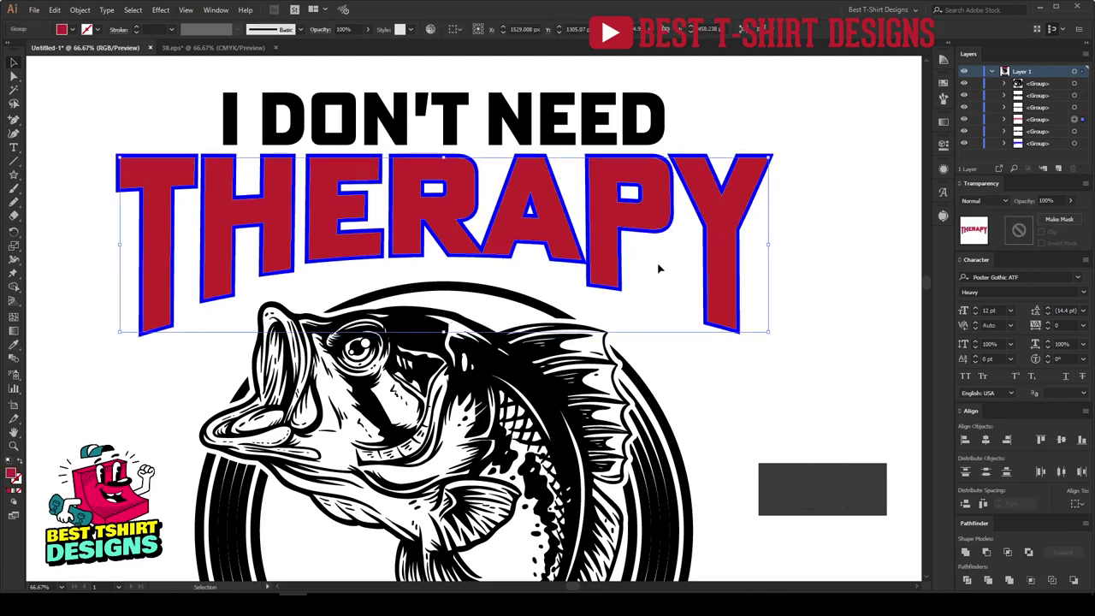
{"action": "left_click", "coordinate": [659, 237]}
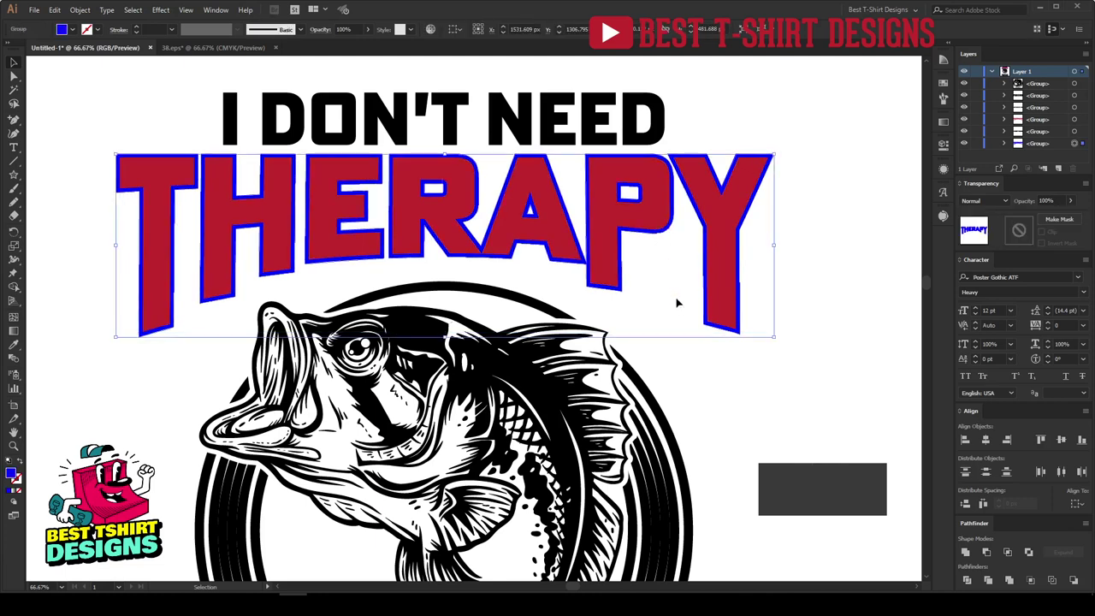
{"action": "left_click", "coordinate": [676, 302]}
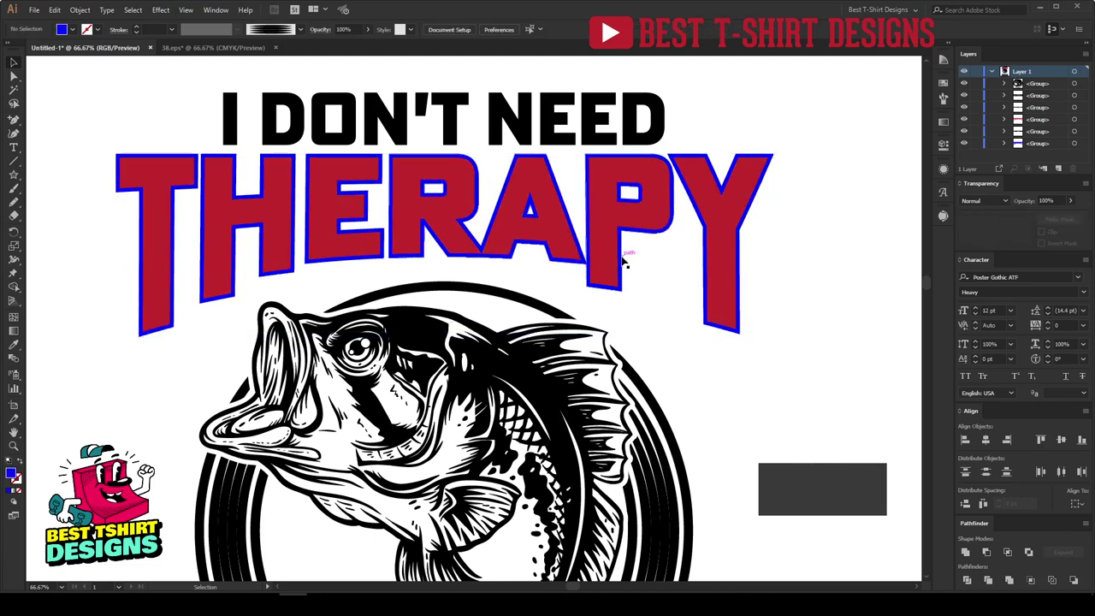
Duplicate the blue THERAPY outline in place at the back of the stack
{"action": "left_click", "coordinate": [623, 261]}
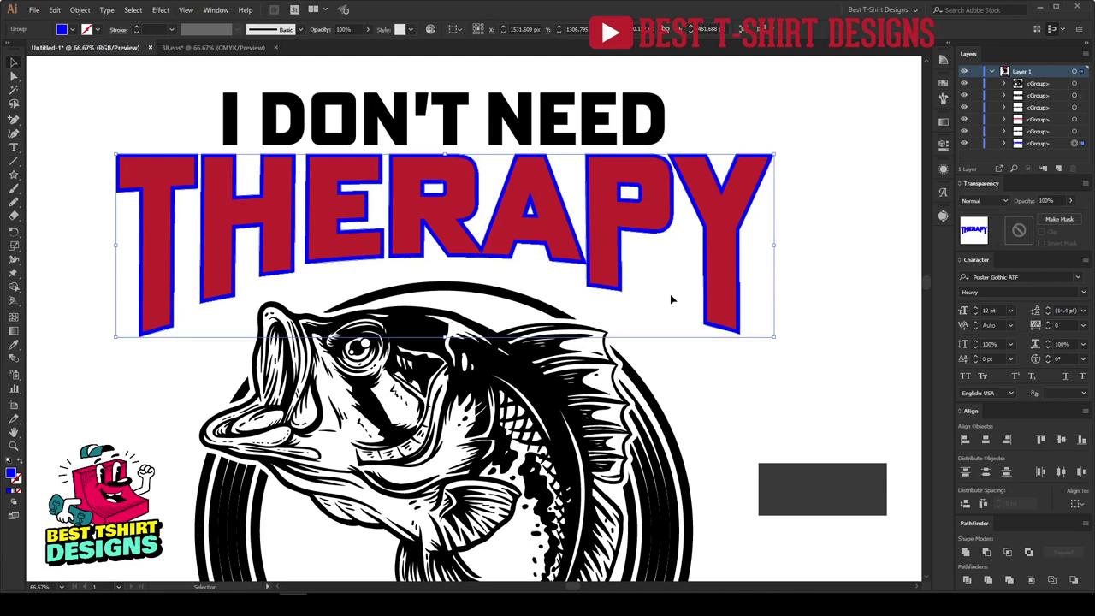
{"action": "key", "text": "a"}
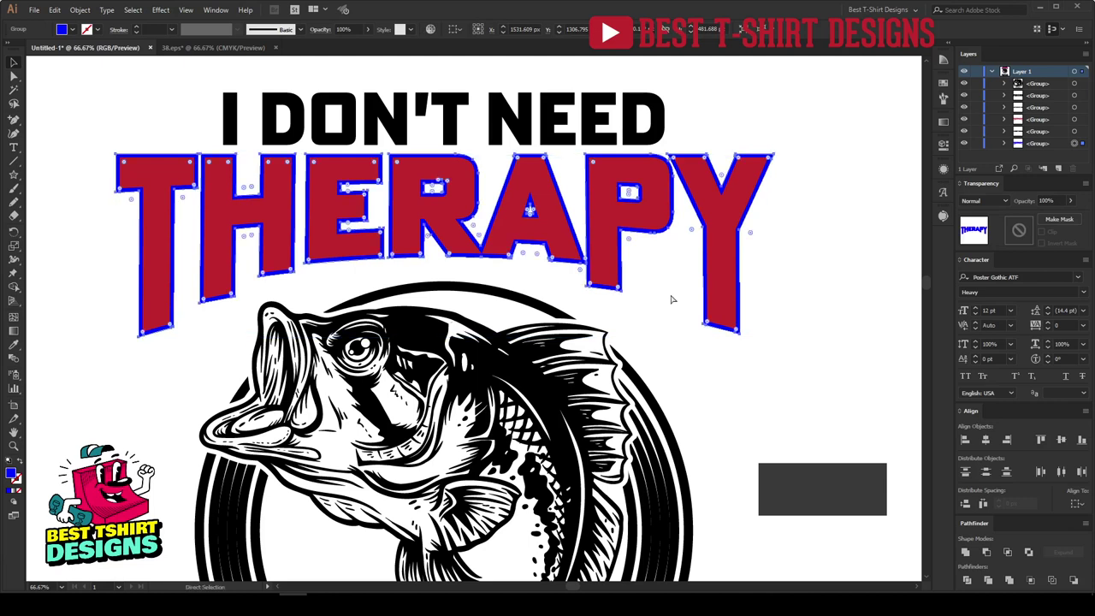
{"action": "key", "text": "ctrl+c"}
{"action": "key", "text": "ctrl+b"}
{"action": "key", "text": "v"}
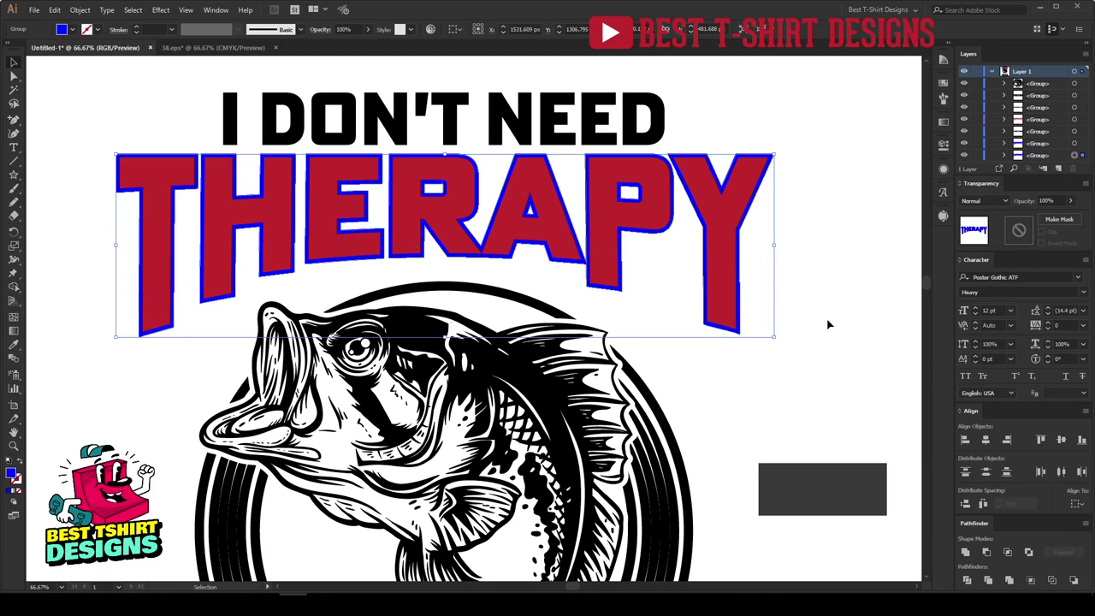
Move the rear blue THERAPY copy 60 px down and scale it about its center to about 444.6 px high
{"action": "key", "text": "shift+Down"}
{"action": "key", "text": "shift+Down"}
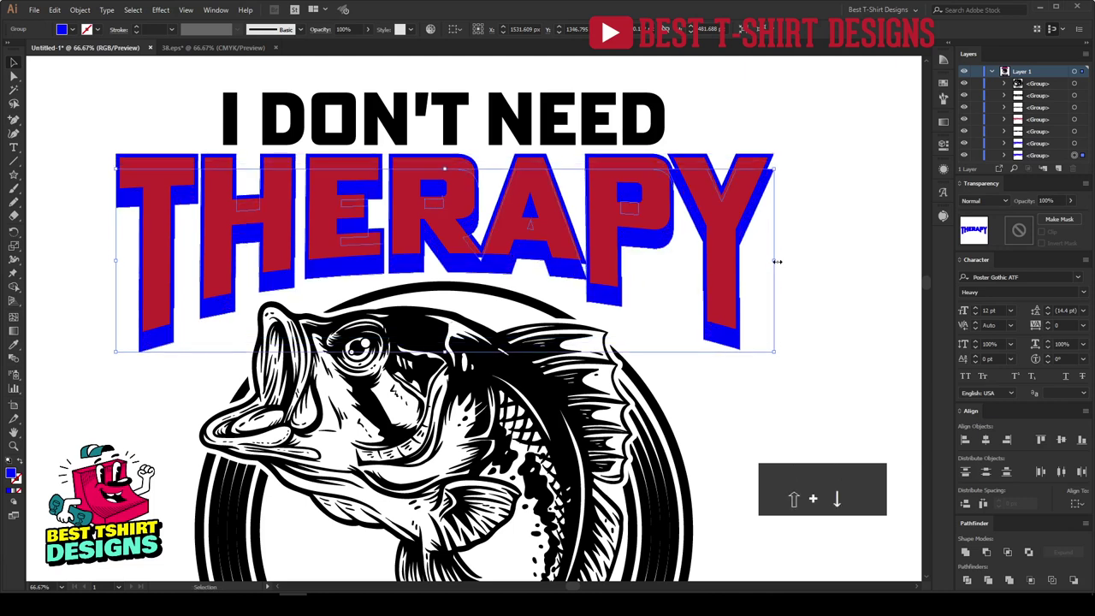
{"action": "left_click_drag", "start_coordinate": [777, 261], "coordinate": [750, 262]}
{"action": "key", "text": "shift+Down"}
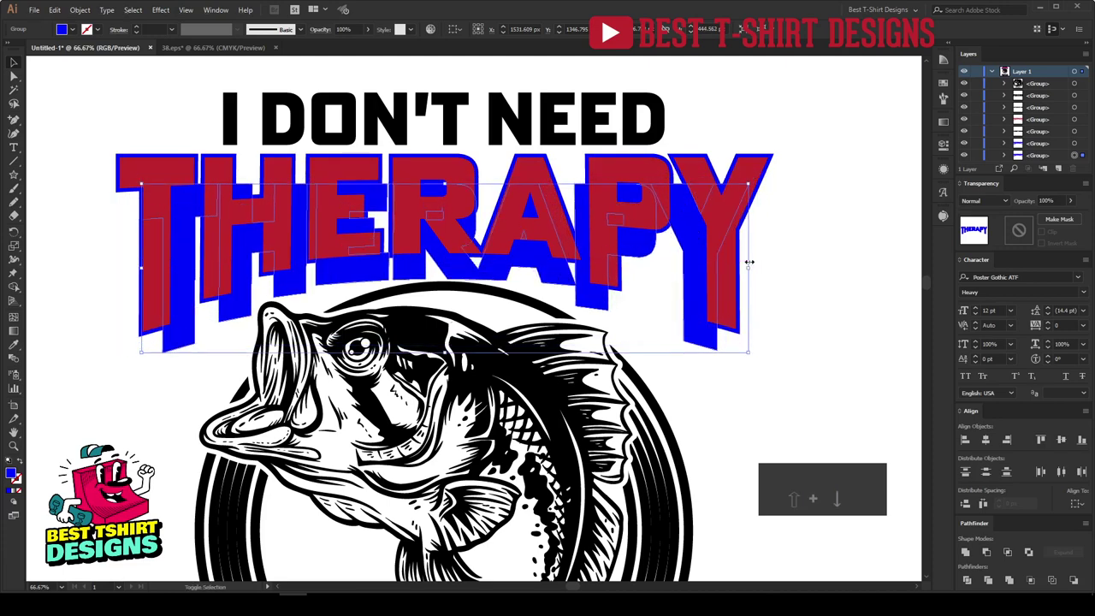
{"action": "key", "text": "shift+Down"}
{"action": "left_click", "coordinate": [806, 314]}
Fill the rear THERAPY copy with orange to compare it with the outline, and return it to pure blue
{"action": "scroll", "coordinate": [791, 315], "scroll_direction": "up", "scroll_amount": 2}
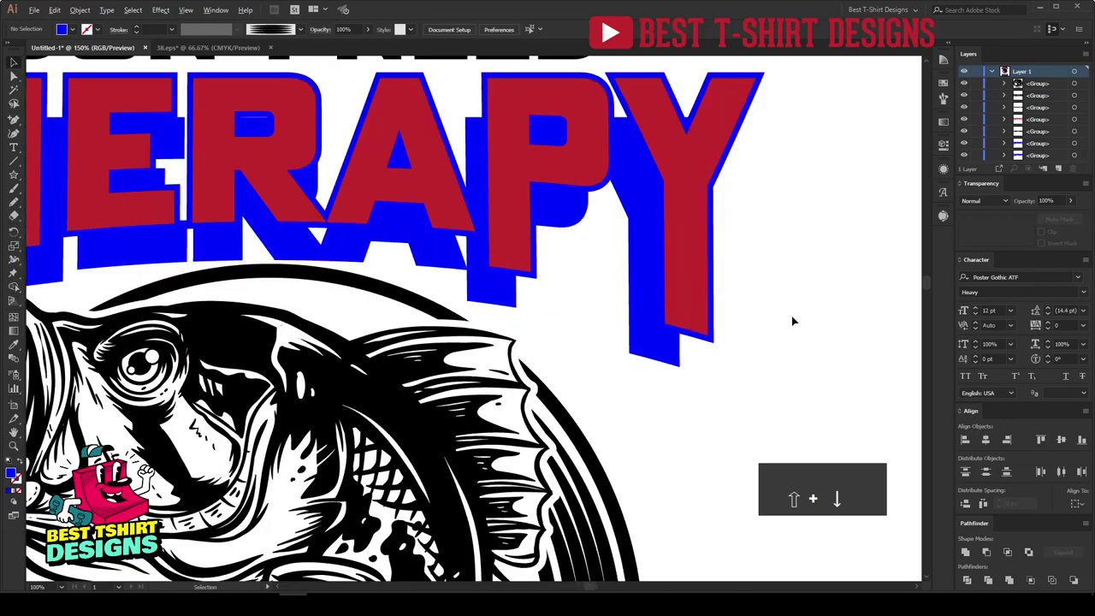
{"action": "left_click", "coordinate": [579, 373]}
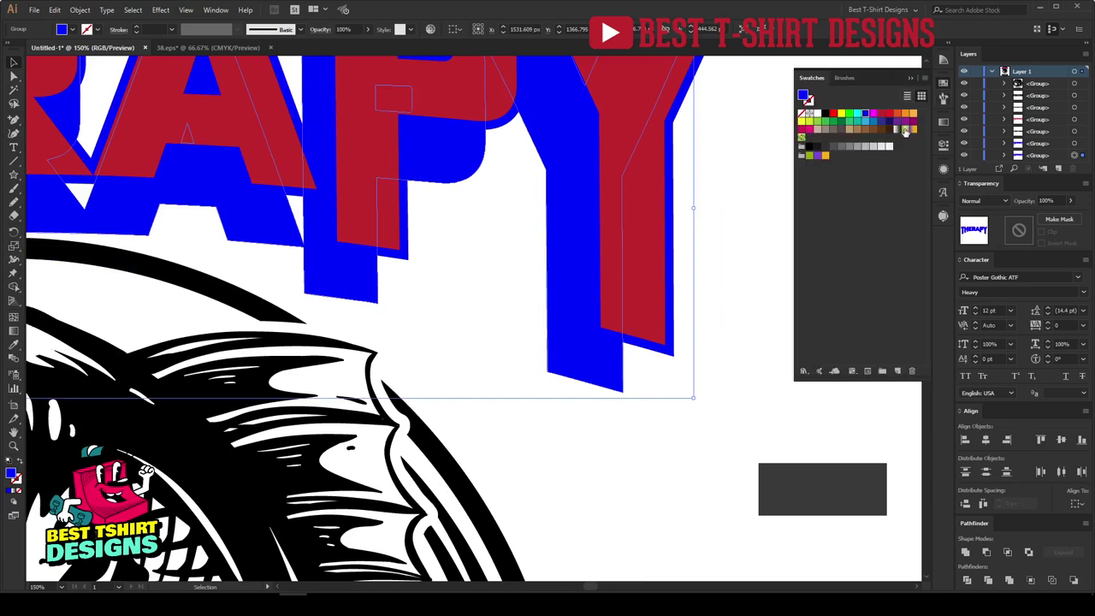
{"action": "left_click", "coordinate": [944, 83]}
{"action": "left_click", "coordinate": [896, 114]}
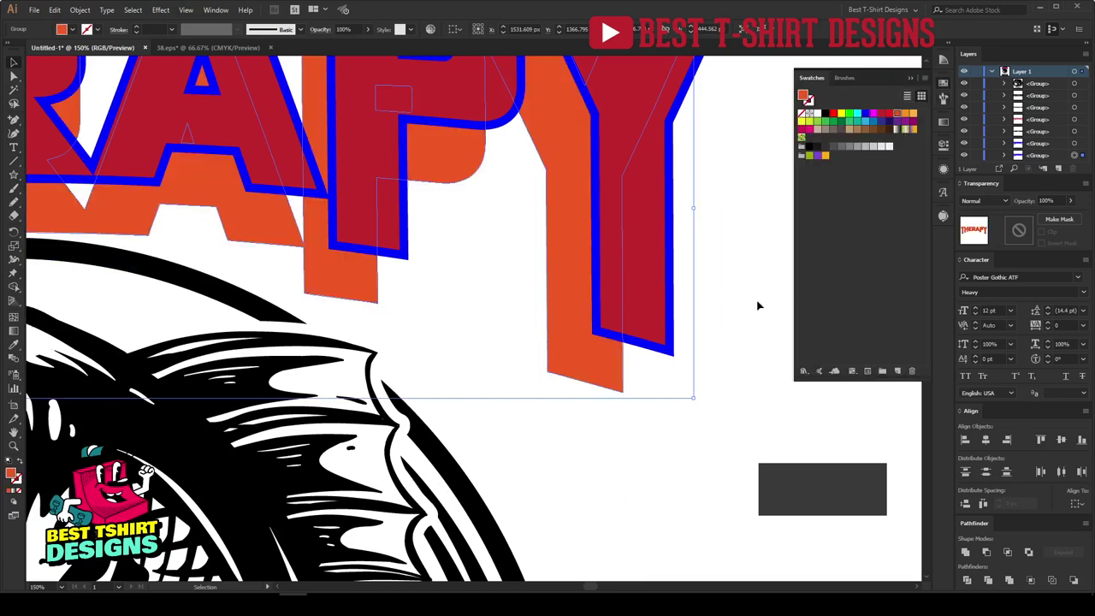
{"action": "left_click", "coordinate": [676, 375]}
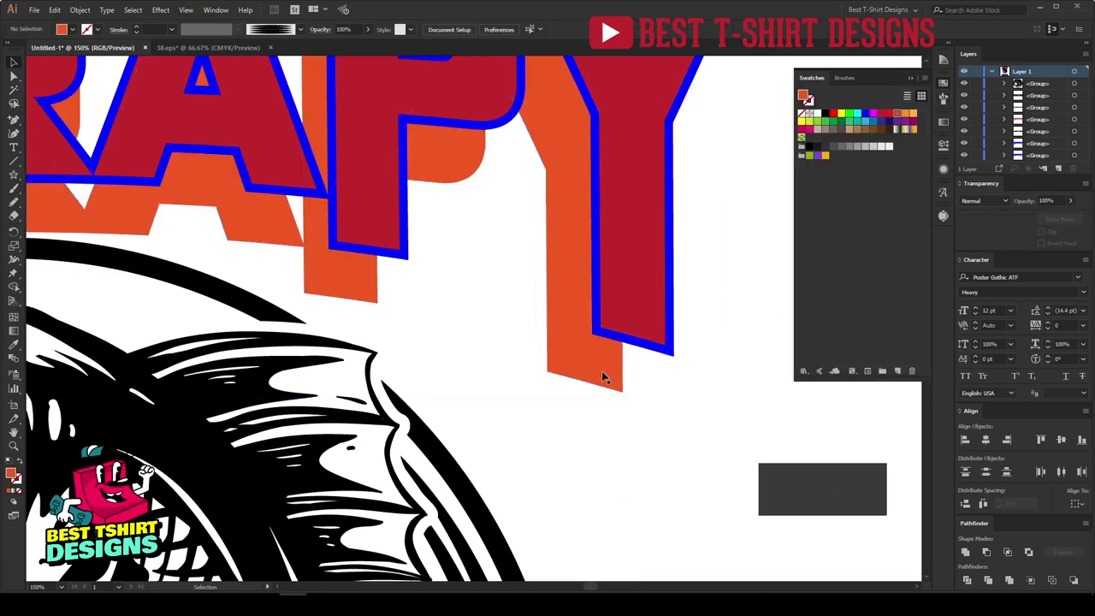
{"action": "left_click", "coordinate": [604, 373]}
{"action": "left_click", "coordinate": [651, 296]}
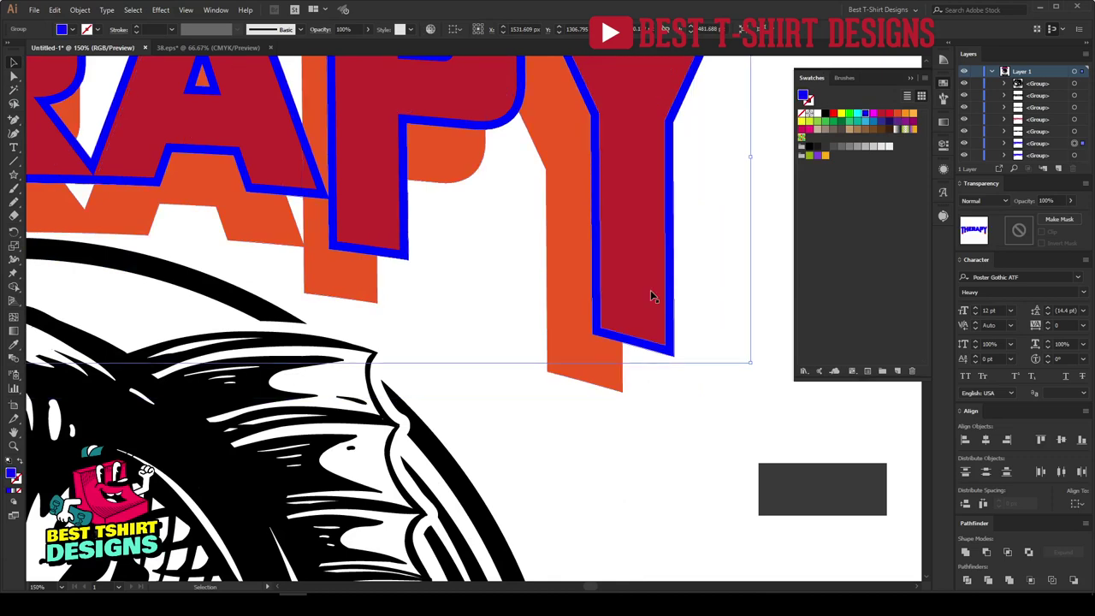
{"action": "left_click", "coordinate": [655, 423]}
{"action": "left_click", "coordinate": [621, 371]}
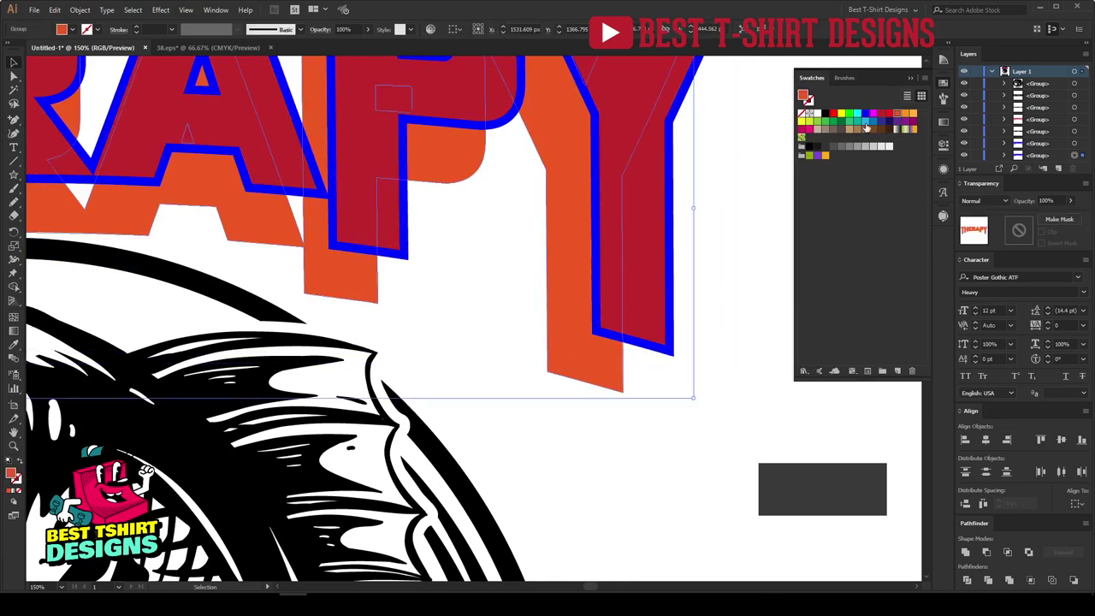
{"action": "left_click", "coordinate": [864, 113]}
{"action": "left_click", "coordinate": [662, 395]}
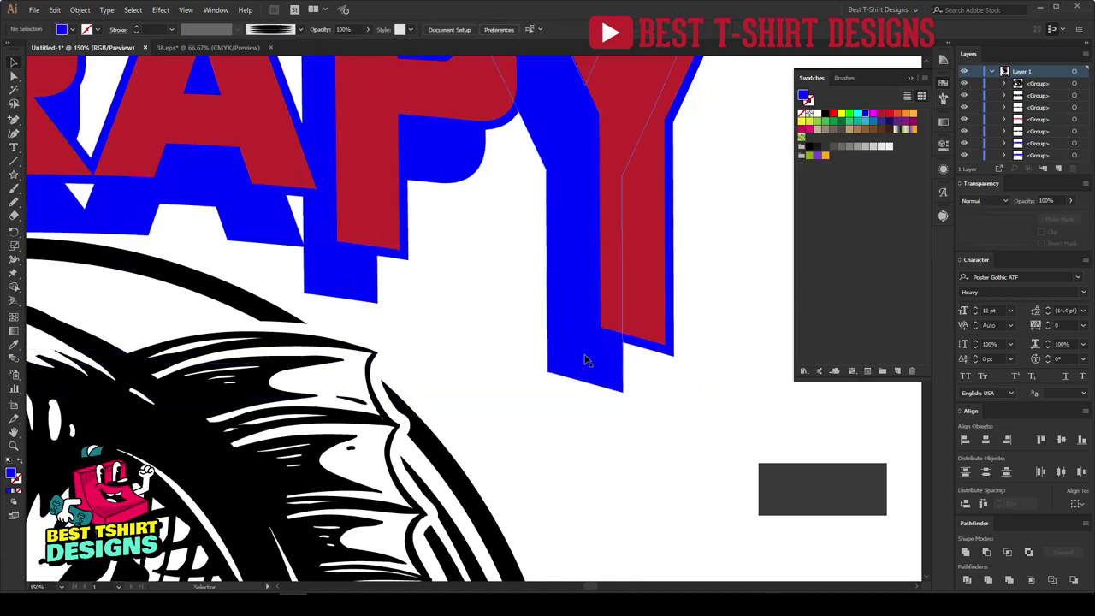
Select both blue THERAPY shapes and make a blend between them
{"action": "left_click", "coordinate": [585, 360]}
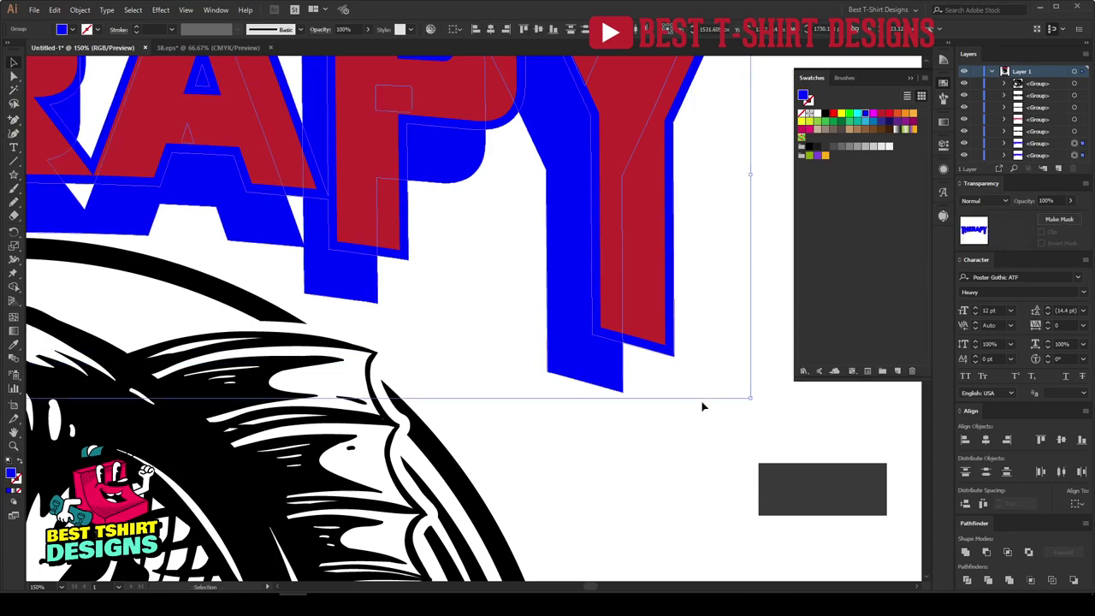
{"action": "scroll", "coordinate": [506, 257], "scroll_direction": "down", "scroll_amount": 2, "text": "alt"}
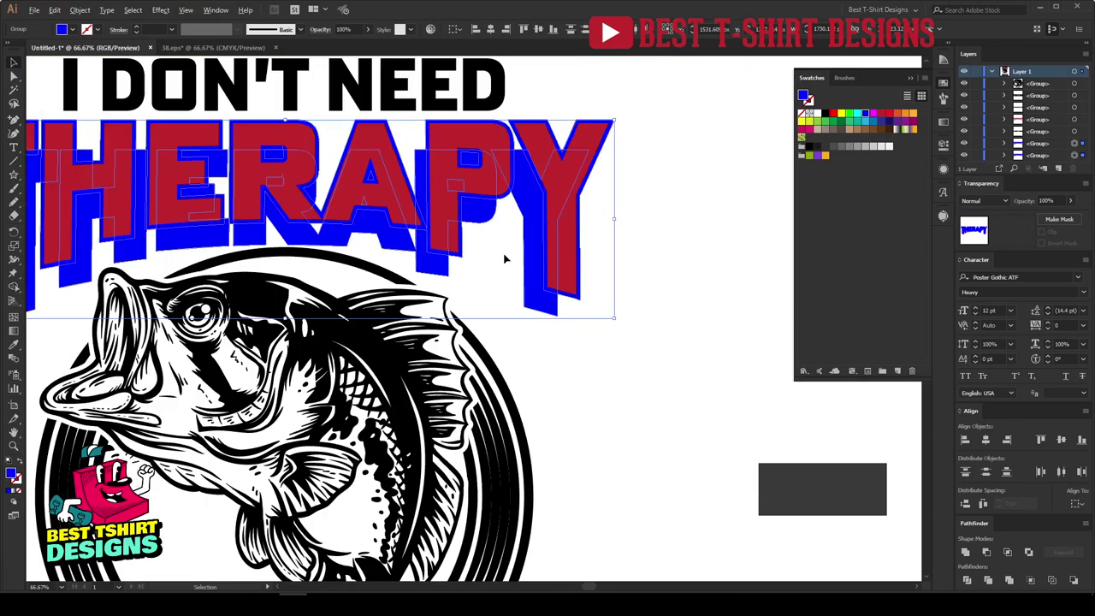
{"action": "left_click", "coordinate": [75, 10]}
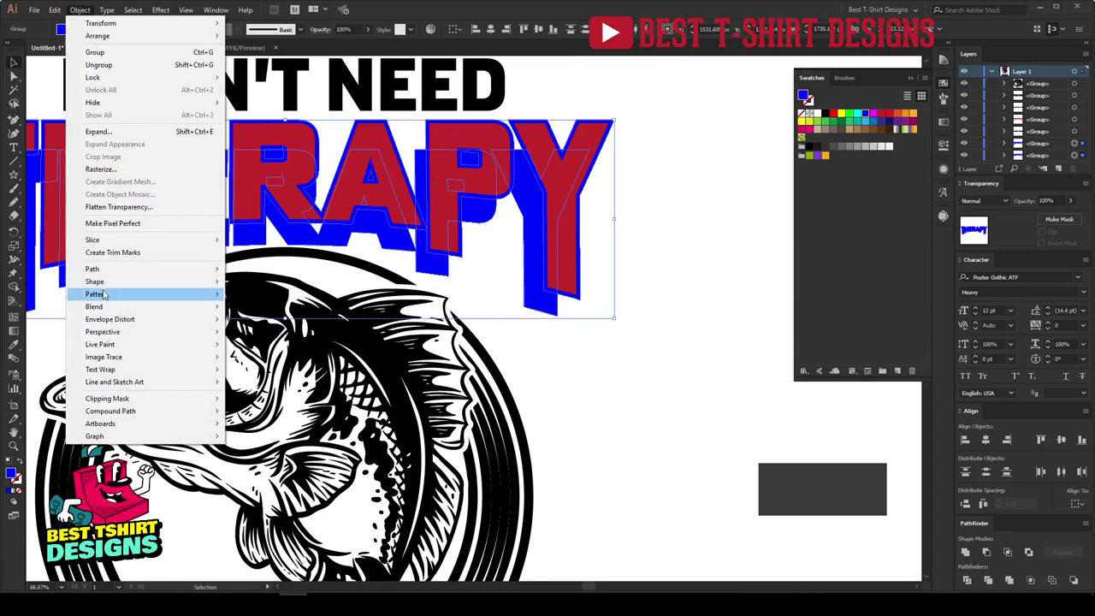
{"action": "mouse_move", "coordinate": [141, 306]}
{"action": "left_click", "coordinate": [270, 311]}
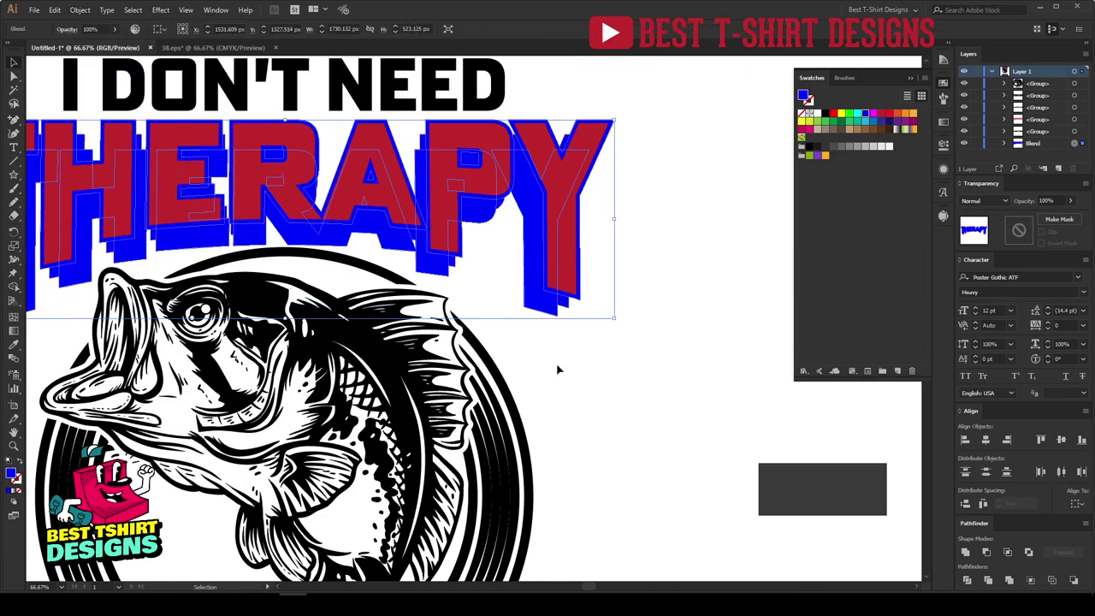
Set the blue THERAPY blend's spacing to Specified Steps and enable the preview
{"action": "scroll", "coordinate": [573, 301], "scroll_direction": "up", "scroll_amount": 3, "text": "alt"}
{"action": "scroll", "coordinate": [556, 344], "scroll_direction": "up", "scroll_amount": 2, "text": "alt"}
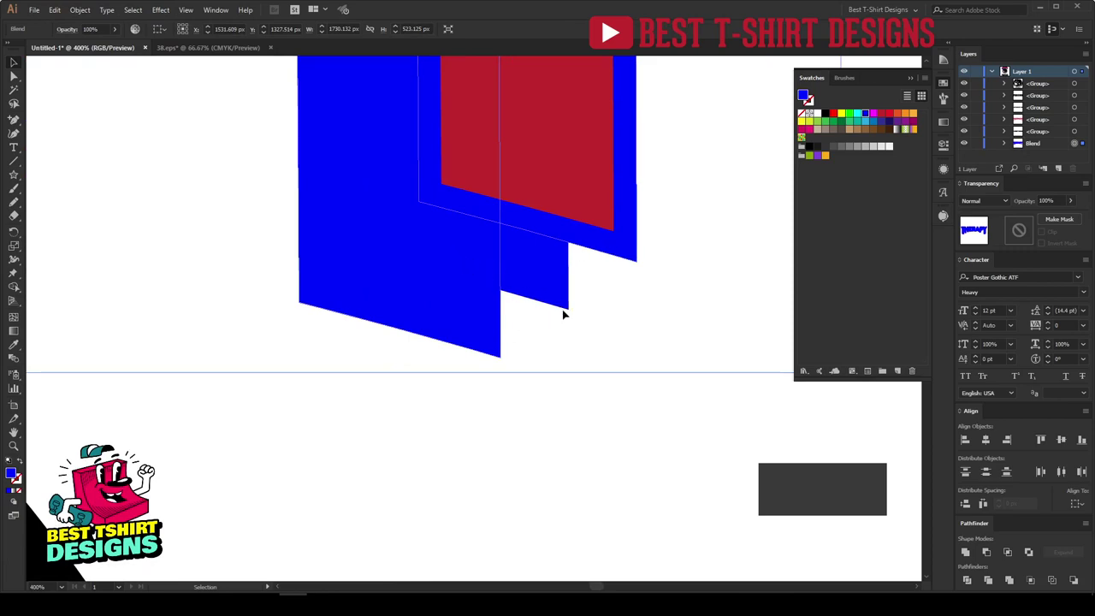
{"action": "left_click", "coordinate": [14, 360]}
{"action": "double_click", "coordinate": [15, 364]}
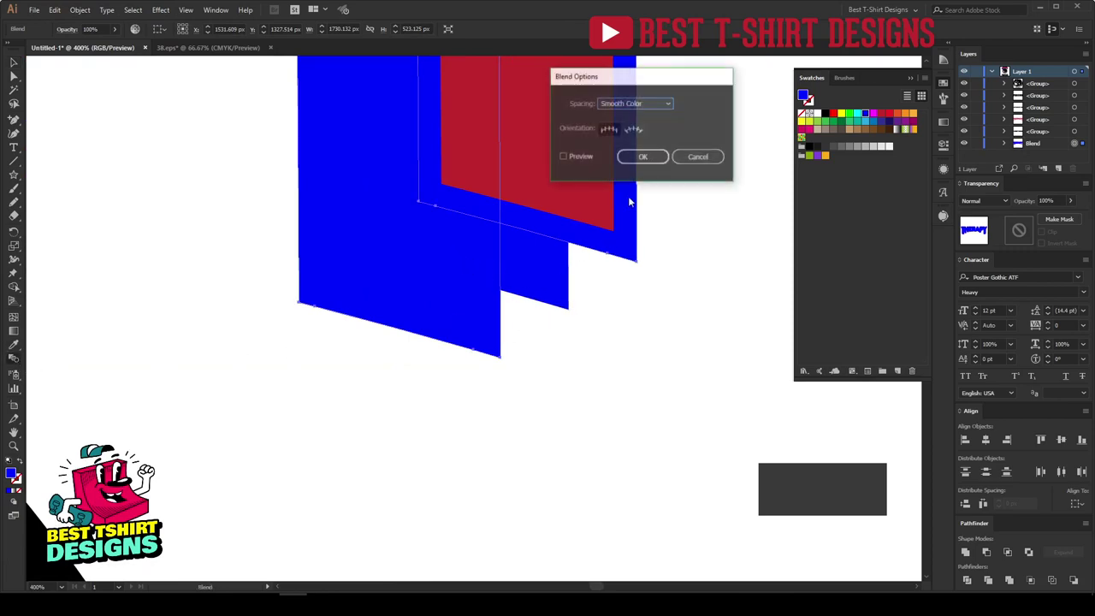
{"action": "left_click", "coordinate": [628, 103]}
{"action": "left_click", "coordinate": [625, 125]}
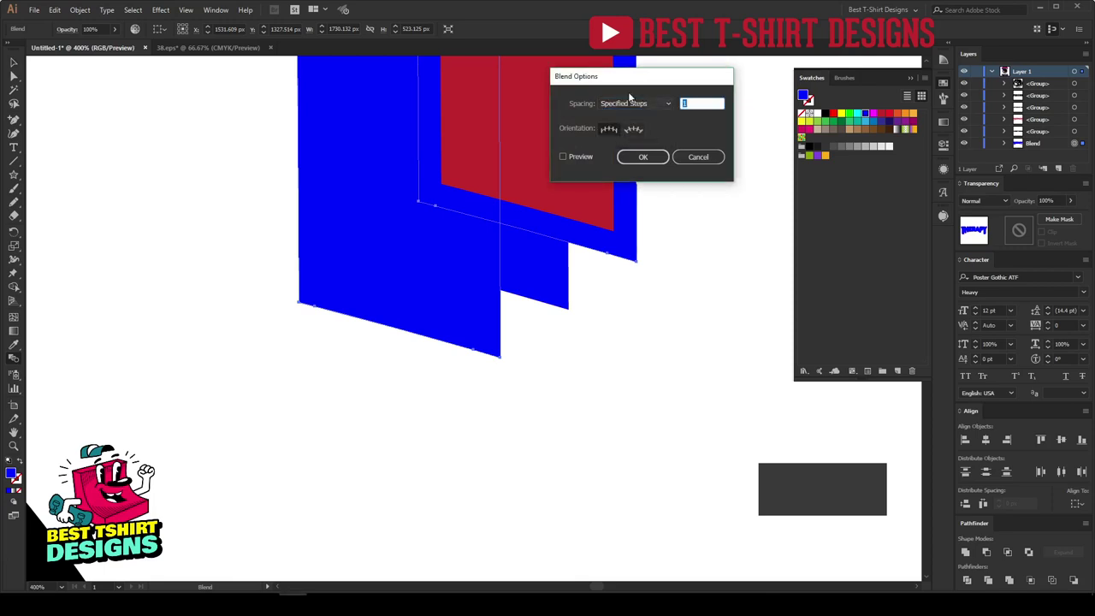
{"action": "left_click_drag", "start_coordinate": [628, 79], "coordinate": [206, 189]}
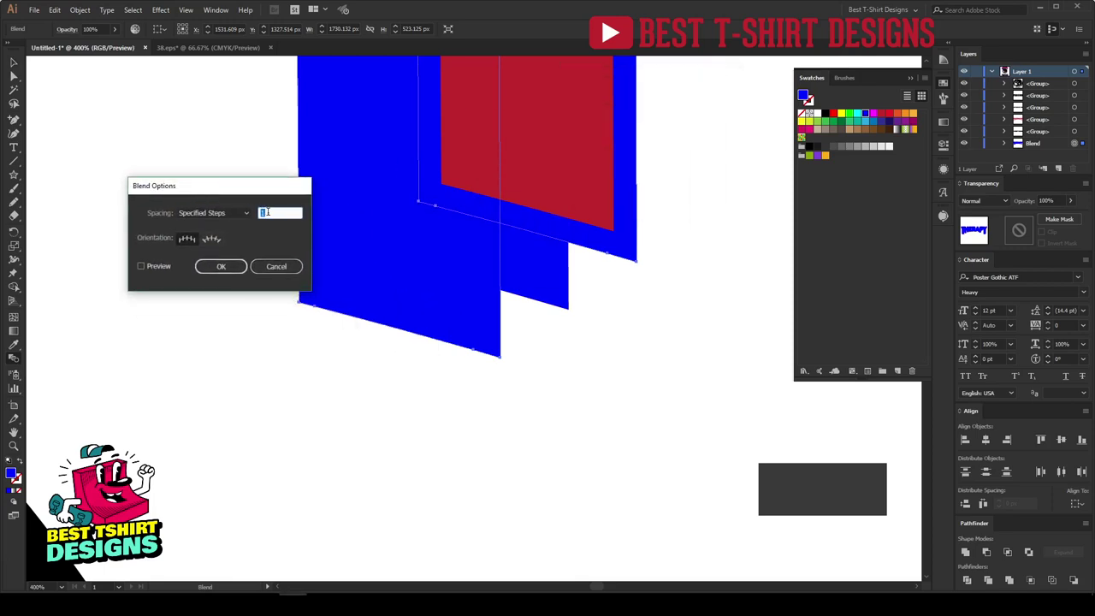
{"action": "left_click", "coordinate": [159, 266]}
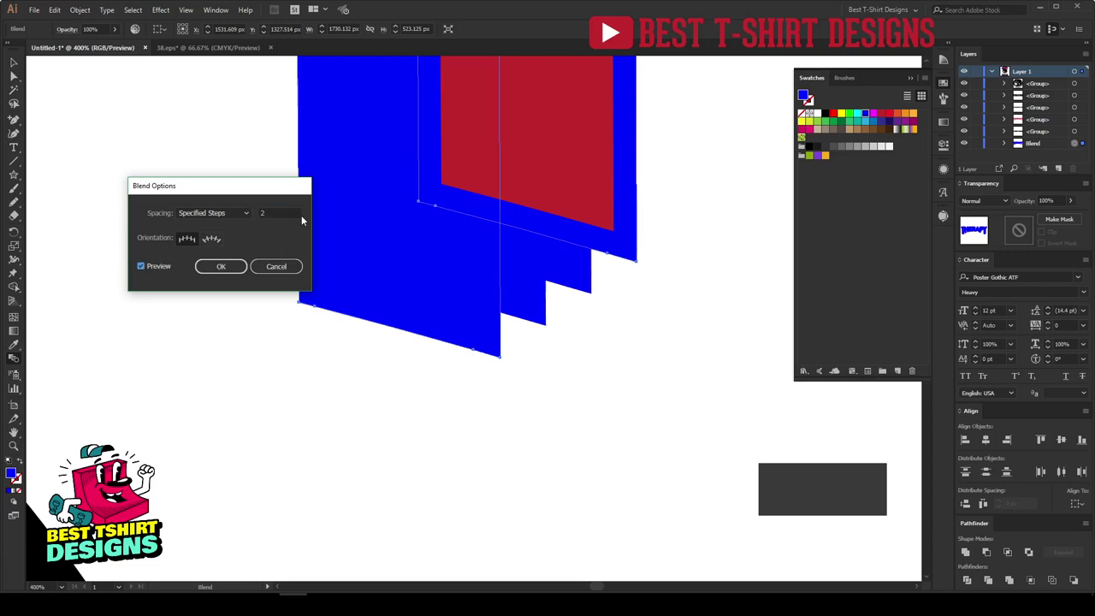
Try raising the blend's step count gradually to smooth the jagged extrusion edge
{"action": "key", "text": "Up"}
{"action": "key", "text": "Up"}
{"action": "key", "text": "Up"}
{"action": "key", "text": "Up"}
{"action": "key", "text": "Up"}
{"action": "key", "text": "Up"}
{"action": "key", "text": "Up"}
{"action": "key", "text": "Up"}
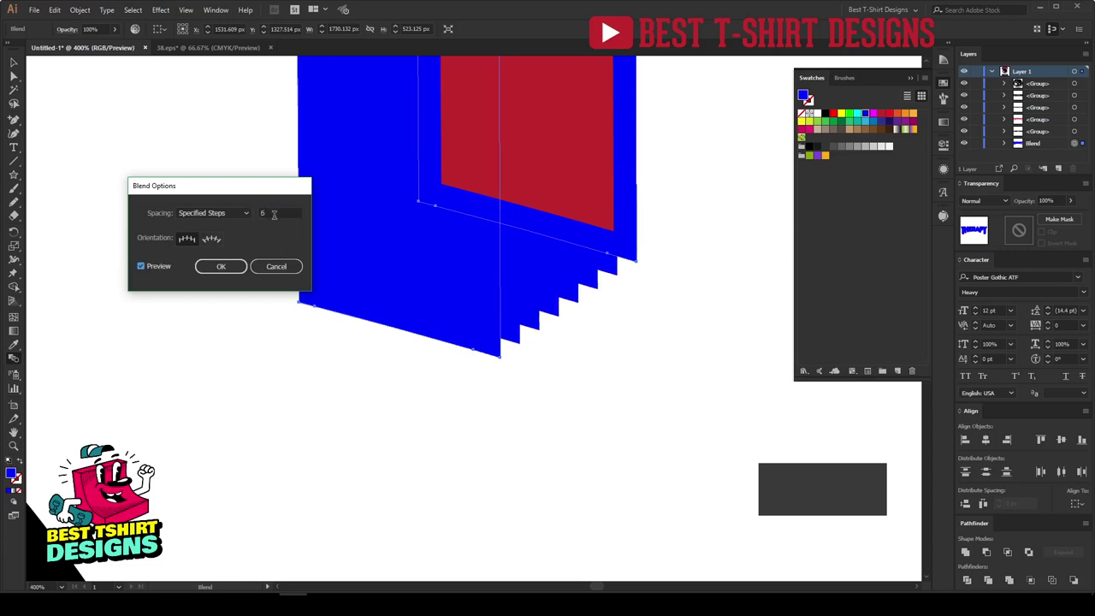
{"action": "key", "text": "Up"}
{"action": "key", "text": "Up"}
{"action": "key", "text": "Up"}
{"action": "key", "text": "Up"}
{"action": "key", "text": "Up"}
{"action": "key", "text": "Up"}
{"action": "key", "text": "Up"}
{"action": "key", "text": "Up"}
{"action": "key", "text": "Up"}
{"action": "key", "text": "Up"}
{"action": "key", "text": "Up"}
{"action": "key", "text": "Up"}
{"action": "key", "text": "Up"}
{"action": "key", "text": "Up"}
{"action": "key", "text": "Up"}
{"action": "key", "text": "Up"}
{"action": "key", "text": "Up"}
{"action": "key", "text": "Up"}
{"action": "key", "text": "Up"}
{"action": "key", "text": "Up"}
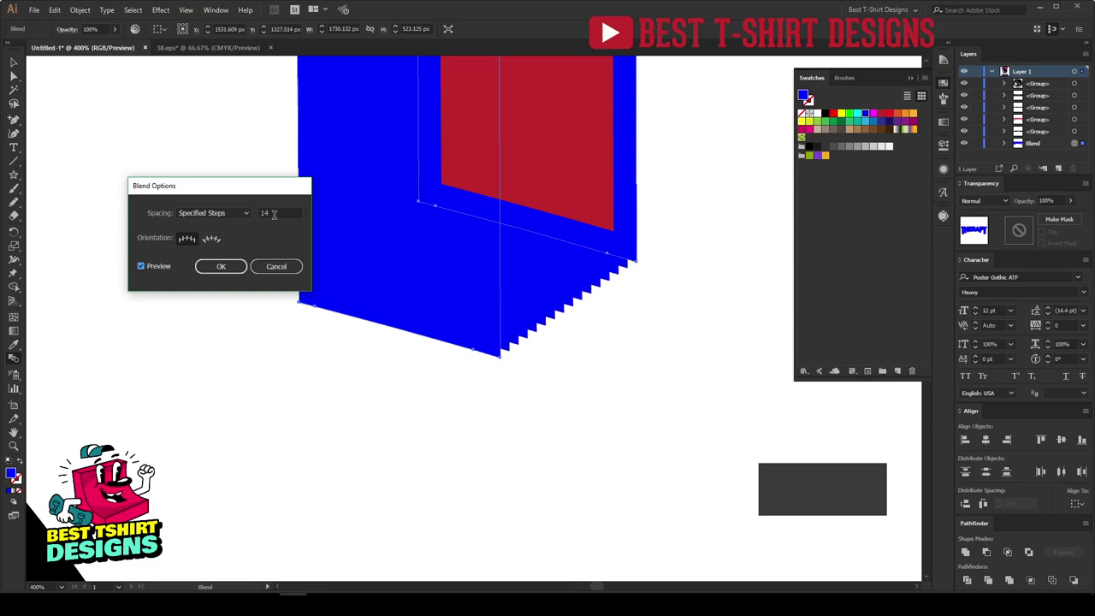
{"action": "key", "text": "Up"}
{"action": "key", "text": "Up"}
{"action": "key", "text": "Up"}
{"action": "key", "text": "Up"}
{"action": "key", "text": "Up"}
{"action": "key", "text": "Up"}
{"action": "key", "text": "Up"}
{"action": "key", "text": "Up"}
{"action": "key", "text": "Up"}
{"action": "key", "text": "Up"}
{"action": "key", "text": "Up"}
{"action": "key", "text": "Up"}
{"action": "key", "text": "Up"}
{"action": "key", "text": "Up"}
{"action": "key", "text": "Up"}
{"action": "key", "text": "Up"}
{"action": "key", "text": "Up"}
{"action": "key", "text": "Up"}
{"action": "key", "text": "Up"}
{"action": "key", "text": "Up"}
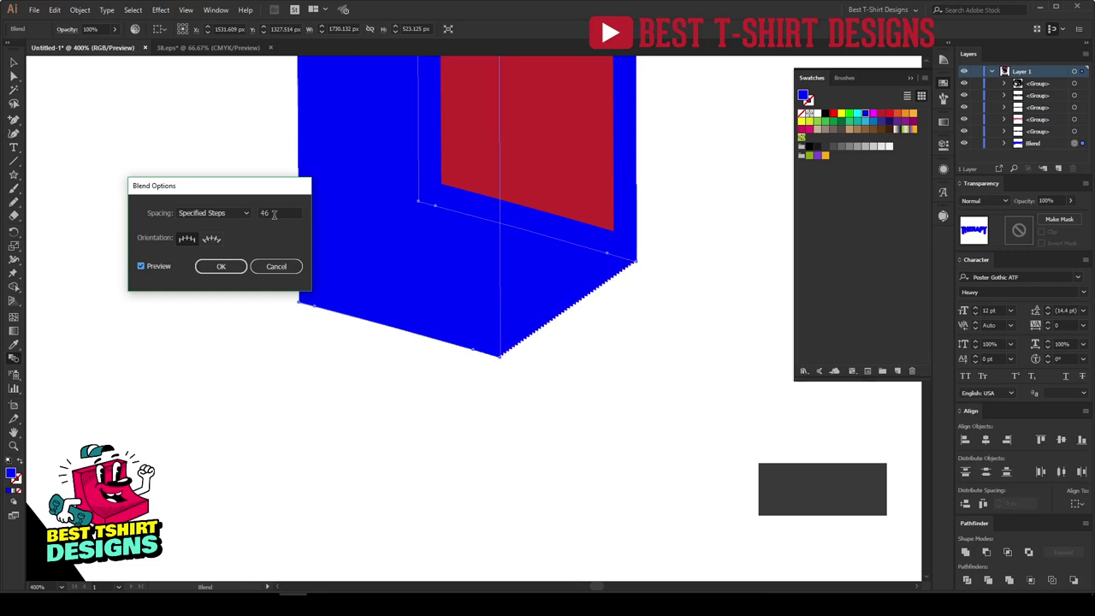
{"action": "key", "text": "Up"}
{"action": "key", "text": "Up"}
{"action": "key", "text": "Up"}
{"action": "key", "text": "Up"}
{"action": "key", "text": "Up"}
{"action": "key", "text": "Up"}
{"action": "key", "text": "Up"}
{"action": "key", "text": "Up"}
{"action": "key", "text": "Up"}
{"action": "key", "text": "Up"}
{"action": "key", "text": "Up"}
{"action": "key", "text": "Up"}
{"action": "key", "text": "Up"}
{"action": "key", "text": "Up"}
{"action": "key", "text": "Up"}
{"action": "key", "text": "Up"}
{"action": "key", "text": "Up"}
{"action": "key", "text": "Up"}
{"action": "key", "text": "Up"}
{"action": "key", "text": "Up"}
Set the blend to 150 specified steps and apply it to the blue THERAPY extrusion
{"action": "double_click", "coordinate": [283, 215]}
{"action": "type", "text": "150"}
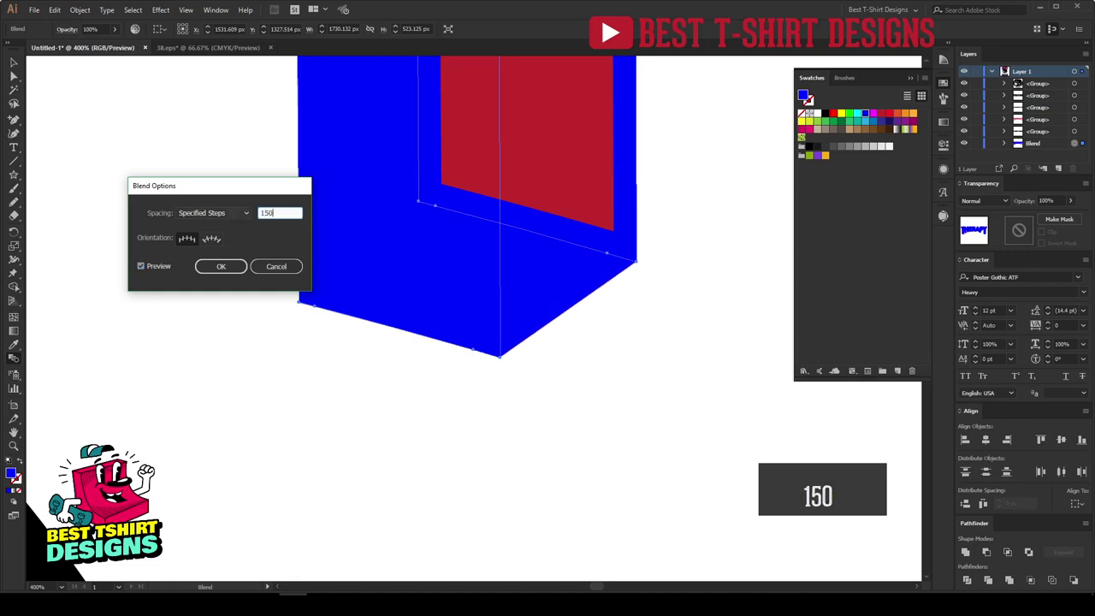
{"action": "left_click", "coordinate": [221, 266]}
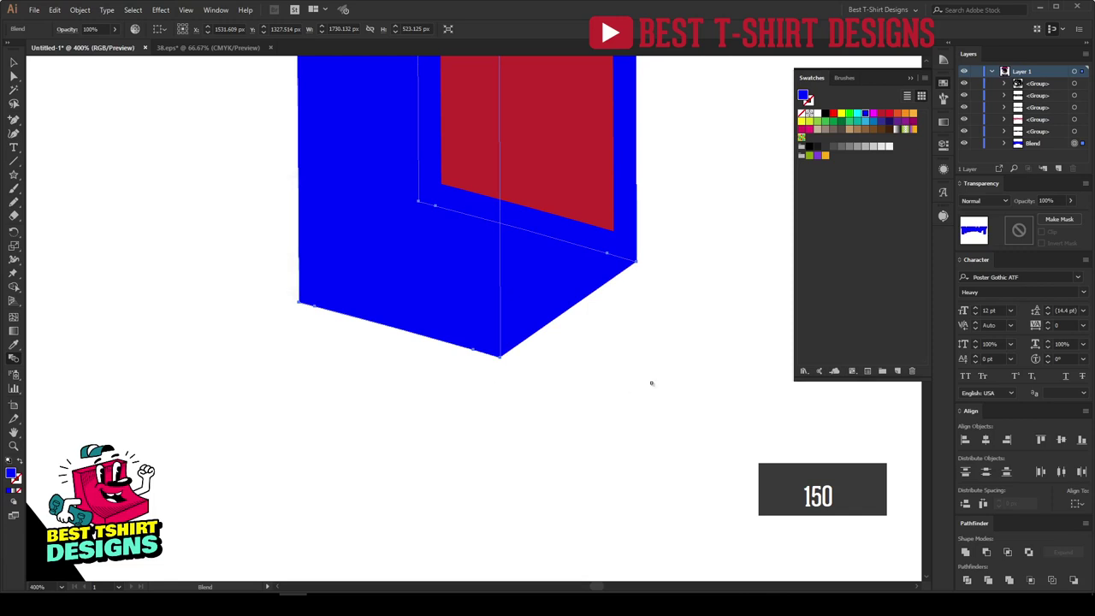
Expand the blue THERAPY blend into plain shapes, including both object and fill
{"action": "key", "text": "ctrl+minus"}
{"action": "key", "text": "v"}
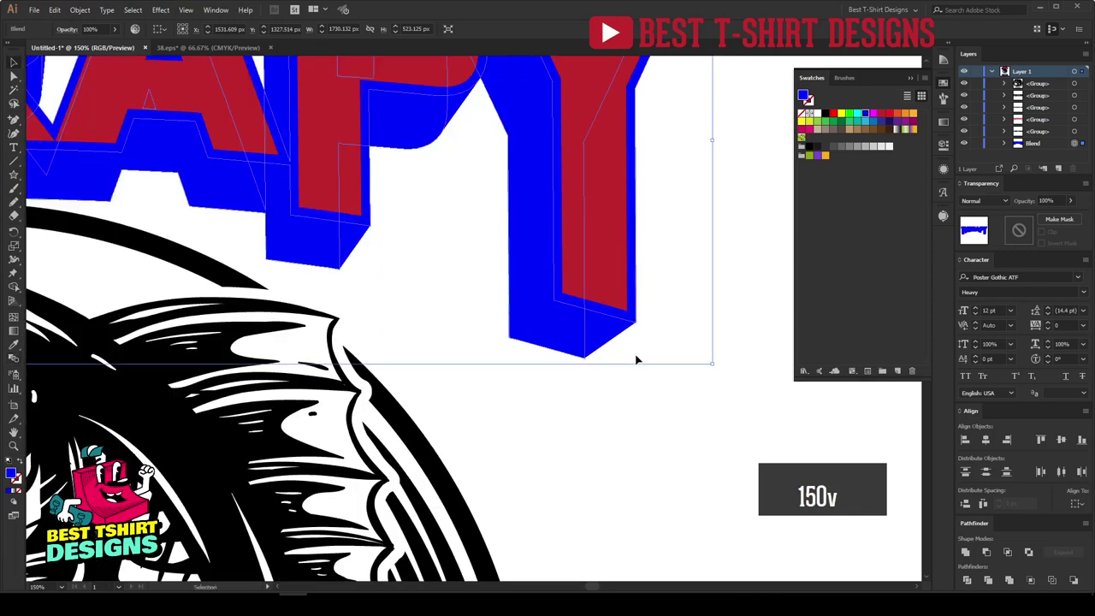
{"action": "scroll", "coordinate": [616, 347], "scroll_direction": "up", "scroll_amount": 5}
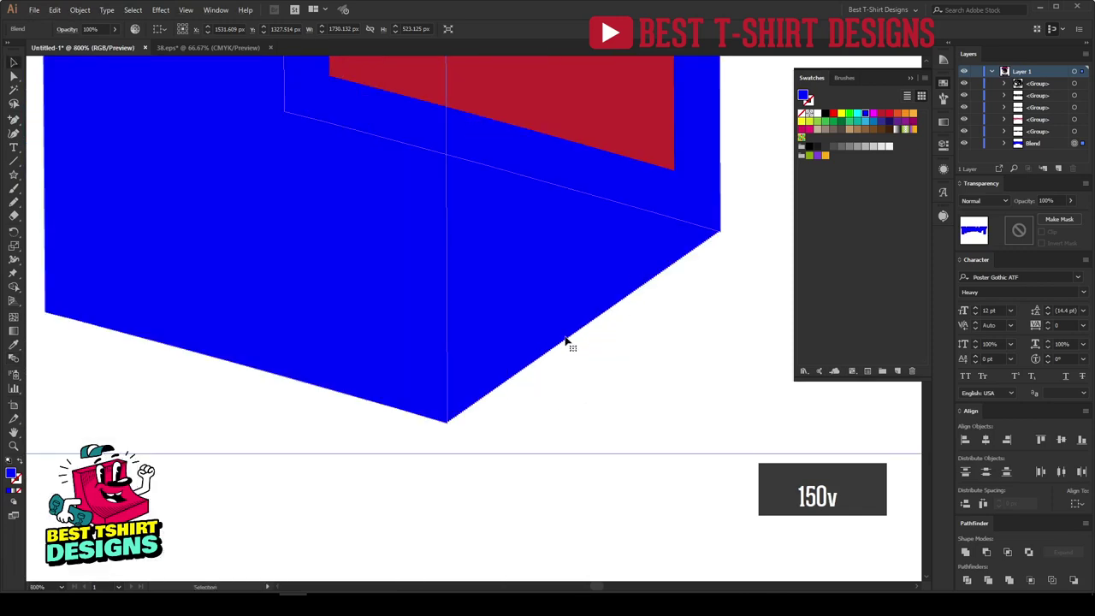
{"action": "scroll", "coordinate": [581, 336], "scroll_direction": "up", "scroll_amount": 5}
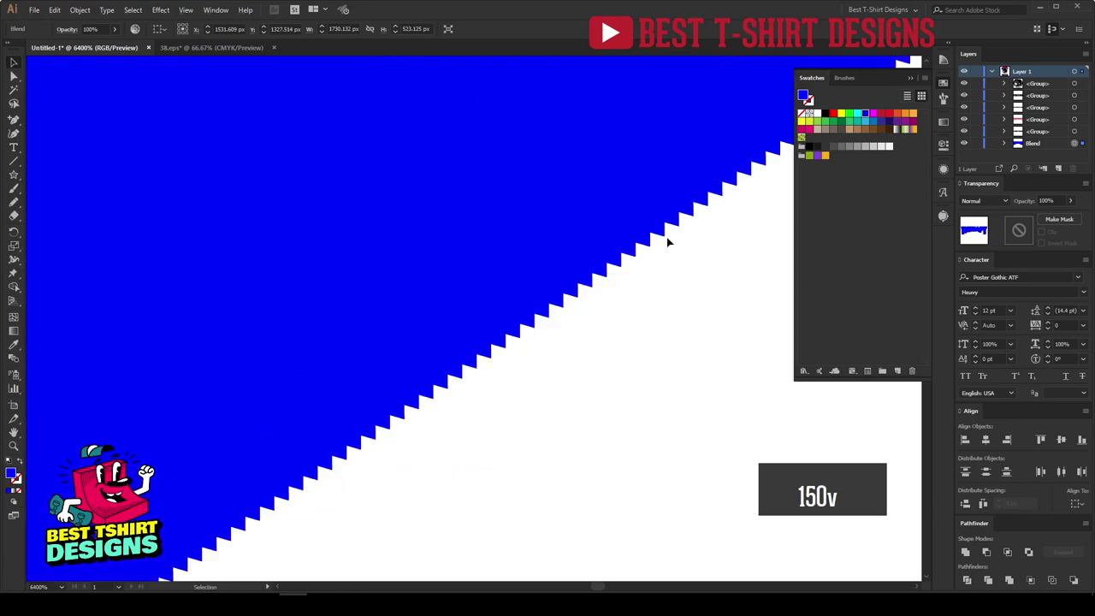
{"action": "scroll", "coordinate": [544, 315], "scroll_direction": "down", "scroll_amount": 4}
{"action": "scroll", "coordinate": [599, 329], "scroll_direction": "down", "scroll_amount": 9}
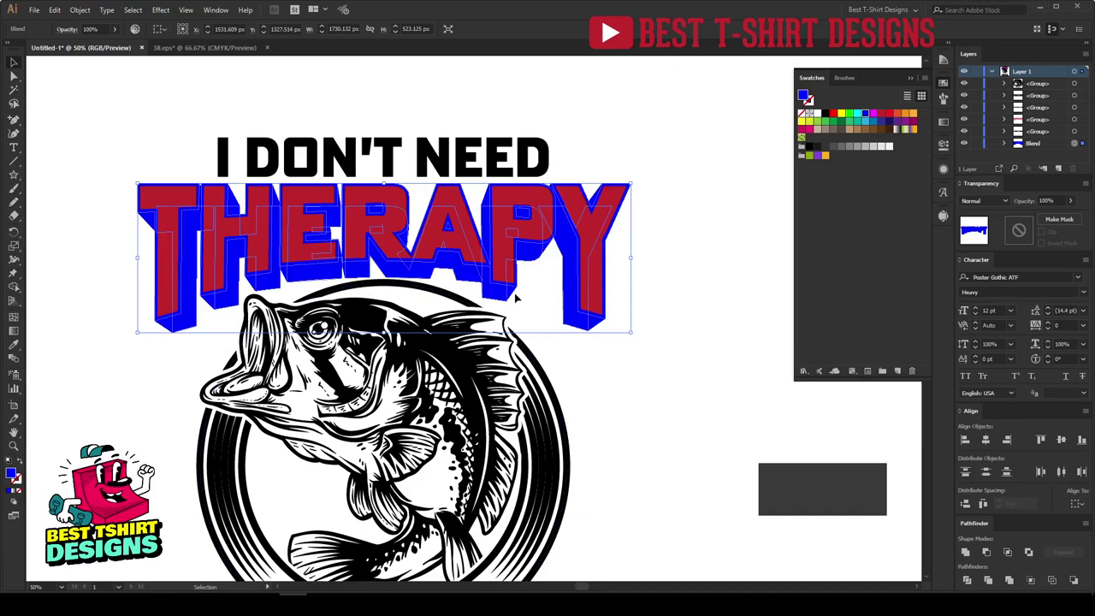
{"action": "left_click", "coordinate": [80, 10]}
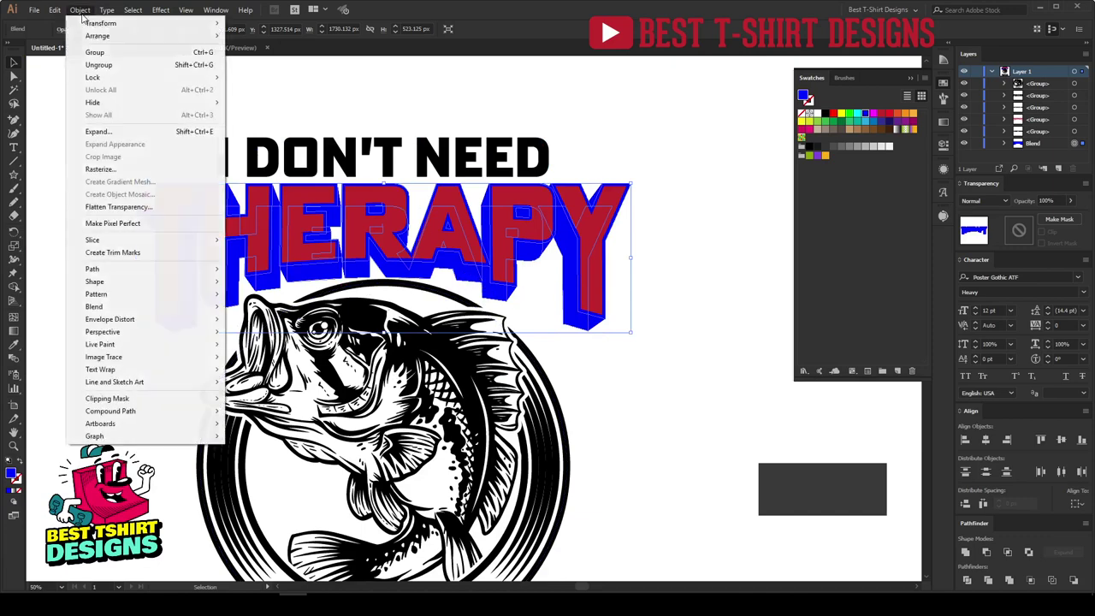
{"action": "left_click", "coordinate": [115, 134]}
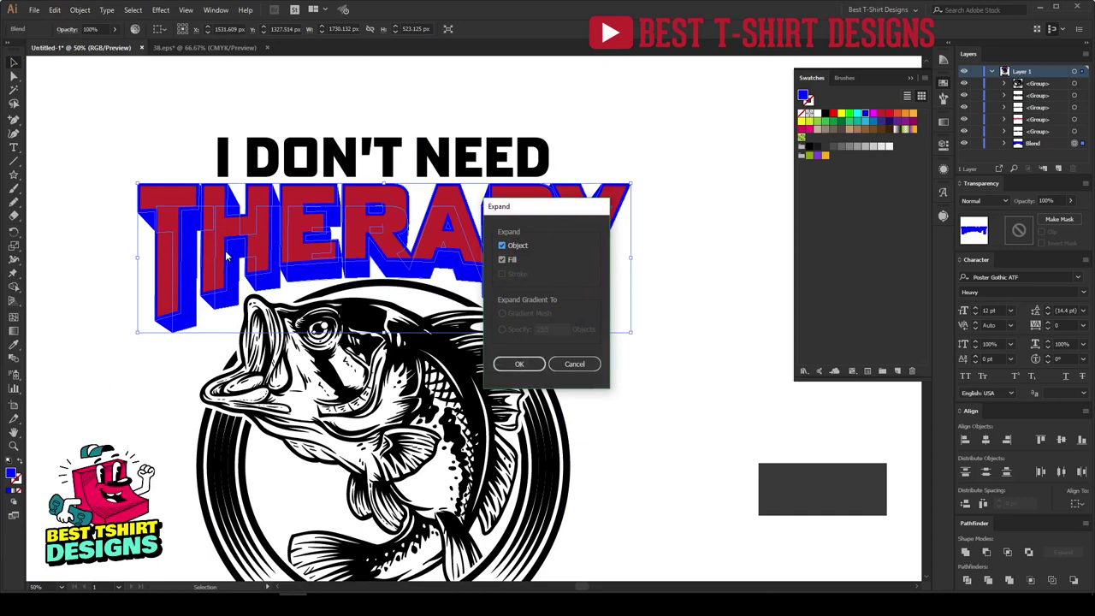
{"action": "left_click", "coordinate": [517, 366]}
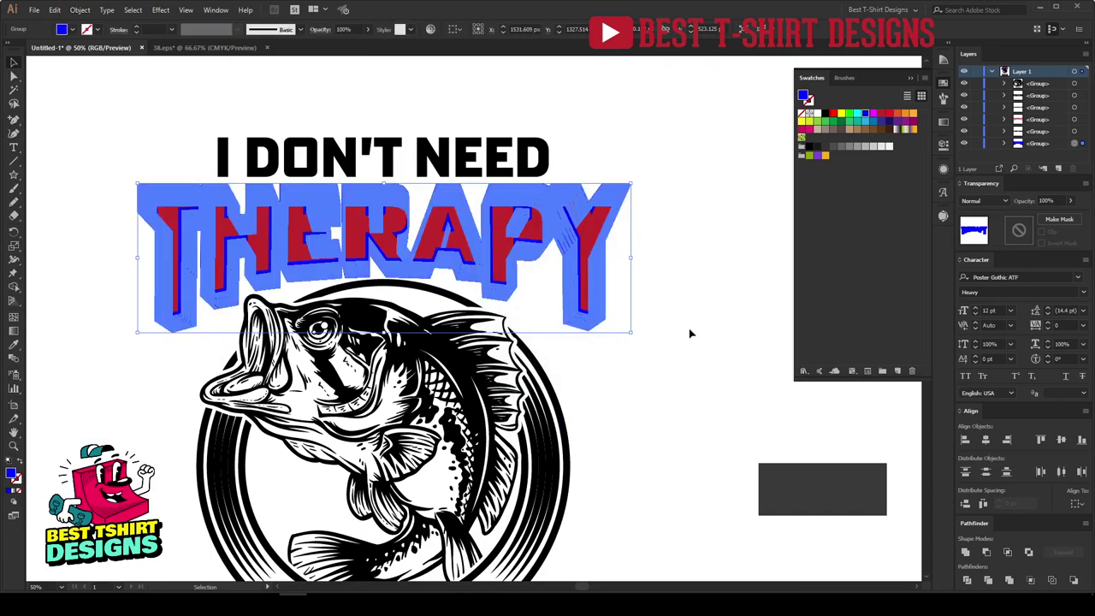
Unite all the expanded blue THERAPY extrusion shapes into a single path and deselect it
{"action": "key", "text": "v"}
{"action": "scroll", "coordinate": [590, 325], "scroll_direction": "up", "scroll_amount": 7}
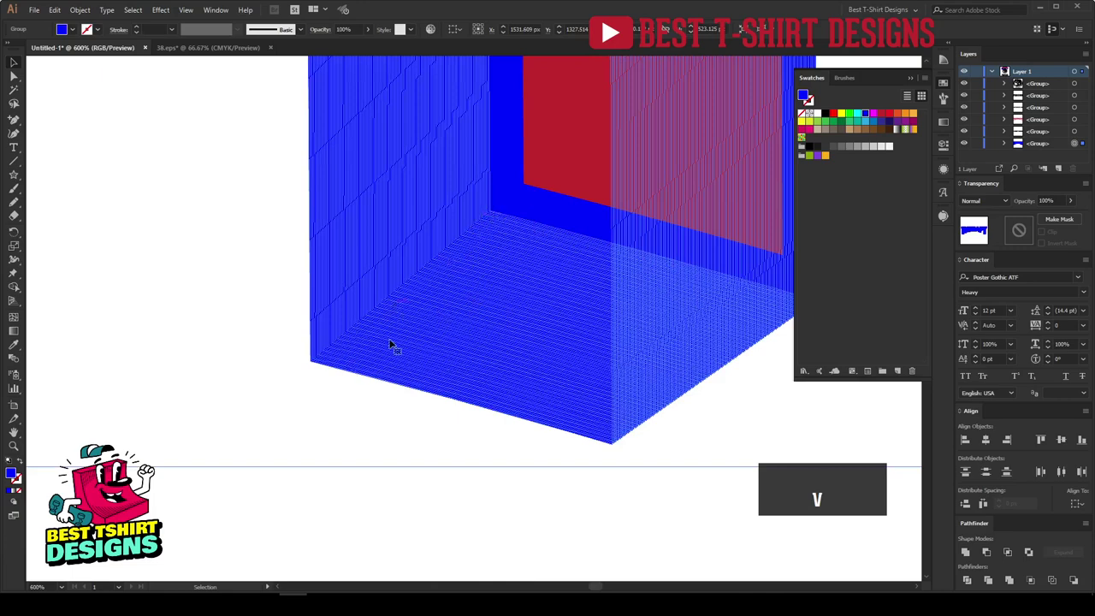
{"action": "scroll", "coordinate": [596, 293], "scroll_direction": "down", "scroll_amount": 6}
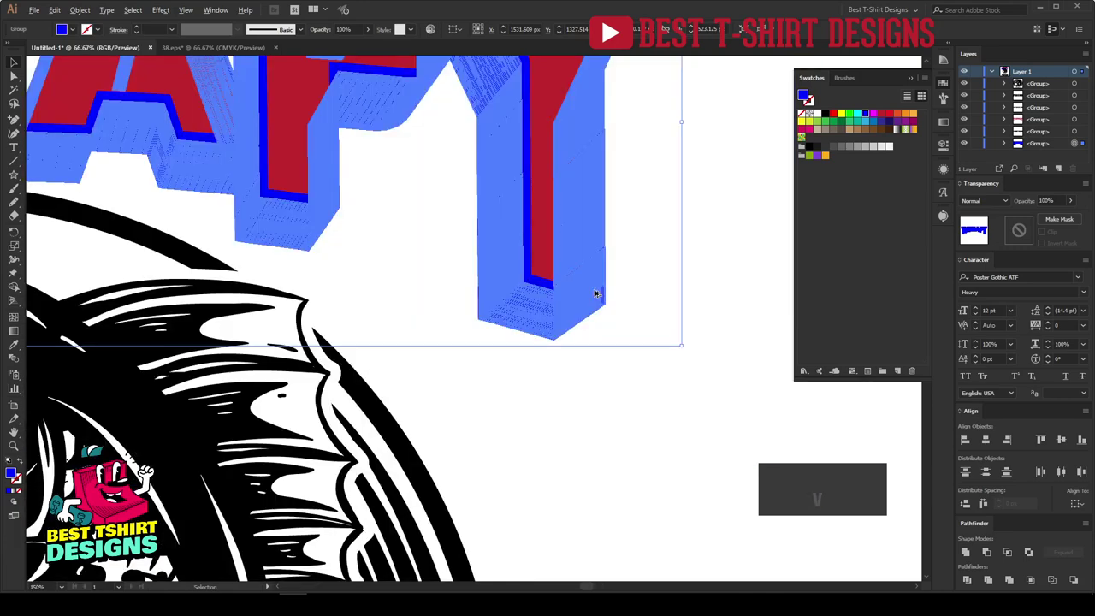
{"action": "scroll", "coordinate": [596, 293], "scroll_direction": "down", "scroll_amount": 1}
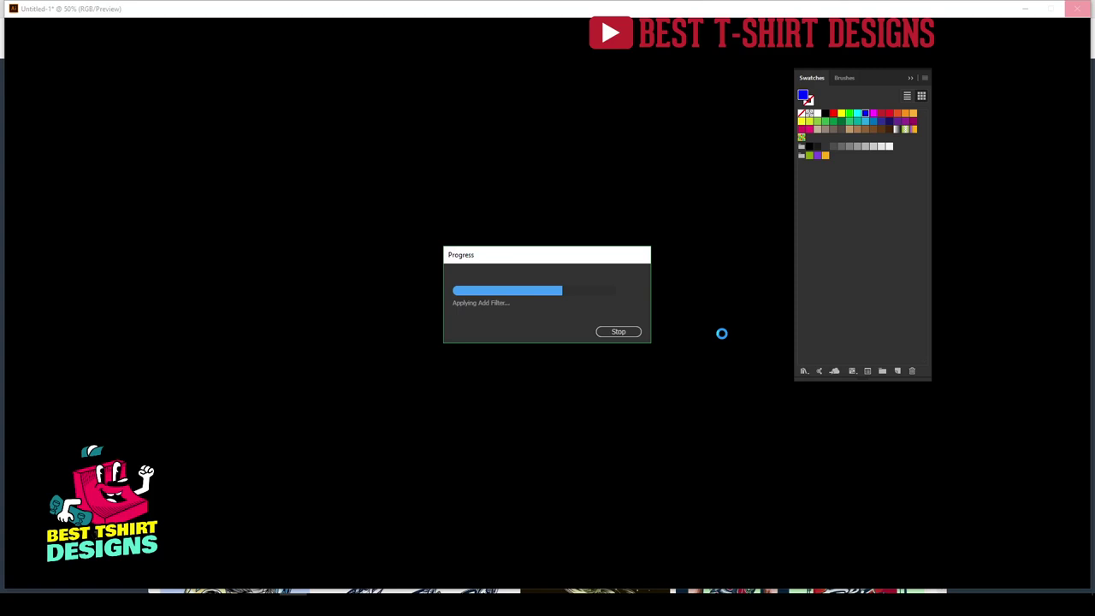
{"action": "key", "text": "F10"}
{"action": "left_click", "coordinate": [723, 339]}
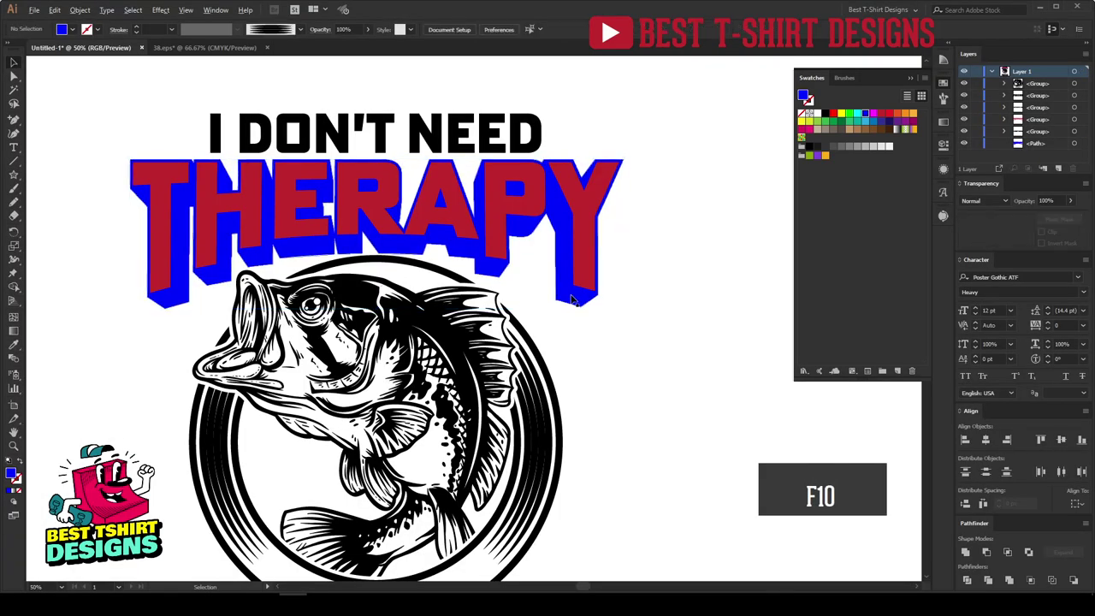
Try shifting the united blue extrusion down to check that it is one piece, and undo the move
{"action": "scroll", "coordinate": [573, 300], "scroll_direction": "up", "scroll_amount": 5}
{"action": "left_click_drag", "start_coordinate": [573, 301], "coordinate": [571, 337]}
{"action": "scroll", "coordinate": [572, 298], "scroll_direction": "down", "scroll_amount": 5}
{"action": "scroll", "coordinate": [631, 390], "scroll_direction": "down", "scroll_amount": 3}
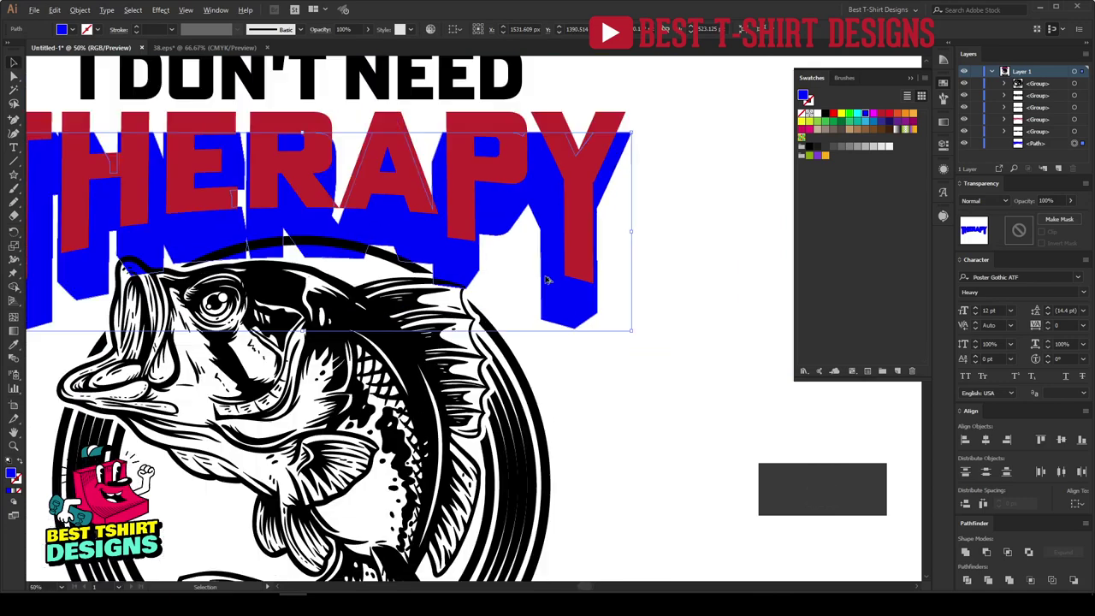
{"action": "key", "text": "ctrl+z"}
{"action": "left_click", "coordinate": [660, 290]}
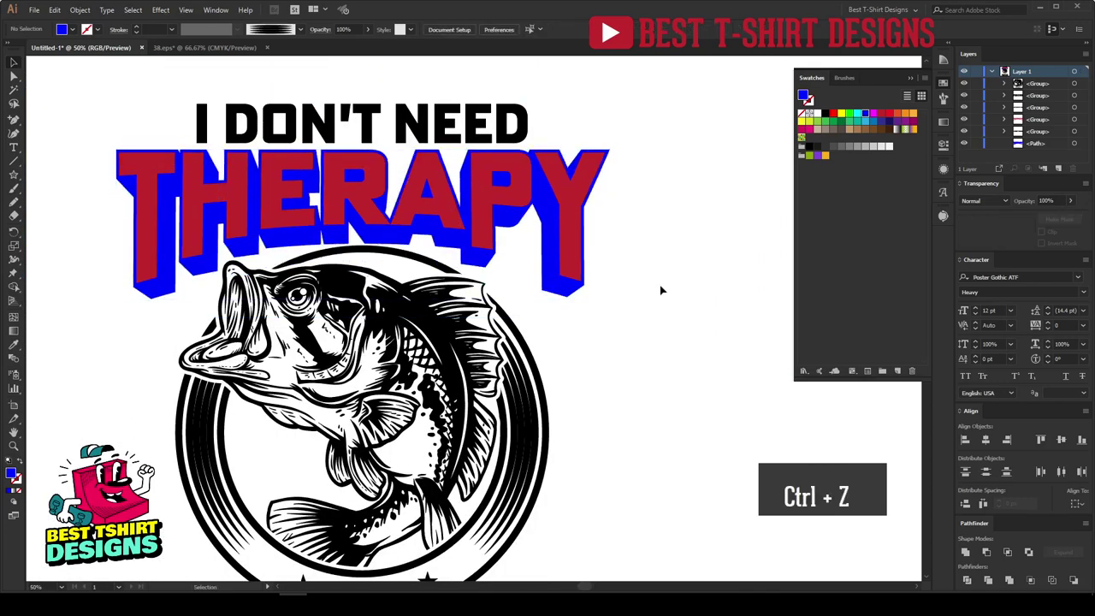
Fill the united THERAPY extrusion with black and offset its path by 20 px with miter joins
{"action": "left_click", "coordinate": [552, 216]}
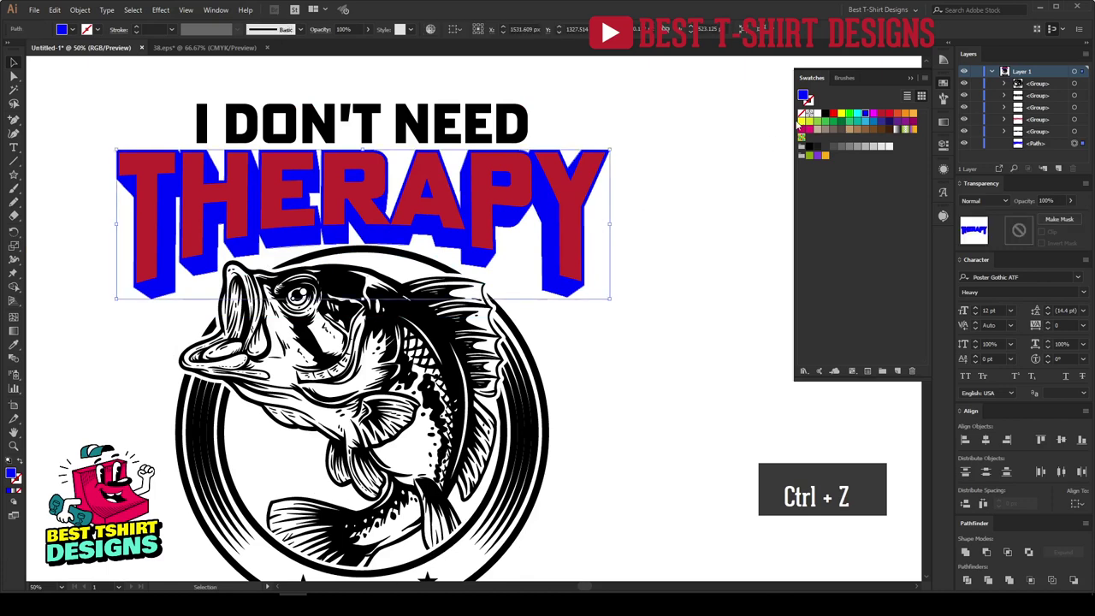
{"action": "left_click", "coordinate": [669, 271]}
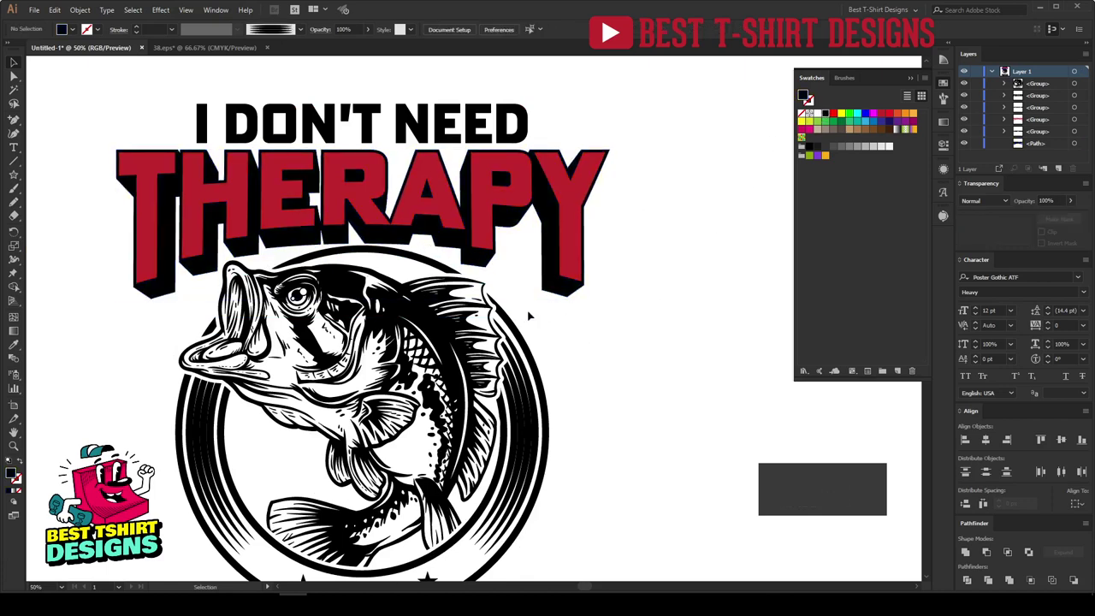
{"action": "left_click", "coordinate": [552, 216]}
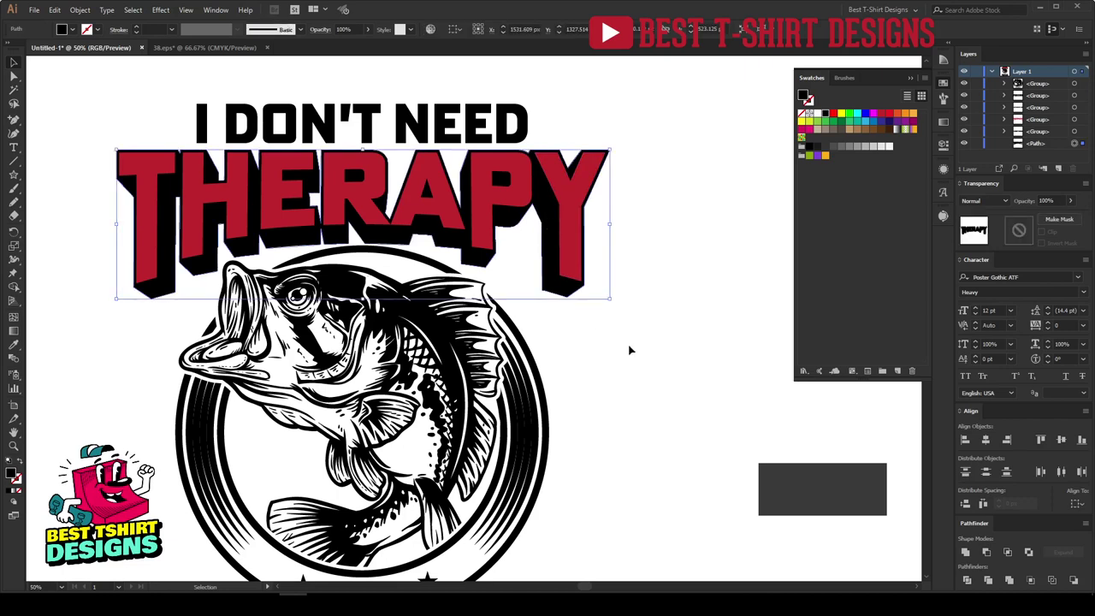
{"action": "key", "text": "a"}
{"action": "key", "text": "ctrl+alt+f"}
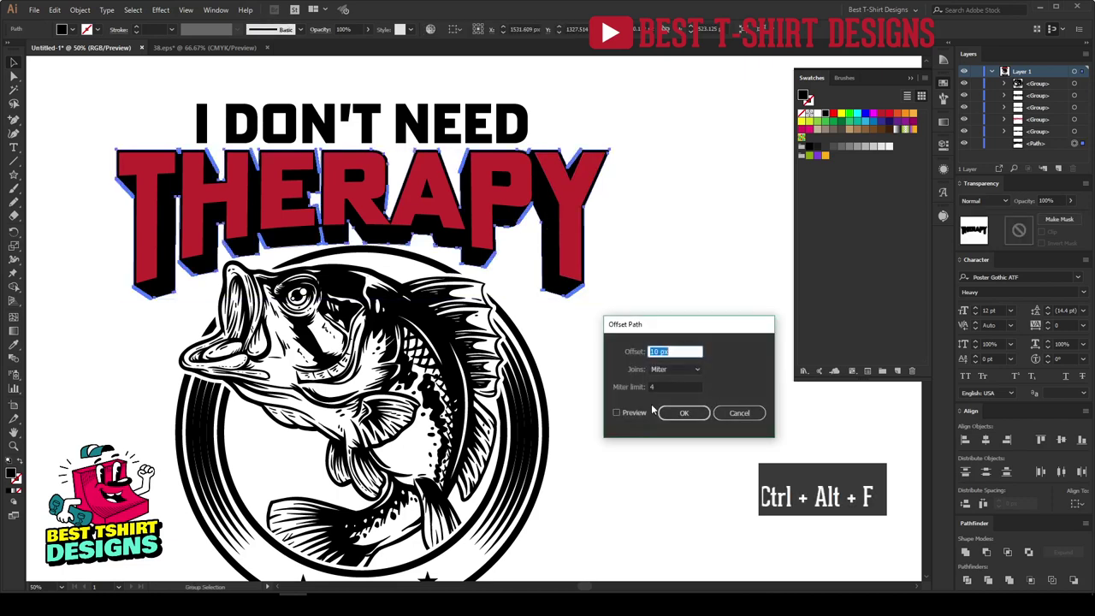
{"action": "left_click_drag", "start_coordinate": [656, 331], "coordinate": [689, 179]}
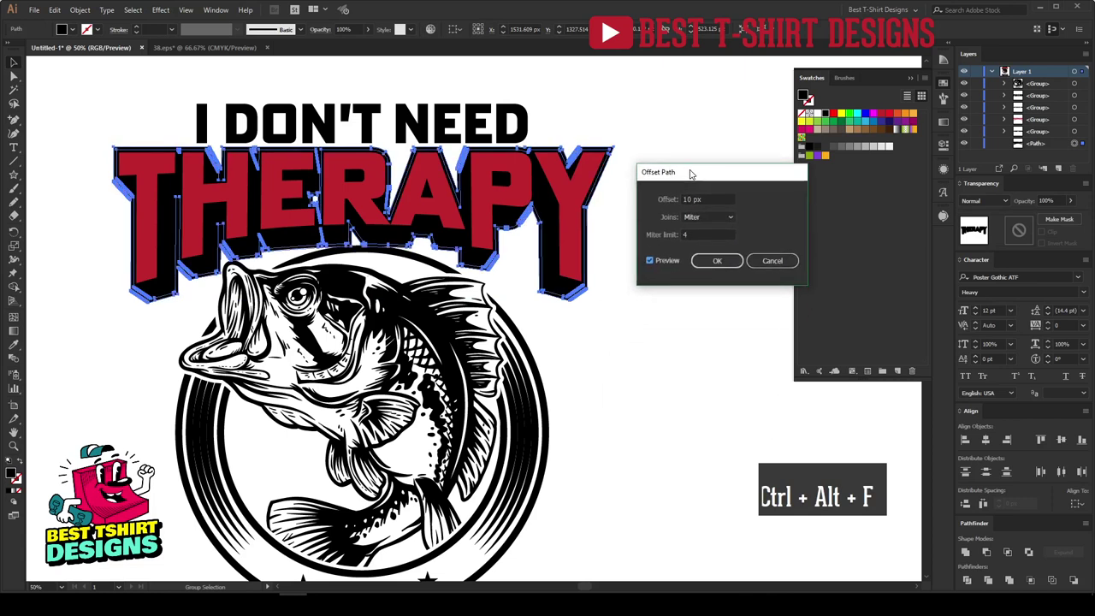
{"action": "key", "text": "shift+Up"}
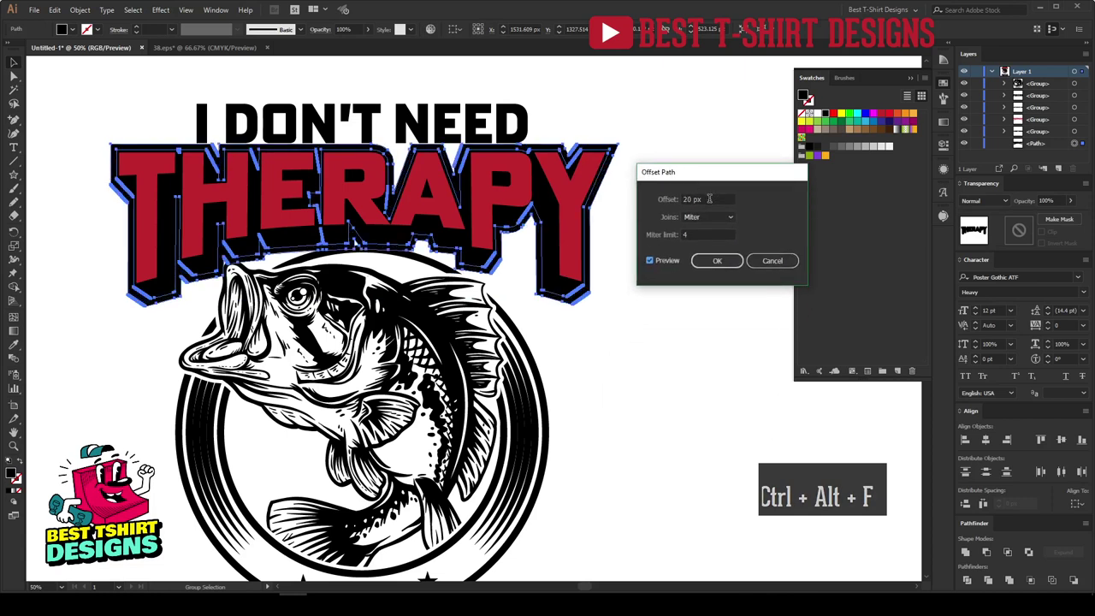
{"action": "left_click", "coordinate": [712, 261]}
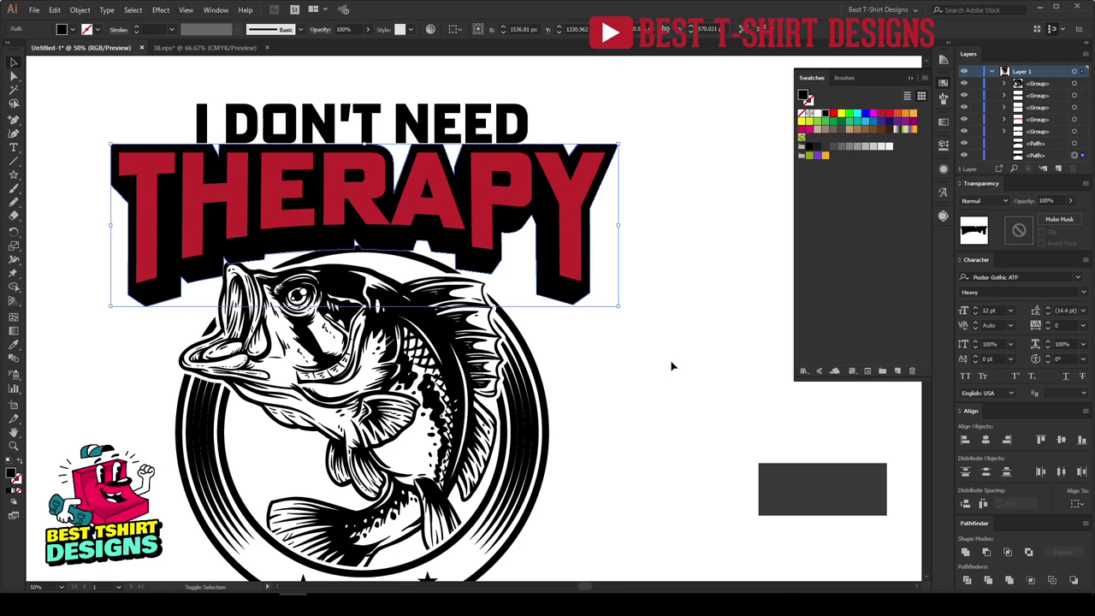
Swap the offset THERAPY shape's fill to a black stroke and set the stroke weight to 10 pt
{"action": "key", "text": "shift+x"}
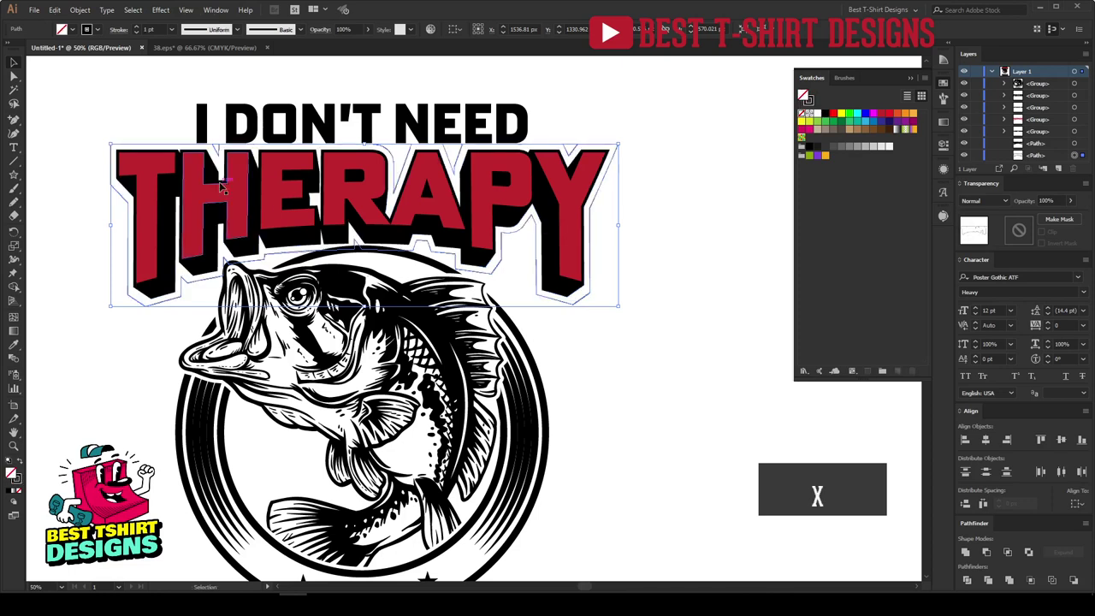
{"action": "scroll", "coordinate": [154, 29], "scroll_direction": "up", "scroll_amount": 9}
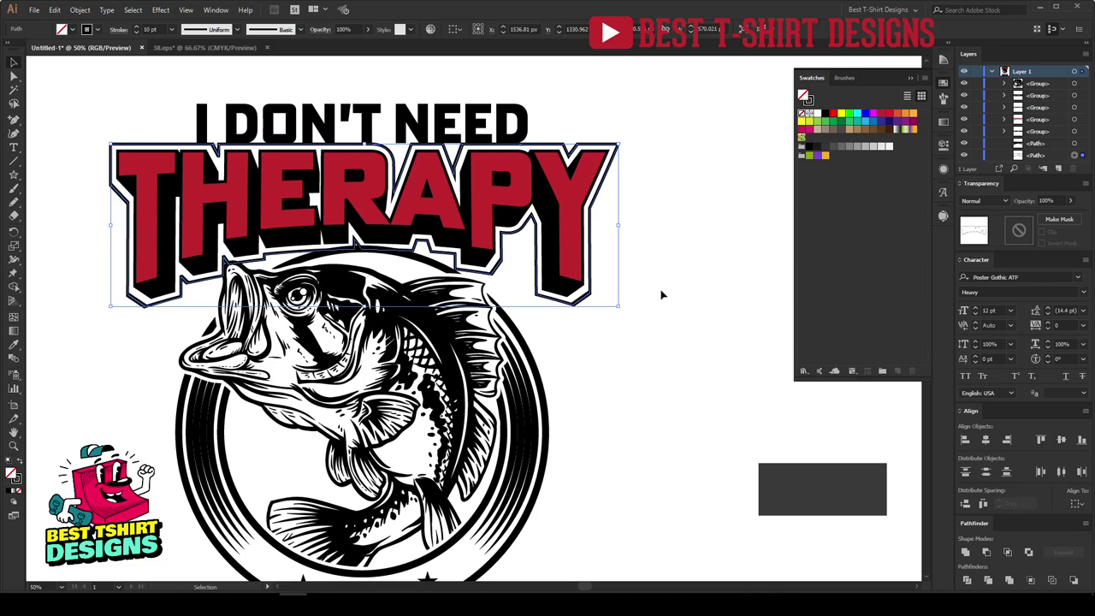
Try deleting the offset outline and giving the THERAPY extrusion itself an unfilled 10 pt stroke, and undo these changes
{"action": "key", "text": "Delete"}
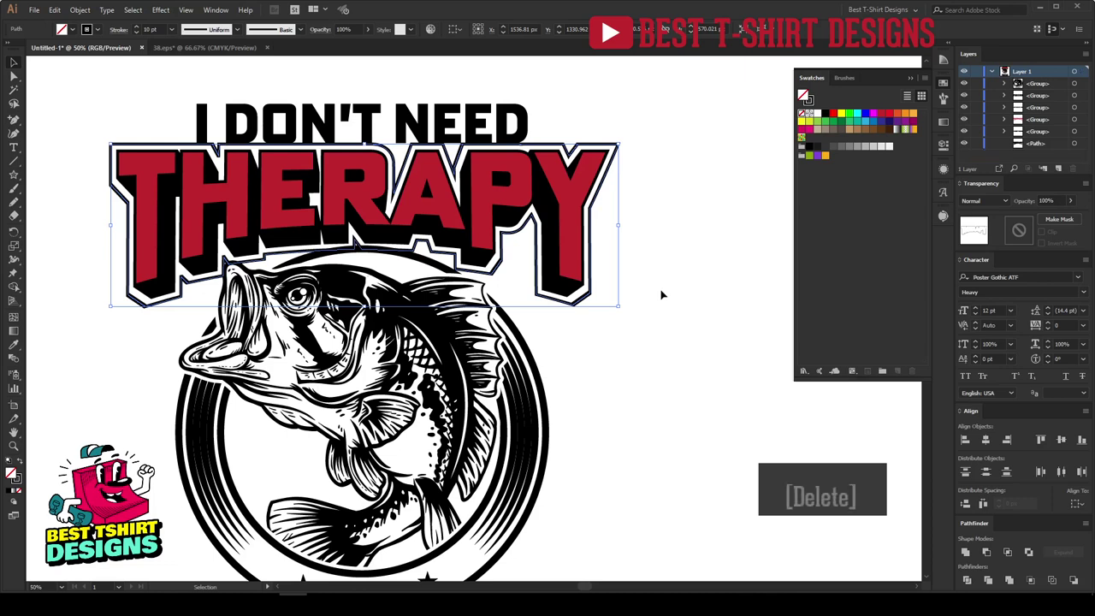
{"action": "left_click", "coordinate": [604, 318]}
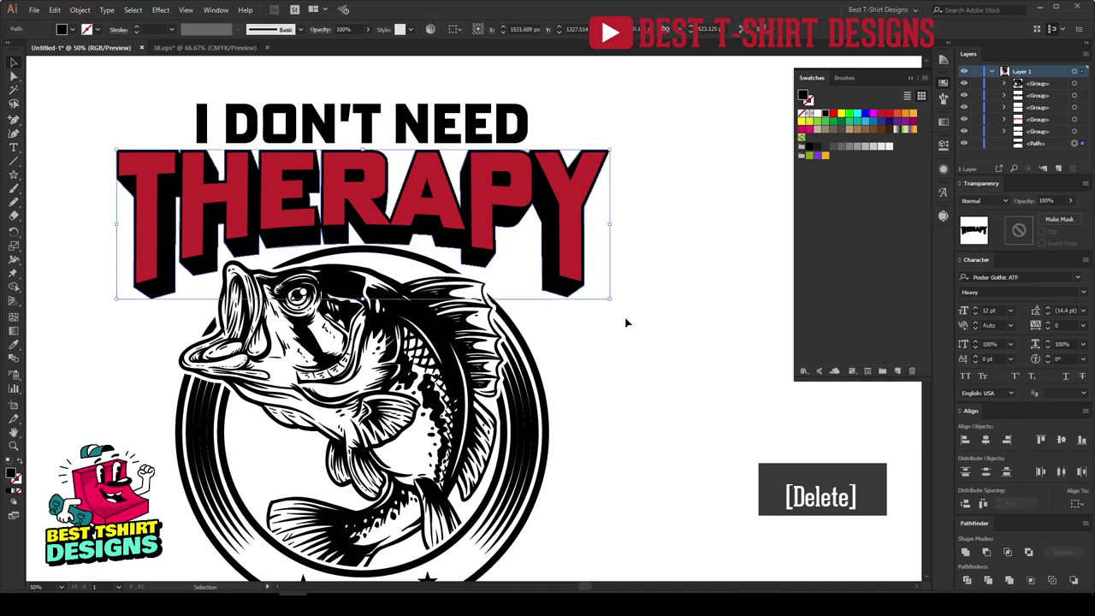
{"action": "key", "text": "x"}
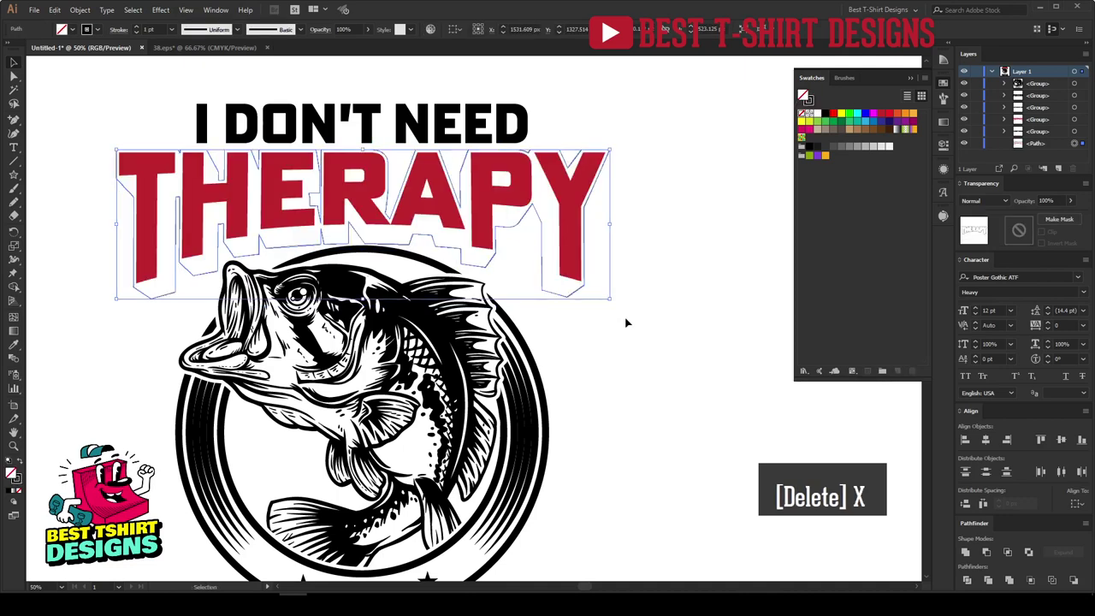
{"action": "type", "text": "10"}
{"action": "key", "text": "Return"}
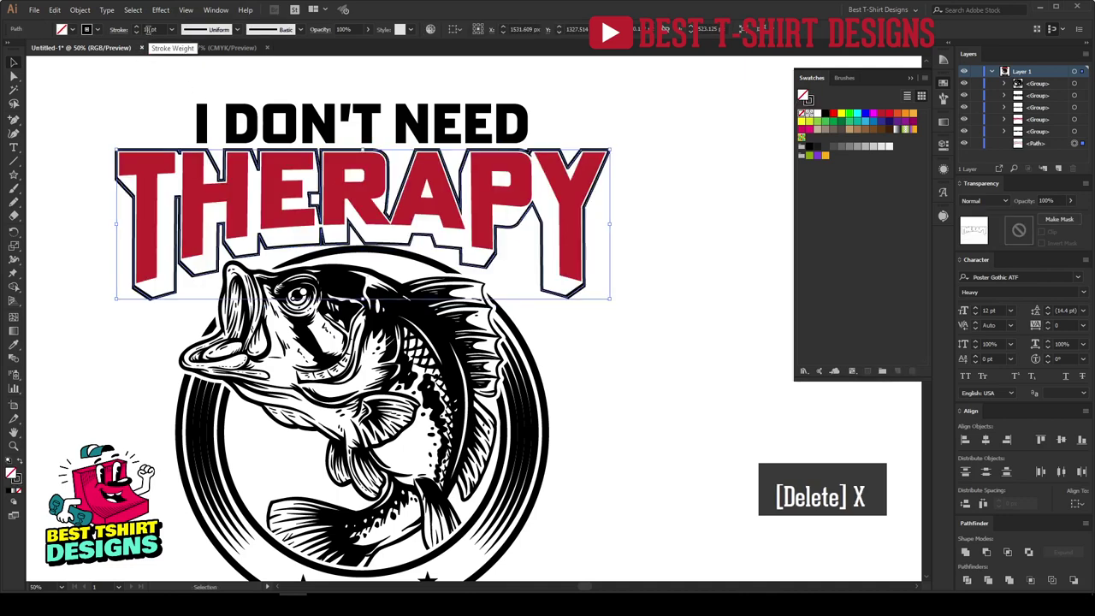
{"action": "key", "text": "ctrl+z"}
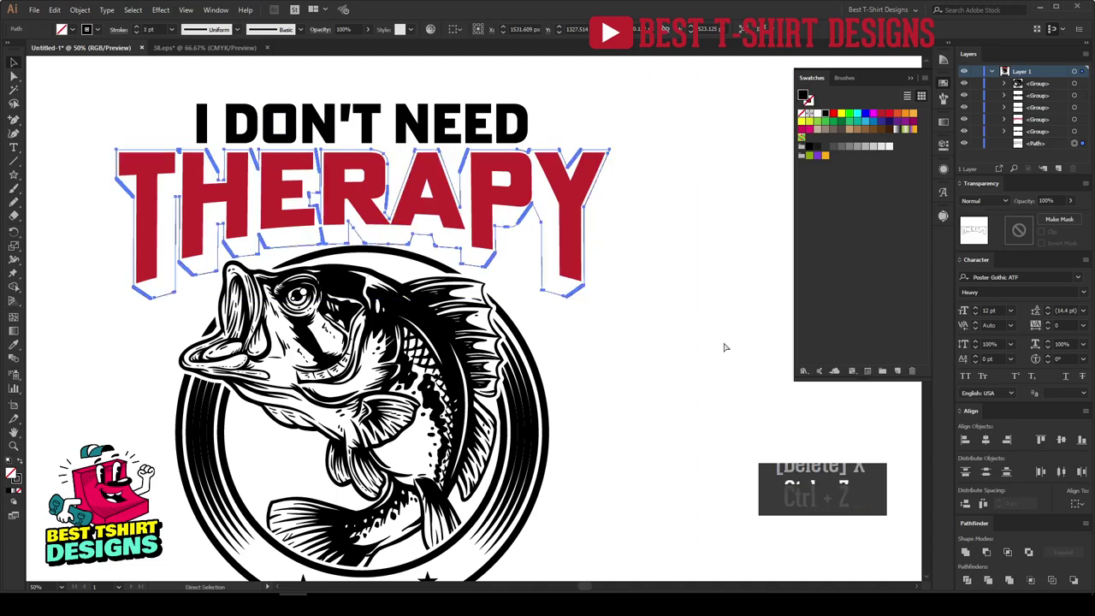
{"action": "key", "text": "ctrl+z"}
{"action": "key", "text": "ctrl+z"}
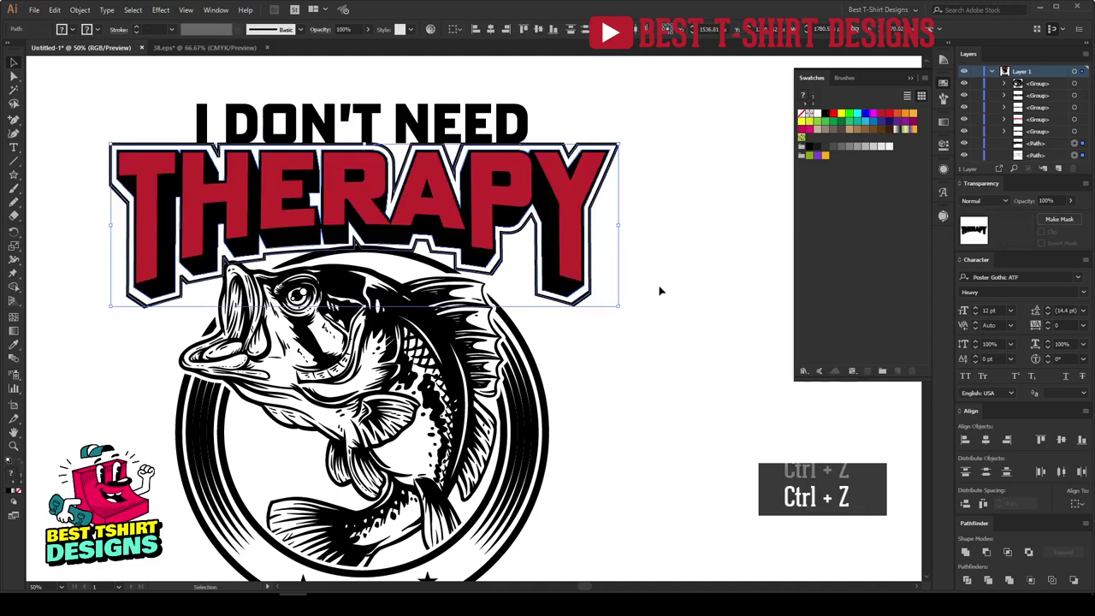
{"action": "left_click", "coordinate": [611, 280]}
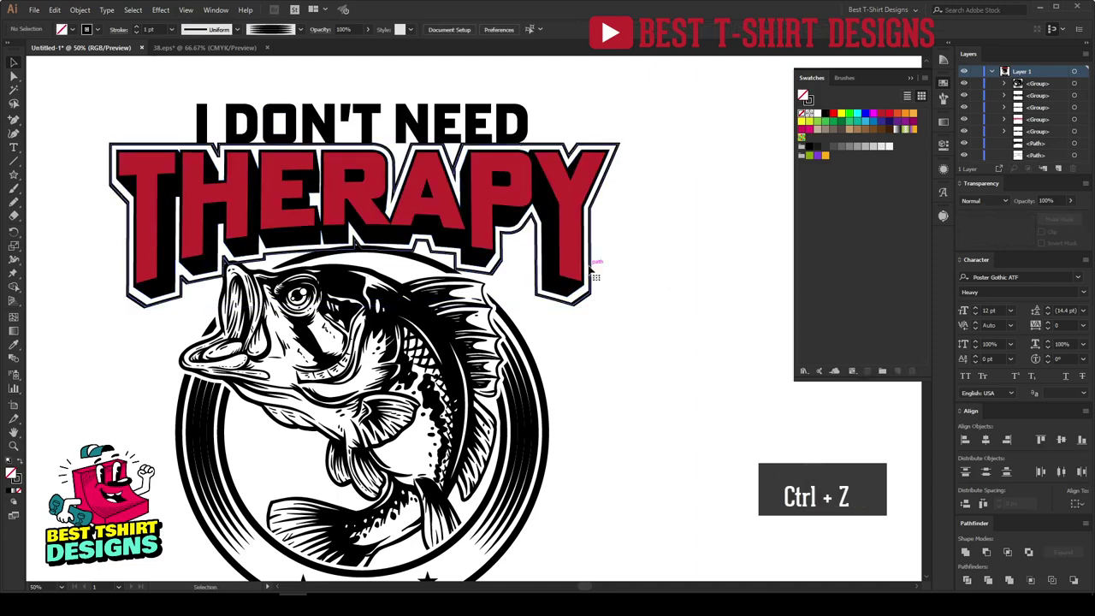
{"action": "left_click", "coordinate": [590, 270]}
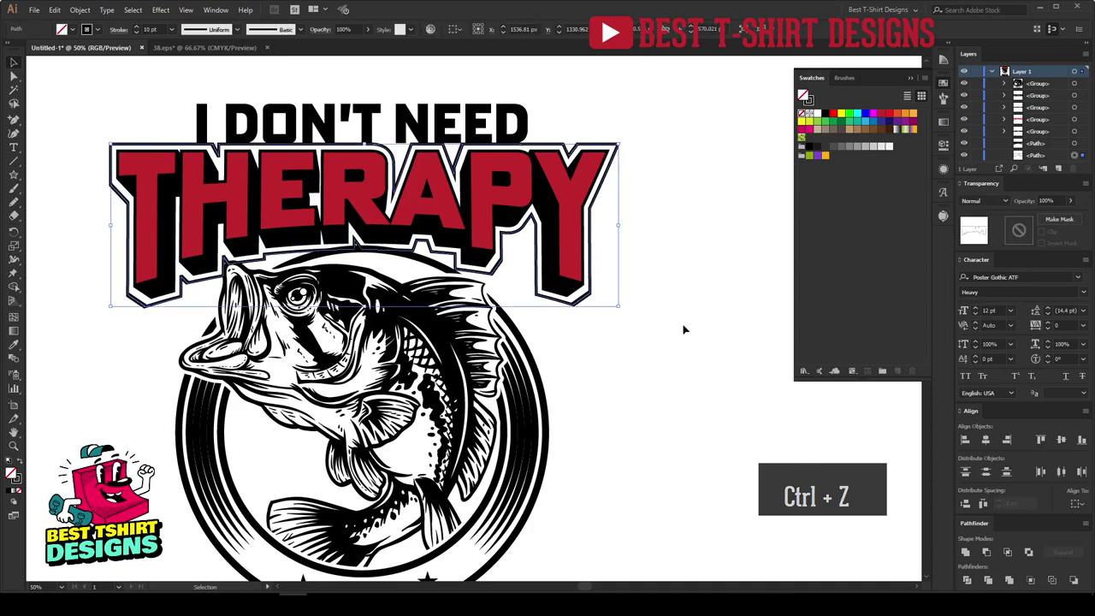
{"action": "left_click", "coordinate": [599, 317]}
Nudge the I DON'T NEED line up and enlarge it proportionally from its centre to nearly the width of THERAPY
{"action": "key", "text": "ctrl+minus"}
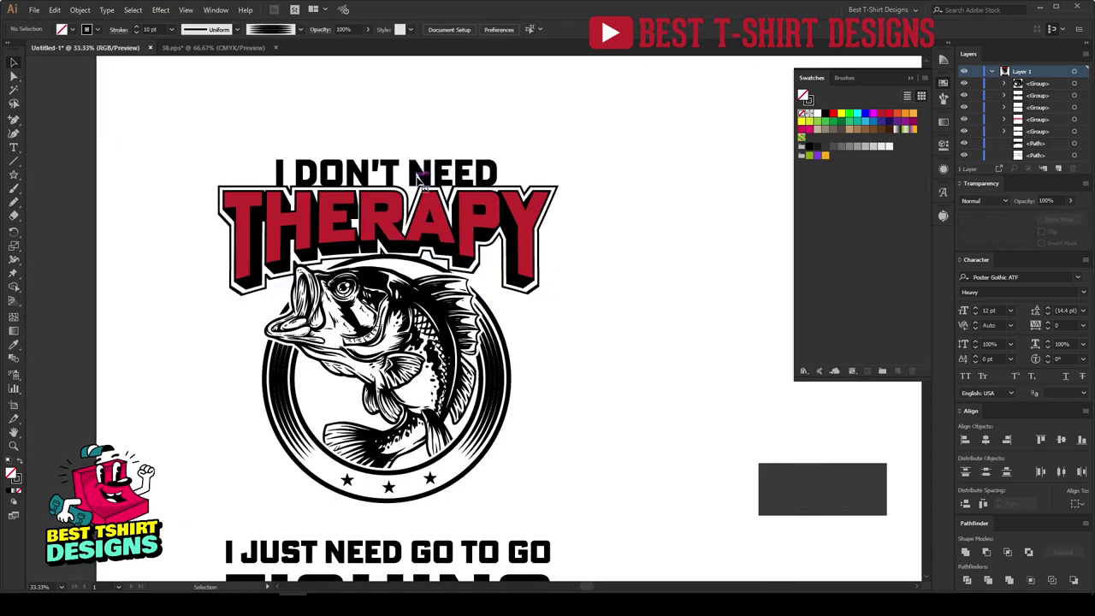
{"action": "left_click", "coordinate": [420, 177]}
{"action": "key", "text": "shift+Up"}
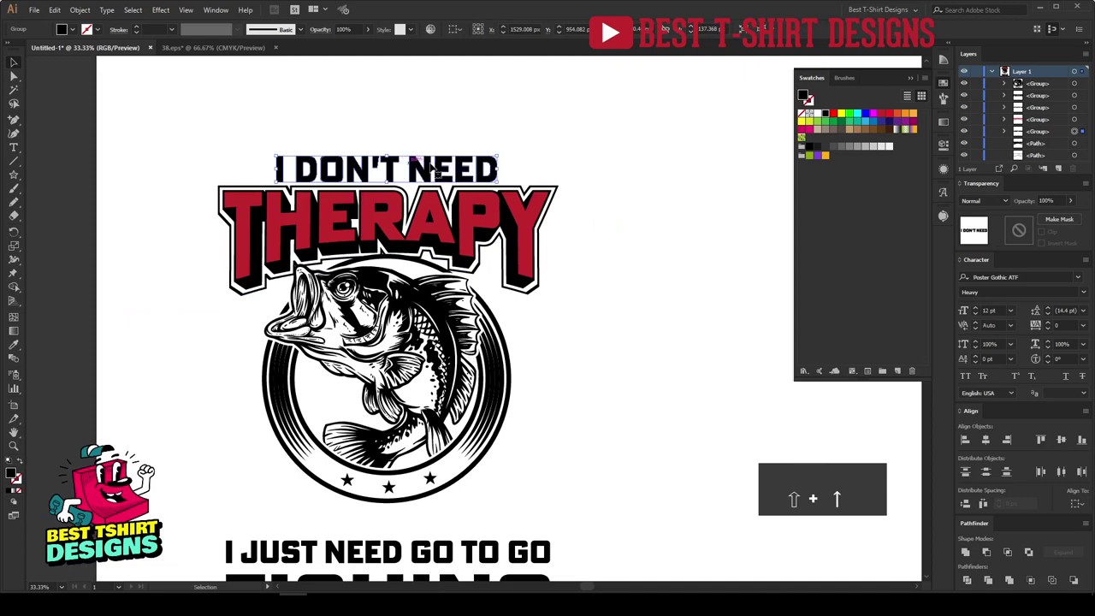
{"action": "left_click_drag", "start_coordinate": [497, 170], "coordinate": [550, 172]}
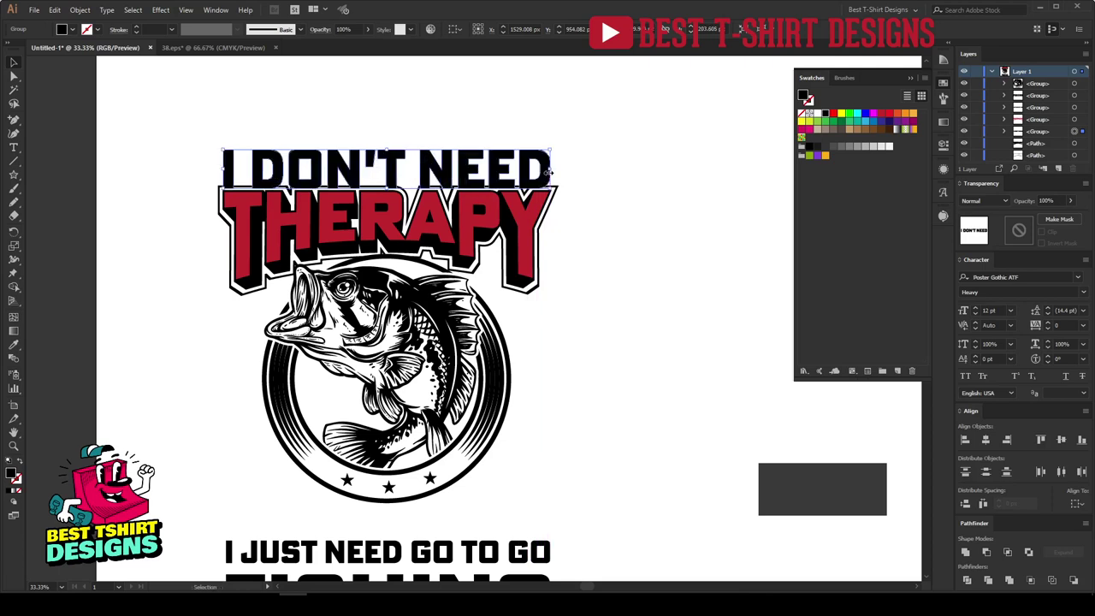
Move the "I DON'T NEED" text up 60 px, away from the THERAPY lettering
{"action": "key", "text": "shift+Up"}
{"action": "key", "text": "shift+Up"}
{"action": "key", "text": "shift+Up"}
{"action": "key", "text": "shift+Up"}
{"action": "key", "text": "shift+Up"}
{"action": "key", "text": "shift+Up"}
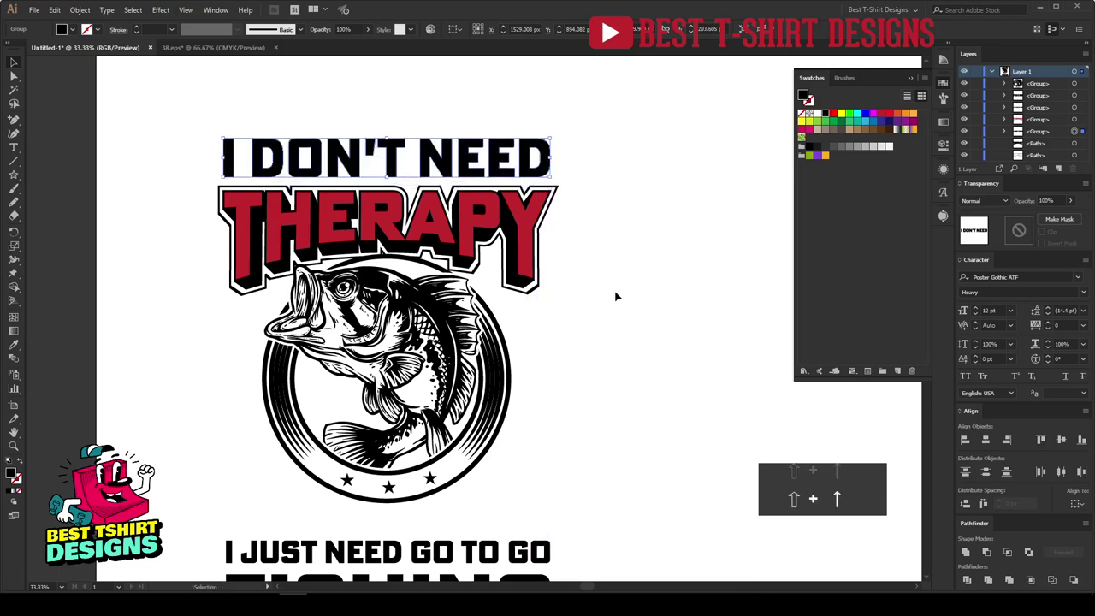
Recolor the "I DON'T NEED" text with the red sampled from the THERAPY letters
{"action": "key", "text": "i"}
{"action": "left_click", "coordinate": [509, 226]}
{"action": "key", "text": "v"}
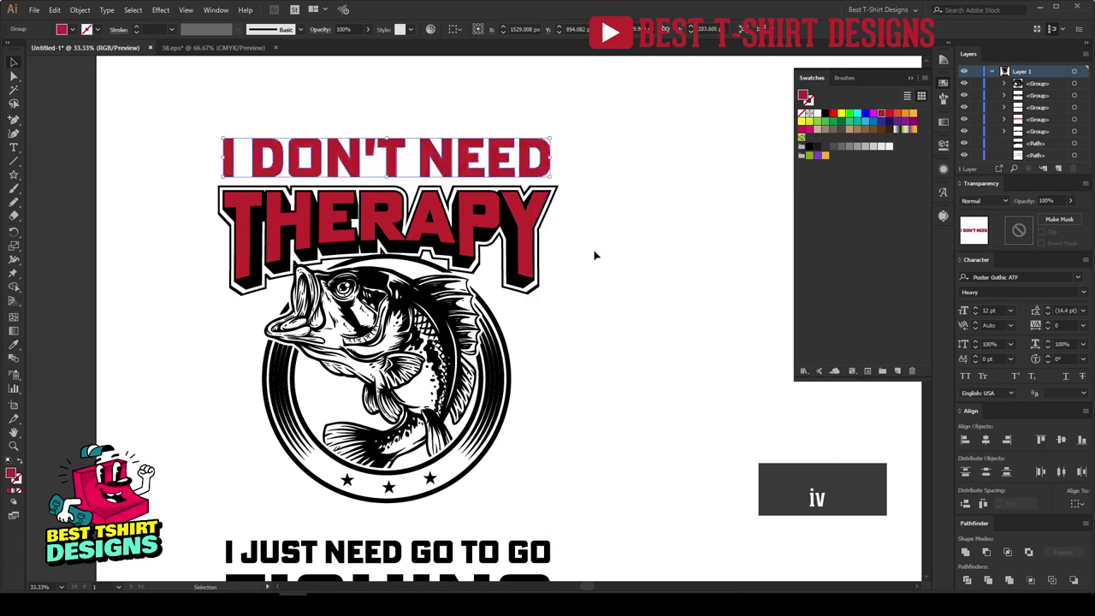
{"action": "left_click", "coordinate": [595, 255]}
Try removing the black extrusion behind the THERAPY lettering, and undo the deletion
{"action": "scroll", "coordinate": [462, 241], "scroll_direction": "up", "scroll_amount": 1}
{"action": "left_click", "coordinate": [462, 240]}
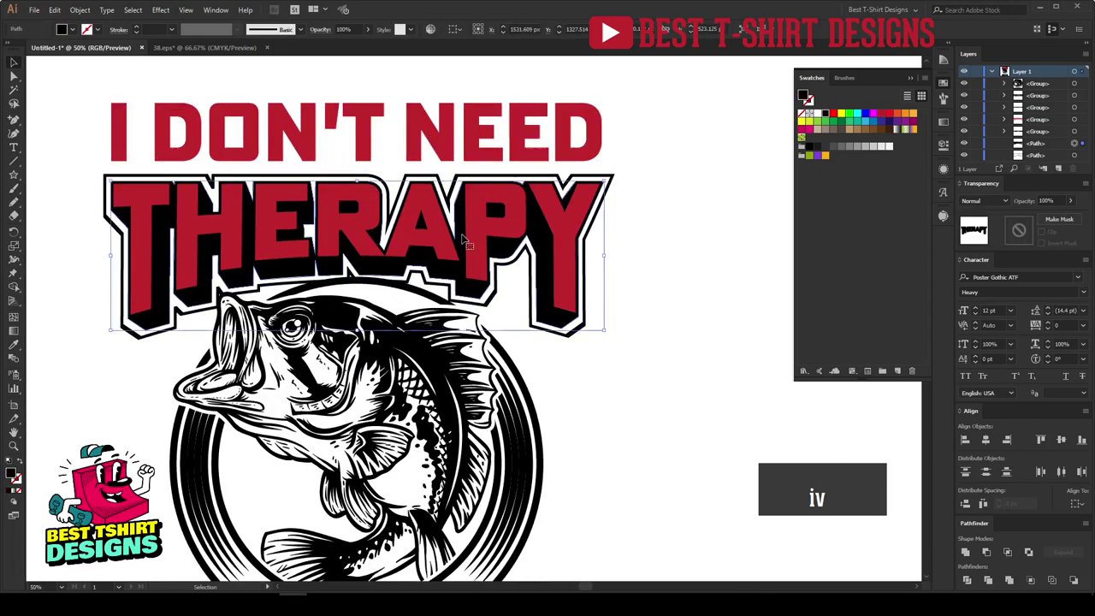
{"action": "key", "text": "Delete"}
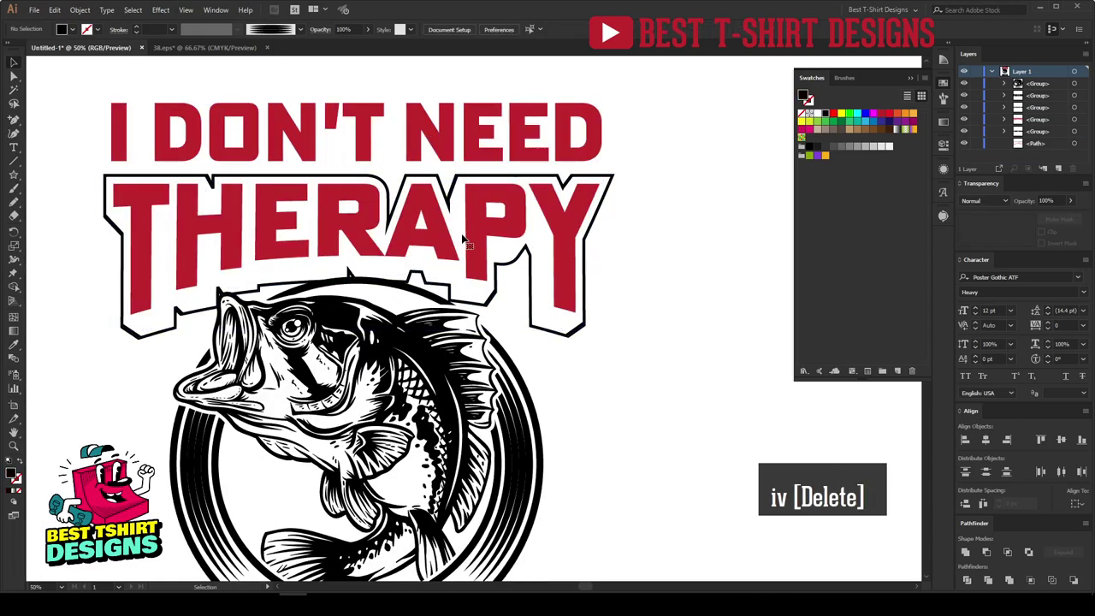
{"action": "scroll", "coordinate": [469, 245], "scroll_direction": "down", "scroll_amount": 1}
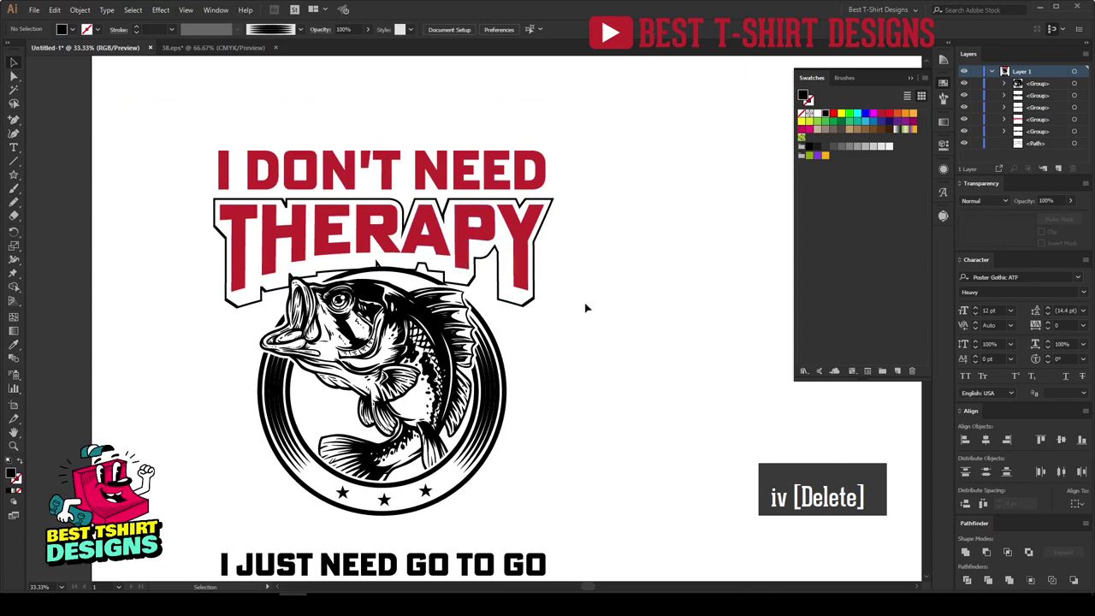
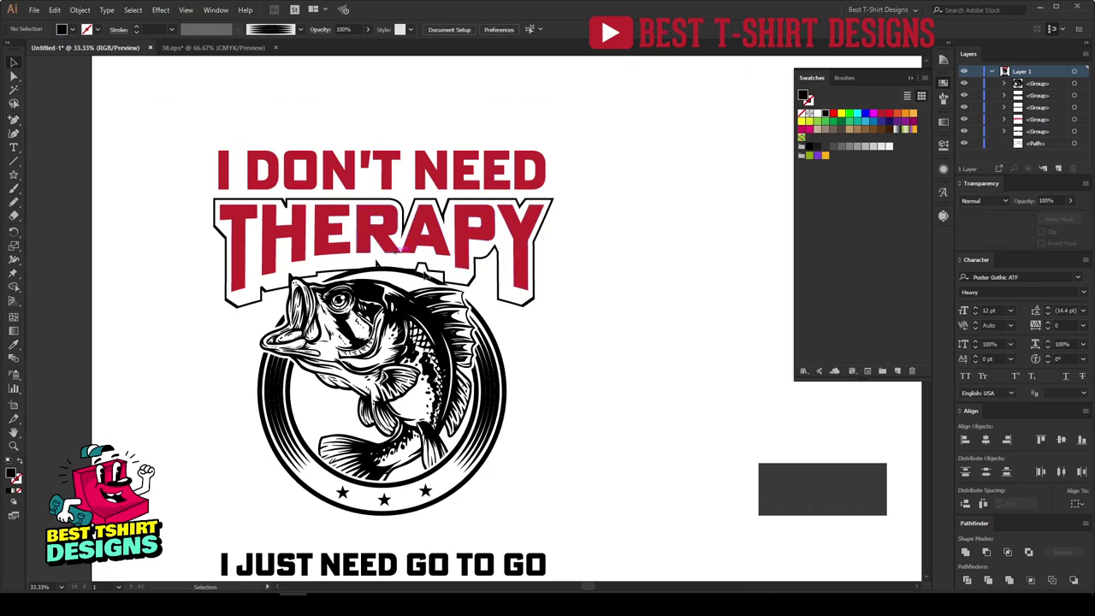
{"action": "key", "text": "ctrl+z"}
{"action": "left_click", "coordinate": [613, 324]}
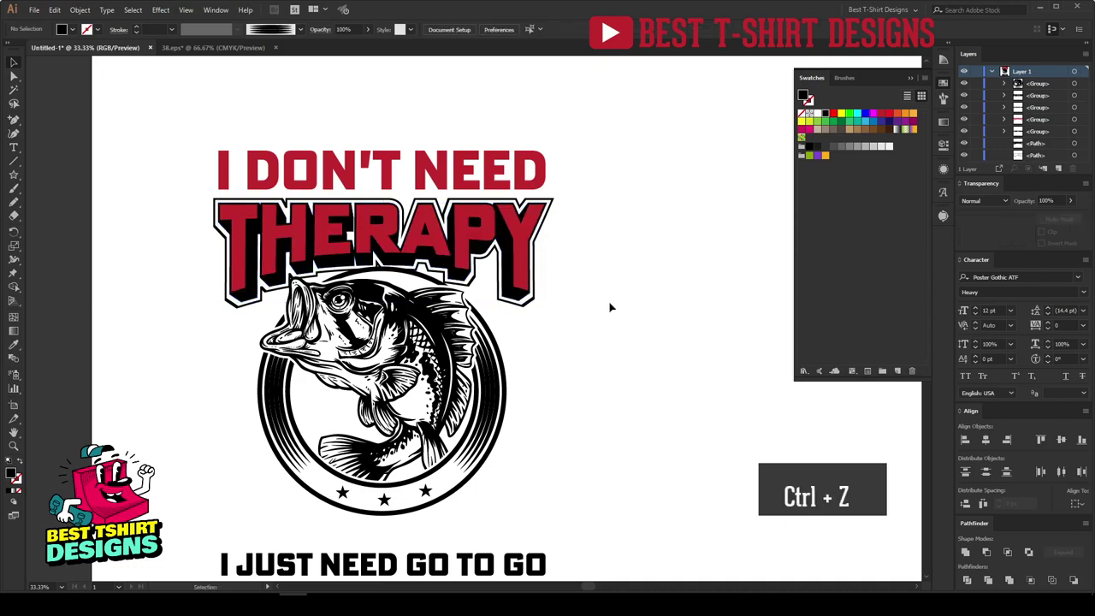
Move the "I JUST NEED GO TO GO" line up 160 px so it sits just below the circular fish badge
{"action": "scroll", "coordinate": [597, 296], "scroll_direction": "down", "scroll_amount": 2}
{"action": "scroll", "coordinate": [439, 210], "scroll_direction": "down", "scroll_amount": 1}
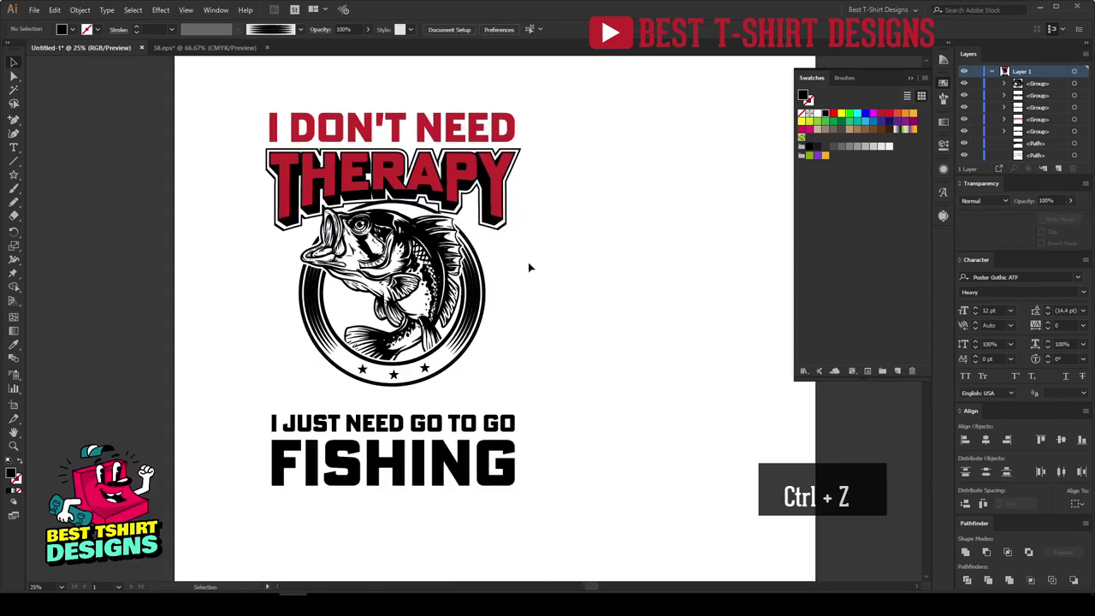
{"action": "left_click", "coordinate": [476, 425]}
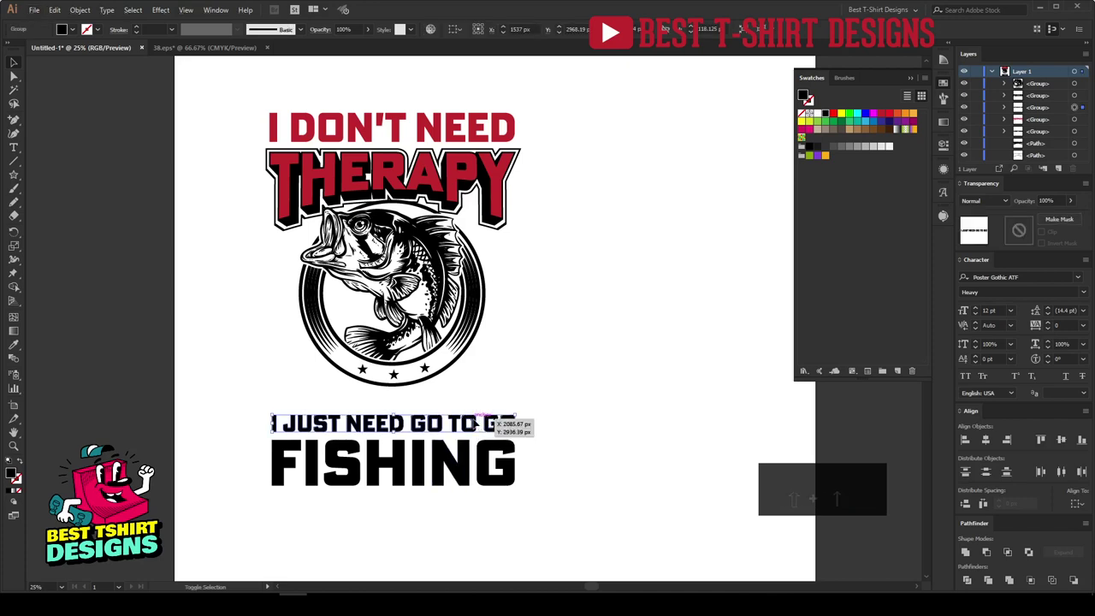
{"action": "key", "text": "shift+Up"}
{"action": "key", "text": "shift+Up"}
{"action": "key", "text": "shift+Up"}
{"action": "key", "text": "shift+Up"}
{"action": "key", "text": "shift+Up"}
{"action": "key", "text": "shift+Up"}
{"action": "key", "text": "shift+Up"}
{"action": "key", "text": "shift+Up"}
{"action": "key", "text": "shift+Up"}
{"action": "key", "text": "shift+Up"}
{"action": "key", "text": "shift+Up"}
{"action": "key", "text": "shift+Up"}
{"action": "key", "text": "shift+Up"}
{"action": "key", "text": "shift+Up"}
{"action": "key", "text": "shift+Up"}
{"action": "key", "text": "shift+Up"}
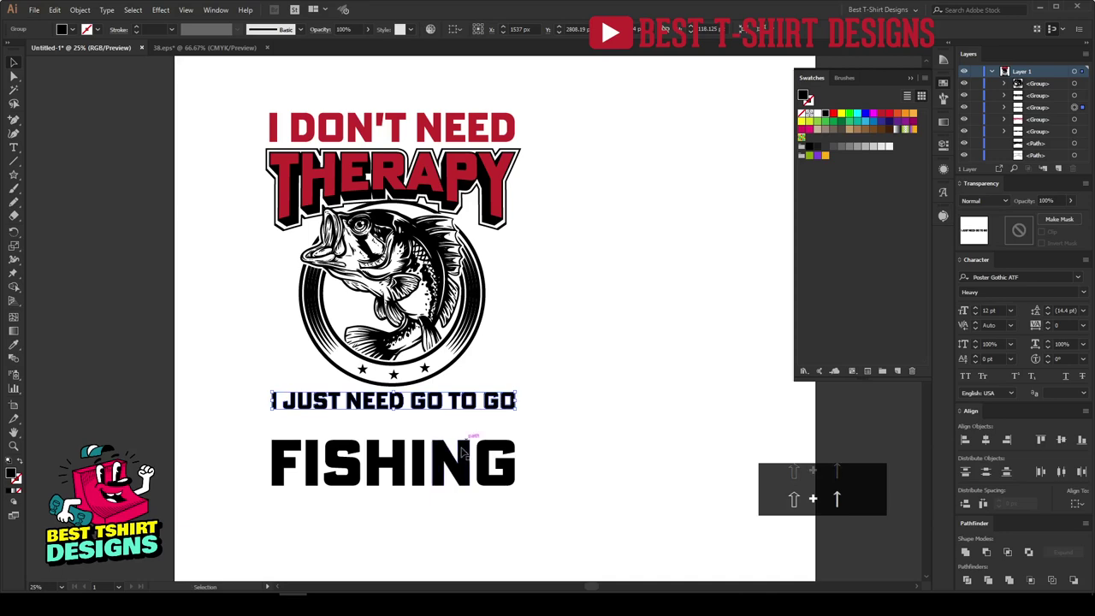
Move the FISHING text up 80 px toward the line above it
{"action": "left_click", "coordinate": [461, 451]}
{"action": "key", "text": "shift+Up"}
{"action": "key", "text": "shift+Up"}
{"action": "key", "text": "shift+Up"}
{"action": "key", "text": "shift+Up"}
{"action": "key", "text": "shift+Up"}
{"action": "key", "text": "shift+Up"}
{"action": "key", "text": "shift+Up"}
{"action": "key", "text": "shift+Up"}
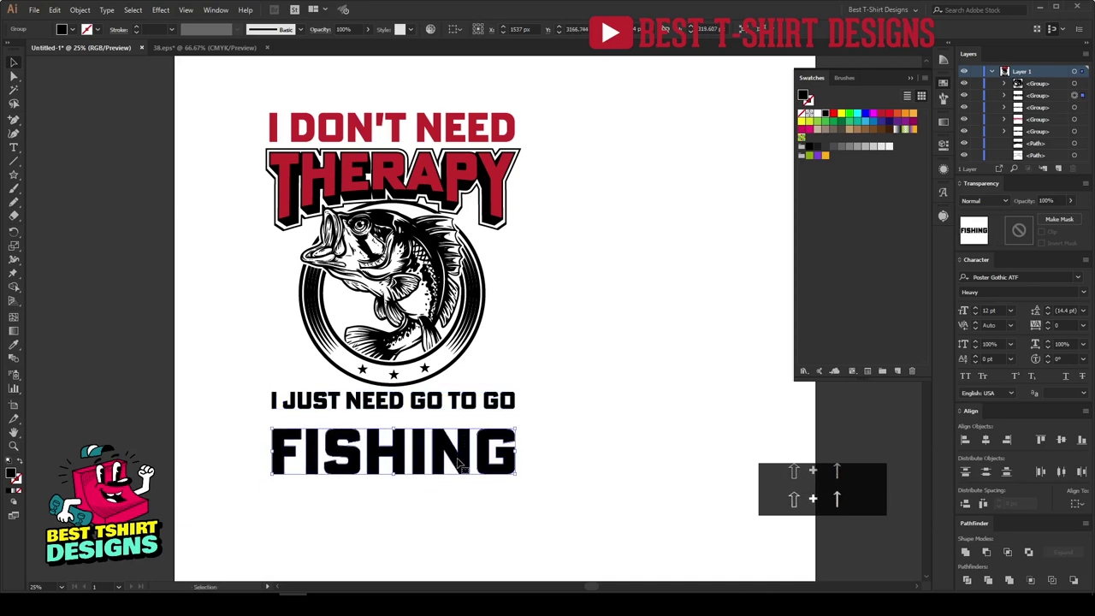
Fill the FISHING text with the same red swatch as the THERAPY lettering
{"action": "scroll", "coordinate": [417, 477], "scroll_direction": "up", "scroll_amount": 1}
{"action": "scroll", "coordinate": [416, 482], "scroll_direction": "up", "scroll_amount": 2}
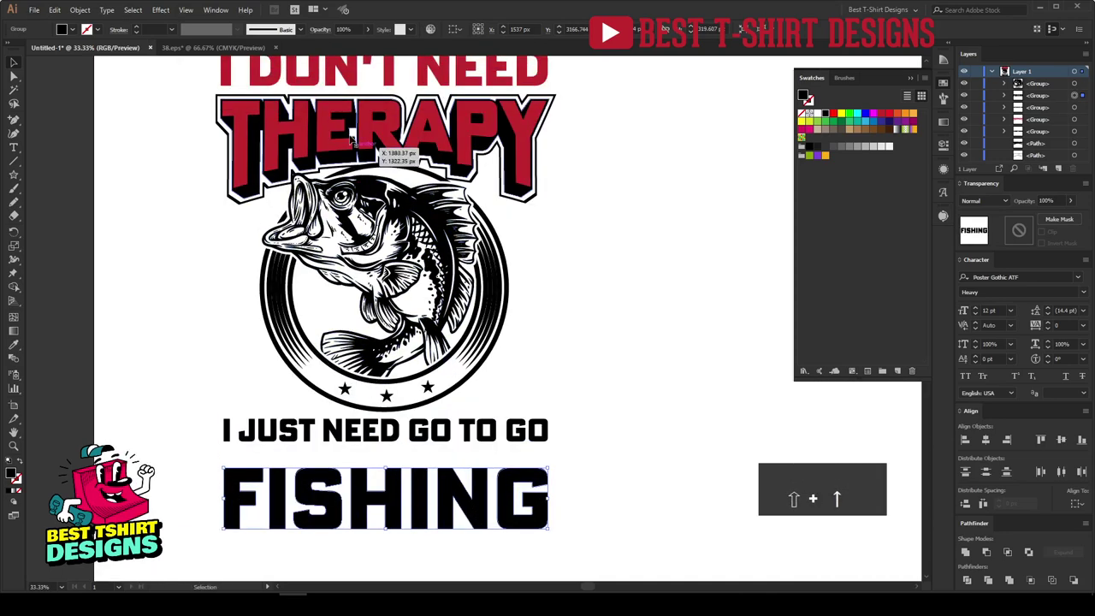
{"action": "scroll", "coordinate": [291, 538], "scroll_direction": "up", "scroll_amount": 2}
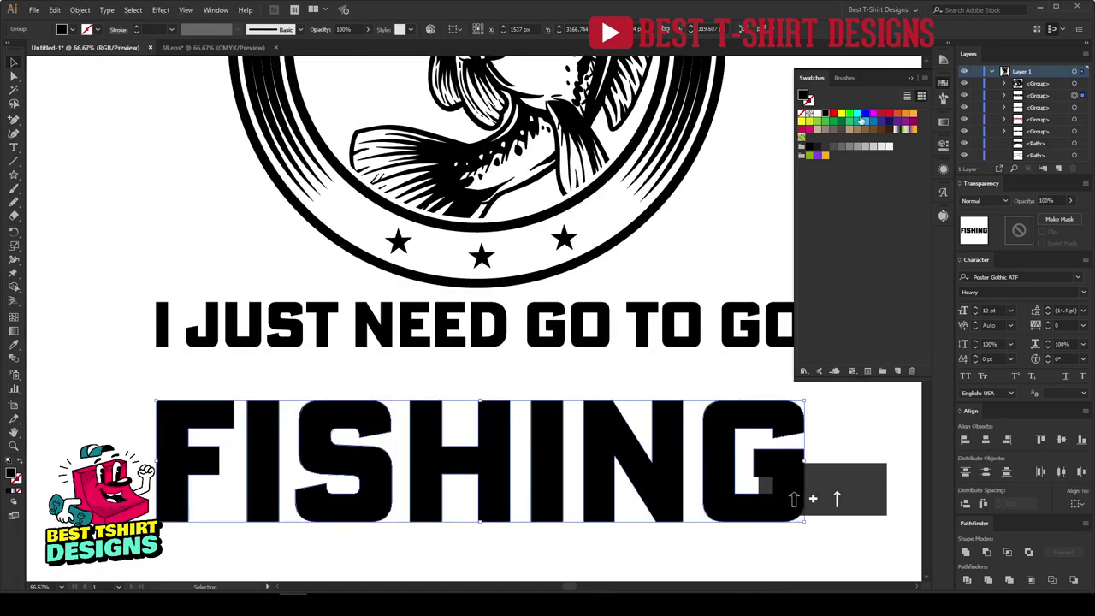
{"action": "left_click", "coordinate": [881, 112]}
{"action": "scroll", "coordinate": [262, 371], "scroll_direction": "down", "scroll_amount": 1}
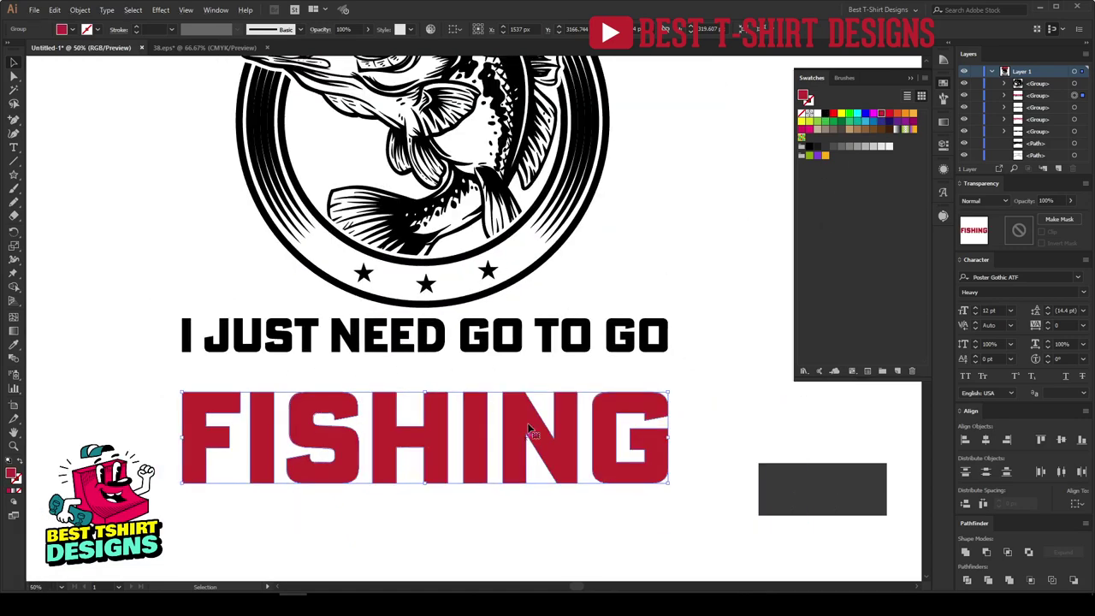
Apply an Arc Upper warp to the FISHING text with a horizontal bend of -20%
{"action": "left_click", "coordinate": [161, 10]}
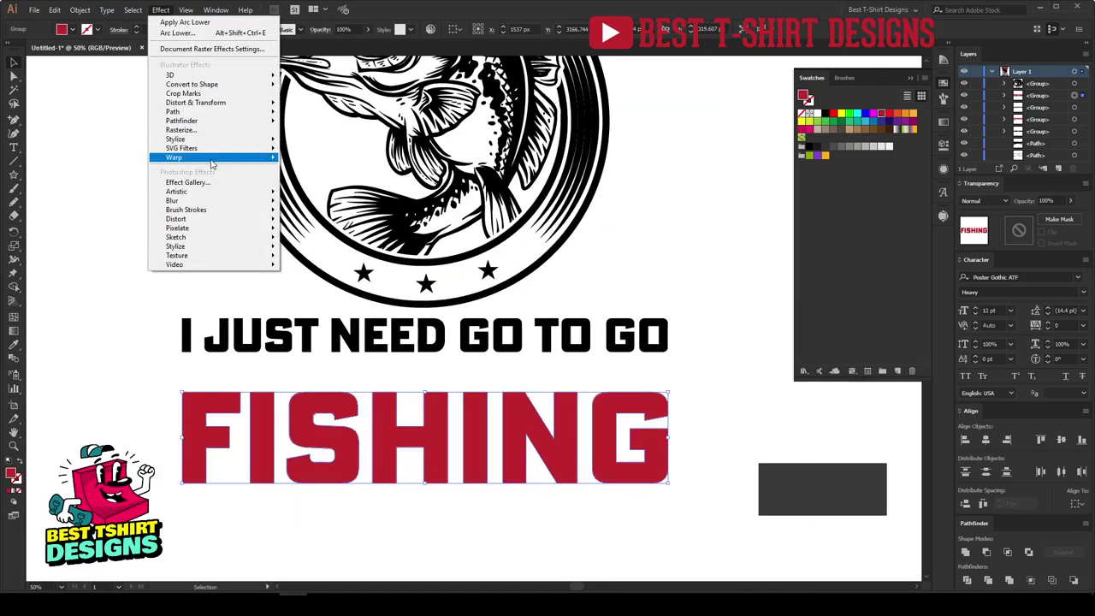
{"action": "mouse_move", "coordinate": [213, 158]}
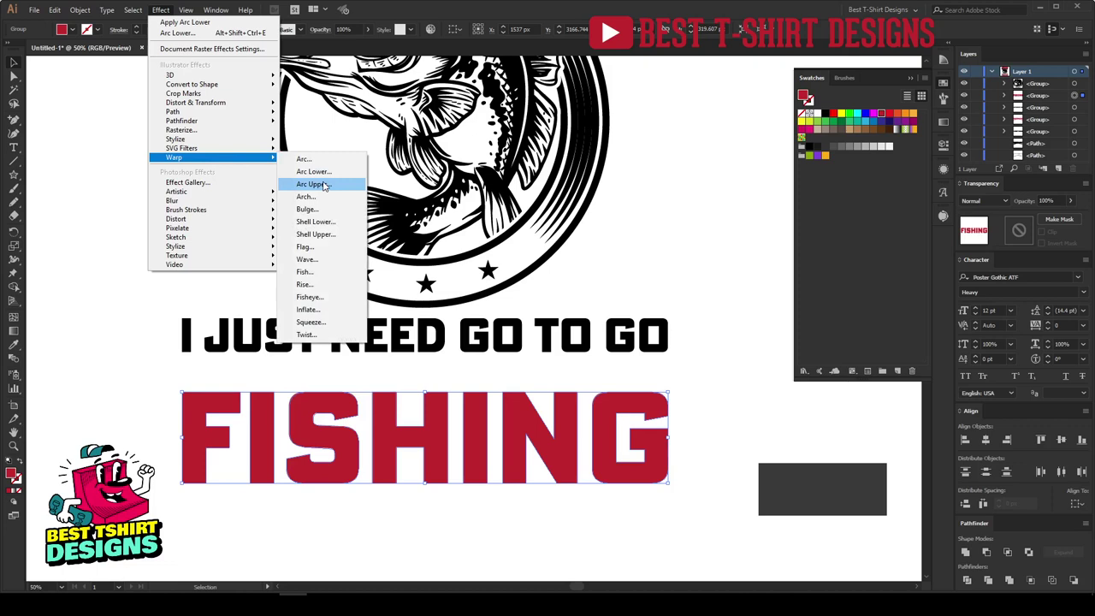
{"action": "left_click", "coordinate": [312, 184]}
{"action": "left_click_drag", "start_coordinate": [582, 329], "coordinate": [678, 149]}
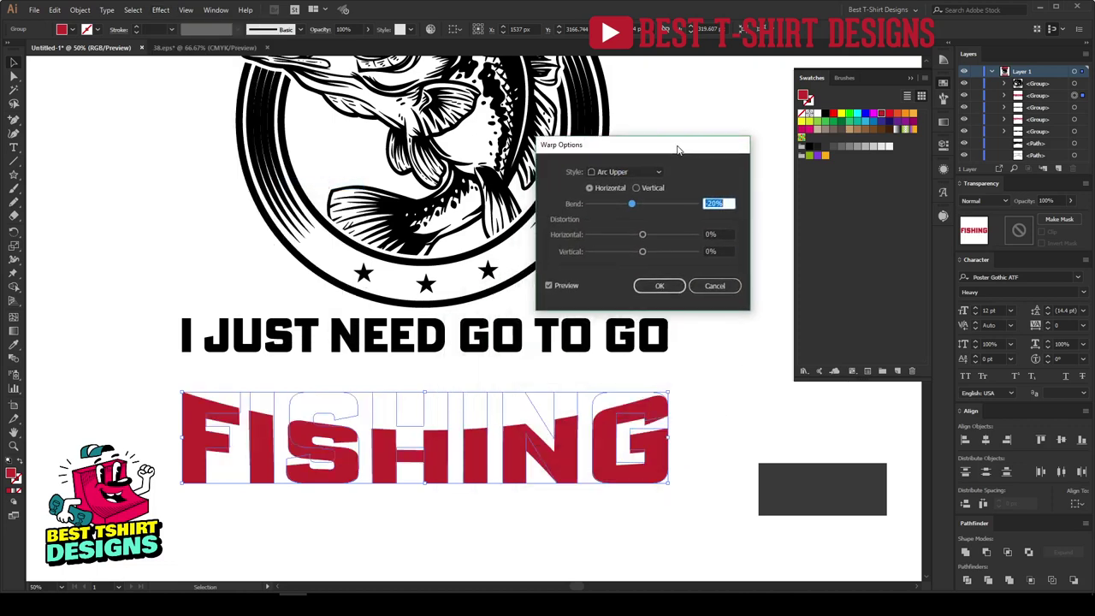
{"action": "left_click", "coordinate": [649, 288]}
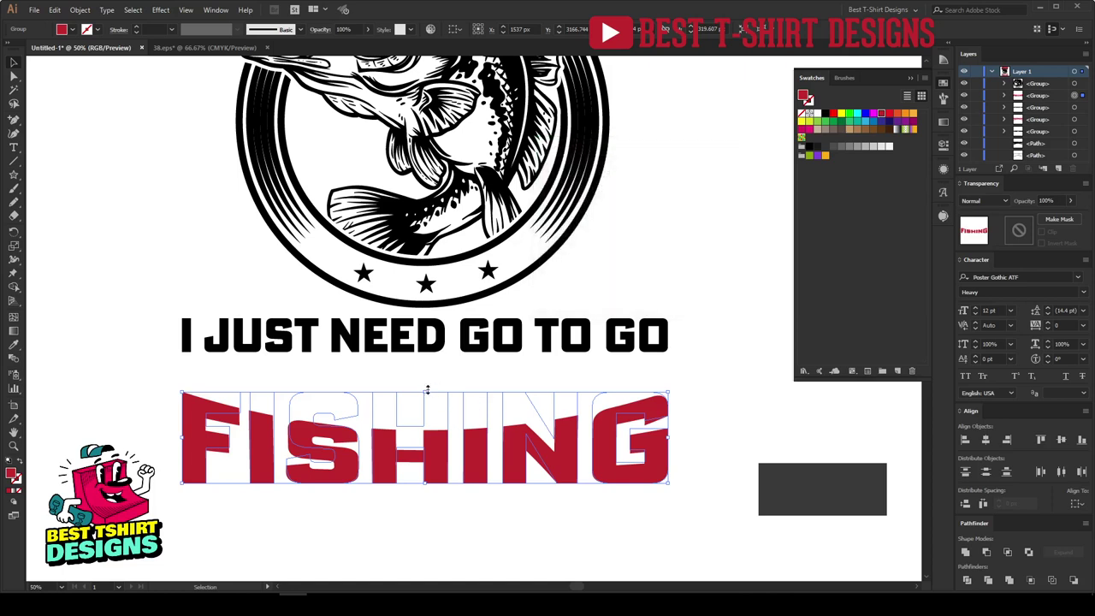
Stretch the warped FISHING text upward to about 382 px tall and expand its appearance
{"action": "left_click_drag", "start_coordinate": [427, 389], "coordinate": [429, 376]}
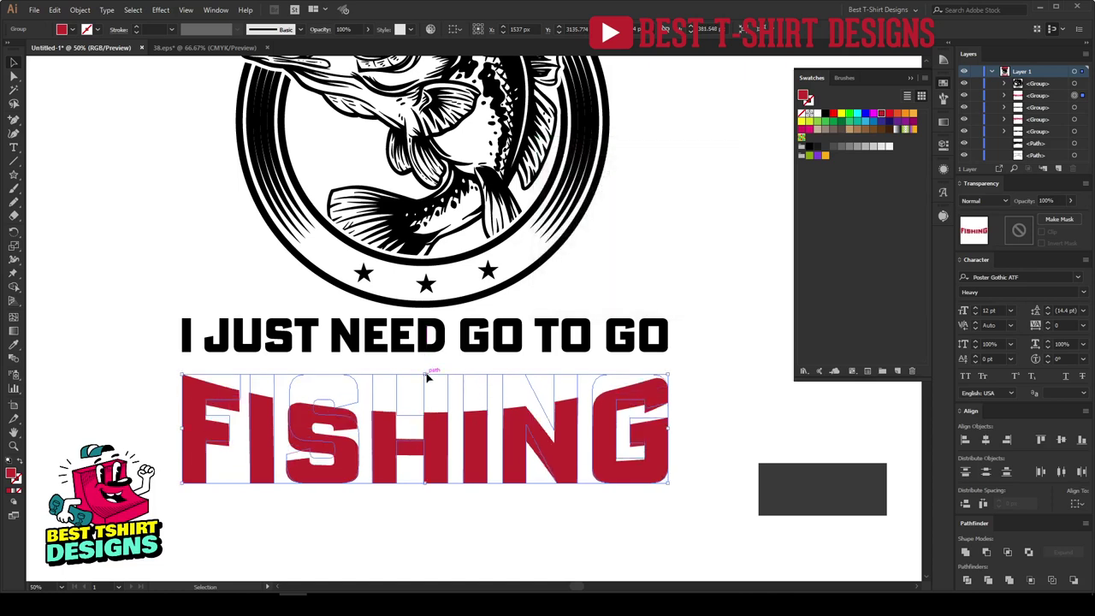
{"action": "left_click", "coordinate": [79, 9]}
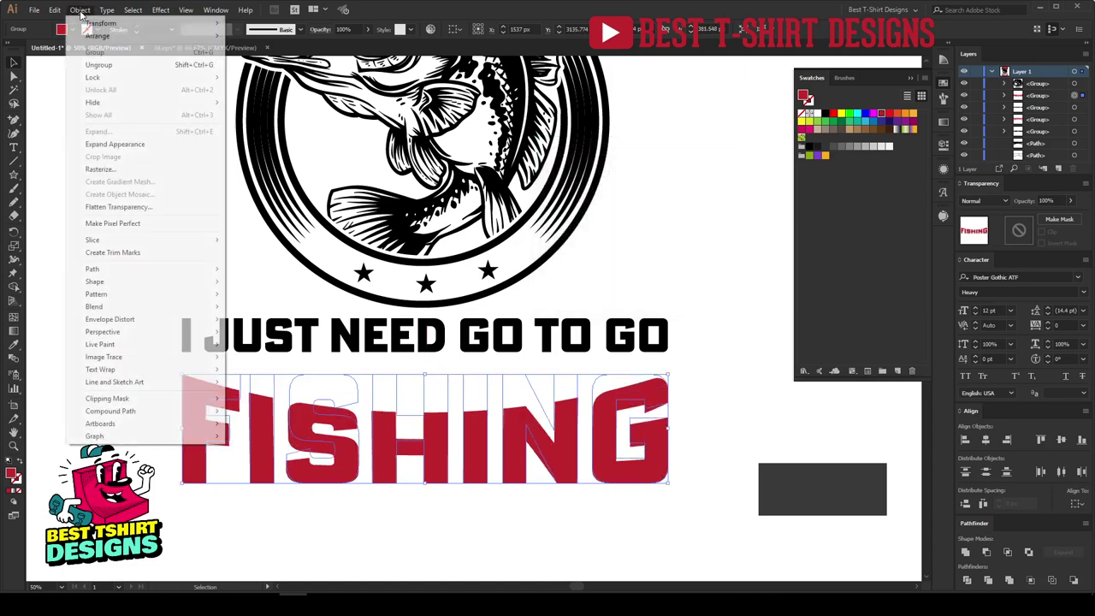
{"action": "left_click", "coordinate": [111, 142]}
{"action": "scroll", "coordinate": [358, 548], "scroll_direction": "up", "scroll_amount": 1}
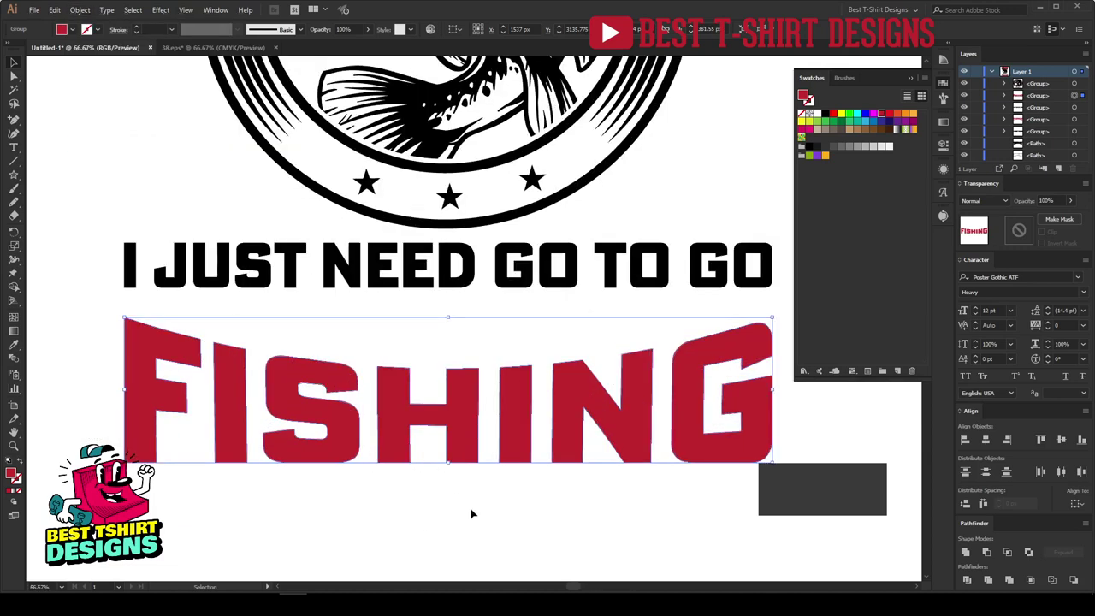
Offset the FISHING letter paths by 10 px with miter joins
{"action": "key", "text": "ctrl+alt+f"}
{"action": "left_click", "coordinate": [649, 260]}
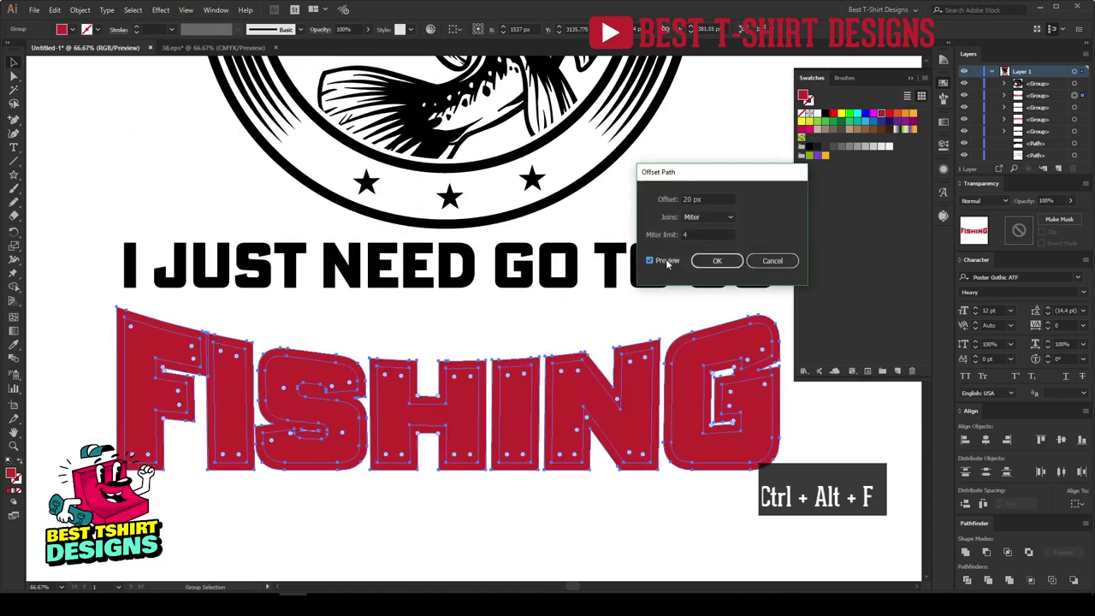
{"action": "double_click", "coordinate": [711, 198]}
{"action": "type", "text": "10"}
{"action": "key", "text": "Tab"}
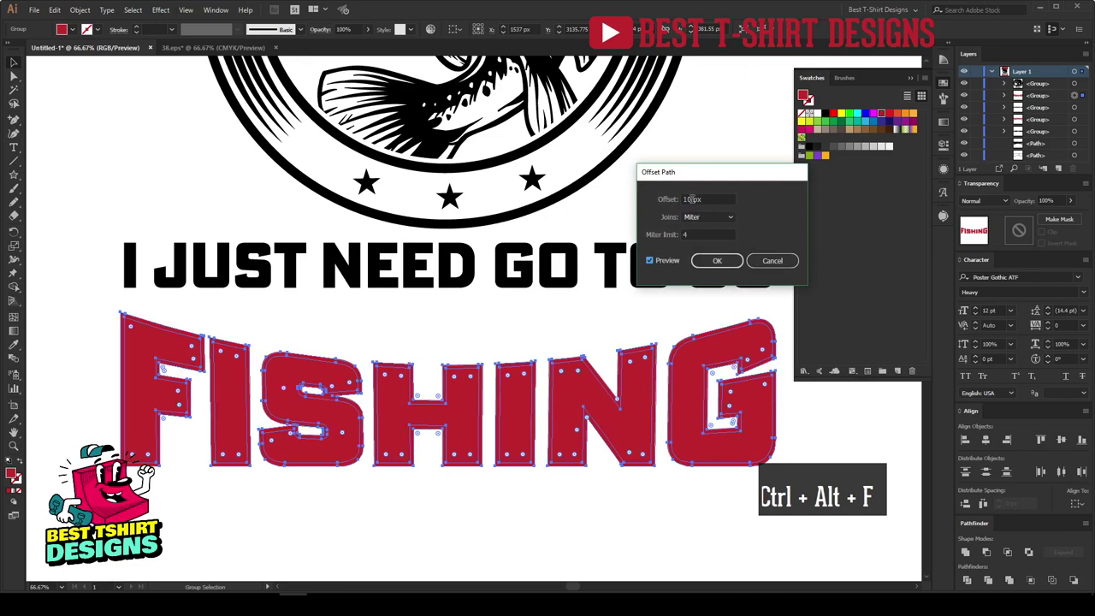
{"action": "left_click", "coordinate": [716, 260]}
Unite the offset FISHING shapes into a black outline and place it behind the red letters
{"action": "key", "text": "v"}
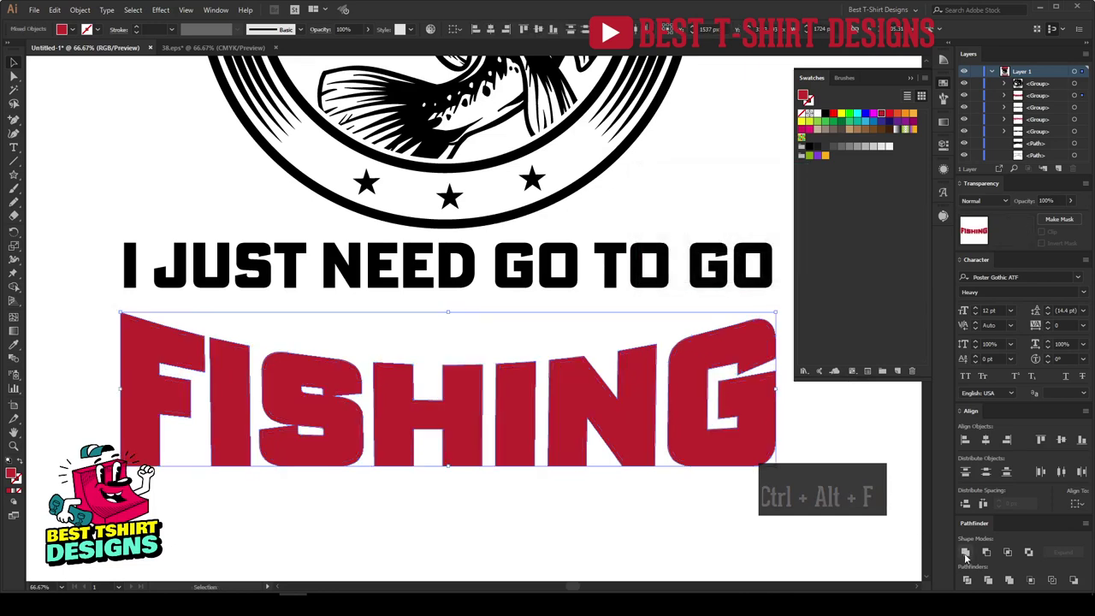
{"action": "left_click", "coordinate": [826, 117]}
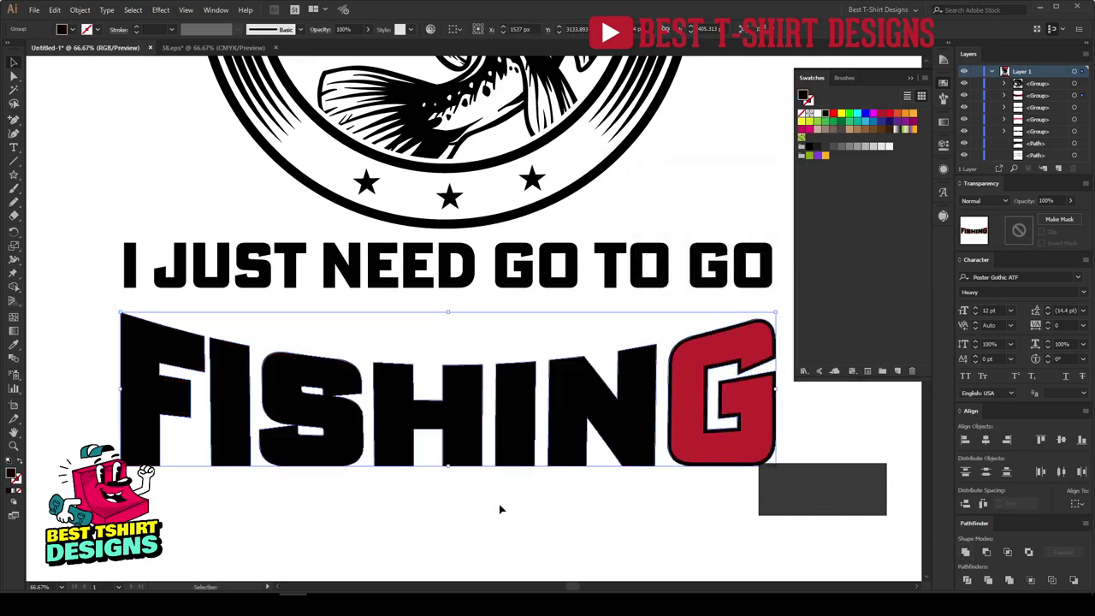
{"action": "key", "text": "ctrl+x"}
{"action": "key", "text": "ctrl+b"}
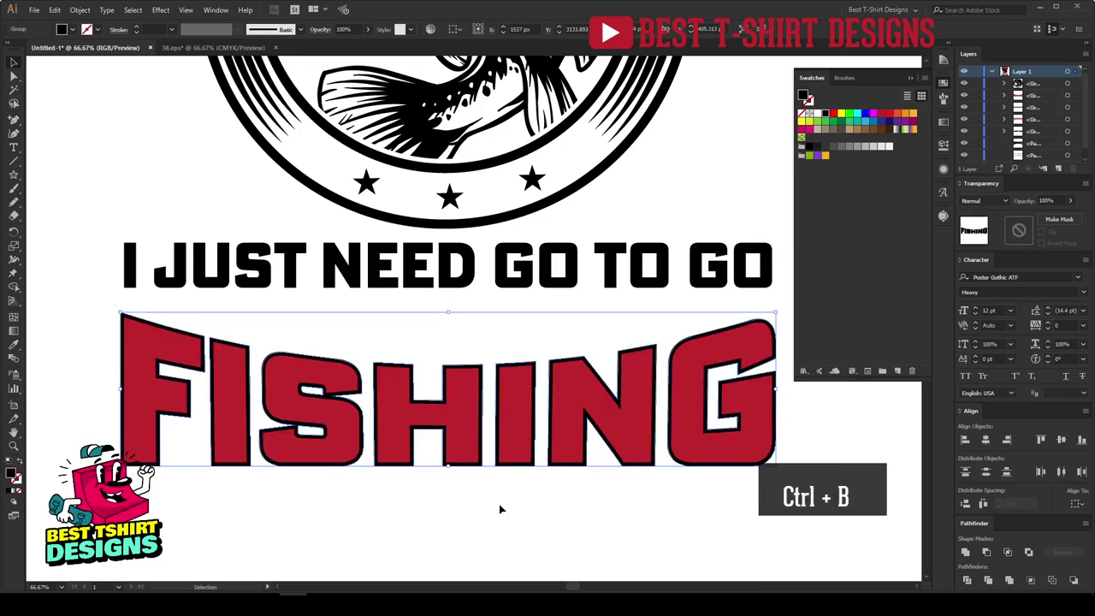
Add a smaller copy of the black FISHING outline behind it, raised 60 px and scaled to about 377 px tall
{"action": "key", "text": "ctrl+c"}
{"action": "key", "text": "ctrl+b"}
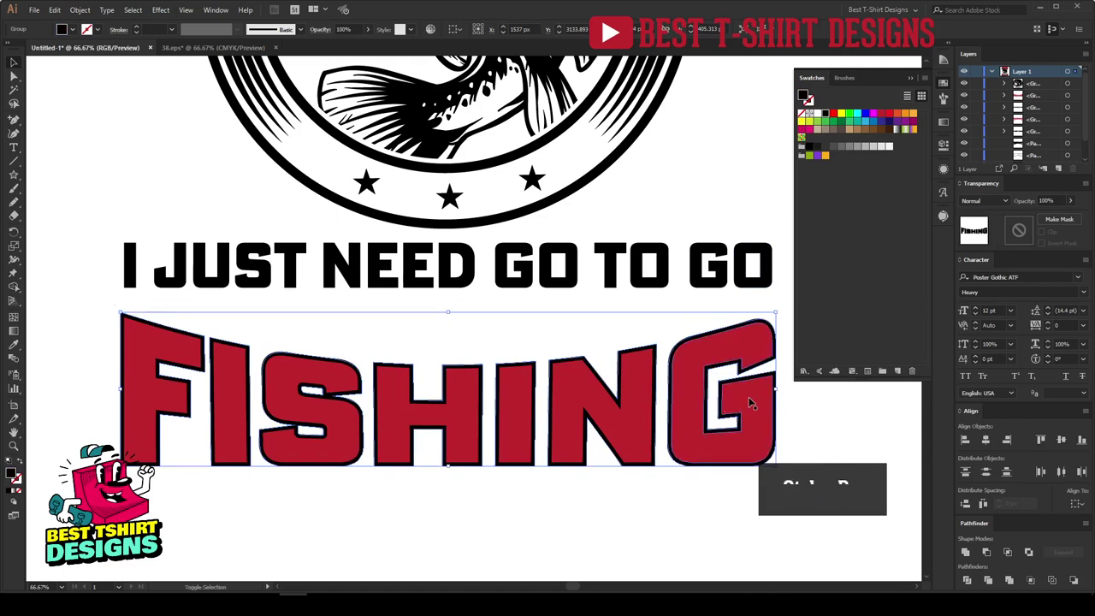
{"action": "key", "text": "shift+Up"}
{"action": "key", "text": "shift+Up"}
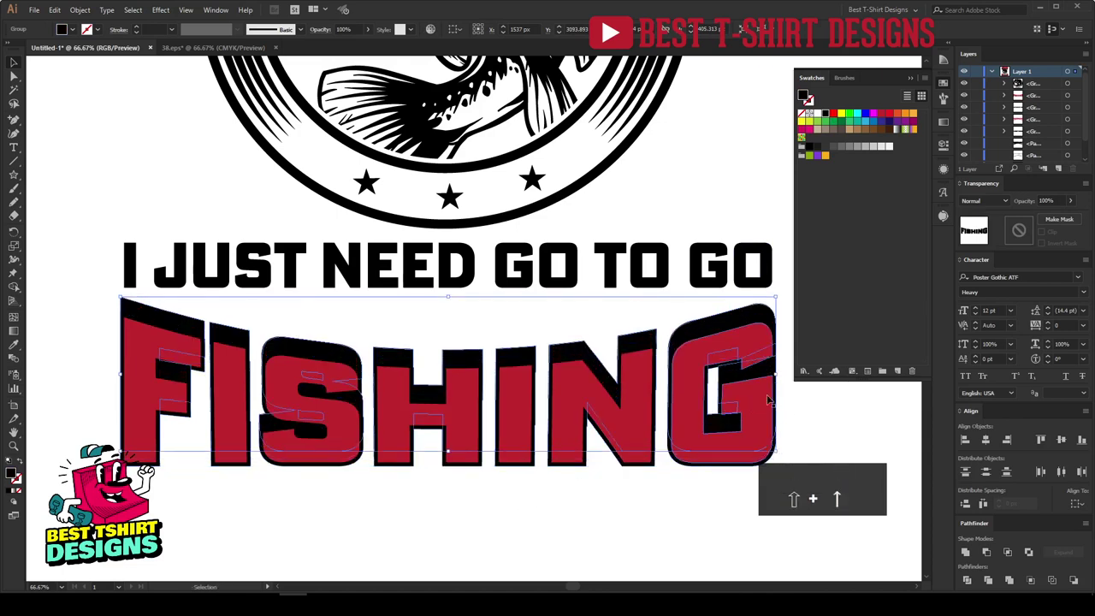
{"action": "left_click_drag", "start_coordinate": [776, 374], "coordinate": [753, 369]}
{"action": "key", "text": "shift+Up"}
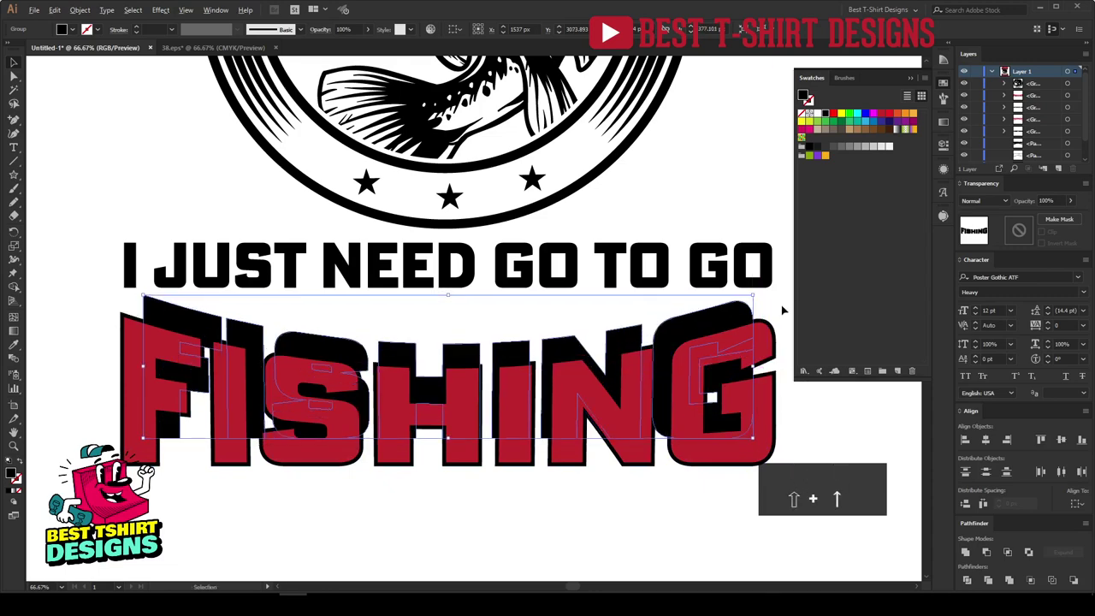
Blend the two black FISHING outlines with 150 specified steps to form a solid extrusion
{"action": "scroll", "coordinate": [746, 320], "scroll_direction": "up", "scroll_amount": 3}
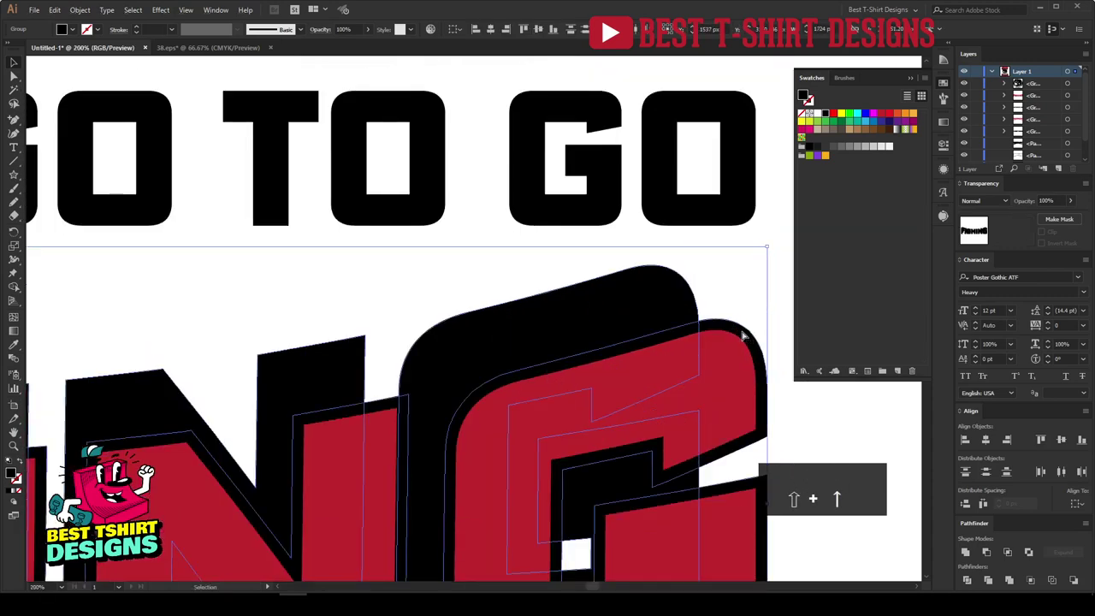
{"action": "key", "text": "ctrl+alt+b"}
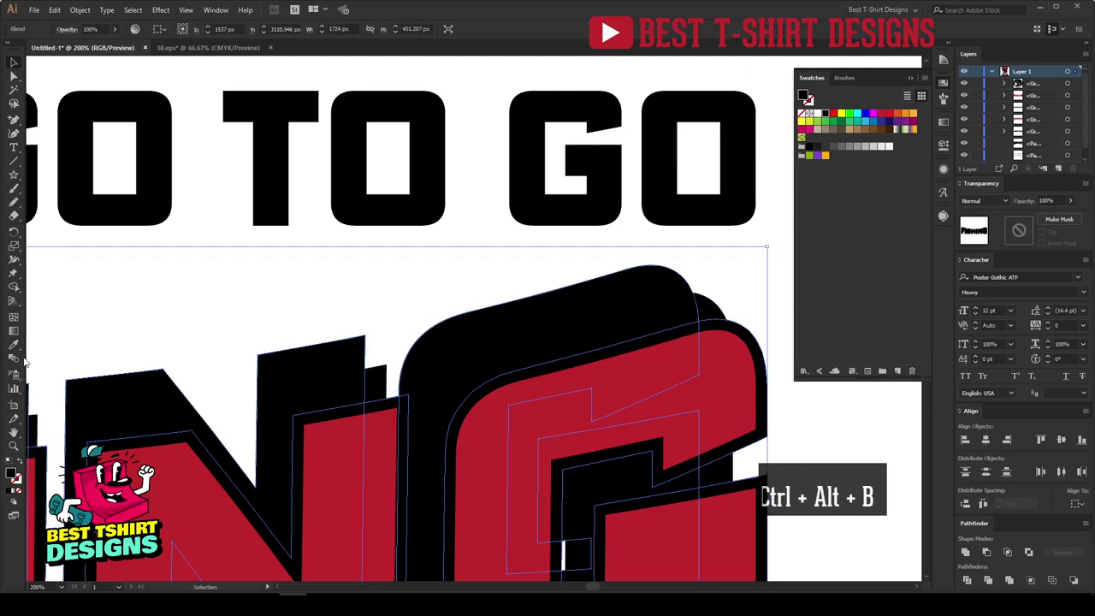
{"action": "double_click", "coordinate": [14, 358]}
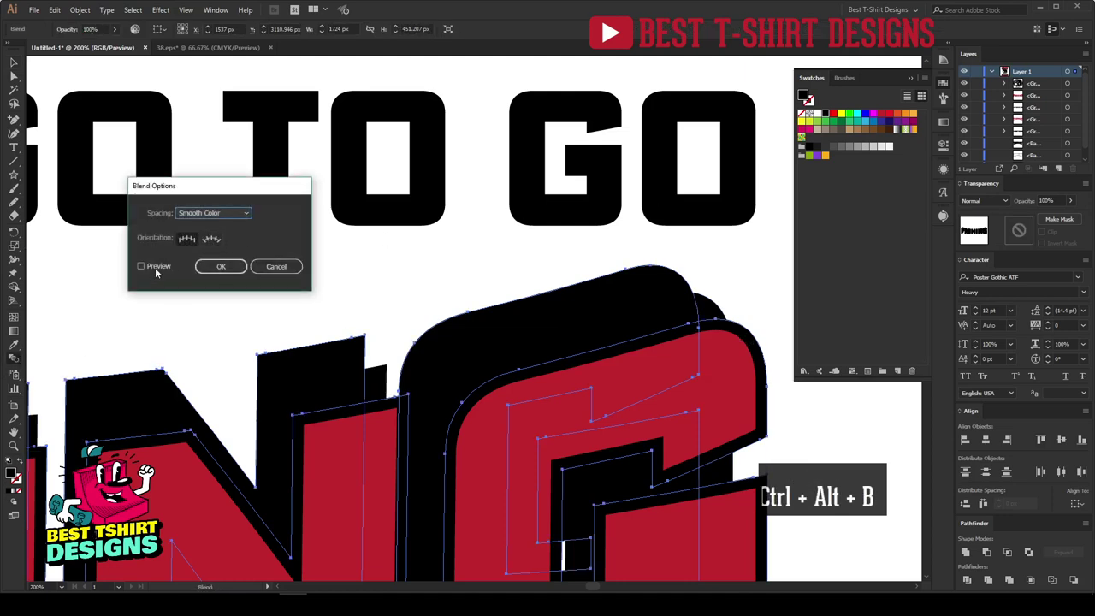
{"action": "left_click", "coordinate": [141, 266]}
{"action": "left_click", "coordinate": [201, 213]}
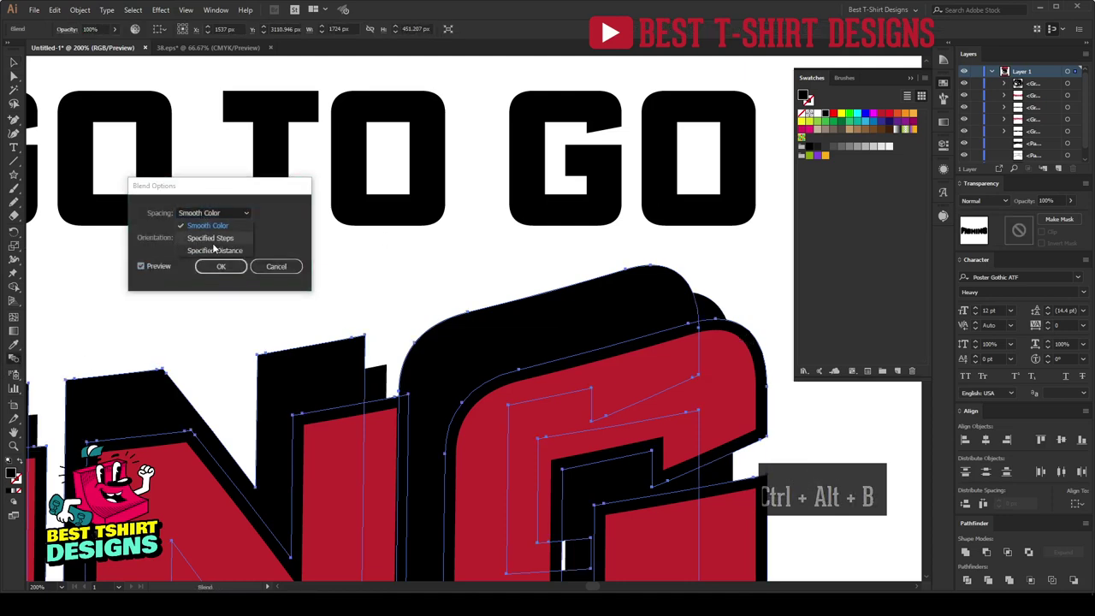
{"action": "left_click", "coordinate": [247, 237]}
{"action": "type", "text": "150"}
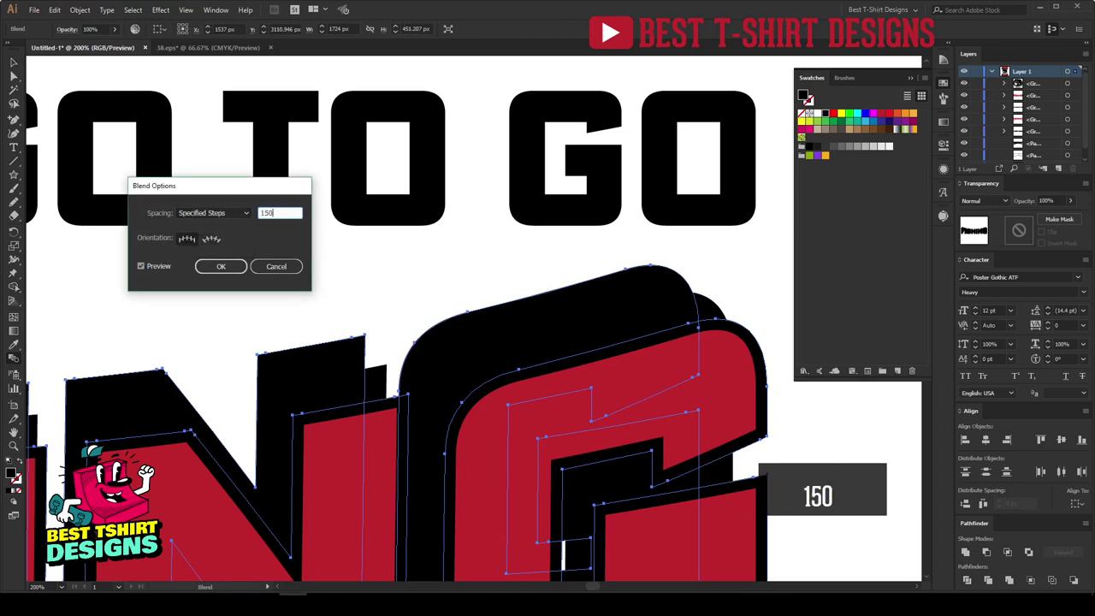
{"action": "left_click", "coordinate": [220, 266]}
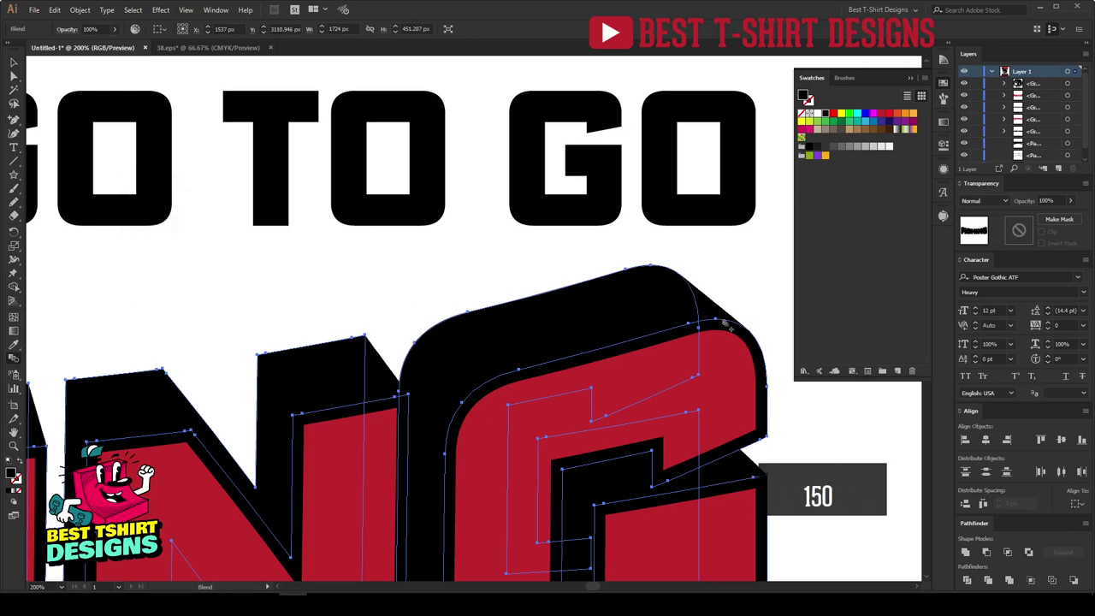
Expand the FISHING extrusion blend and unite its pieces into a single black shape
{"action": "scroll", "coordinate": [558, 280], "scroll_direction": "down", "scroll_amount": 4}
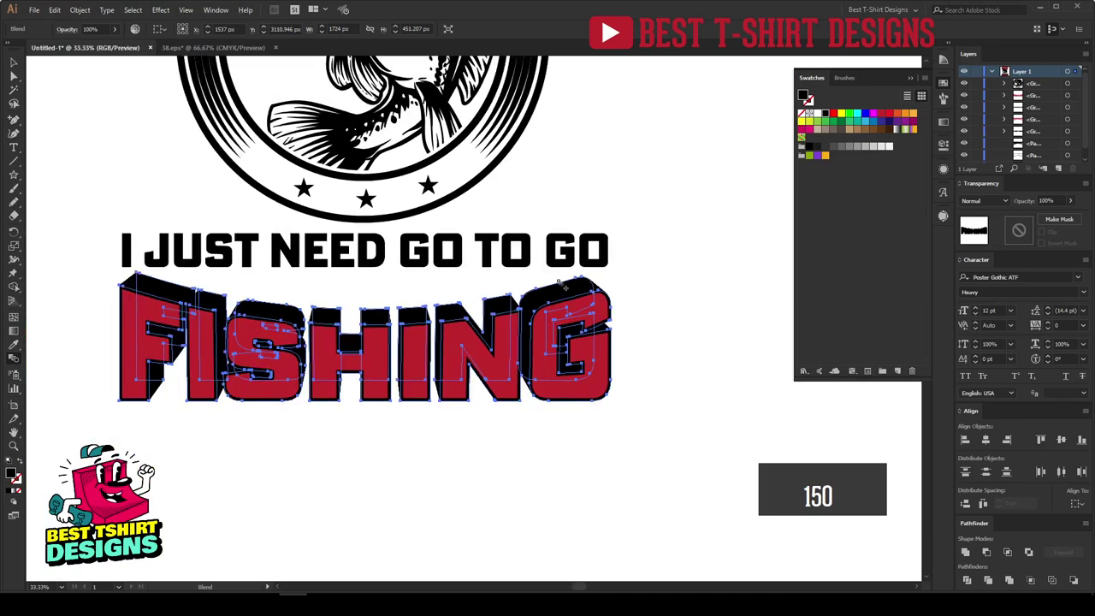
{"action": "key", "text": "v"}
{"action": "left_click", "coordinate": [80, 10]}
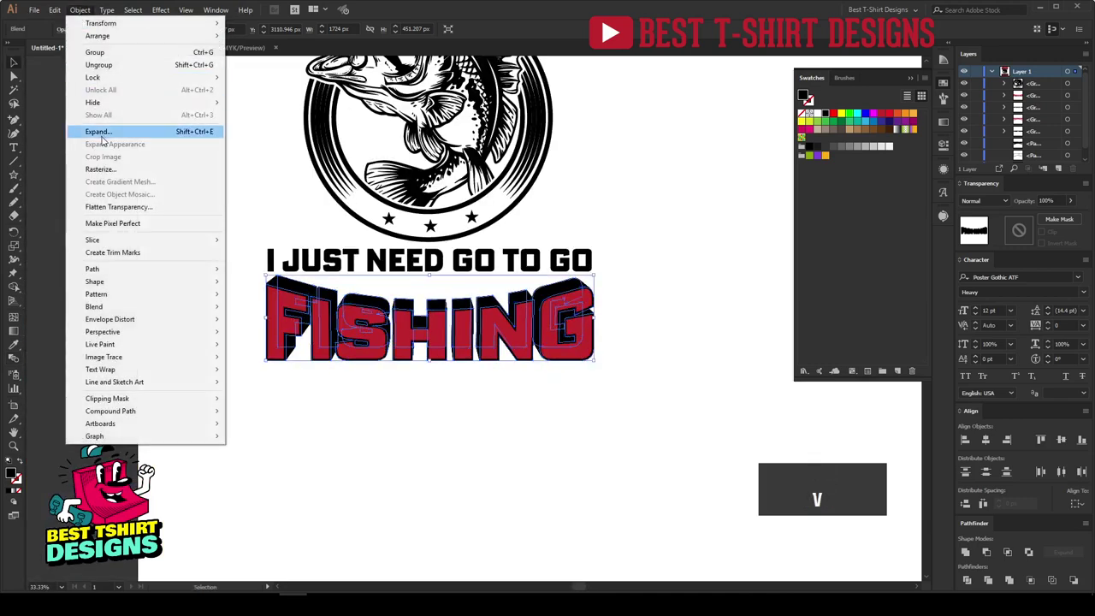
{"action": "left_click", "coordinate": [94, 131]}
{"action": "left_click", "coordinate": [519, 365]}
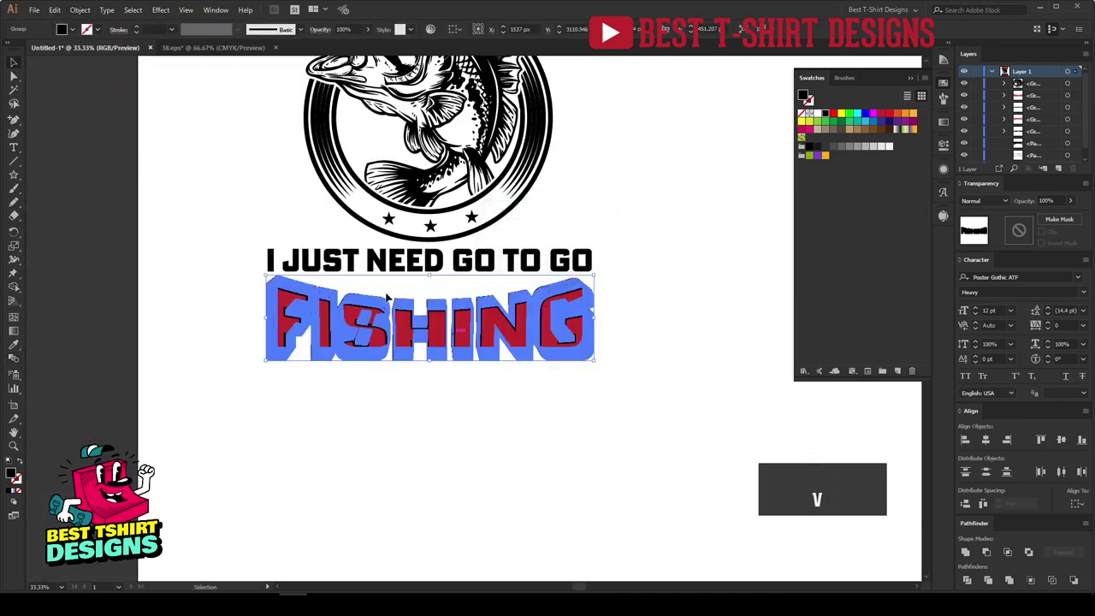
{"action": "key", "text": "ctrl+plus"}
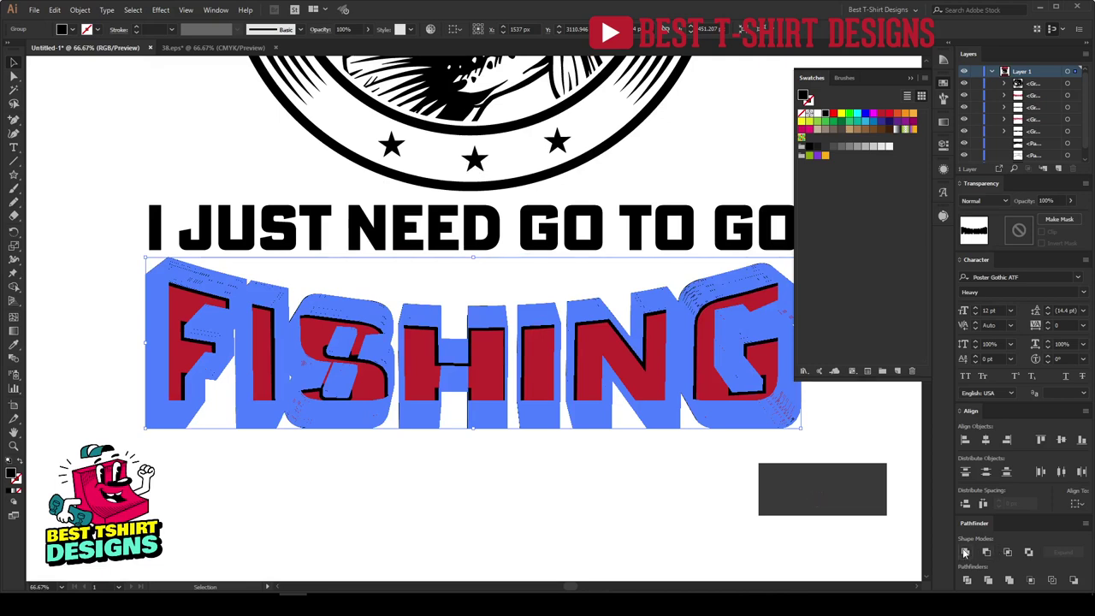
{"action": "key", "text": "F10"}
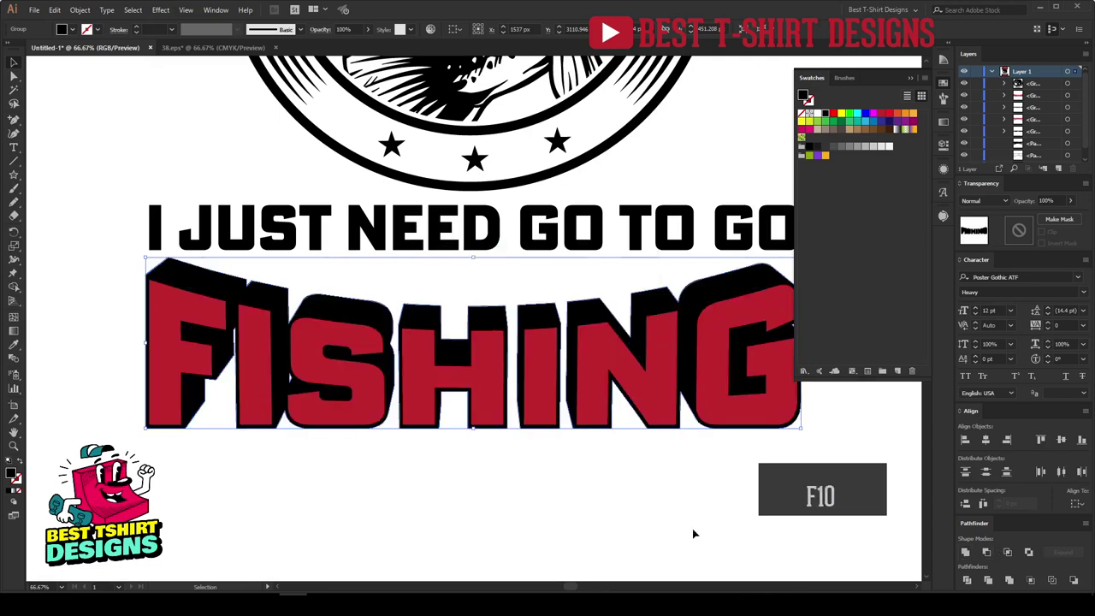
{"action": "scroll", "coordinate": [411, 487], "scroll_direction": "down", "scroll_amount": 1}
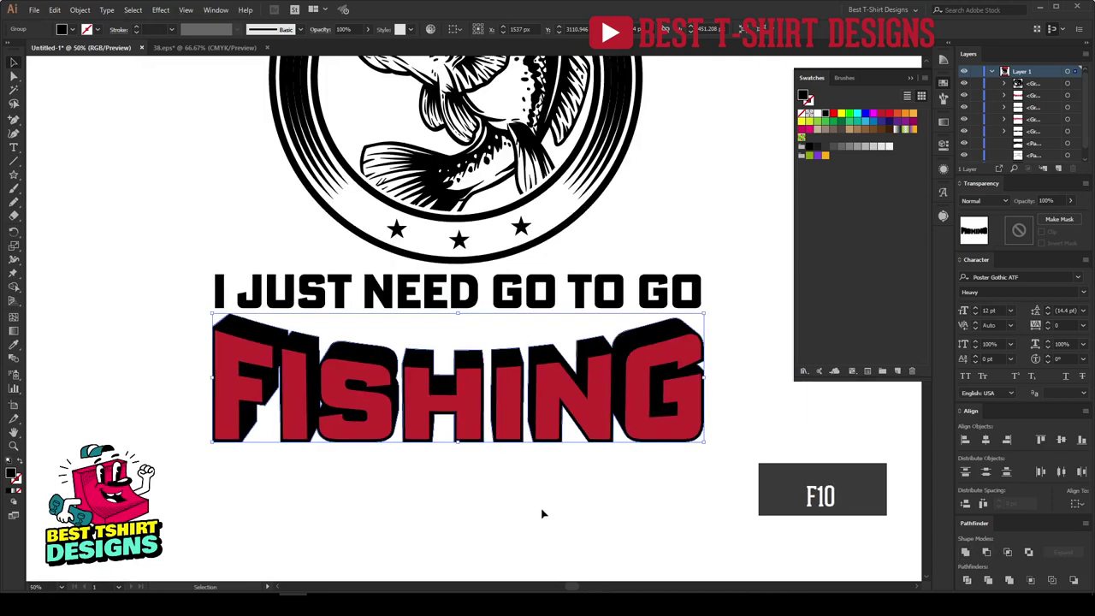
{"action": "left_click", "coordinate": [565, 513]}
Offset the black FISHING extrusion by 20 px with miter joins and unite the offset shapes
{"action": "left_click", "coordinate": [637, 346]}
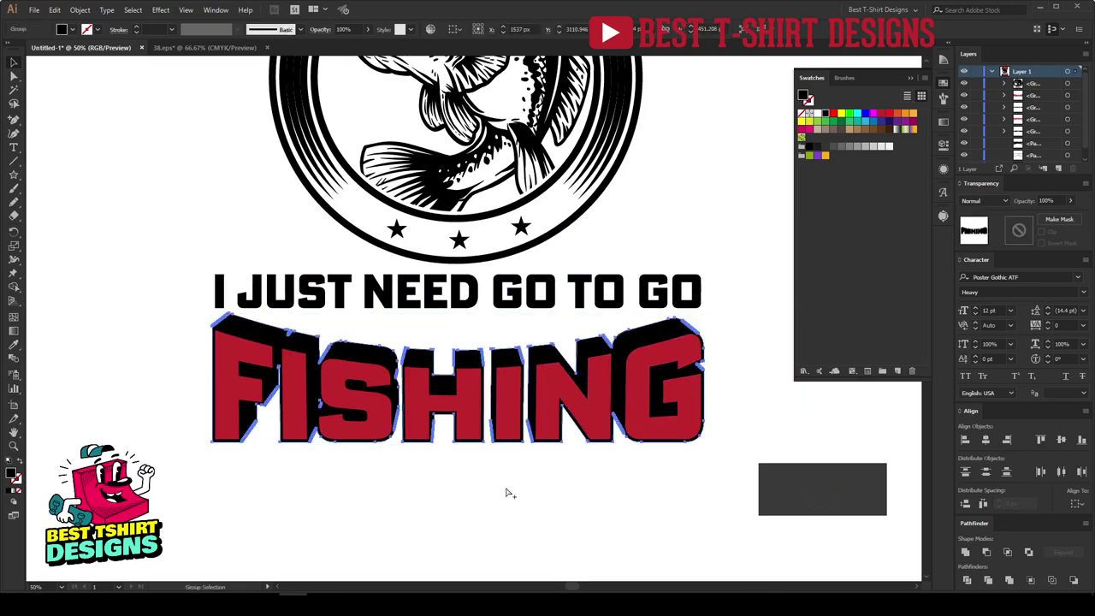
{"action": "key", "text": "ctrl+alt+f"}
{"action": "left_click", "coordinate": [665, 261]}
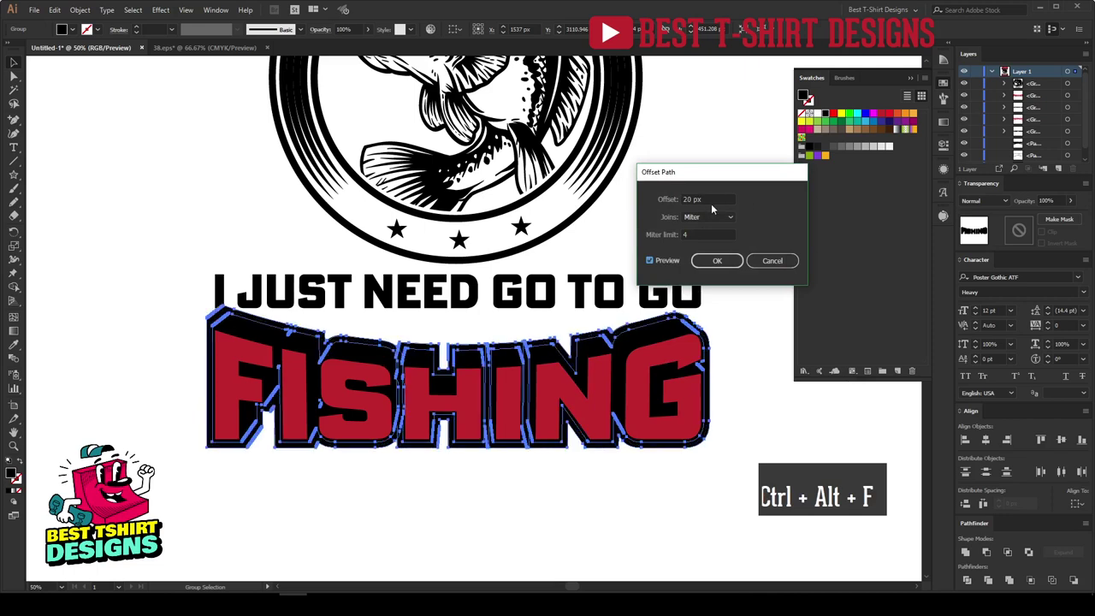
{"action": "left_click", "coordinate": [717, 260]}
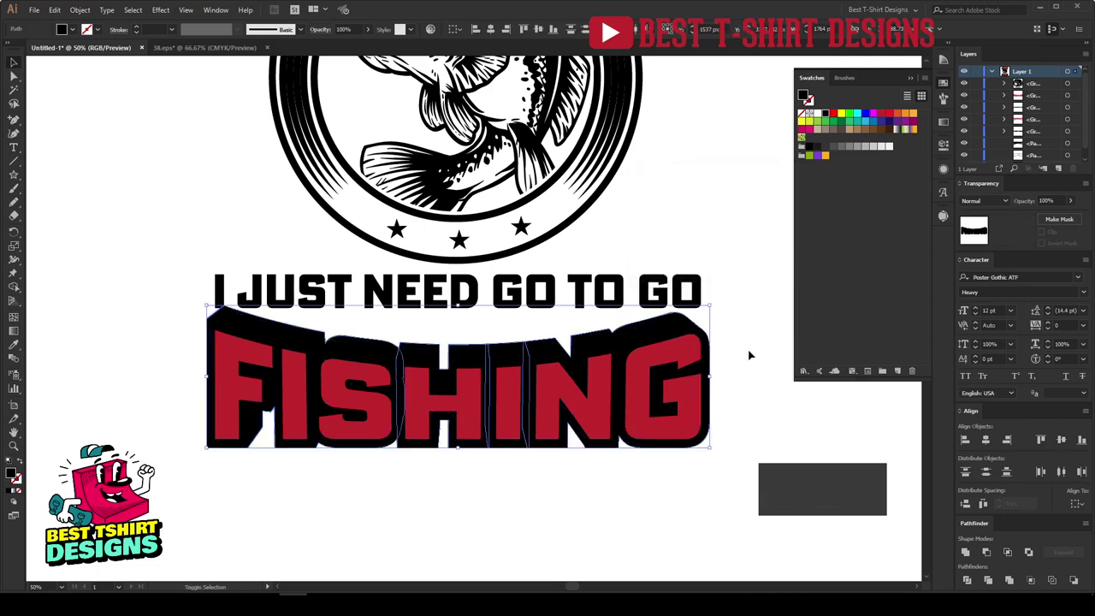
{"action": "key", "text": "ctrl+0"}
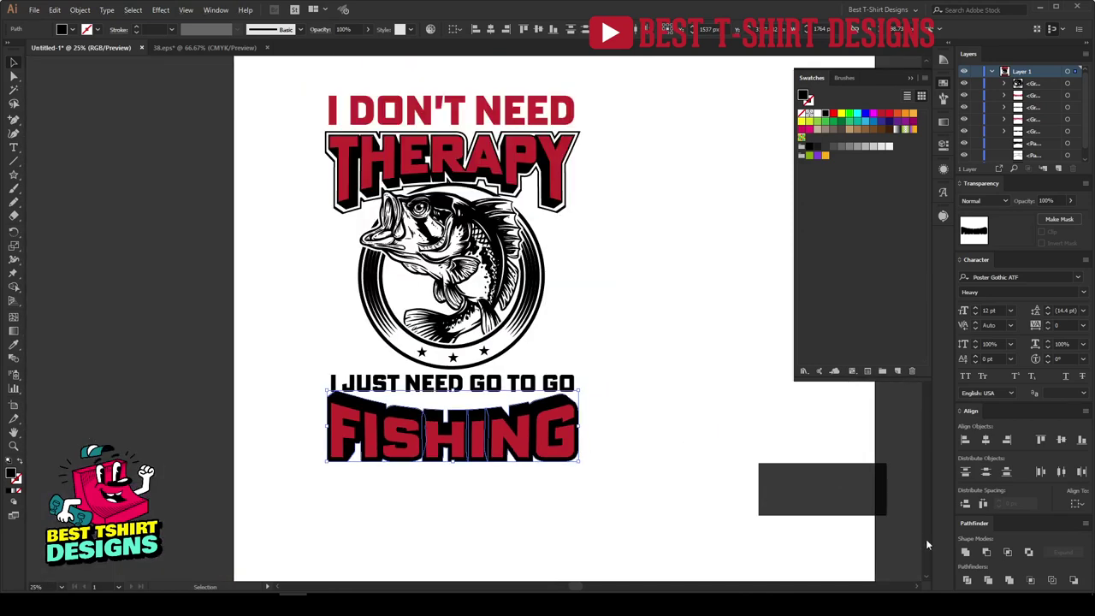
{"action": "left_click", "coordinate": [964, 552]}
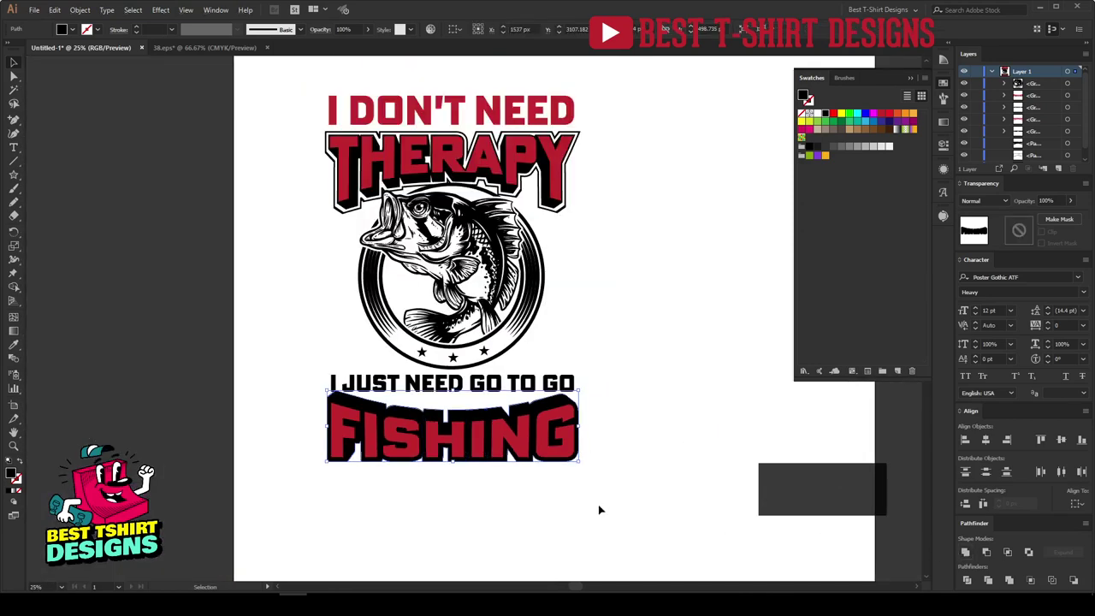
Copy the THERAPY outline's unfilled 10 pt black stroke appearance onto the outer FISHING offset shape
{"action": "key", "text": "i"}
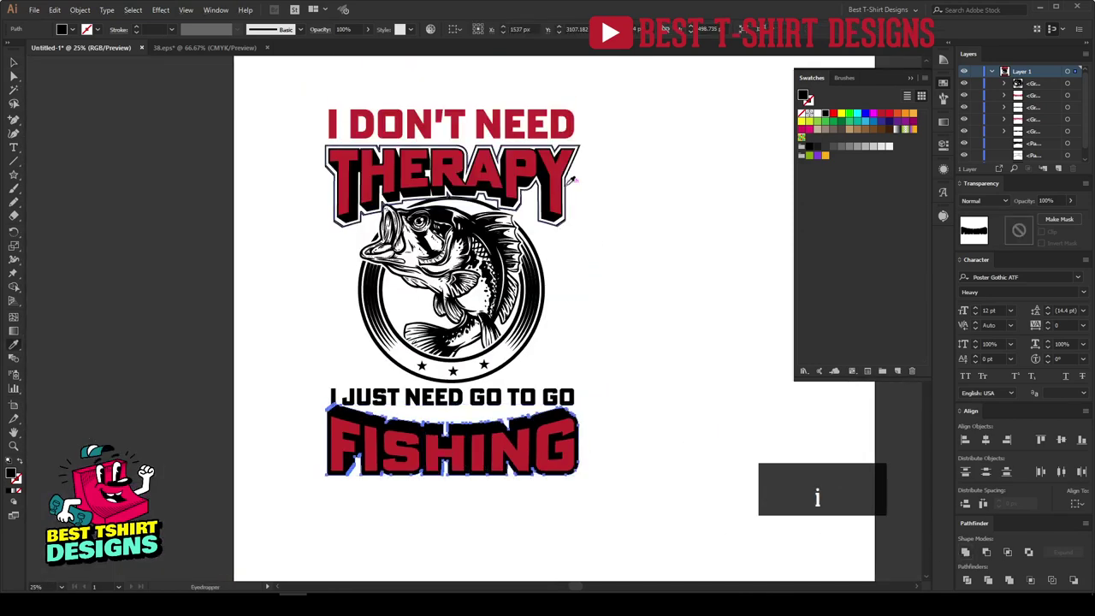
{"action": "left_click", "coordinate": [569, 181]}
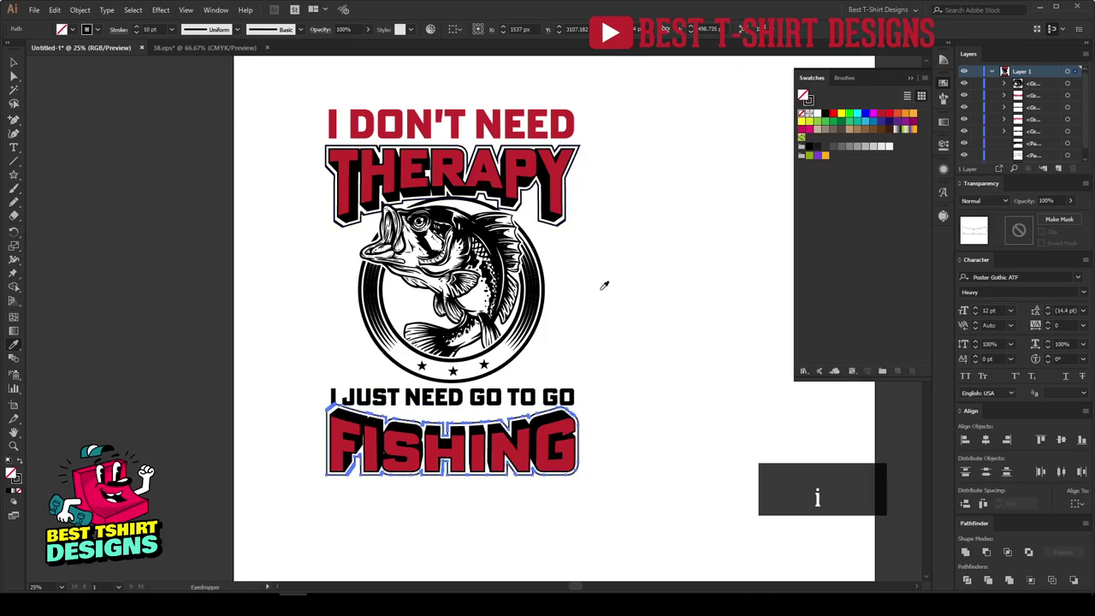
{"action": "key", "text": "v"}
{"action": "scroll", "coordinate": [422, 504], "scroll_direction": "up", "scroll_amount": 1}
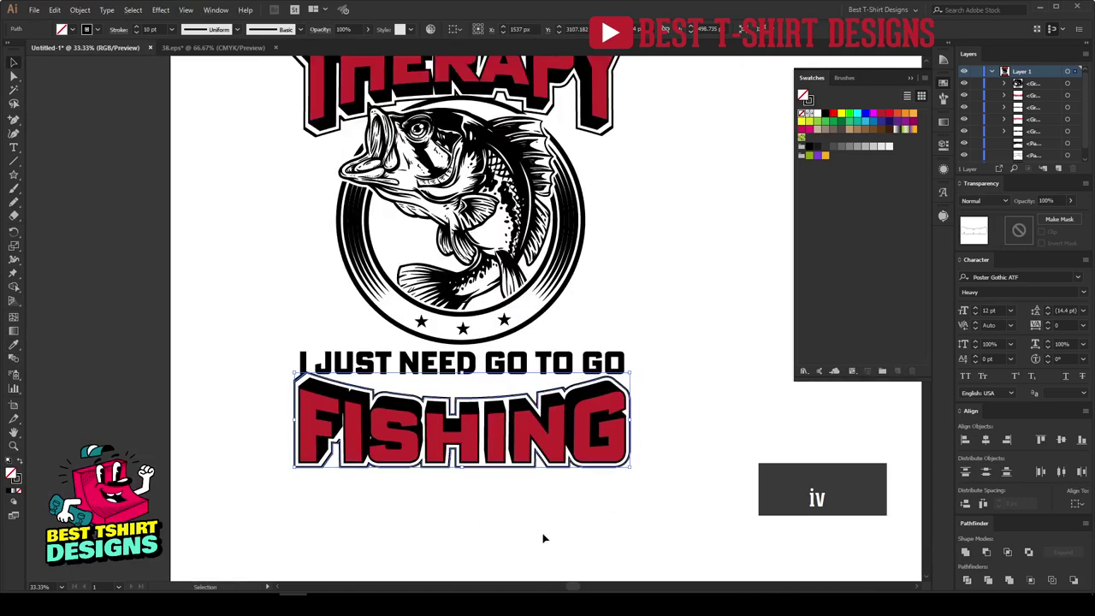
{"action": "left_click", "coordinate": [543, 538]}
{"action": "scroll", "coordinate": [488, 377], "scroll_direction": "down", "scroll_amount": 1}
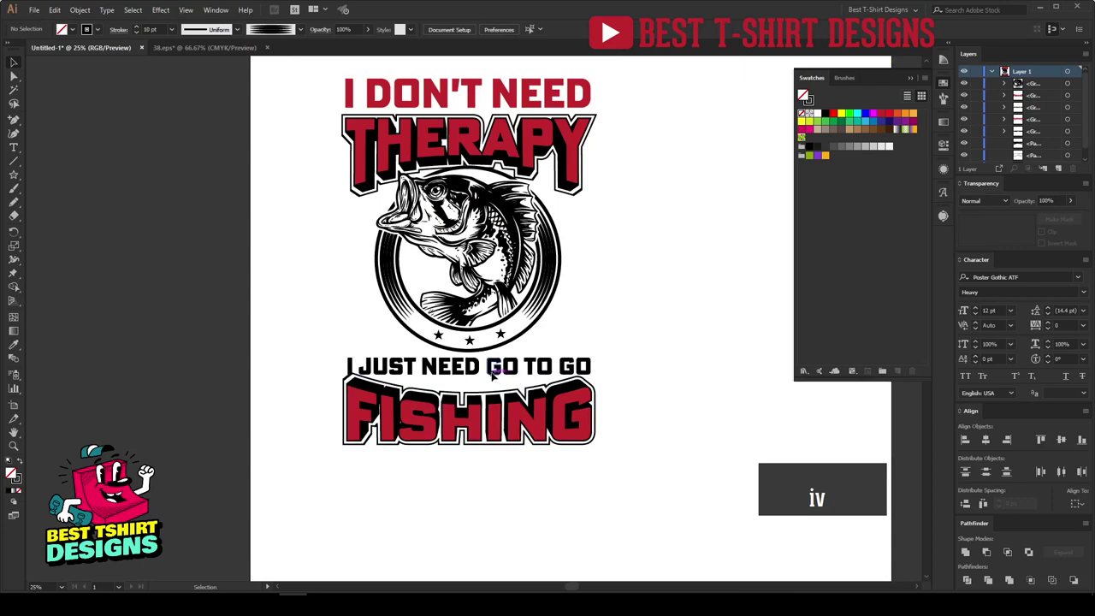
Move the I JUST NEED GO TO GO line beside the design and widen the FISHING artwork to about 1780 px
{"action": "left_click_drag", "start_coordinate": [501, 350], "coordinate": [664, 237]}
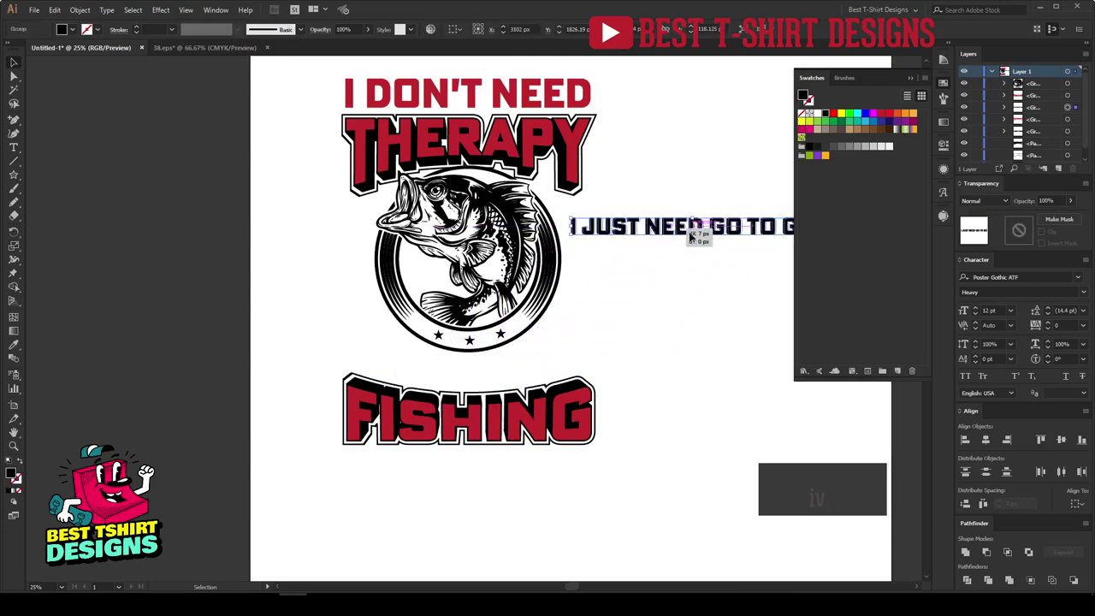
{"action": "left_click_drag", "start_coordinate": [302, 366], "coordinate": [634, 465]}
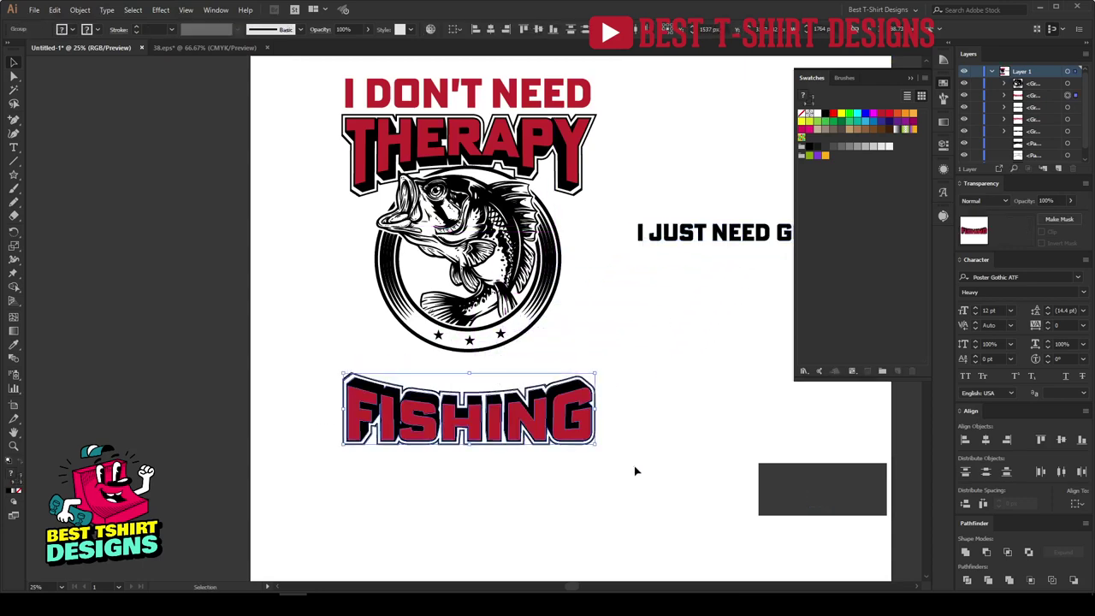
{"action": "left_click_drag", "start_coordinate": [599, 412], "coordinate": [597, 411]}
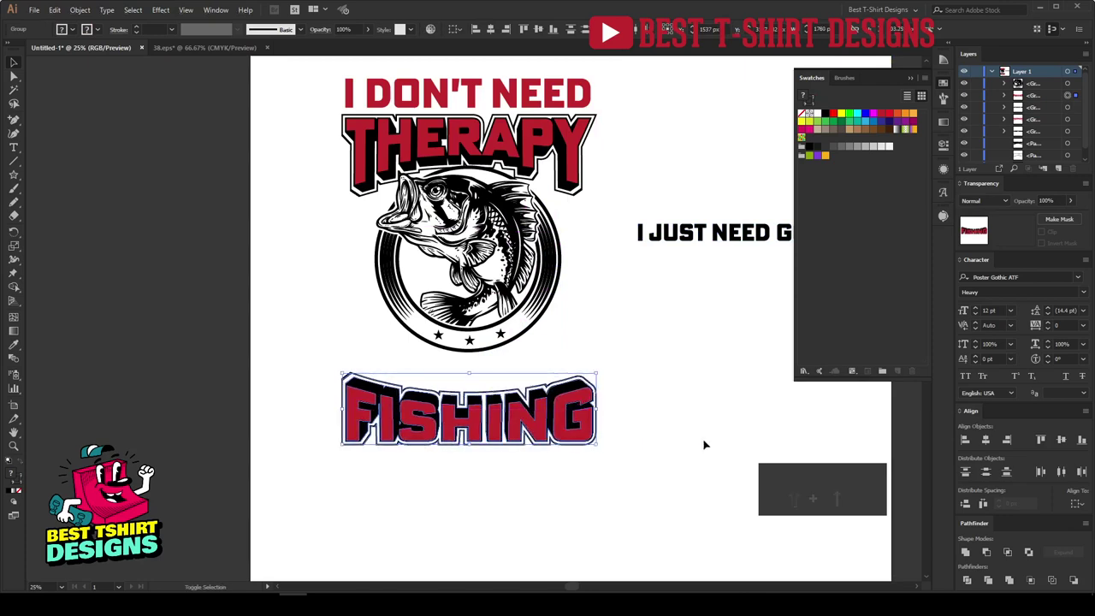
Raise the FISHING artwork closer to the fish badge
{"action": "key", "text": "shift+Up"}
{"action": "key", "text": "shift+Up"}
{"action": "key", "text": "shift+Up"}
{"action": "key", "text": "shift+Up"}
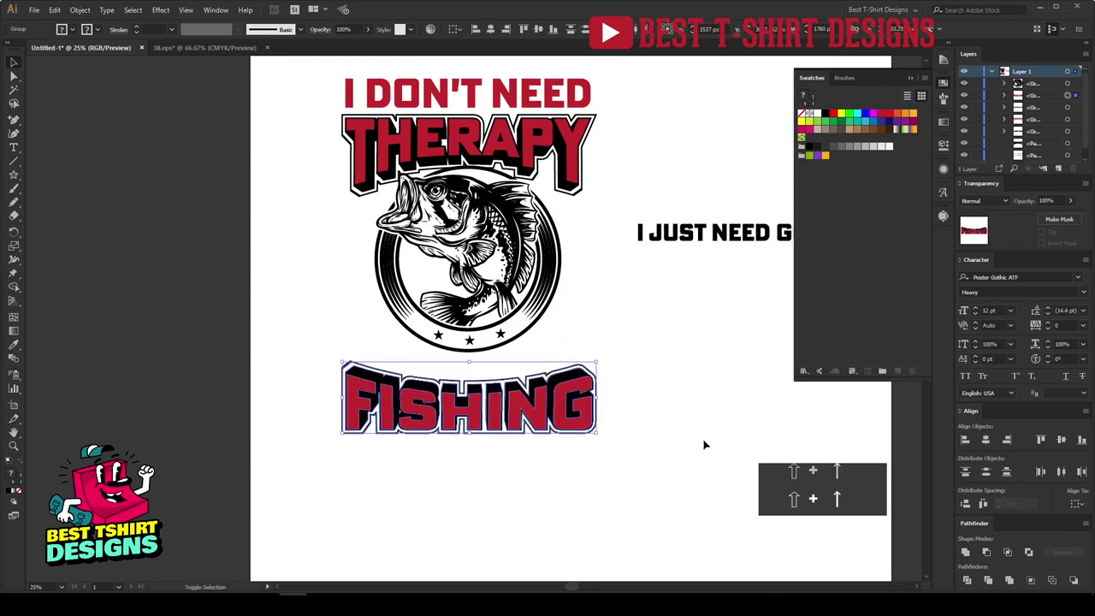
{"action": "left_click", "coordinate": [665, 382]}
{"action": "left_click_drag", "start_coordinate": [619, 384], "coordinate": [591, 396]}
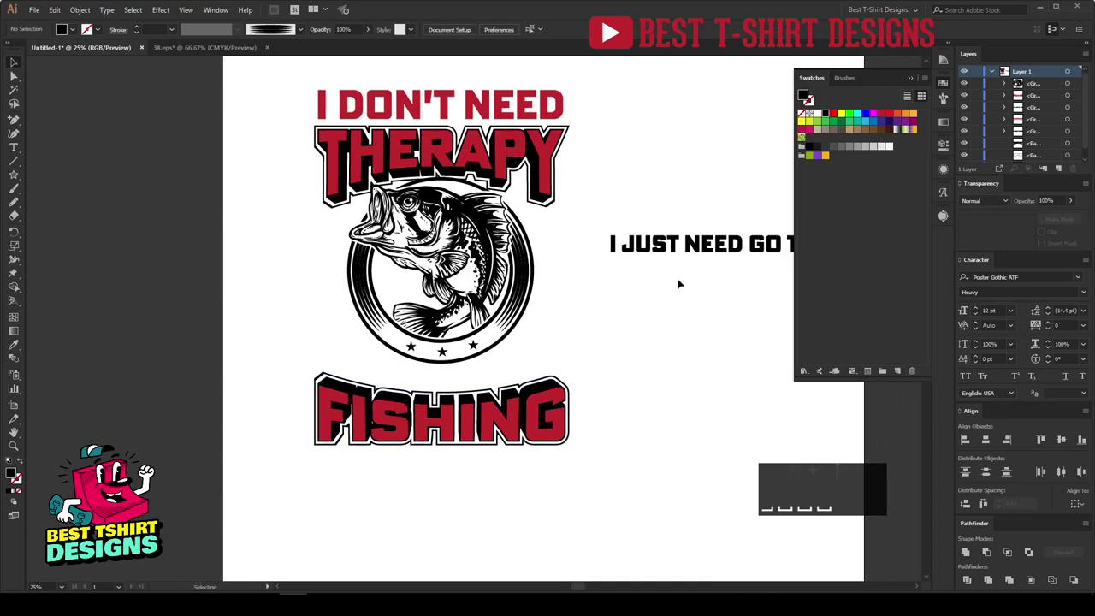
Try fitting the I JUST NEED GO TO GO line between the fish badge and FISHING
{"action": "left_click_drag", "start_coordinate": [692, 251], "coordinate": [400, 384]}
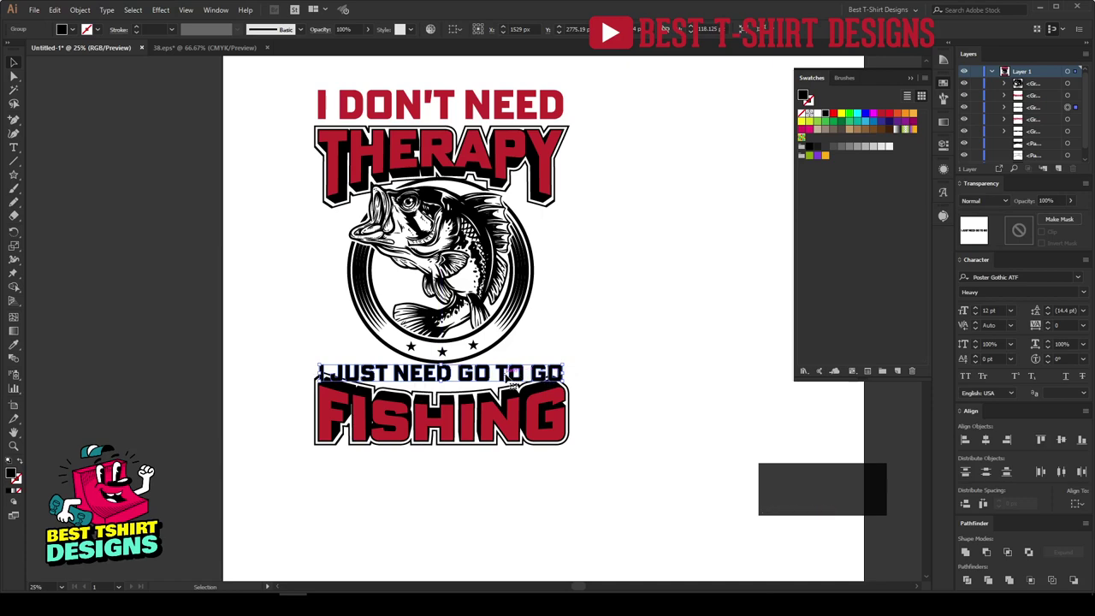
{"action": "left_click_drag", "start_coordinate": [515, 373], "coordinate": [702, 345]}
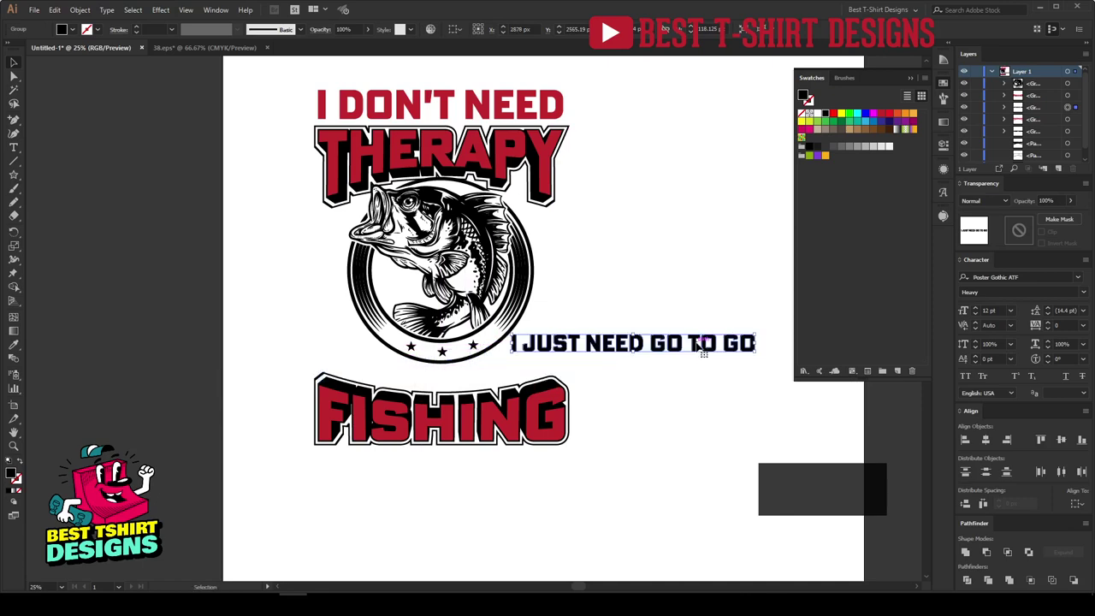
{"action": "left_click", "coordinate": [685, 414]}
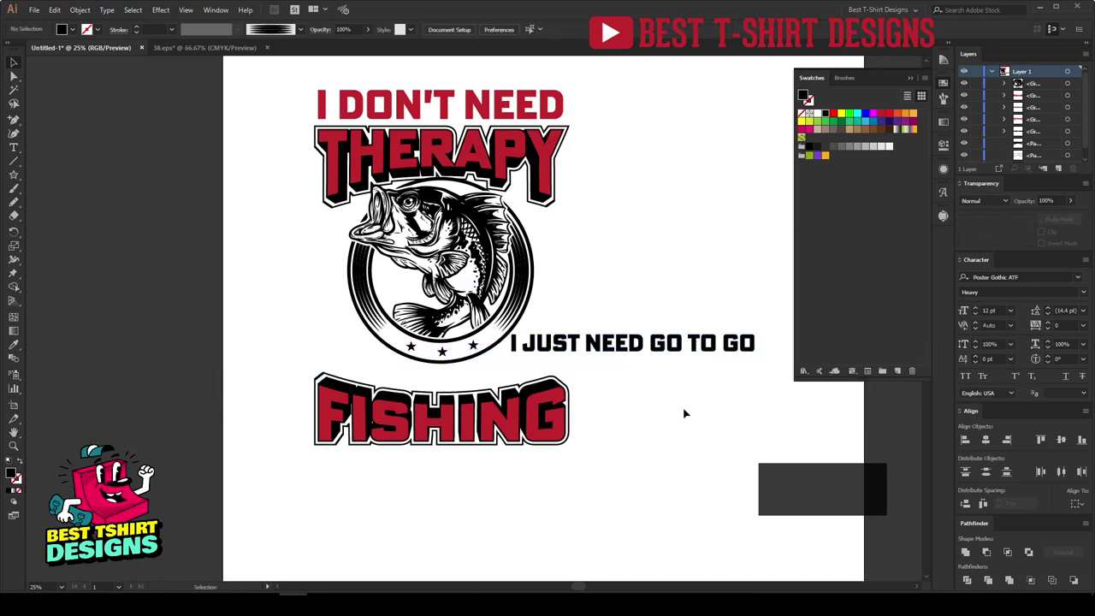
Switch to Notepad, correct the third slogan line to "i just need to go" and copy it
{"action": "left_click", "coordinate": [364, 537]}
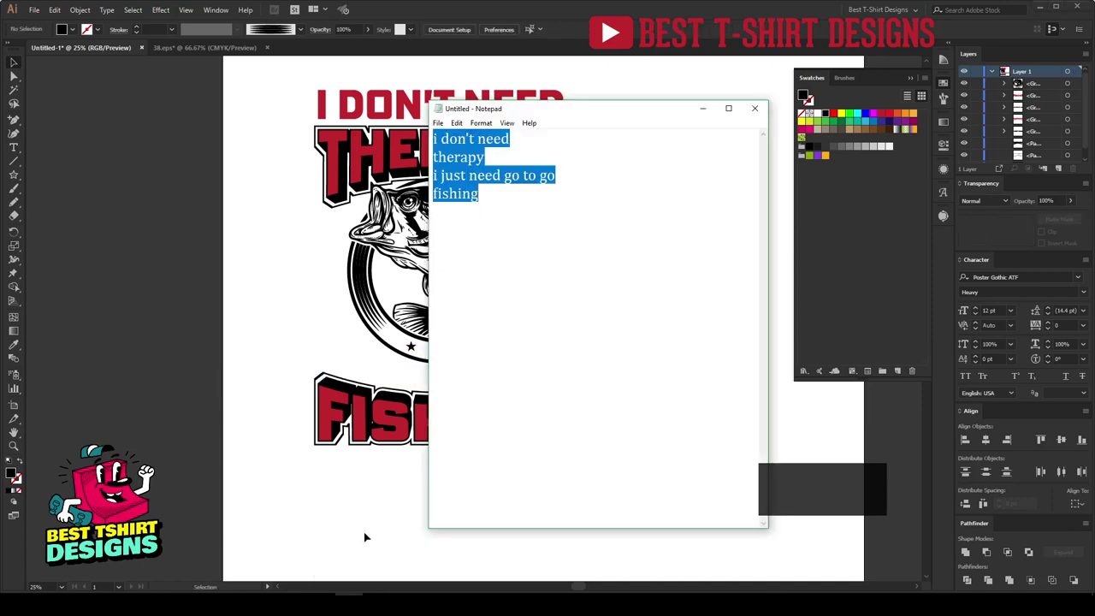
{"action": "left_click", "coordinate": [511, 213]}
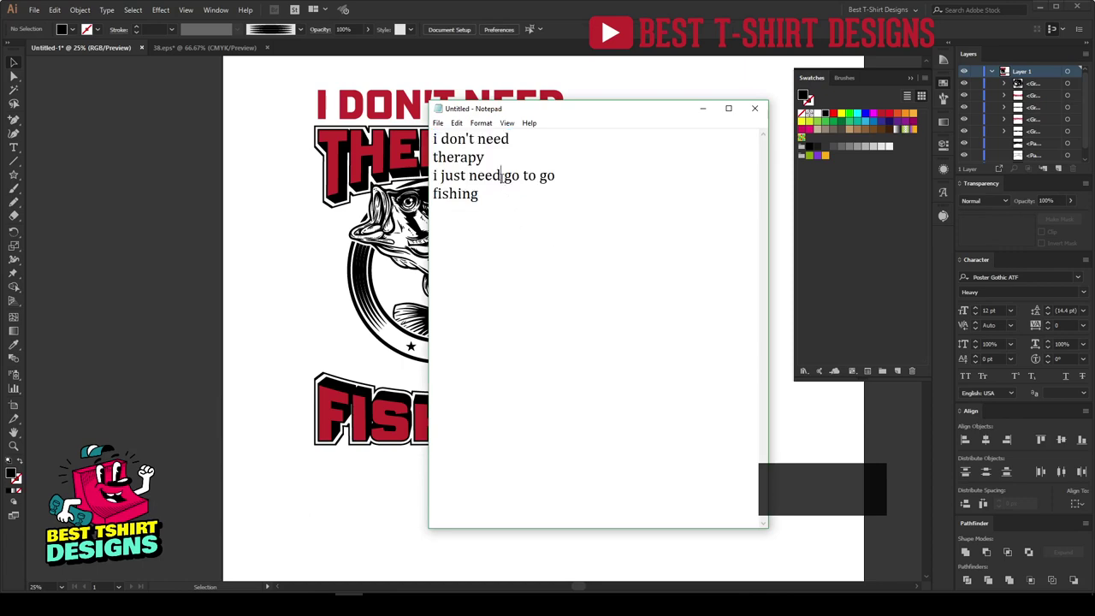
{"action": "left_click", "coordinate": [502, 176]}
{"action": "type", "text": "to"}
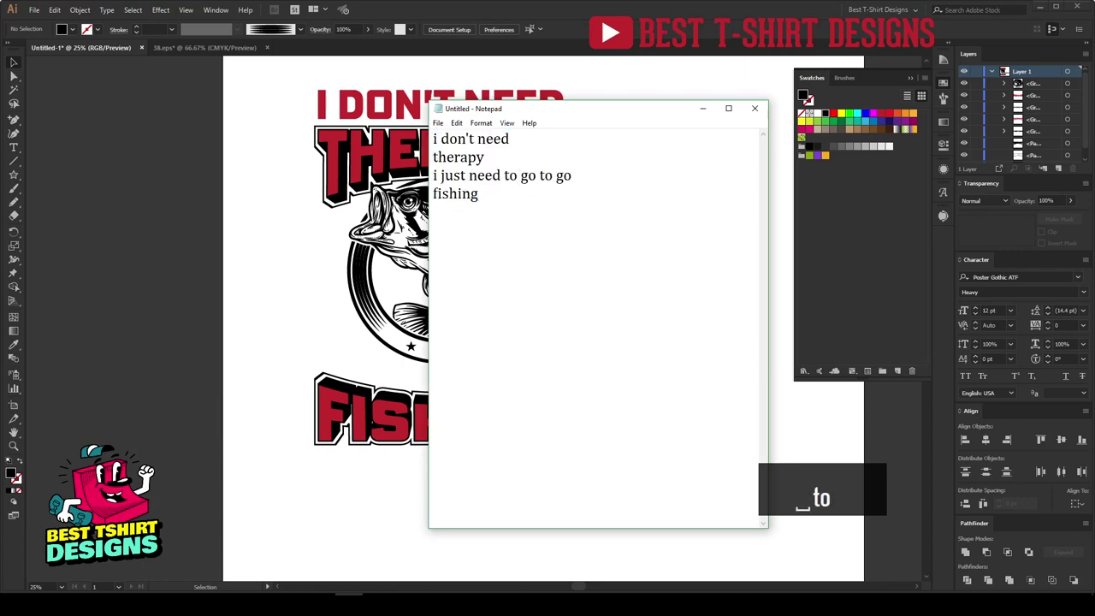
{"action": "left_click_drag", "start_coordinate": [556, 175], "coordinate": [630, 175]}
{"action": "key", "text": "BackSpace"}
{"action": "key", "text": "BackSpace"}
{"action": "left_click_drag", "start_coordinate": [538, 175], "coordinate": [432, 175]}
{"action": "key", "text": "BackSpace"}
{"action": "key", "text": "ctrl+c"}
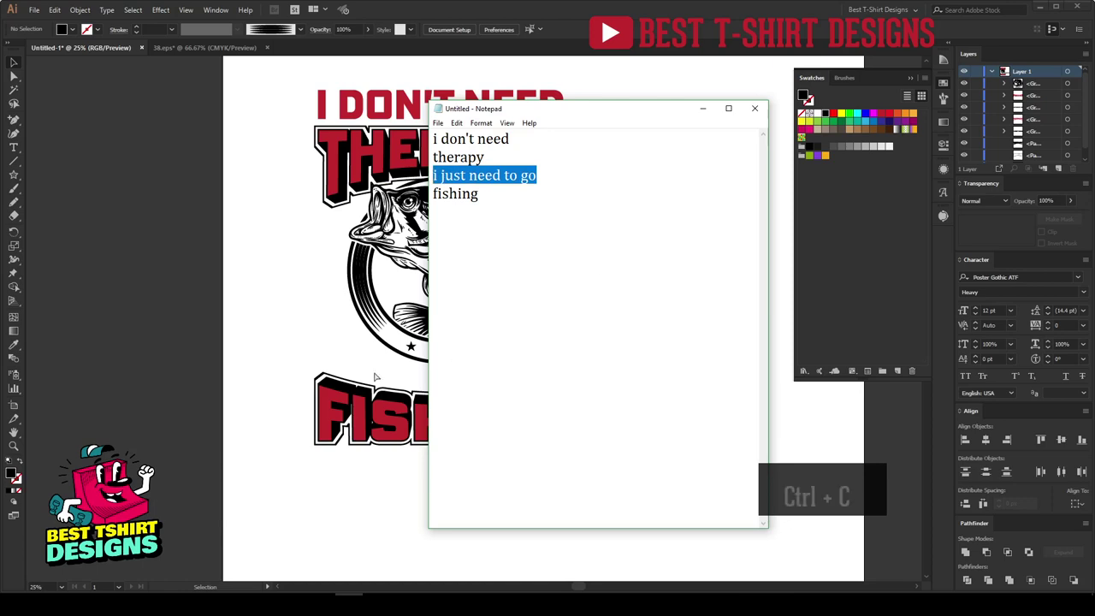
Paste the corrected line beside the design in Illustrator, enlarge it to about 85.6 pt and set it in Poster Gothic ATF Heavy
{"action": "left_click", "coordinate": [269, 334]}
{"action": "left_click_drag", "start_coordinate": [610, 342], "coordinate": [657, 209]}
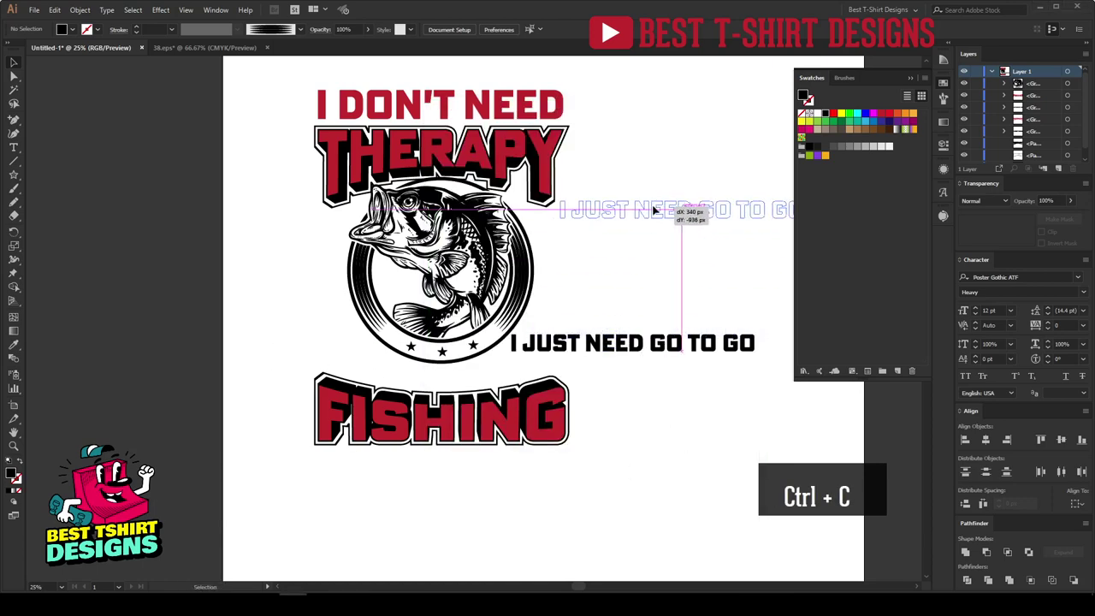
{"action": "key", "text": "ctrl+v"}
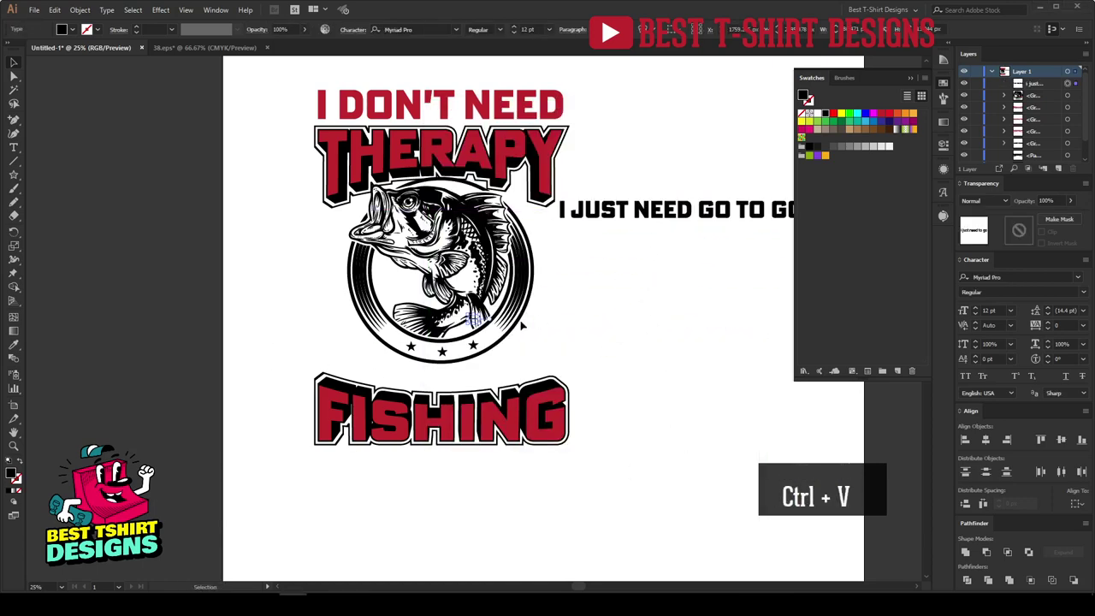
{"action": "left_click_drag", "start_coordinate": [484, 325], "coordinate": [676, 338]}
{"action": "right_click", "coordinate": [676, 339]}
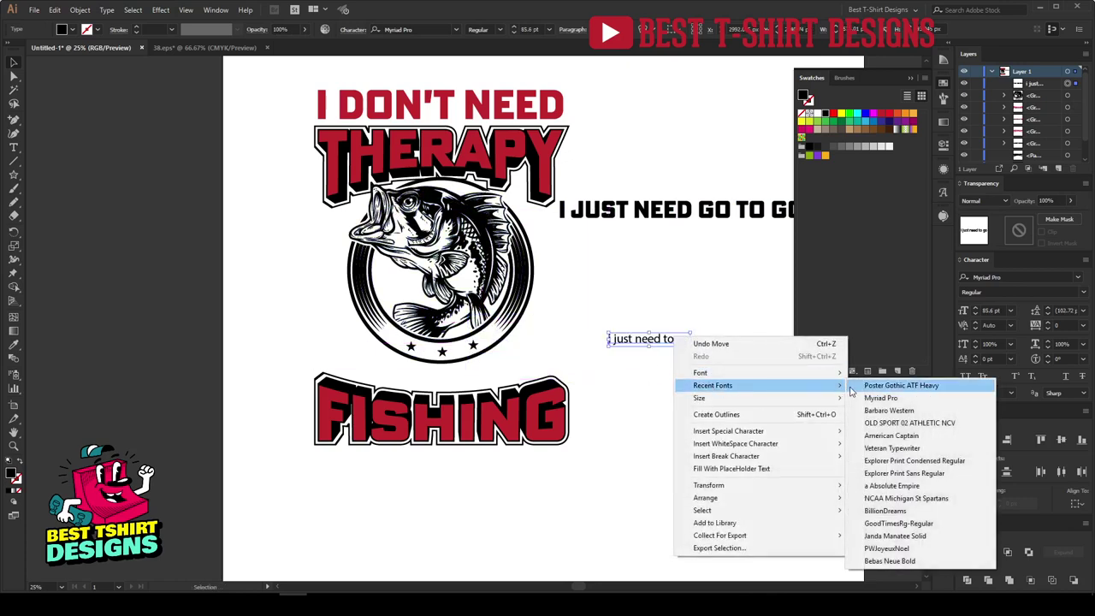
{"action": "left_click", "coordinate": [866, 386]}
Place the I JUST NEED TO GO text between the fish badge and FISHING and convert it to outlines
{"action": "left_click_drag", "start_coordinate": [447, 374], "coordinate": [440, 371]}
{"action": "right_click", "coordinate": [440, 371]}
{"action": "left_click", "coordinate": [485, 450]}
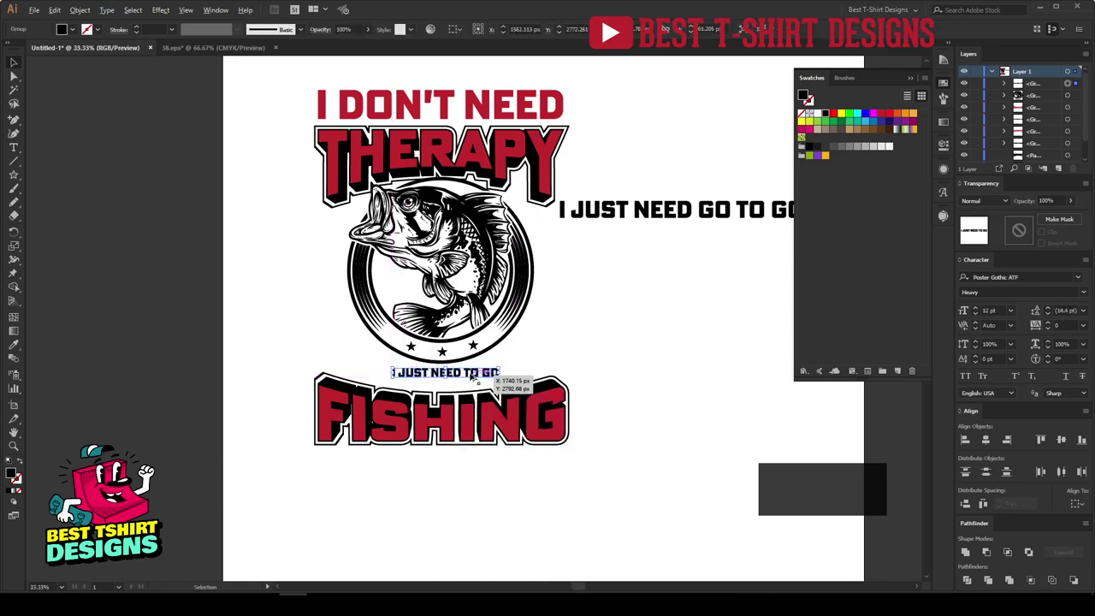
Try enlarging the outlined I JUST NEED TO GO line to about 95.5 px tall, and undo the last scaling
{"action": "scroll", "coordinate": [470, 374], "scroll_direction": "up", "scroll_amount": 2}
{"action": "left_click_drag", "start_coordinate": [530, 363], "coordinate": [590, 364]}
{"action": "scroll", "coordinate": [501, 417], "scroll_direction": "down", "scroll_amount": 1}
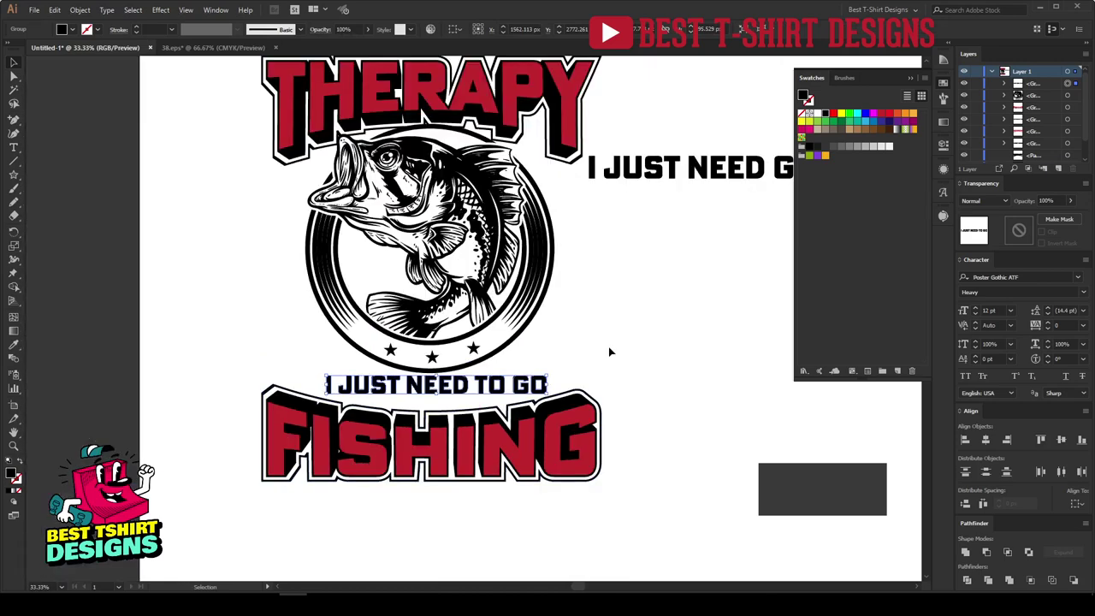
{"action": "scroll", "coordinate": [609, 347], "scroll_direction": "up", "scroll_amount": 1}
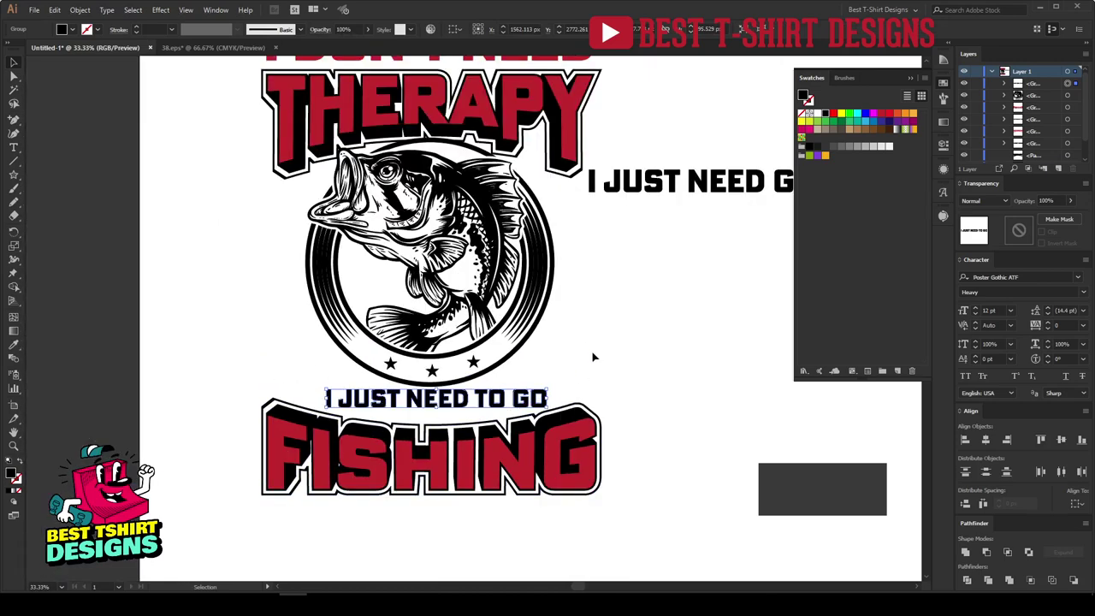
{"action": "scroll", "coordinate": [593, 357], "scroll_direction": "up", "scroll_amount": 2}
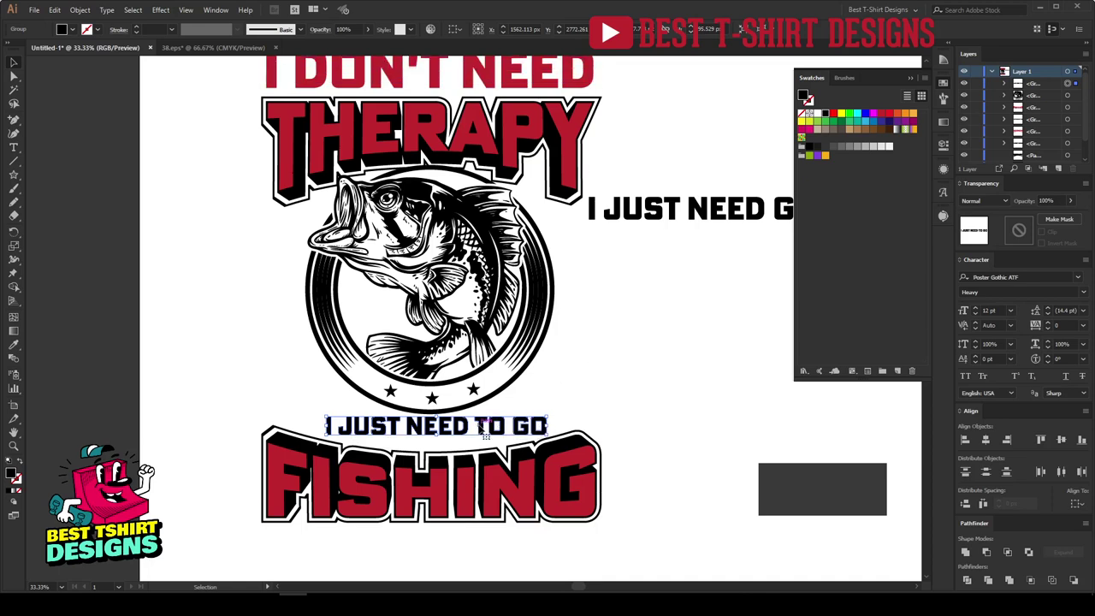
{"action": "key", "text": "ctrl+z"}
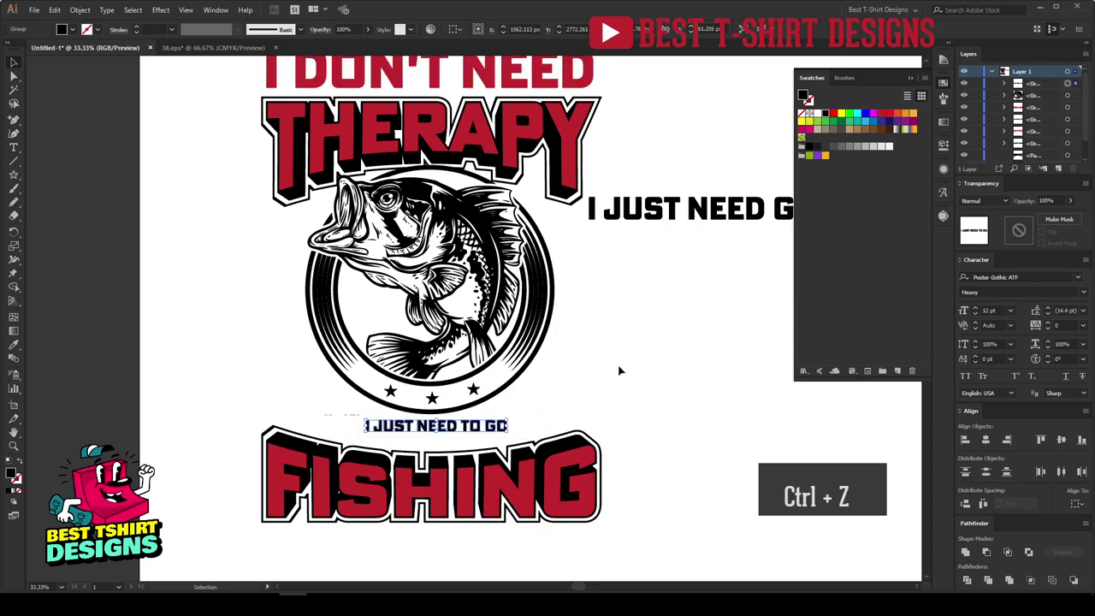
Undo the conversion of I JUST NEED TO GO to outlines and move the live text clear of the badge
{"action": "key", "text": "ctrl+z"}
{"action": "left_click_drag", "start_coordinate": [476, 425], "coordinate": [699, 399]}
{"action": "scroll", "coordinate": [496, 391], "scroll_direction": "up", "scroll_amount": 1}
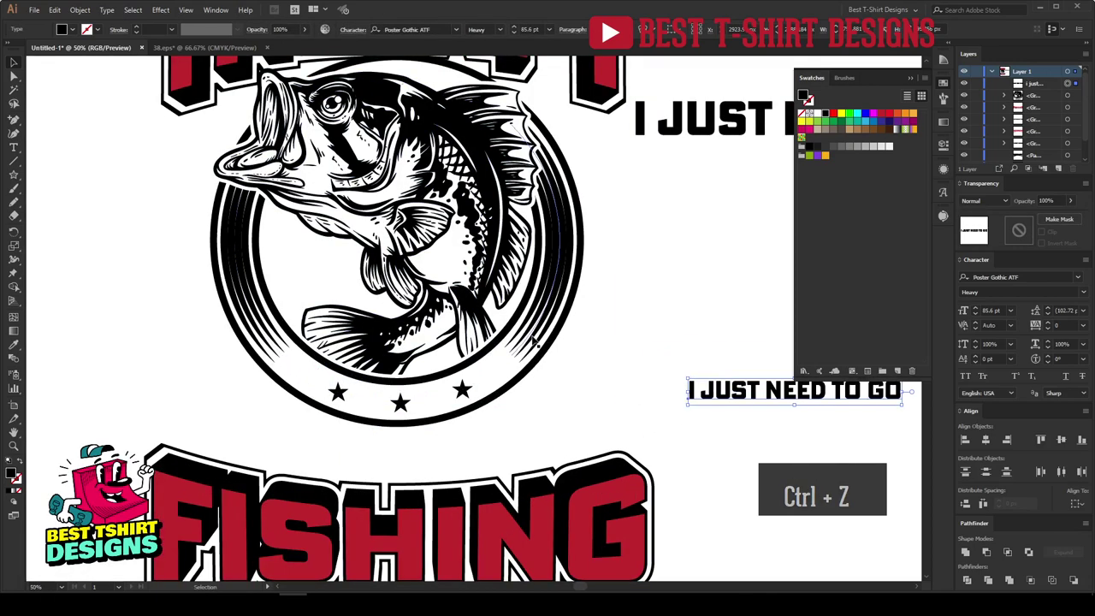
{"action": "left_click", "coordinate": [586, 390]}
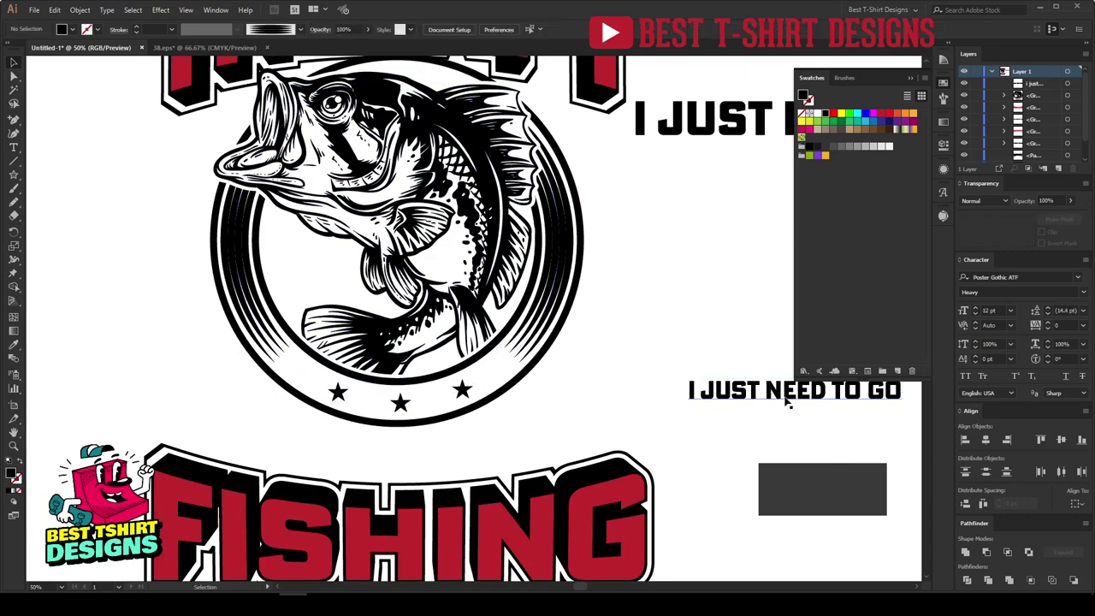
Isolate the badge's ring group and delete the three stars between its two circles
{"action": "scroll", "coordinate": [428, 428], "scroll_direction": "up", "scroll_amount": 1}
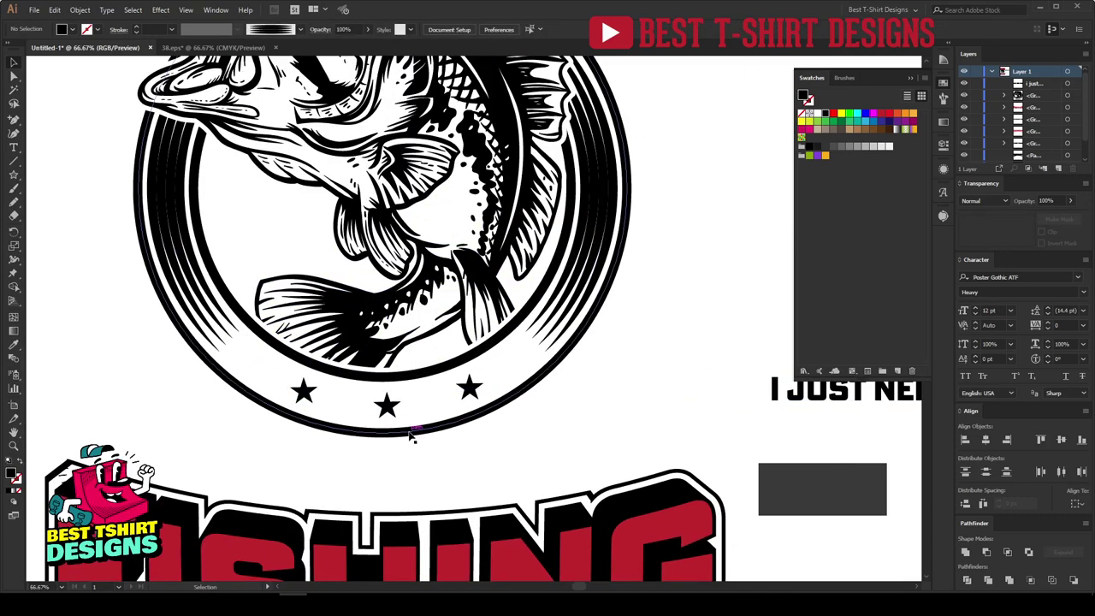
{"action": "double_click", "coordinate": [411, 435]}
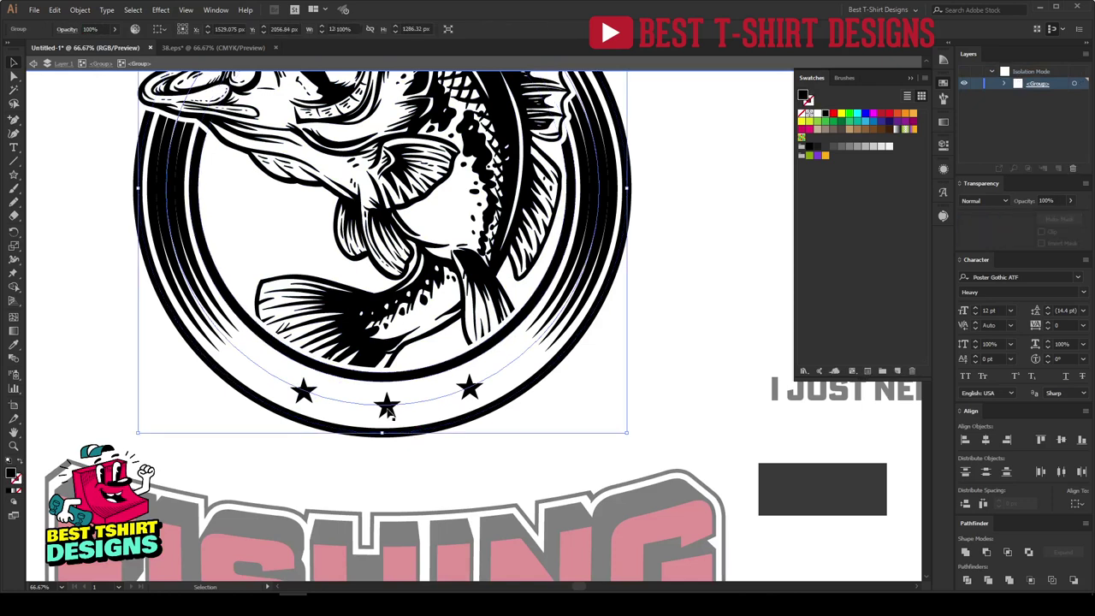
{"action": "double_click", "coordinate": [387, 407]}
{"action": "key", "text": "Delete"}
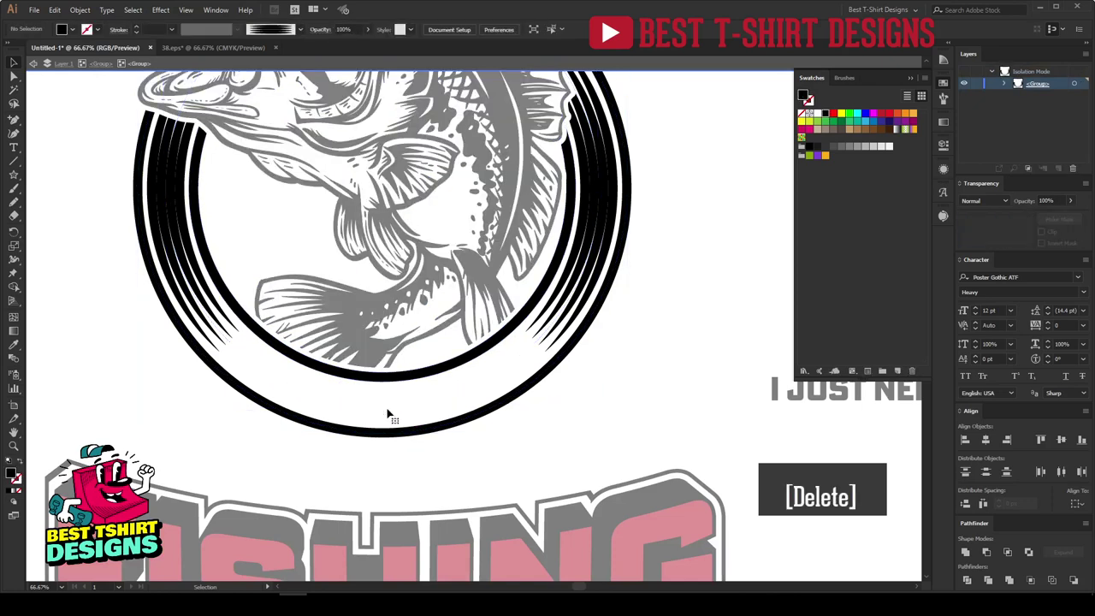
Offset the ring's outer circle by -71 px with miter joins to create a smaller circle inside the band
{"action": "left_click", "coordinate": [398, 438]}
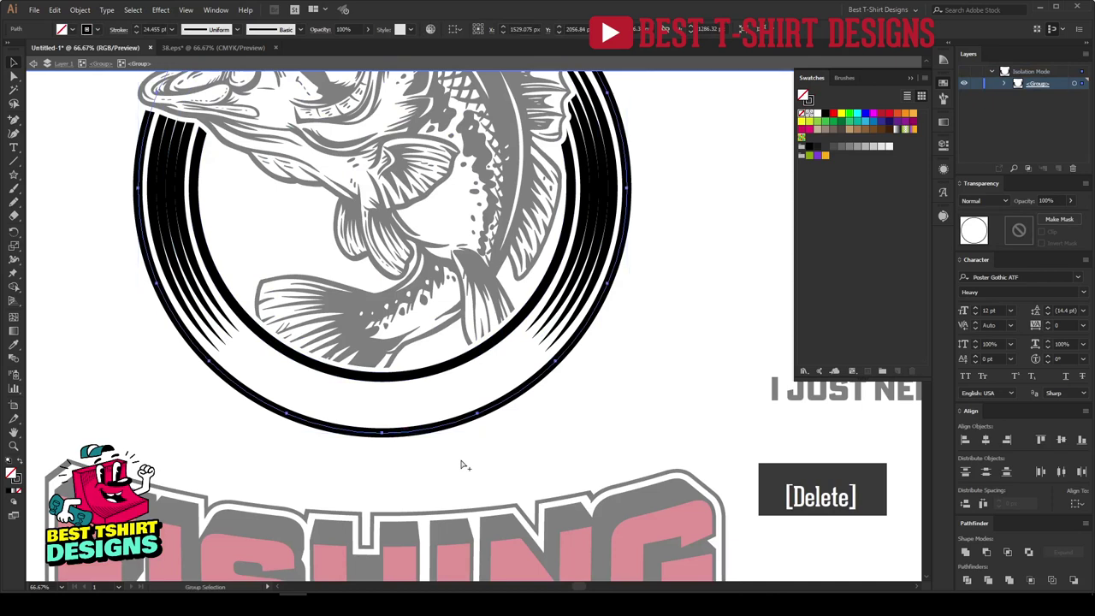
{"action": "key", "text": "ctrl+alt+f"}
{"action": "left_click", "coordinate": [658, 262]}
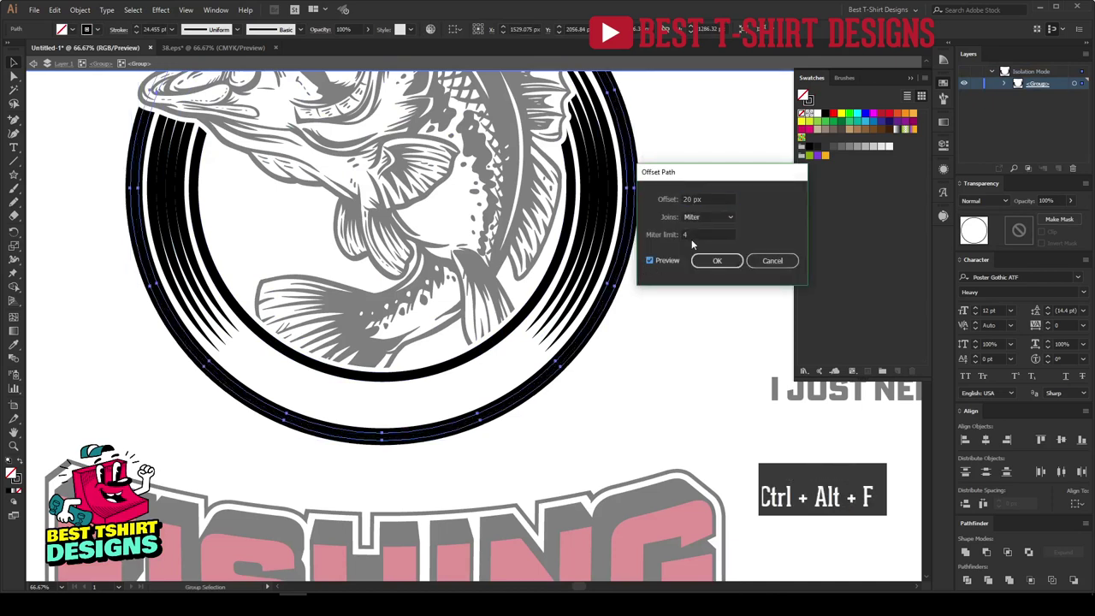
{"action": "left_click", "coordinate": [699, 200]}
{"action": "scroll", "coordinate": [700, 199], "scroll_direction": "down", "scroll_amount": 9}
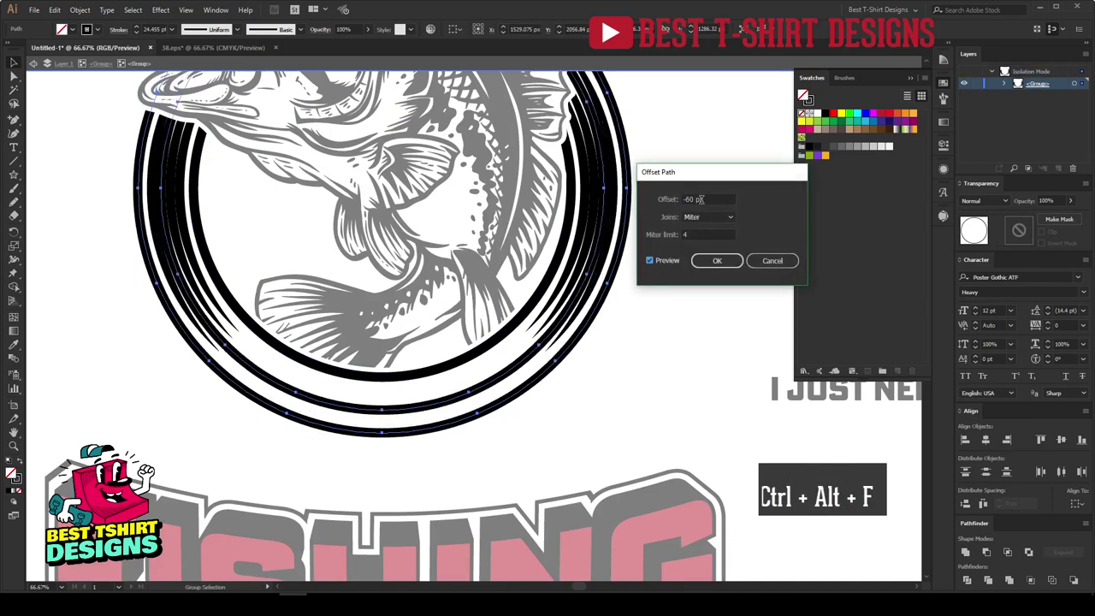
{"action": "scroll", "coordinate": [699, 199], "scroll_direction": "down", "scroll_amount": 2}
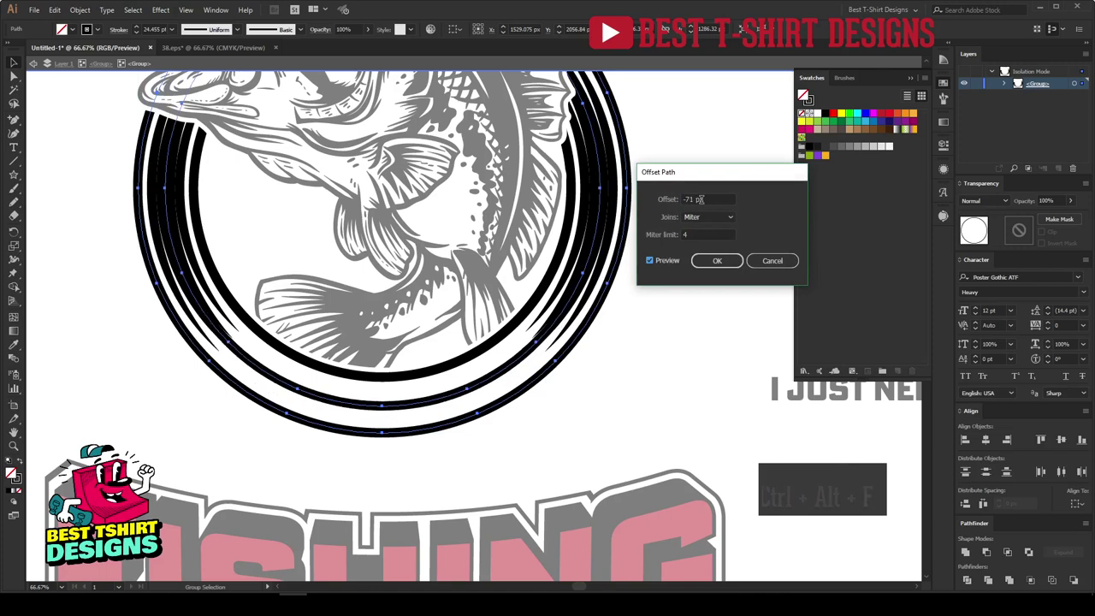
{"action": "left_click", "coordinate": [712, 261]}
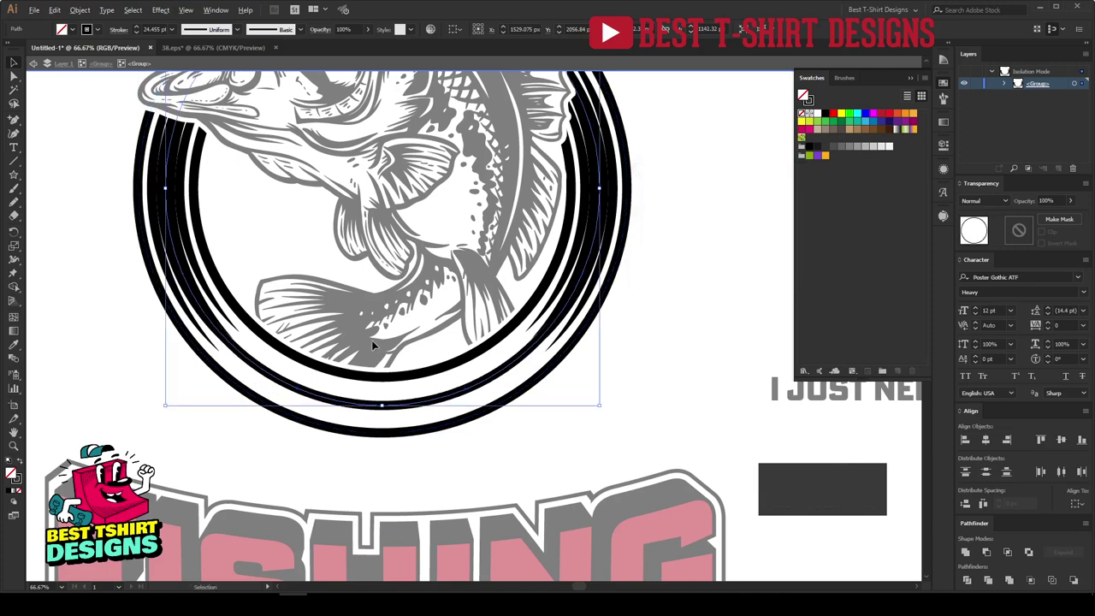
Move the offset circle out of the badge group to the main layer in place, and cut the I JUST NEED TO GO text
{"action": "scroll", "coordinate": [371, 340], "scroll_direction": "down", "scroll_amount": 1}
{"action": "left_click", "coordinate": [663, 379]}
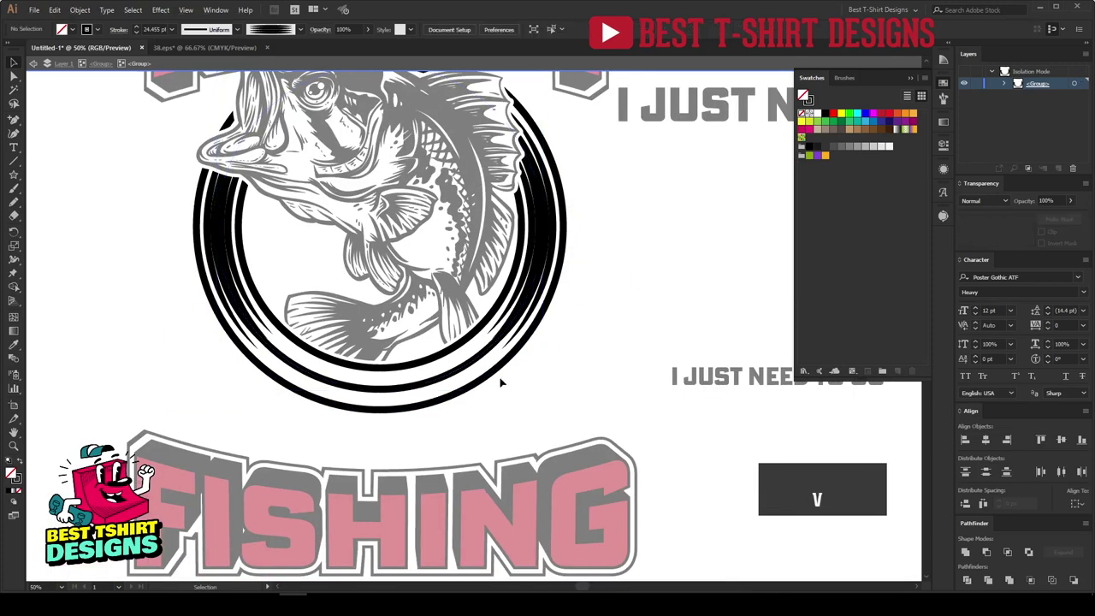
{"action": "key", "text": "ctrl+x"}
{"action": "double_click", "coordinate": [580, 409]}
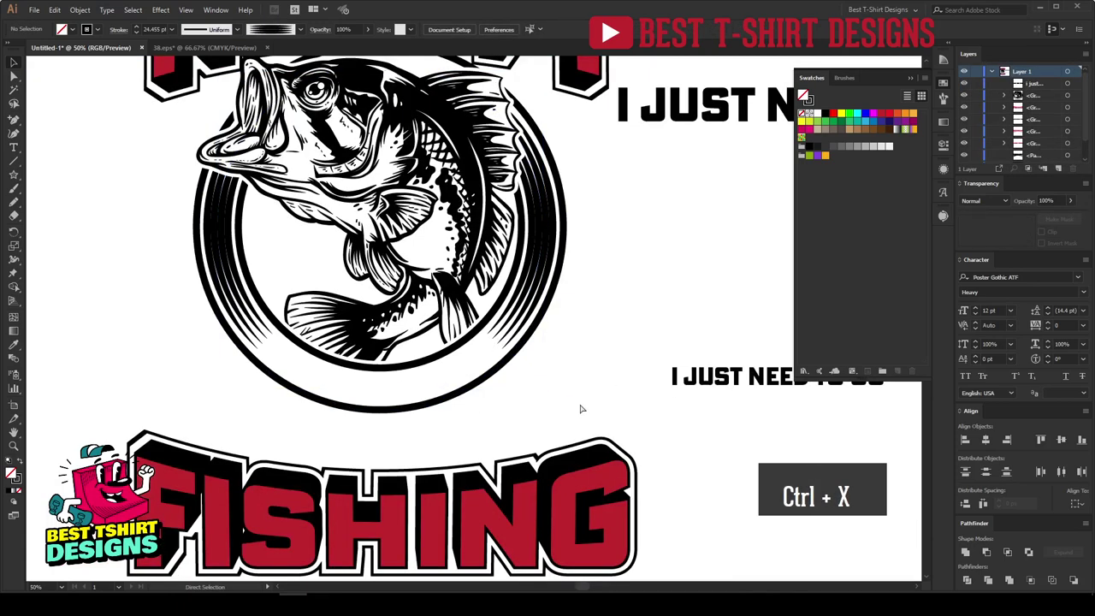
{"action": "key", "text": "ctrl+f"}
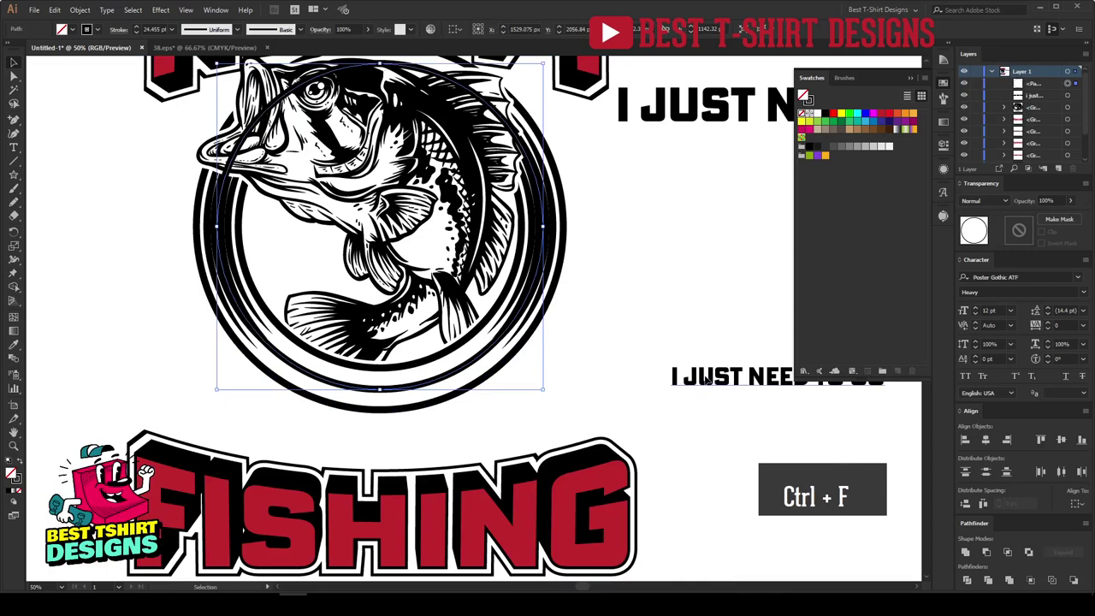
{"action": "left_click_drag", "start_coordinate": [706, 381], "coordinate": [507, 426]}
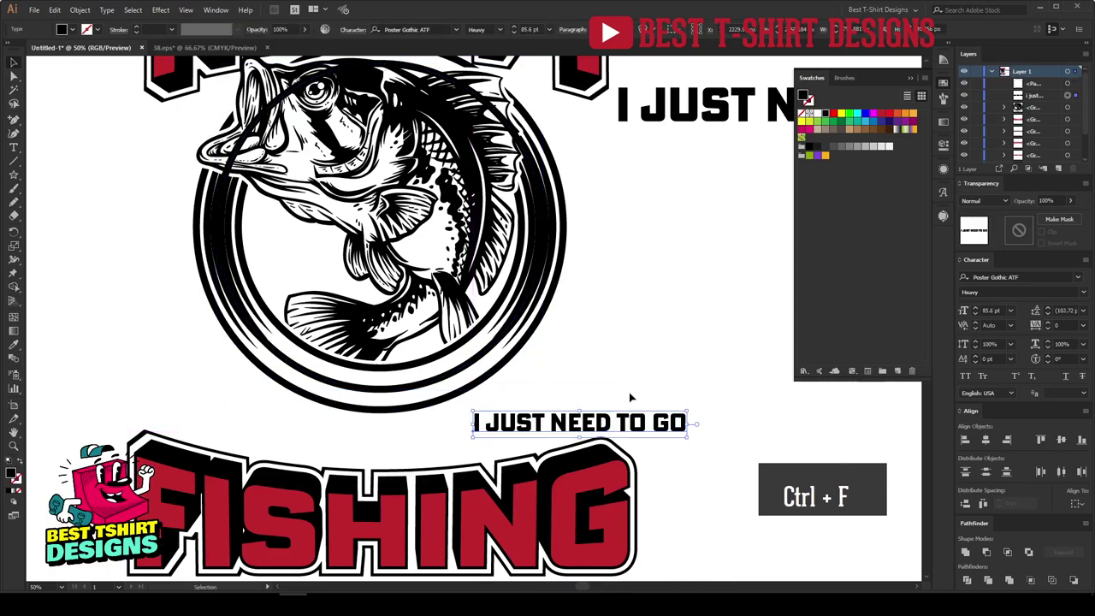
{"action": "key", "text": "ctrl+x"}
Delete the tapered curved lines on both sides of the badge ring and leave the isolated group
{"action": "scroll", "coordinate": [537, 310], "scroll_direction": "down", "scroll_amount": 1}
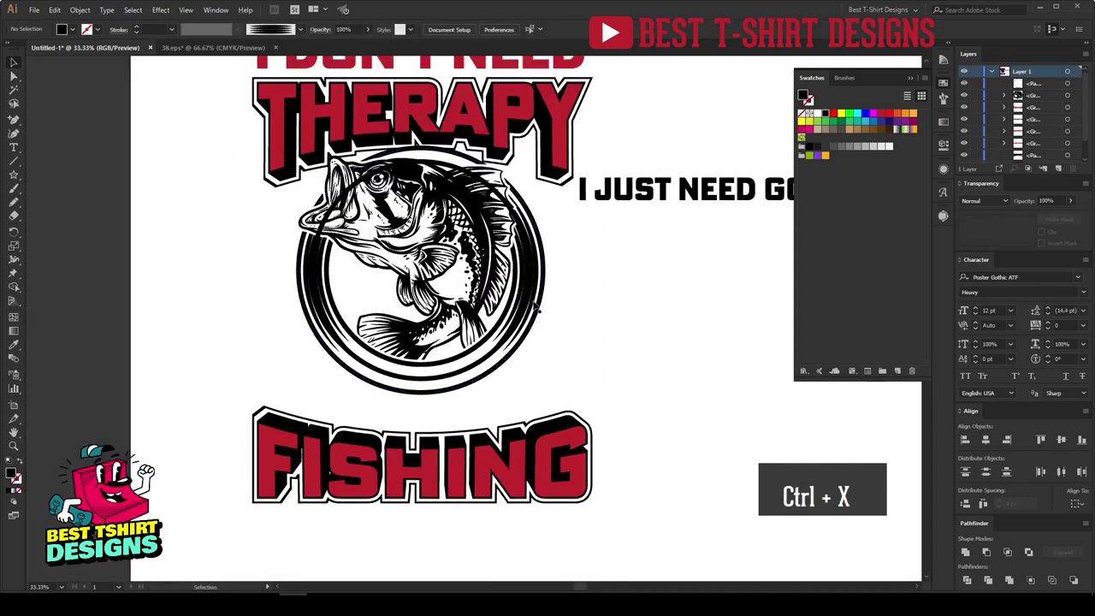
{"action": "double_click", "coordinate": [537, 295]}
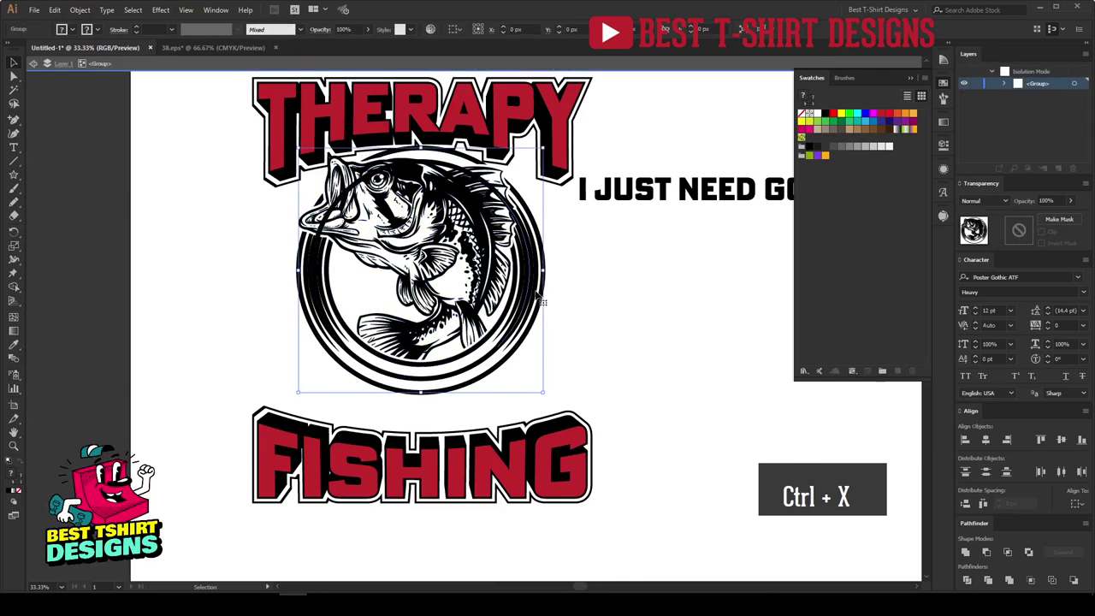
{"action": "left_click", "coordinate": [539, 300]}
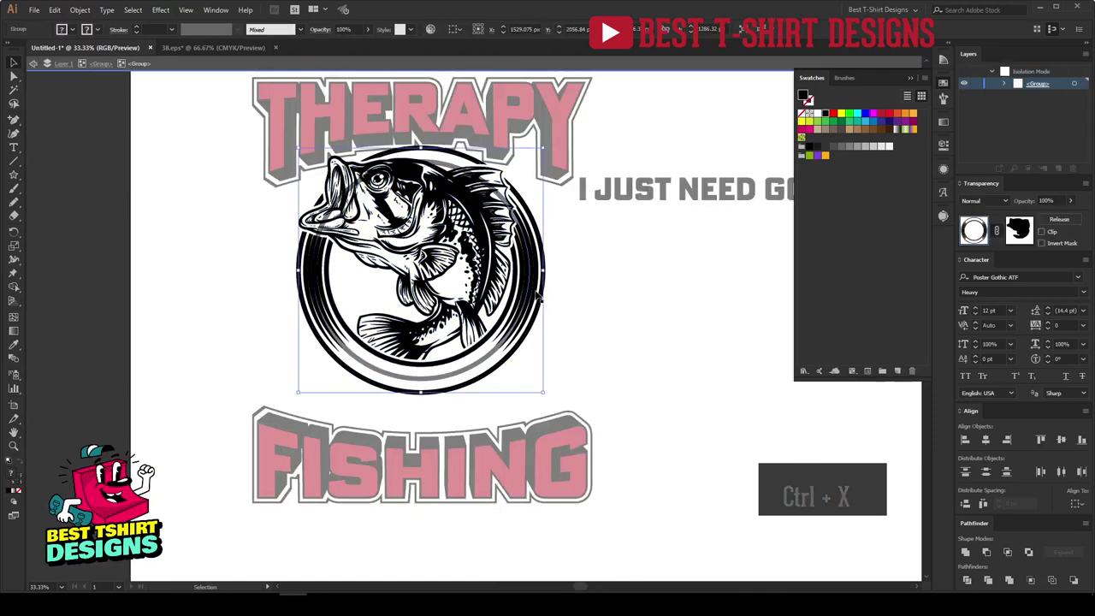
{"action": "double_click", "coordinate": [539, 299]}
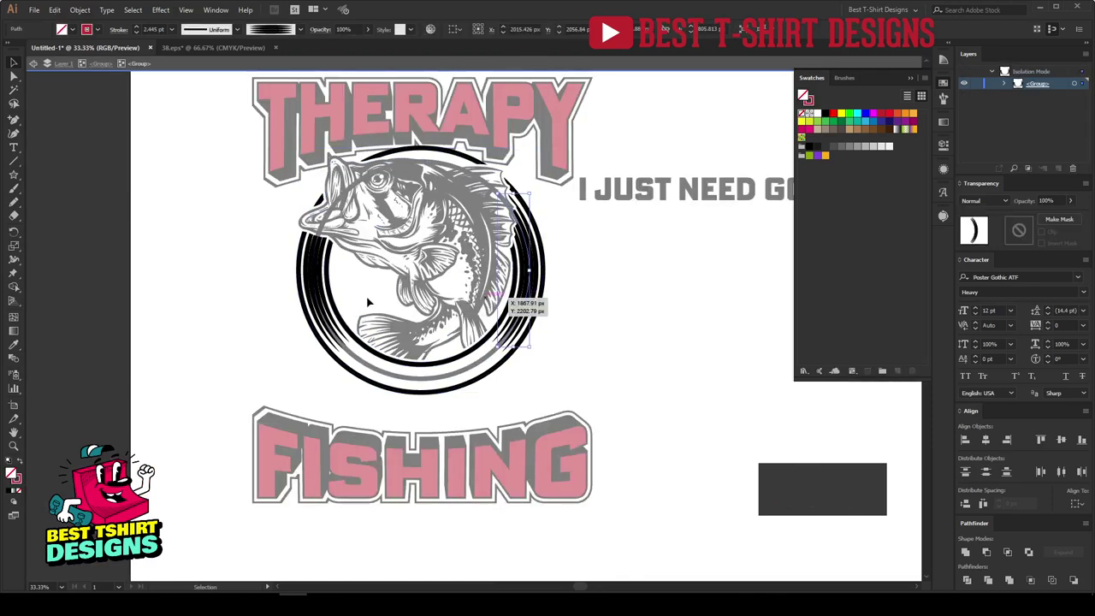
{"action": "left_click", "coordinate": [318, 294]}
{"action": "key", "text": "Delete"}
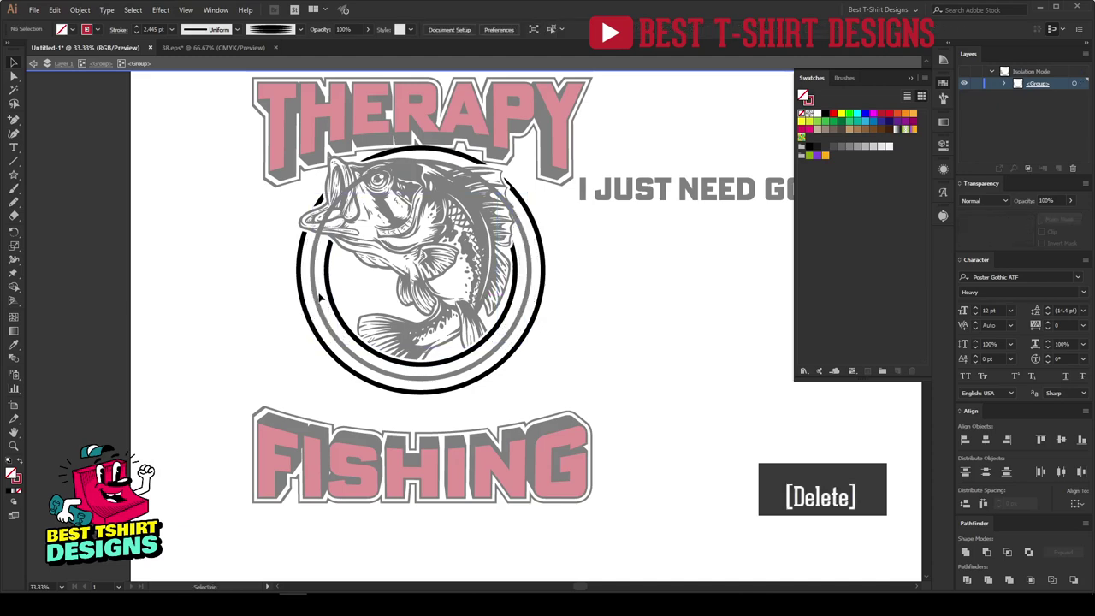
{"action": "double_click", "coordinate": [593, 359]}
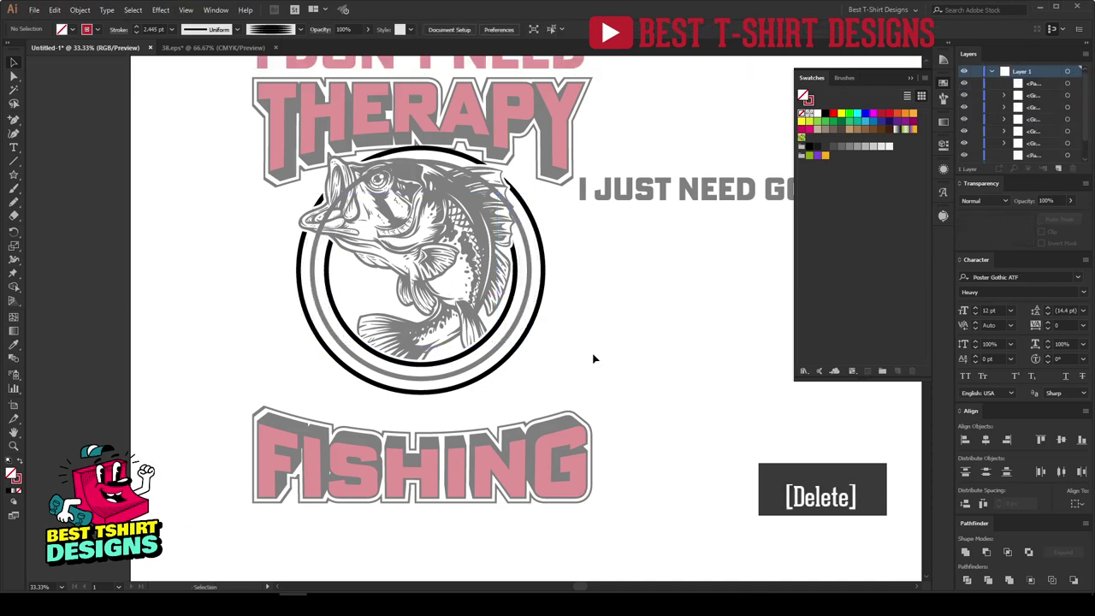
Turn the offset circle into a type path and paste the I JUST NEED TO GO text onto it
{"action": "scroll", "coordinate": [425, 283], "scroll_direction": "up", "scroll_amount": 1}
{"action": "left_click", "coordinate": [426, 431]}
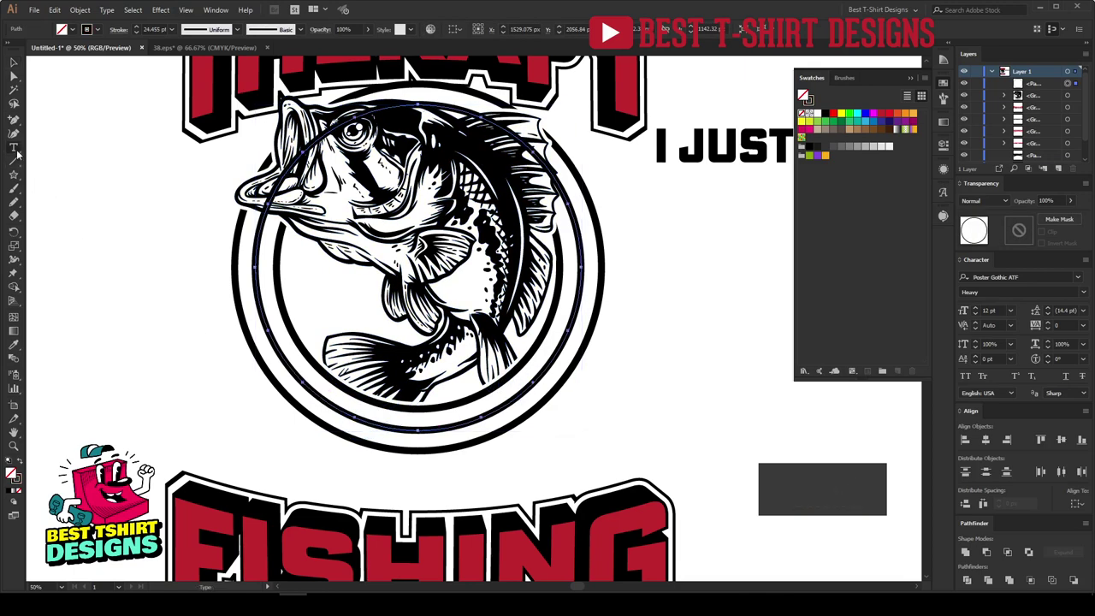
{"action": "left_click_drag", "start_coordinate": [14, 147], "coordinate": [57, 175]}
{"action": "left_click", "coordinate": [255, 265]}
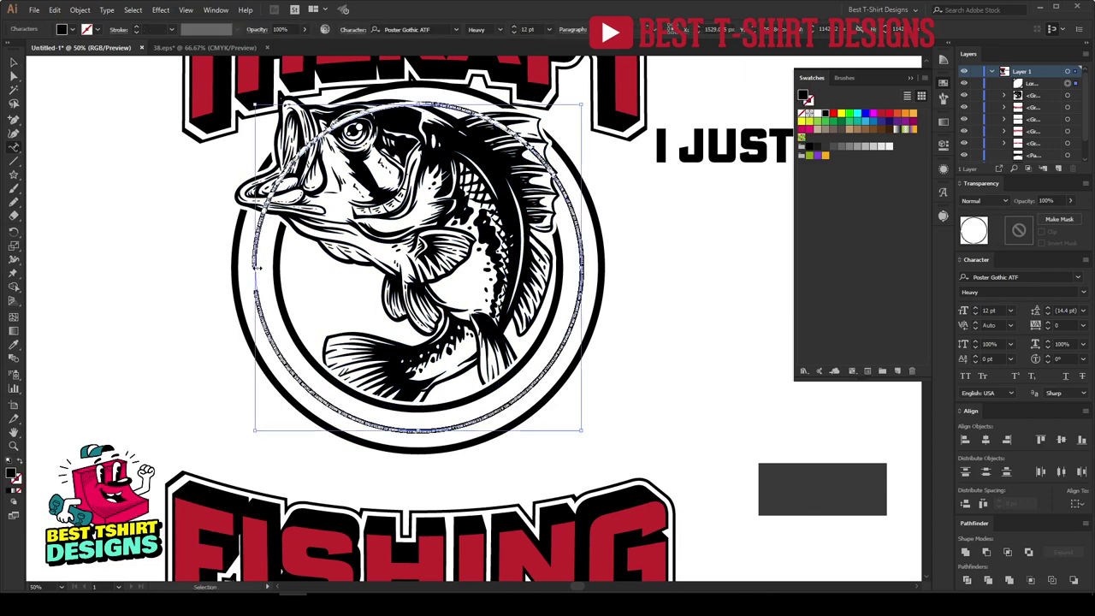
{"action": "key", "text": "ctrl+v"}
{"action": "left_click", "coordinate": [14, 65]}
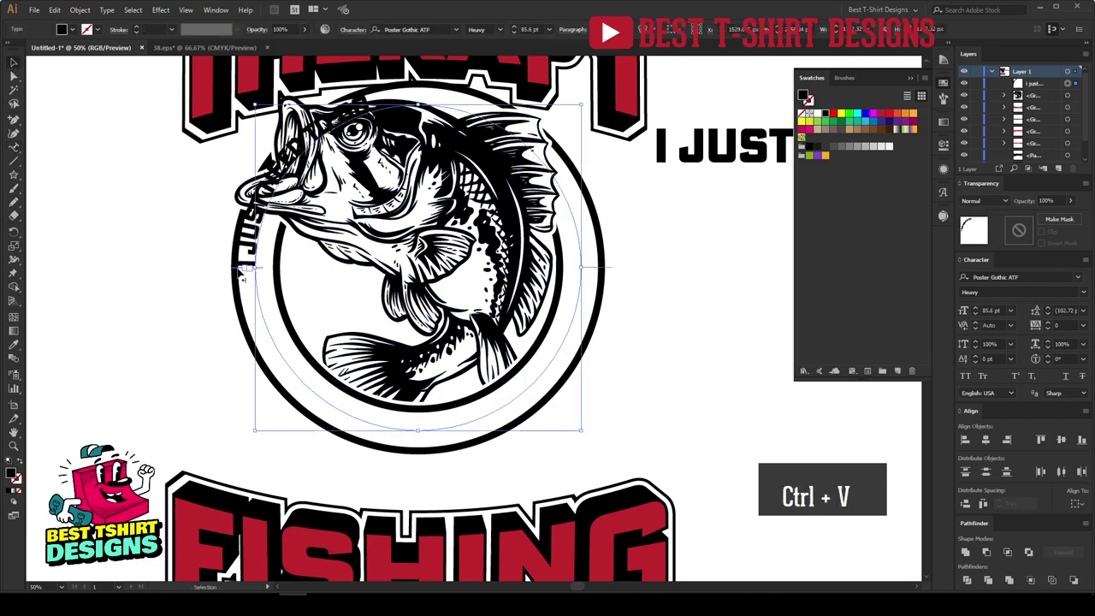
Centre the I JUST NEED TO GO lettering on its circular path and slide it to the bottom of the badge ring
{"action": "left_click_drag", "start_coordinate": [242, 272], "coordinate": [695, 268]}
{"action": "key", "text": "ctrl+alt+t"}
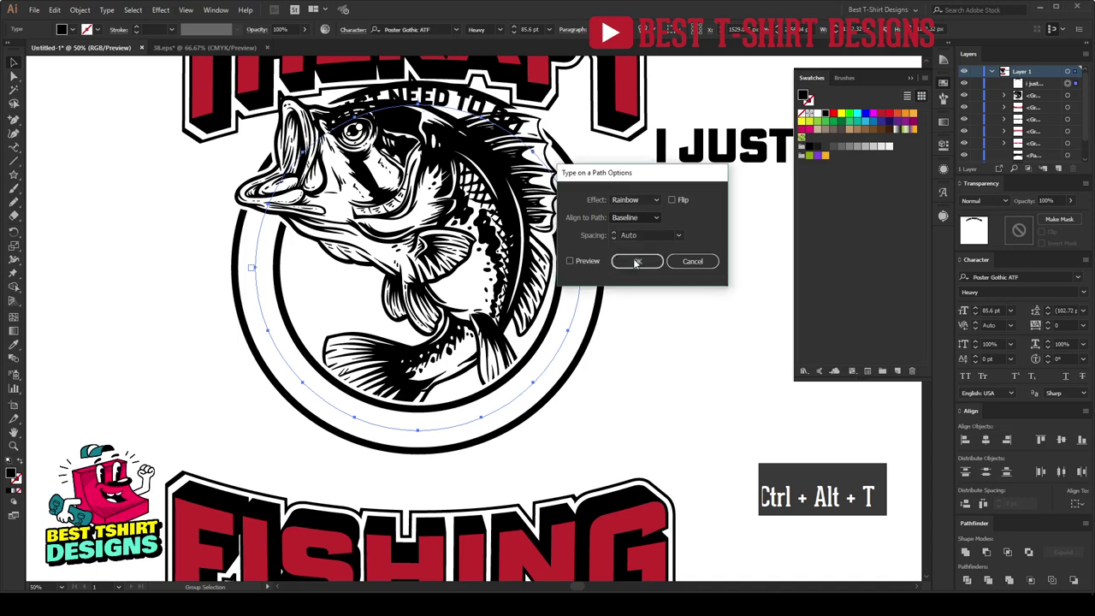
{"action": "left_click", "coordinate": [637, 260]}
{"action": "key", "text": "Right"}
{"action": "key", "text": "Left"}
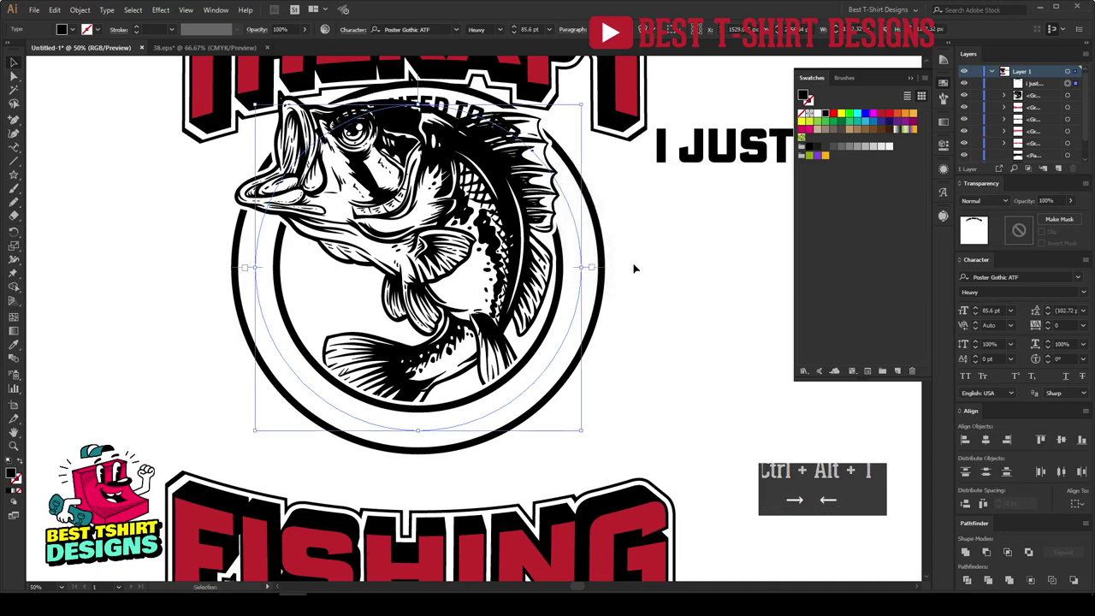
{"action": "left_click_drag", "start_coordinate": [417, 83], "coordinate": [416, 425]}
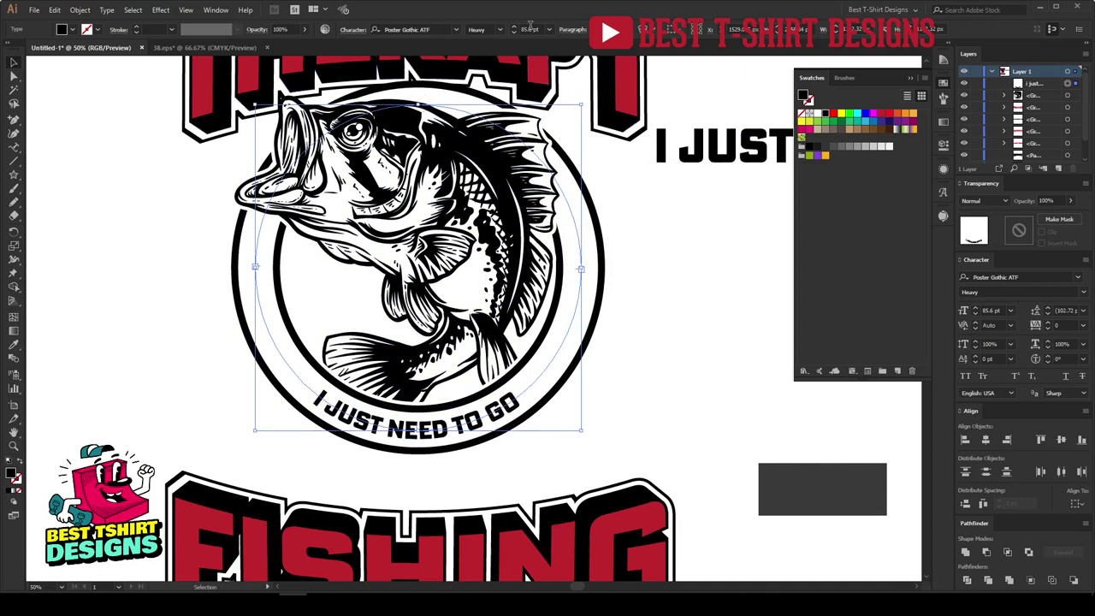
Set the curved I JUST NEED TO GO text to 130 pt with a tracking of 50
{"action": "scroll", "coordinate": [530, 27], "scroll_direction": "up", "scroll_amount": 10}
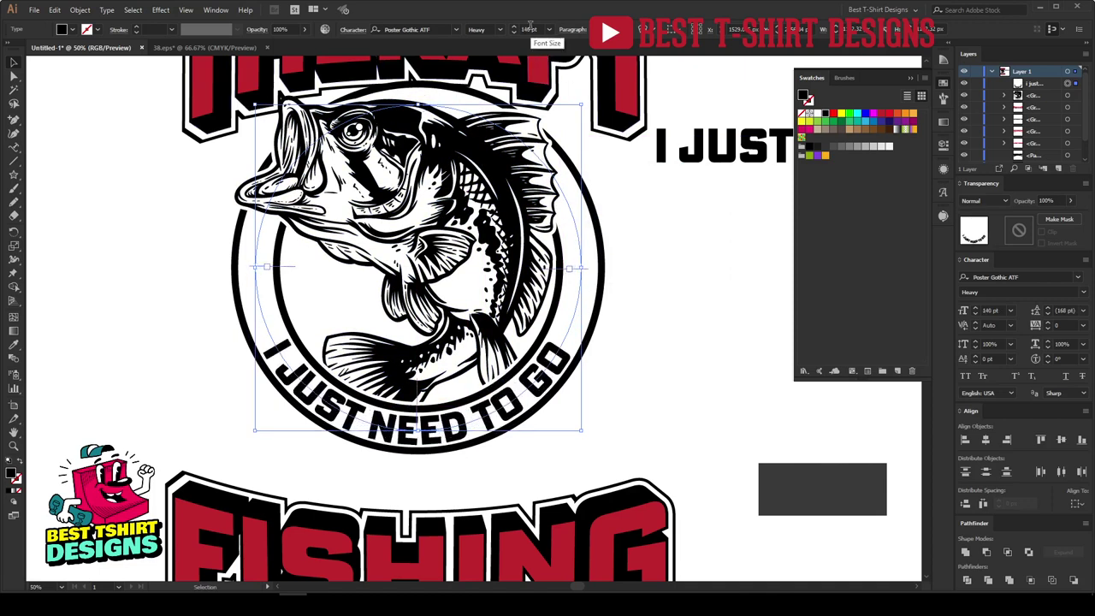
{"action": "scroll", "coordinate": [530, 27], "scroll_direction": "down", "scroll_amount": 1}
{"action": "scroll", "coordinate": [1067, 325], "scroll_direction": "up", "scroll_amount": 2}
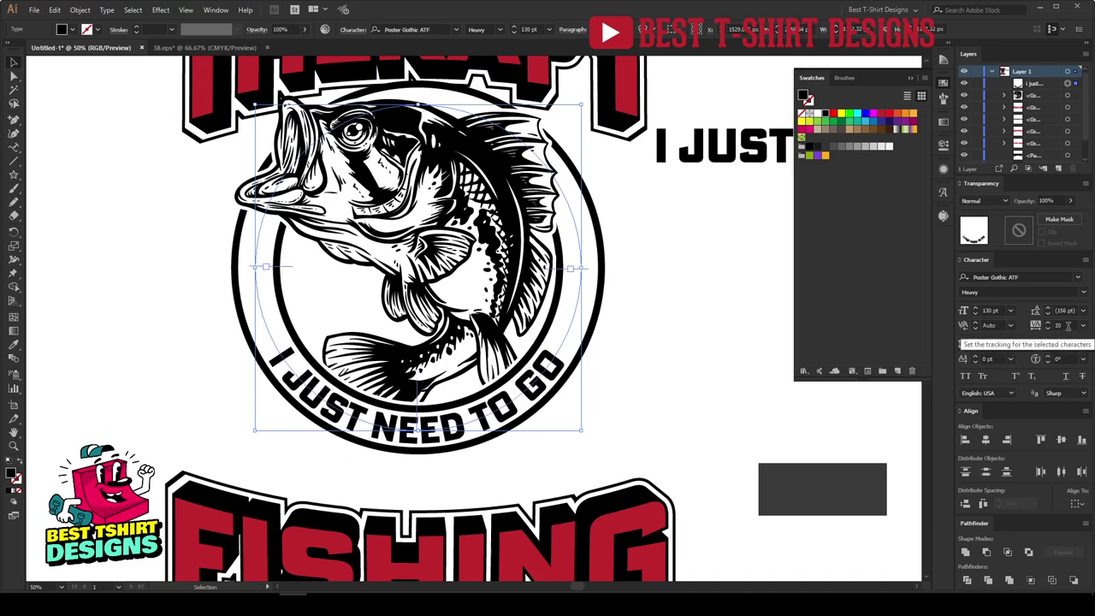
{"action": "scroll", "coordinate": [1068, 325], "scroll_direction": "up", "scroll_amount": 3}
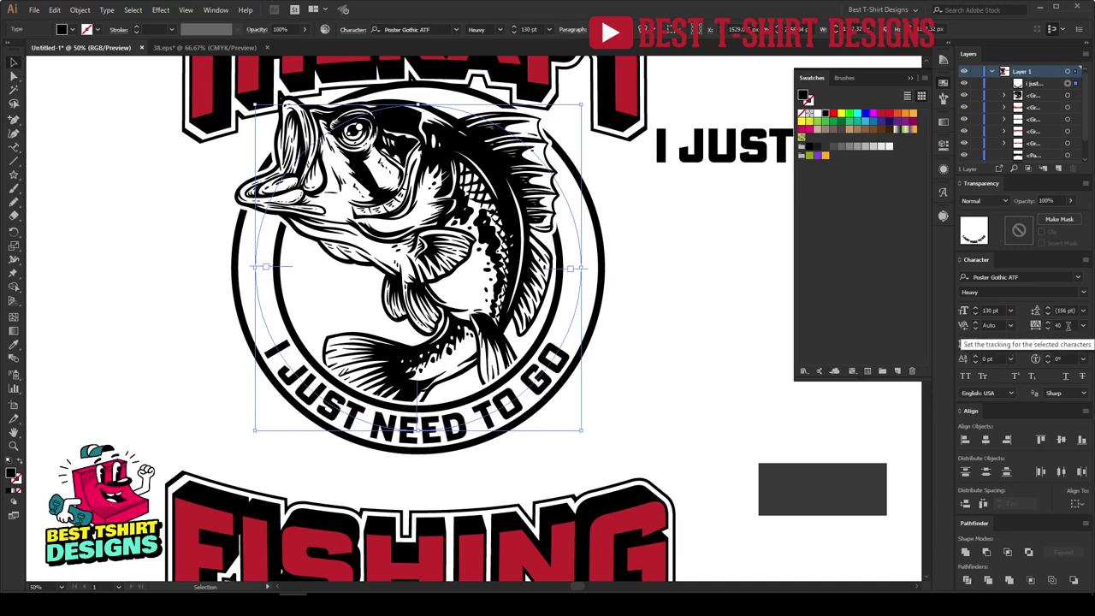
{"action": "left_click", "coordinate": [588, 438]}
Nudge the FISHING lettering group up until it sits just beneath the badge ring
{"action": "key", "text": "ctrl+minus"}
{"action": "scroll", "coordinate": [553, 370], "scroll_direction": "down", "scroll_amount": 1}
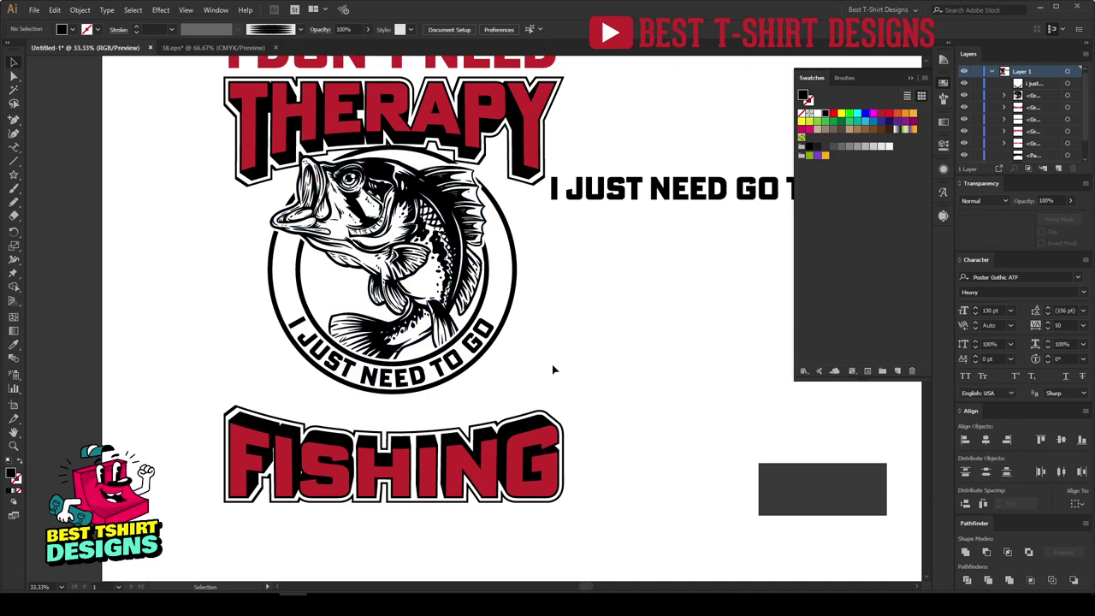
{"action": "left_click_drag", "start_coordinate": [321, 402], "coordinate": [538, 524]}
{"action": "key", "text": "Up"}
{"action": "key", "text": "Up"}
{"action": "key", "text": "Up"}
{"action": "key", "text": "Up"}
{"action": "key", "text": "Up"}
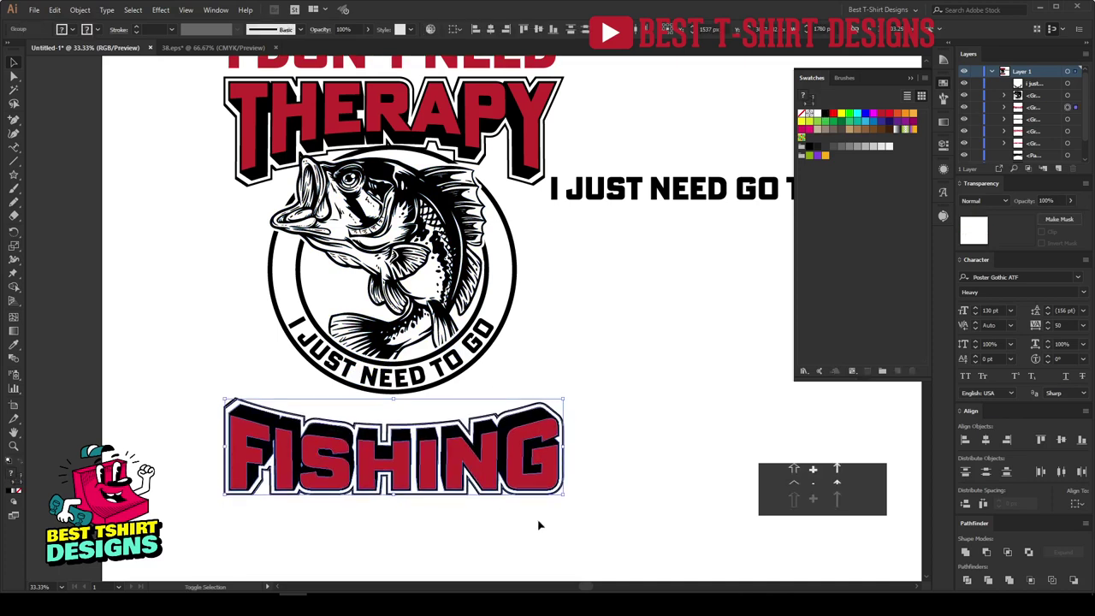
{"action": "key", "text": "shift+Up"}
{"action": "key", "text": "shift+Up"}
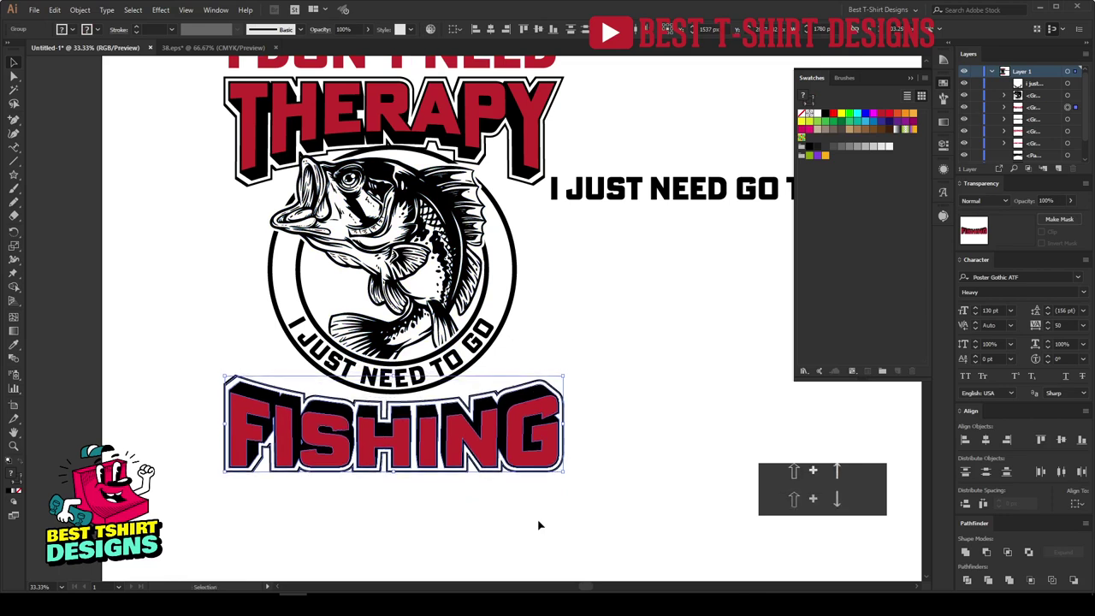
{"action": "left_click", "coordinate": [538, 525]}
{"action": "scroll", "coordinate": [538, 525], "scroll_direction": "up", "scroll_amount": 2}
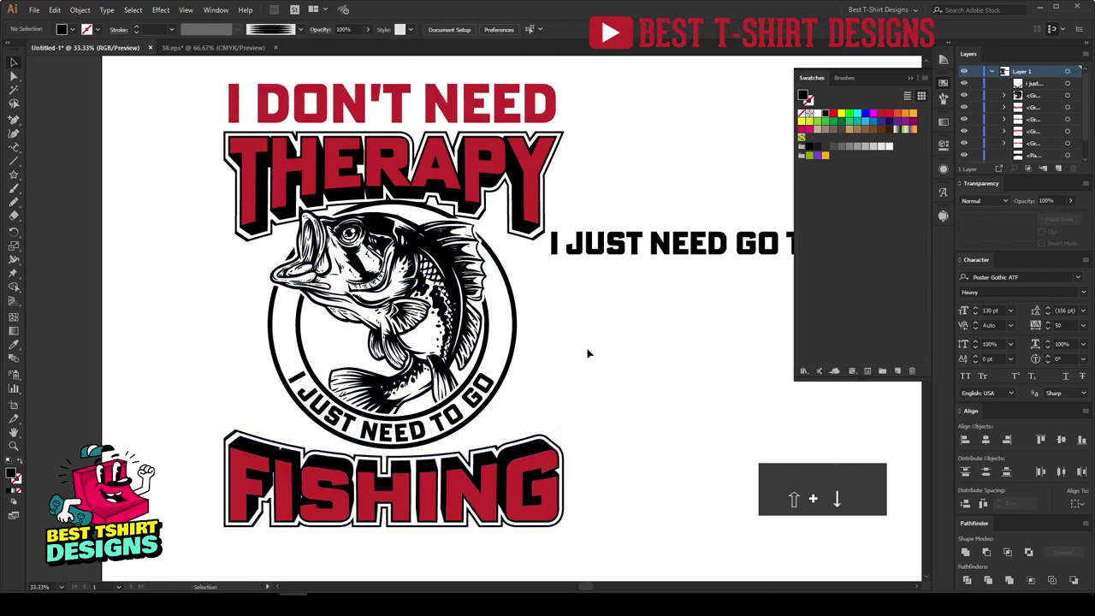
{"action": "scroll", "coordinate": [567, 342], "scroll_direction": "right", "scroll_amount": 1}
{"action": "scroll", "coordinate": [567, 342], "scroll_direction": "up", "scroll_amount": 1}
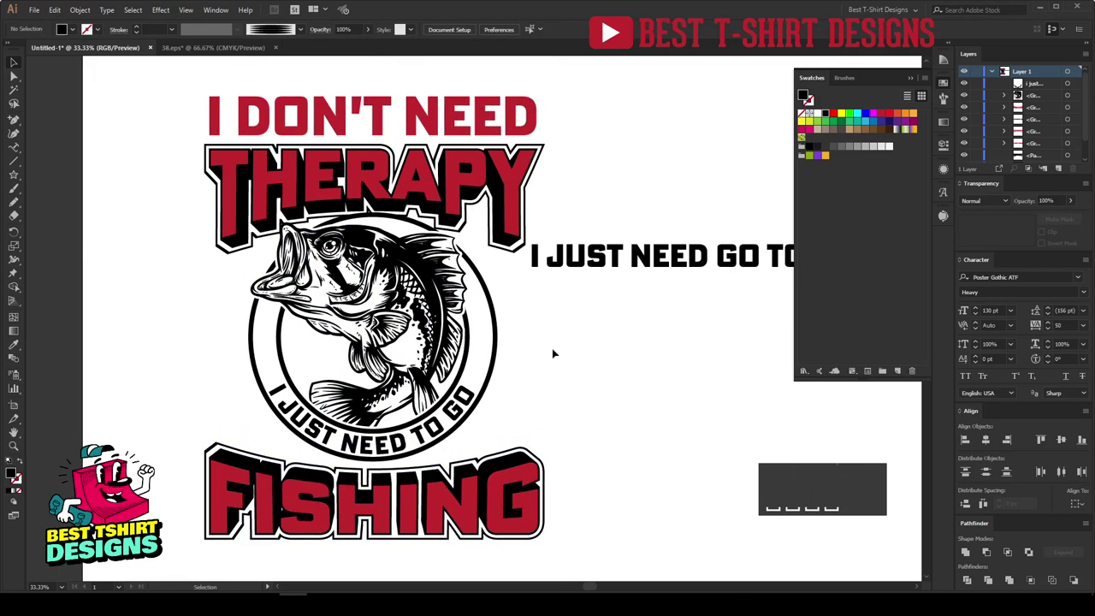
{"action": "scroll", "coordinate": [329, 331], "scroll_direction": "up", "scroll_amount": 1}
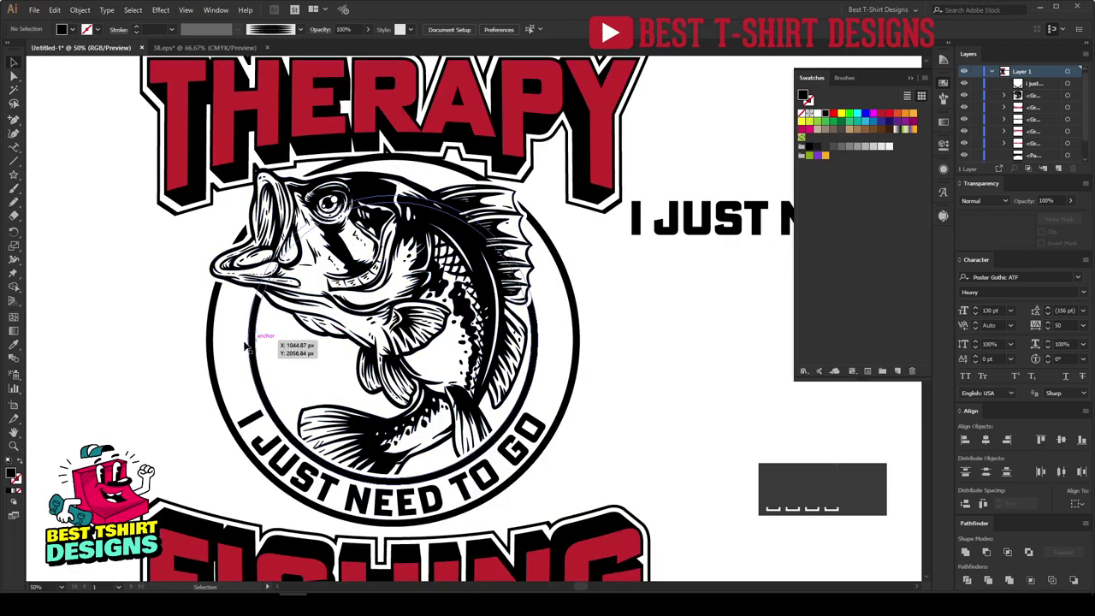
{"action": "scroll", "coordinate": [222, 351], "scroll_direction": "up", "scroll_amount": 1}
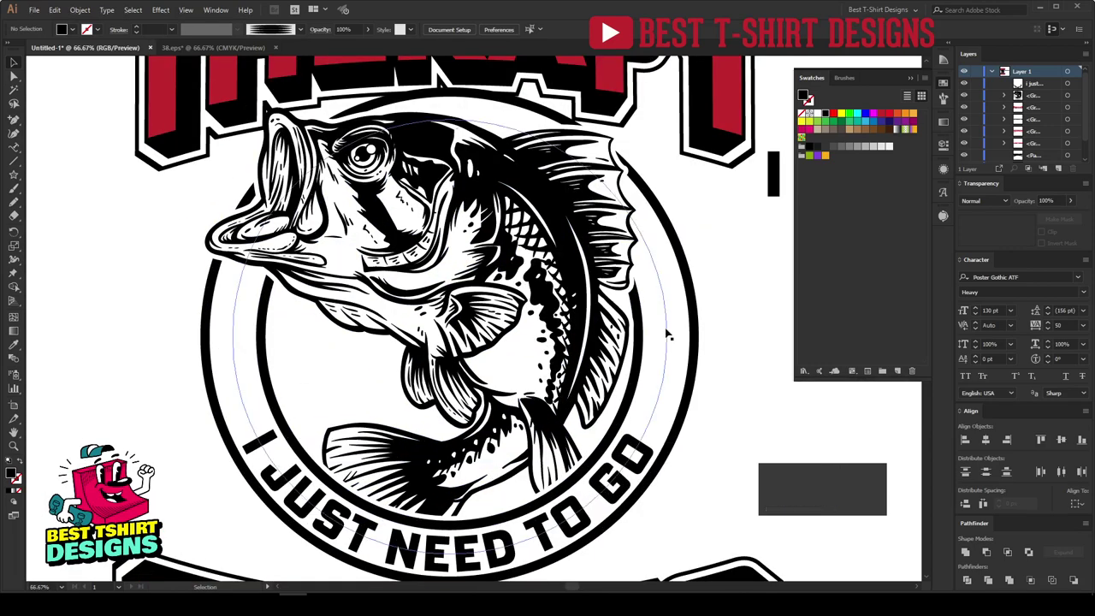
{"action": "key", "text": "ctrl+f"}
{"action": "key", "text": "v"}
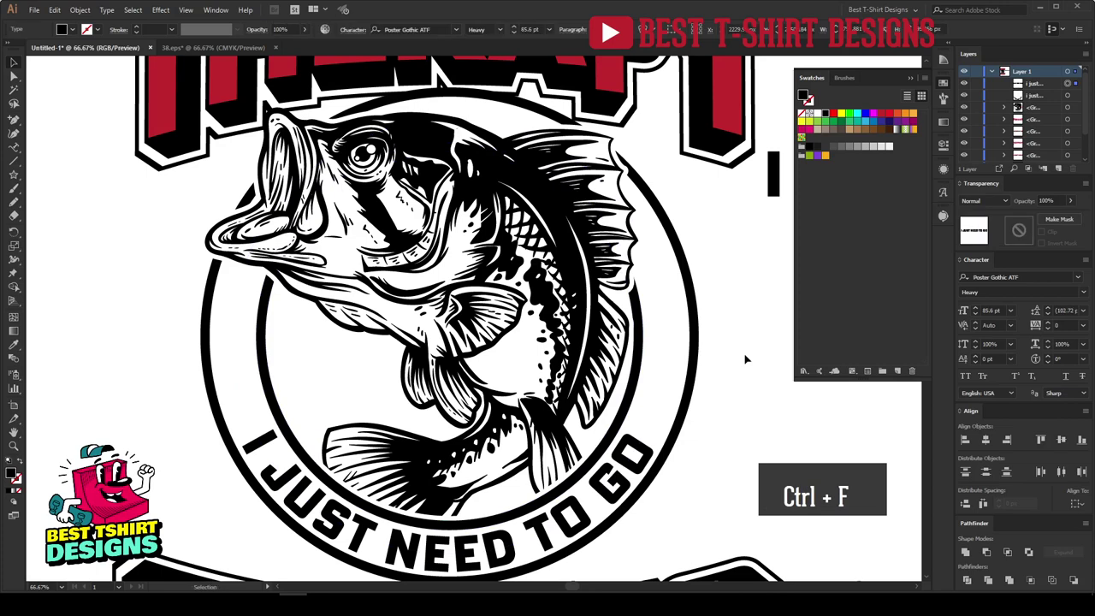
{"action": "key", "text": "Delete"}
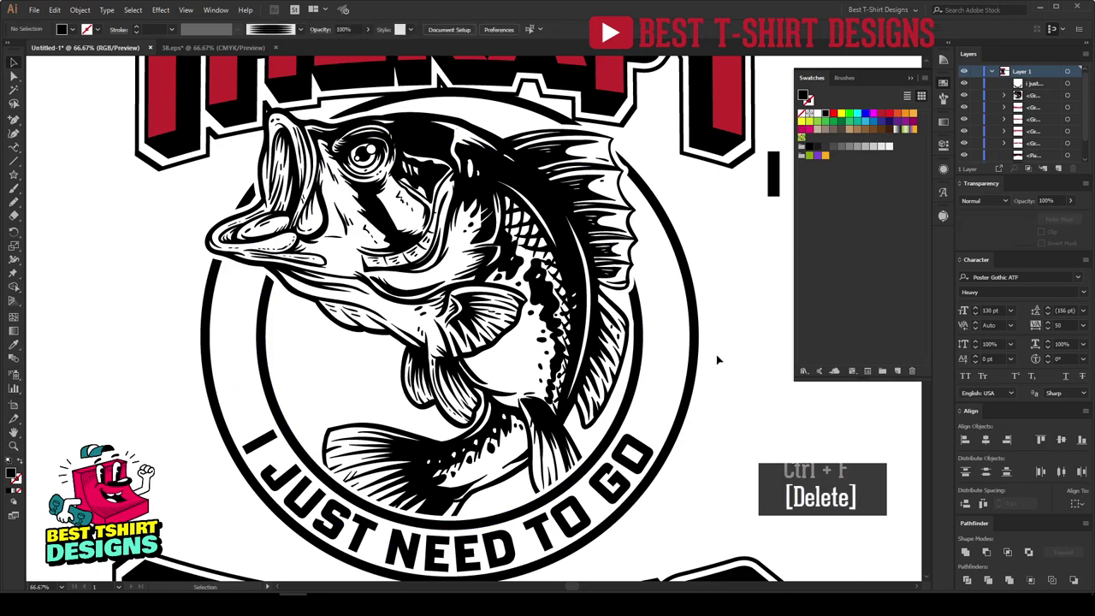
Isolate the badge ring's outer circle and offset its path by -72 px with Miter joins
{"action": "double_click", "coordinate": [208, 348]}
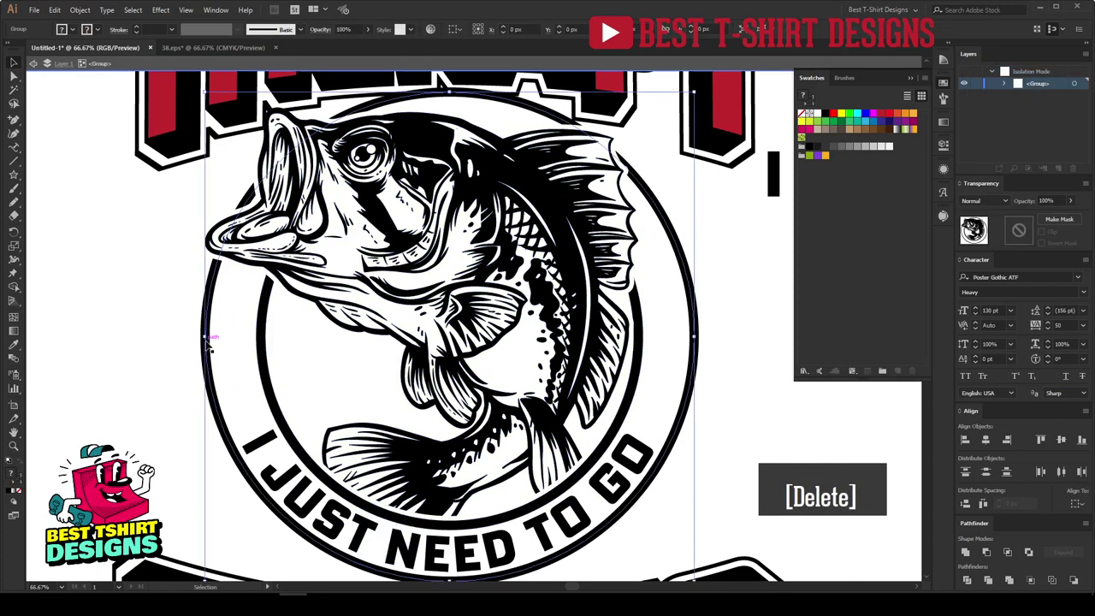
{"action": "left_click", "coordinate": [208, 347]}
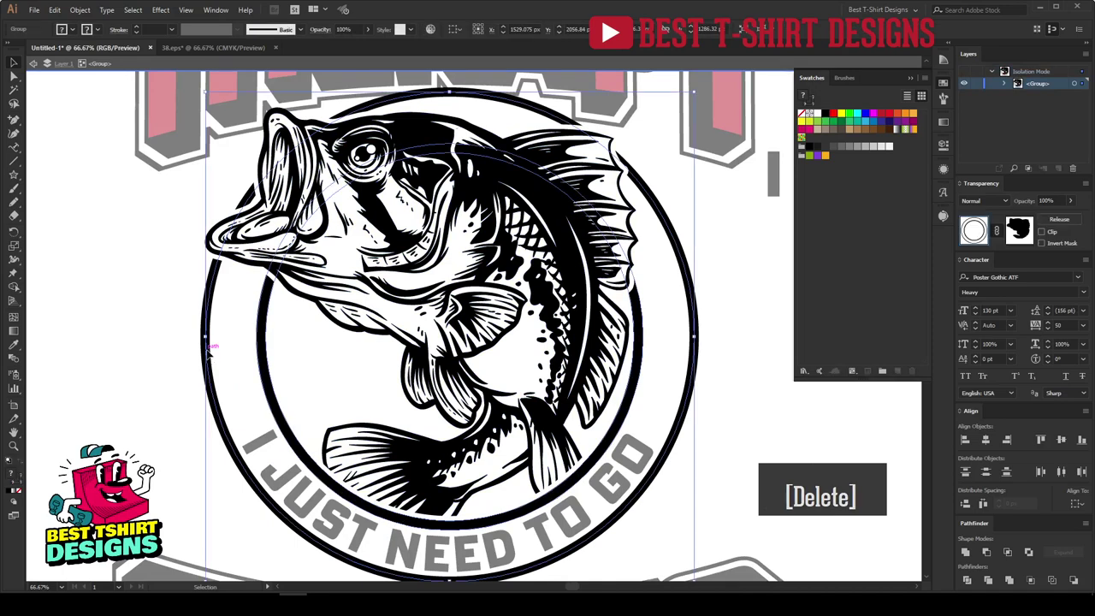
{"action": "double_click", "coordinate": [208, 349]}
{"action": "left_click", "coordinate": [207, 351]}
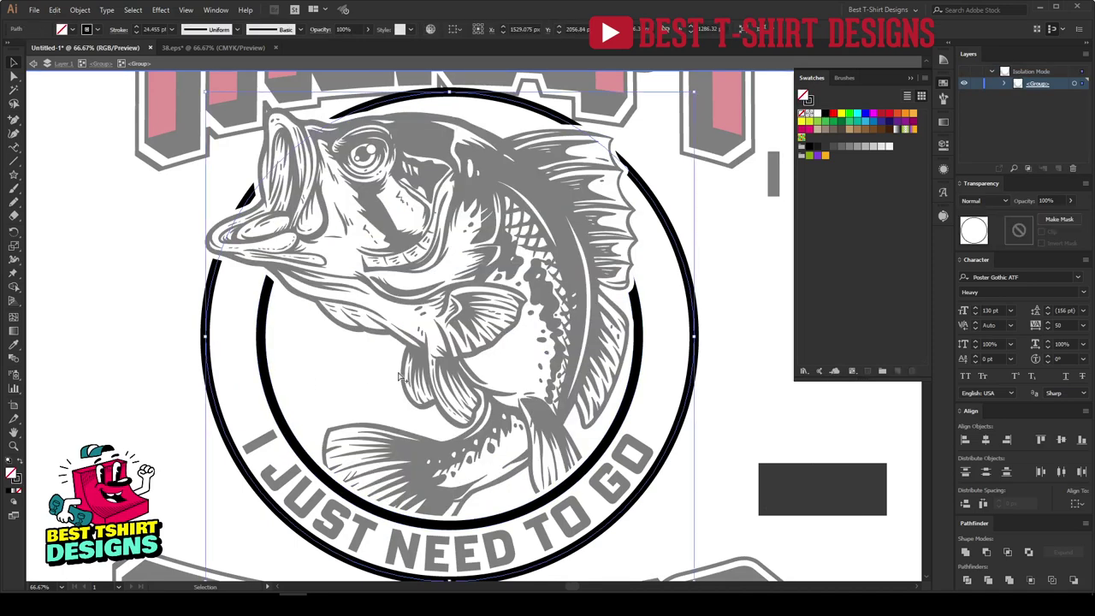
{"action": "key", "text": "ctrl+alt+f"}
{"action": "left_click", "coordinate": [673, 265]}
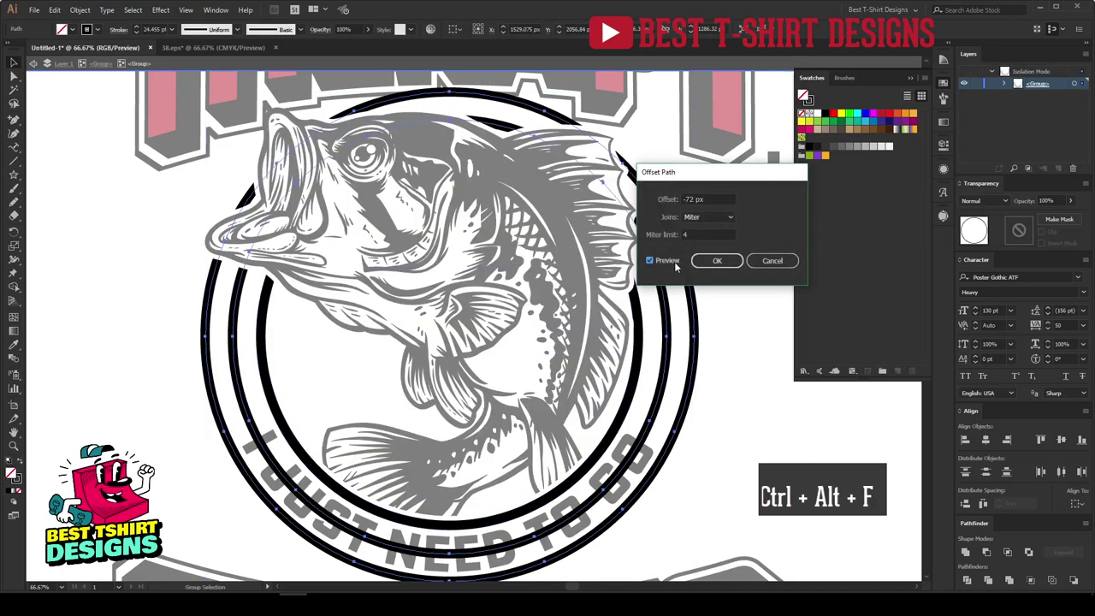
{"action": "left_click", "coordinate": [723, 263]}
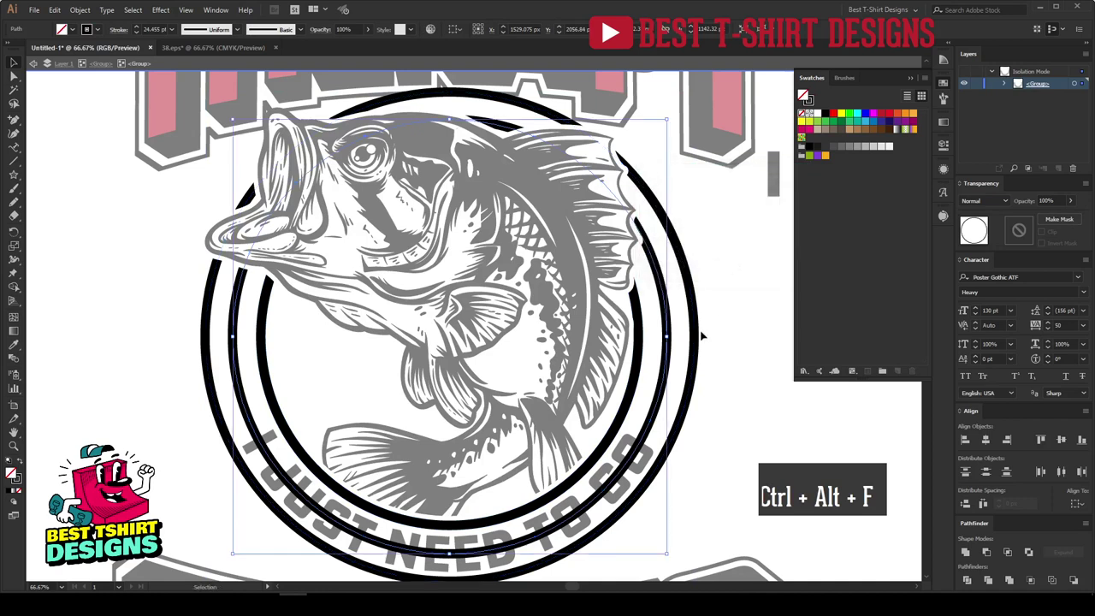
Delete the anchor points along the top and upper right of the offset circle, behind the fish's back and fin
{"action": "key", "text": "a"}
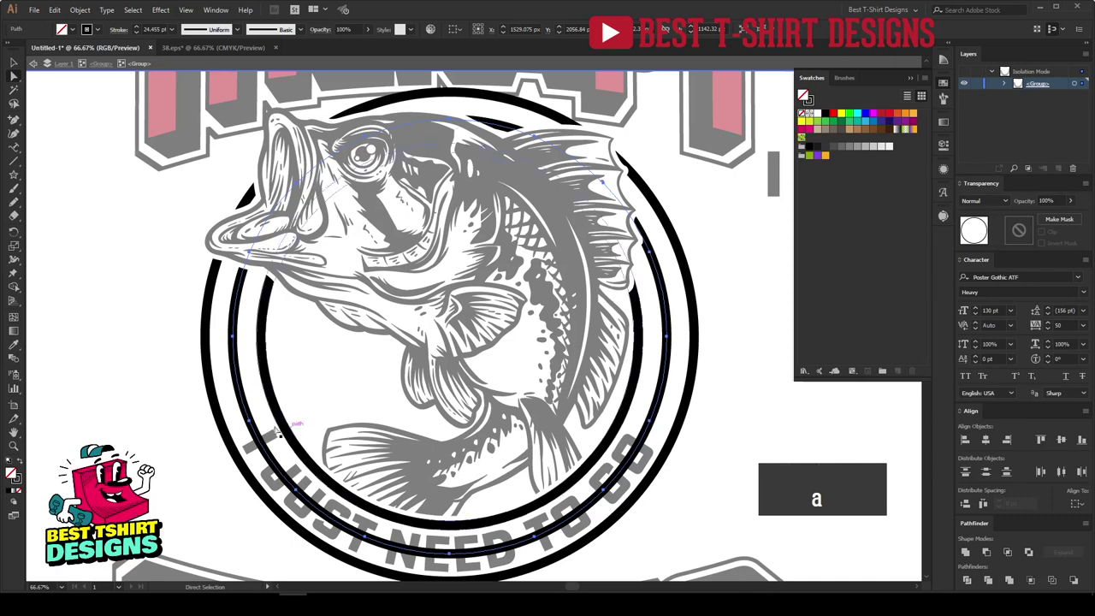
{"action": "left_click", "coordinate": [449, 122]}
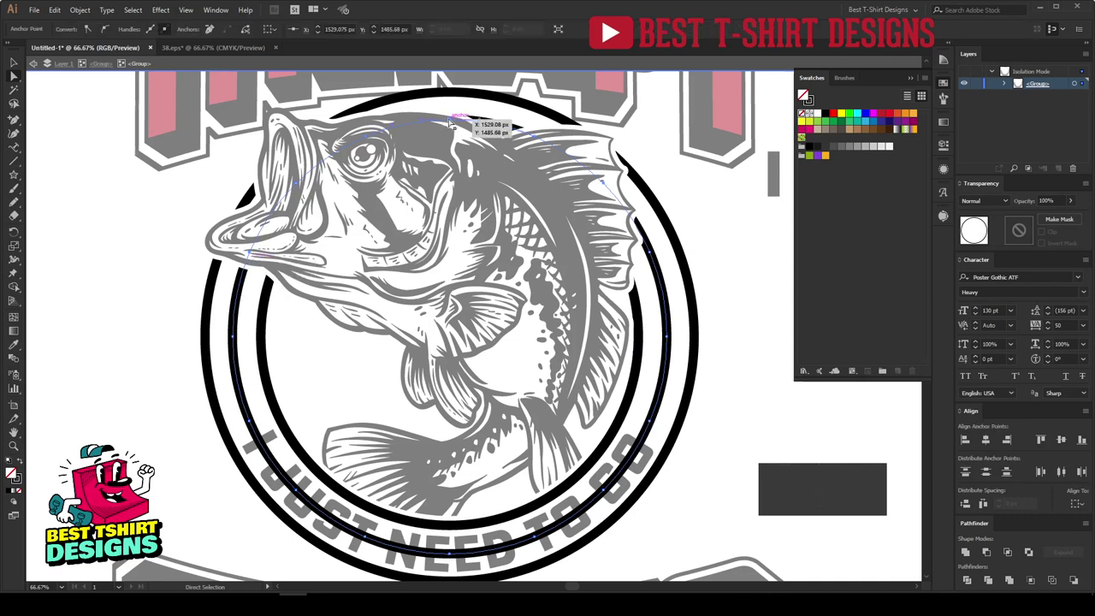
{"action": "key", "text": "Delete"}
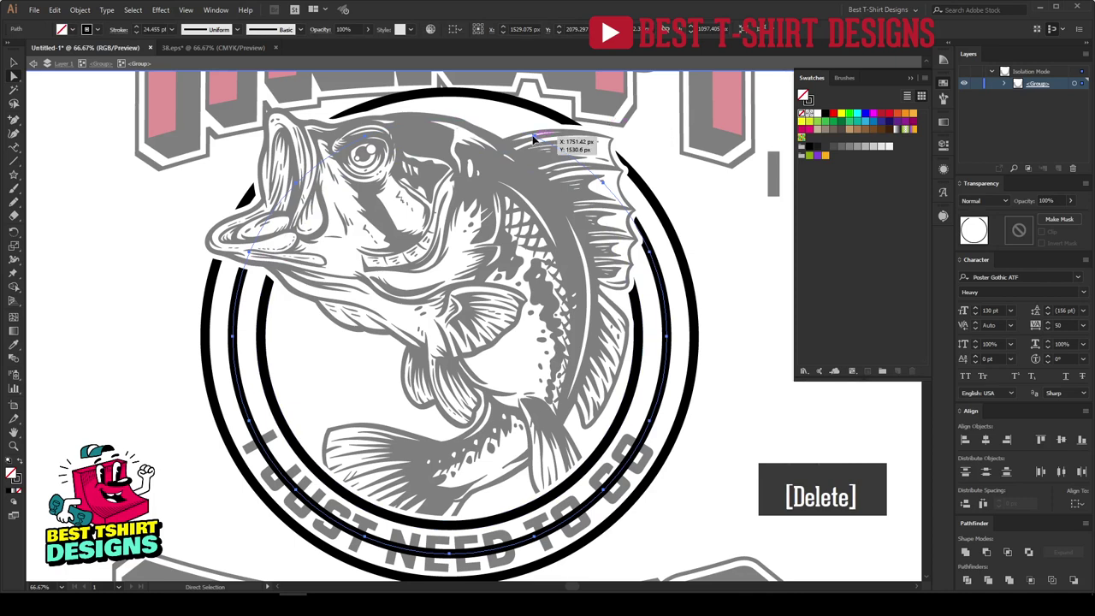
{"action": "key", "text": "Delete"}
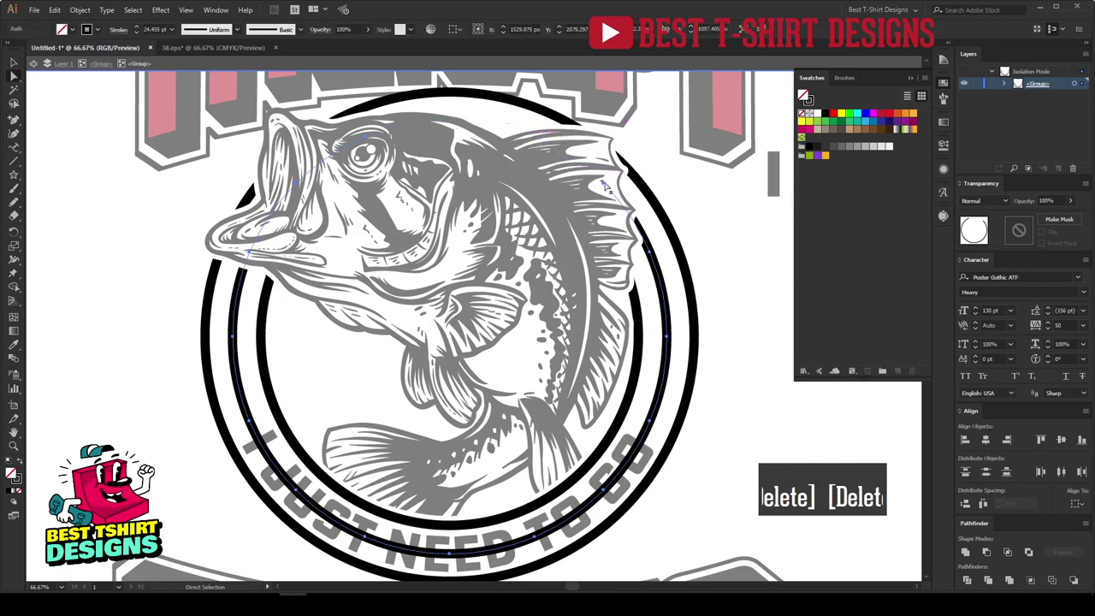
{"action": "left_click", "coordinate": [604, 185]}
{"action": "key", "text": "Delete"}
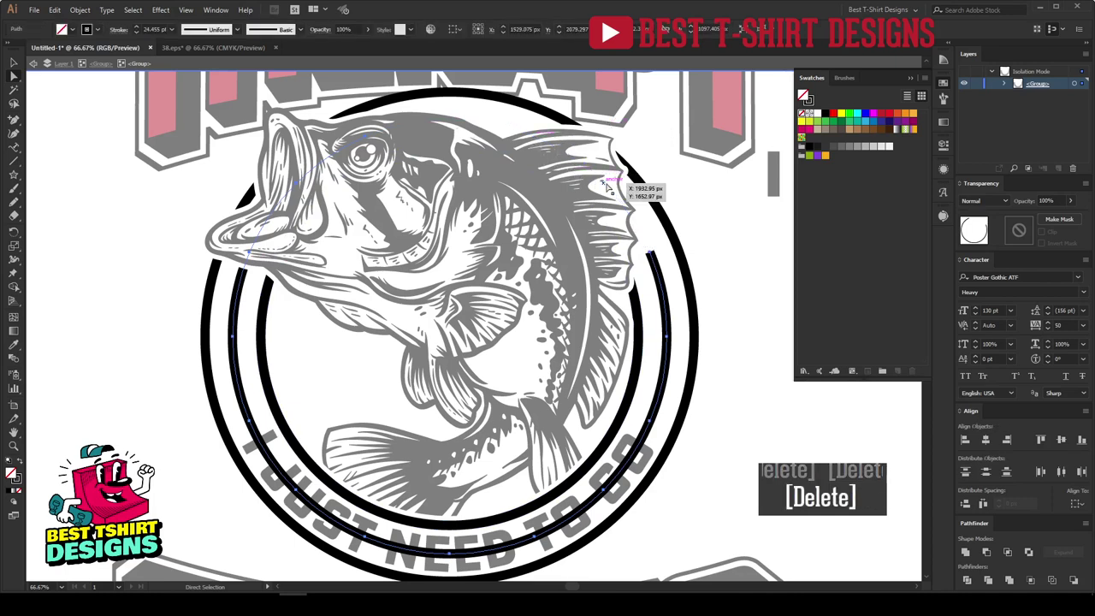
Delete the offset circle's bottom and lower-right anchor points, clearing the arc behind NEED TO GO
{"action": "left_click", "coordinate": [450, 556]}
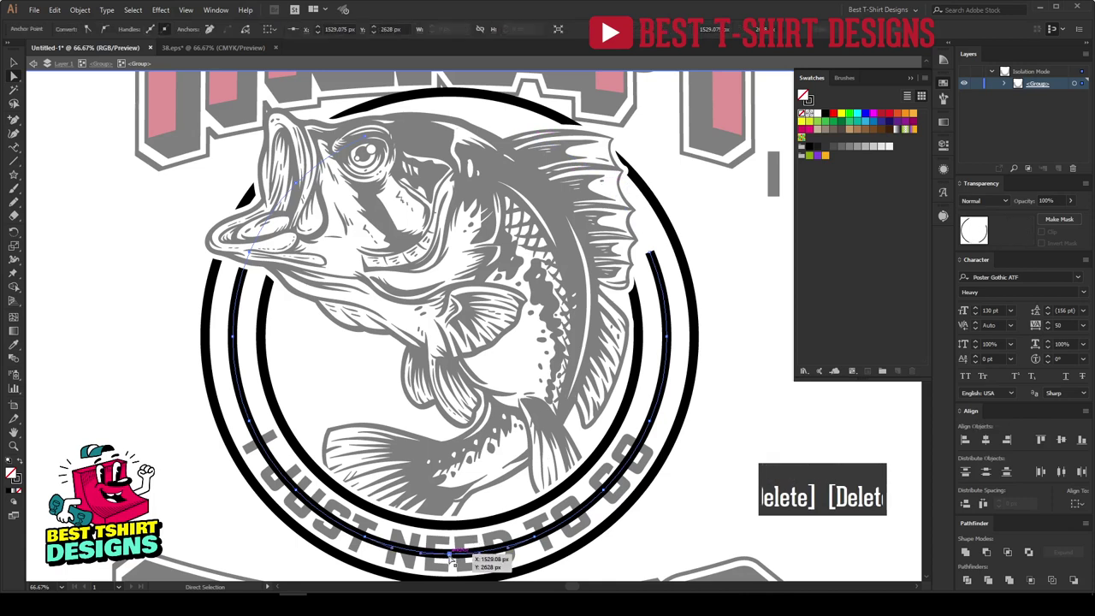
{"action": "key", "text": "Delete"}
{"action": "left_click", "coordinate": [537, 539]}
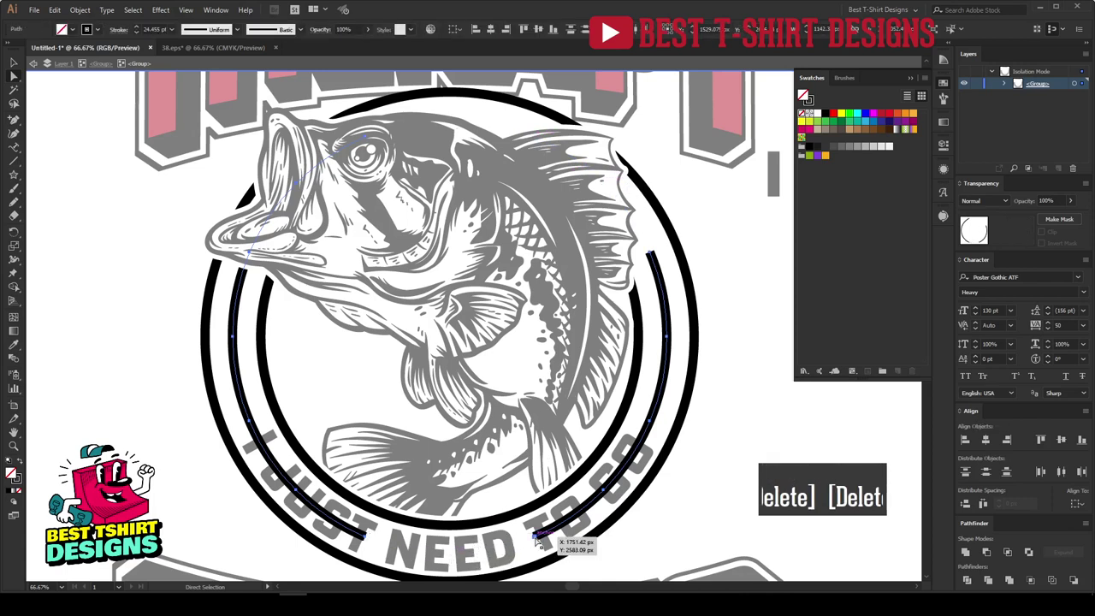
{"action": "key", "text": "Delete"}
{"action": "left_click", "coordinate": [604, 490]}
{"action": "key", "text": "Delete"}
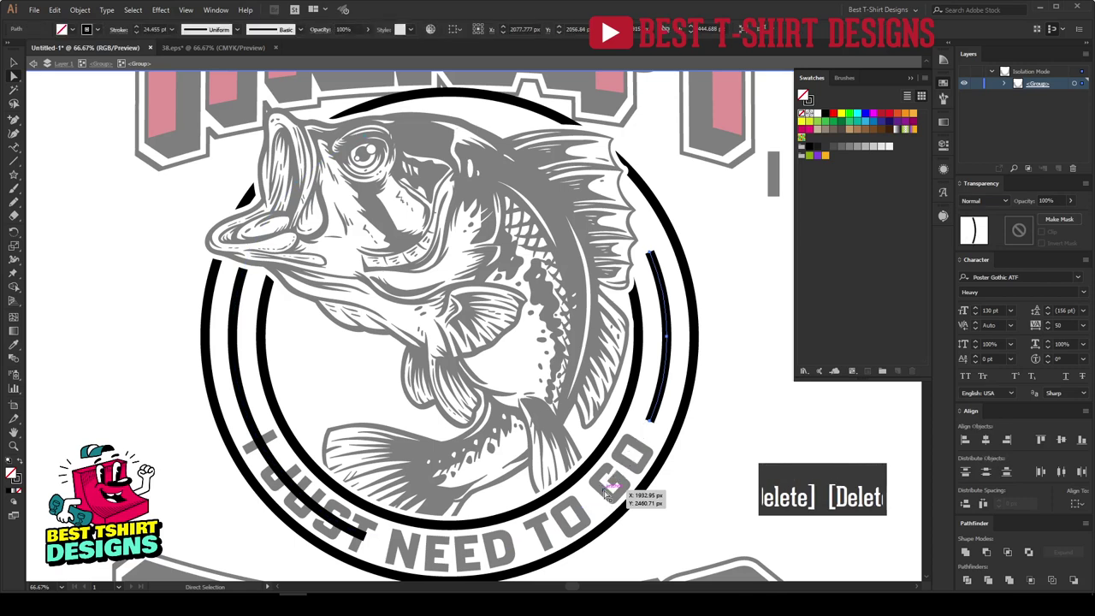
Delete the lower-left and upper-left anchor points of the offset circle, leaving one short arc on each side
{"action": "left_click", "coordinate": [366, 536]}
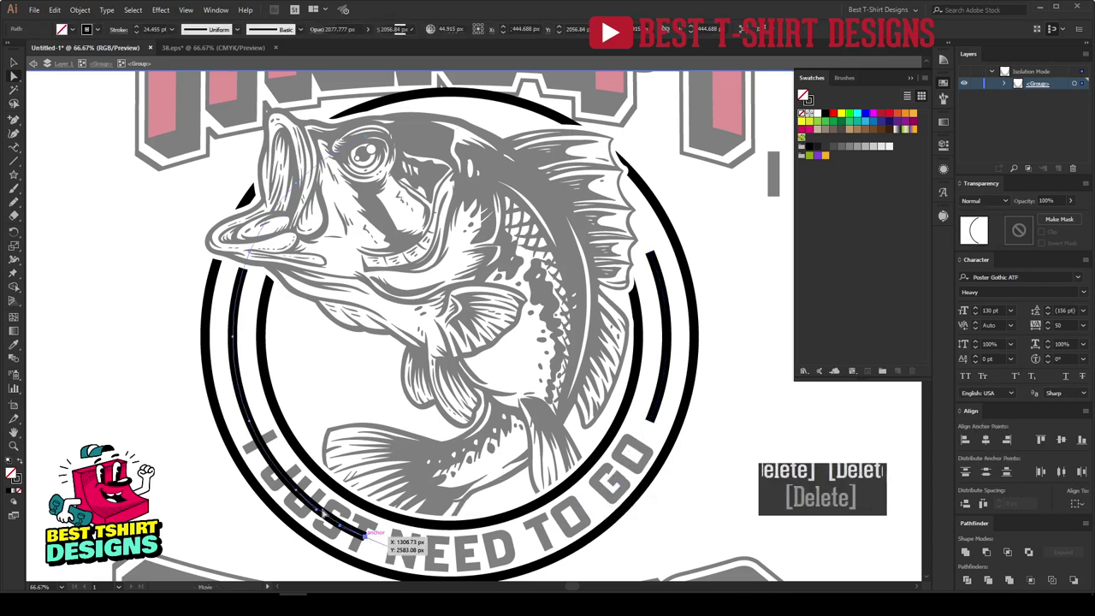
{"action": "key", "text": "Delete"}
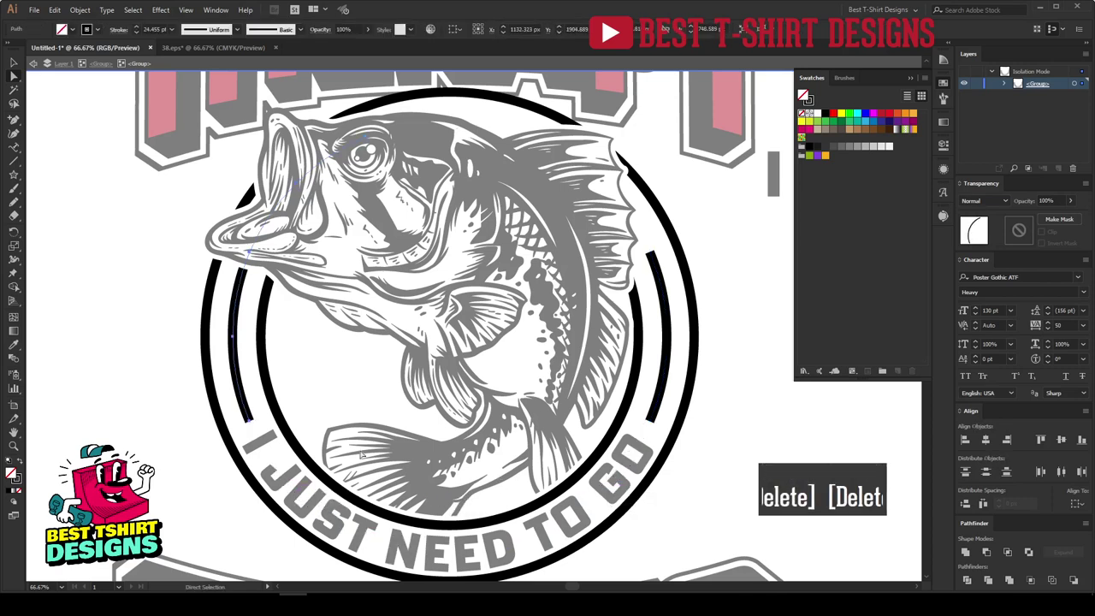
{"action": "left_click", "coordinate": [373, 138]}
{"action": "key", "text": "Delete"}
{"action": "left_click", "coordinate": [299, 188]}
{"action": "key", "text": "Delete"}
{"action": "key", "text": "v"}
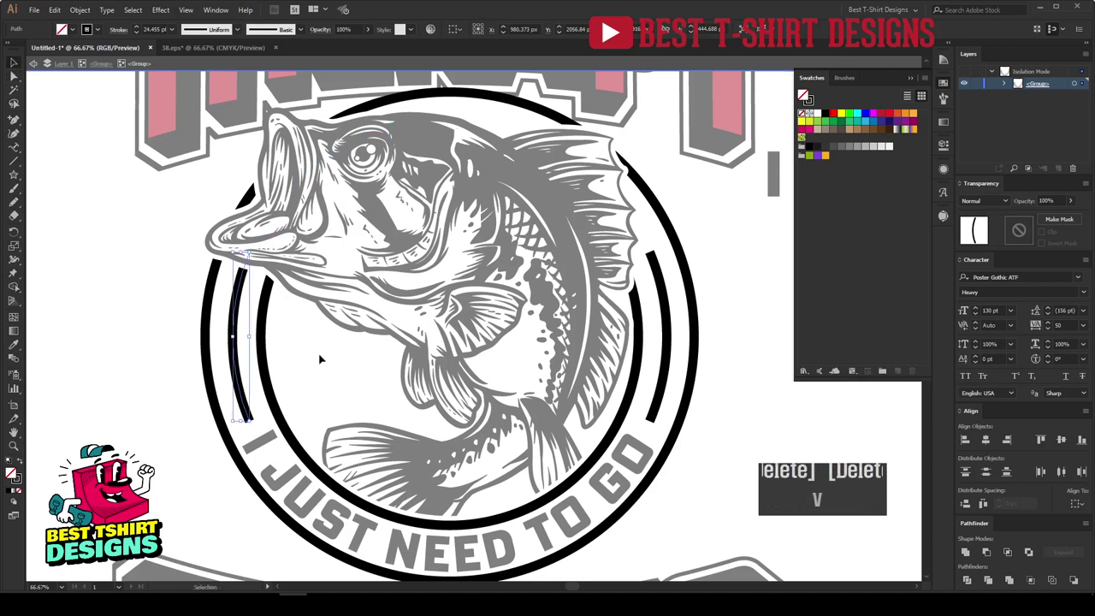
Apply the tapered multi-line art brush to both side arcs with a 2 pt stroke and leave isolation mode
{"action": "left_click", "coordinate": [668, 326], "text": "shift"}
{"action": "left_click", "coordinate": [945, 102]}
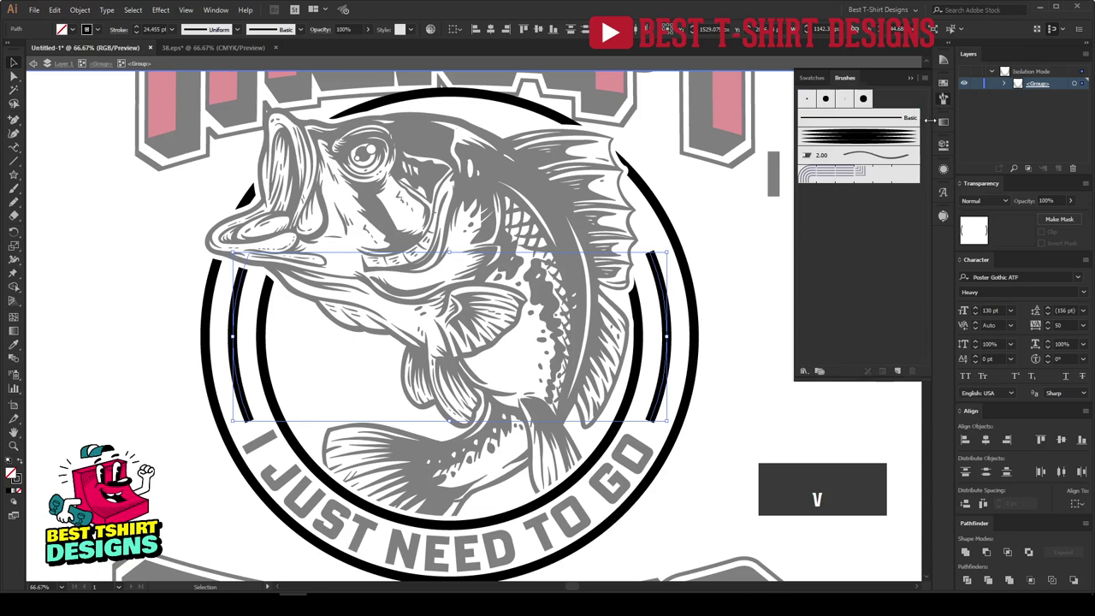
{"action": "left_click", "coordinate": [858, 137]}
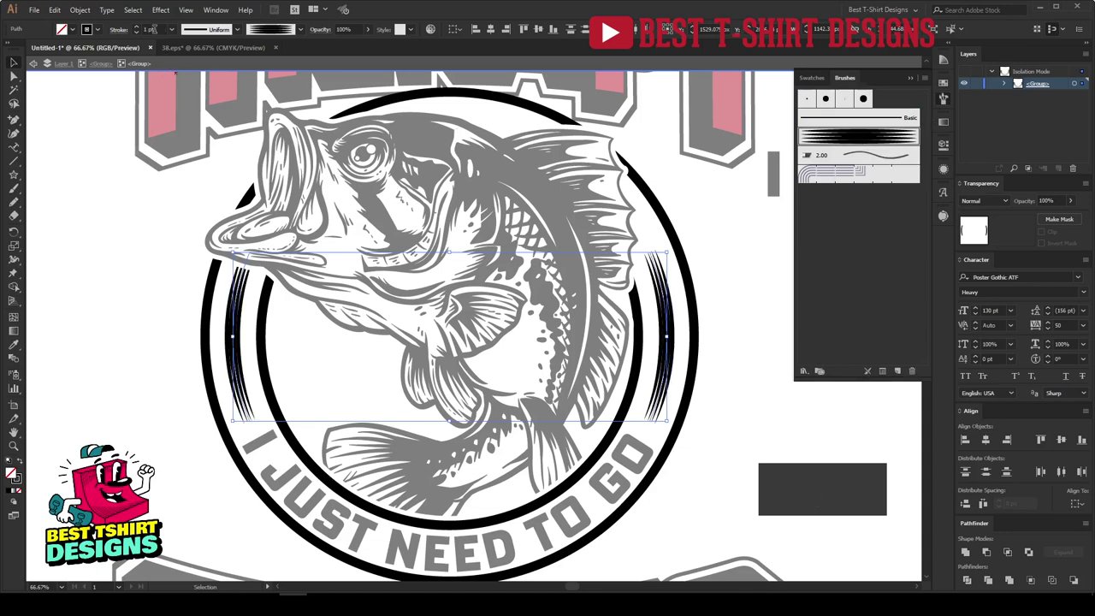
{"action": "scroll", "coordinate": [152, 30], "scroll_direction": "up", "scroll_amount": 1}
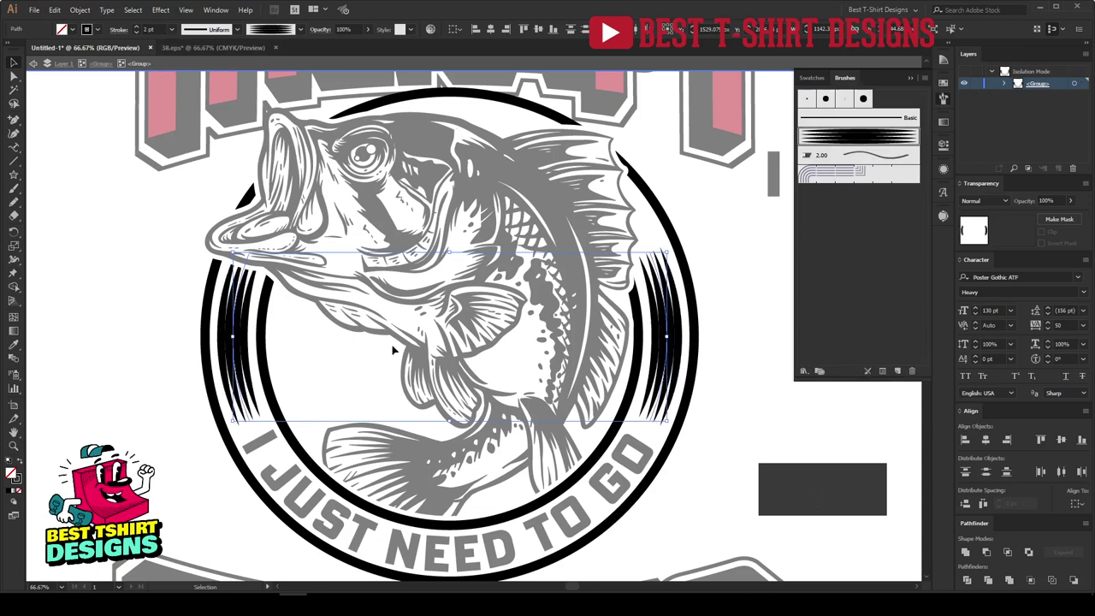
{"action": "left_click", "coordinate": [341, 350]}
{"action": "scroll", "coordinate": [342, 350], "scroll_direction": "down", "scroll_amount": 1}
{"action": "double_click", "coordinate": [646, 350]}
{"action": "scroll", "coordinate": [646, 350], "scroll_direction": "down", "scroll_amount": 1}
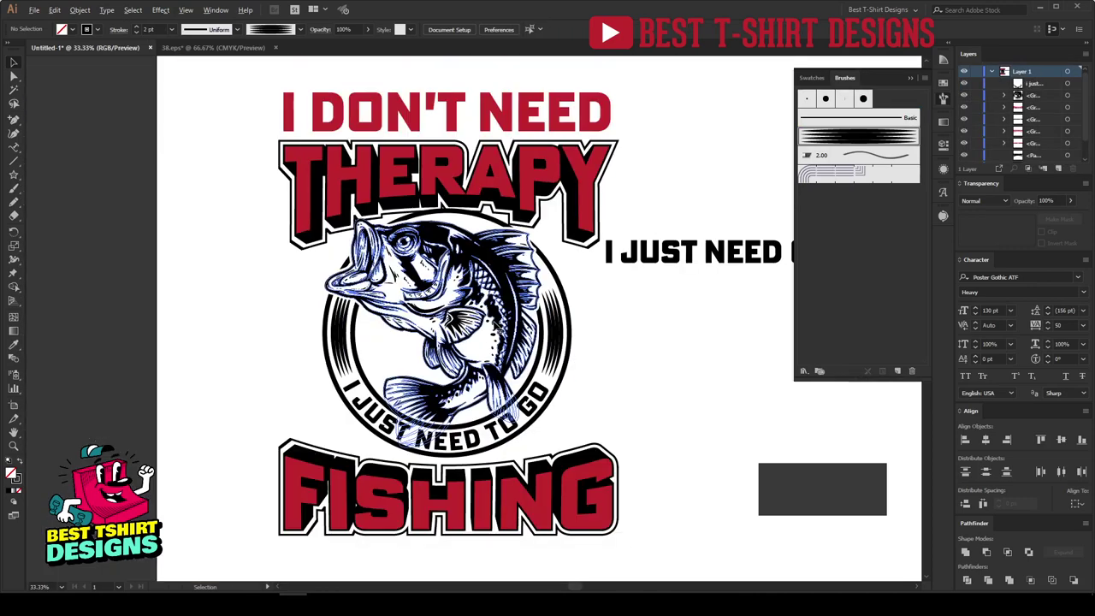
Move the spare straight I JUST NEED GO TO text up and away from the design, near the artboard's top edge
{"action": "scroll", "coordinate": [655, 387], "scroll_direction": "up", "scroll_amount": 1}
{"action": "scroll", "coordinate": [669, 382], "scroll_direction": "right", "scroll_amount": 1}
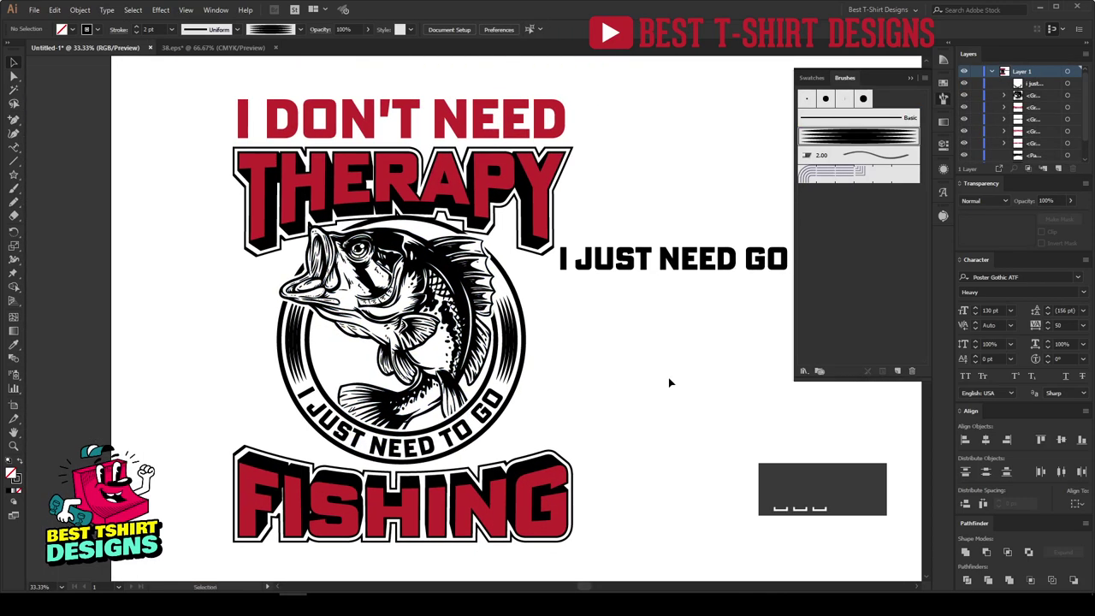
{"action": "scroll", "coordinate": [587, 314], "scroll_direction": "down", "scroll_amount": 1}
{"action": "left_click_drag", "start_coordinate": [648, 280], "coordinate": [730, 95]}
{"action": "key", "text": "space"}
{"action": "left_click_drag", "start_coordinate": [621, 375], "coordinate": [590, 371]}
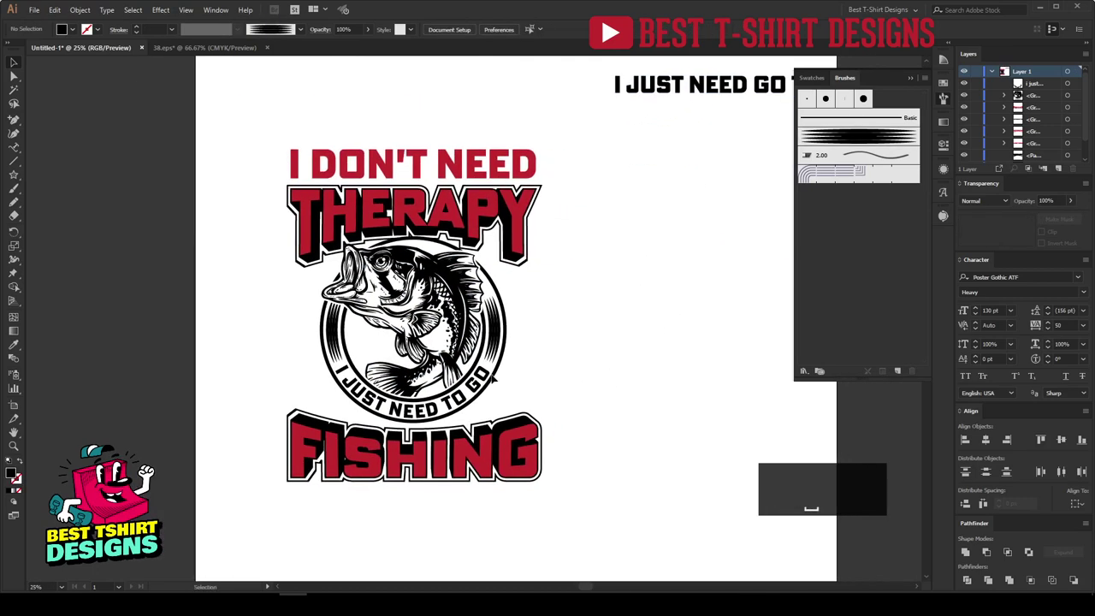
Group the fish badge with its curved text, and expand its appearance, object, fill and stroke
{"action": "scroll", "coordinate": [602, 364], "scroll_direction": "up", "scroll_amount": 1}
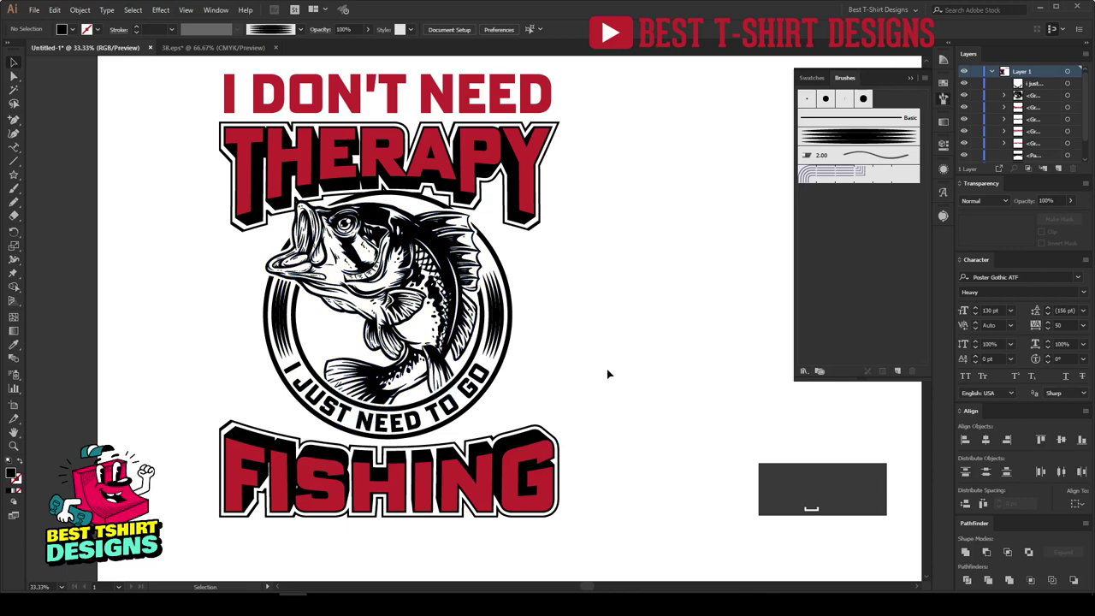
{"action": "left_click_drag", "start_coordinate": [204, 274], "coordinate": [527, 370]}
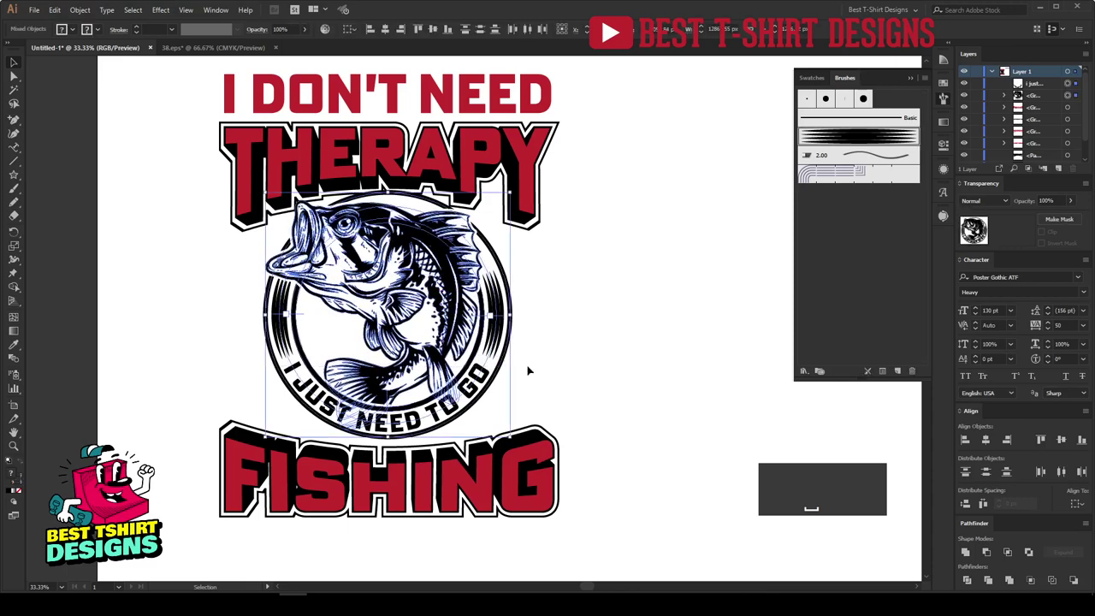
{"action": "key", "text": "ctrl+g"}
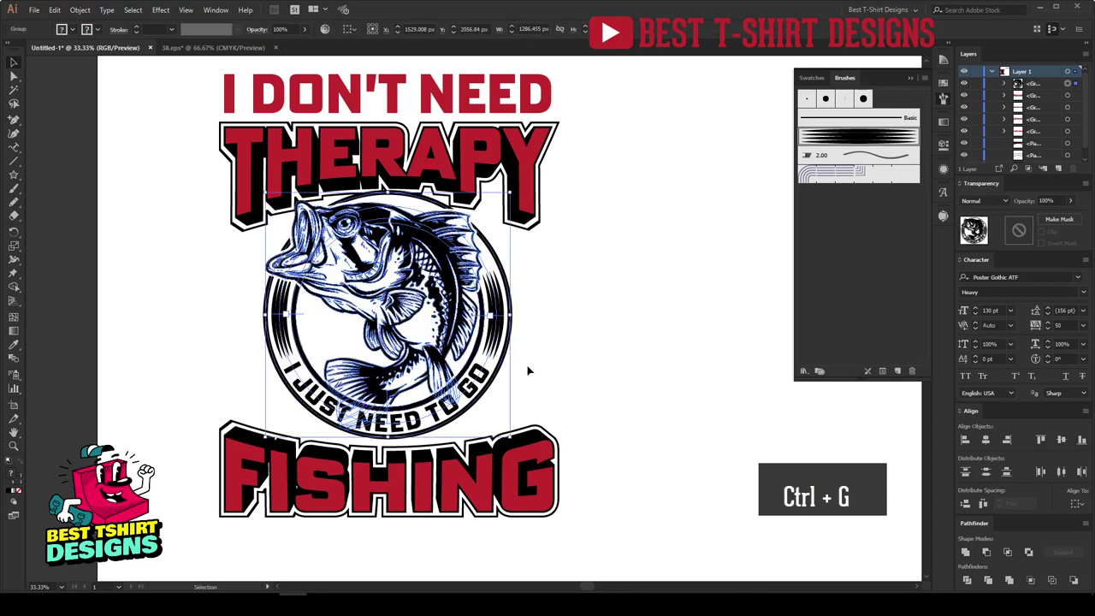
{"action": "left_click", "coordinate": [79, 10]}
{"action": "left_click", "coordinate": [111, 143]}
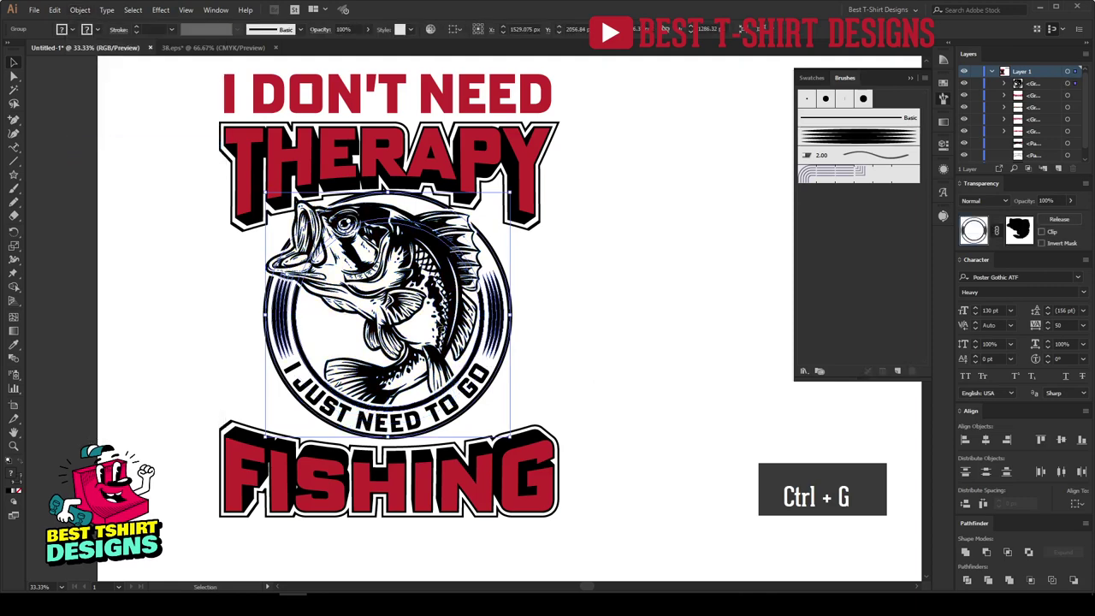
{"action": "left_click", "coordinate": [79, 10]}
{"action": "left_click", "coordinate": [101, 133]}
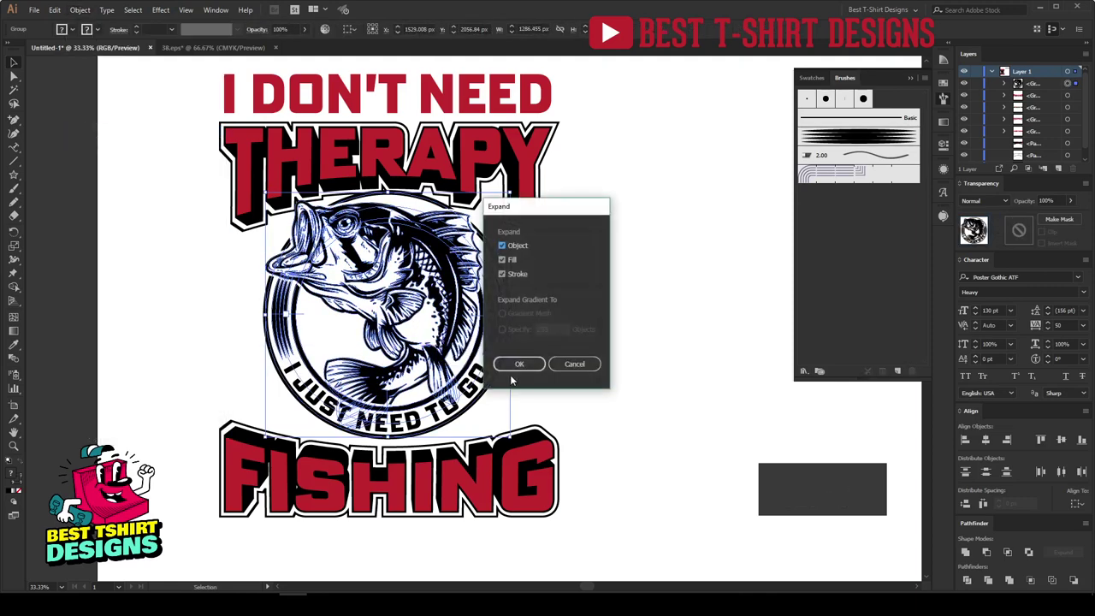
{"action": "left_click", "coordinate": [508, 363]}
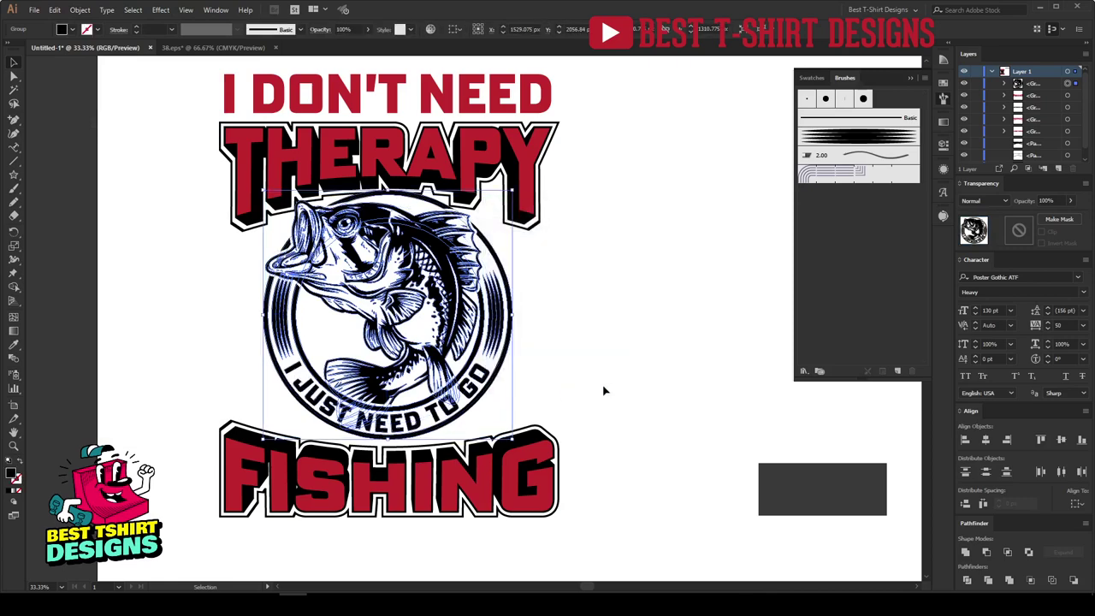
Scale the badge group up proportionally to about 1376 px, extending its lower edge over the FISHING lettering
{"action": "scroll", "coordinate": [544, 387], "scroll_direction": "down", "scroll_amount": 1}
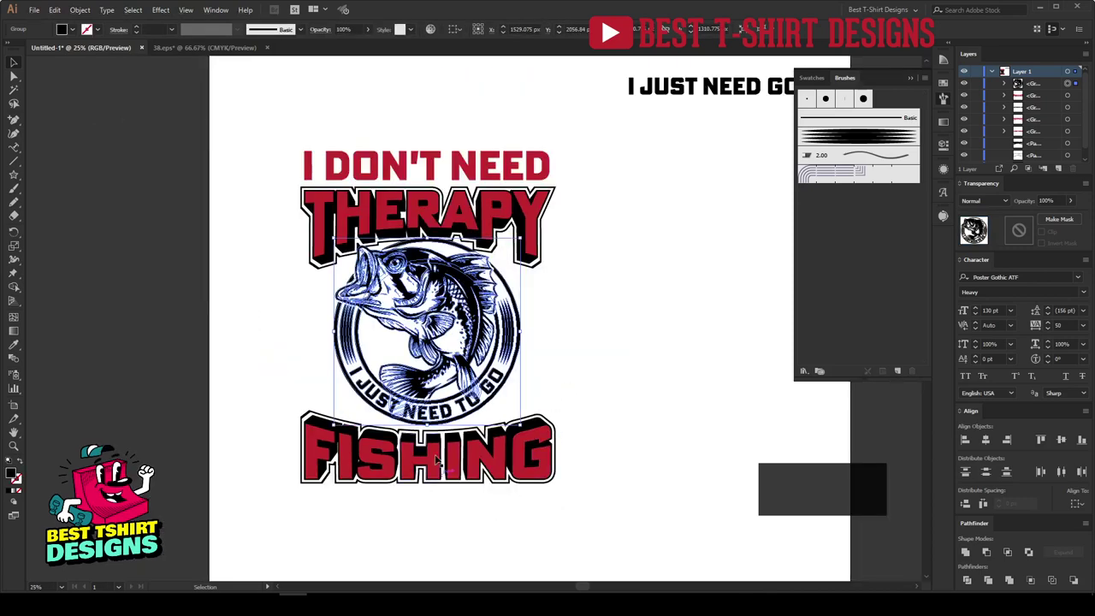
{"action": "left_click_drag", "start_coordinate": [426, 424], "coordinate": [428, 435]}
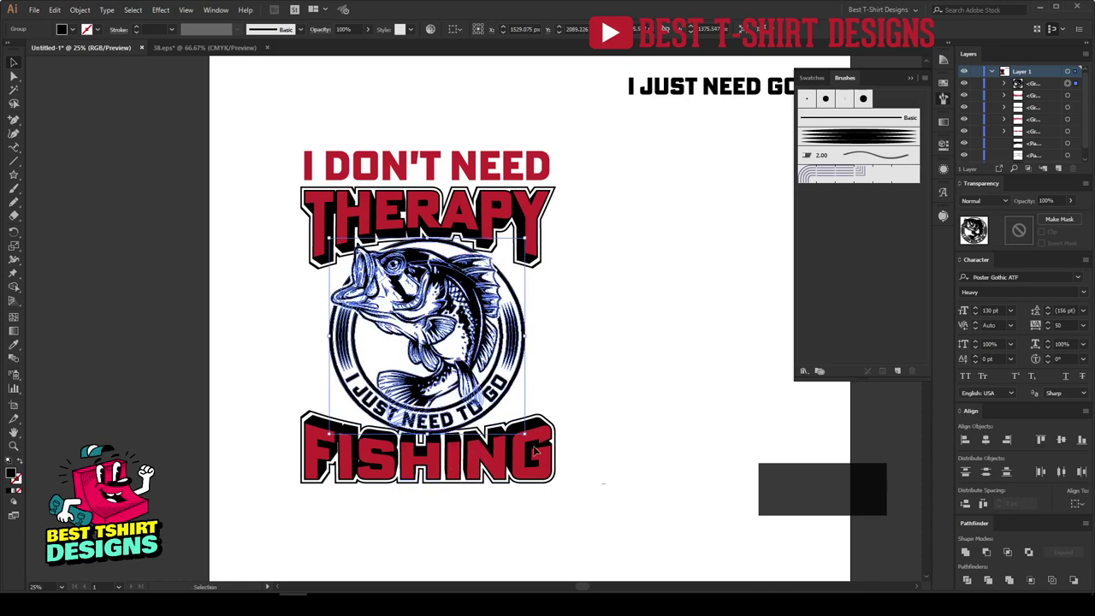
{"action": "left_click_drag", "start_coordinate": [607, 484], "coordinate": [269, 133]}
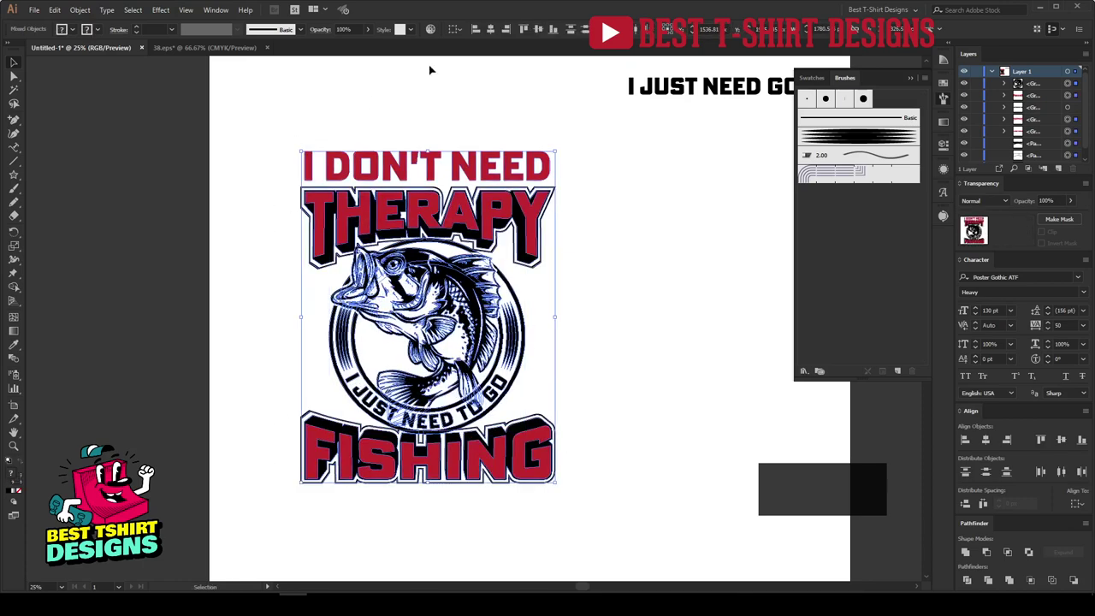
{"action": "left_click", "coordinate": [509, 58]}
{"action": "key", "text": "ctrl+z"}
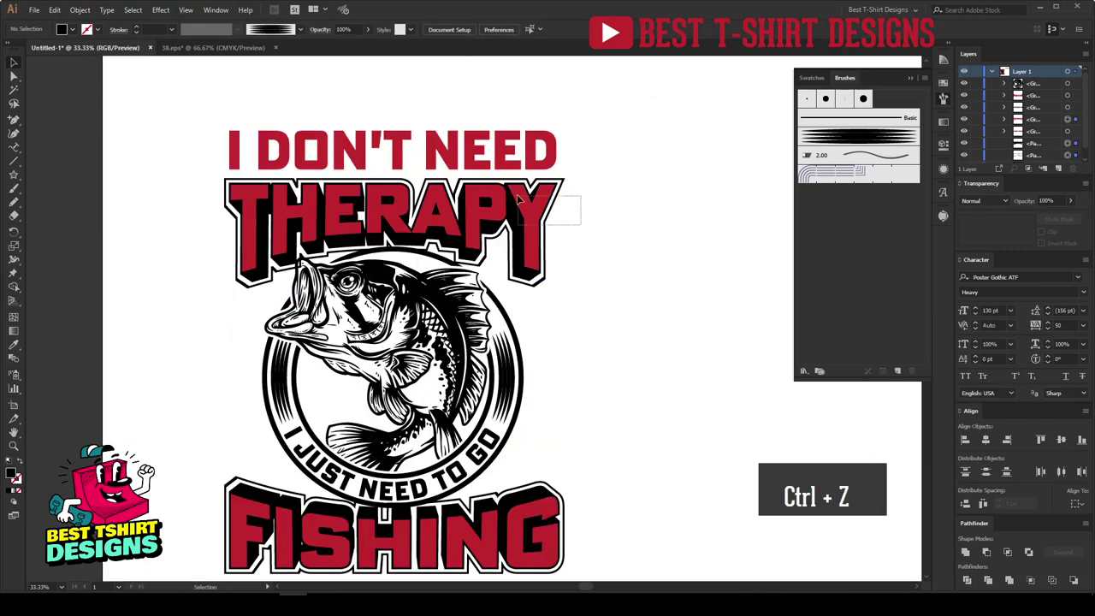
Group the parts of the THERAPY lettering, and group the parts of the FISHING lettering separately
{"action": "left_click", "coordinate": [517, 198]}
{"action": "key", "text": "ctrl+g"}
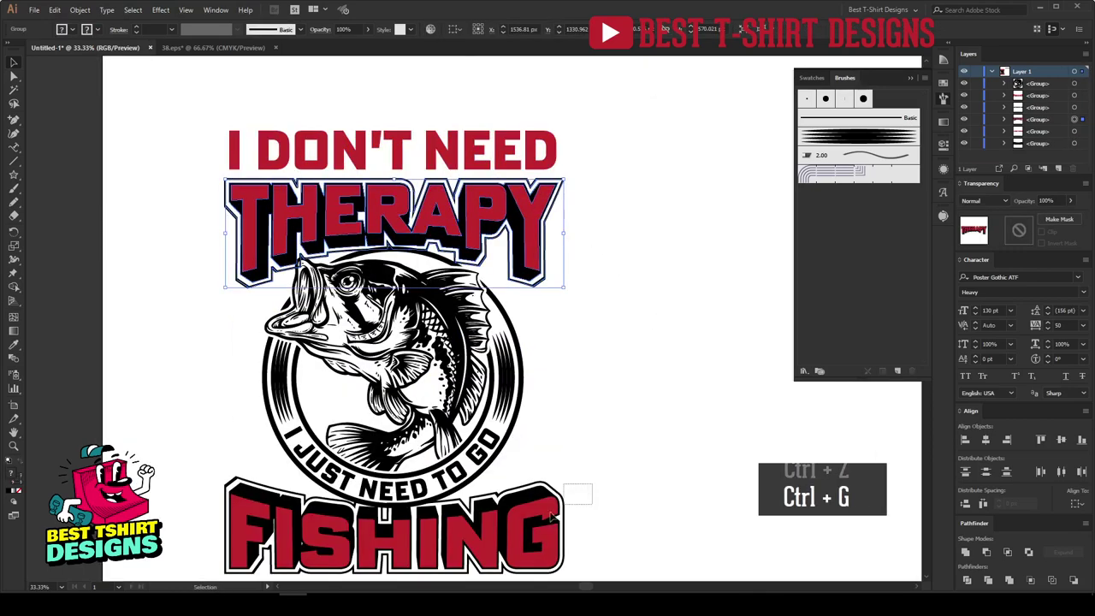
{"action": "left_click_drag", "start_coordinate": [554, 514], "coordinate": [648, 528]}
{"action": "key", "text": "ctrl+g"}
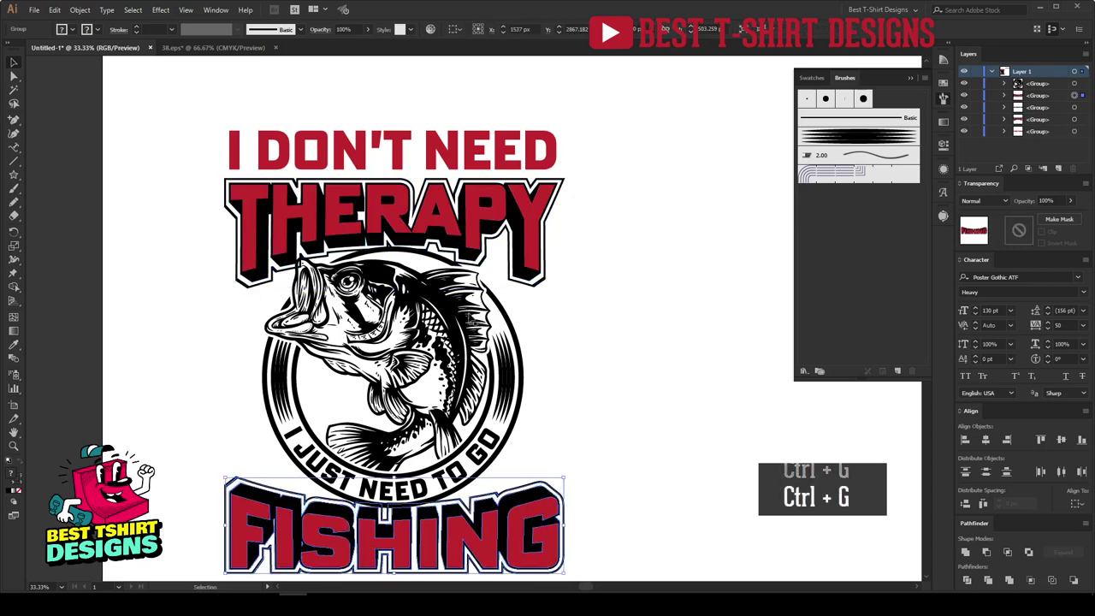
Align the top text line, THERAPY, the fish badge and FISHING to a common horizontal center
{"action": "left_click_drag", "start_coordinate": [186, 111], "coordinate": [566, 574]}
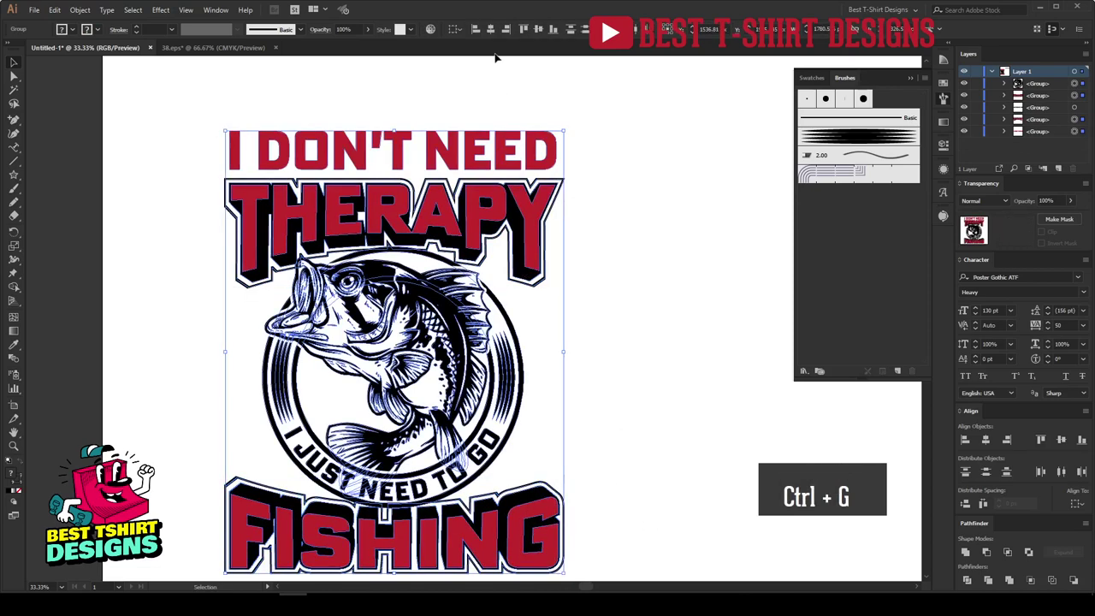
{"action": "left_click", "coordinate": [489, 30]}
{"action": "left_click", "coordinate": [646, 314]}
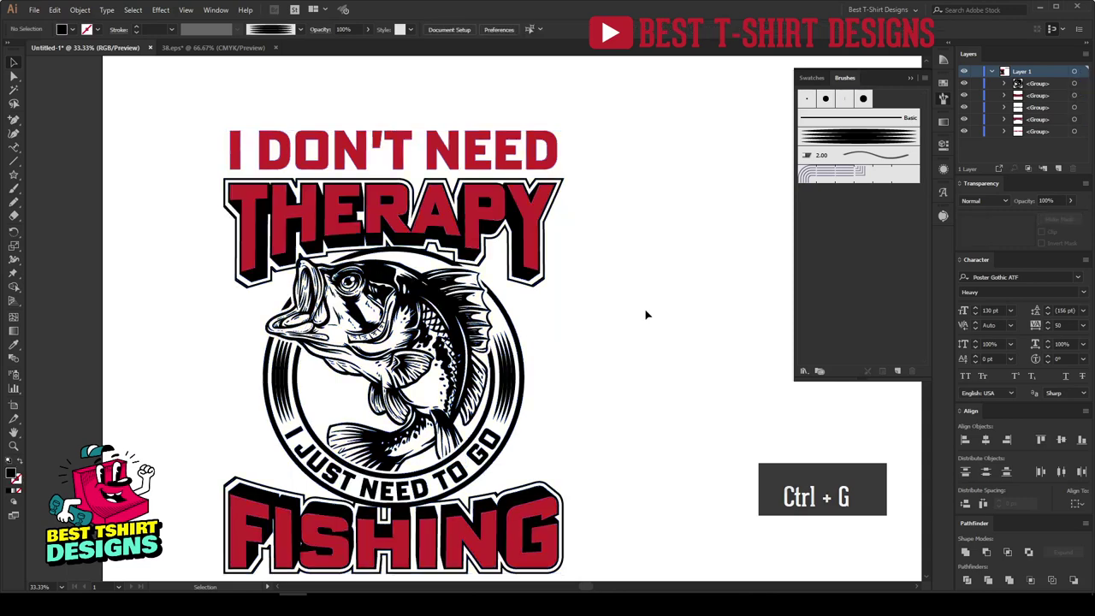
{"action": "scroll", "coordinate": [649, 299], "scroll_direction": "down", "scroll_amount": 2}
{"action": "left_click", "coordinate": [516, 332]}
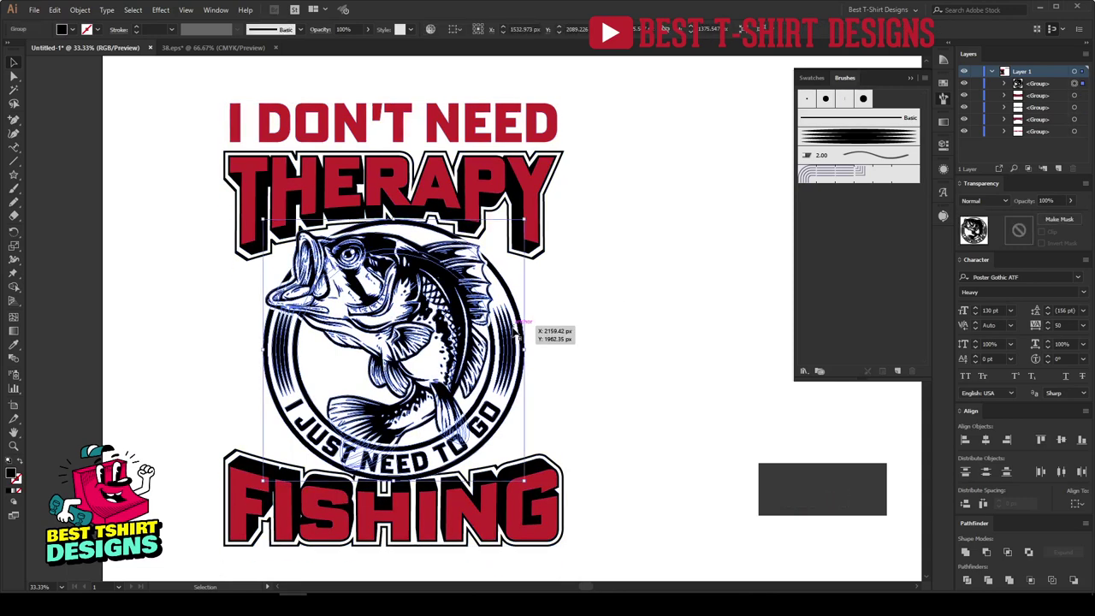
{"action": "key", "text": "ctrl+alt+f"}
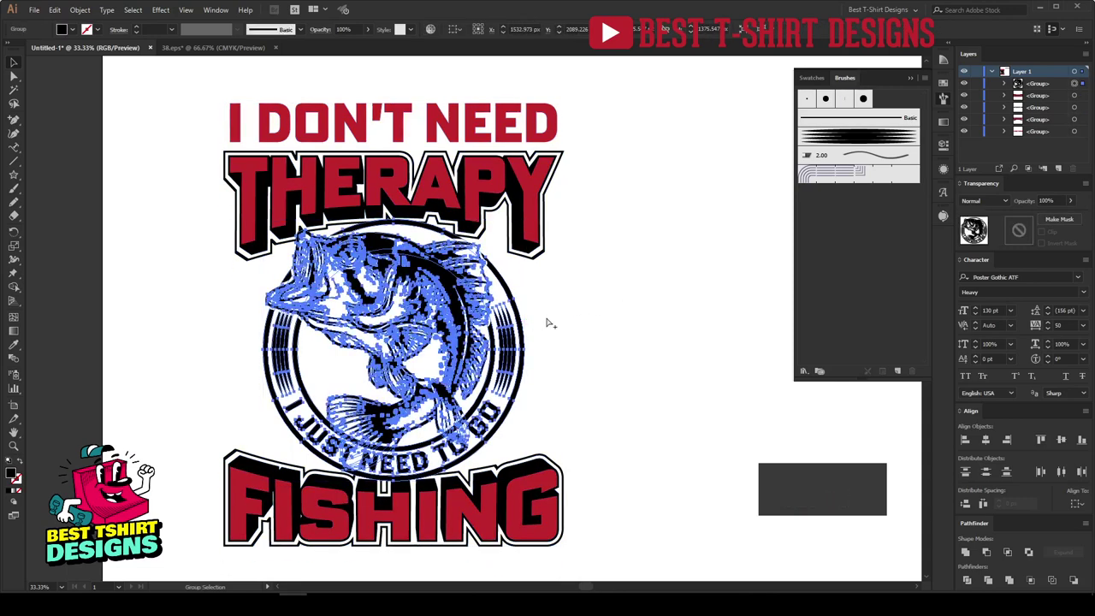
{"action": "left_click", "coordinate": [772, 261]}
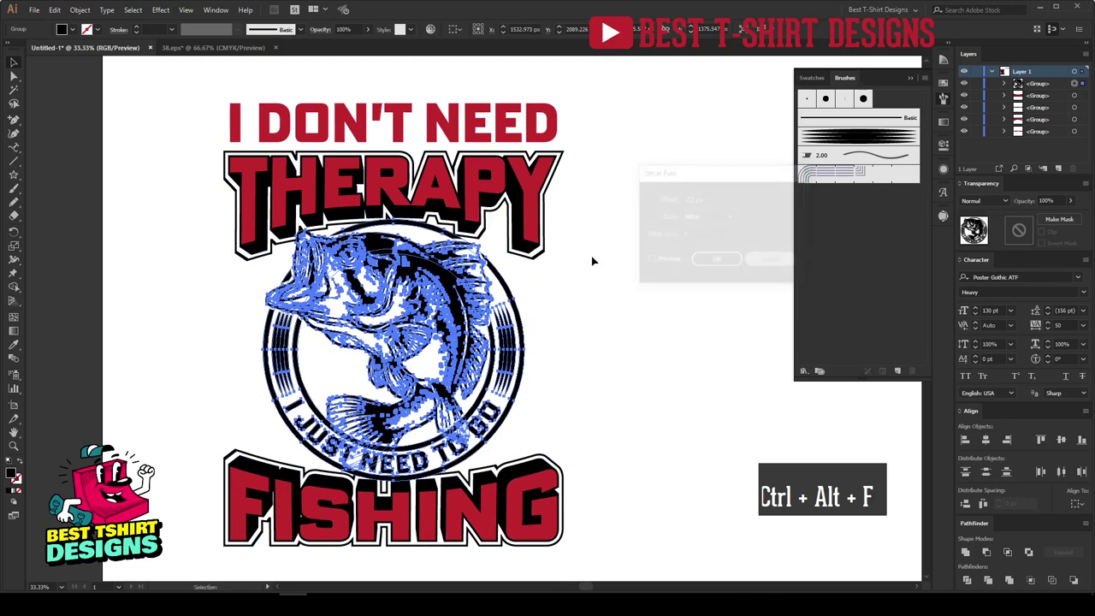
Isolate the badge's outer ring group, offset its path by 20 px, cut the offset ring and leave isolation mode
{"action": "left_click", "coordinate": [407, 228]}
{"action": "double_click", "coordinate": [407, 227]}
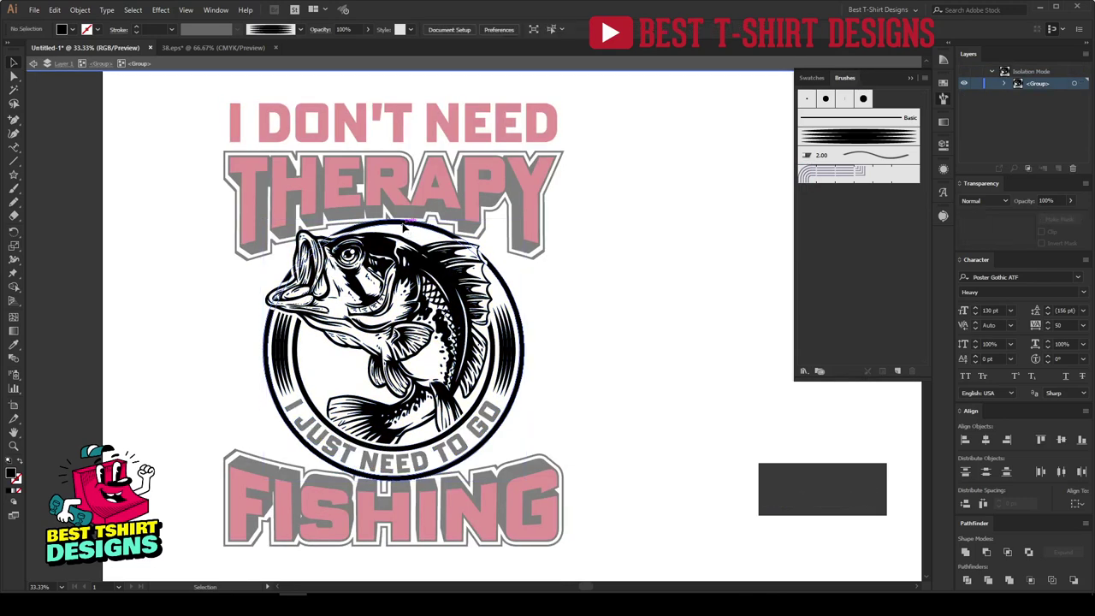
{"action": "left_click", "coordinate": [408, 229]}
{"action": "double_click", "coordinate": [408, 228]}
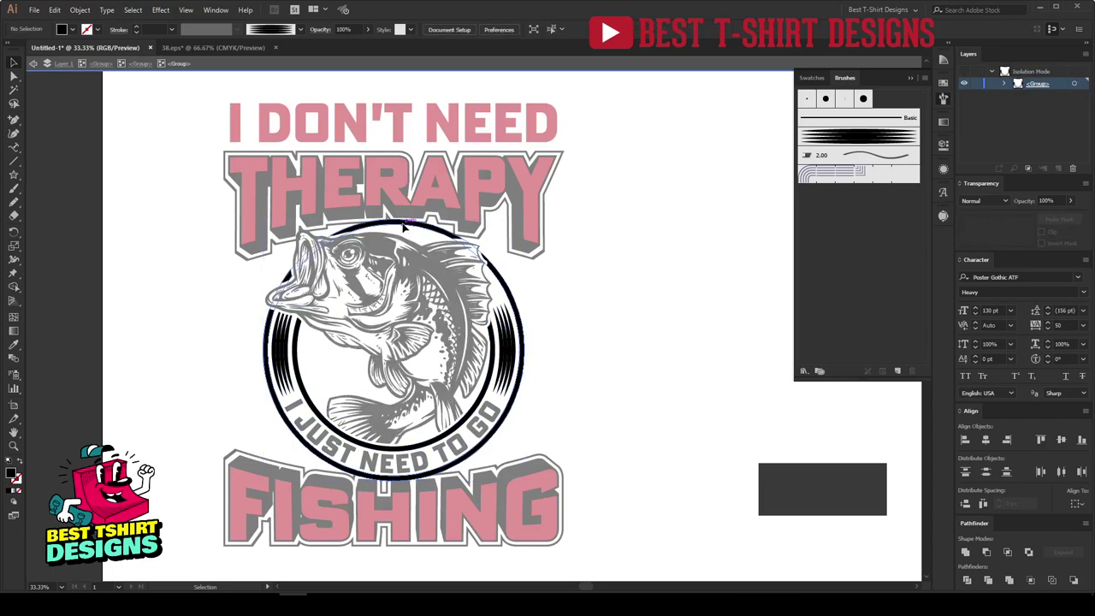
{"action": "key", "text": "ctrl+alt+f"}
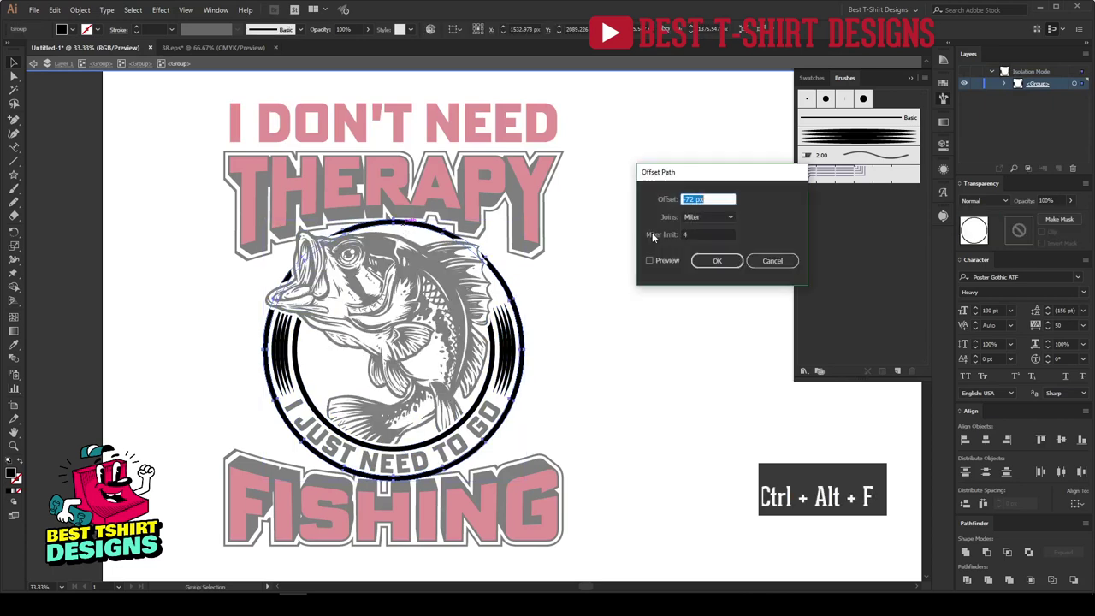
{"action": "left_click", "coordinate": [661, 262]}
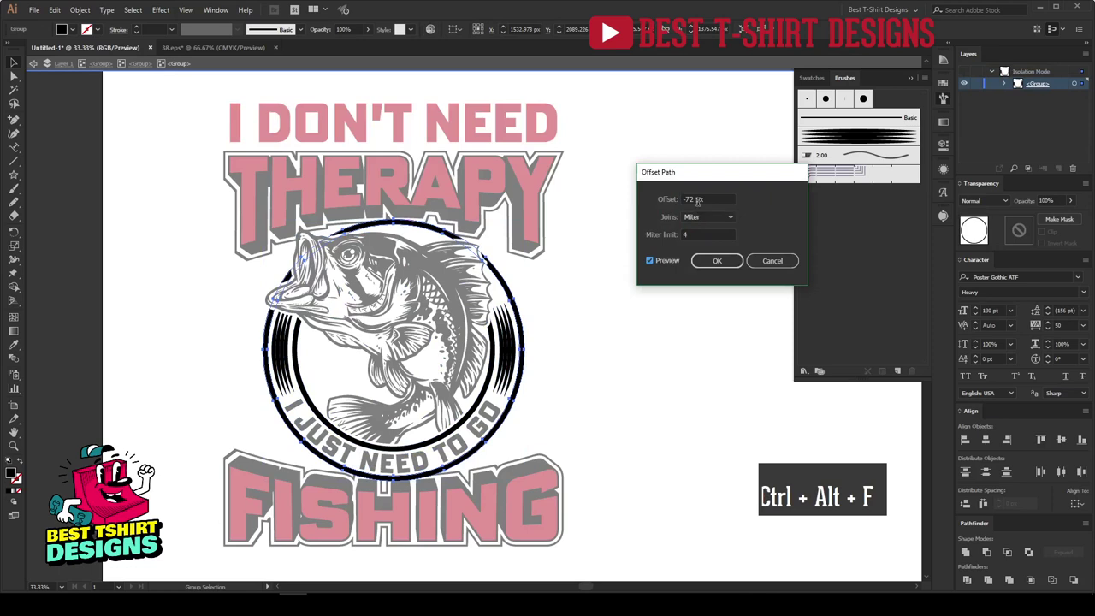
{"action": "scroll", "coordinate": [698, 201], "scroll_direction": "up", "scroll_amount": 4}
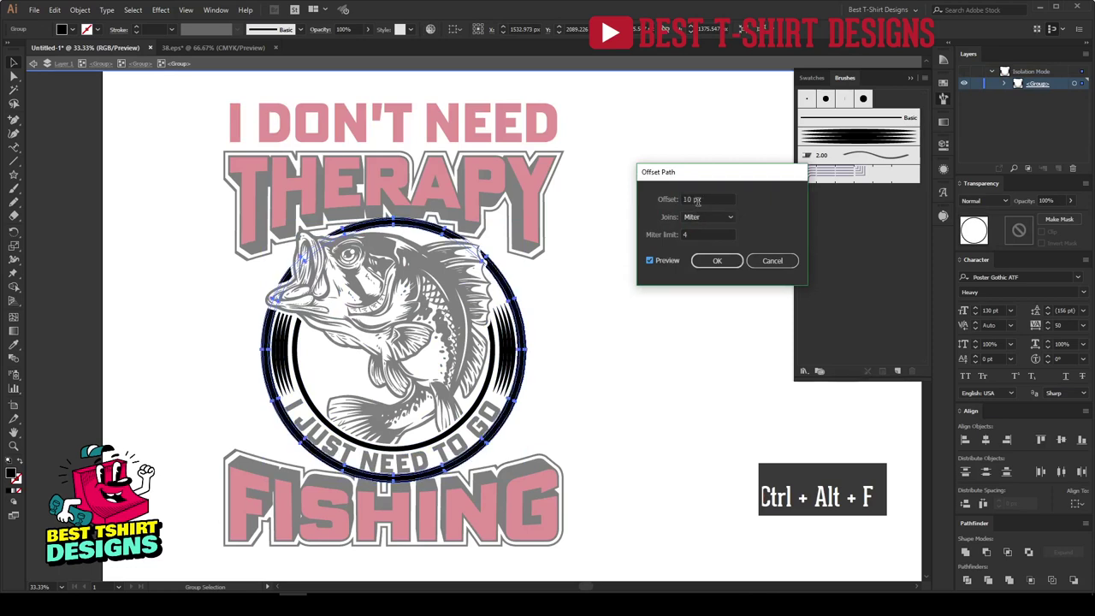
{"action": "scroll", "coordinate": [698, 200], "scroll_direction": "up", "scroll_amount": 1}
{"action": "left_click", "coordinate": [709, 260]}
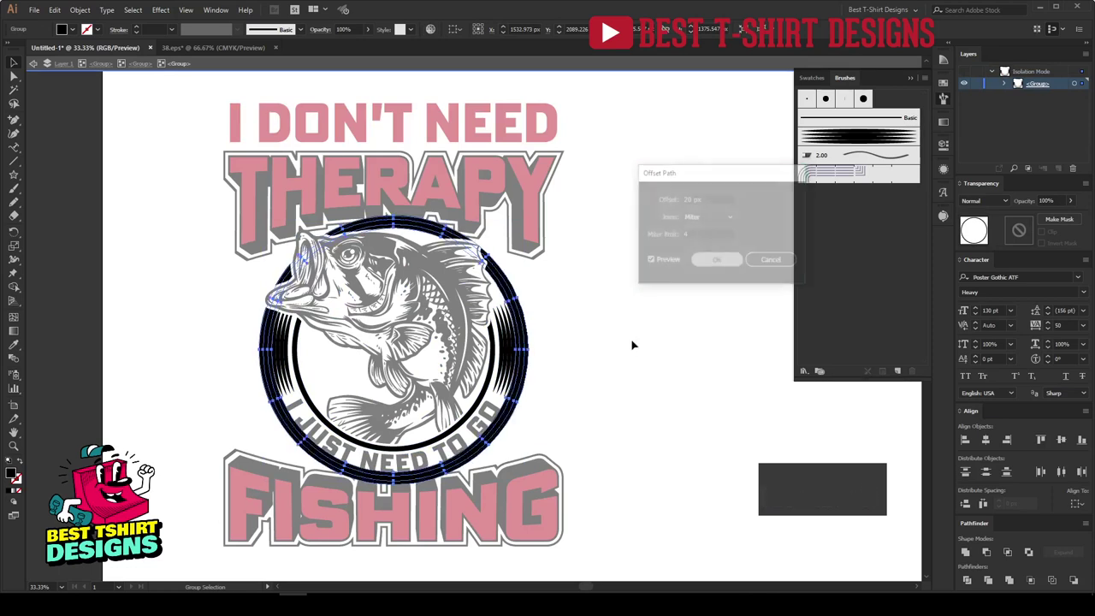
{"action": "key", "text": "ctrl+x"}
{"action": "double_click", "coordinate": [568, 333]}
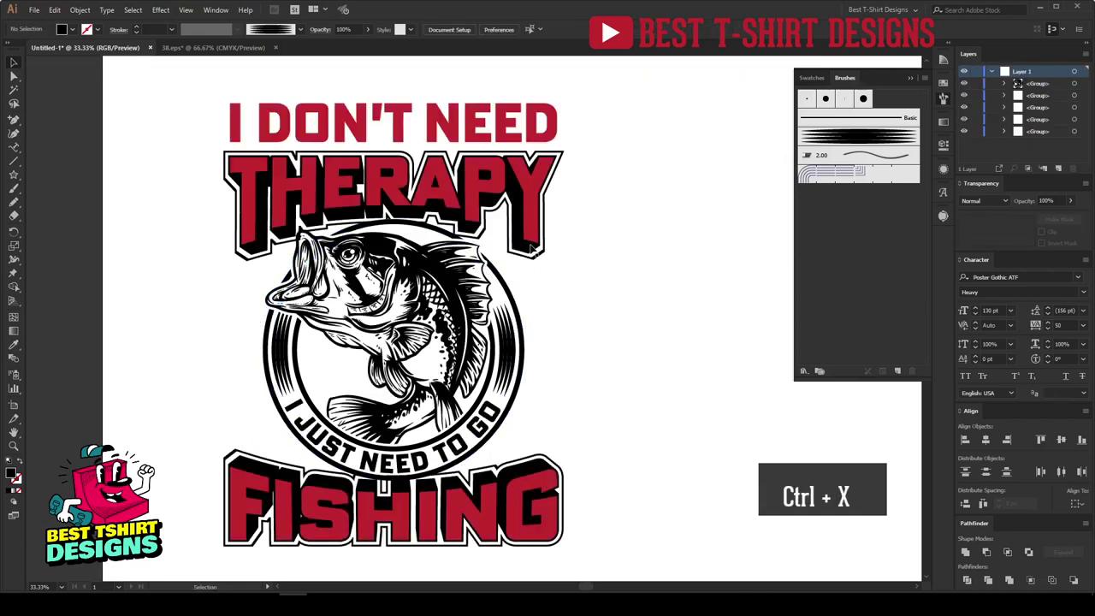
Add an opacity mask without clipping to the THERAPY group, paste the cut ring in place inside it and return to the artwork
{"action": "left_click", "coordinate": [532, 248]}
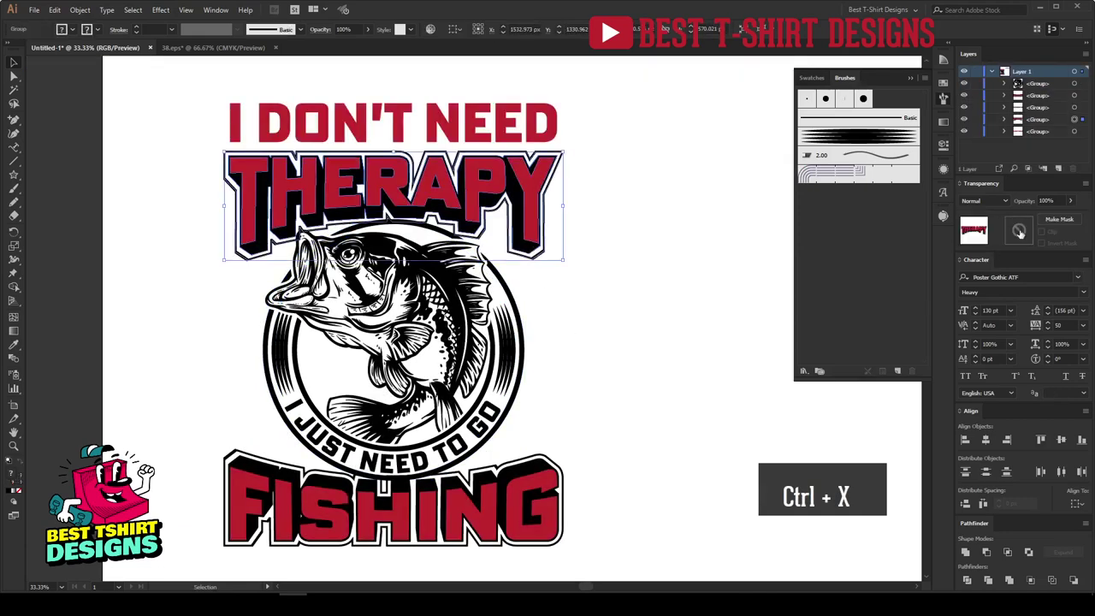
{"action": "double_click", "coordinate": [1019, 233]}
{"action": "left_click", "coordinate": [1041, 232]}
{"action": "key", "text": "ctrl+f"}
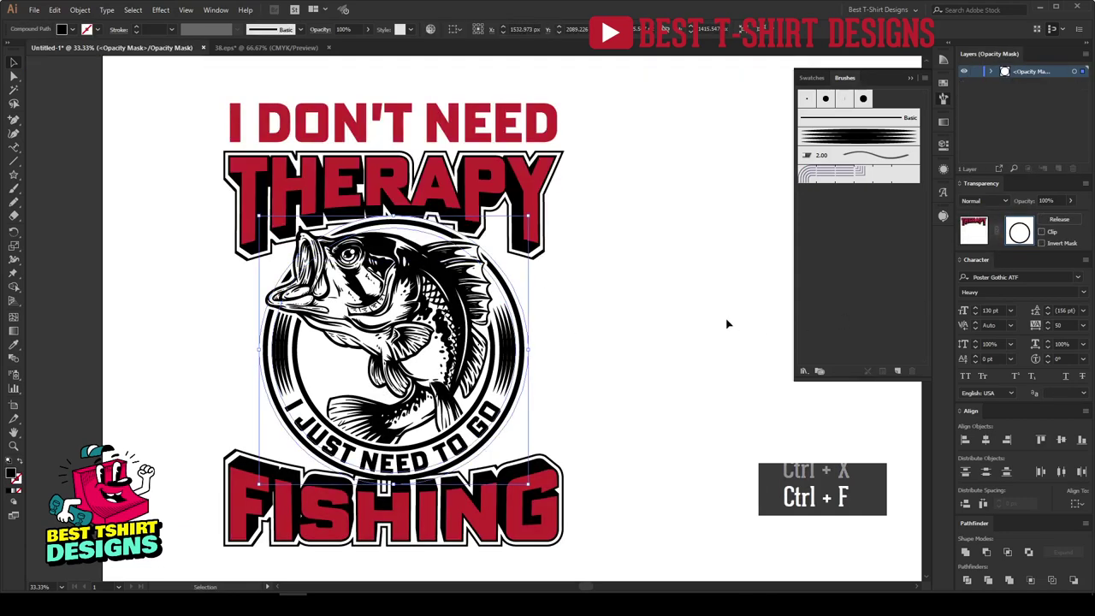
{"action": "left_click", "coordinate": [629, 318]}
{"action": "scroll", "coordinate": [374, 224], "scroll_direction": "up", "scroll_amount": 1}
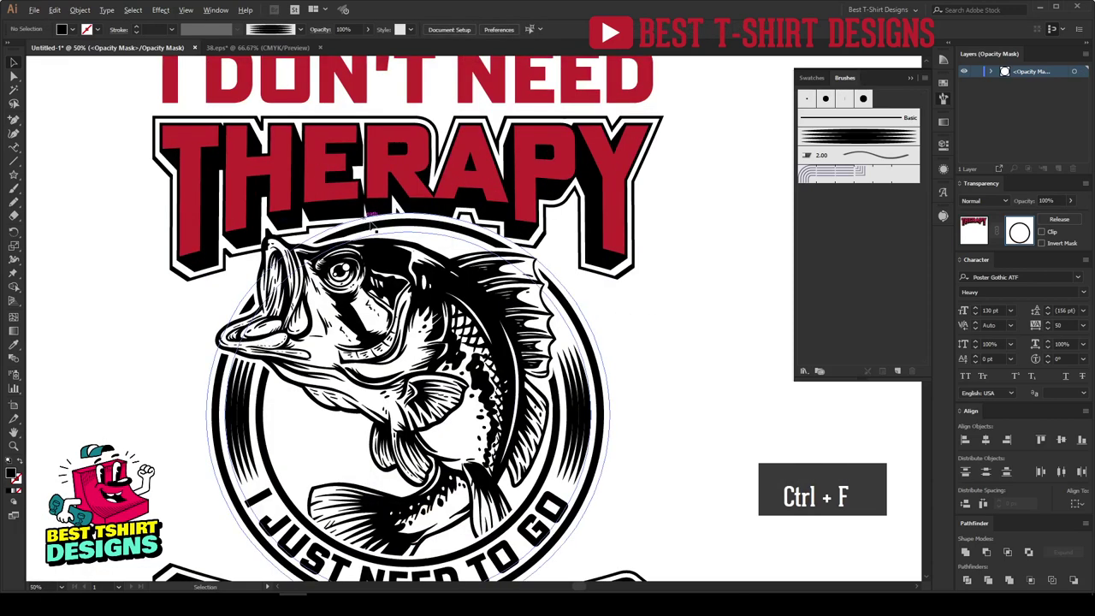
{"action": "scroll", "coordinate": [376, 224], "scroll_direction": "down", "scroll_amount": 1}
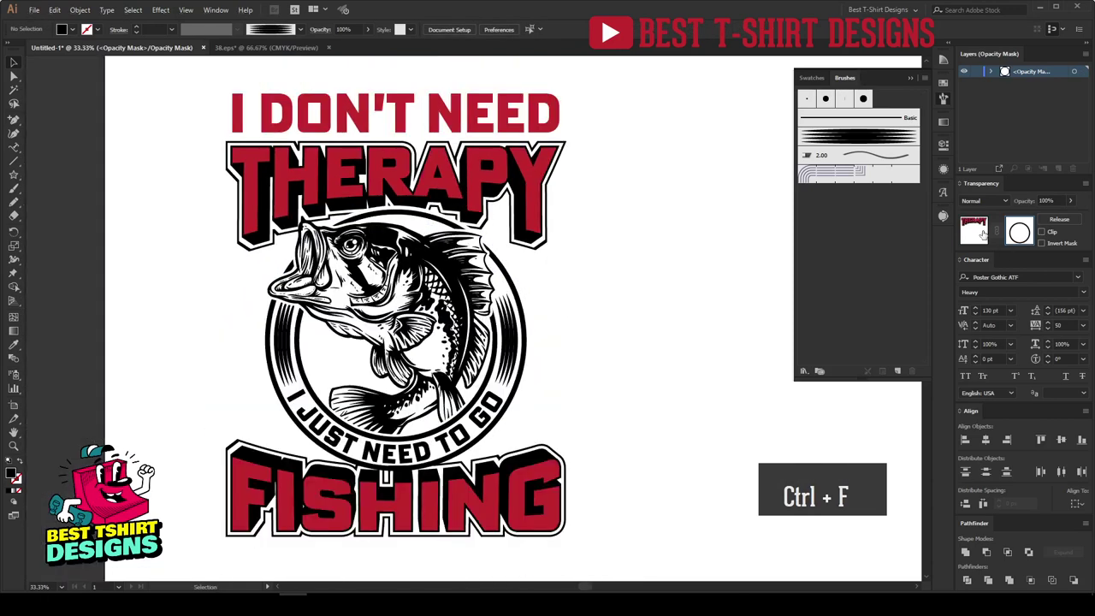
{"action": "left_click", "coordinate": [976, 233]}
Add an opacity mask to the FISHING group, paste the ring in place inside it and return to the artwork
{"action": "left_click", "coordinate": [558, 507]}
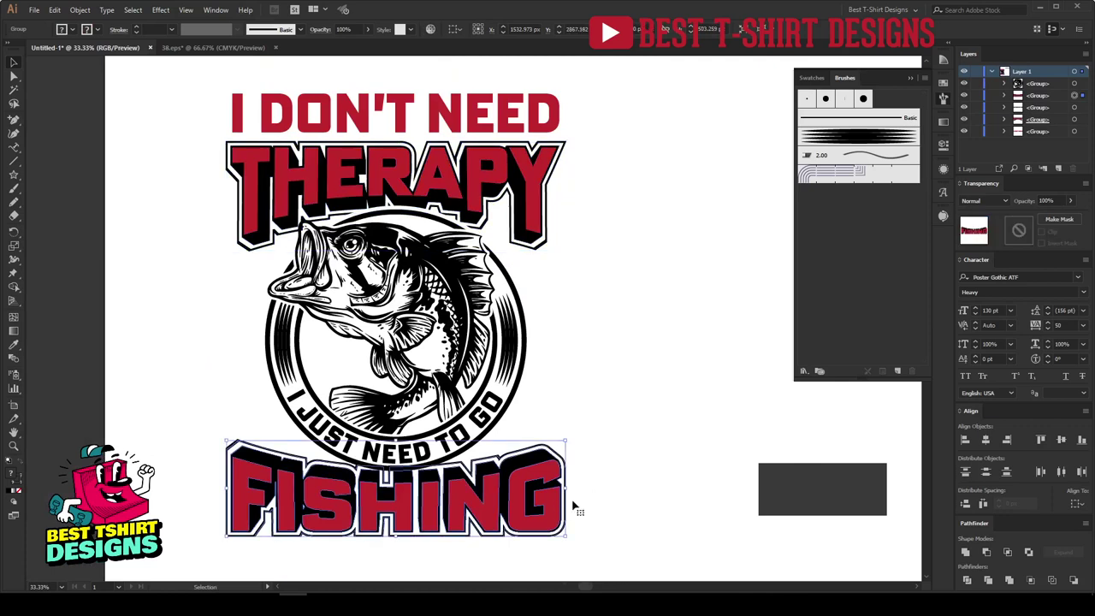
{"action": "left_click", "coordinate": [1018, 232]}
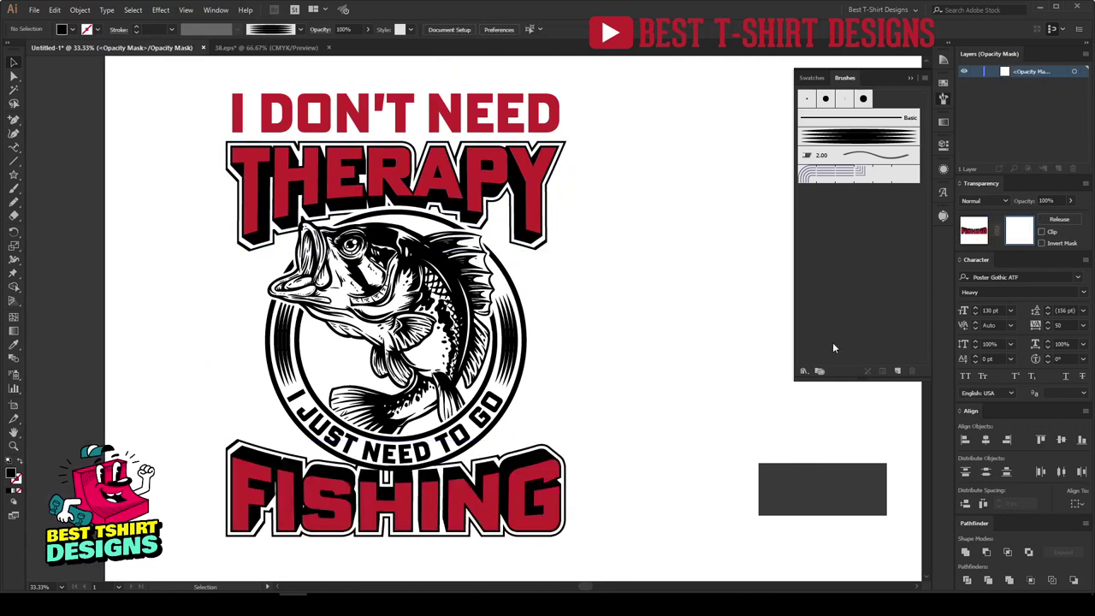
{"action": "key", "text": "ctrl+f"}
{"action": "left_click", "coordinate": [691, 363]}
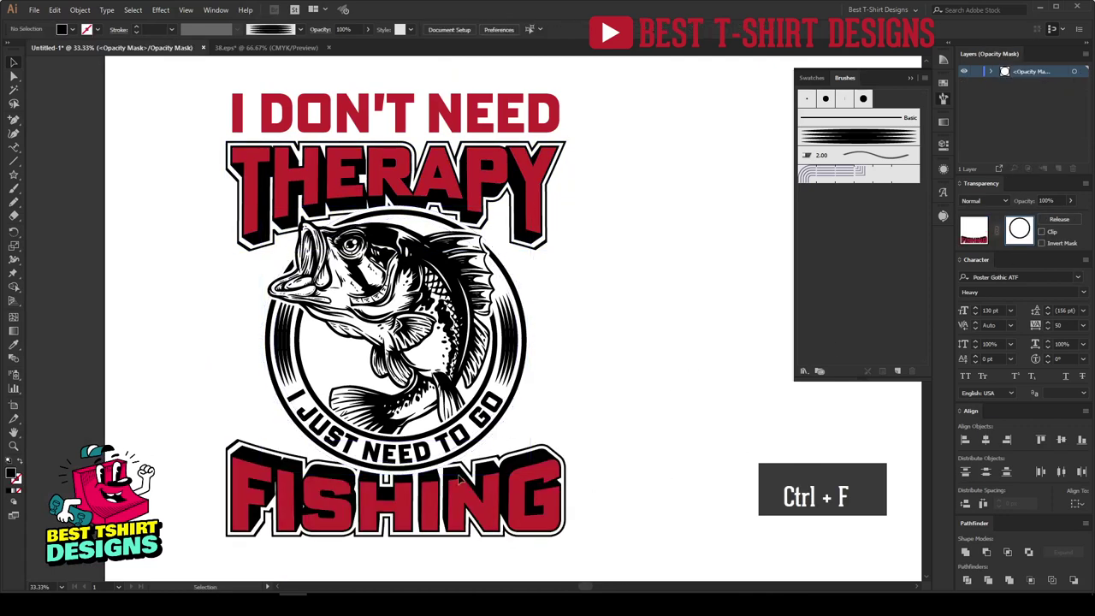
{"action": "left_click", "coordinate": [961, 244]}
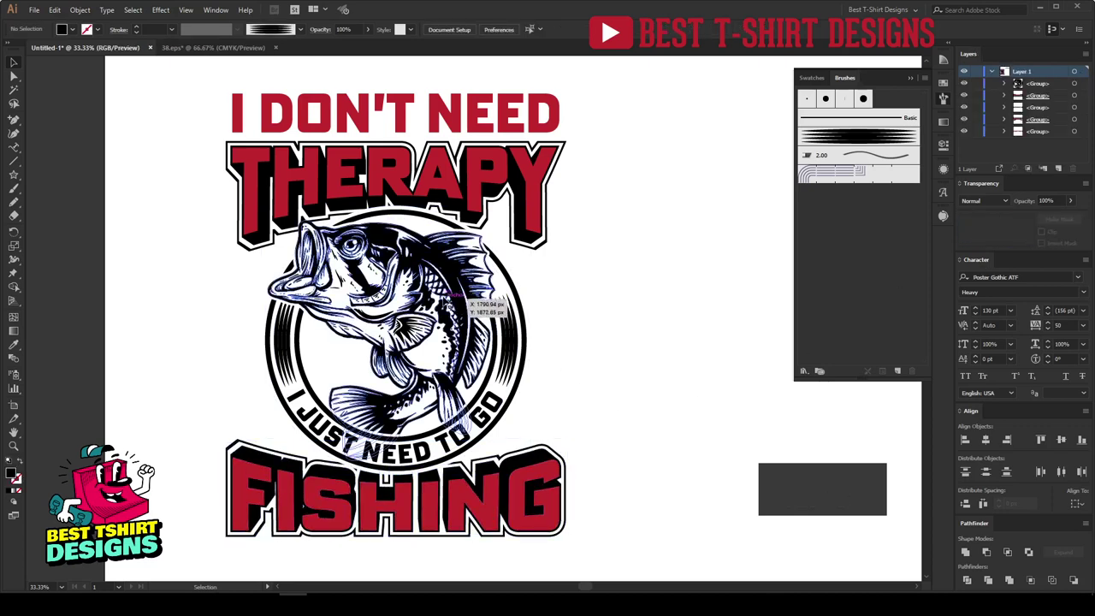
Isolate the nested group inside the badge that holds the fish artwork and the rings
{"action": "double_click", "coordinate": [407, 320]}
{"action": "scroll", "coordinate": [415, 299], "scroll_direction": "up", "scroll_amount": 1}
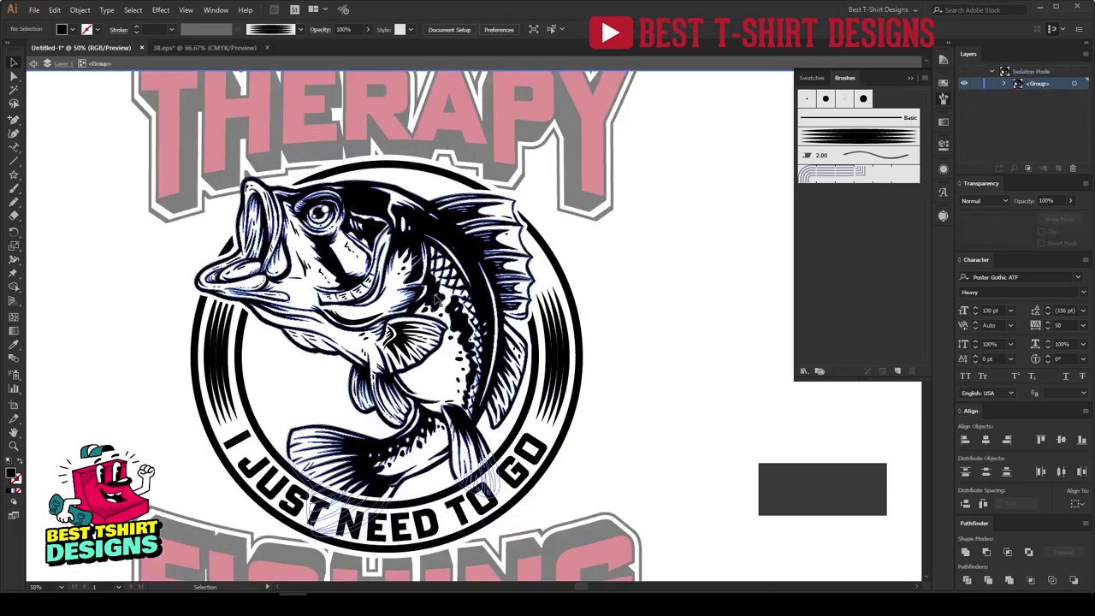
{"action": "left_click", "coordinate": [438, 295]}
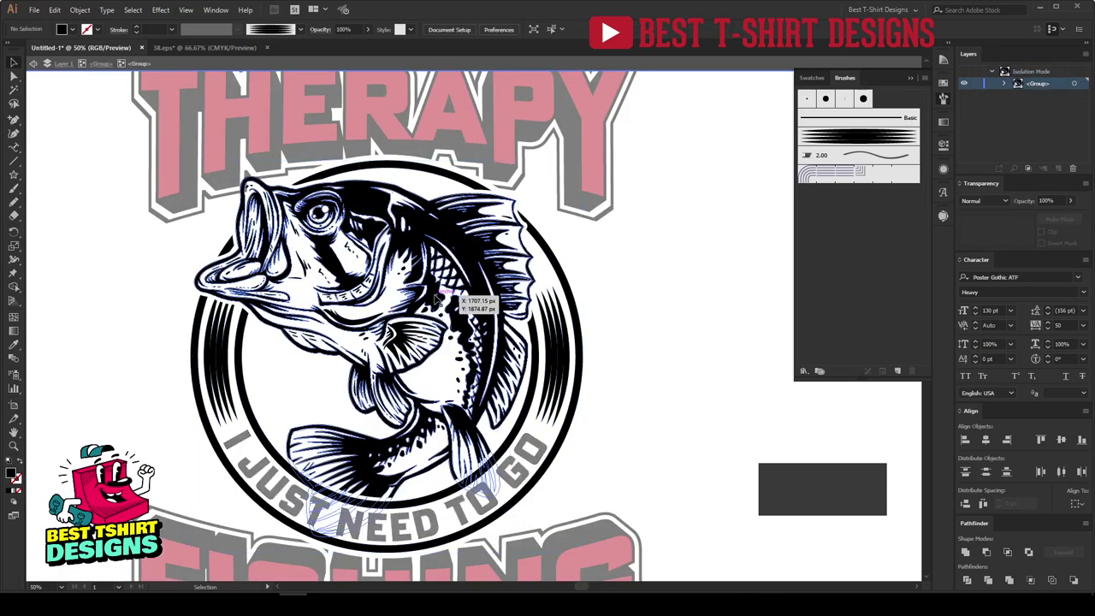
{"action": "key", "text": "ctrl+shift+m"}
{"action": "scroll", "coordinate": [643, 325], "scroll_direction": "up", "scroll_amount": 1}
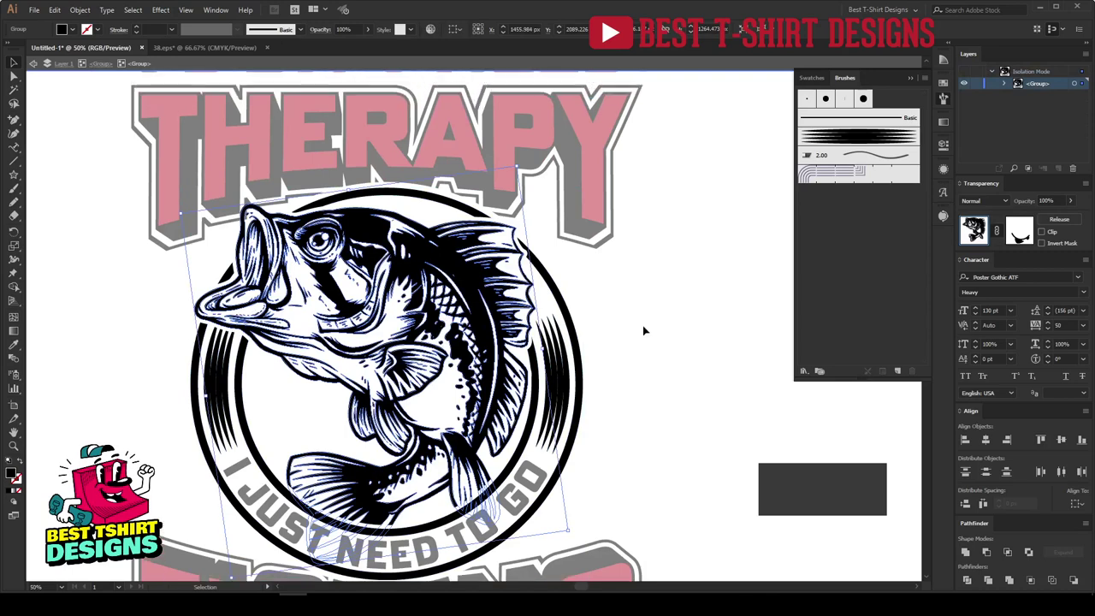
{"action": "left_click", "coordinate": [642, 325]}
Draw a rectangle of about 1415 by 1337 px over the fish, fill it with the lettering's red and send it to the back
{"action": "left_click", "coordinate": [14, 175]}
{"action": "left_click_drag", "start_coordinate": [14, 175], "coordinate": [81, 176]}
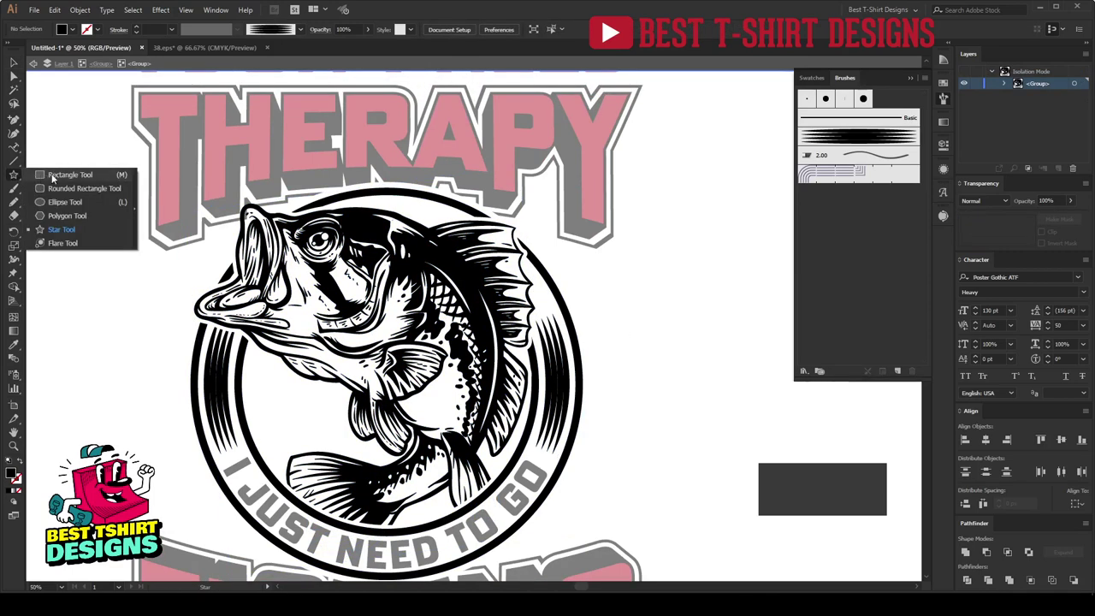
{"action": "left_click_drag", "start_coordinate": [186, 189], "coordinate": [588, 568]}
{"action": "key", "text": "i"}
{"action": "left_click", "coordinate": [594, 160]}
{"action": "key", "text": "v"}
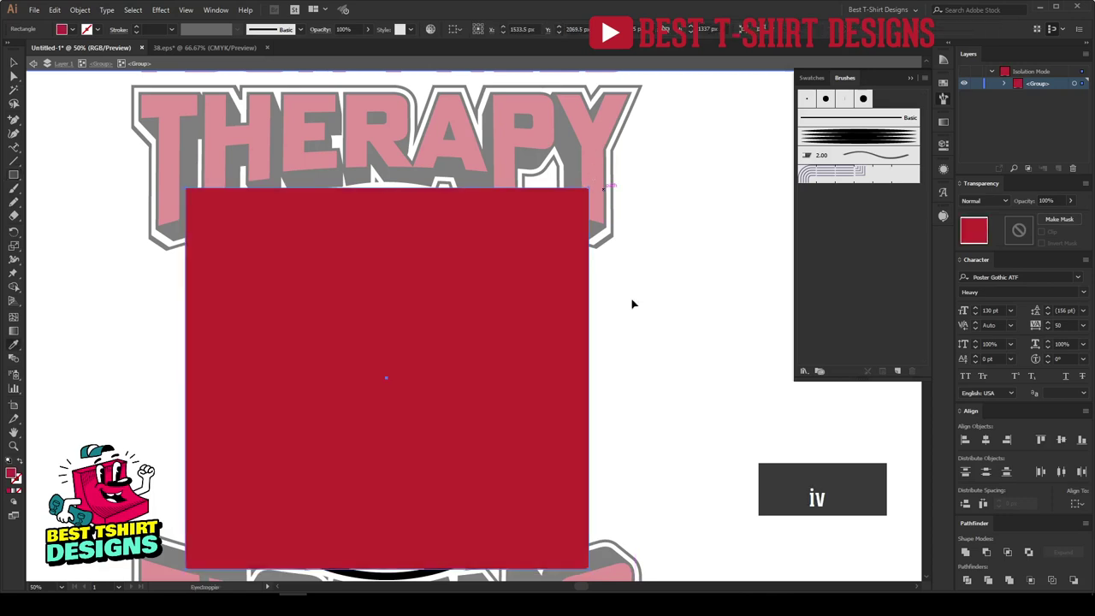
{"action": "key", "text": "ctrl+shift+bracketleft"}
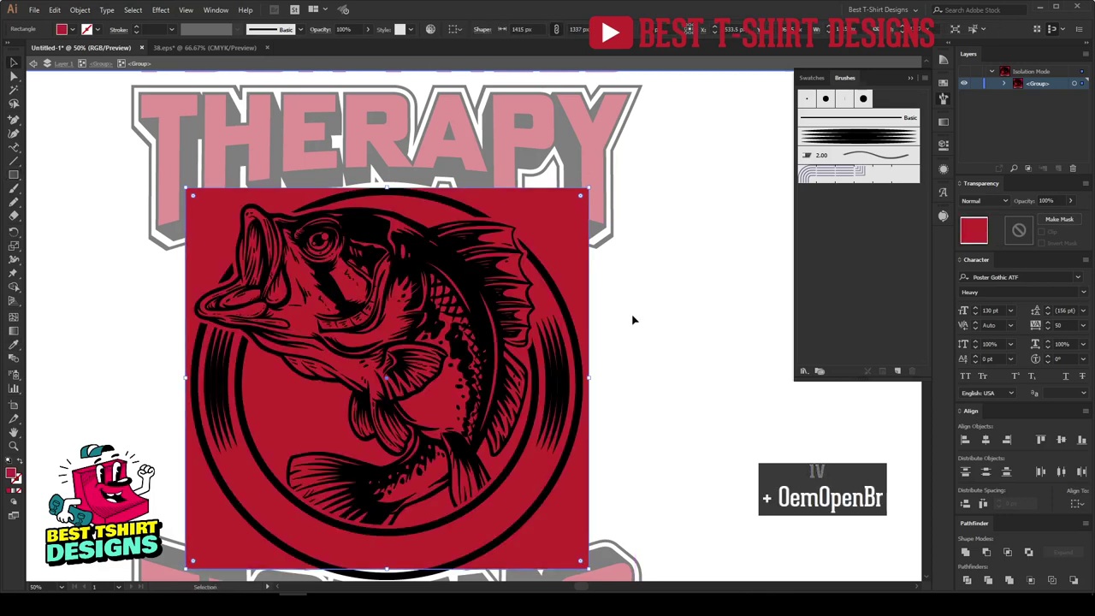
Trim the red rectangle to the fish's silhouette with the Shape Builder, using the fish artwork and the rectangle together
{"action": "key", "text": "v"}
{"action": "left_click", "coordinate": [492, 299]}
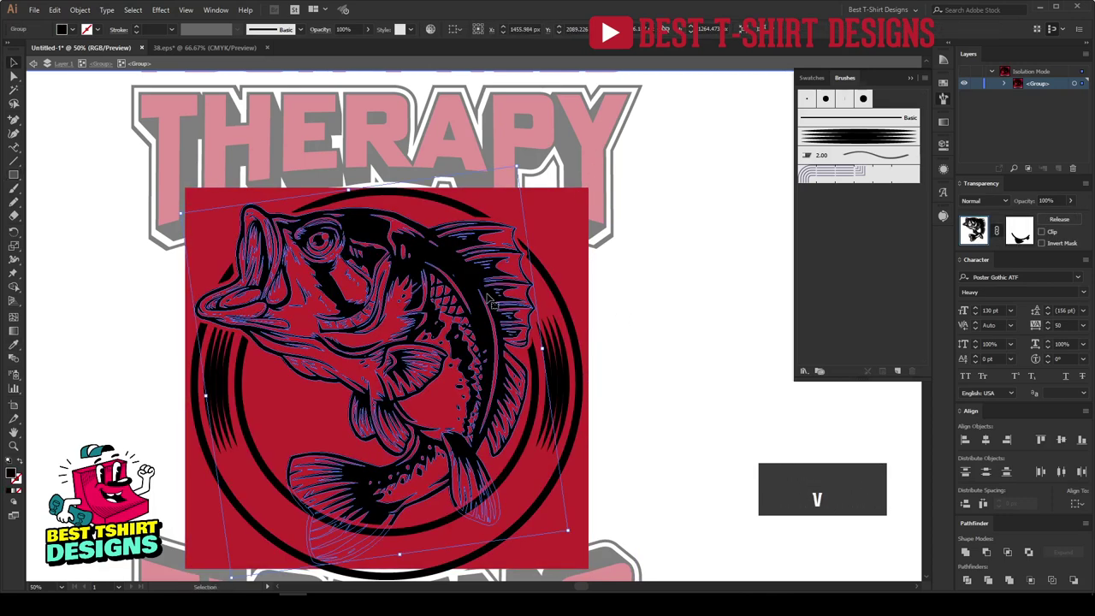
{"action": "left_click", "coordinate": [580, 272], "text": "shift"}
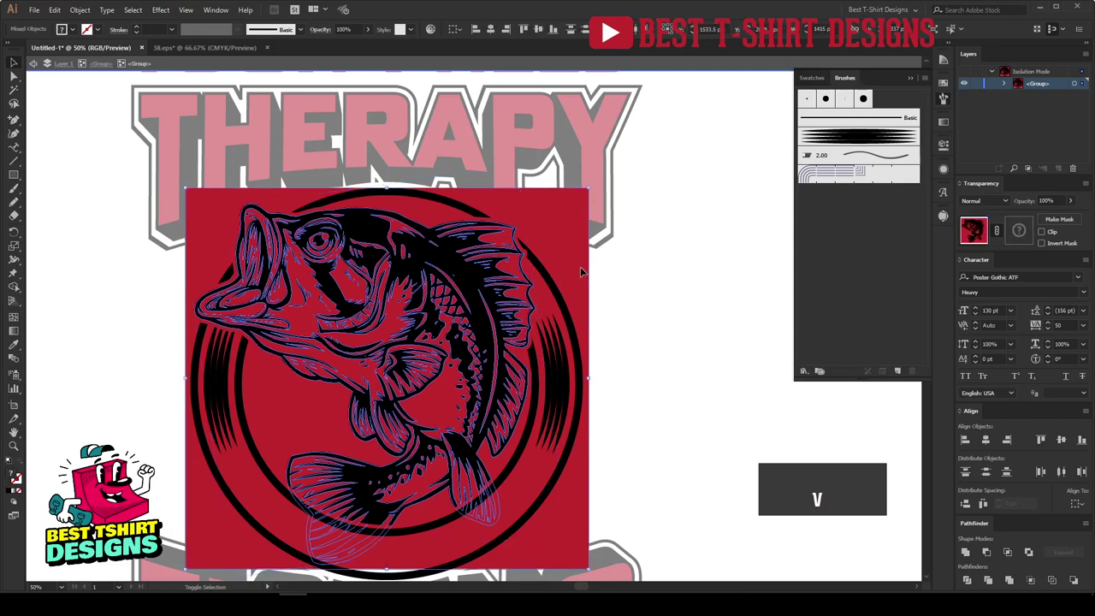
{"action": "key", "text": "shift+m"}
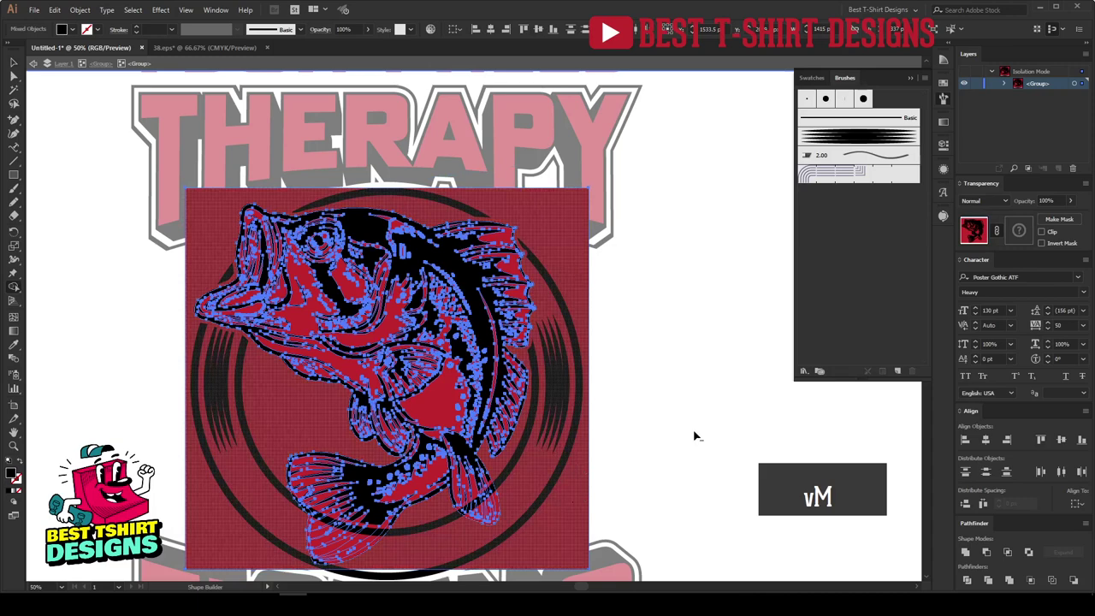
{"action": "key", "text": "ctrl+7"}
{"action": "key", "text": "v"}
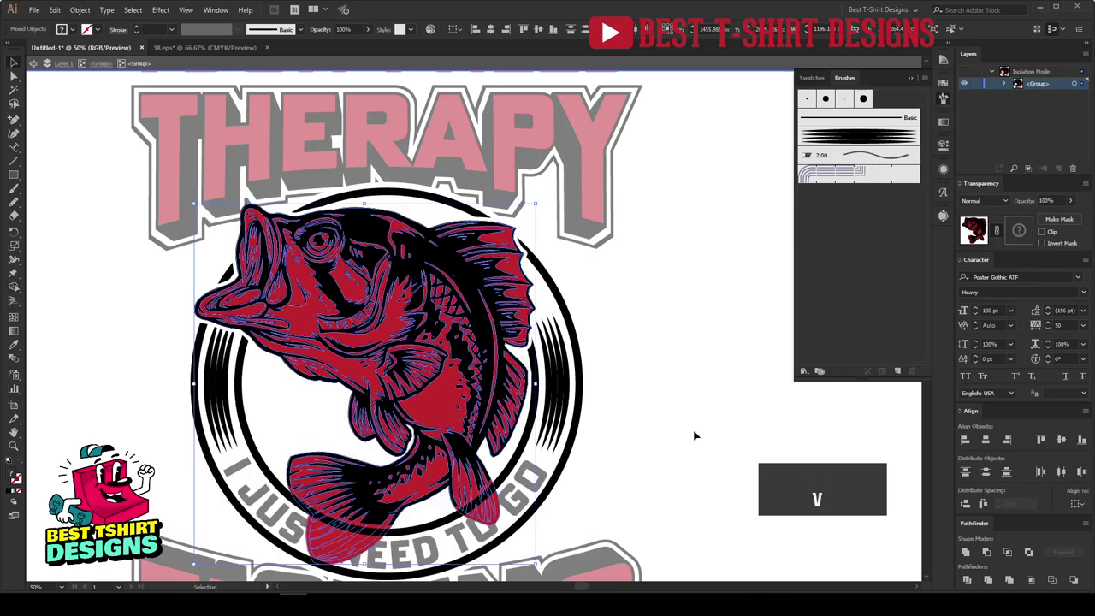
{"action": "left_click", "coordinate": [685, 434]}
Cut the red fish silhouette out of the badge's nested group
{"action": "scroll", "coordinate": [667, 427], "scroll_direction": "down", "scroll_amount": 2}
{"action": "scroll", "coordinate": [441, 502], "scroll_direction": "up", "scroll_amount": 1}
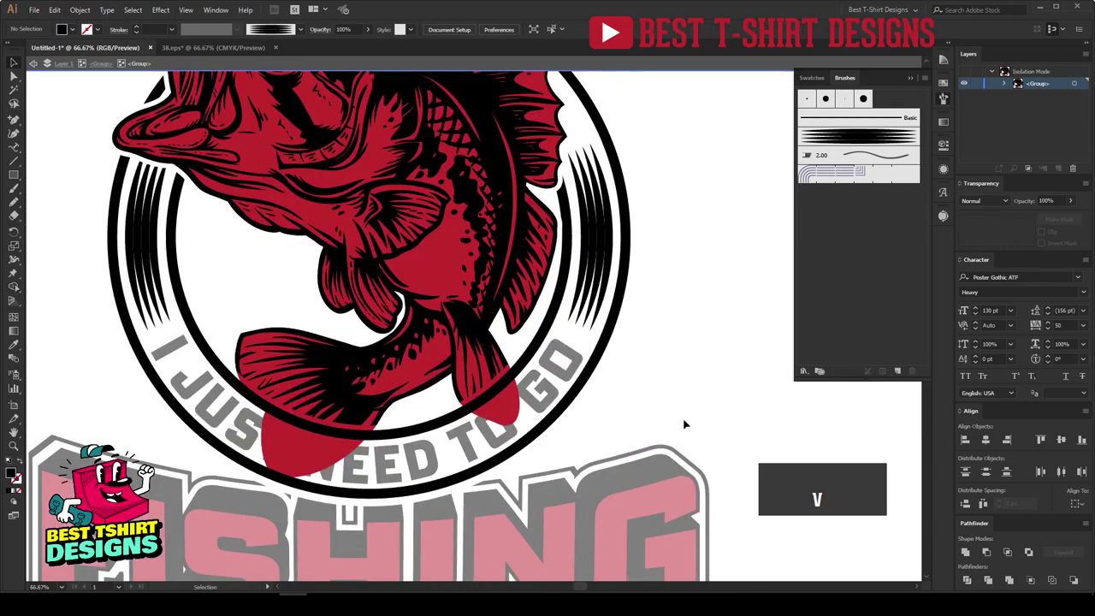
{"action": "scroll", "coordinate": [702, 411], "scroll_direction": "up", "scroll_amount": 1}
{"action": "scroll", "coordinate": [702, 411], "scroll_direction": "down", "scroll_amount": 1}
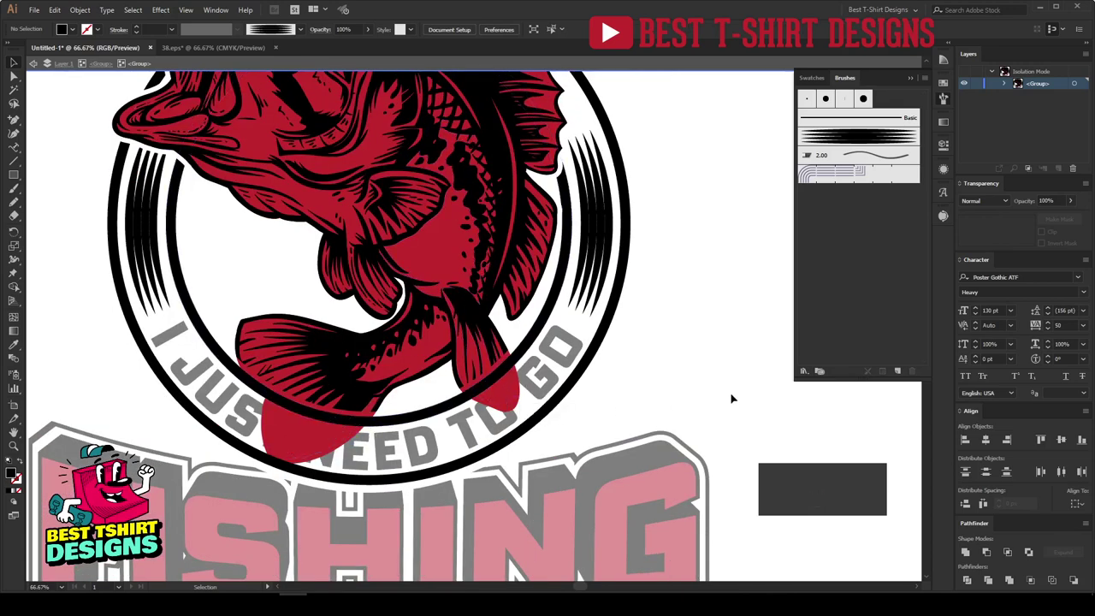
{"action": "left_click", "coordinate": [512, 202]}
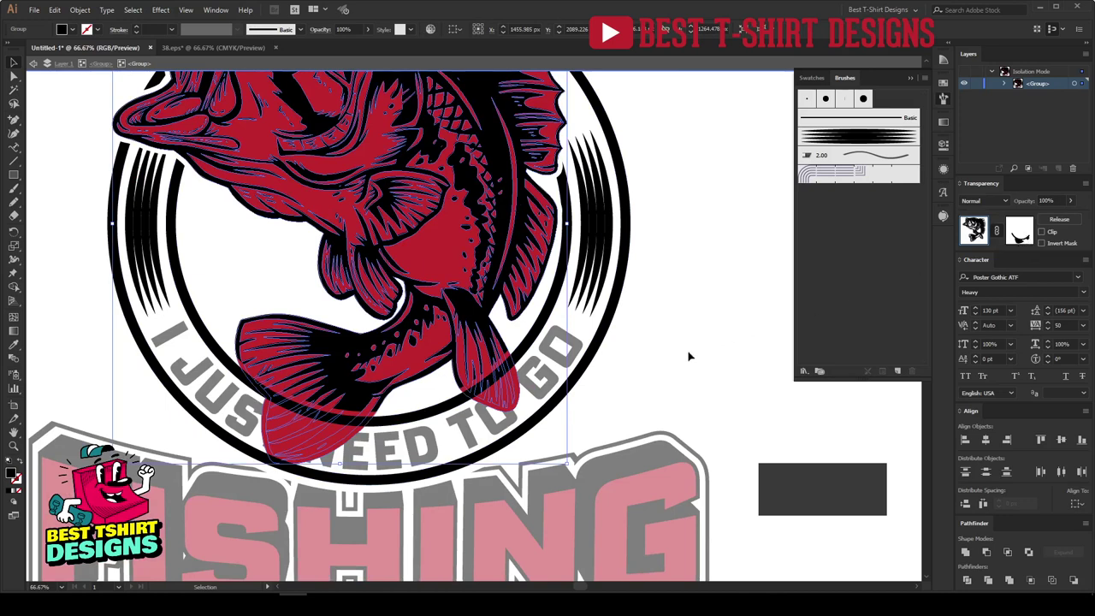
{"action": "left_click", "coordinate": [427, 244]}
{"action": "key", "text": "ctrl+x"}
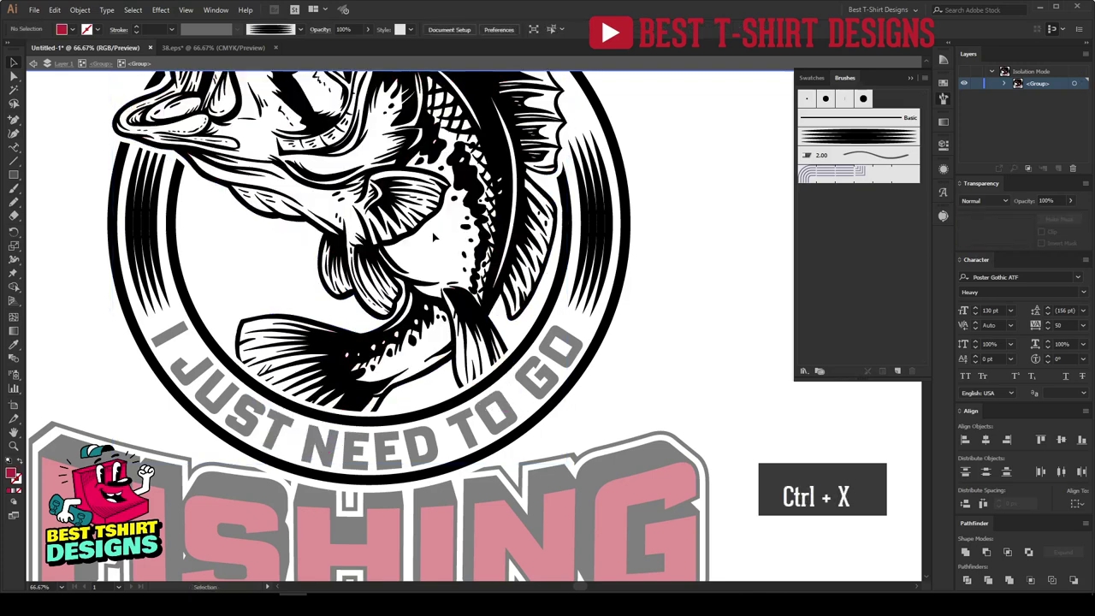
Isolate the masked fish artwork, paste the red silhouette in place behind its linework and return to the full artwork
{"action": "key", "text": "v"}
{"action": "left_click", "coordinate": [434, 219]}
{"action": "double_click", "coordinate": [434, 220]}
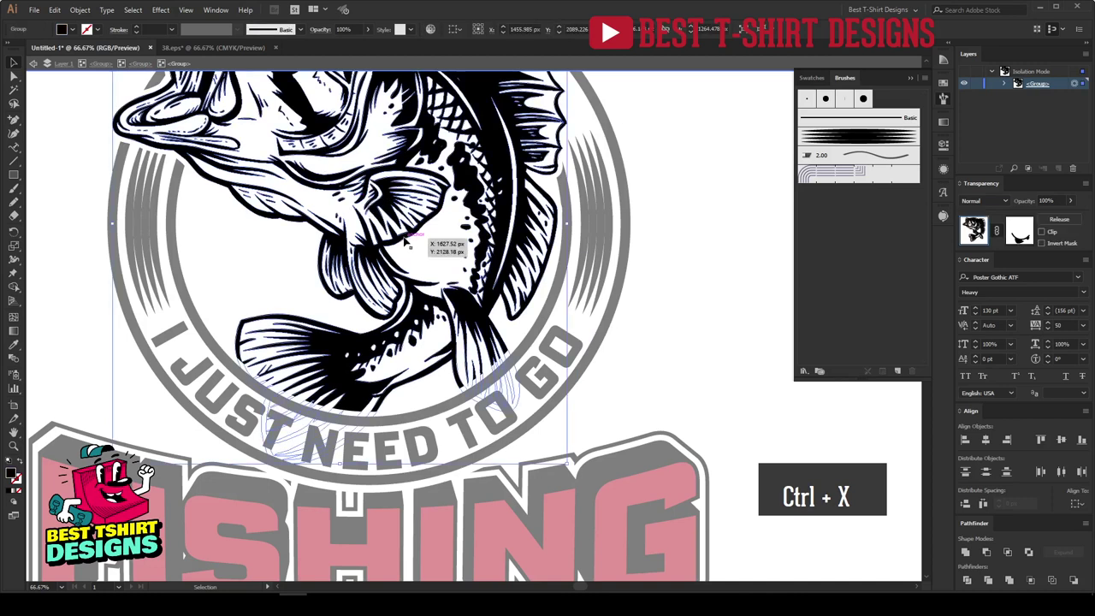
{"action": "double_click", "coordinate": [346, 199]}
{"action": "key", "text": "ctrl+f"}
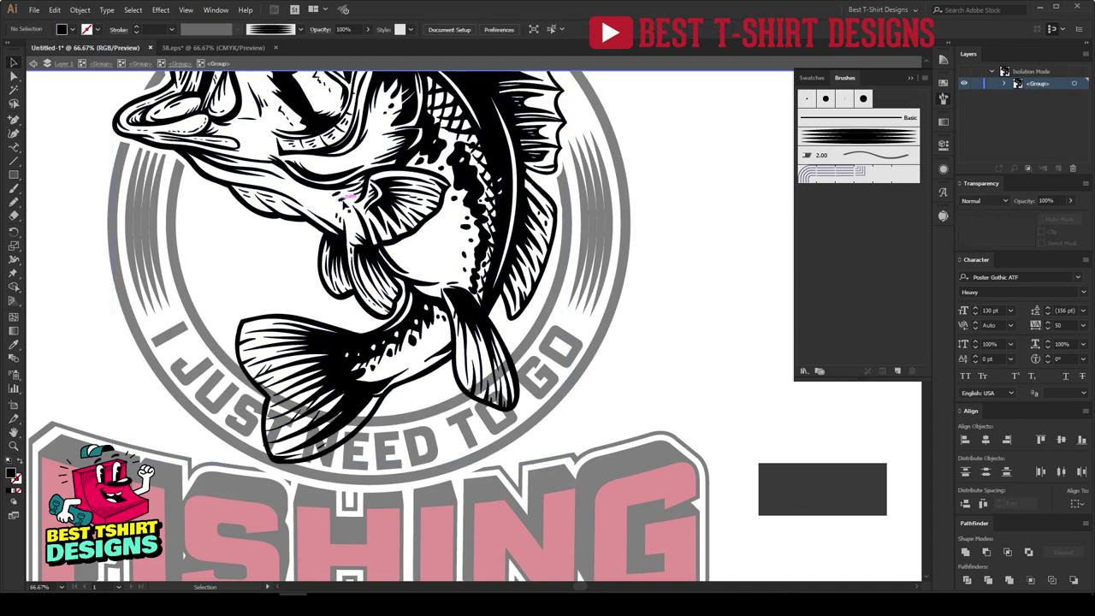
{"action": "left_click", "coordinate": [419, 255]}
{"action": "key", "text": "ctrl+shift+a"}
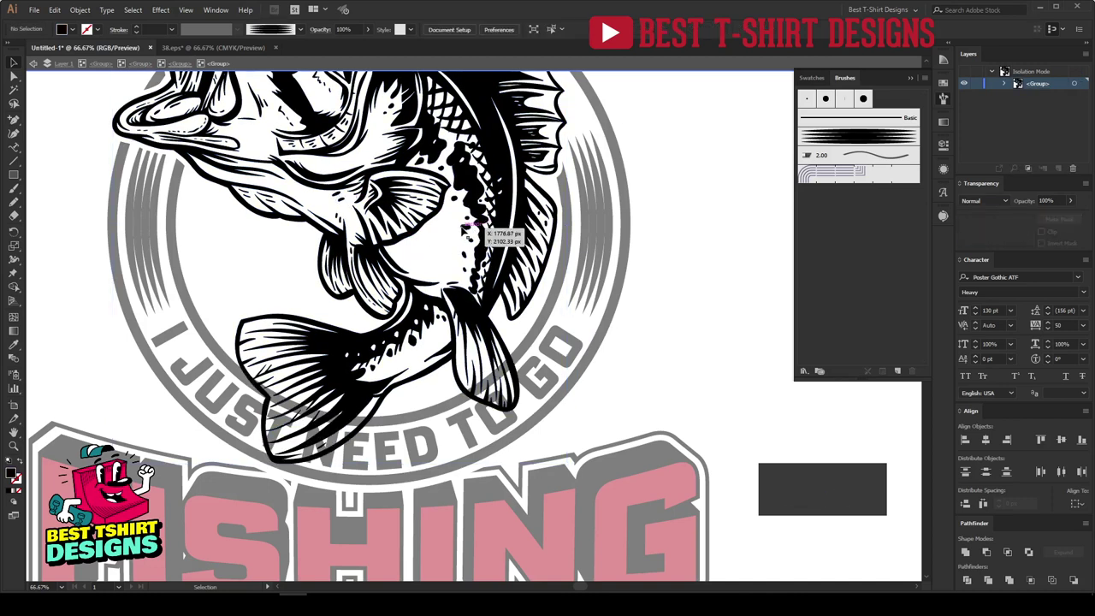
{"action": "key", "text": "ctrl+minus"}
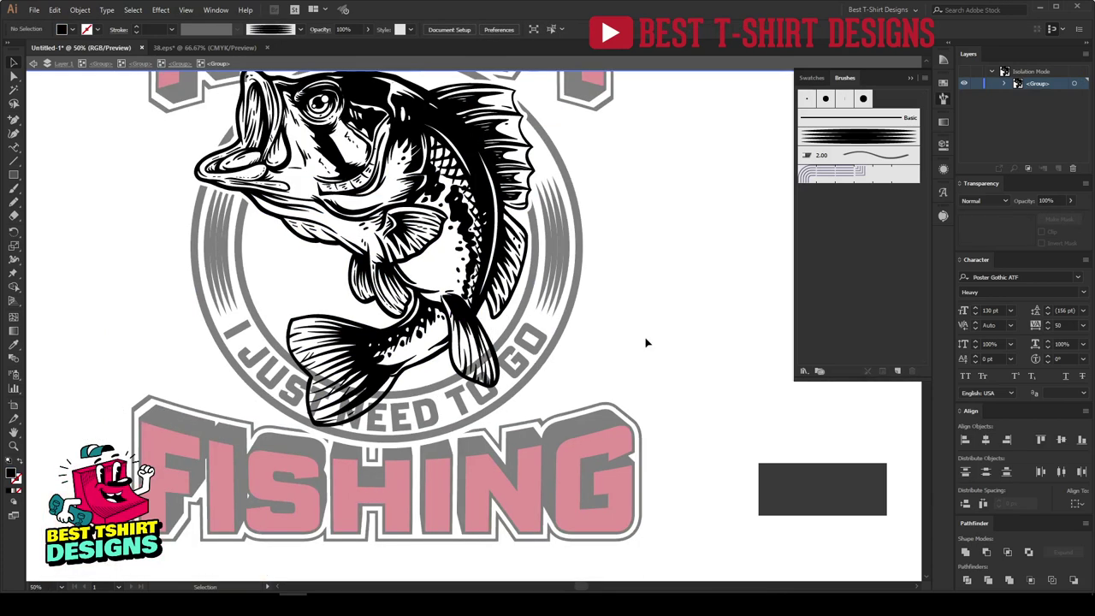
{"action": "key", "text": "ctrl+b"}
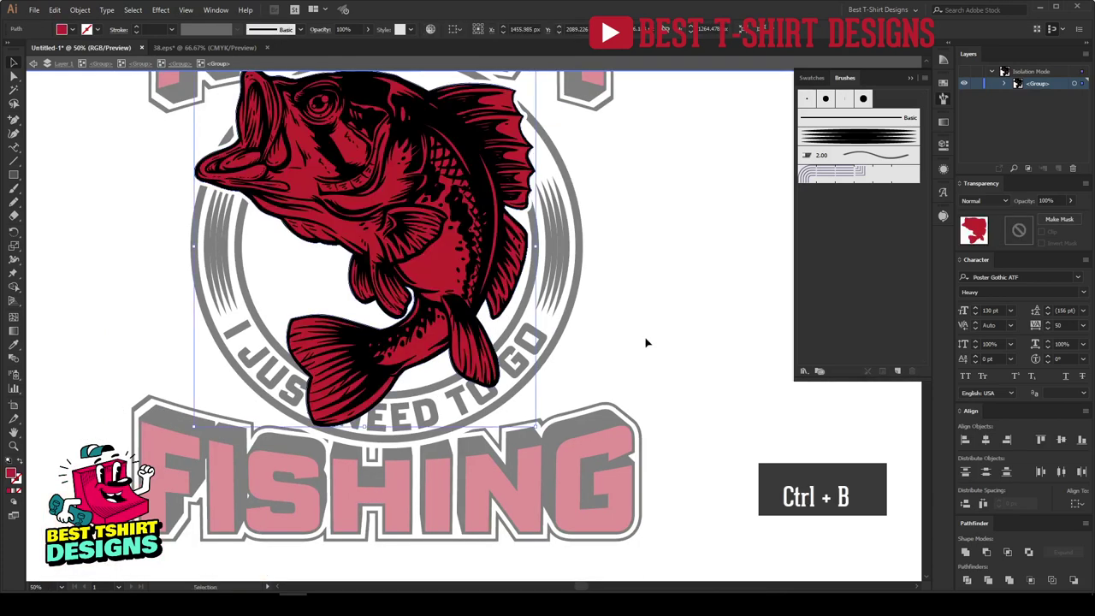
{"action": "scroll", "coordinate": [646, 343], "scroll_direction": "up", "scroll_amount": 2}
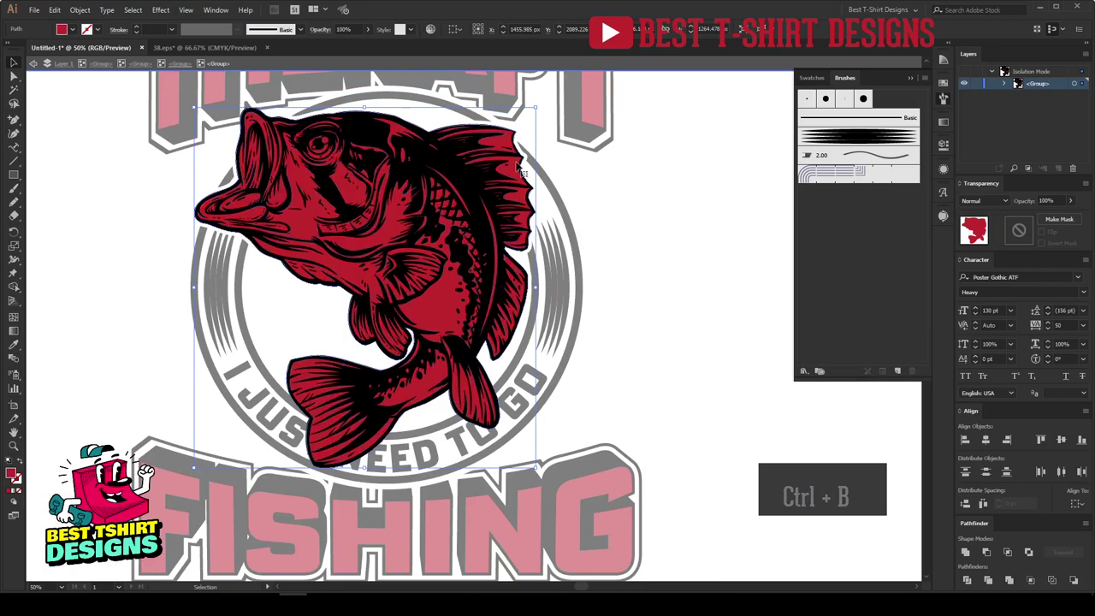
{"action": "double_click", "coordinate": [678, 304]}
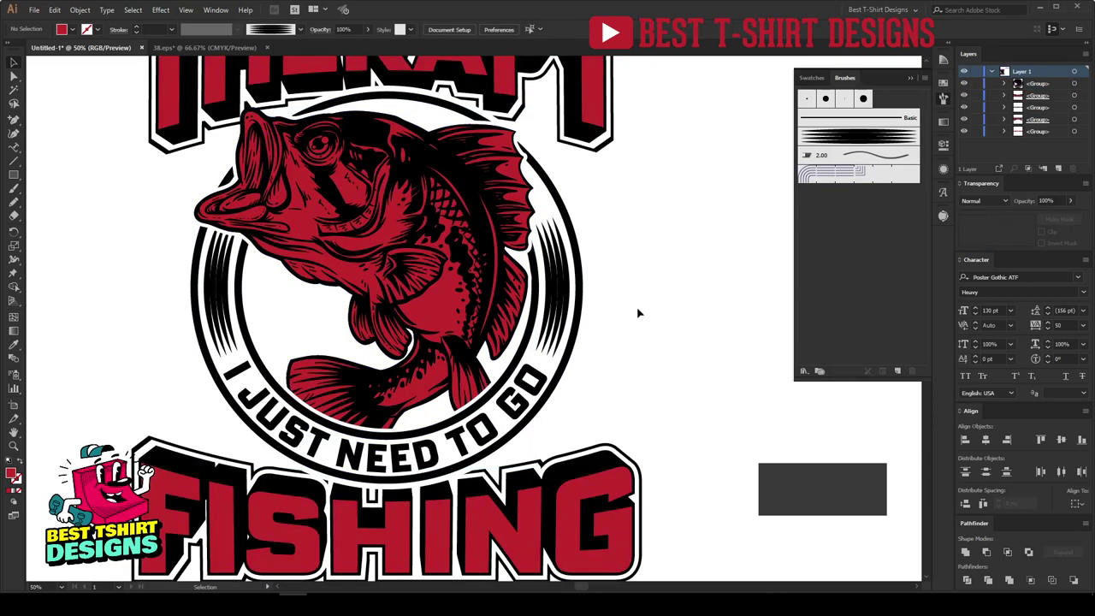
Isolate the FISHING group and expand its contents, including the outer outline's stroke
{"action": "key", "text": "ctrl+minus"}
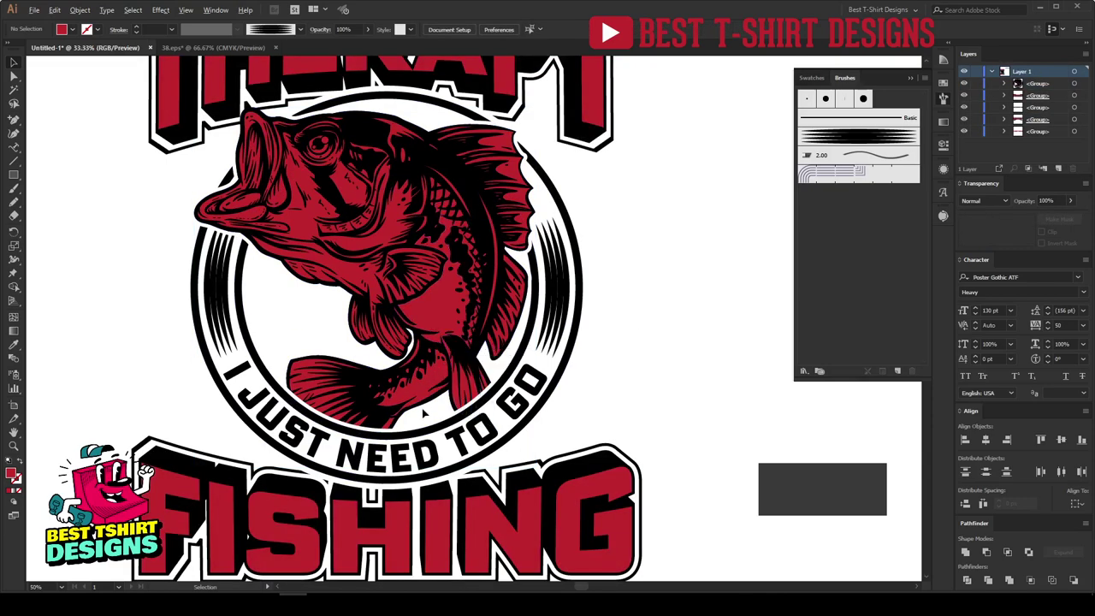
{"action": "left_click", "coordinate": [511, 447]}
{"action": "double_click", "coordinate": [512, 447]}
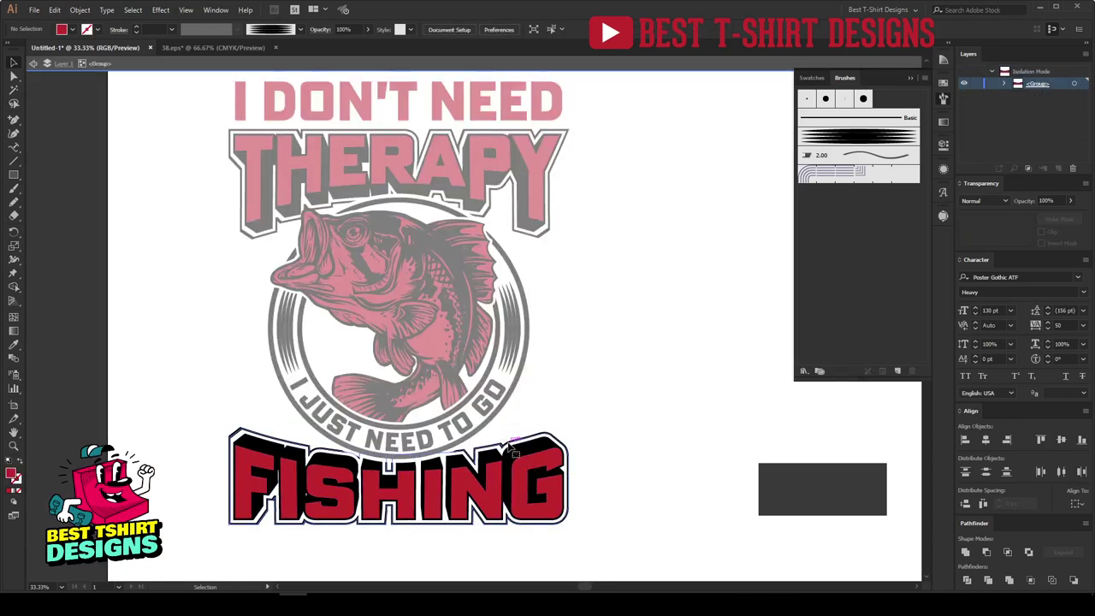
{"action": "left_click", "coordinate": [82, 12]}
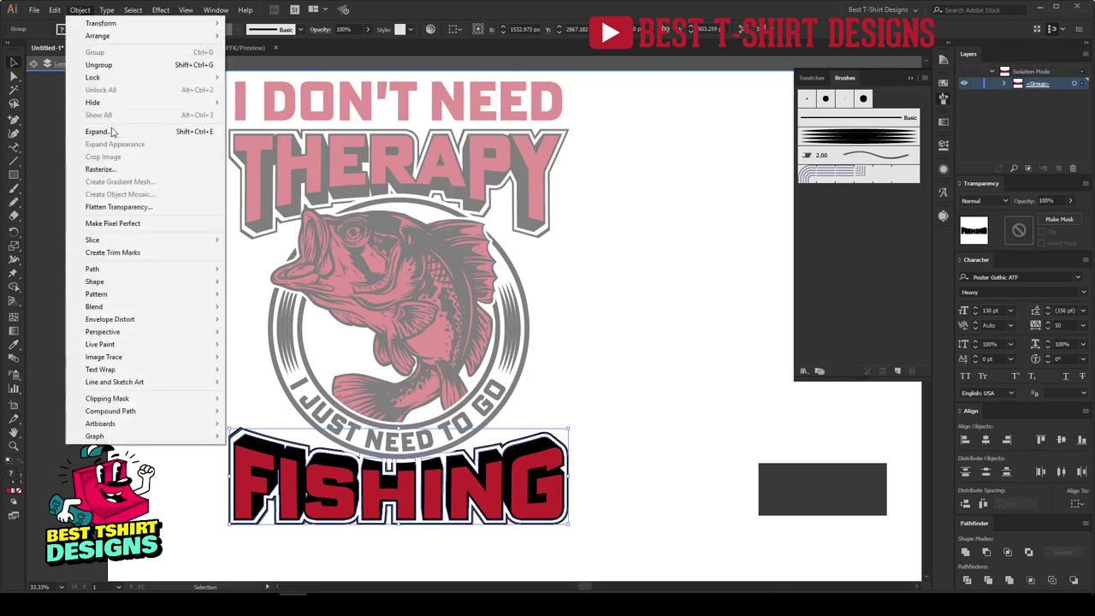
{"action": "left_click", "coordinate": [81, 130]}
{"action": "left_click", "coordinate": [519, 364]}
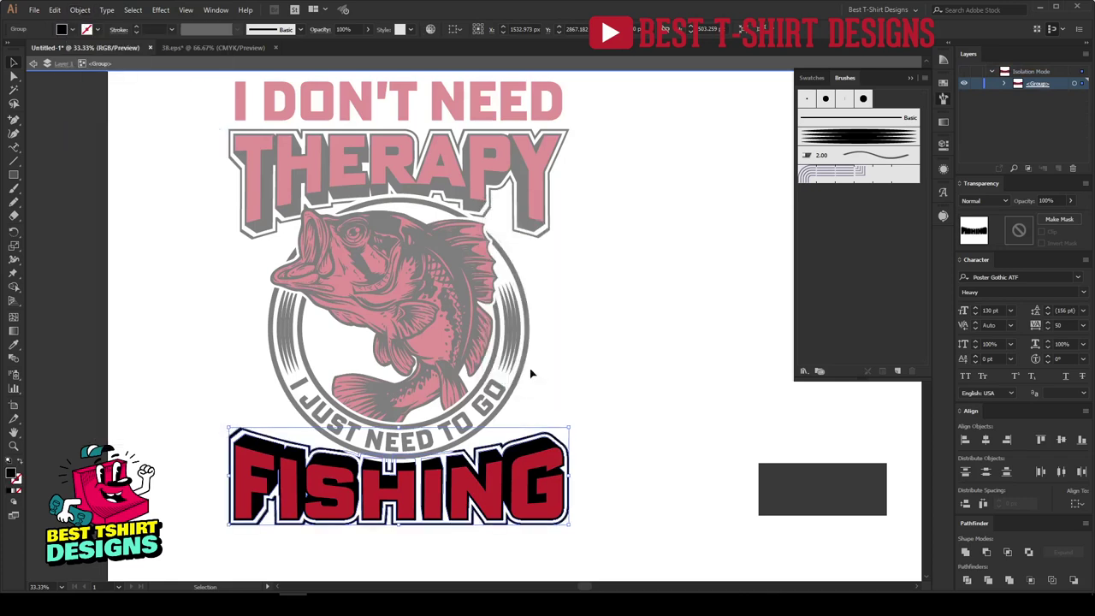
Isolate the expanded outer outline of FISHING, recolor it with the lettering's red and return to the full artwork
{"action": "left_click", "coordinate": [528, 443]}
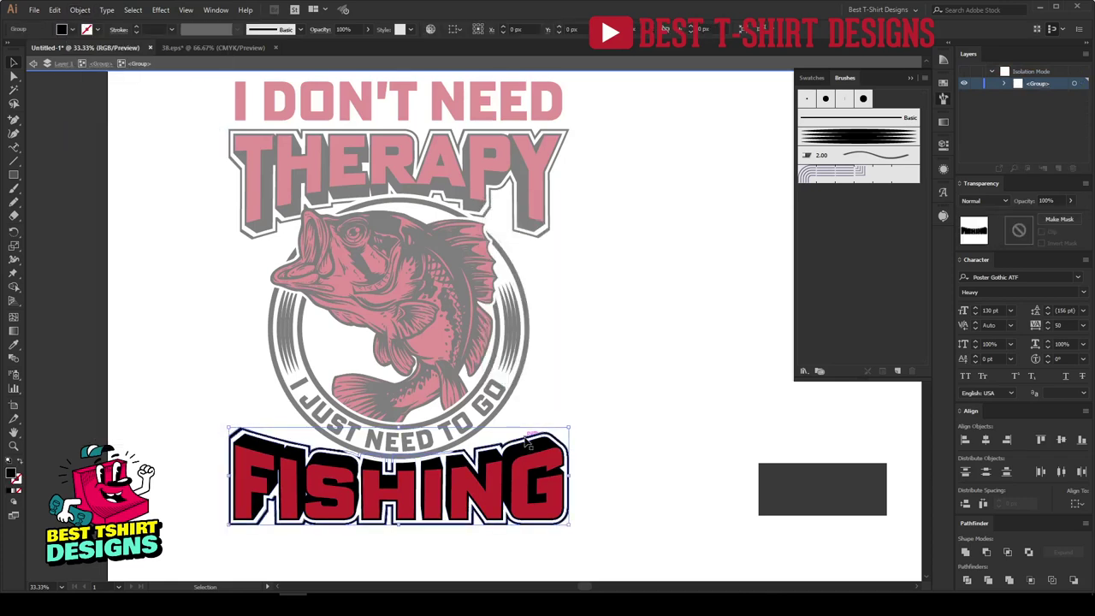
{"action": "key", "text": "Delete"}
{"action": "left_click", "coordinate": [528, 443]}
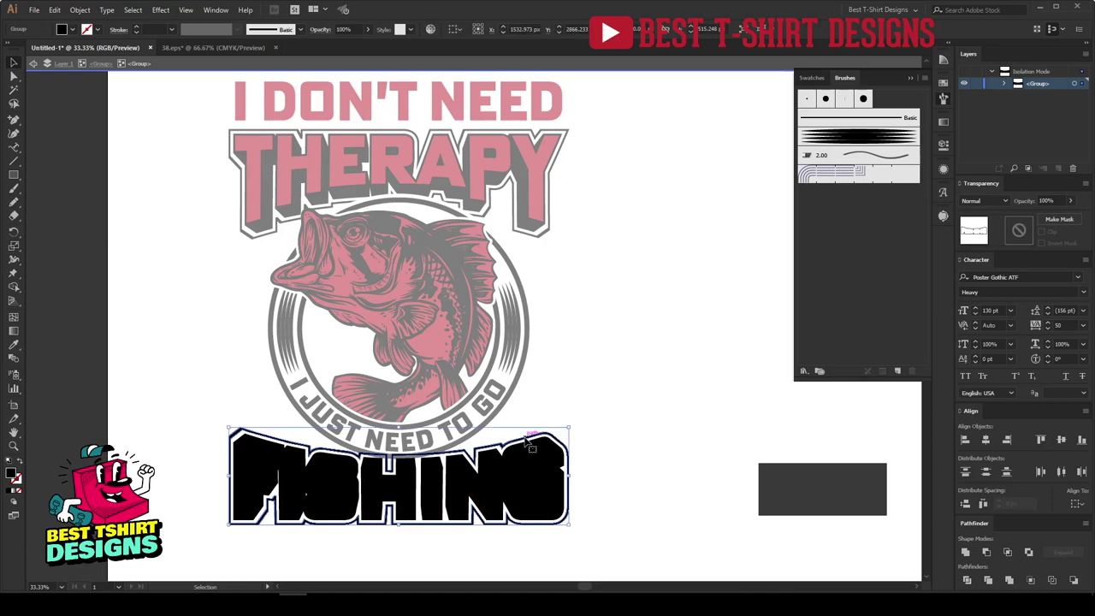
{"action": "double_click", "coordinate": [528, 443]}
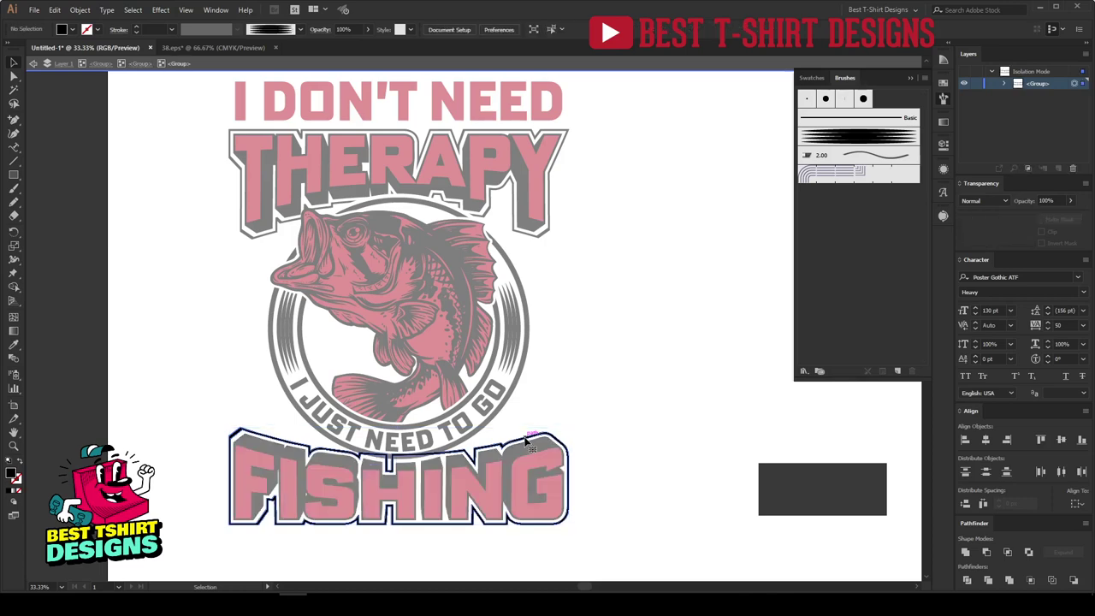
{"action": "left_click", "coordinate": [529, 443]}
{"action": "key", "text": "i"}
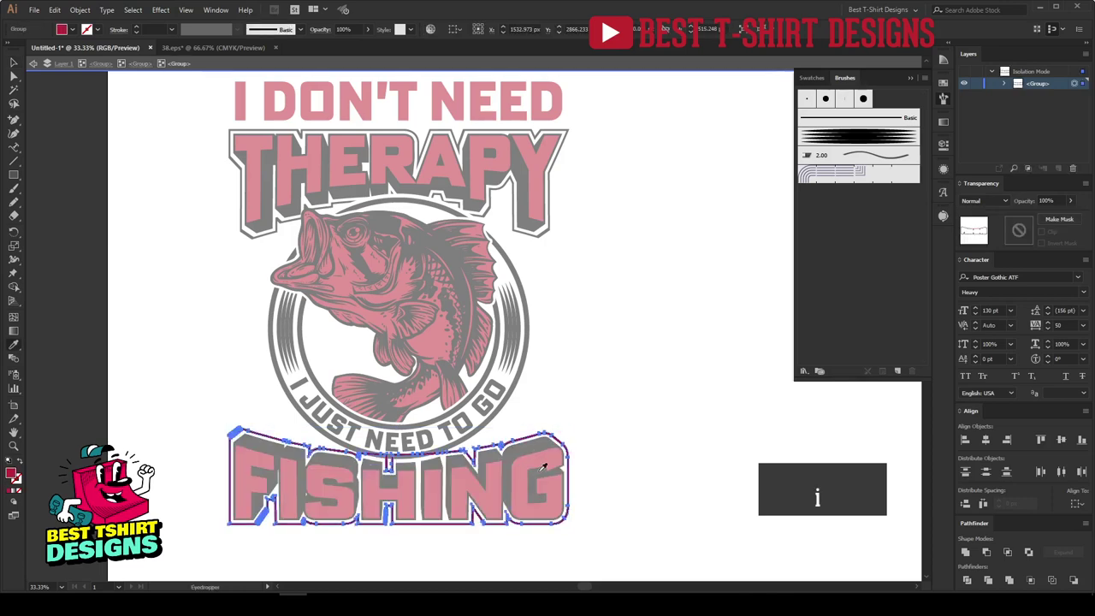
{"action": "key", "text": "v"}
{"action": "double_click", "coordinate": [608, 409]}
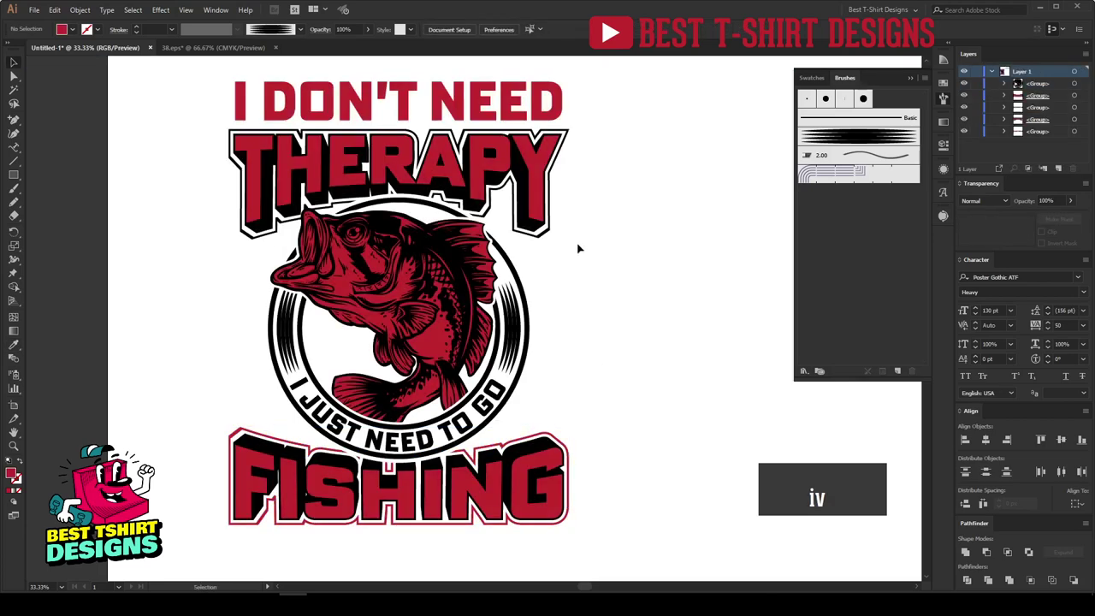
Isolate the THERAPY group, expand its outer outline's fill and stroke, recolor it with the lettering's red and exit isolation
{"action": "double_click", "coordinate": [552, 221]}
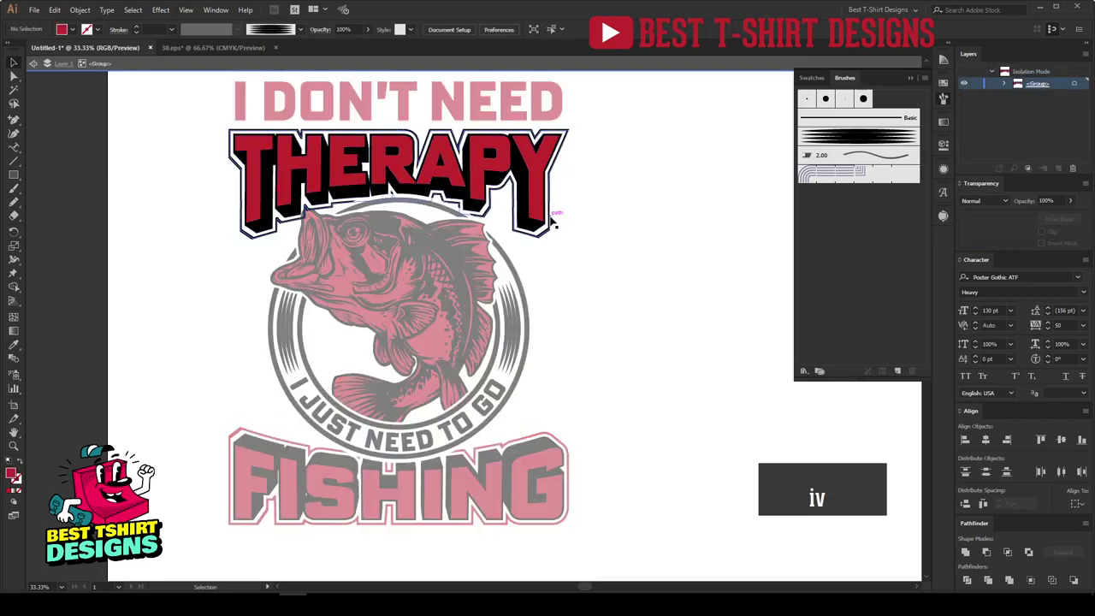
{"action": "left_click", "coordinate": [551, 220]}
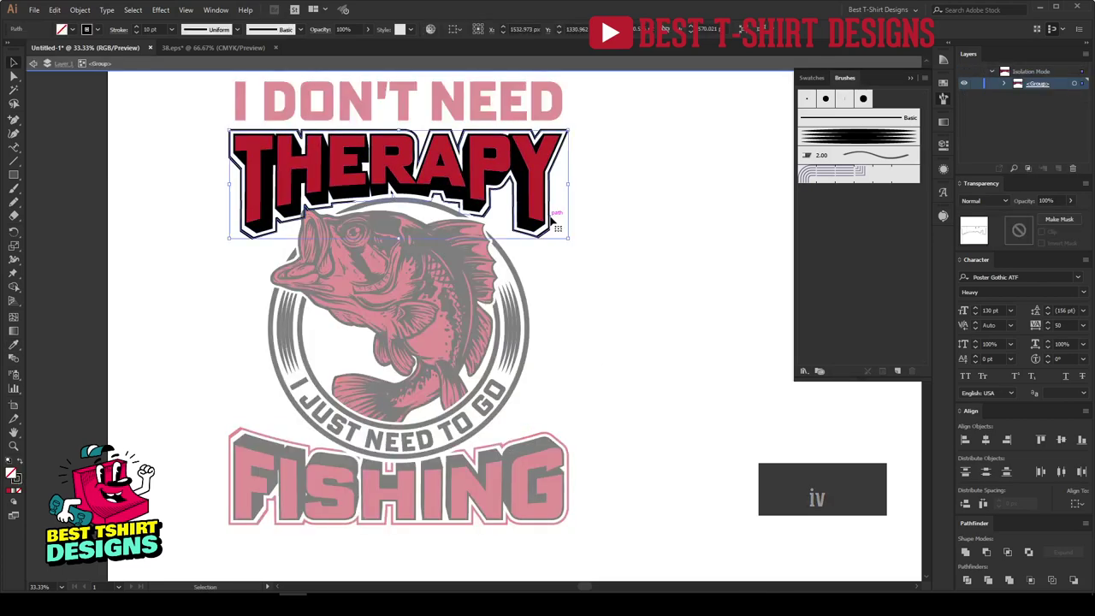
{"action": "left_click", "coordinate": [79, 10]}
{"action": "left_click", "coordinate": [95, 129]}
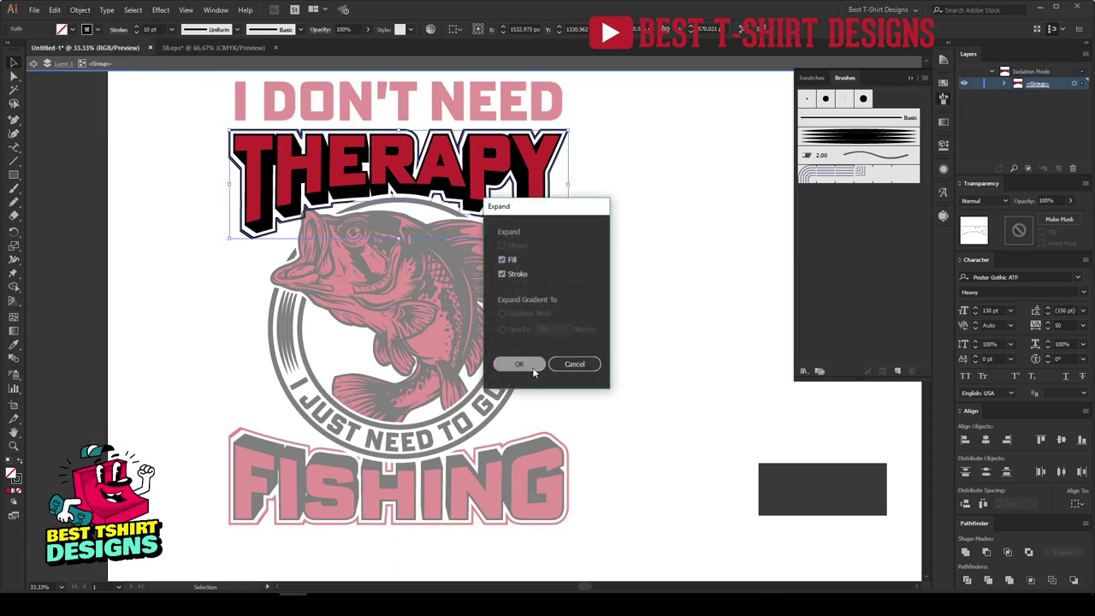
{"action": "left_click", "coordinate": [532, 367]}
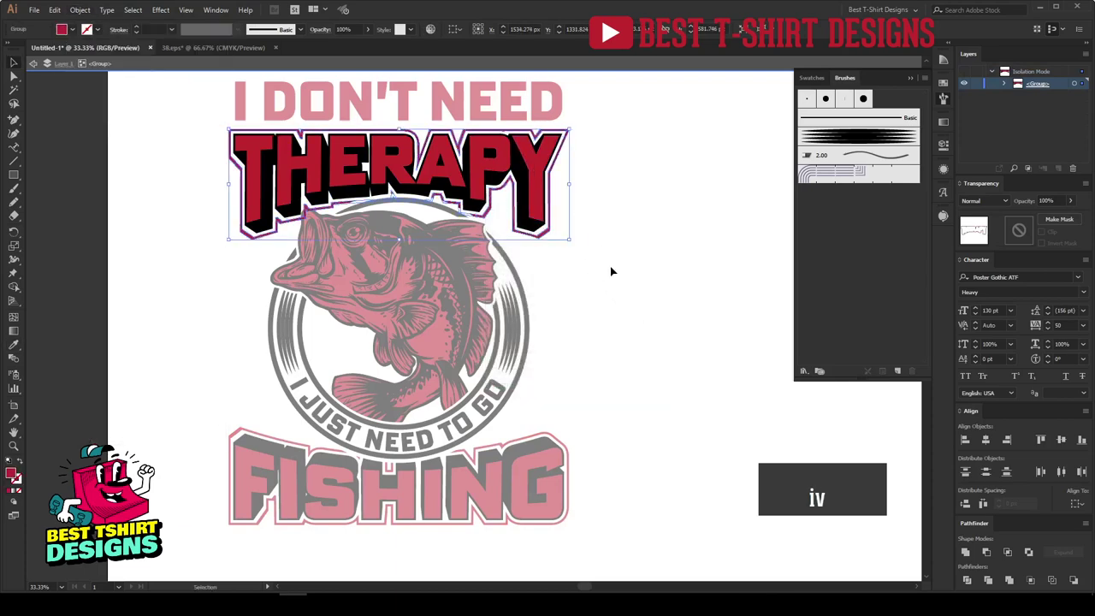
{"action": "key", "text": "Escape"}
Recolor the badge's rings and side line accents with the lettering's red inside their nested group, then exit isolation
{"action": "left_click", "coordinate": [514, 331]}
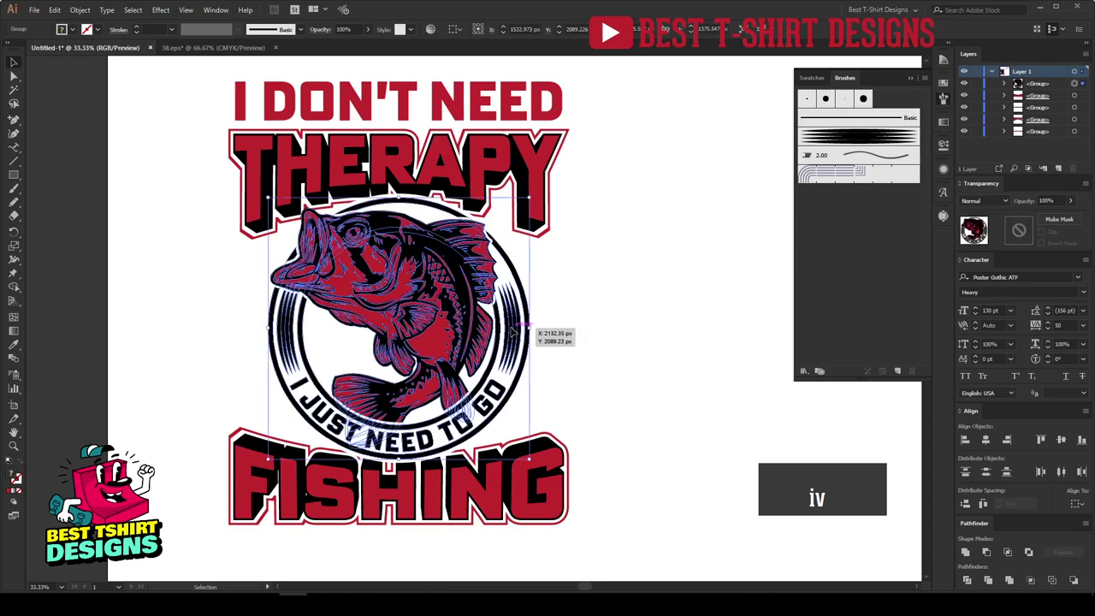
{"action": "double_click", "coordinate": [514, 331]}
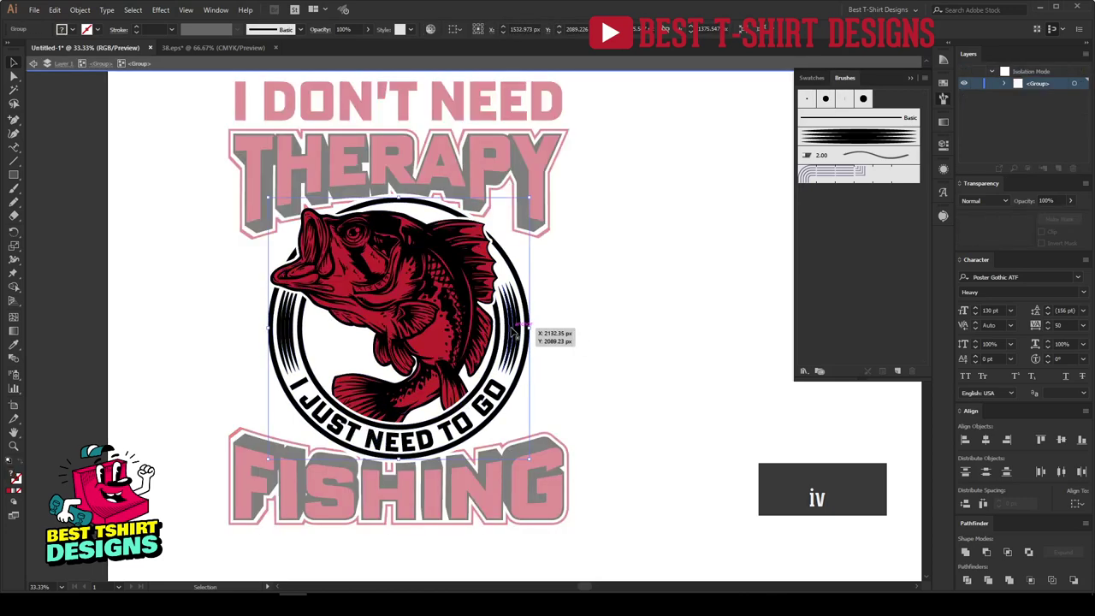
{"action": "key", "text": "ctrl+a"}
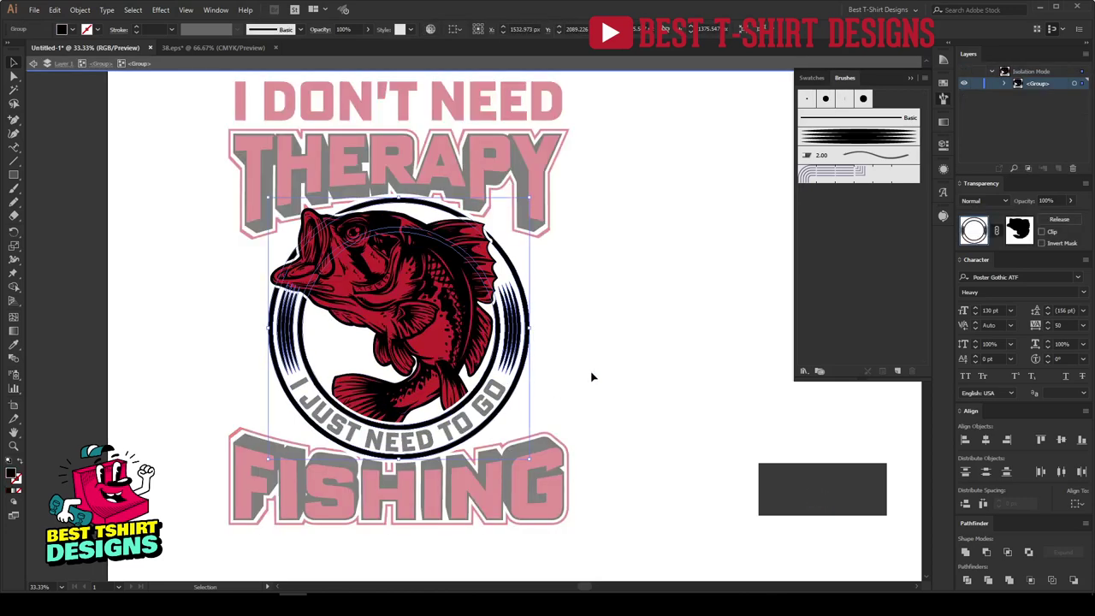
{"action": "key", "text": "i"}
{"action": "left_click", "coordinate": [539, 170]}
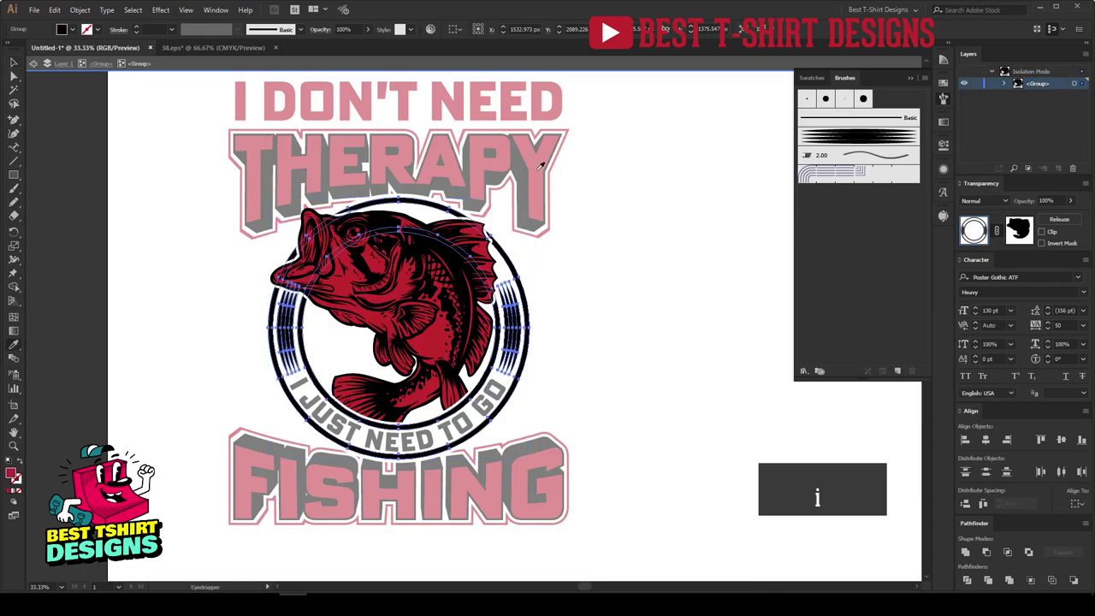
{"action": "key", "text": "v"}
{"action": "double_click", "coordinate": [631, 327]}
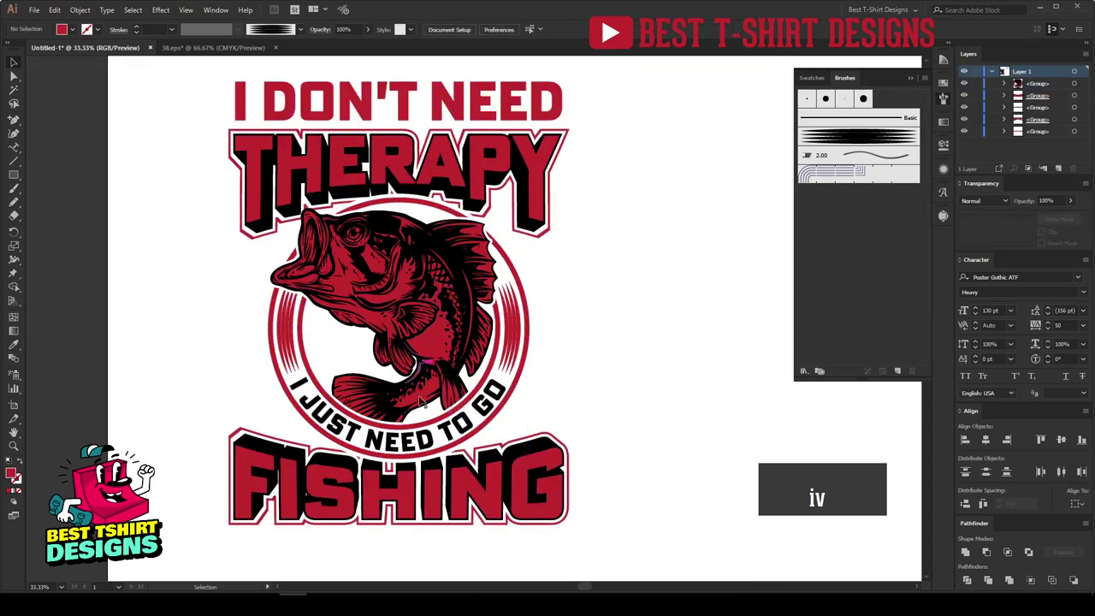
Recolor the curved text I JUST NEED TO GO with the rings' red inside the badge group and exit isolation
{"action": "double_click", "coordinate": [407, 441]}
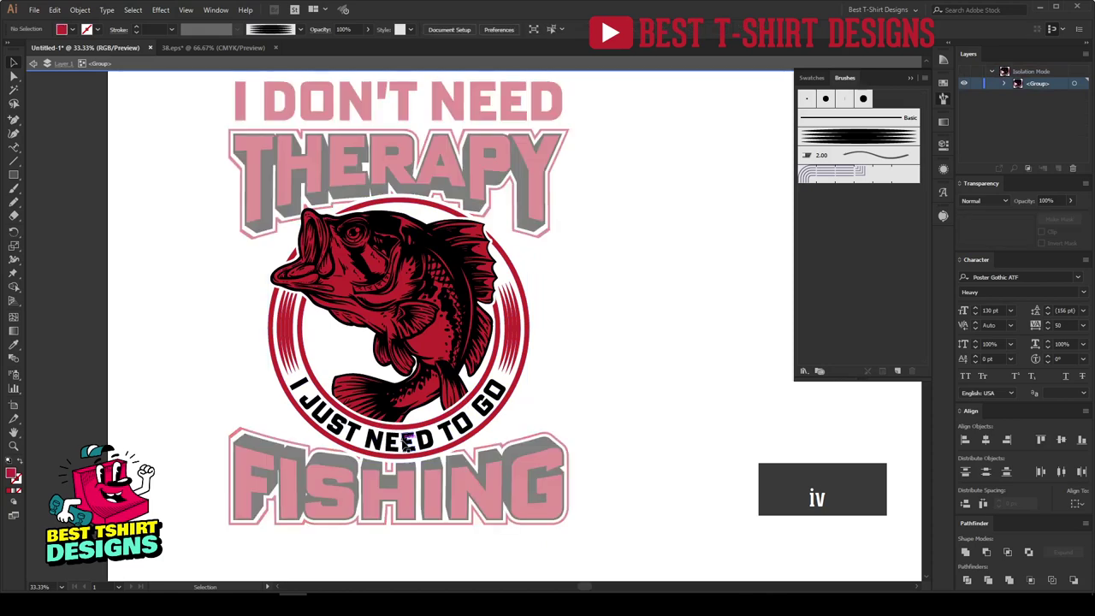
{"action": "left_click", "coordinate": [407, 442]}
{"action": "key", "text": "i"}
{"action": "left_click", "coordinate": [514, 334]}
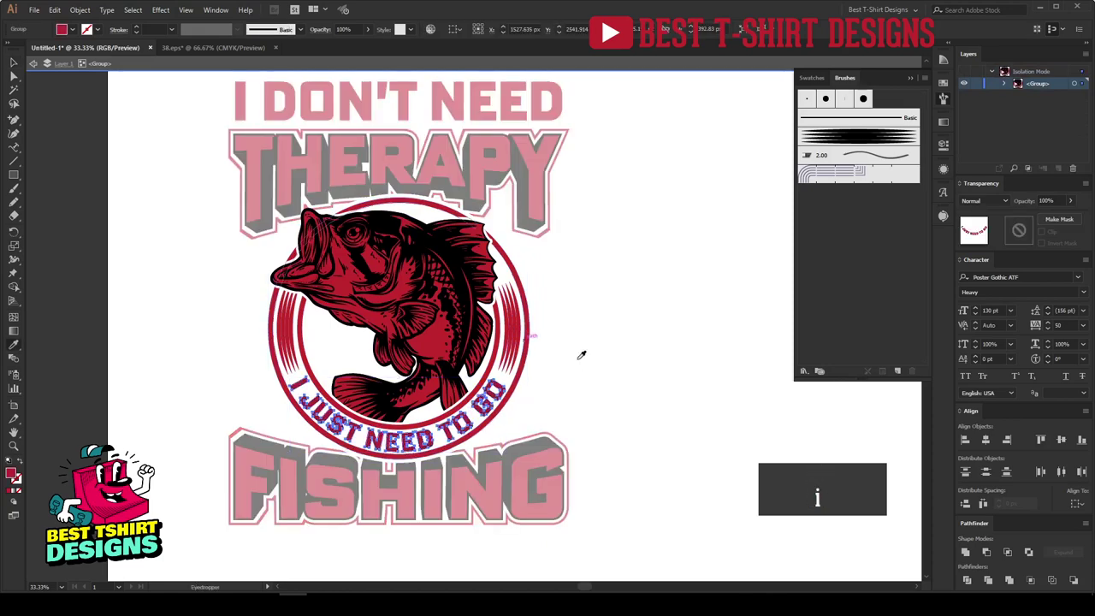
{"action": "key", "text": "v"}
{"action": "double_click", "coordinate": [578, 365]}
Draw a rectangle of about 2256 by 2632 px around the whole design, send it to the back and fill it black
{"action": "scroll", "coordinate": [312, 335], "scroll_direction": "down", "scroll_amount": 1}
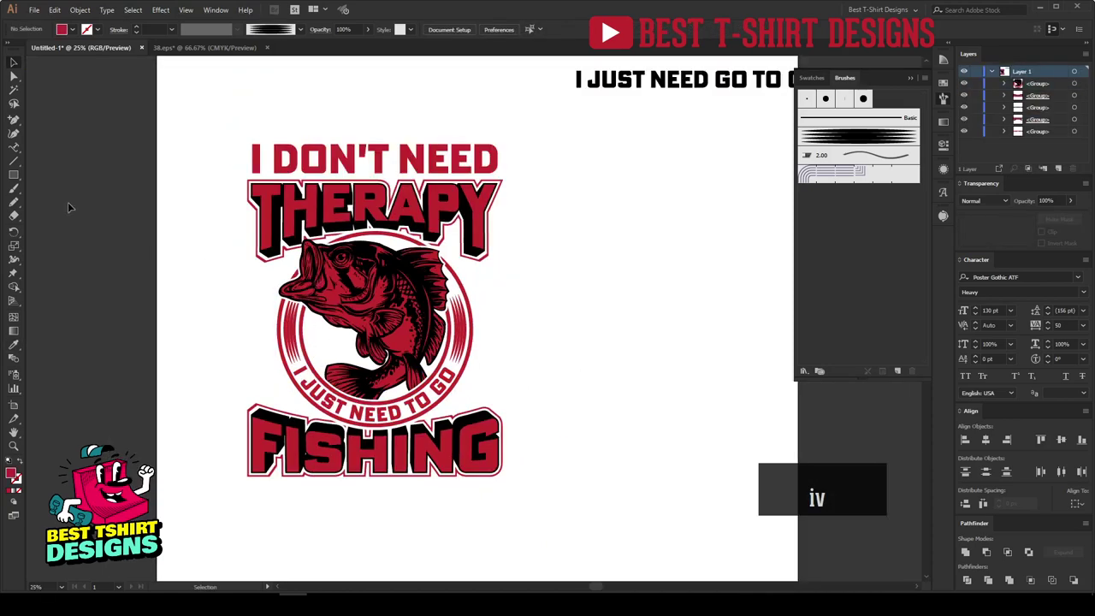
{"action": "mouse_move", "coordinate": [212, 135]}
{"action": "left_mouse_down"}
{"action": "mouse_move", "coordinate": [328, 217]}
{"action": "mouse_move", "coordinate": [538, 502]}
{"action": "left_mouse_up"}
{"action": "key", "text": "ctrl+shift+bracketleft"}
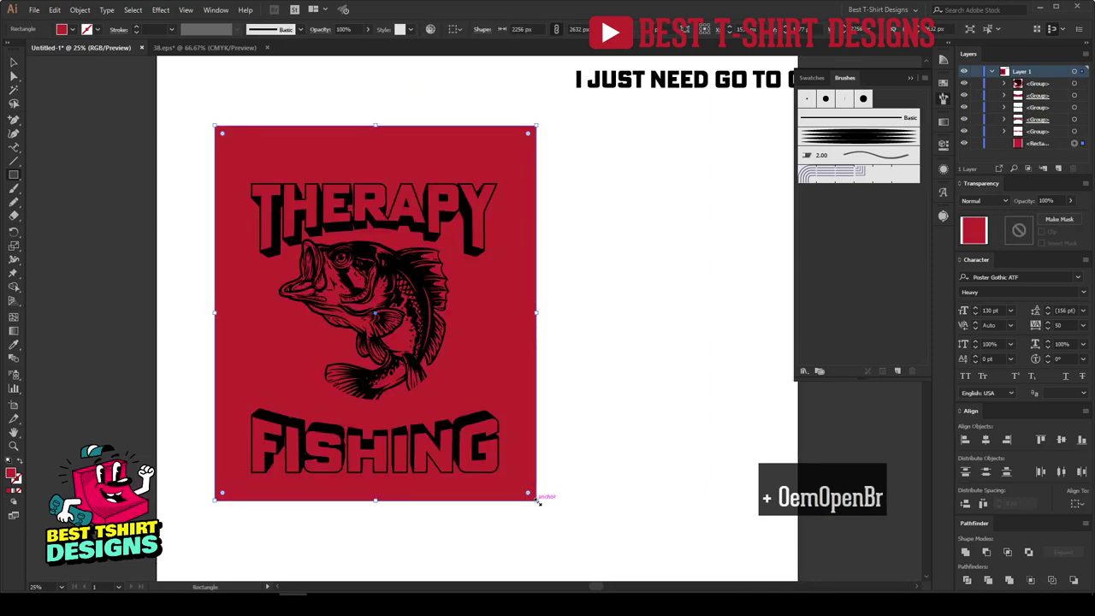
{"action": "key", "text": "v"}
{"action": "left_click", "coordinate": [944, 86]}
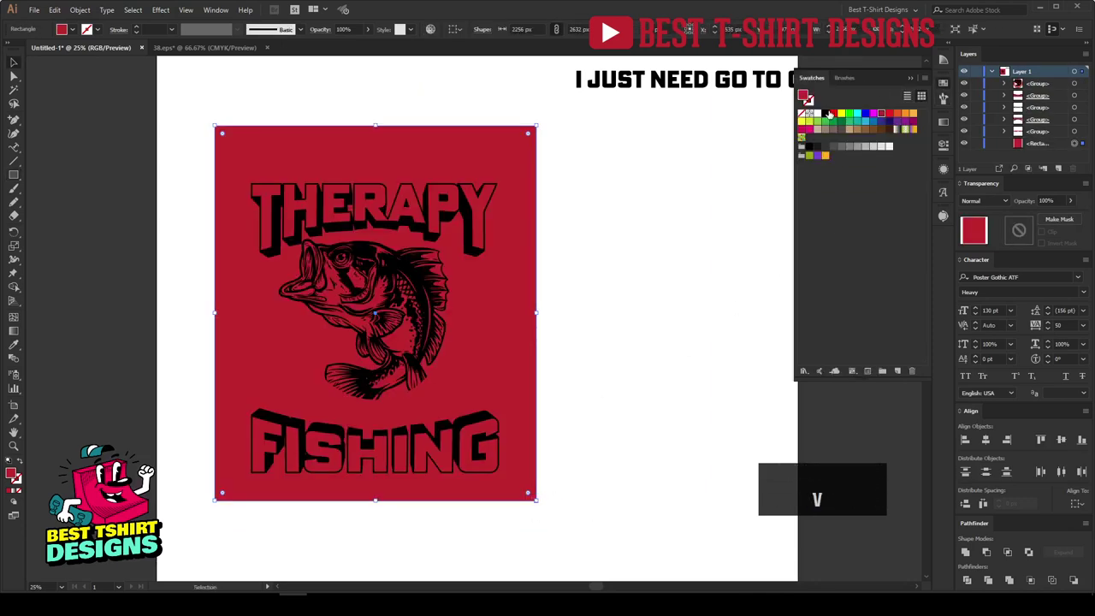
{"action": "left_click", "coordinate": [825, 113]}
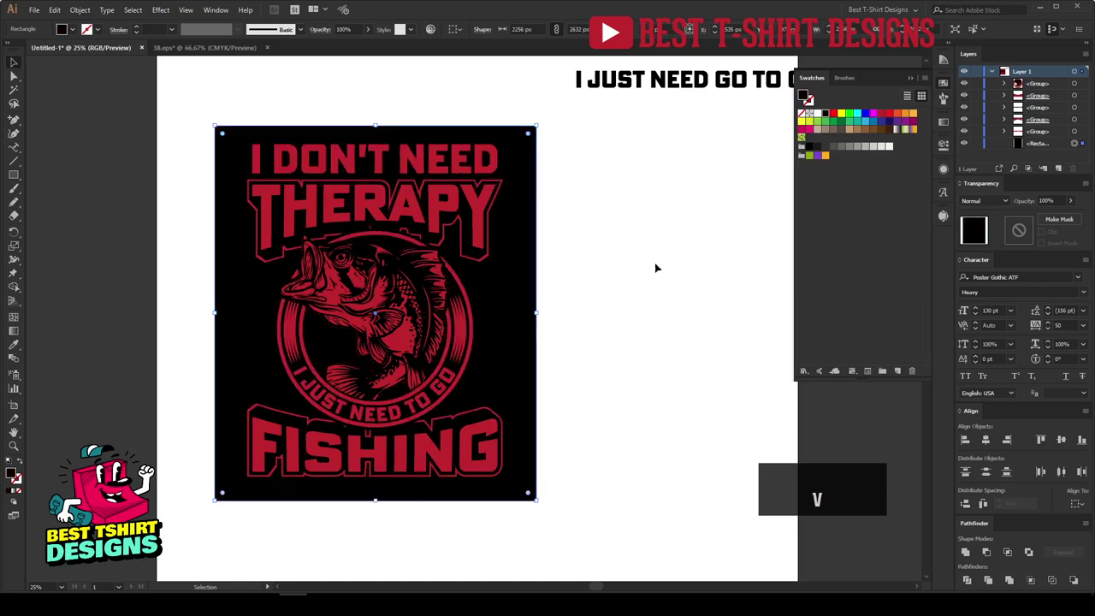
Edit the THERAPY group's opacity mask with the Pencil tool to hide the small stray outline fragment above the badge ring, then return to the artwork
{"action": "left_click", "coordinate": [614, 312]}
{"action": "key", "text": "ctrl+equal"}
{"action": "scroll", "coordinate": [599, 385], "scroll_direction": "right", "scroll_amount": 2}
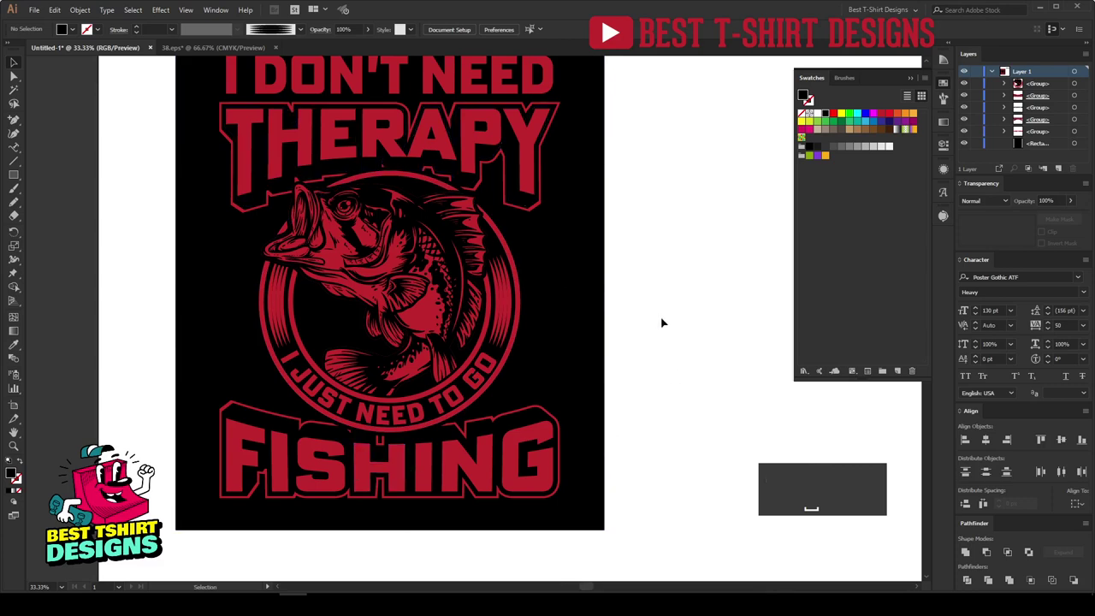
{"action": "scroll", "coordinate": [661, 322], "scroll_direction": "up", "scroll_amount": 1}
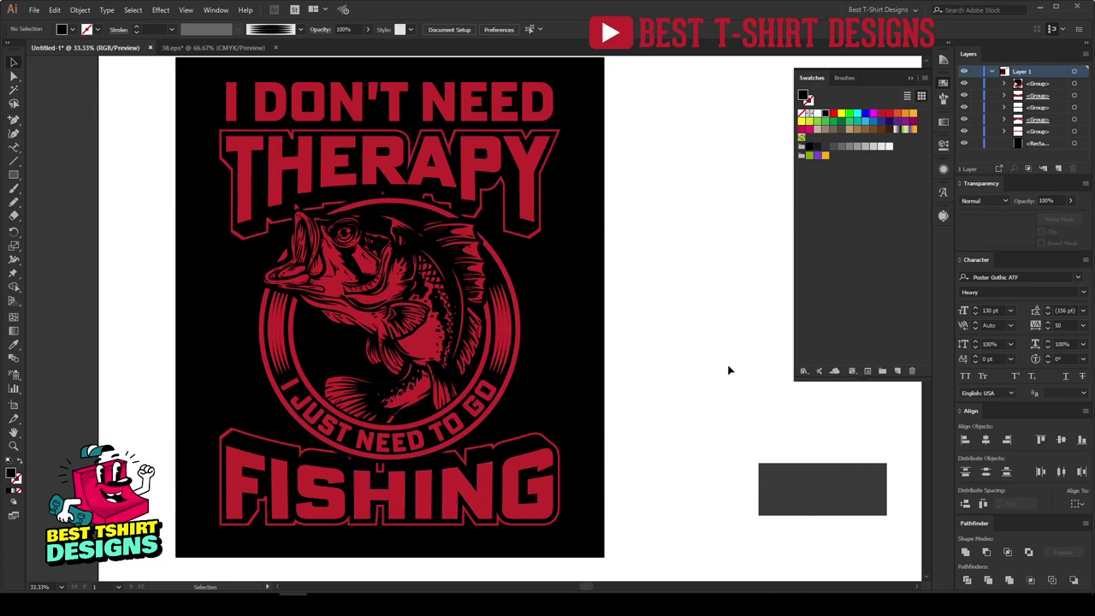
{"action": "left_click", "coordinate": [482, 169]}
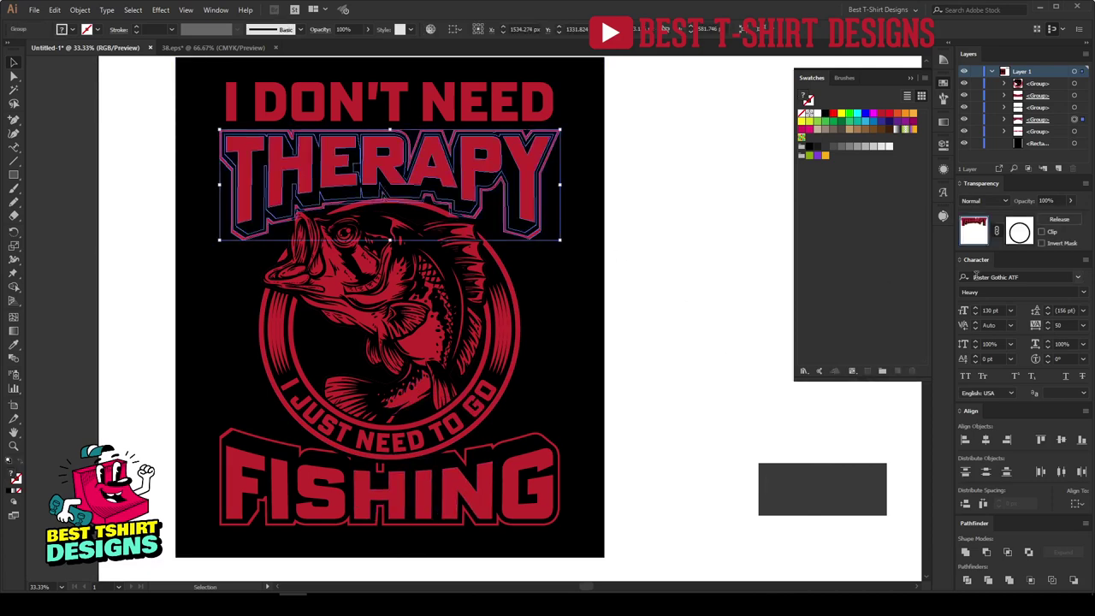
{"action": "left_click", "coordinate": [1018, 233]}
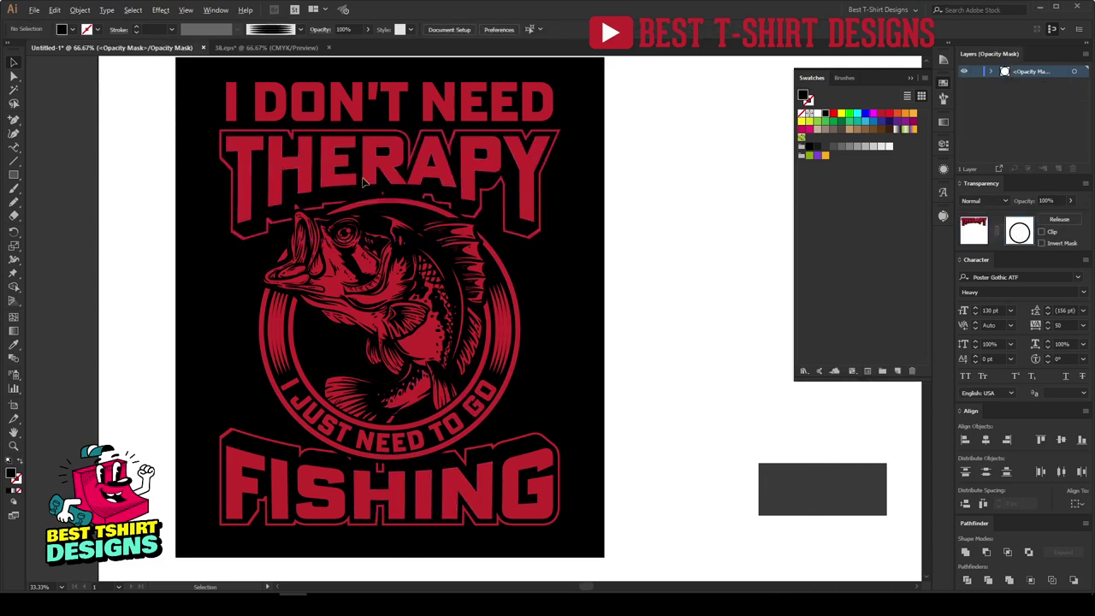
{"action": "scroll", "coordinate": [363, 182], "scroll_direction": "up", "scroll_amount": 2}
{"action": "key", "text": "n"}
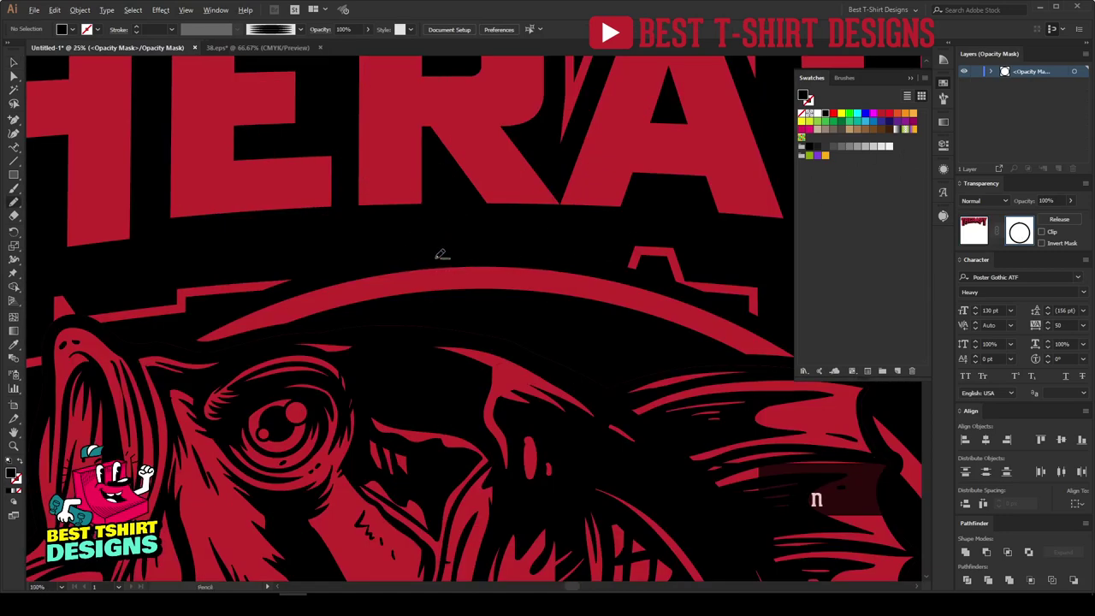
{"action": "scroll", "coordinate": [479, 274], "scroll_direction": "down", "scroll_amount": 6}
{"action": "key", "text": "v"}
{"action": "scroll", "coordinate": [436, 428], "scroll_direction": "up", "scroll_amount": 3}
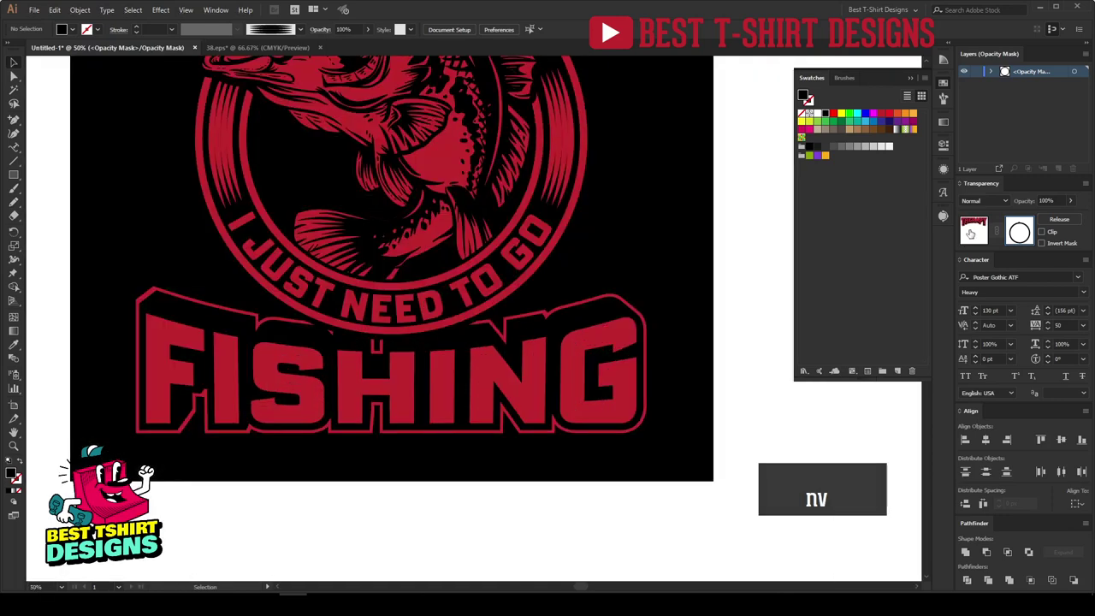
{"action": "left_click", "coordinate": [973, 231]}
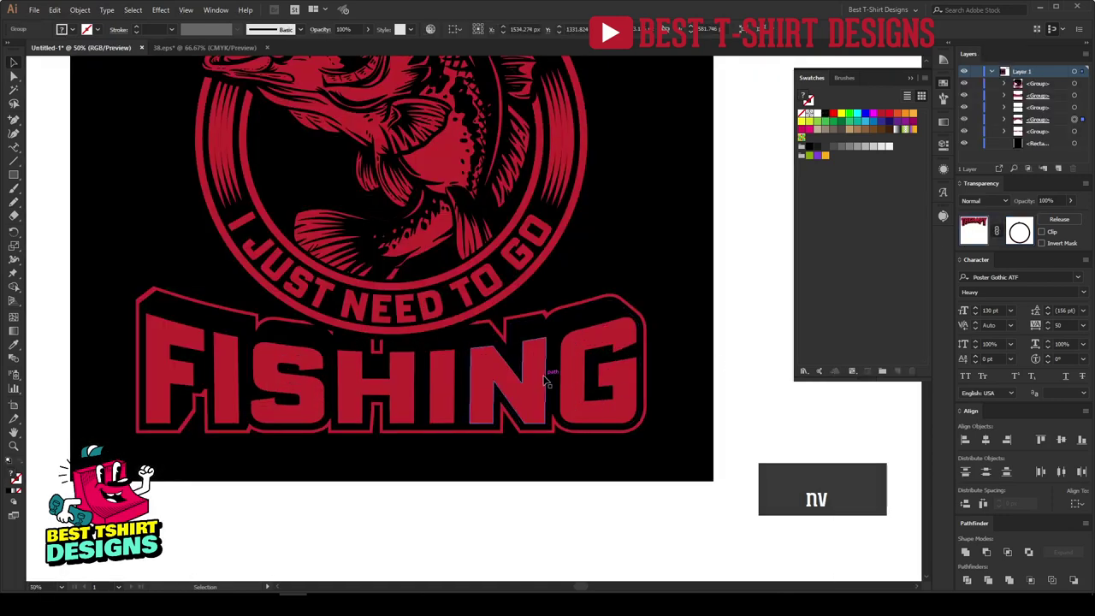
Draw around the stray U-shaped fragment above FISHING's H with the Pencil in the group's opacity mask, then leave the mask and deselect
{"action": "left_click", "coordinate": [1020, 231]}
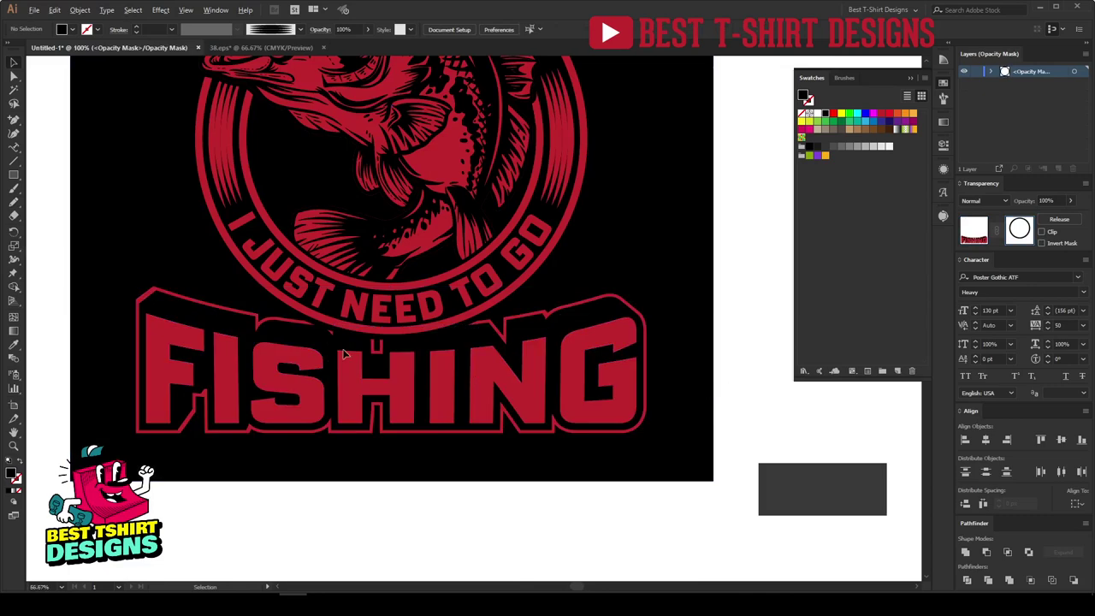
{"action": "scroll", "coordinate": [361, 345], "scroll_direction": "up", "scroll_amount": 2}
{"action": "key", "text": "n"}
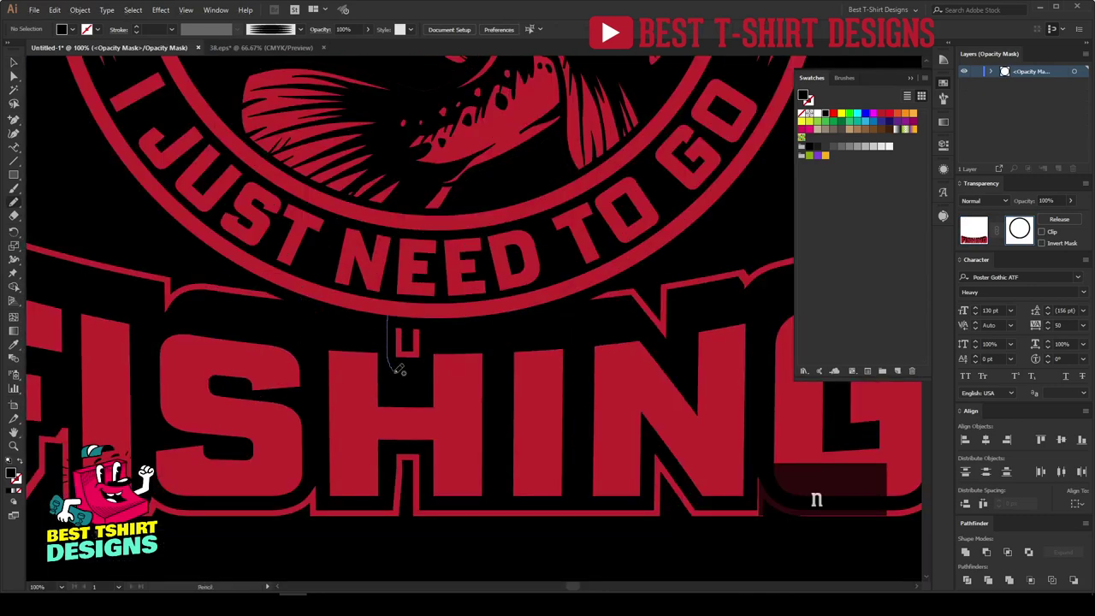
{"action": "key", "text": "ctrl+0"}
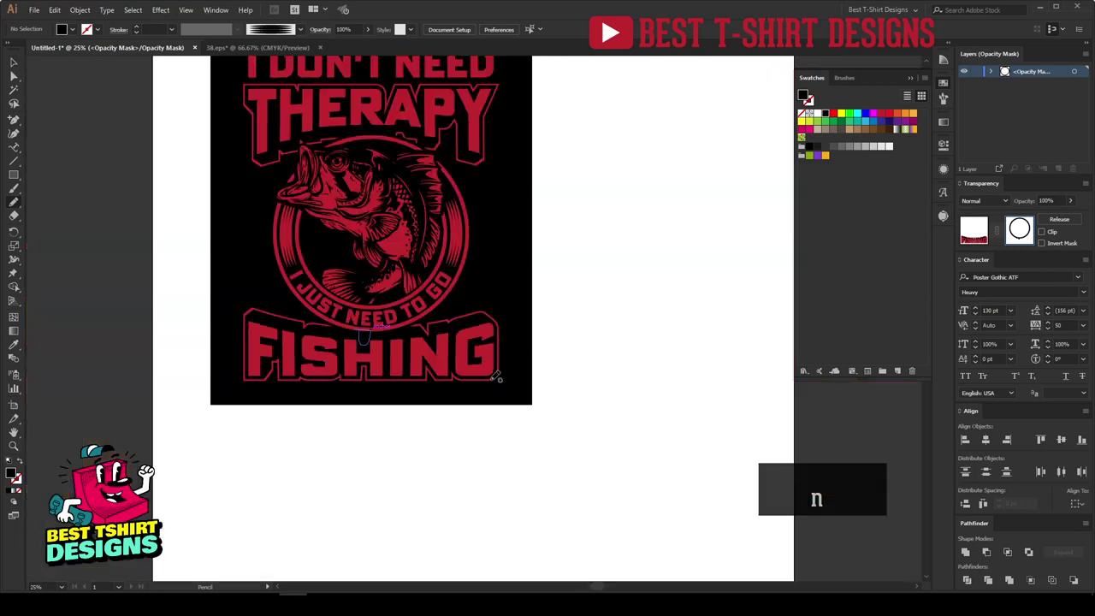
{"action": "key", "text": "v"}
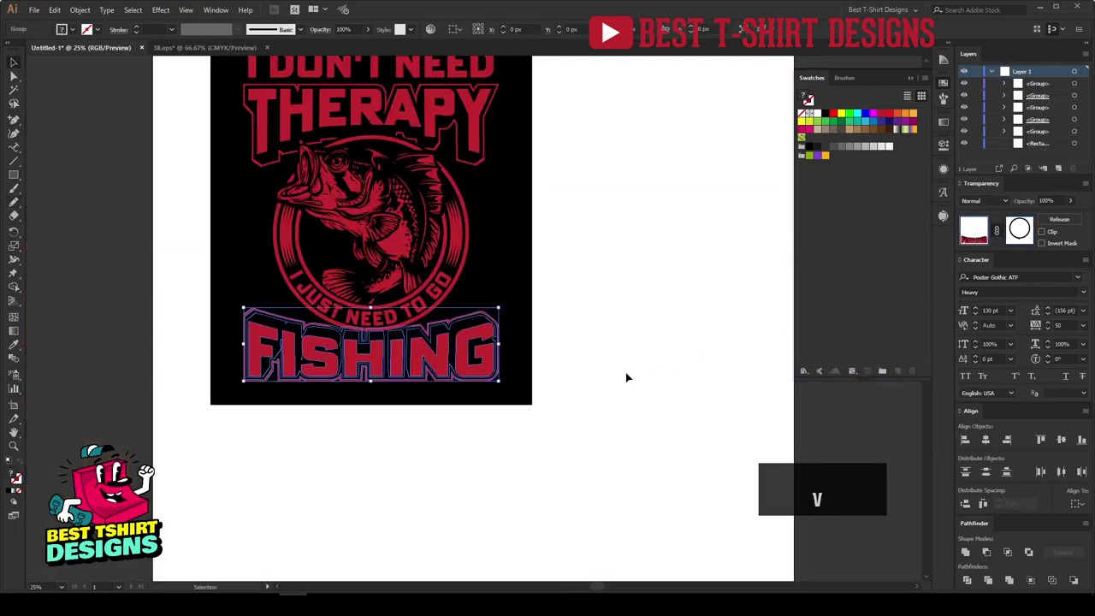
{"action": "key", "text": "ctrl+z"}
{"action": "scroll", "coordinate": [626, 377], "scroll_direction": "up", "scroll_amount": 1}
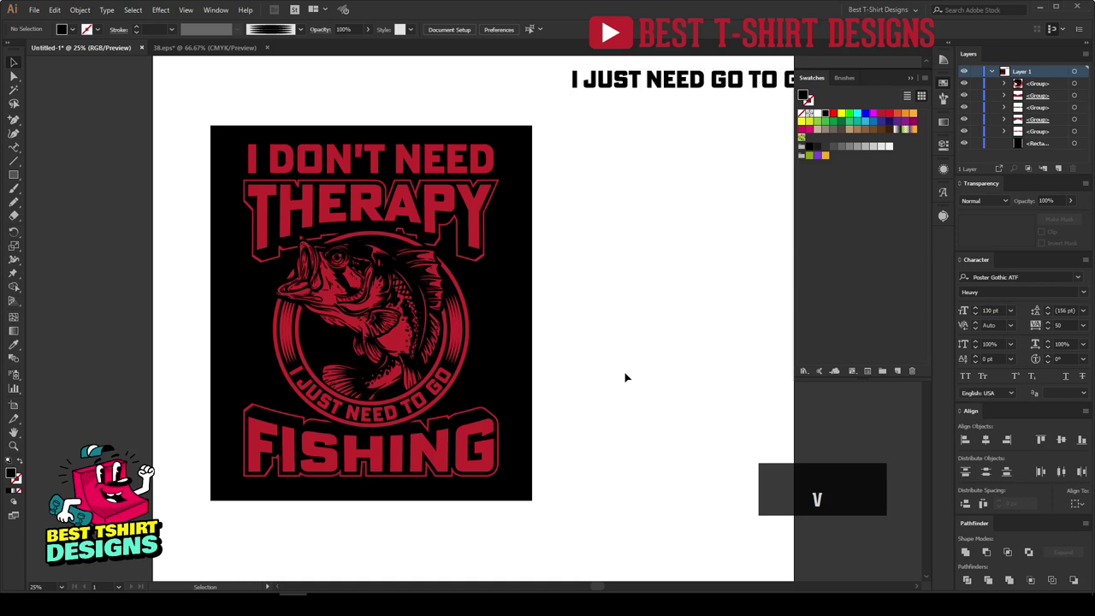
Delete the black shadow shape behind the THERAPY letters inside its isolated group, then exit isolation
{"action": "double_click", "coordinate": [467, 231]}
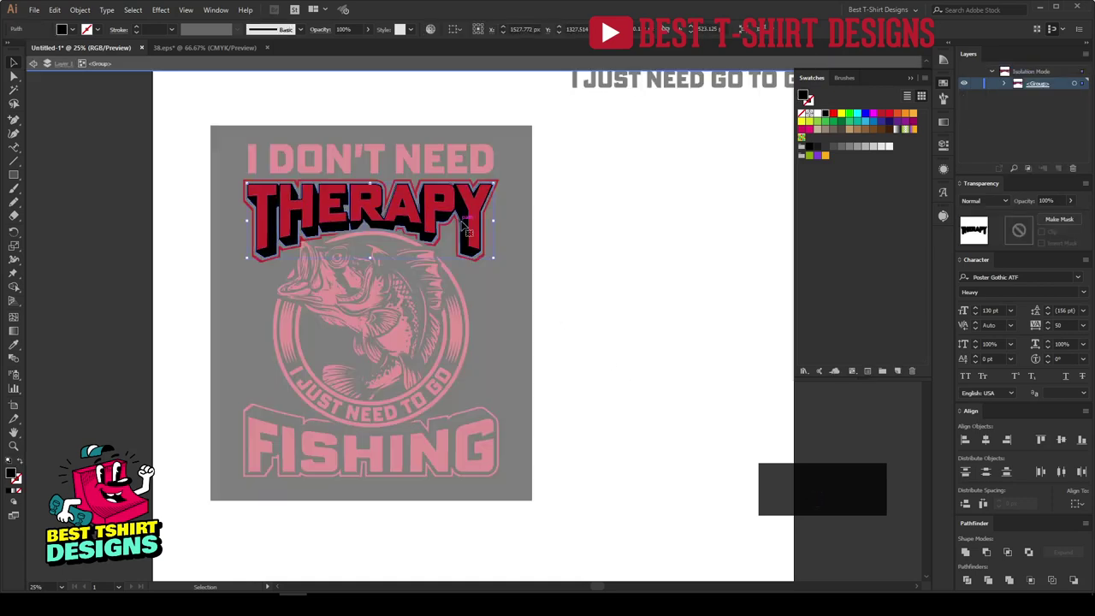
{"action": "key", "text": "Delete"}
{"action": "double_click", "coordinate": [602, 308]}
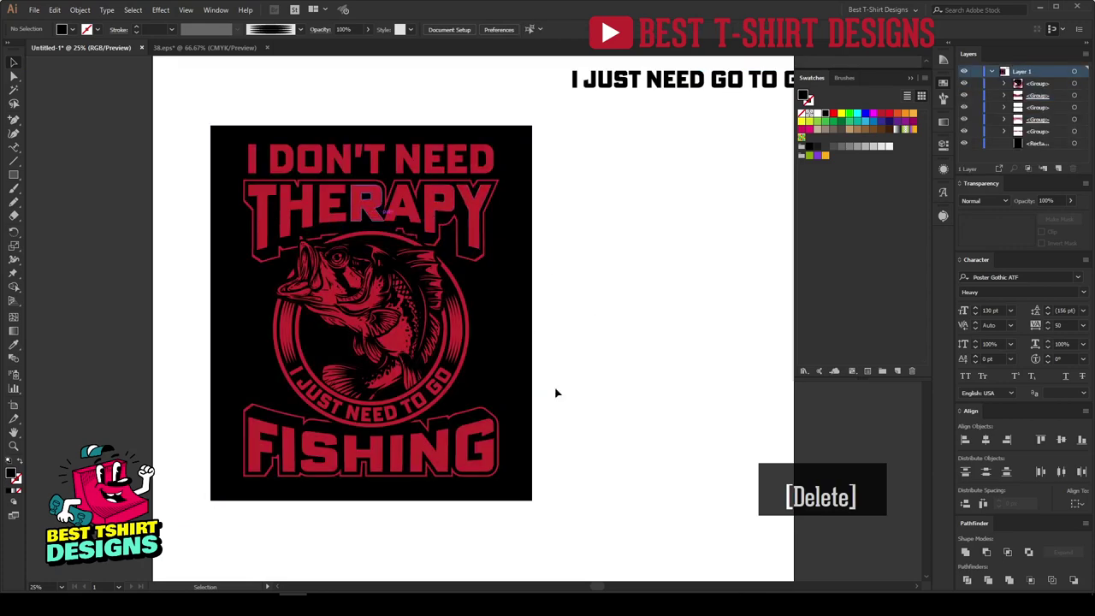
Isolate the FISHING group and ungroup its contents so that the black shadow shapes can be selected separately
{"action": "scroll", "coordinate": [555, 393], "scroll_direction": "up", "scroll_amount": 1}
{"action": "scroll", "coordinate": [488, 410], "scroll_direction": "up", "scroll_amount": 2}
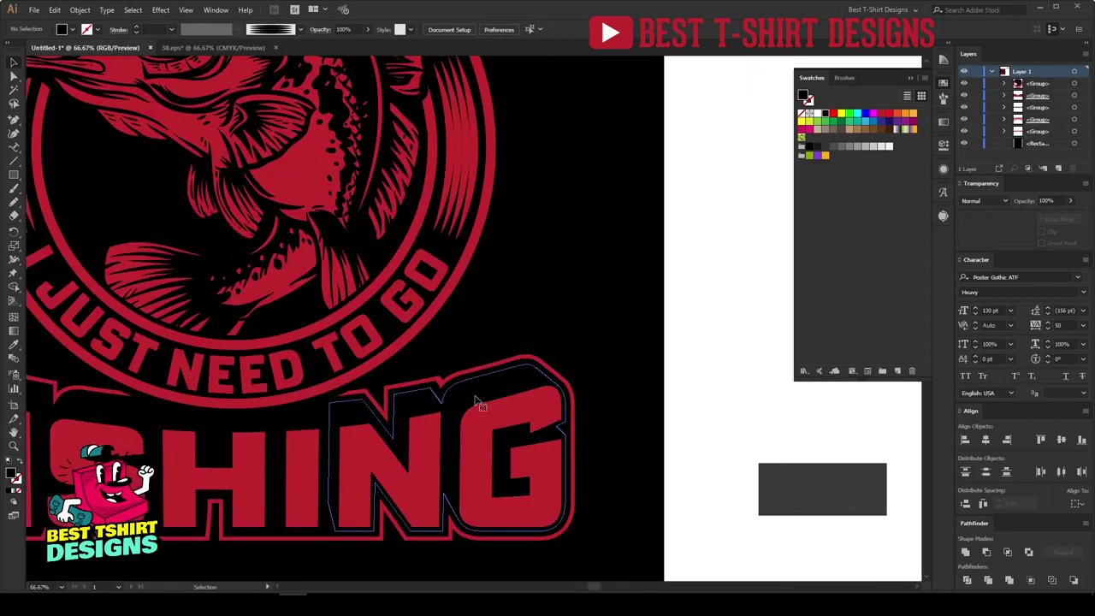
{"action": "double_click", "coordinate": [479, 404]}
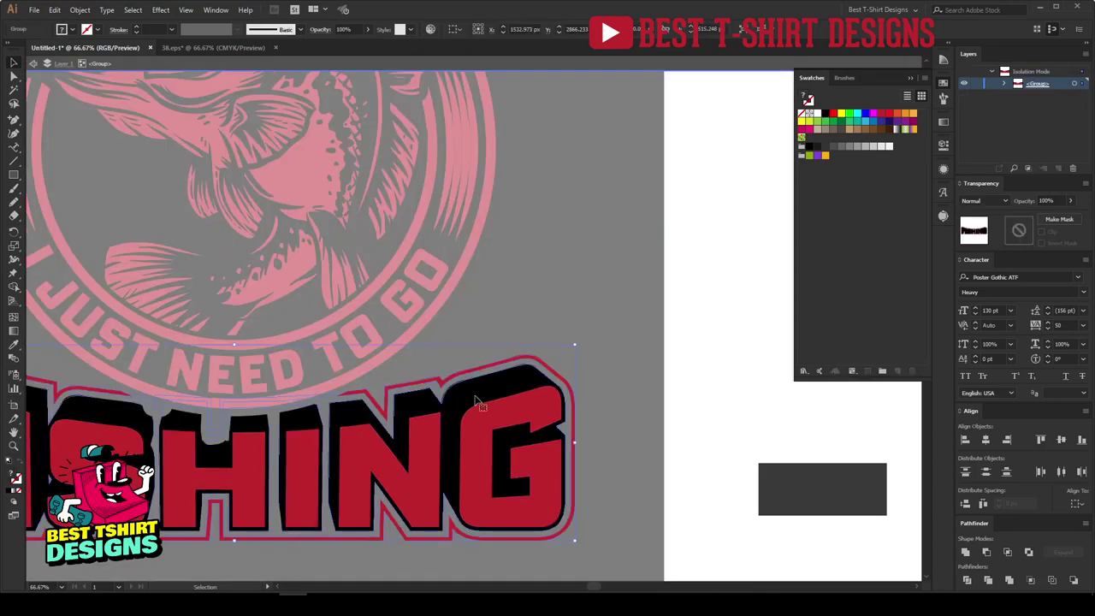
{"action": "key", "text": "Delete"}
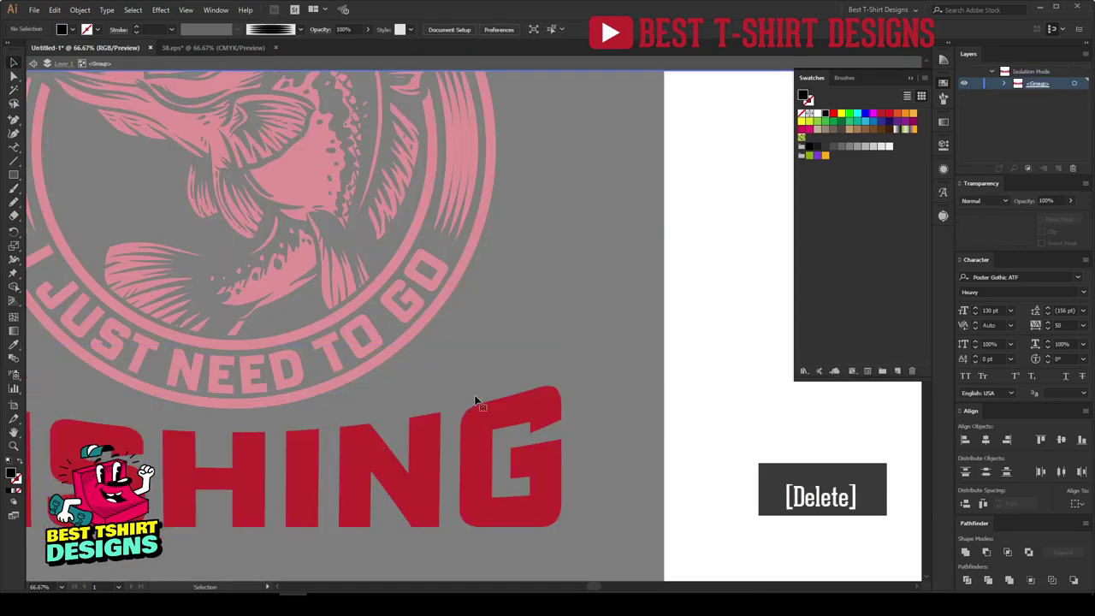
{"action": "key", "text": "ctrl+z"}
{"action": "right_click", "coordinate": [476, 397]}
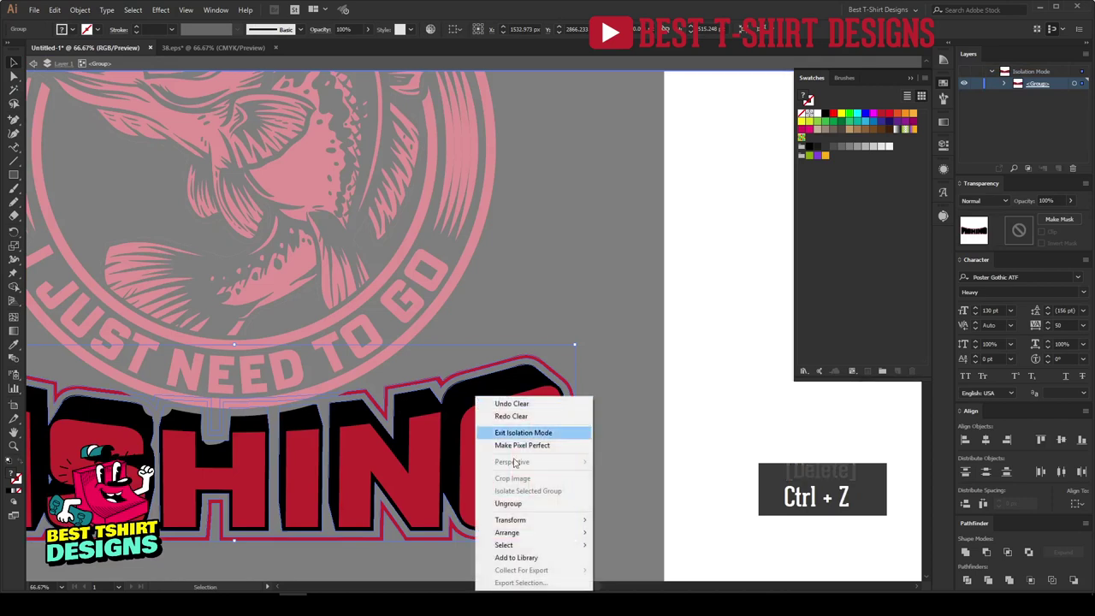
{"action": "left_click", "coordinate": [526, 504]}
Delete the black shadow shapes behind the FISHING letters and exit isolation
{"action": "left_click", "coordinate": [496, 384]}
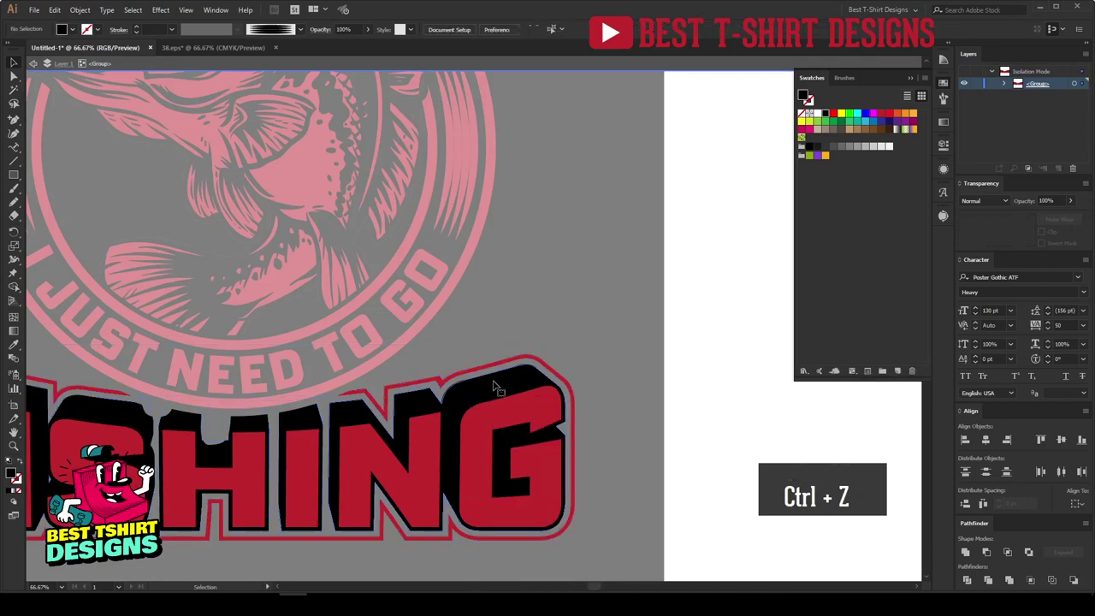
{"action": "key", "text": "Delete"}
{"action": "scroll", "coordinate": [431, 404], "scroll_direction": "down", "scroll_amount": 1}
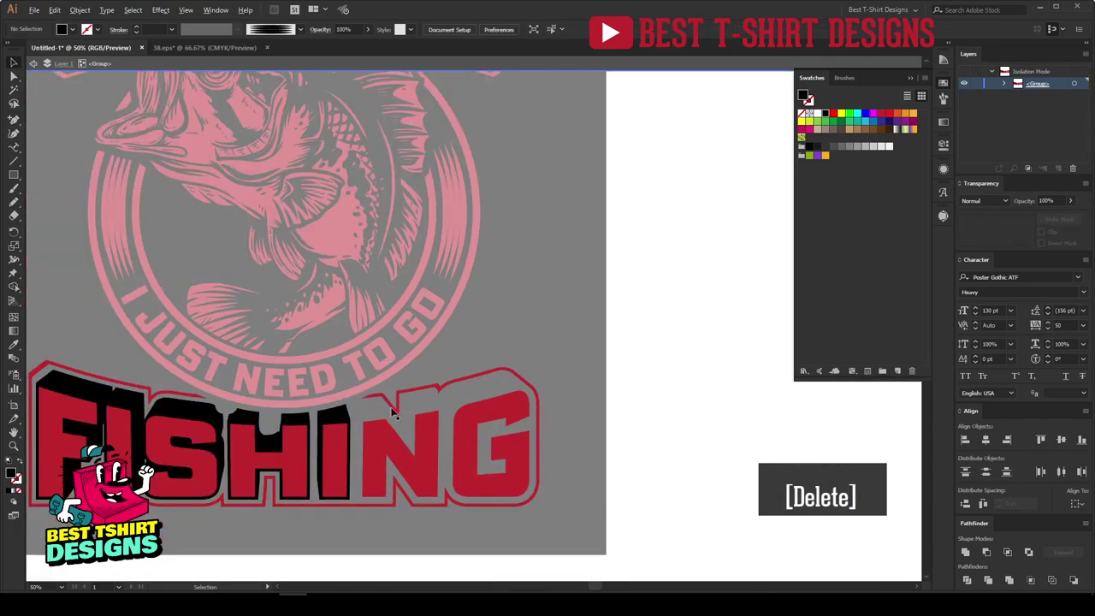
{"action": "left_click", "coordinate": [342, 419]}
{"action": "key", "text": "Delete"}
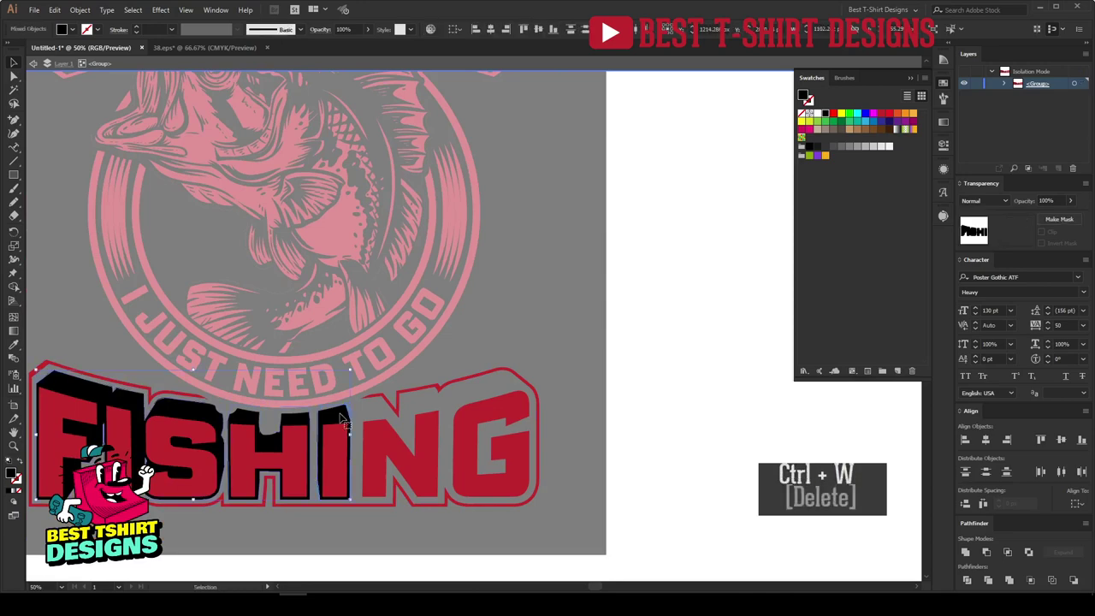
{"action": "scroll", "coordinate": [448, 394], "scroll_direction": "down", "scroll_amount": 1}
{"action": "double_click", "coordinate": [602, 367]}
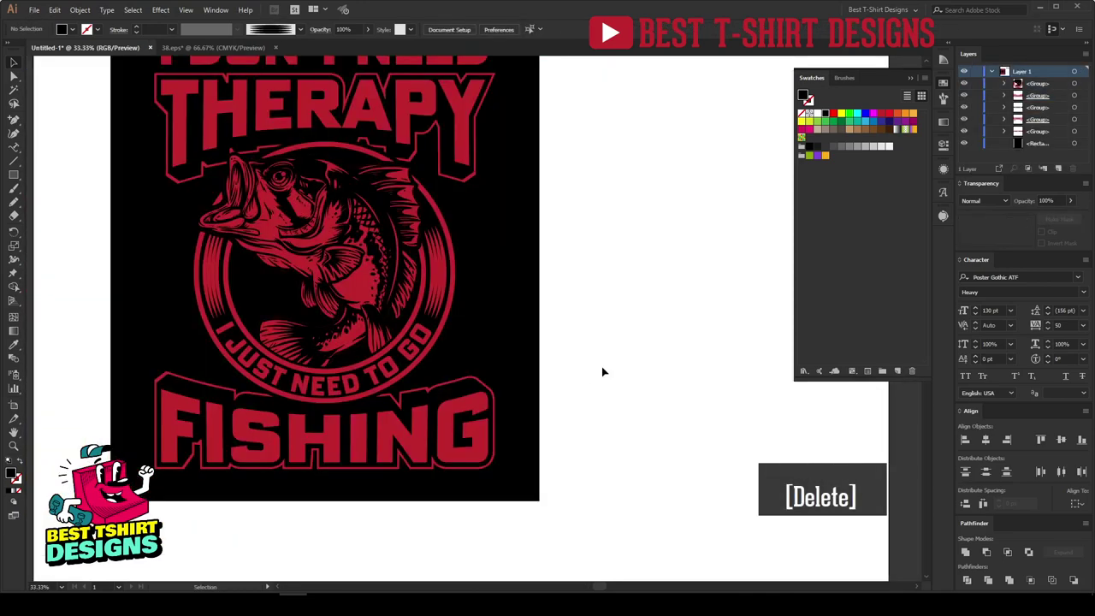
Scale the I DON'T NEED line down about its center to about 191 px high and nudge it about 8 px down
{"action": "scroll", "coordinate": [601, 366], "scroll_direction": "up", "scroll_amount": 2}
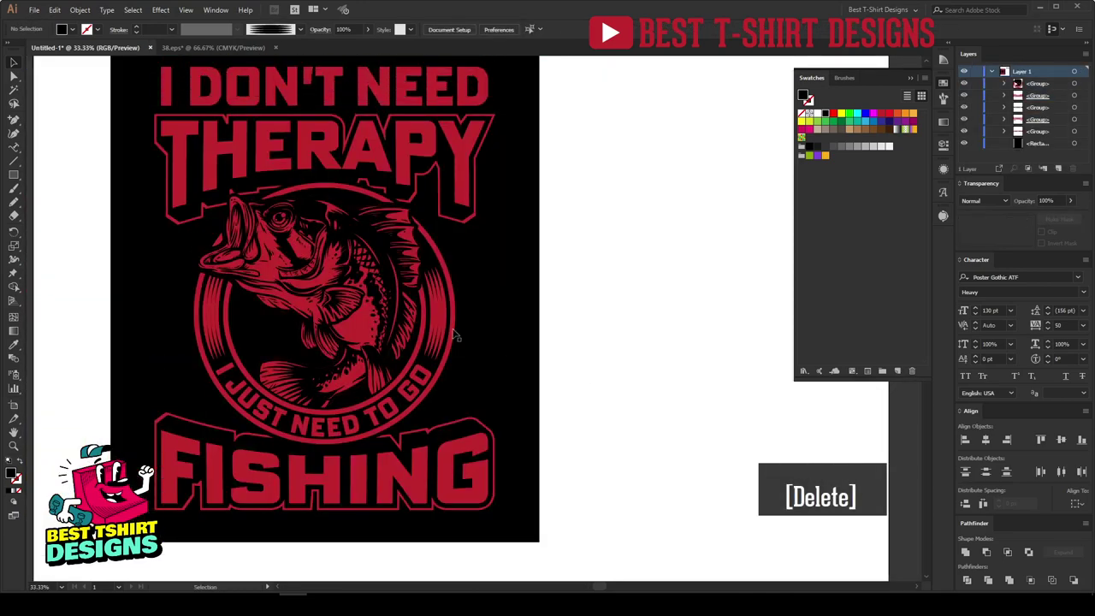
{"action": "scroll", "coordinate": [558, 354], "scroll_direction": "down", "scroll_amount": 1}
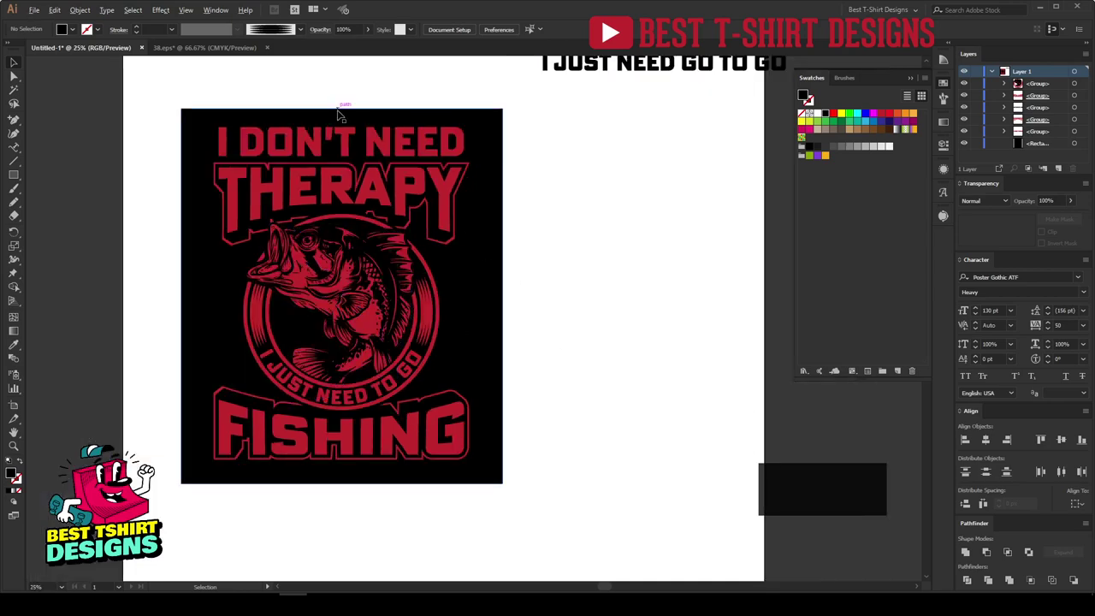
{"action": "scroll", "coordinate": [343, 111], "scroll_direction": "up", "scroll_amount": 2}
{"action": "scroll", "coordinate": [346, 165], "scroll_direction": "down", "scroll_amount": 1}
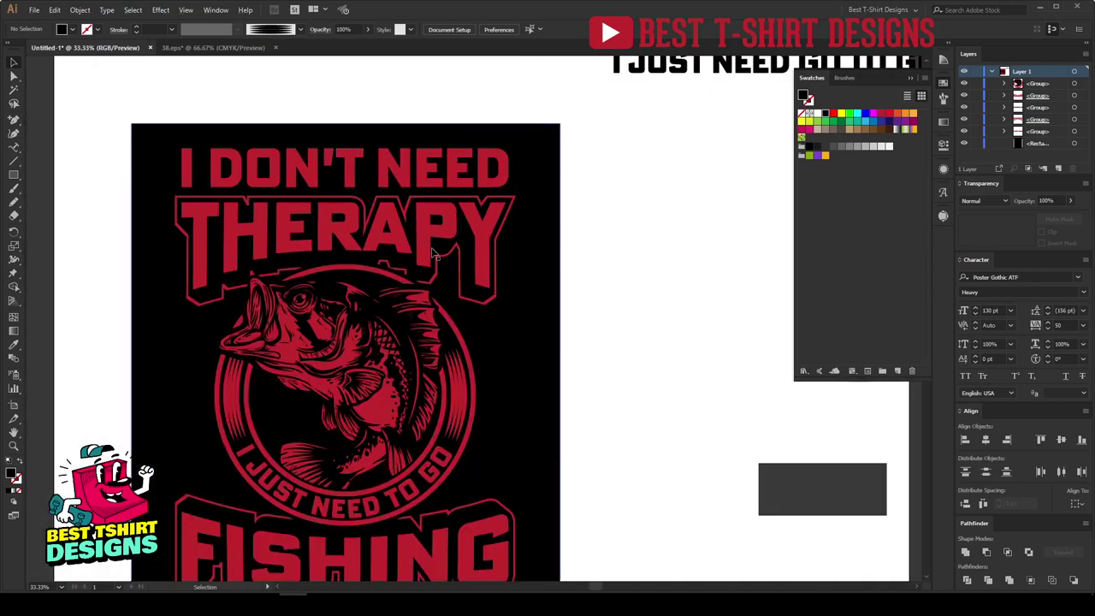
{"action": "scroll", "coordinate": [494, 428], "scroll_direction": "down", "scroll_amount": 2}
{"action": "scroll", "coordinate": [379, 205], "scroll_direction": "up", "scroll_amount": 2}
{"action": "scroll", "coordinate": [361, 202], "scroll_direction": "up", "scroll_amount": 1}
{"action": "left_click", "coordinate": [360, 200]}
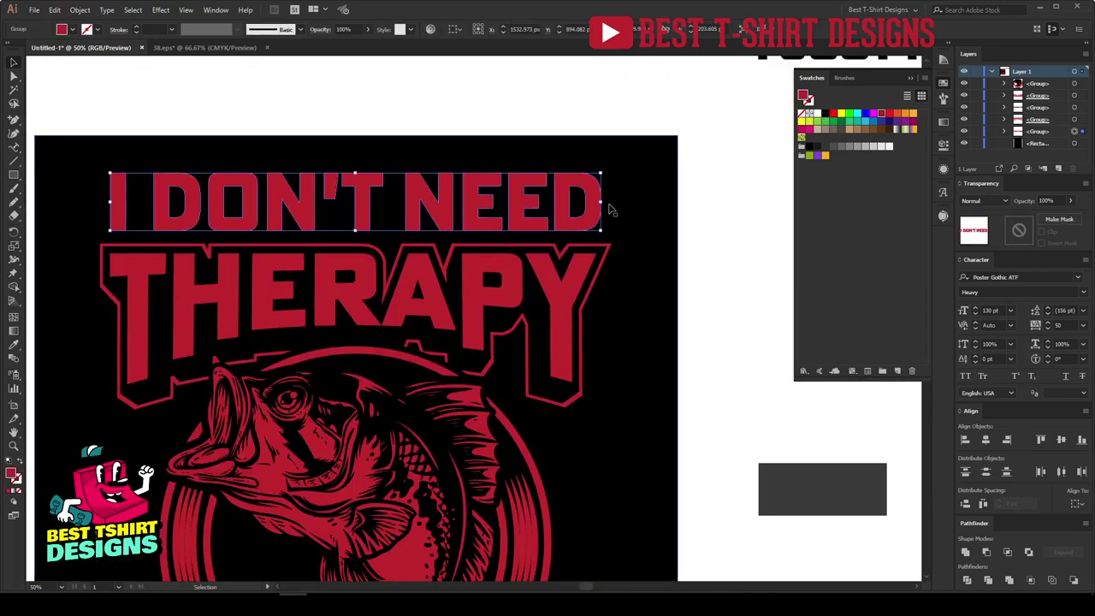
{"action": "left_click_drag", "start_coordinate": [601, 202], "coordinate": [587, 204]}
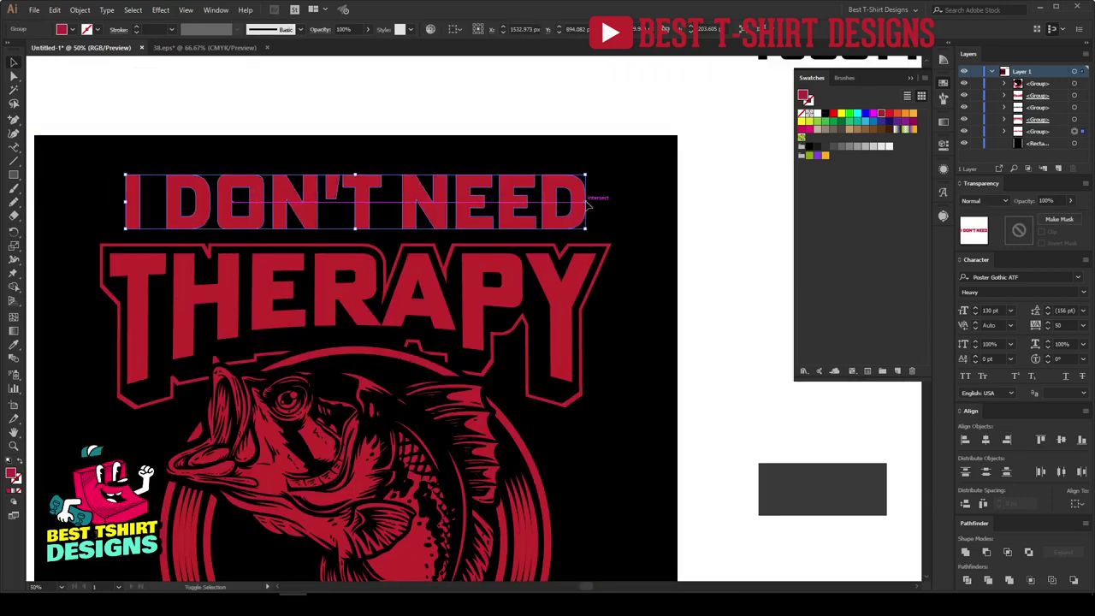
{"action": "key", "text": "Down"}
{"action": "key", "text": "Down"}
{"action": "key", "text": "Down"}
{"action": "key", "text": "Down"}
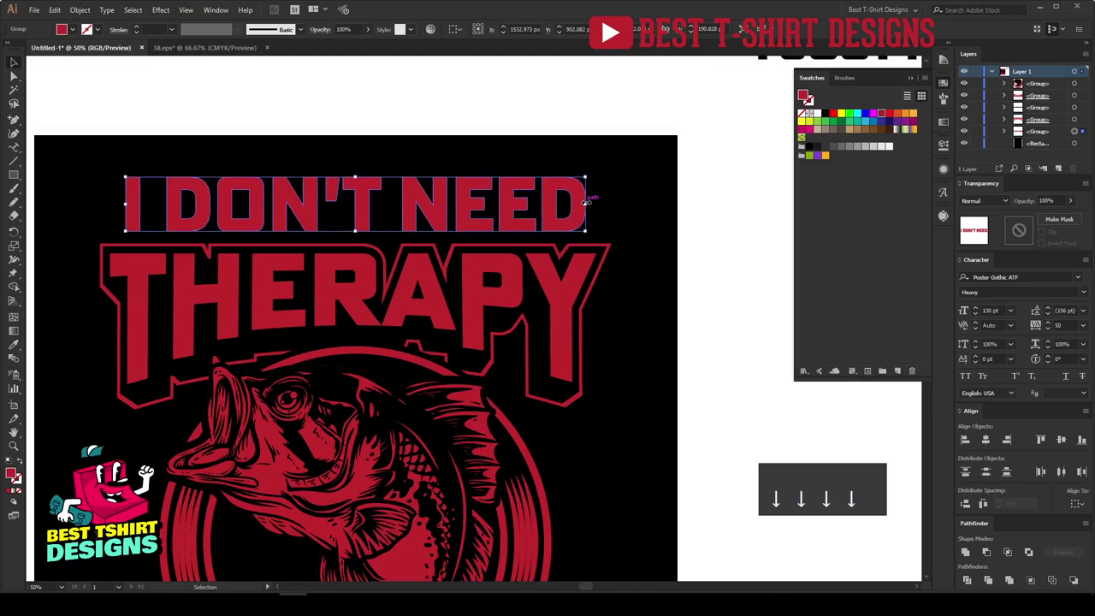
Offset the path of the I DON'T NEED lettering by 10 px with miter joins
{"action": "scroll", "coordinate": [325, 208], "scroll_direction": "up", "scroll_amount": 1}
{"action": "key", "text": "ctrl+alt+f"}
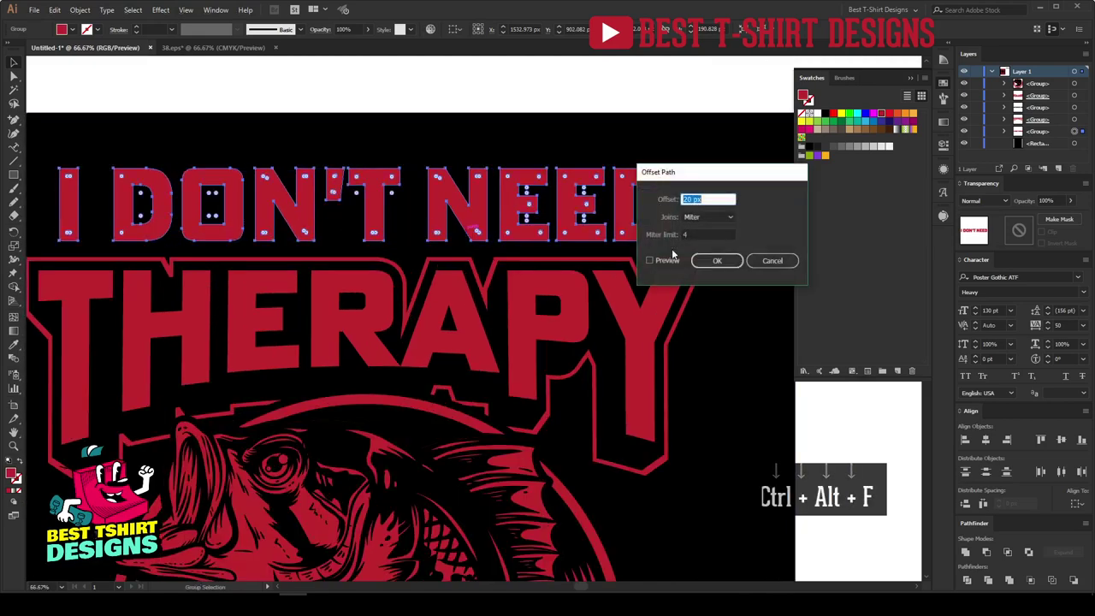
{"action": "left_click", "coordinate": [672, 261]}
{"action": "double_click", "coordinate": [713, 199]}
{"action": "type", "text": "10"}
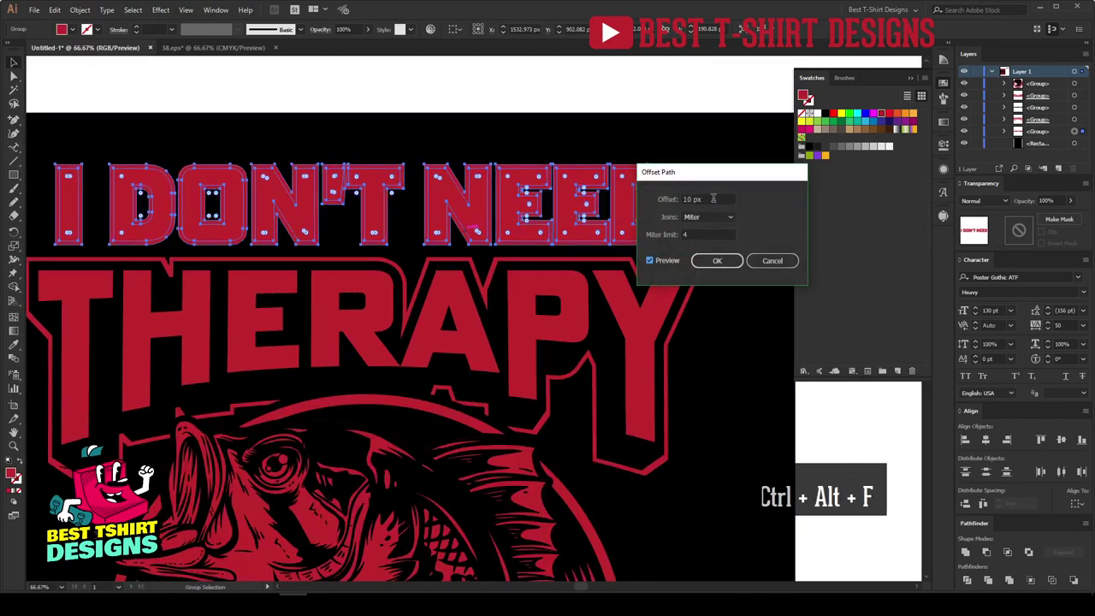
{"action": "left_click", "coordinate": [717, 261]}
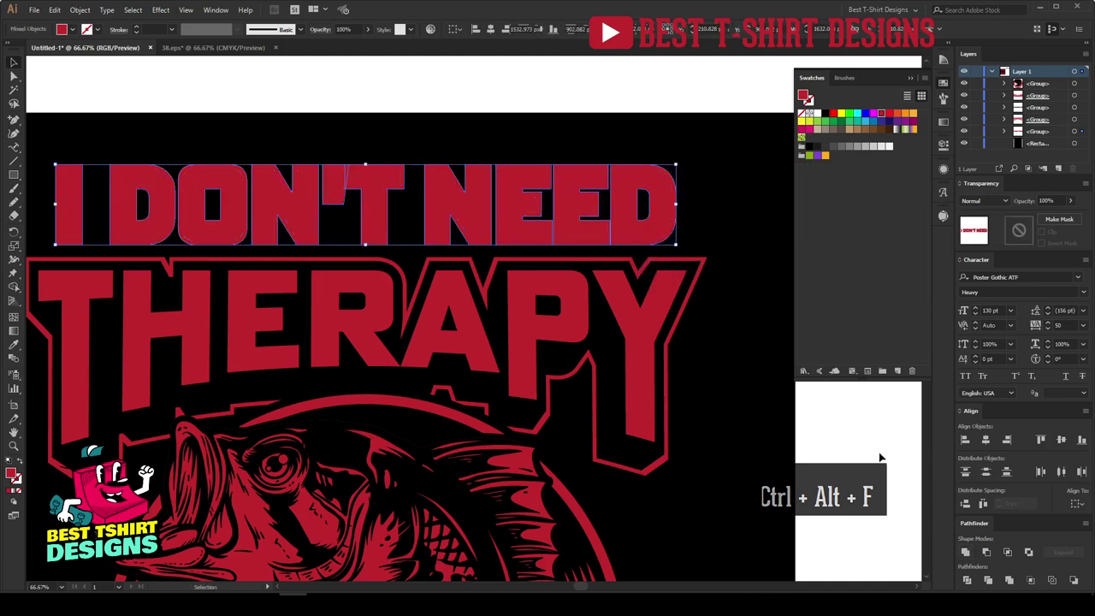
Swap the offset shape's red fill to its stroke and set the stroke weight to 7 pt
{"action": "key", "text": "shift+x"}
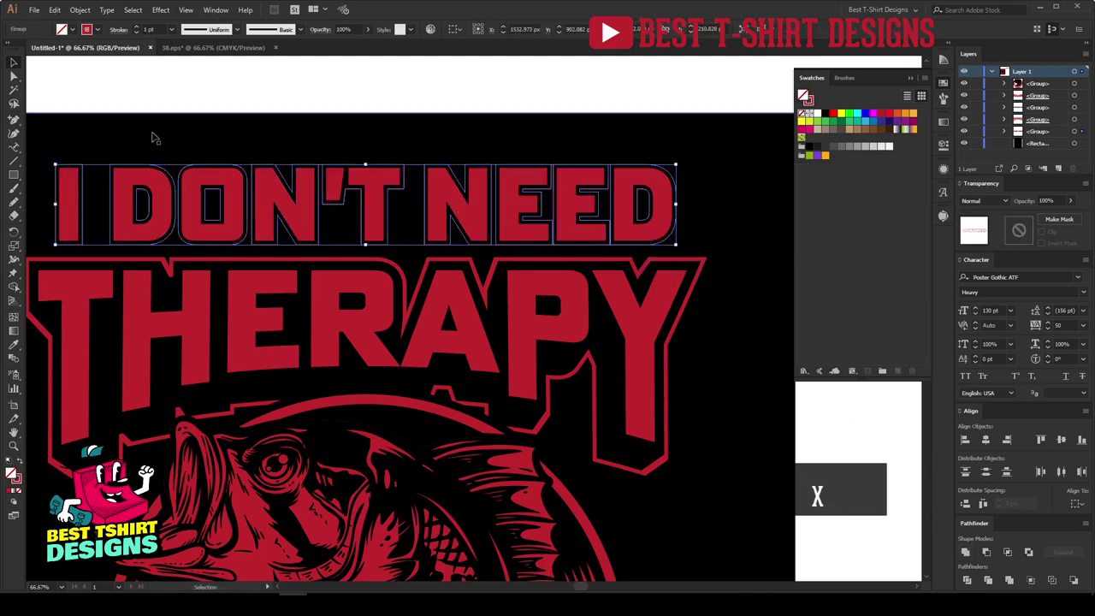
{"action": "left_click", "coordinate": [153, 29]}
{"action": "type", "text": "10"}
{"action": "key", "text": "Return"}
{"action": "key", "text": "Down"}
{"action": "key", "text": "Down"}
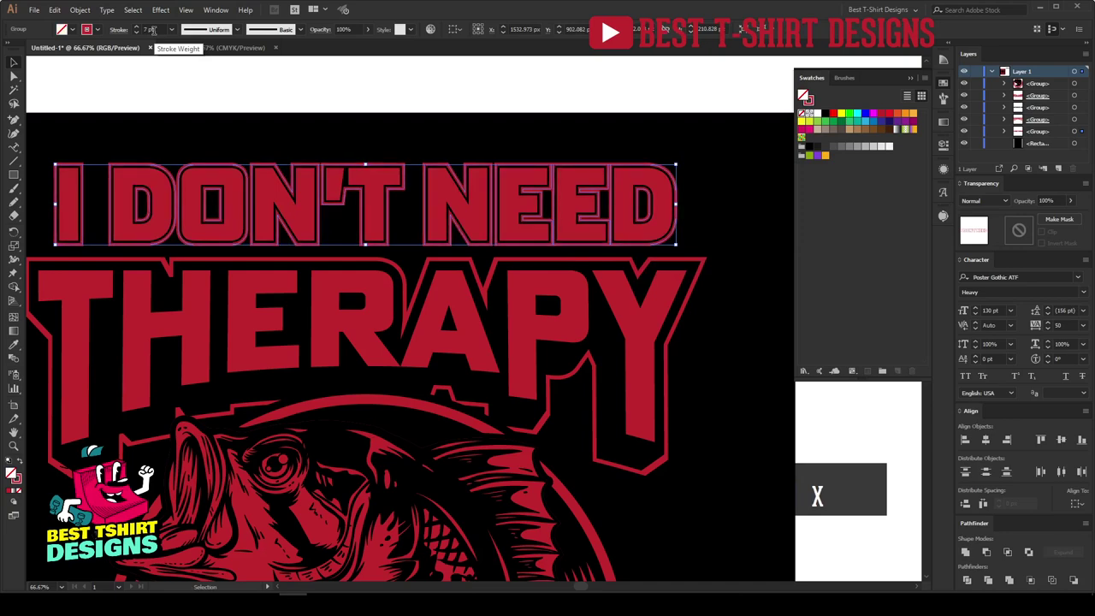
Expand the red stroke around the I DON'T NEED lettering into a filled shape
{"action": "left_click", "coordinate": [80, 9]}
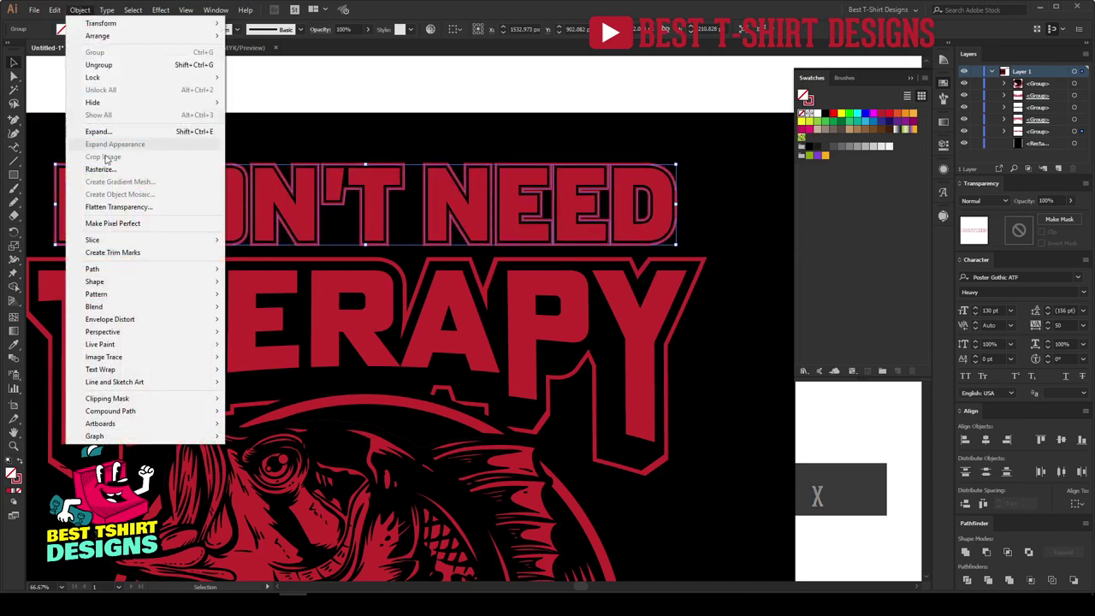
{"action": "left_click", "coordinate": [111, 131]}
{"action": "left_click", "coordinate": [520, 364]}
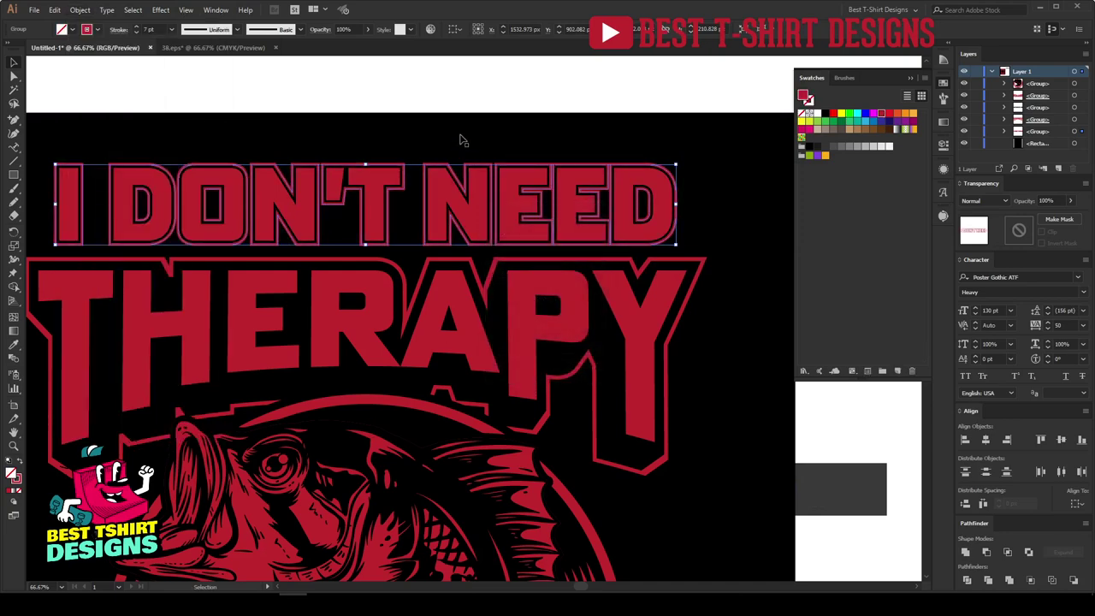
Cut the expanded outline around the I DON'T NEED lettering and paste it at the back of the artwork
{"action": "key", "text": "a"}
{"action": "key", "text": "v"}
{"action": "key", "text": "ctrl+shift+a"}
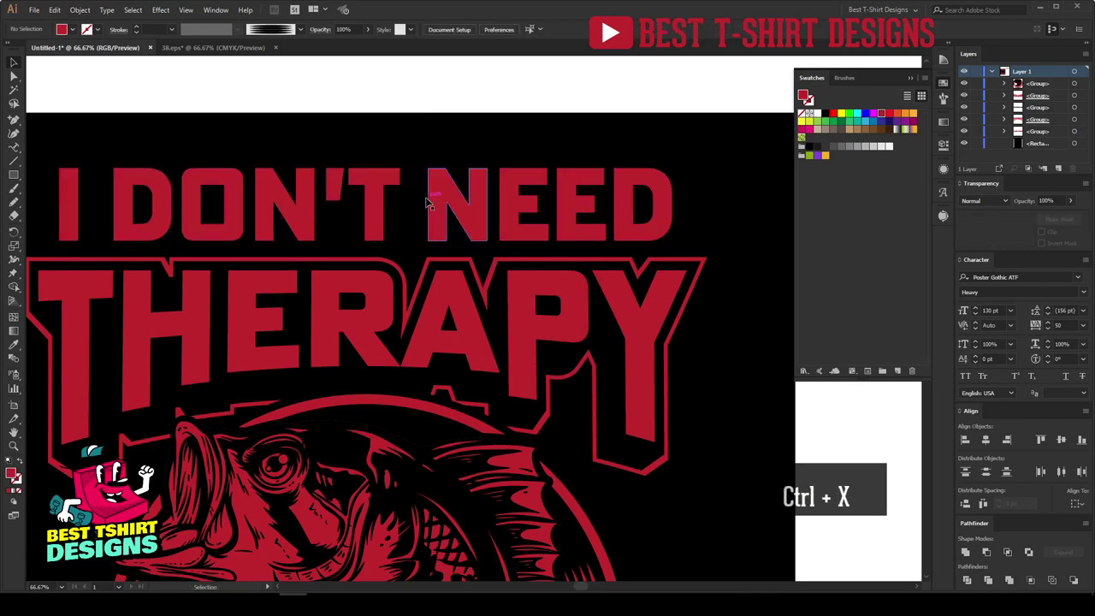
{"action": "key", "text": "ctrl+b"}
{"action": "key", "text": "ctrl+minus"}
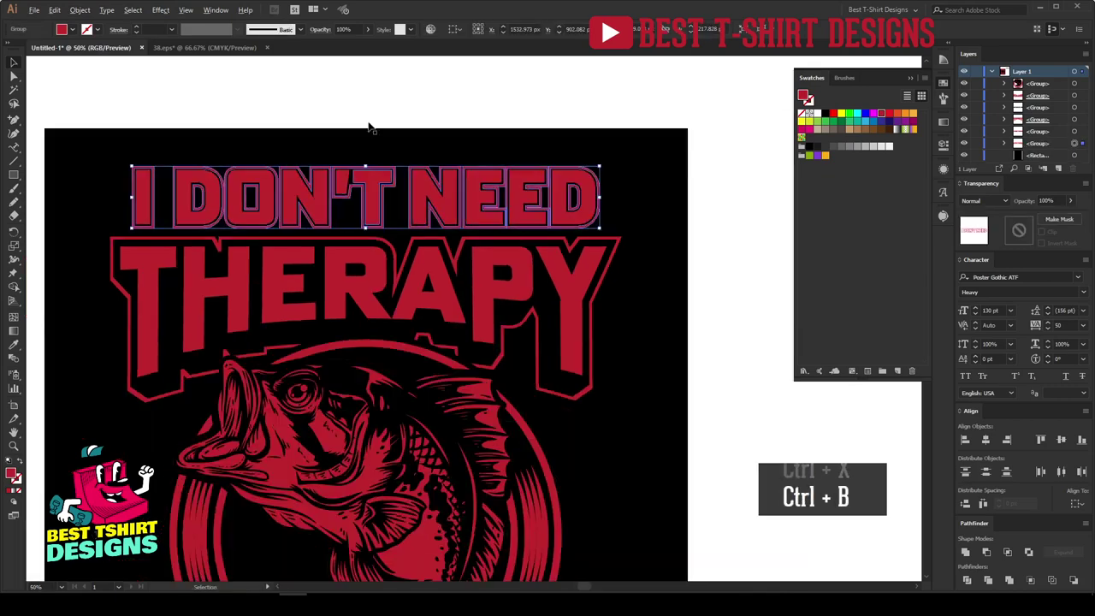
{"action": "key", "text": "ctrl+shift+a"}
{"action": "key", "text": "ctrl+minus"}
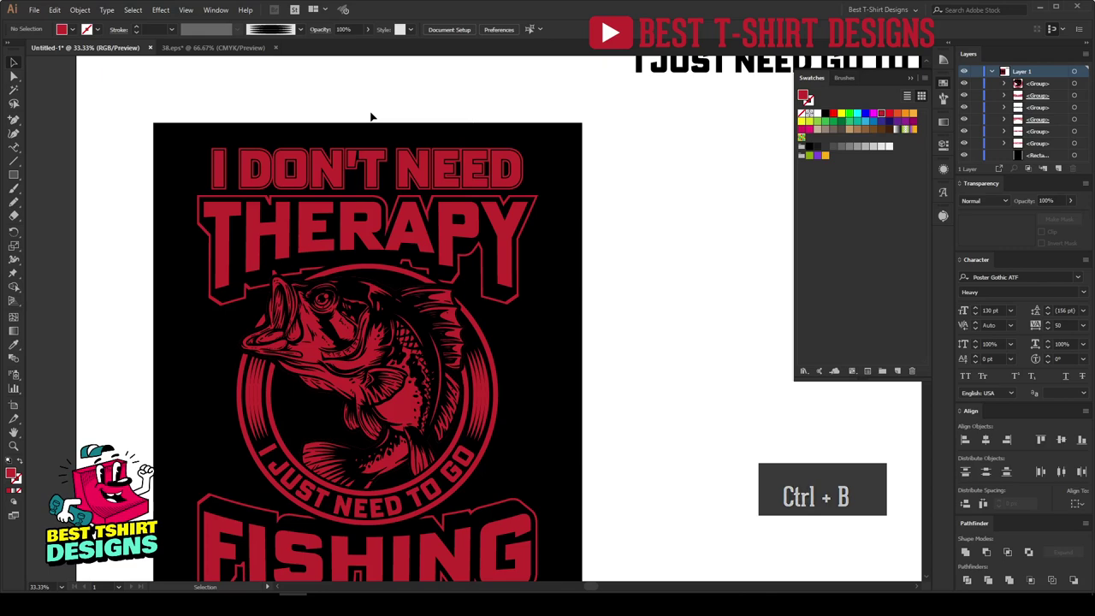
{"action": "scroll", "coordinate": [356, 137], "scroll_direction": "up", "scroll_amount": 1}
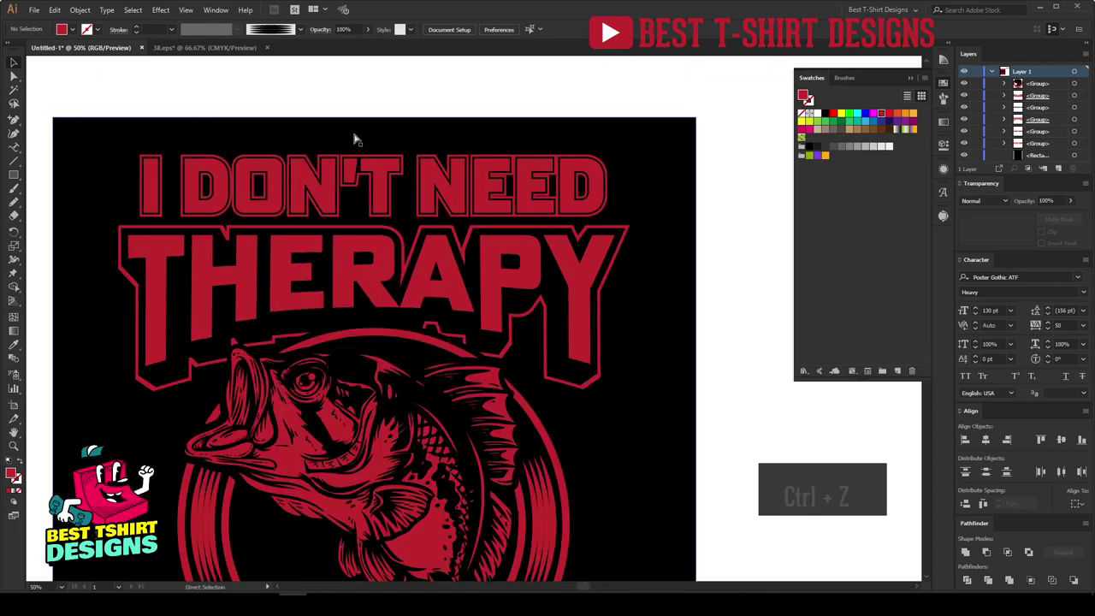
Undo the outline's pasting and expansion, and delete the stroked outline around the I DON'T NEED lettering
{"action": "key", "text": "ctrl+z"}
{"action": "key", "text": "ctrl+z"}
{"action": "key", "text": "ctrl+z"}
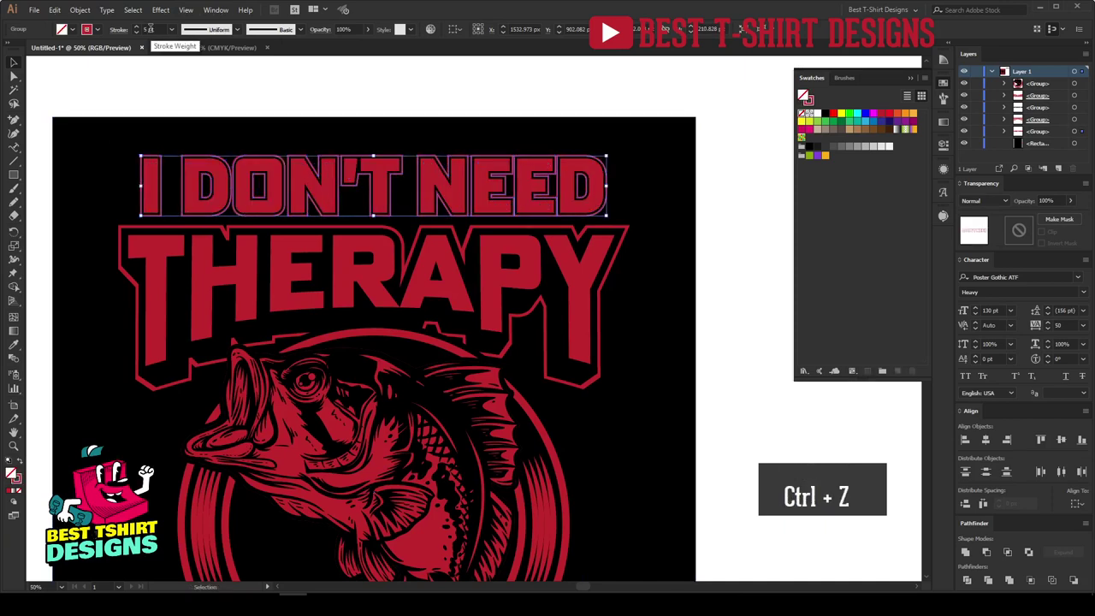
{"action": "key", "text": "Delete"}
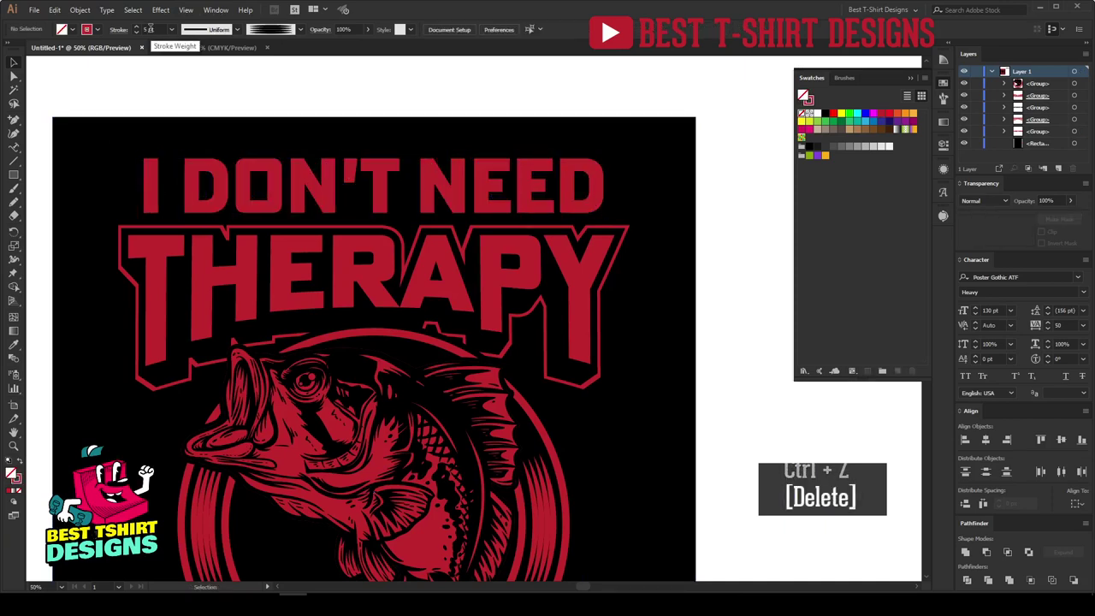
Scale the I DON'T NEED line proportionally about its center until it spans the full width of the THERAPY outline
{"action": "left_click", "coordinate": [609, 186]}
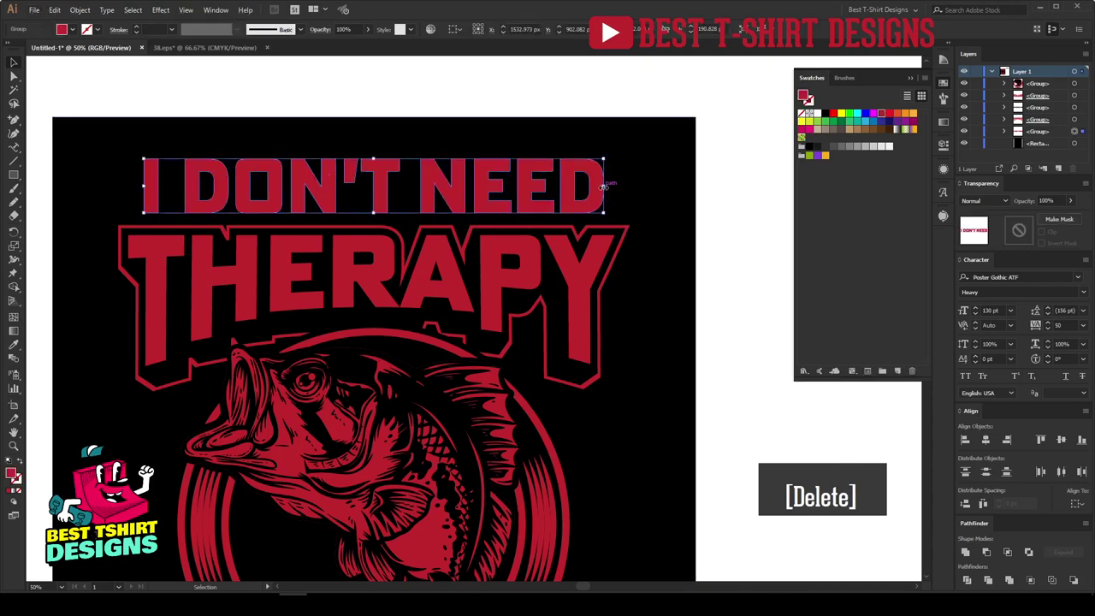
{"action": "left_click_drag", "start_coordinate": [630, 186], "coordinate": [630, 187]}
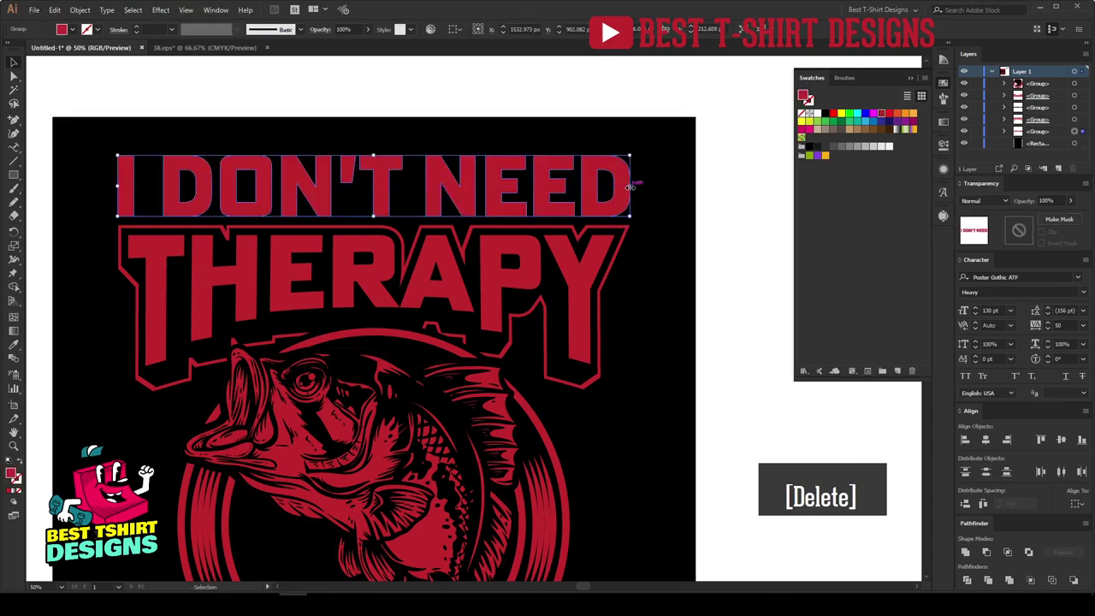
{"action": "key", "text": "ctrl+minus"}
{"action": "key", "text": "ctrl+minus"}
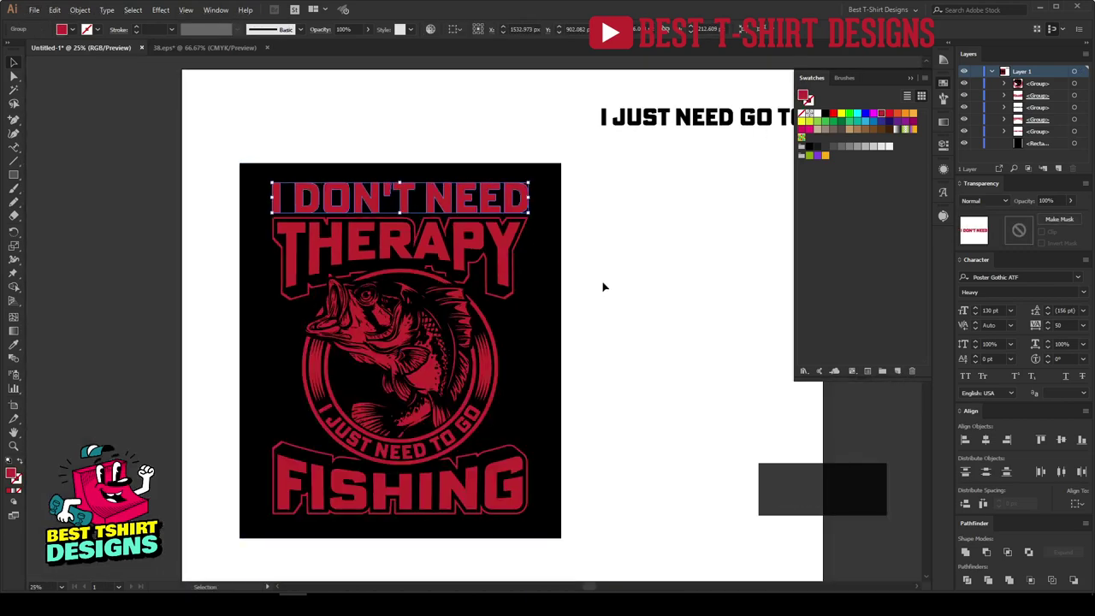
{"action": "left_click", "coordinate": [607, 288]}
{"action": "scroll", "coordinate": [612, 283], "scroll_direction": "down", "scroll_amount": 1}
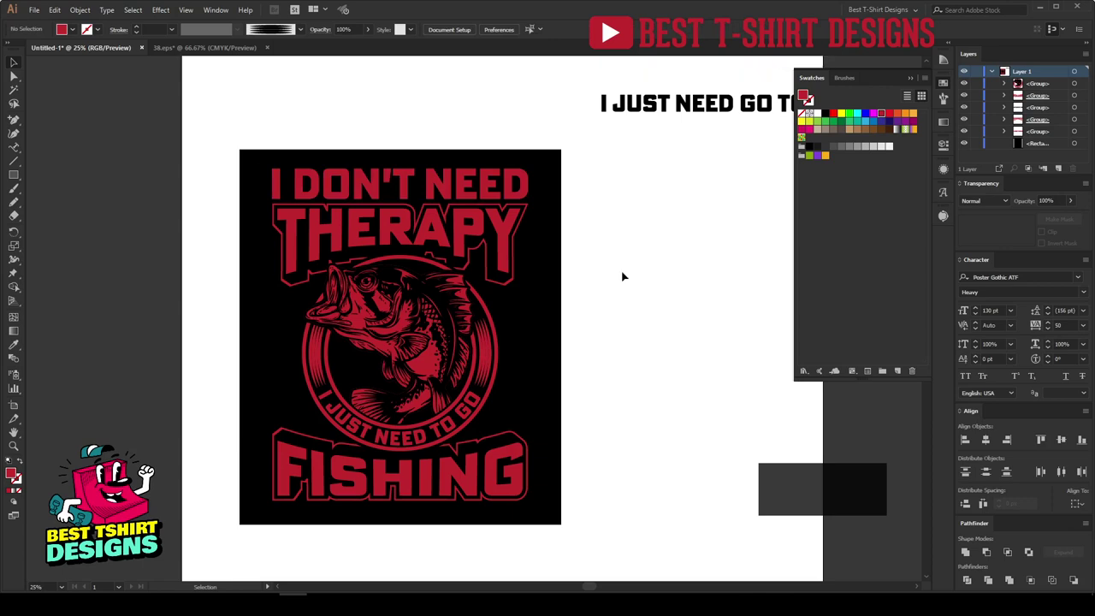
{"action": "scroll", "coordinate": [402, 444], "scroll_direction": "up", "scroll_amount": 1}
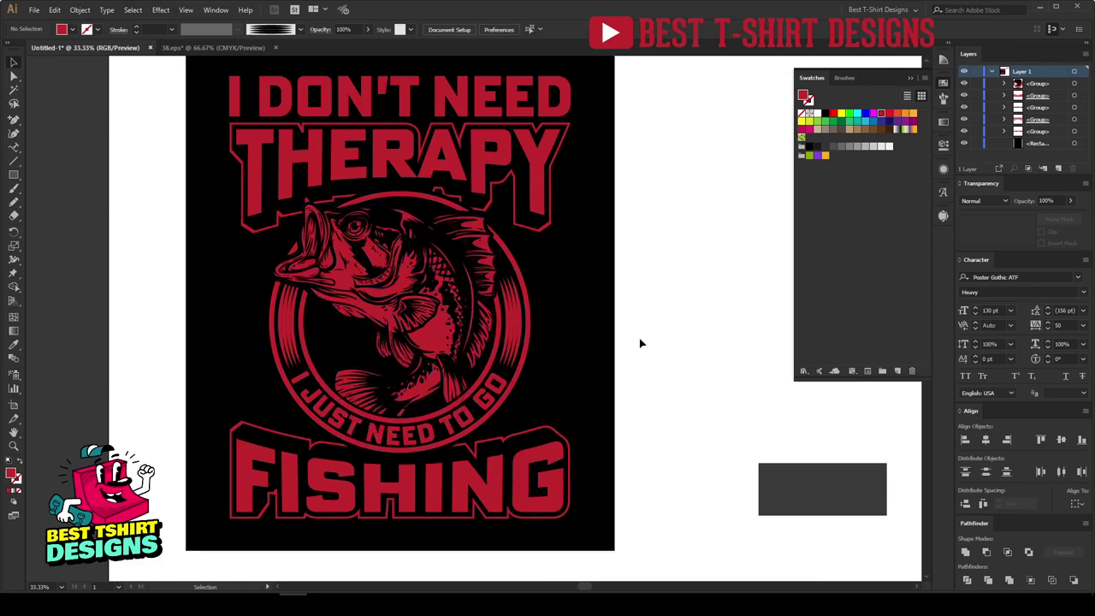
{"action": "scroll", "coordinate": [640, 343], "scroll_direction": "up", "scroll_amount": 1}
Switch to the browser, download the abstract white halftone banner texture from Freepik, and open the saved zip archive
{"action": "key", "text": "F10"}
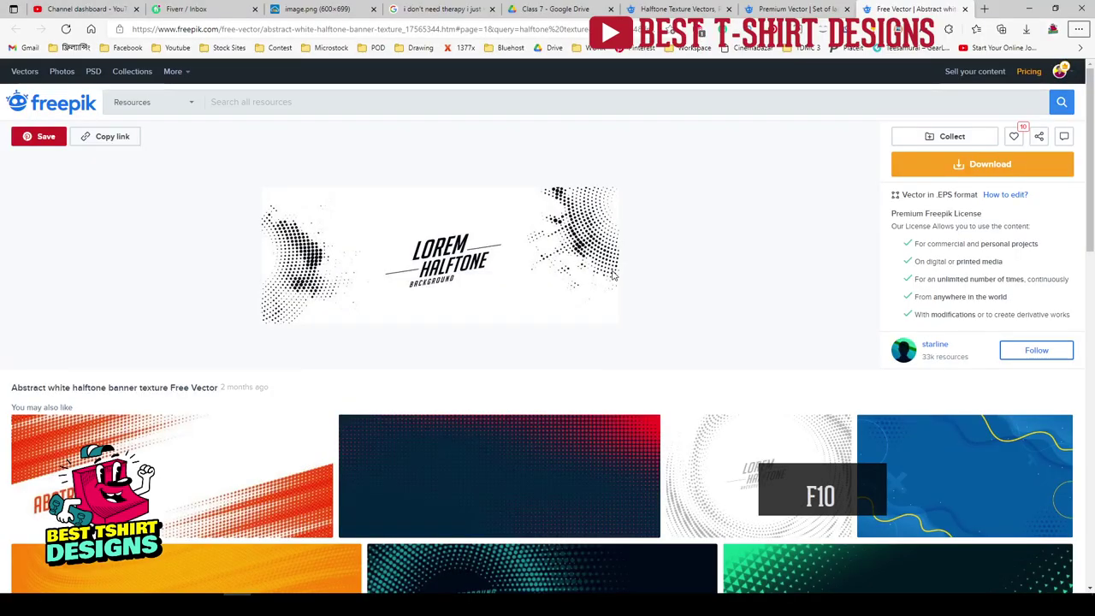
{"action": "left_click", "coordinate": [984, 164]}
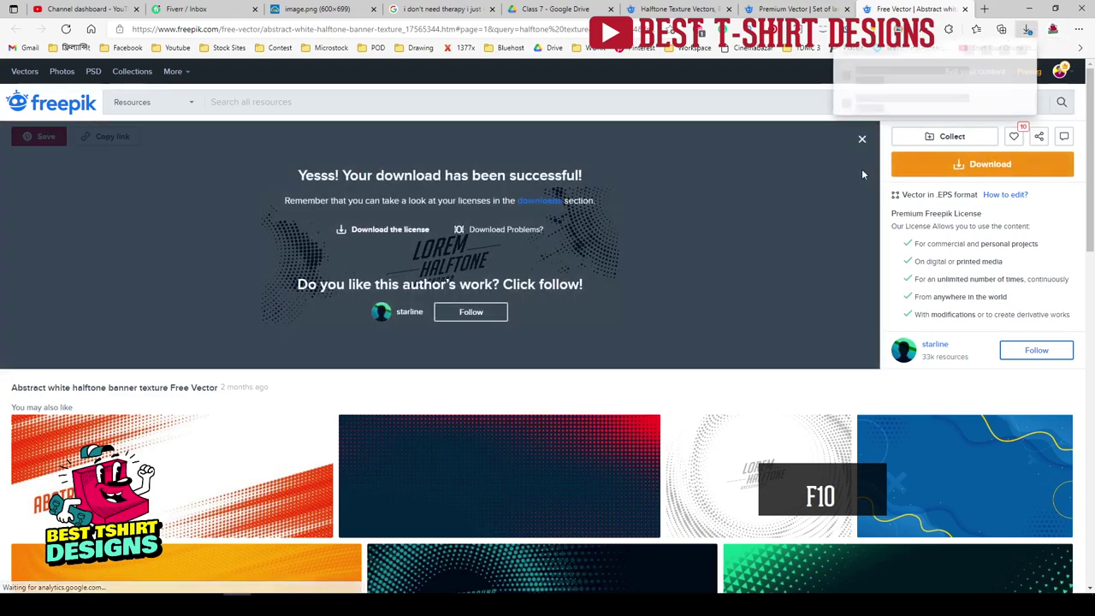
{"action": "left_click", "coordinate": [977, 88]}
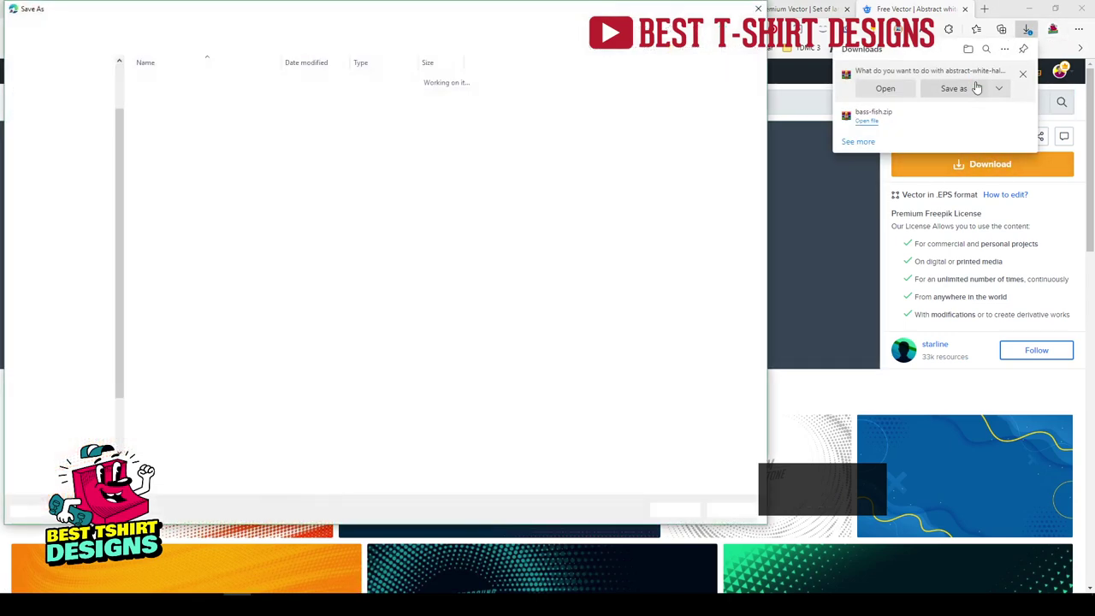
{"action": "key", "text": "Return"}
{"action": "left_click", "coordinate": [867, 80]}
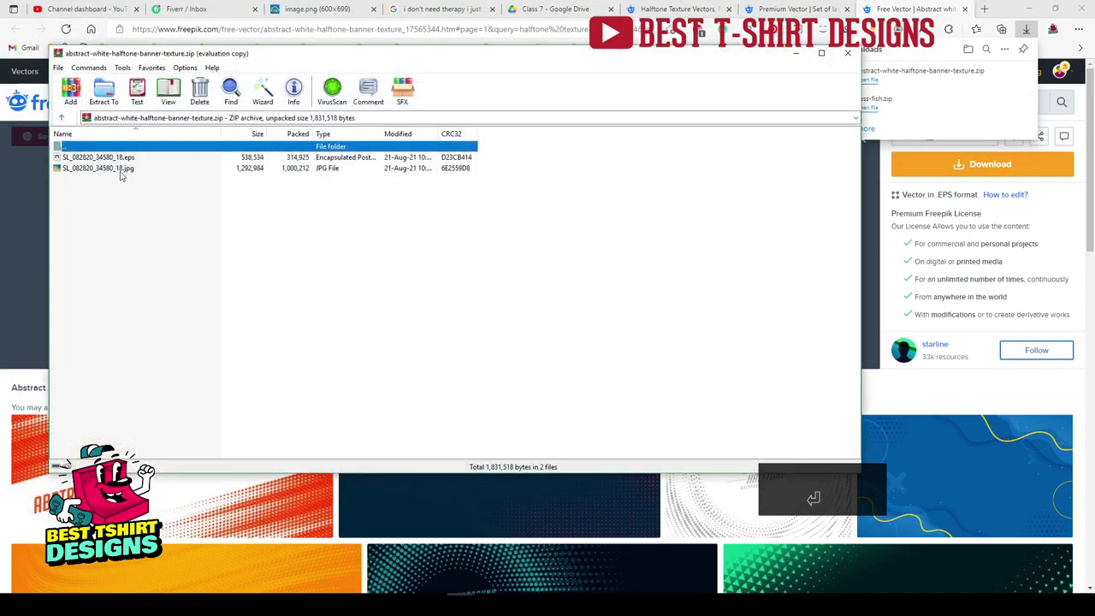
Open SL_082820_34580_18.eps from the archive in Illustrator and dismiss the WinRAR licence reminder
{"action": "left_click", "coordinate": [103, 158]}
{"action": "double_click", "coordinate": [98, 157]}
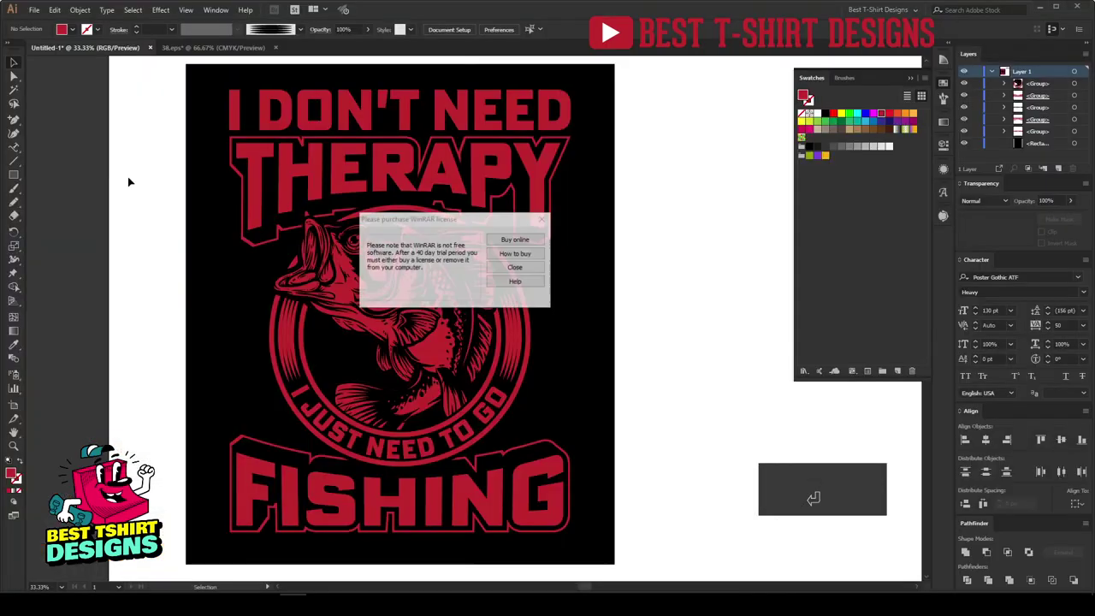
{"action": "key", "text": "Return"}
{"action": "scroll", "coordinate": [471, 220], "scroll_direction": "down", "scroll_amount": 5}
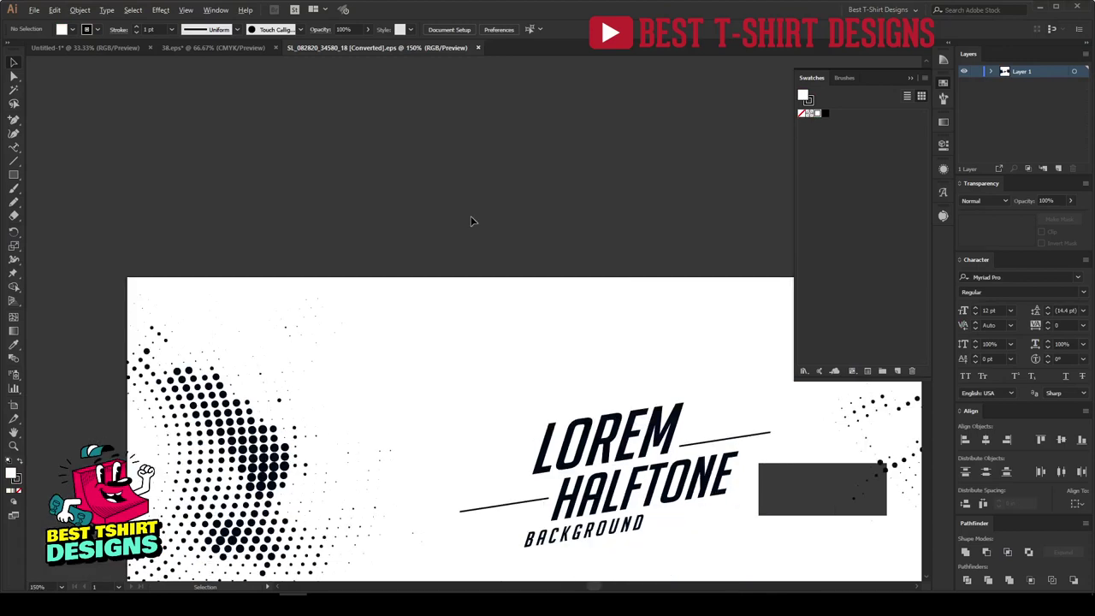
{"action": "scroll", "coordinate": [389, 325], "scroll_direction": "up", "scroll_amount": 2}
Ungroup the halftone banner artwork and release the clipping mask around its dots
{"action": "left_click", "coordinate": [390, 325]}
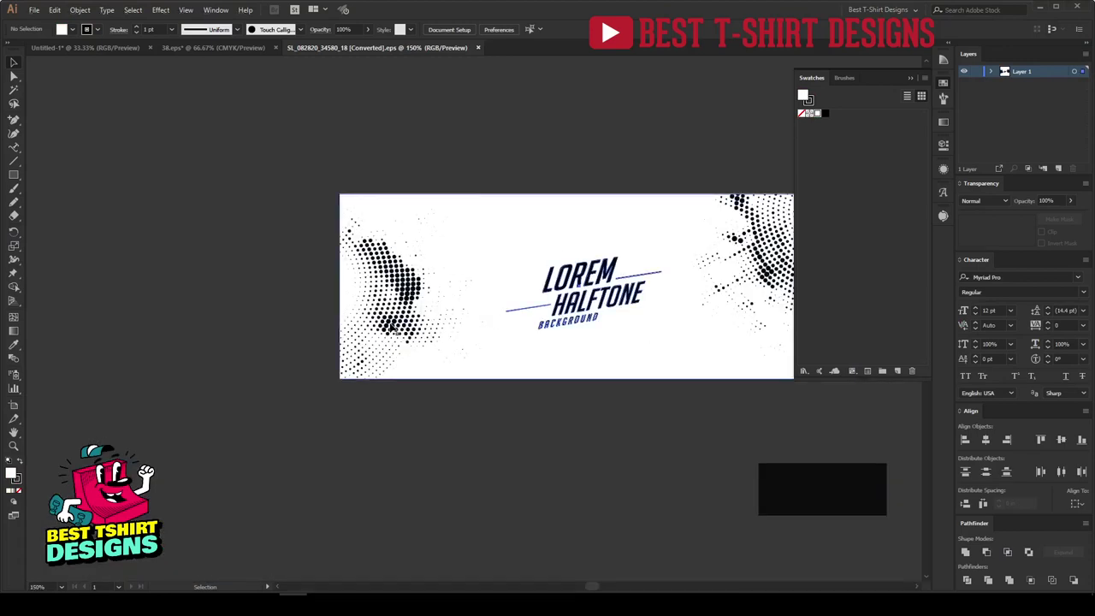
{"action": "right_click", "coordinate": [390, 326]}
{"action": "left_click", "coordinate": [423, 419]}
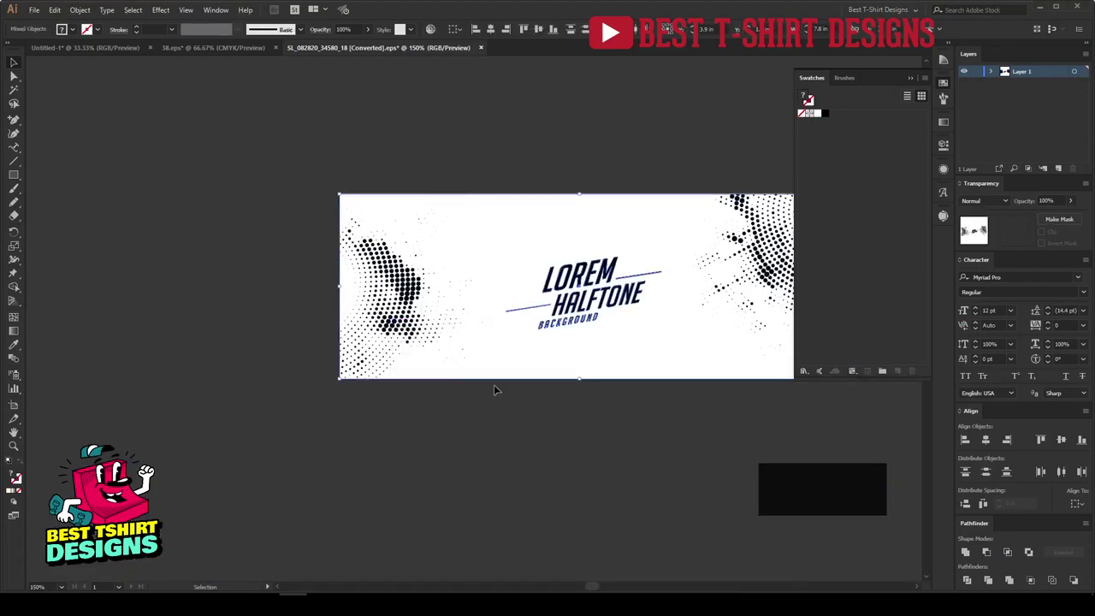
{"action": "left_click", "coordinate": [408, 282]}
{"action": "right_click", "coordinate": [408, 282]}
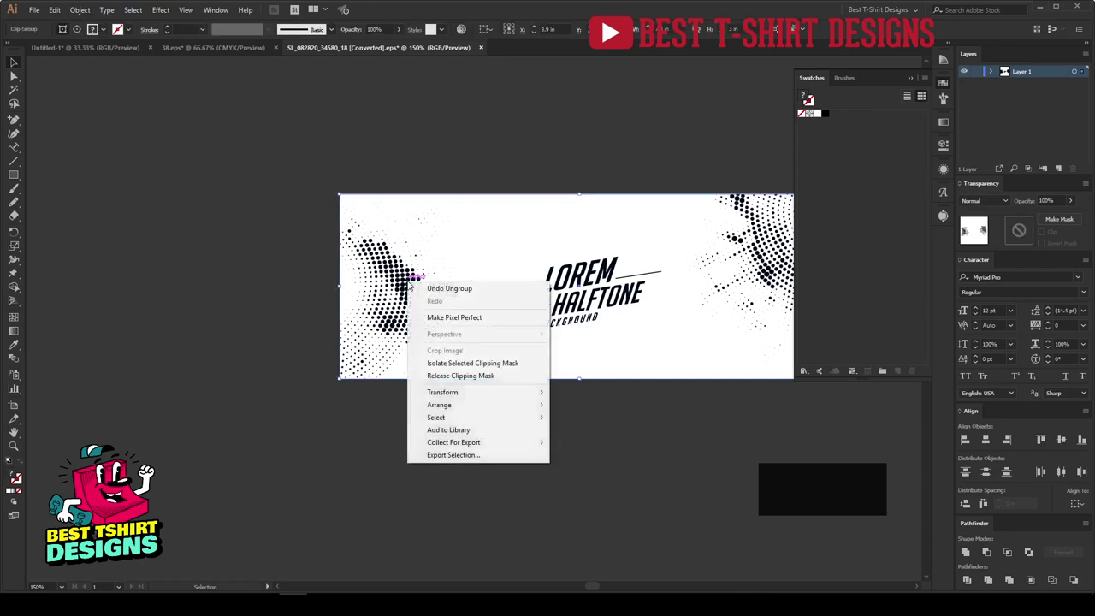
{"action": "left_click", "coordinate": [453, 376]}
{"action": "left_click", "coordinate": [524, 487]}
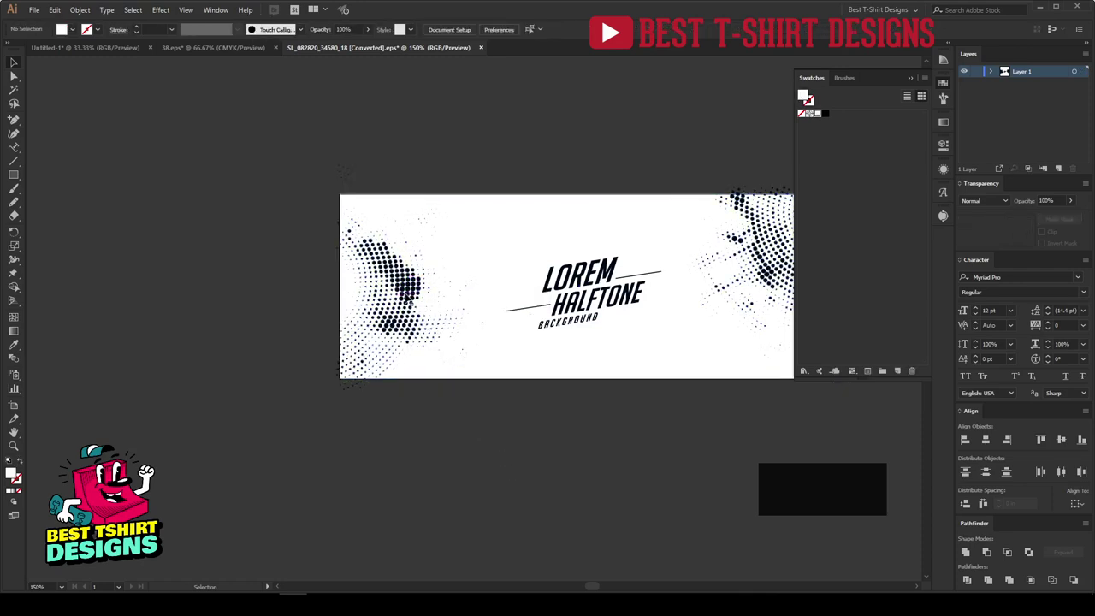
Move the halftone dots left off the banner and ungroup them into separate clusters
{"action": "left_click_drag", "start_coordinate": [409, 295], "coordinate": [220, 315]}
{"action": "right_click", "coordinate": [220, 314]}
{"action": "left_click", "coordinate": [248, 407]}
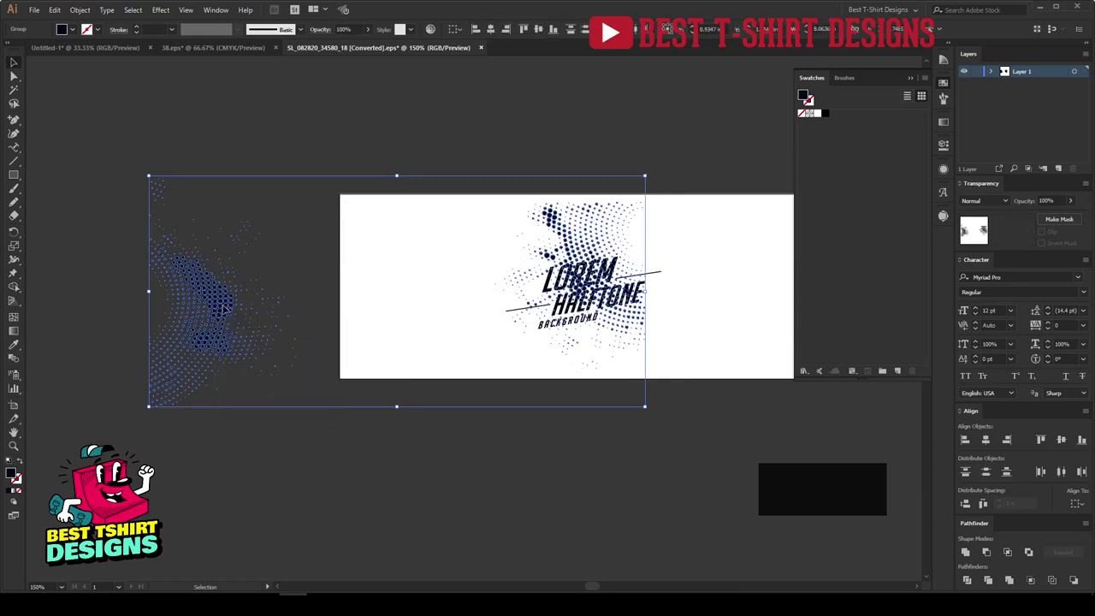
Copy the left halftone cluster and paste it into the T-shirt design document Untitled-1
{"action": "left_click", "coordinate": [221, 306]}
{"action": "key", "text": "ctrl+c"}
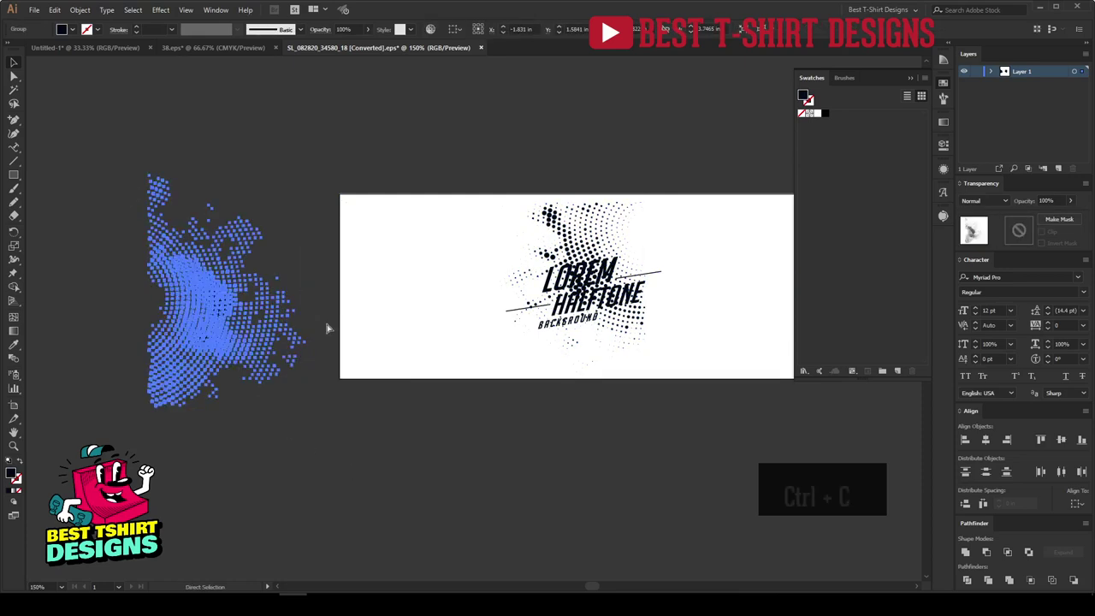
{"action": "left_click", "coordinate": [120, 47]}
{"action": "key", "text": "ctrl+v"}
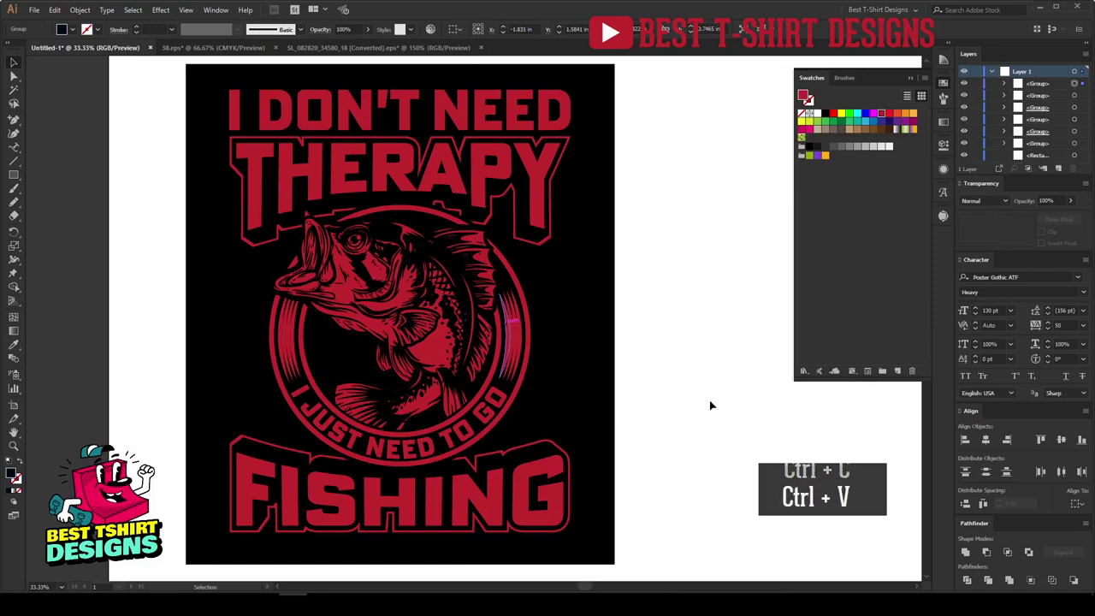
Recolor the halftone cluster with the red of the THERAPY lettering, move it beside the artwork, and enlarge it to about 1308 px high
{"action": "key", "text": "i"}
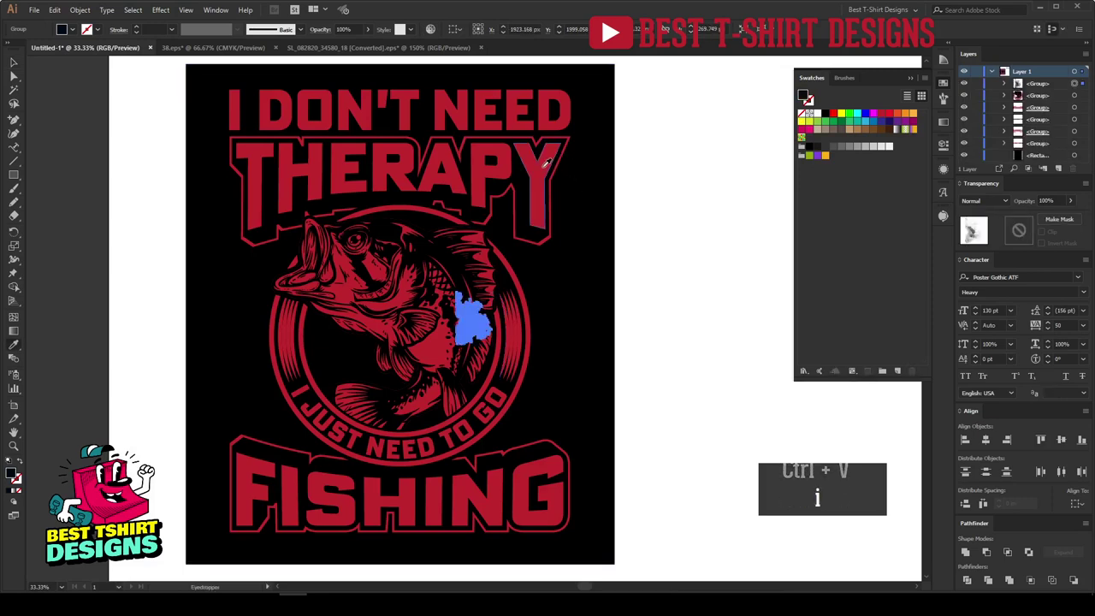
{"action": "key", "text": "v"}
{"action": "left_click_drag", "start_coordinate": [527, 336], "coordinate": [757, 325]}
{"action": "left_click", "coordinate": [627, 353]}
{"action": "left_click", "coordinate": [560, 340]}
{"action": "key", "text": "ctrl+minus"}
{"action": "key", "text": "ctrl+plus"}
{"action": "key", "text": "ctrl+plus"}
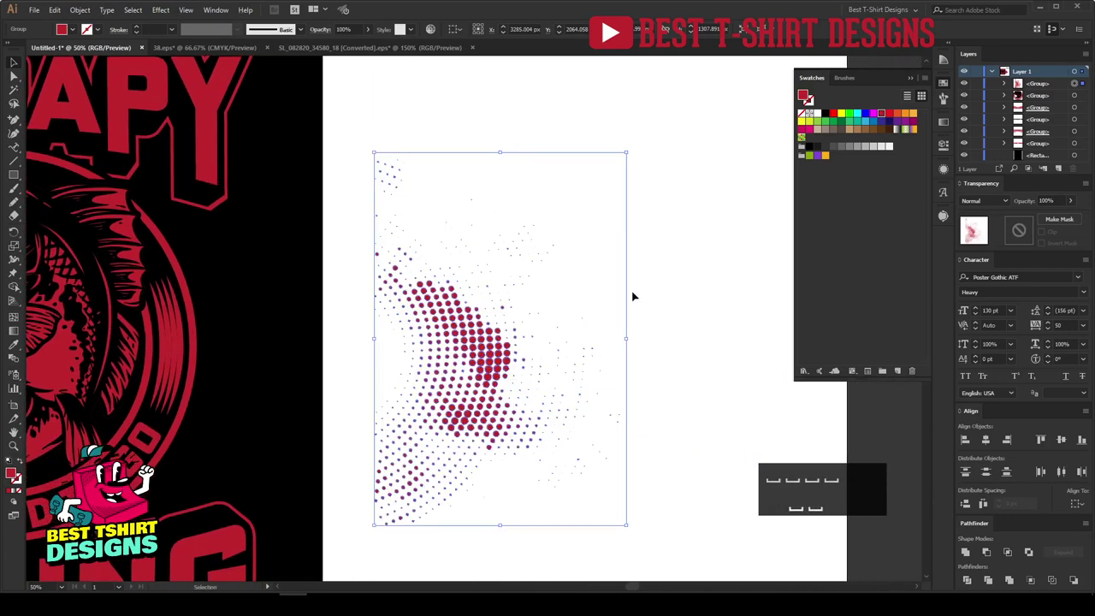
Erase the stray dots along the top, right and lower-right edges of the halftone cluster
{"action": "key", "text": "e"}
{"action": "left_click_drag", "start_coordinate": [386, 171], "coordinate": [379, 150]}
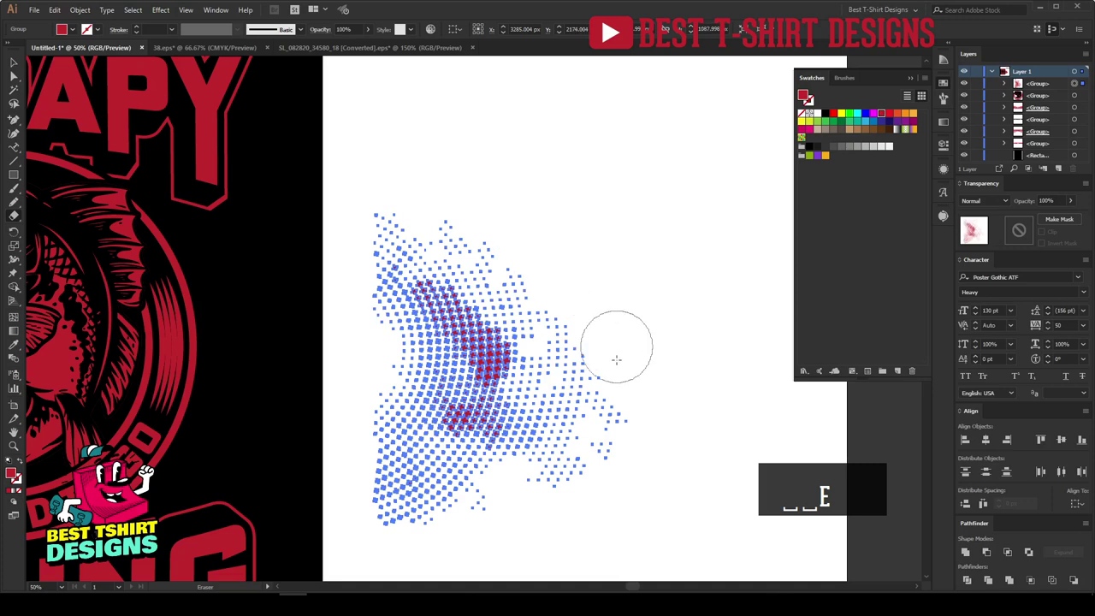
{"action": "left_click_drag", "start_coordinate": [604, 460], "coordinate": [492, 526]}
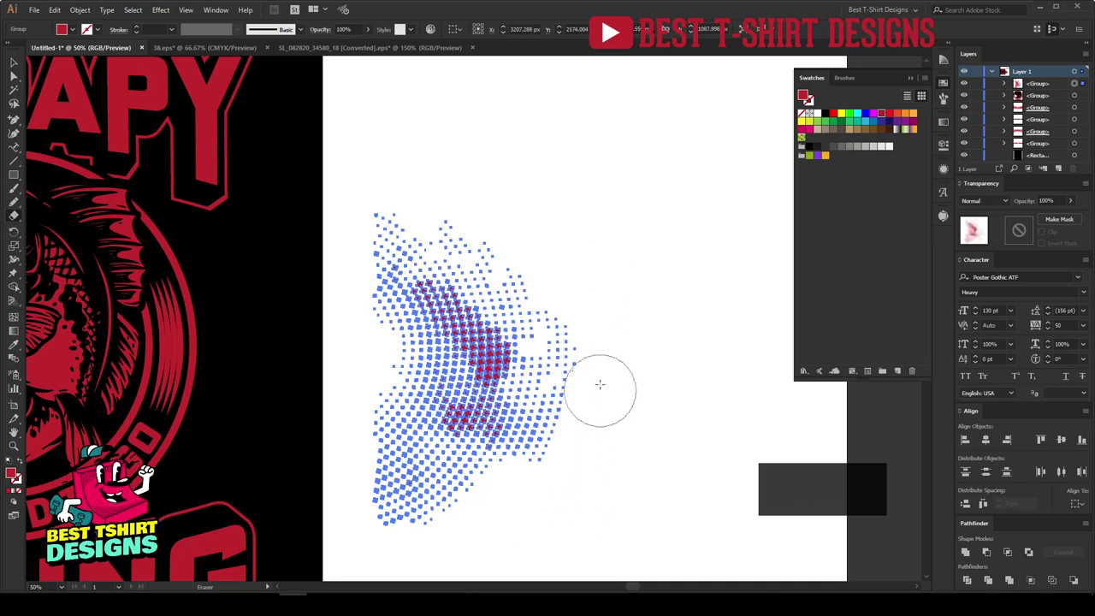
{"action": "key", "text": "v"}
{"action": "left_click", "coordinate": [645, 363]}
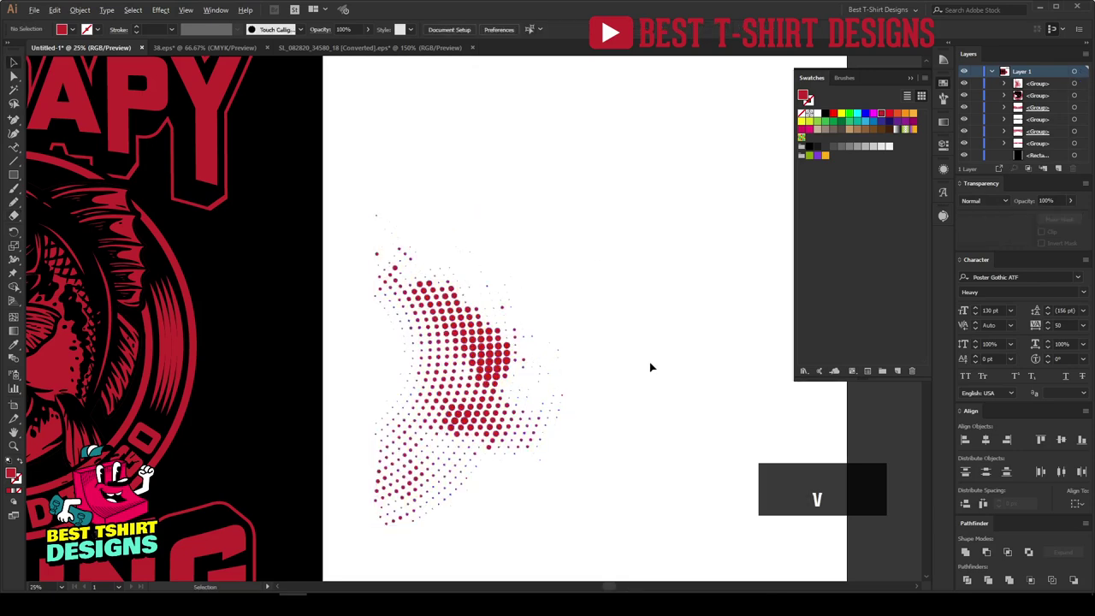
Move the halftone cluster onto the right side of the circular fish badge
{"action": "scroll", "coordinate": [623, 382], "scroll_direction": "down", "scroll_amount": 2}
{"action": "left_click_drag", "start_coordinate": [575, 363], "coordinate": [426, 361]}
{"action": "left_click", "coordinate": [616, 433]}
{"action": "scroll", "coordinate": [242, 368], "scroll_direction": "up", "scroll_amount": 1}
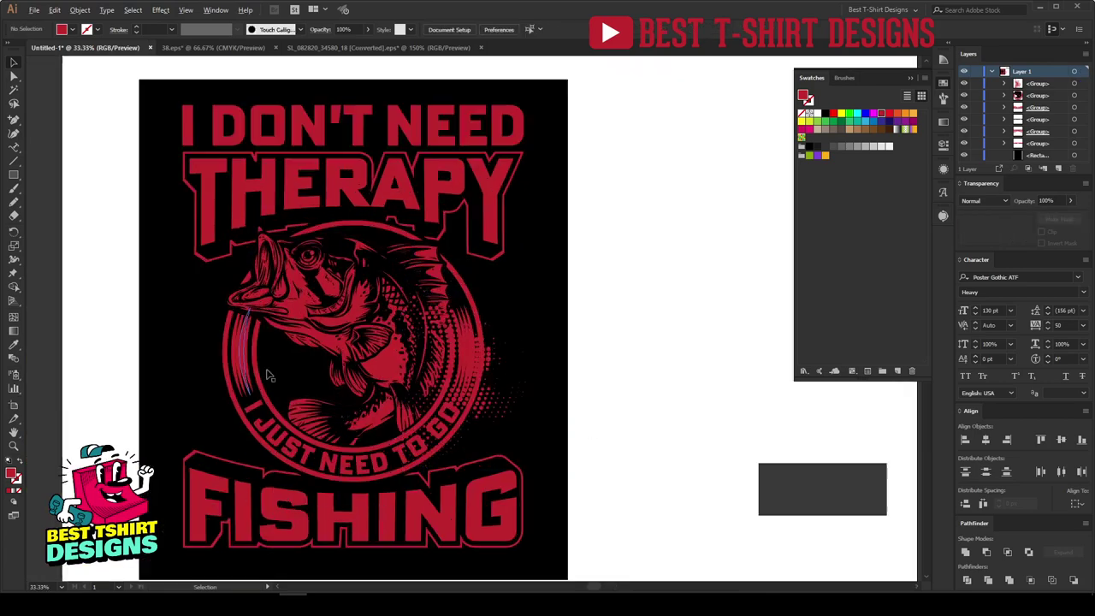
Duplicate the halftone cluster toward the badge's left half and reflect the copy across the vertical axis
{"action": "left_click", "coordinate": [492, 400]}
{"action": "left_click_drag", "start_coordinate": [492, 400], "coordinate": [346, 392]}
{"action": "key", "text": "ctrl+r"}
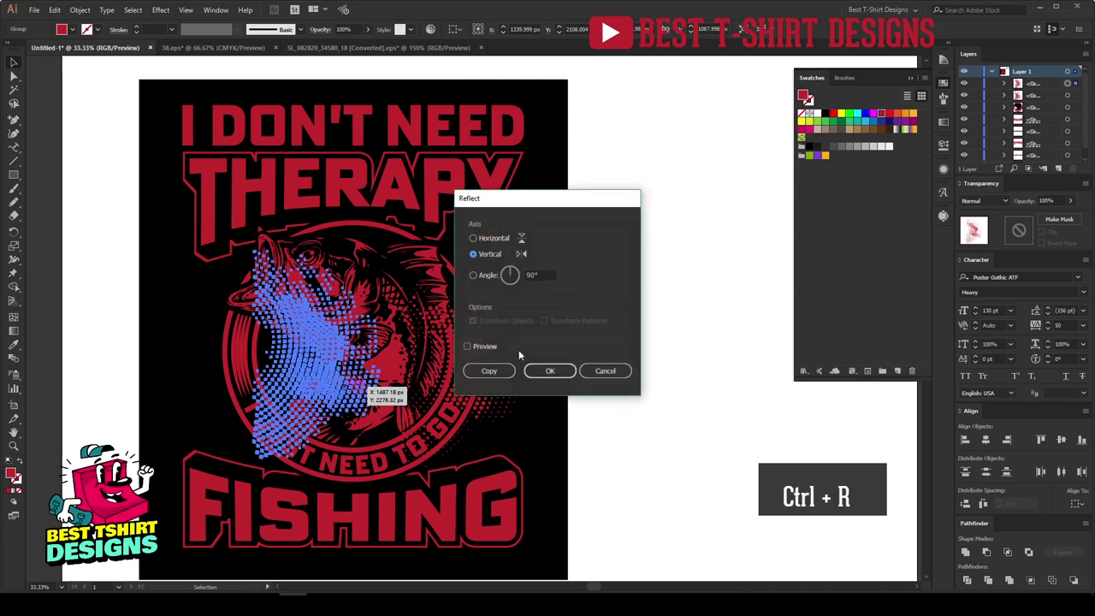
{"action": "left_click", "coordinate": [467, 346]}
{"action": "left_click", "coordinate": [550, 370]}
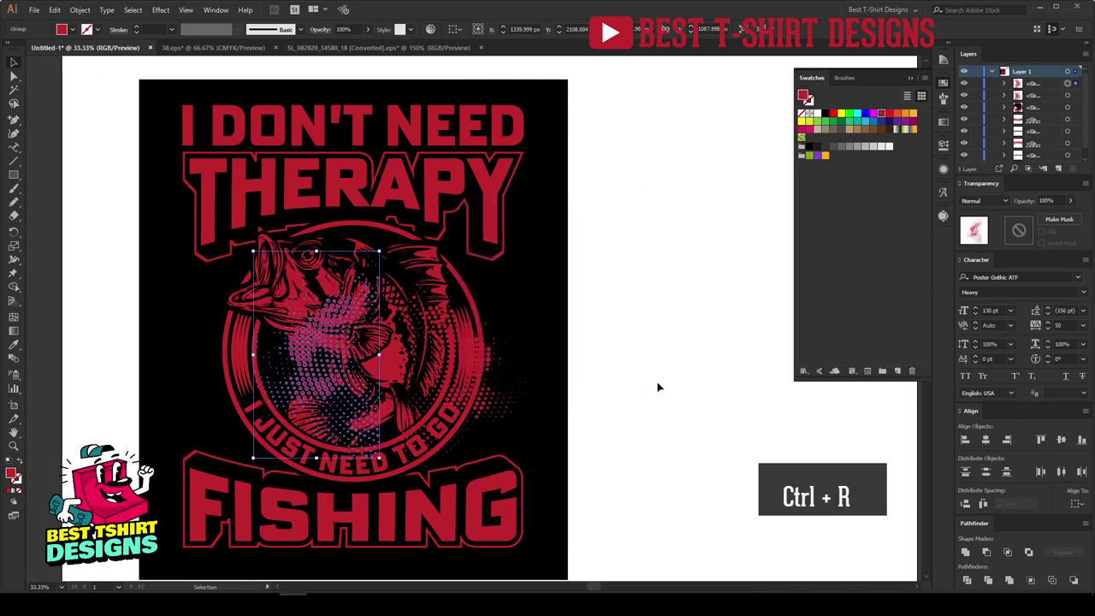
Place the mirrored halftone on the badge's left side and add further copies around its upper and lower left
{"action": "left_click", "coordinate": [655, 384]}
{"action": "left_click_drag", "start_coordinate": [309, 373], "coordinate": [215, 347]}
{"action": "left_click_drag", "start_coordinate": [283, 432], "coordinate": [360, 443]}
Copy a halftone cluster to the upper right side of the badge and reflect it to face outward
{"action": "left_click_drag", "start_coordinate": [299, 486], "coordinate": [455, 325]}
{"action": "key", "text": "ctrl+r"}
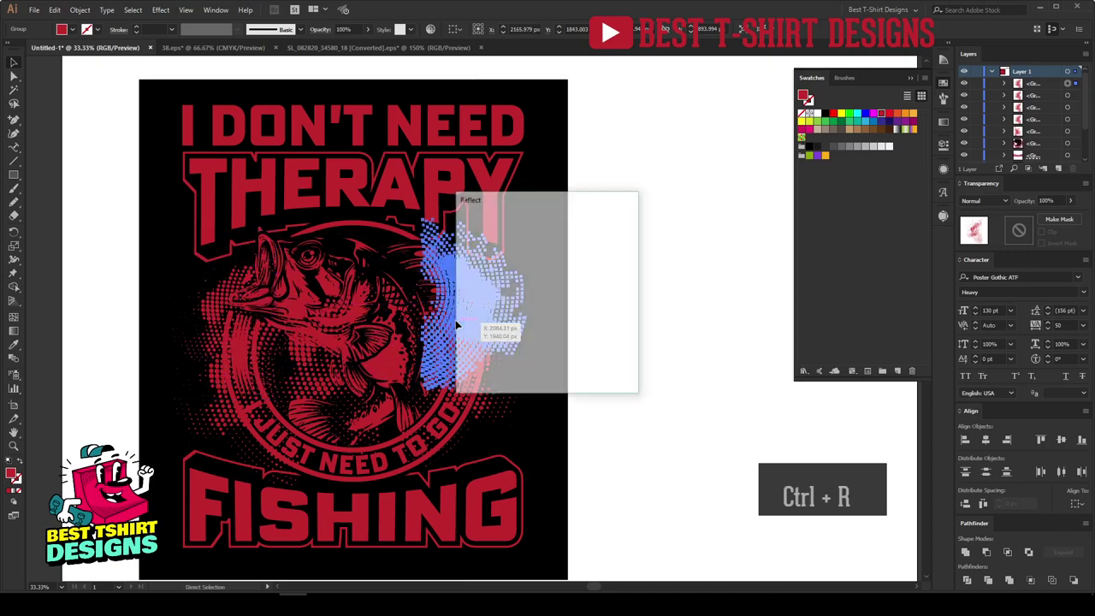
{"action": "left_click", "coordinate": [550, 370]}
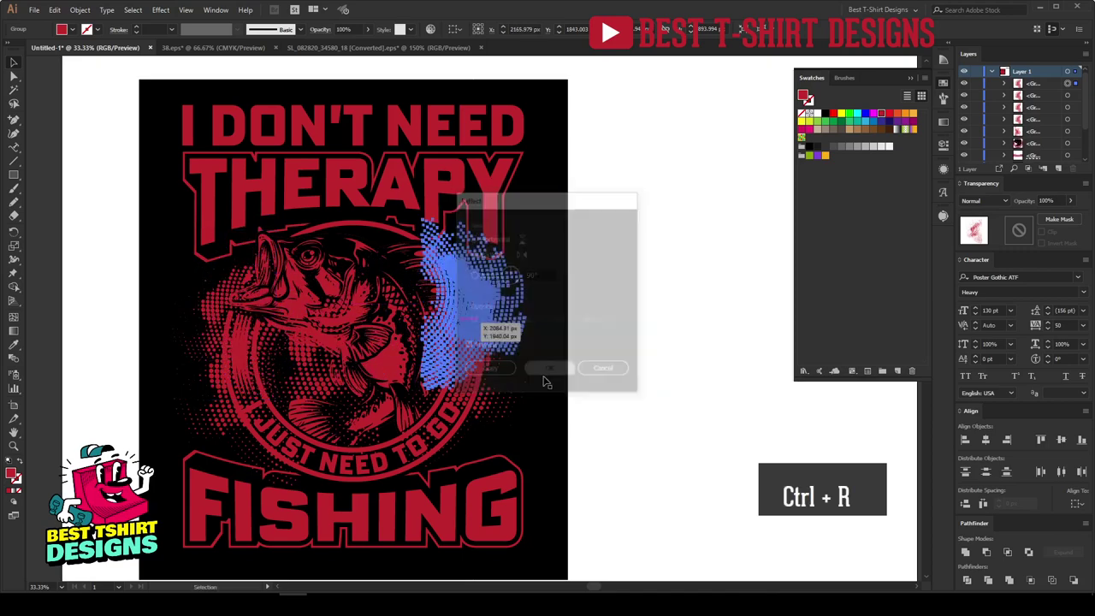
{"action": "left_click", "coordinate": [647, 357]}
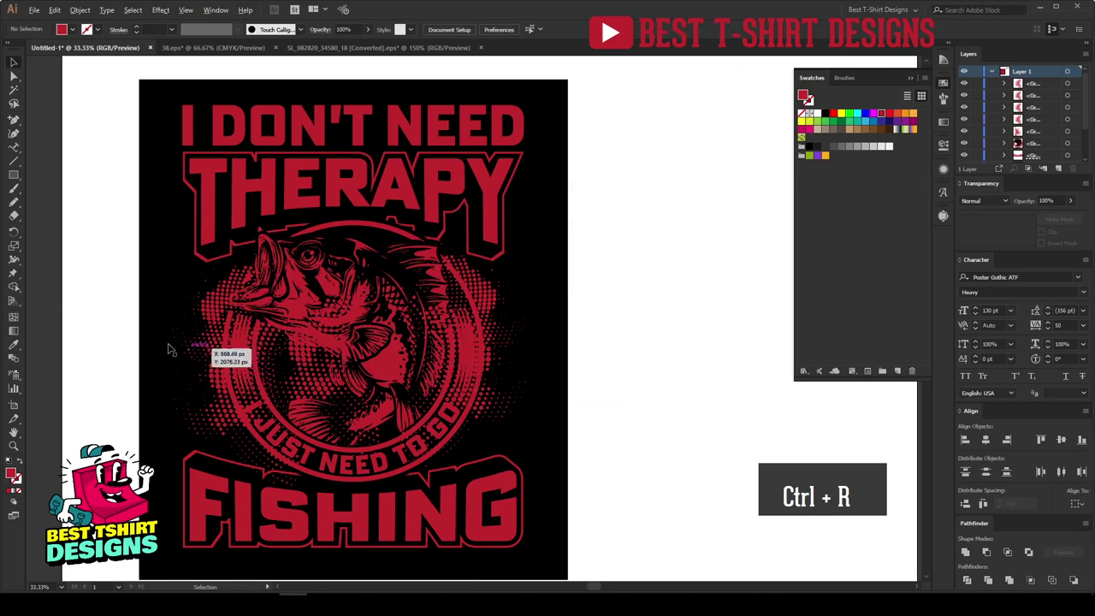
Select the four outer halftone clusters beside the badge and narrow them slightly so their sides align with the lettering's outer edges
{"action": "scroll", "coordinate": [170, 351], "scroll_direction": "up", "scroll_amount": 1}
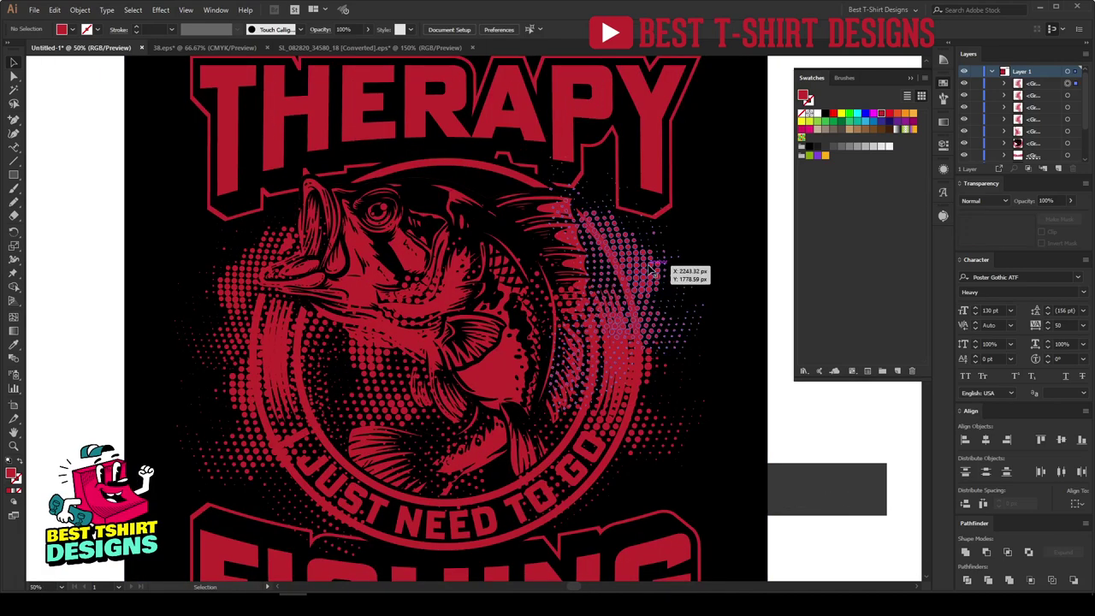
{"action": "left_click", "coordinate": [691, 275]}
{"action": "left_click_drag", "start_coordinate": [648, 438], "coordinate": [299, 511]}
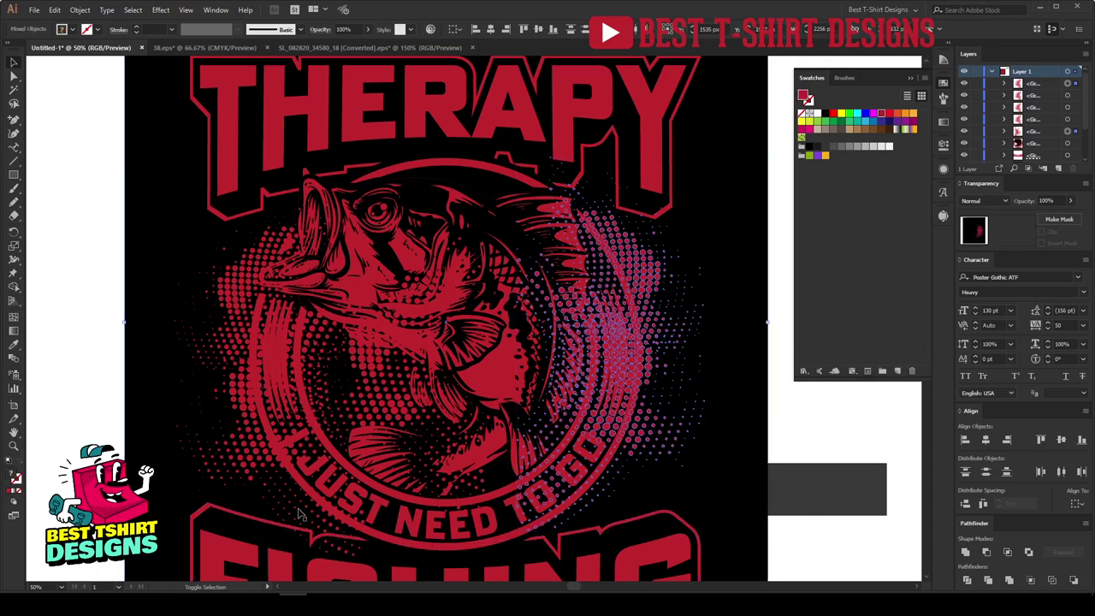
{"action": "left_click", "coordinate": [299, 512]}
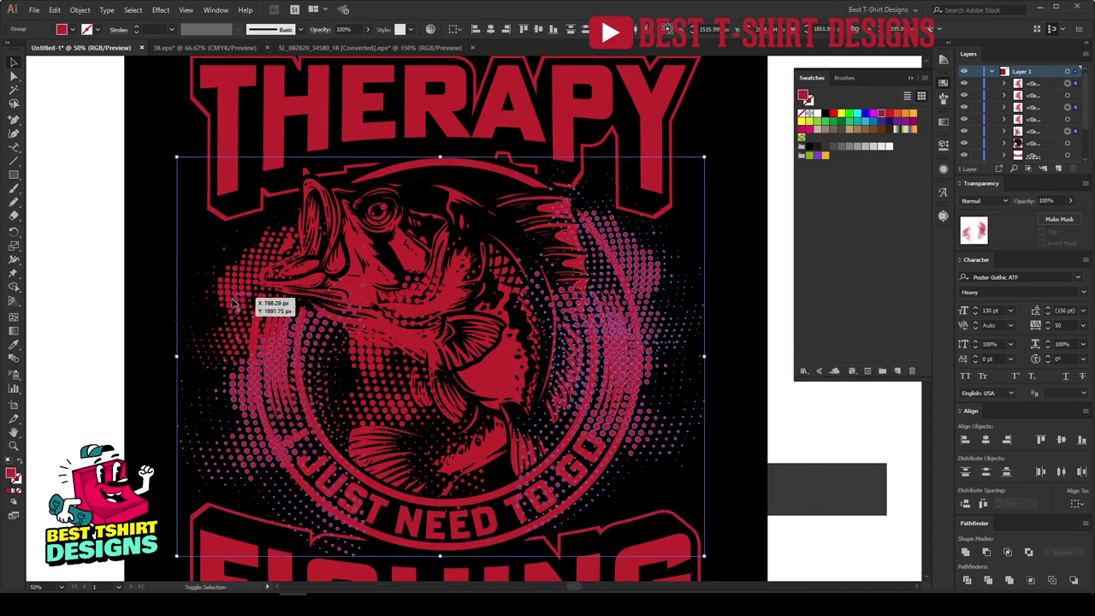
{"action": "left_click", "coordinate": [272, 310]}
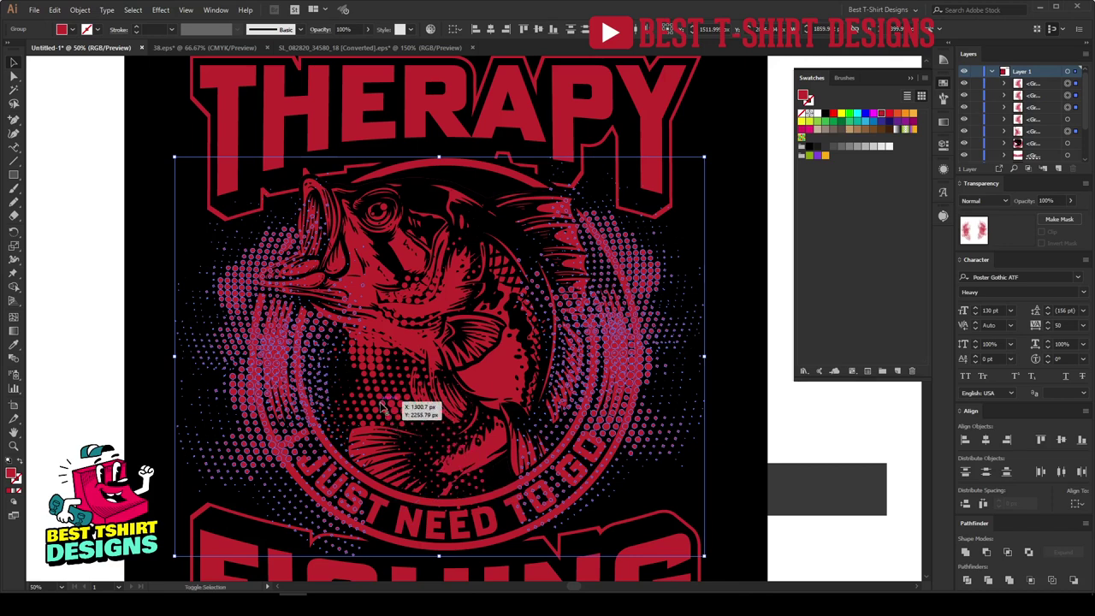
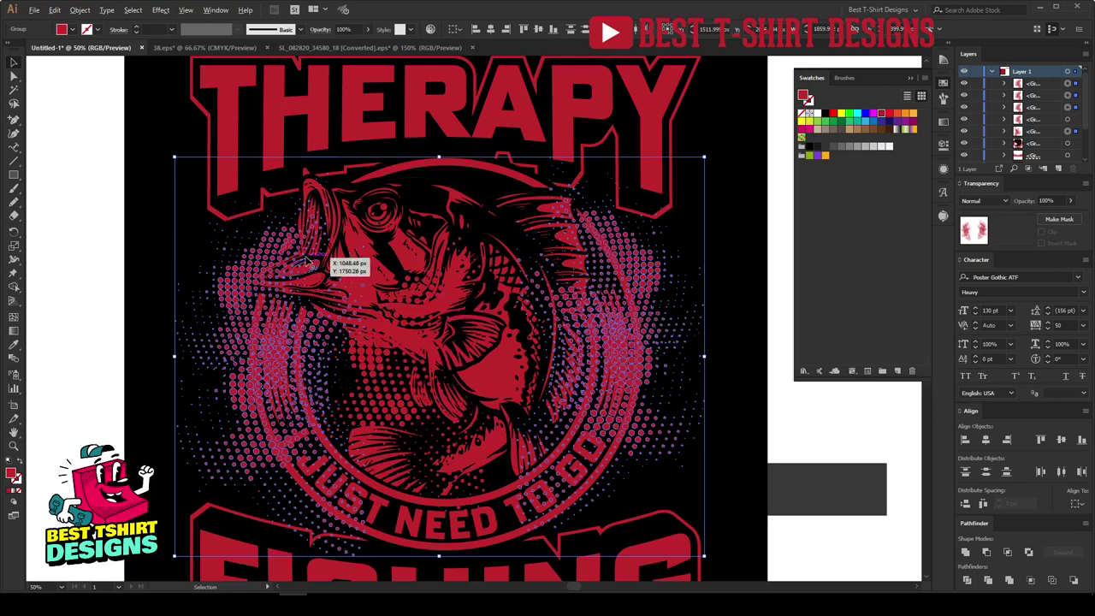
{"action": "scroll", "coordinate": [305, 256], "scroll_direction": "down", "scroll_amount": 1}
{"action": "left_click_drag", "start_coordinate": [572, 323], "coordinate": [568, 323]}
{"action": "left_click_drag", "start_coordinate": [220, 322], "coordinate": [225, 323]}
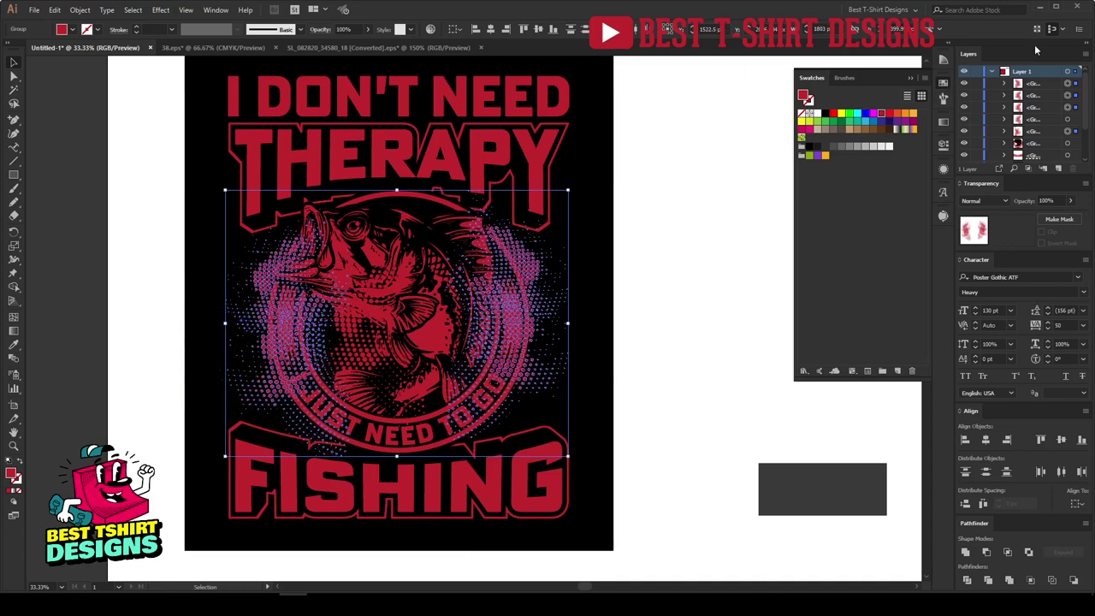
{"action": "scroll", "coordinate": [245, 384], "scroll_direction": "up", "scroll_amount": 2}
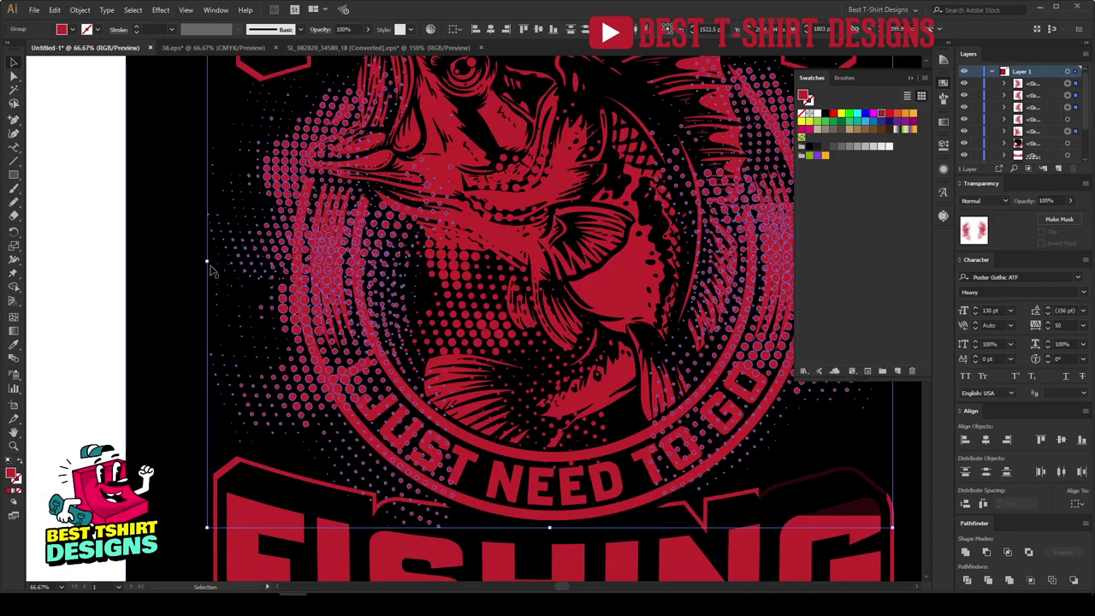
{"action": "left_click_drag", "start_coordinate": [209, 261], "coordinate": [214, 260]}
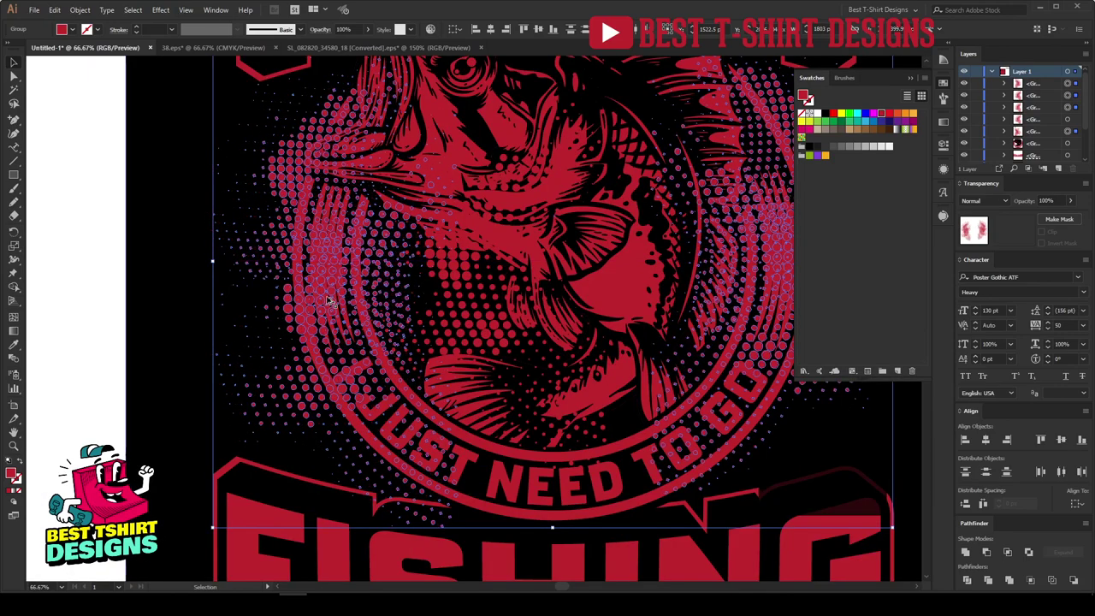
{"action": "scroll", "coordinate": [338, 299], "scroll_direction": "down", "scroll_amount": 2}
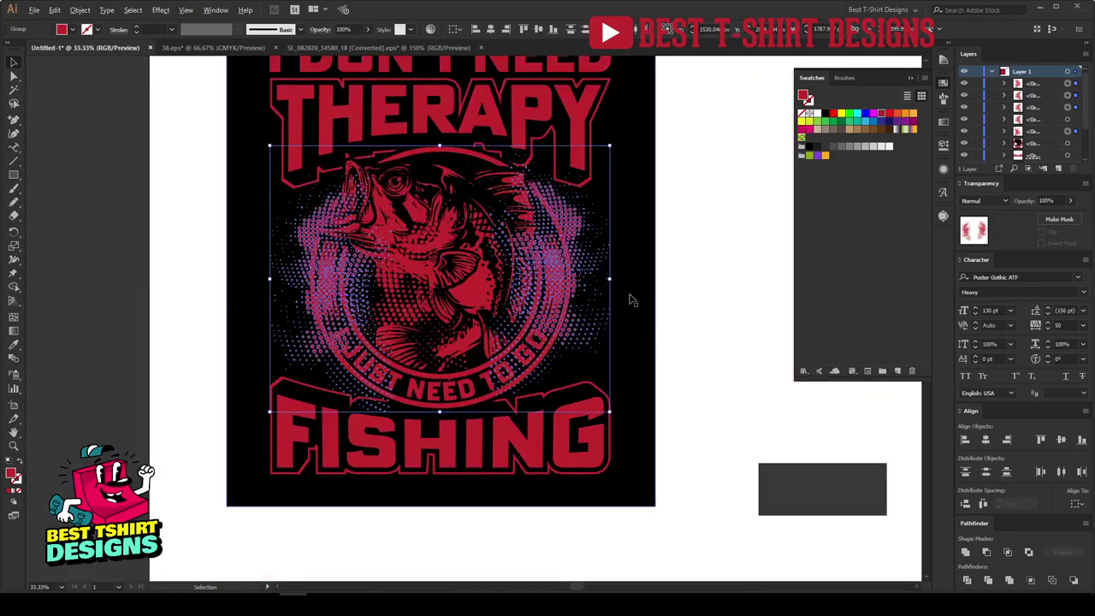
{"action": "scroll", "coordinate": [625, 291], "scroll_direction": "up", "scroll_amount": 2}
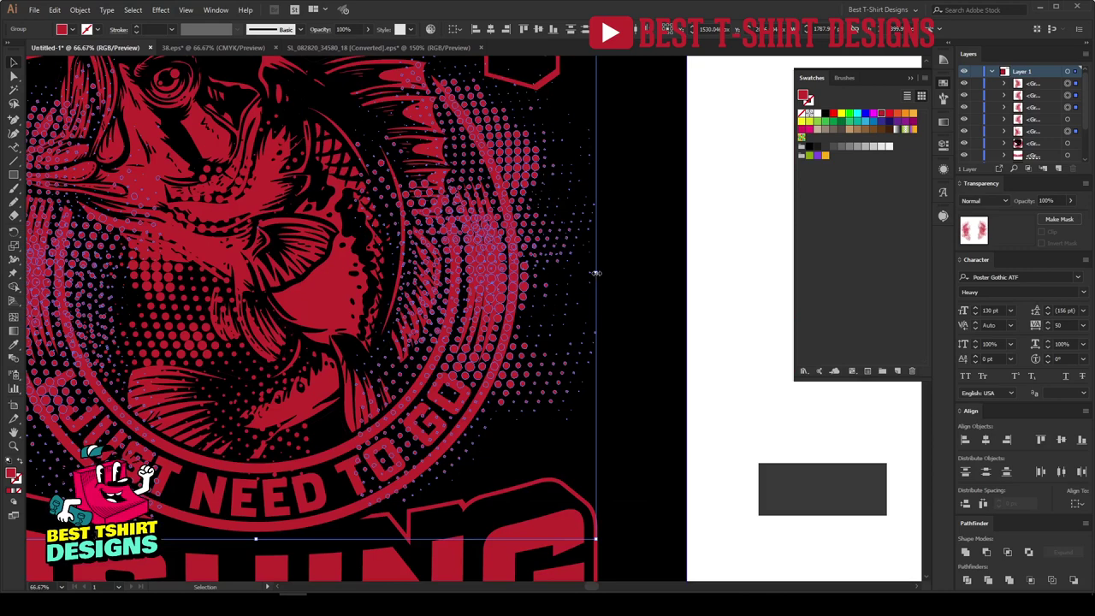
Group the four outer halftone clusters into one object and deselect it
{"action": "scroll", "coordinate": [517, 326], "scroll_direction": "down", "scroll_amount": 3}
{"action": "scroll", "coordinate": [408, 328], "scroll_direction": "up", "scroll_amount": 1}
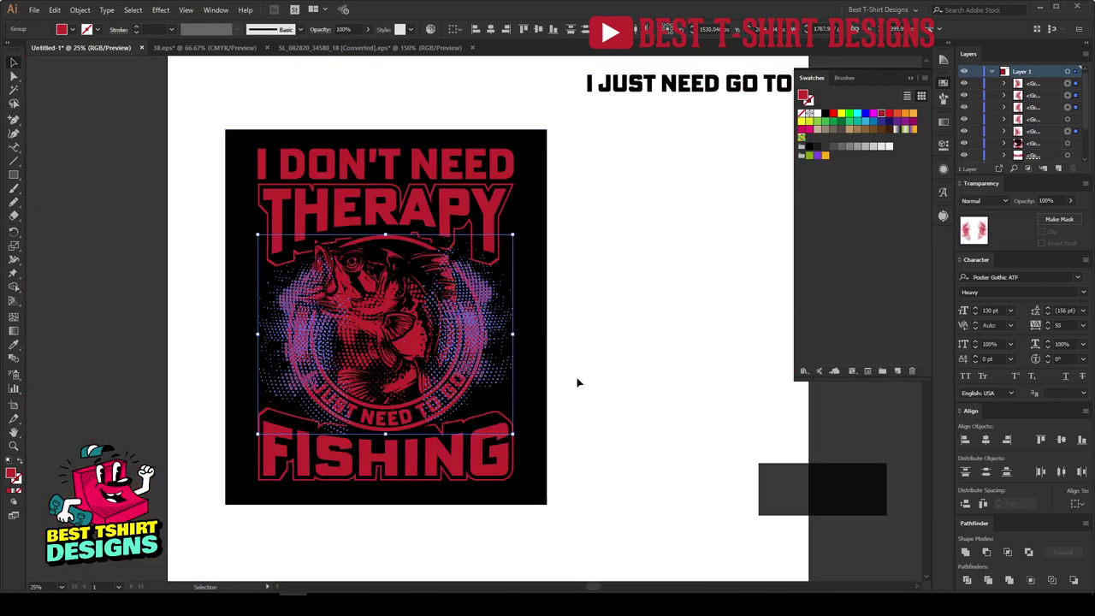
{"action": "key", "text": "a"}
{"action": "key", "text": "ctrl+g"}
{"action": "key", "text": "v"}
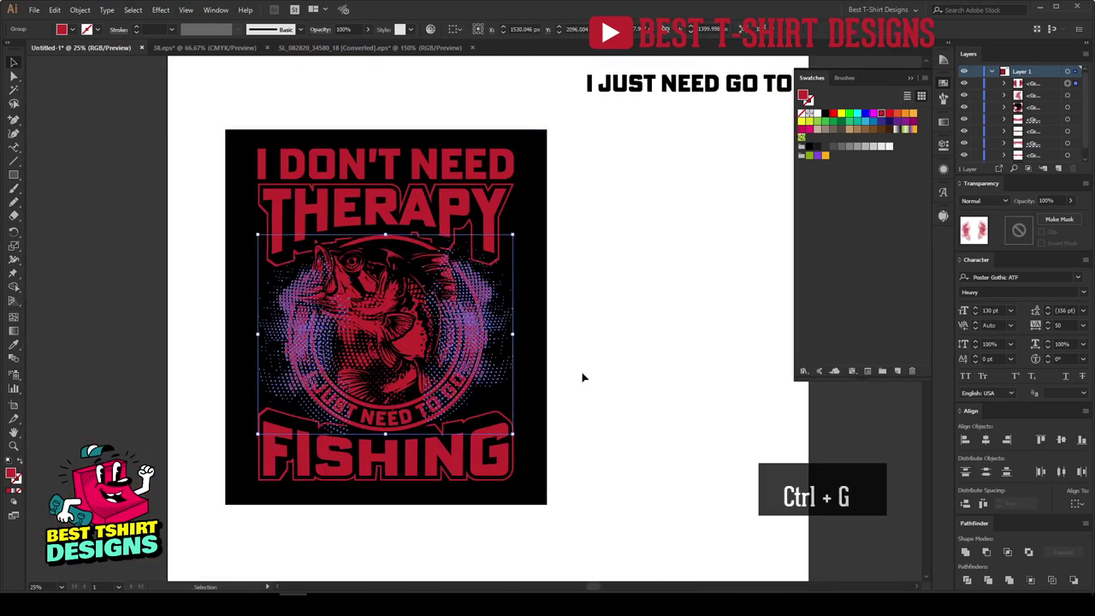
{"action": "left_click", "coordinate": [583, 377]}
Isolate the badge's ring artwork, offset its paths by 10 px with Miter joins, and cut the resulting shapes out of the group
{"action": "scroll", "coordinate": [346, 337], "scroll_direction": "up", "scroll_amount": 1}
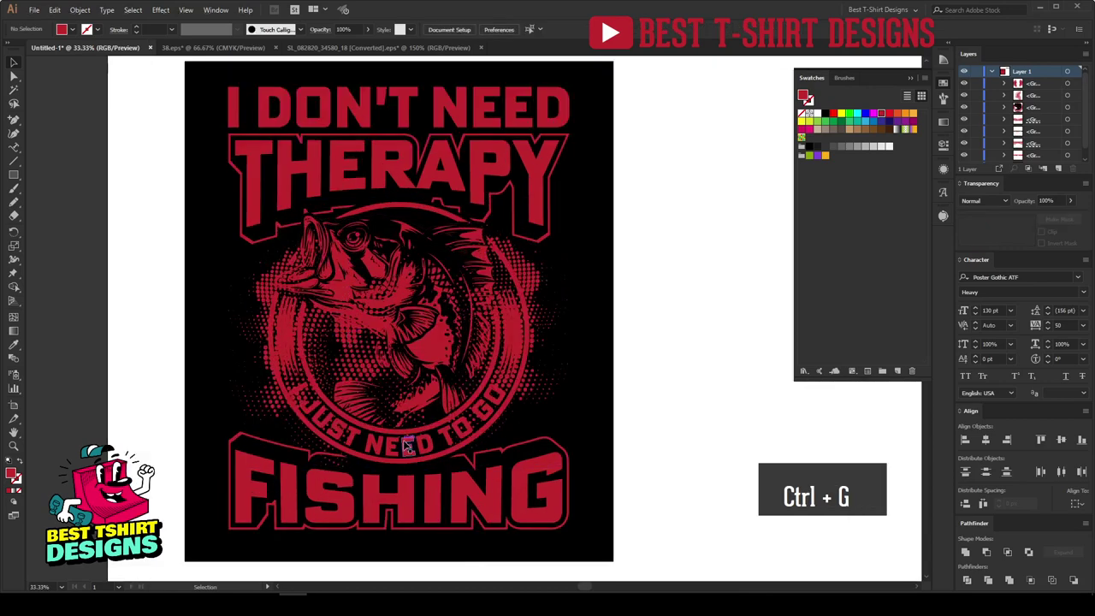
{"action": "scroll", "coordinate": [503, 295], "scroll_direction": "up", "scroll_amount": 1}
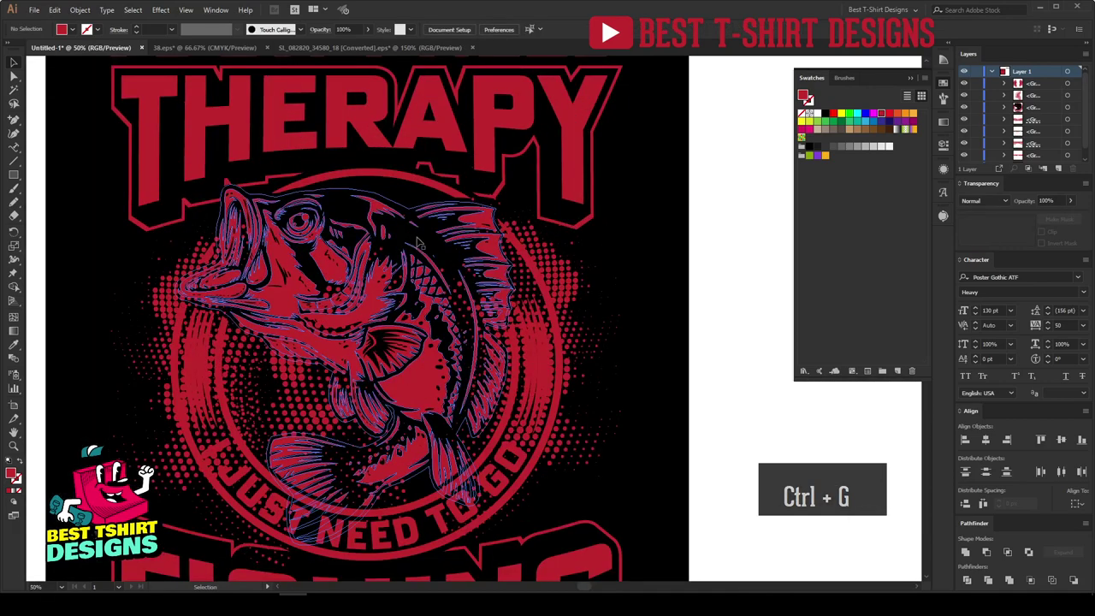
{"action": "left_click", "coordinate": [442, 258]}
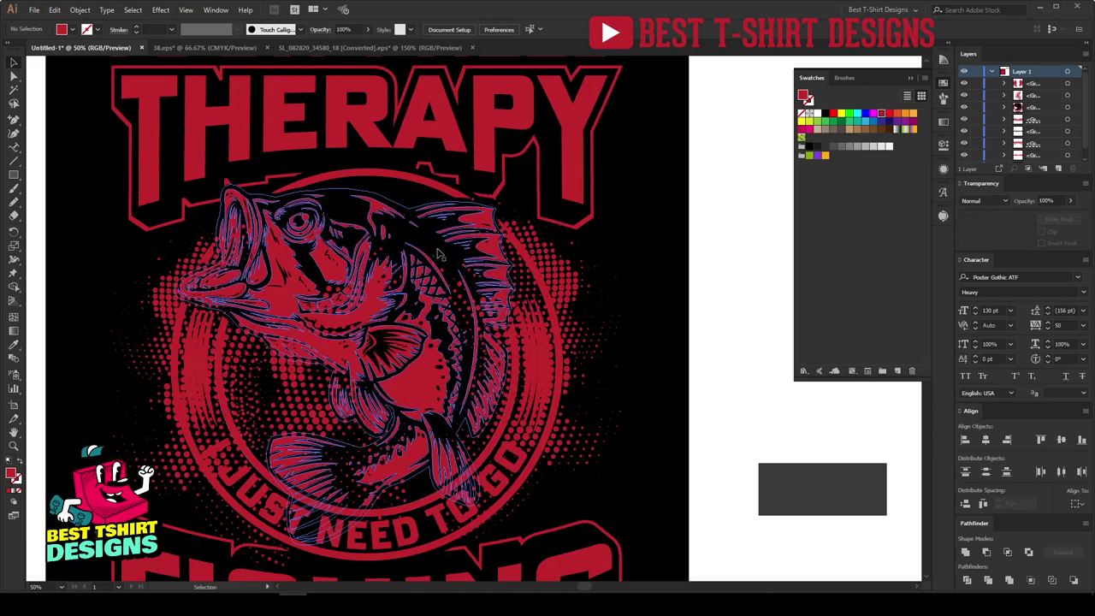
{"action": "left_click", "coordinate": [440, 193]}
{"action": "double_click", "coordinate": [440, 193]}
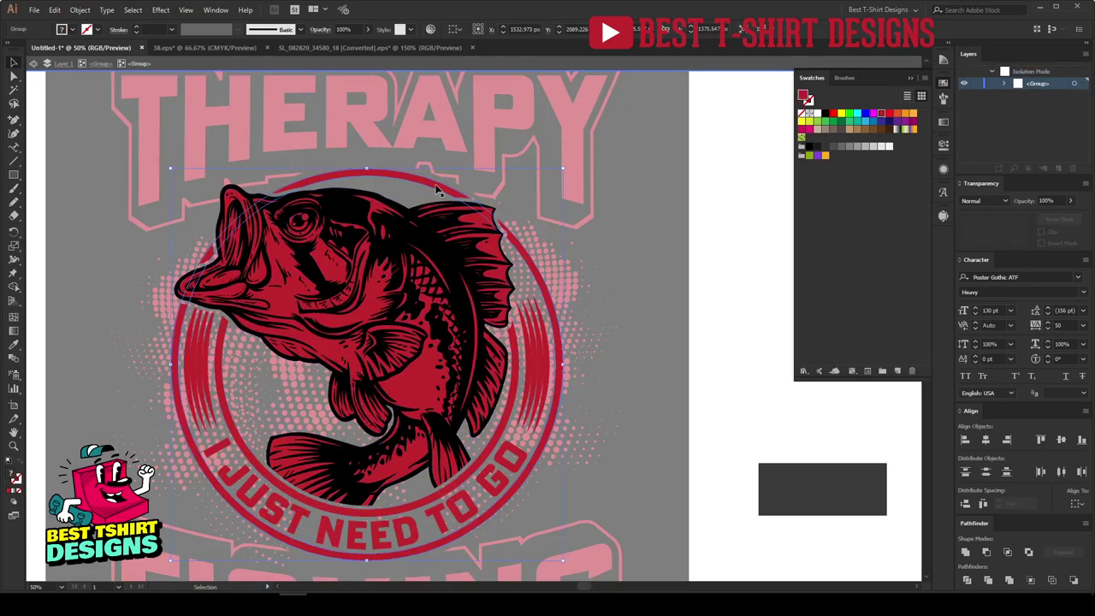
{"action": "key", "text": "ctrl+7"}
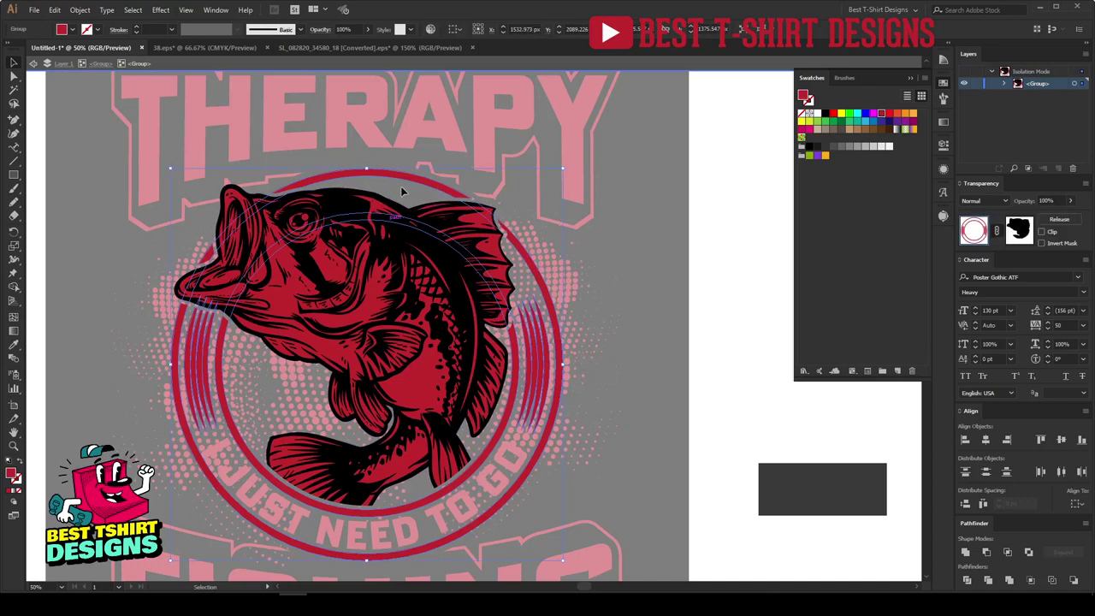
{"action": "key", "text": "ctrl+alt+f"}
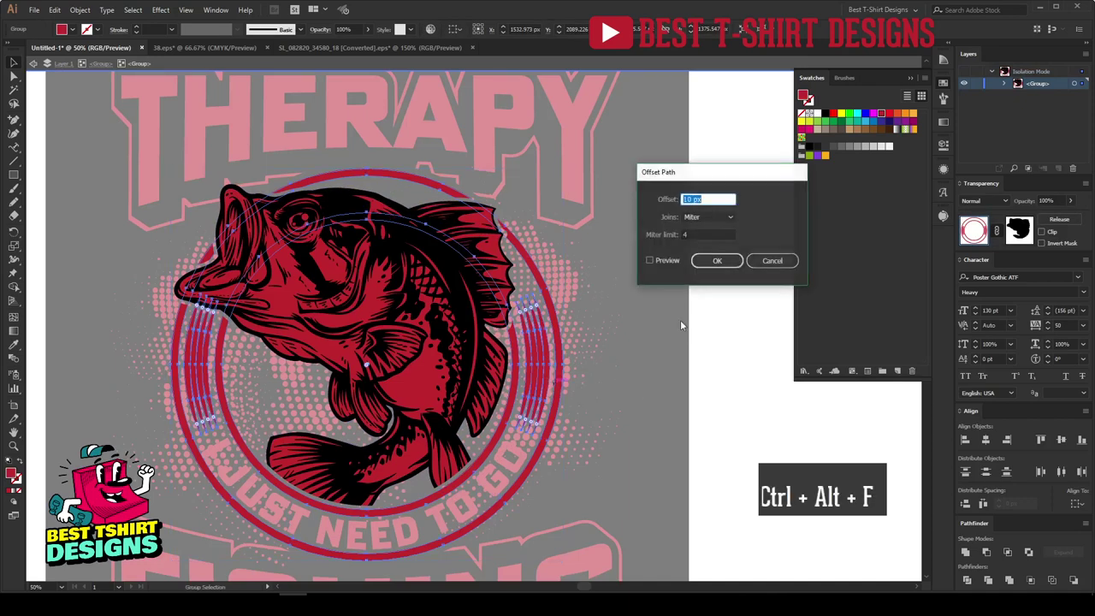
{"action": "left_click", "coordinate": [666, 262]}
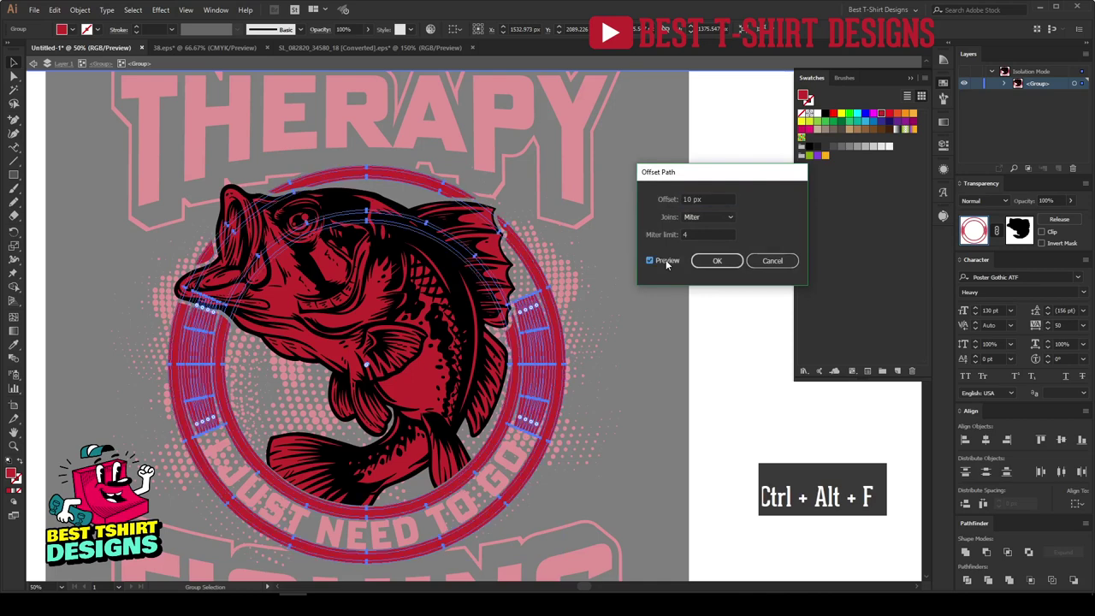
{"action": "left_click", "coordinate": [717, 260]}
{"action": "key", "text": "ctrl+x"}
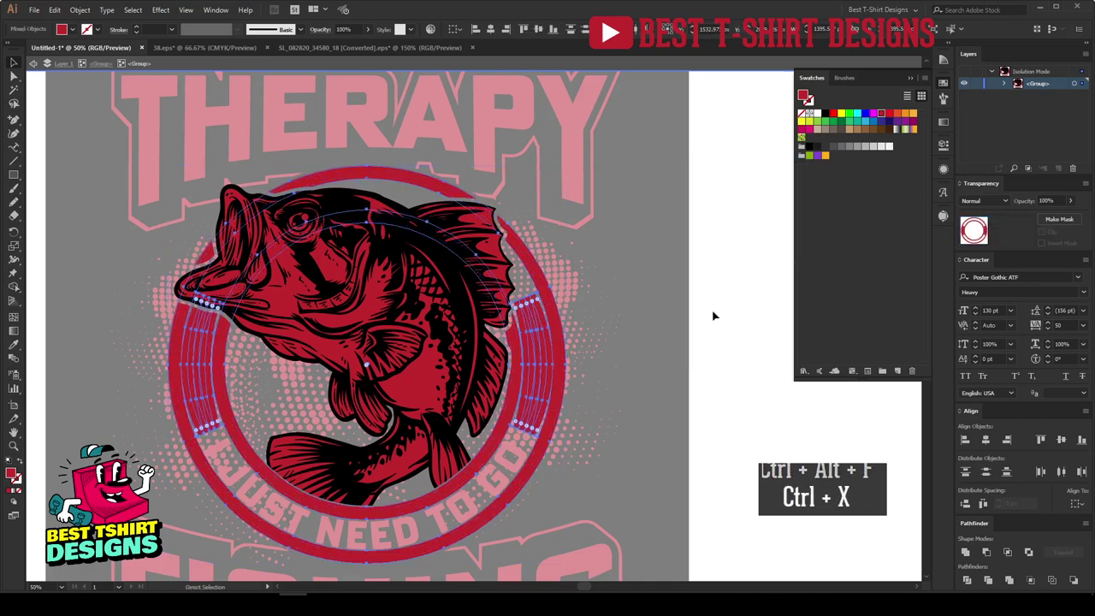
{"action": "double_click", "coordinate": [714, 335]}
Create an opacity mask on the grouped outer halftone and paste the cut ring shapes in place inside it
{"action": "key", "text": "ctrl+f"}
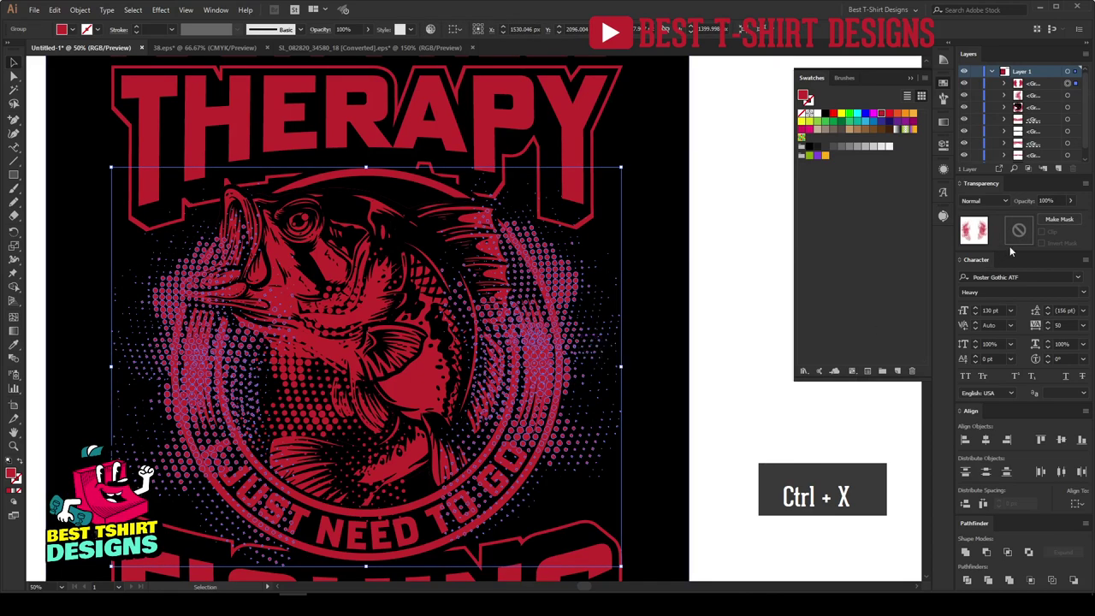
{"action": "left_click", "coordinate": [1018, 233]}
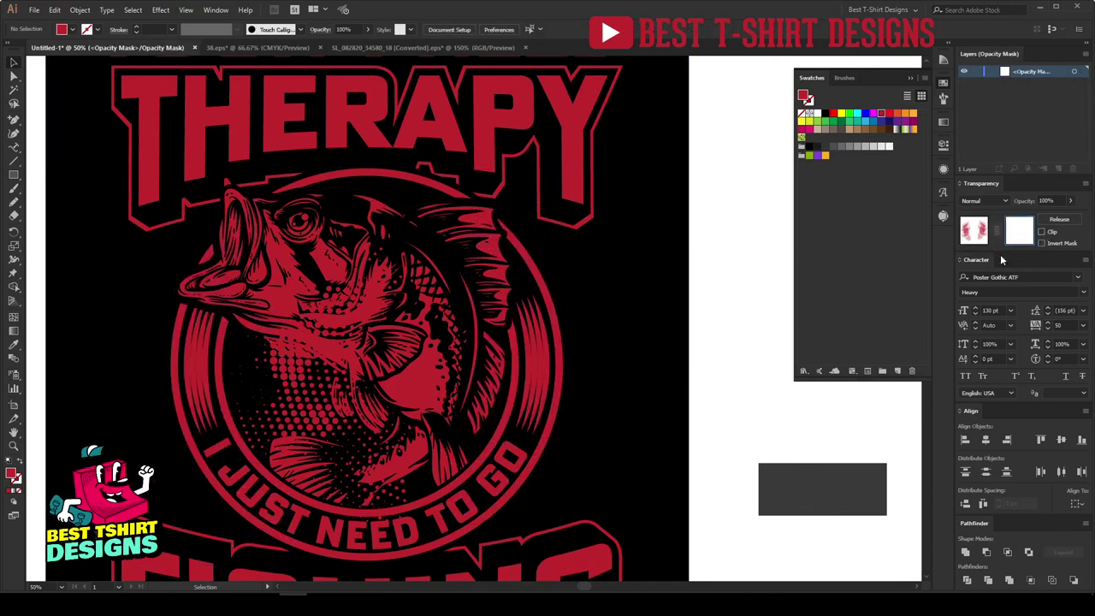
{"action": "key", "text": "ctrl+f"}
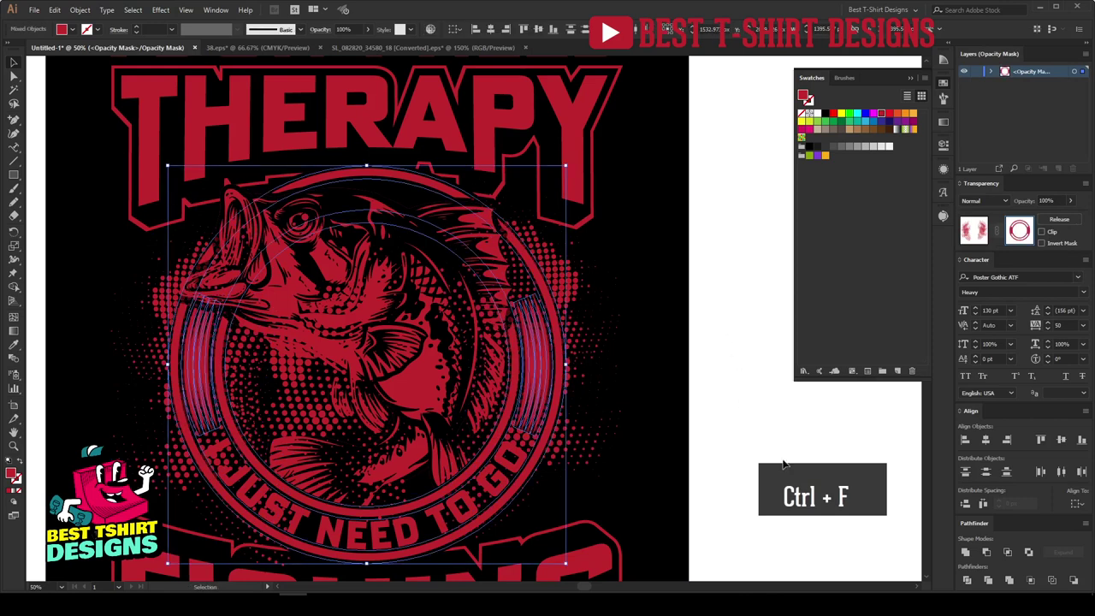
Reduce the ring shapes in the opacity mask to one solid circle and fill it with black
{"action": "left_click", "coordinate": [1009, 581]}
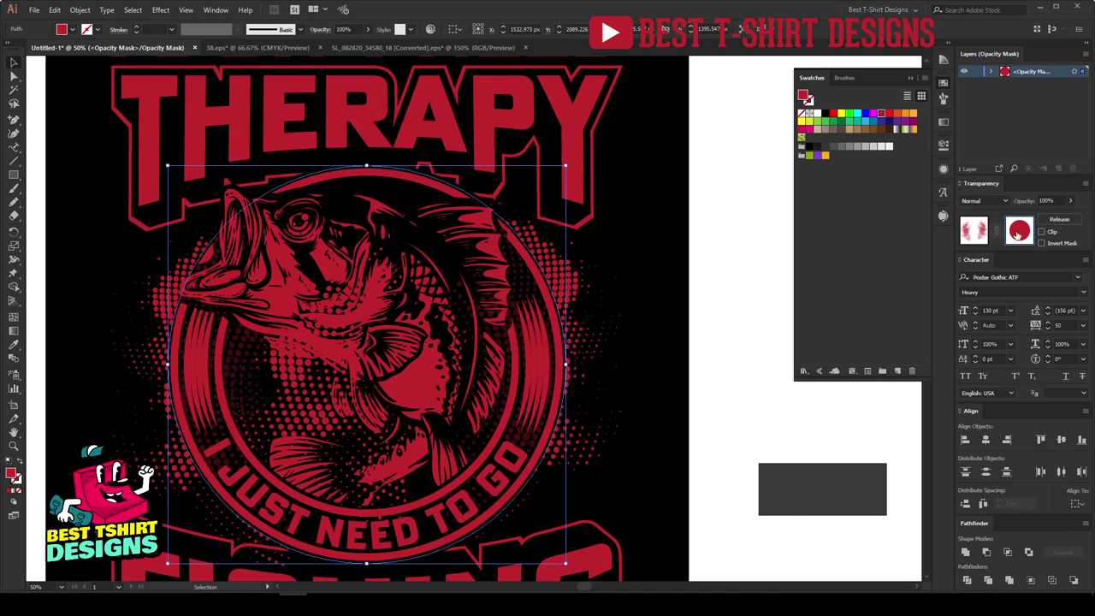
{"action": "left_click", "coordinate": [824, 114]}
{"action": "left_click", "coordinate": [717, 407]}
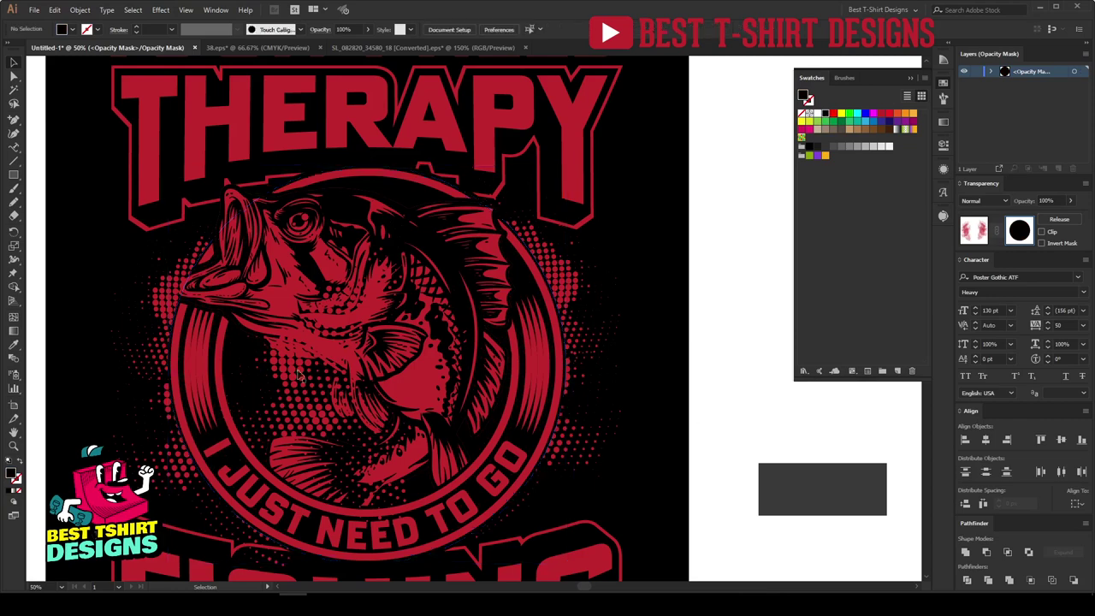
{"action": "key", "text": "ctrl+minus"}
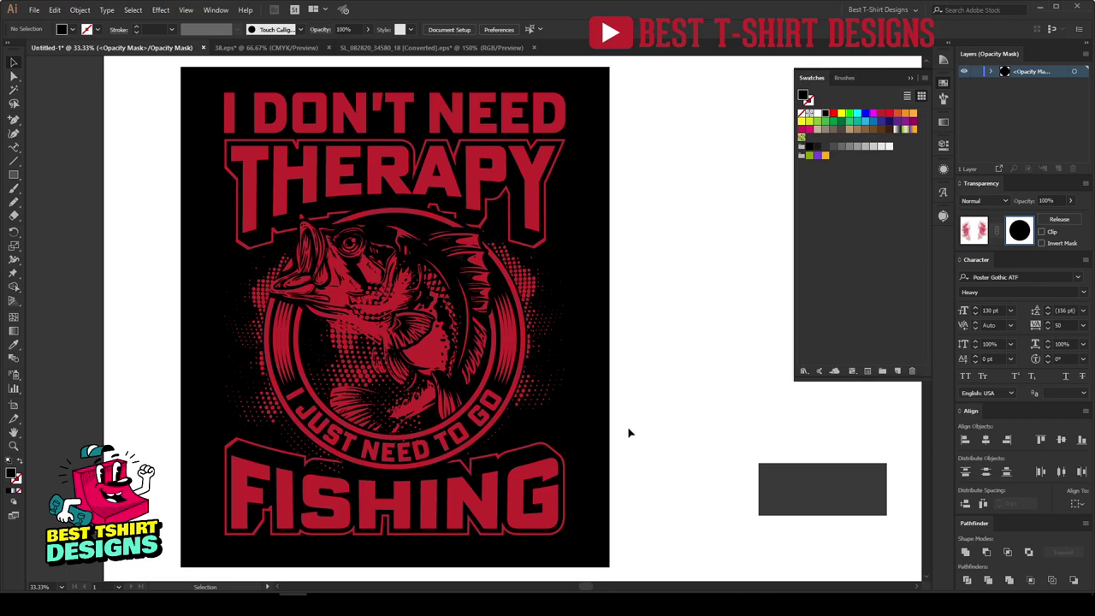
Hide the halftone dots overlapping the FISHING outline above the S by drawing black freehand shapes in the opacity mask
{"action": "scroll", "coordinate": [316, 483], "scroll_direction": "up", "scroll_amount": 1}
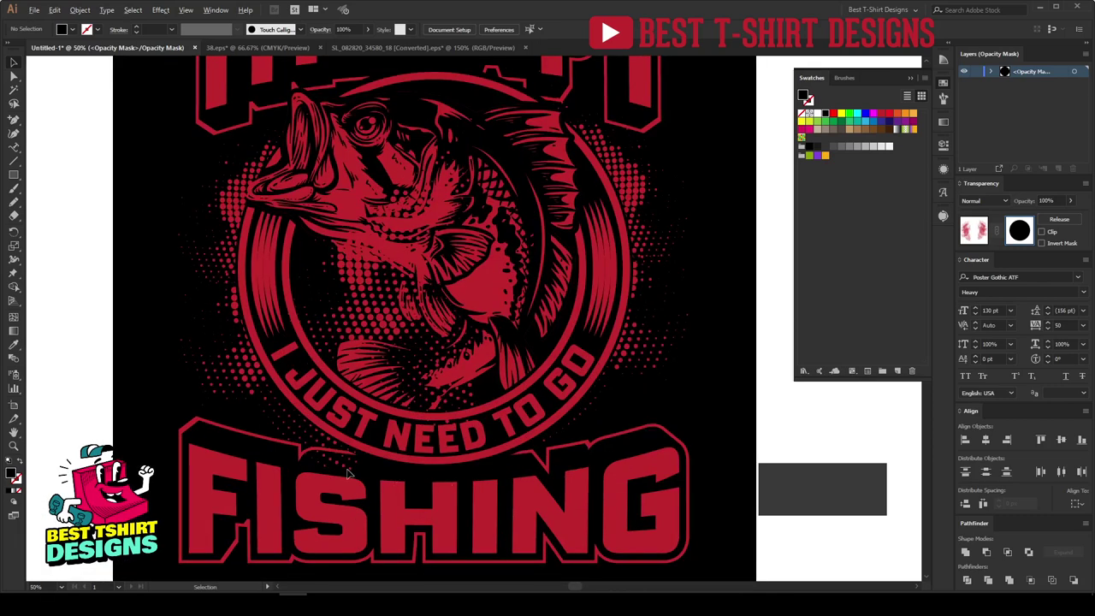
{"action": "scroll", "coordinate": [347, 473], "scroll_direction": "up", "scroll_amount": 1}
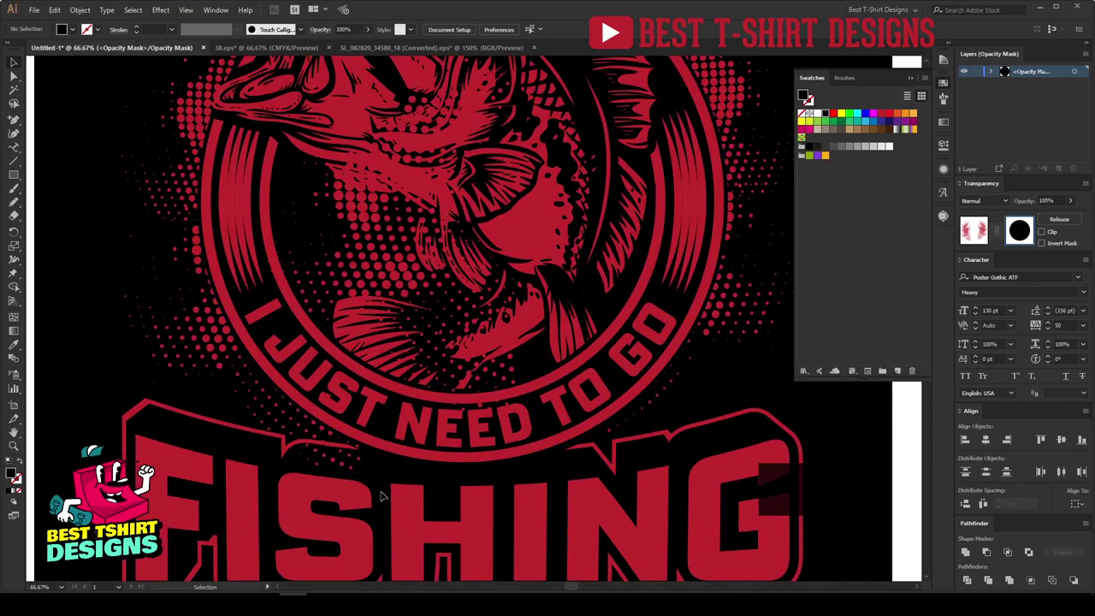
{"action": "scroll", "coordinate": [351, 483], "scroll_direction": "up", "scroll_amount": 2}
{"action": "key", "text": "n"}
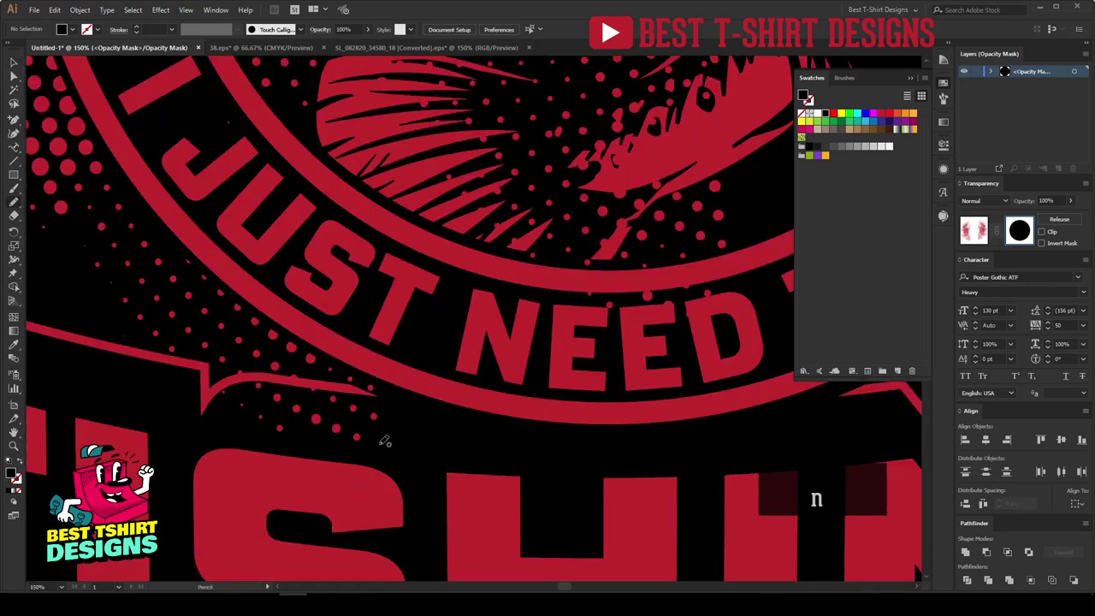
{"action": "mouse_move", "coordinate": [382, 443]}
{"action": "left_mouse_down"}
{"action": "mouse_move", "coordinate": [410, 419]}
{"action": "mouse_move", "coordinate": [392, 399]}
{"action": "left_mouse_up"}
{"action": "left_click_drag", "start_coordinate": [219, 387], "coordinate": [376, 445]}
{"action": "scroll", "coordinate": [312, 446], "scroll_direction": "down", "scroll_amount": 2}
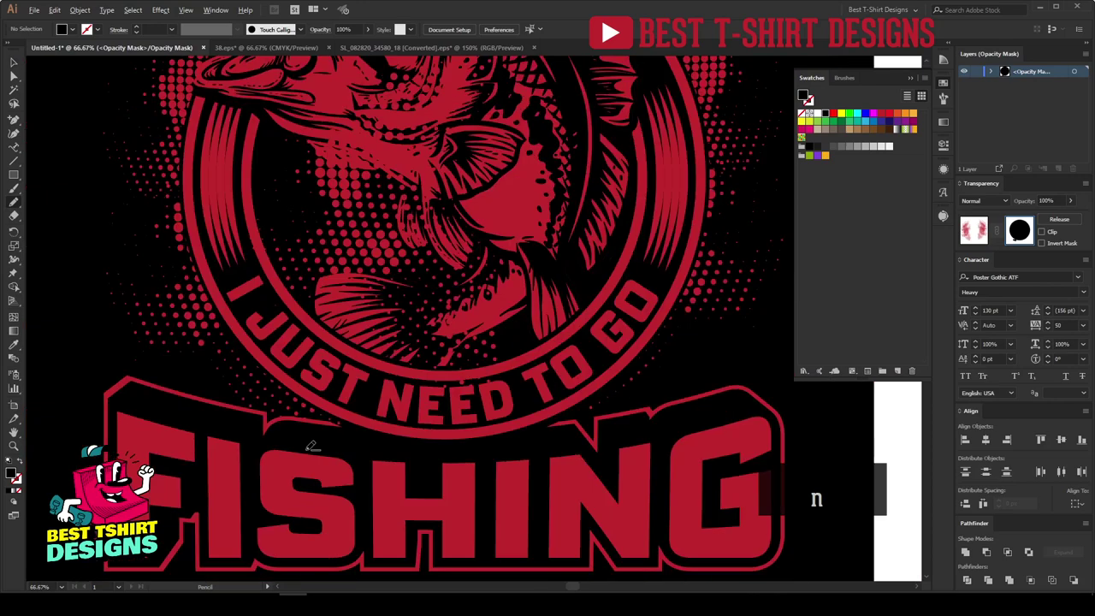
Mask the stray halftone dots around the P of THERAPY with a black freehand shape and leave opacity mask editing
{"action": "scroll", "coordinate": [607, 398], "scroll_direction": "up", "scroll_amount": 5}
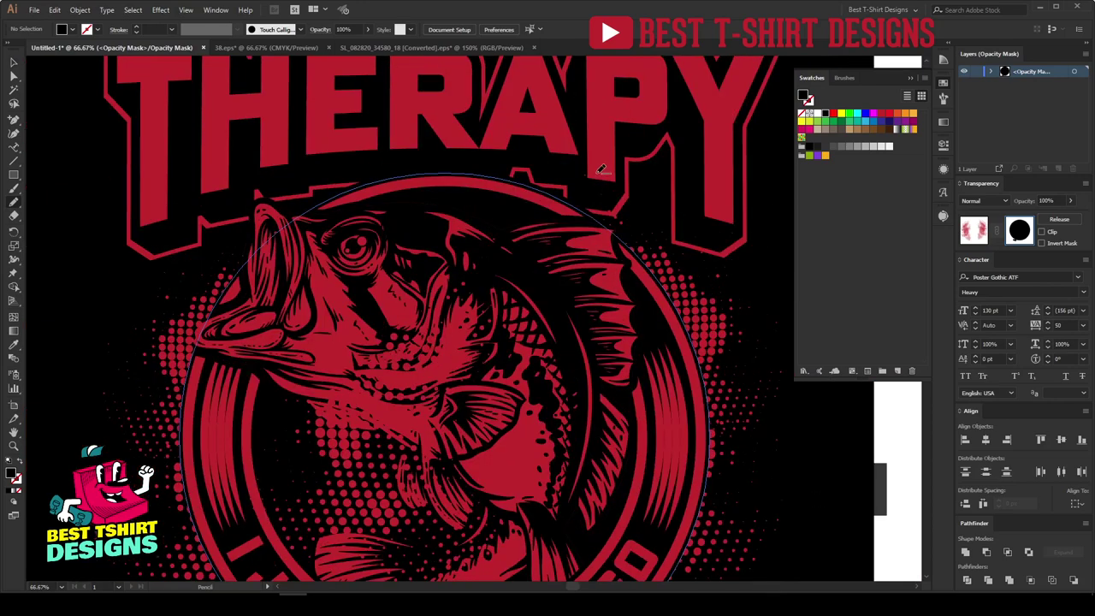
{"action": "scroll", "coordinate": [656, 280], "scroll_direction": "up", "scroll_amount": 4}
{"action": "mouse_move", "coordinate": [700, 315]}
{"action": "left_mouse_down"}
{"action": "mouse_move", "coordinate": [744, 362]}
{"action": "mouse_move", "coordinate": [714, 387]}
{"action": "mouse_move", "coordinate": [594, 398]}
{"action": "mouse_move", "coordinate": [474, 290]}
{"action": "mouse_move", "coordinate": [487, 149]}
{"action": "mouse_move", "coordinate": [700, 233]}
{"action": "mouse_move", "coordinate": [655, 299]}
{"action": "left_mouse_up"}
{"action": "scroll", "coordinate": [647, 293], "scroll_direction": "down", "scroll_amount": 4}
{"action": "scroll", "coordinate": [391, 231], "scroll_direction": "down", "scroll_amount": 1}
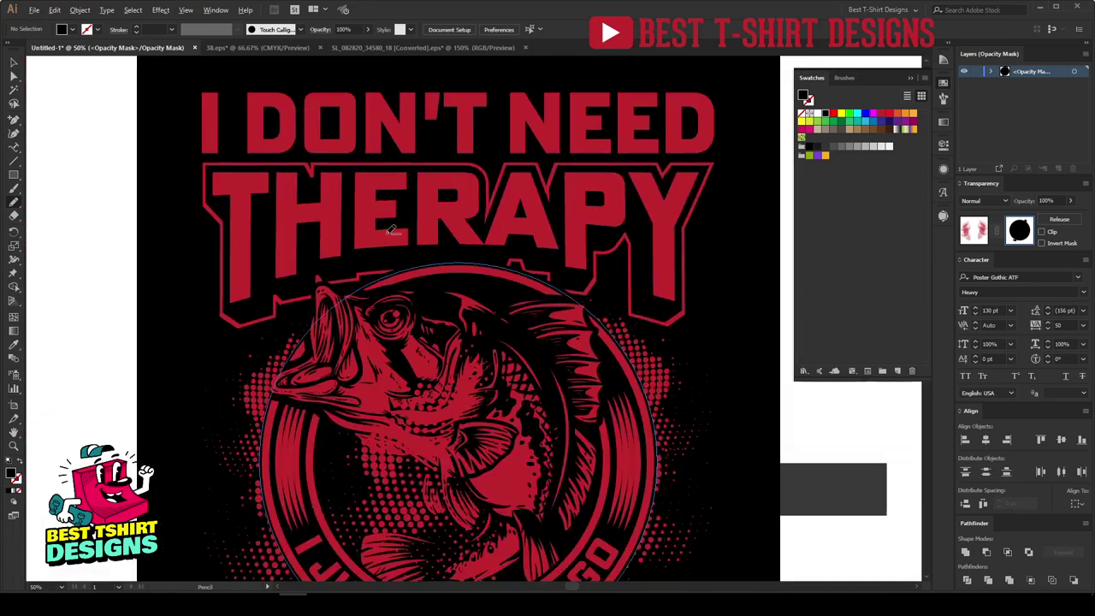
{"action": "key", "text": "v"}
{"action": "scroll", "coordinate": [391, 231], "scroll_direction": "down", "scroll_amount": 1}
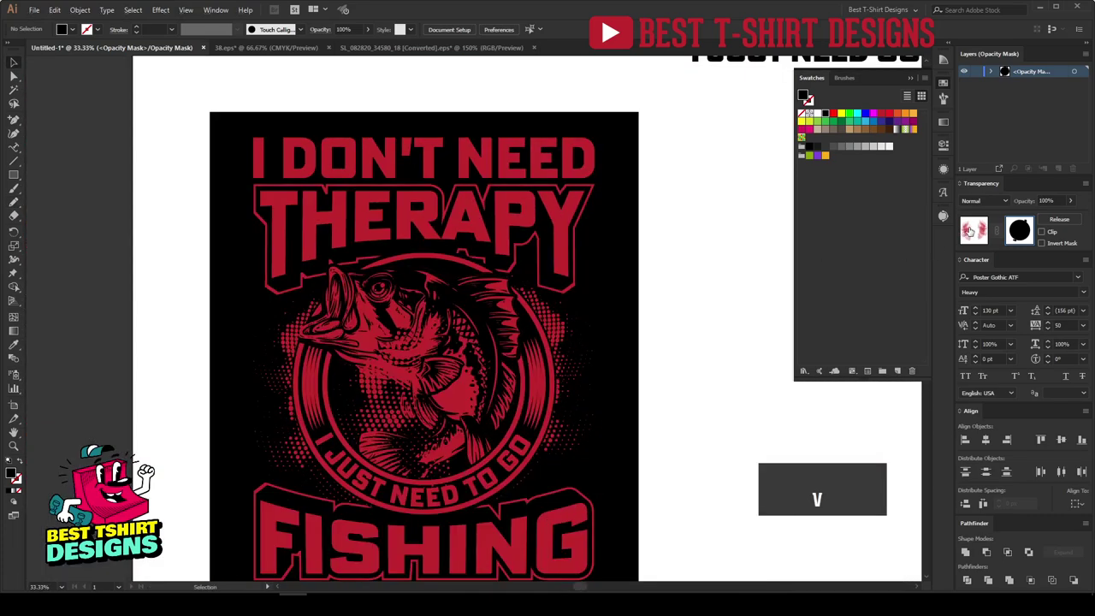
{"action": "left_click", "coordinate": [675, 376]}
{"action": "scroll", "coordinate": [673, 374], "scroll_direction": "down", "scroll_amount": 1}
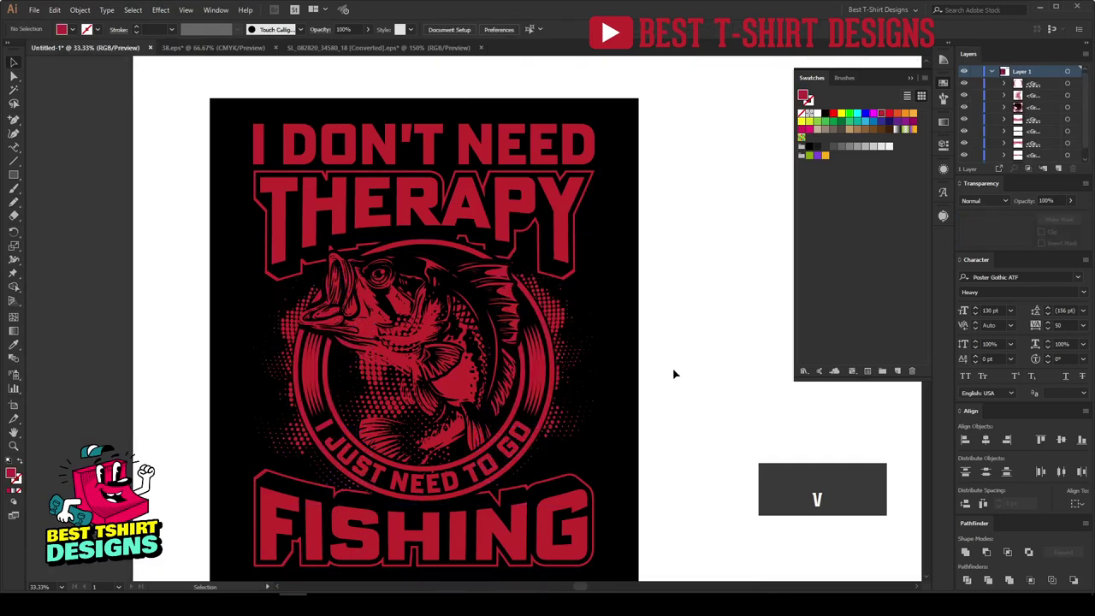
{"action": "scroll", "coordinate": [421, 386], "scroll_direction": "up", "scroll_amount": 1}
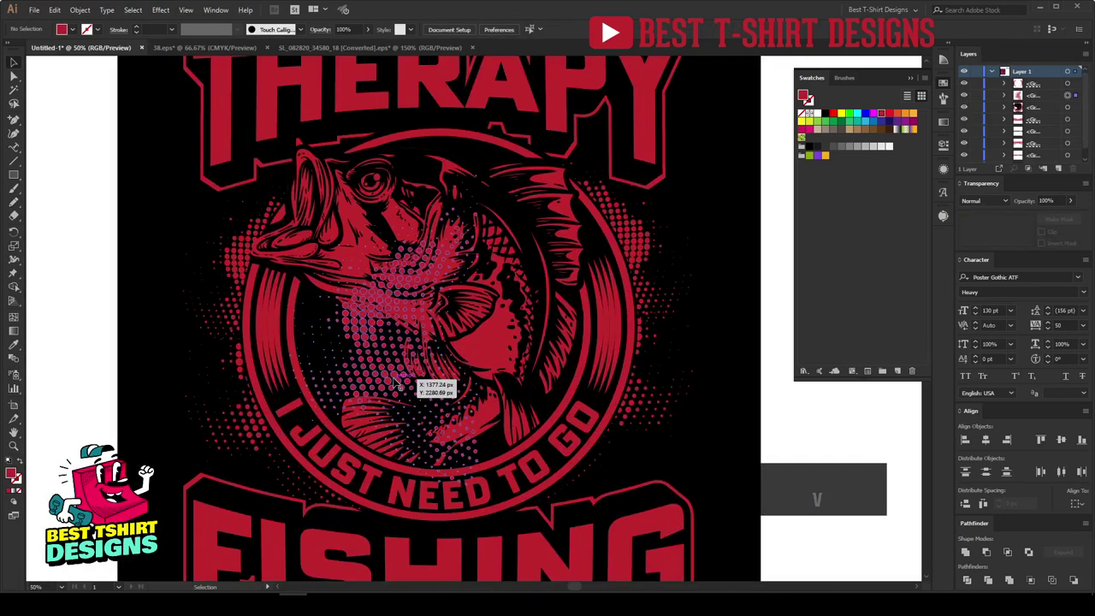
{"action": "left_click", "coordinate": [396, 383]}
{"action": "left_click_drag", "start_coordinate": [398, 385], "coordinate": [374, 379]}
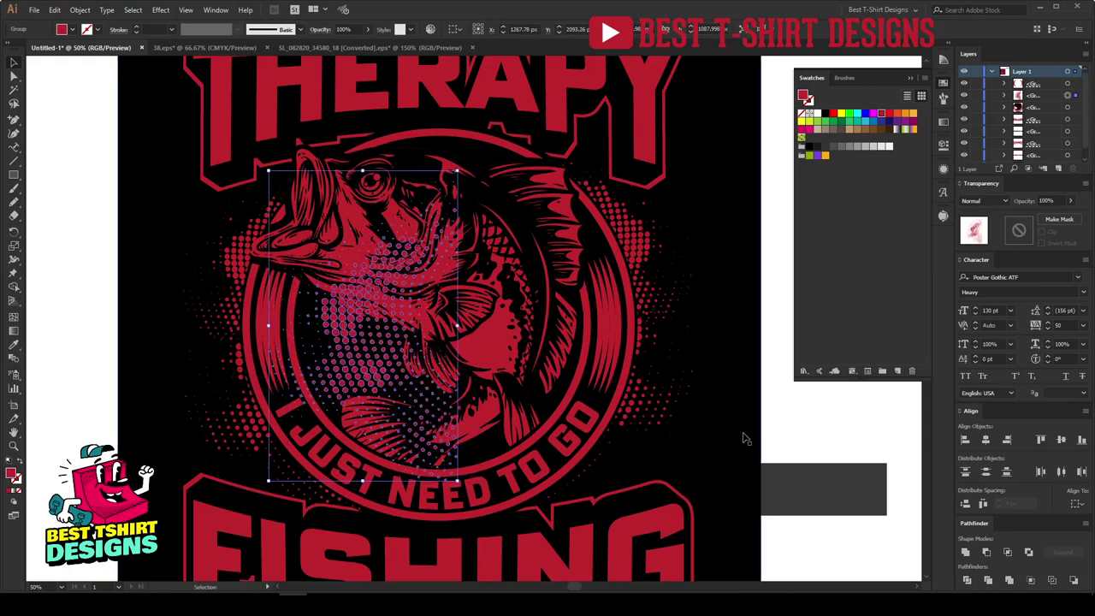
{"action": "left_click", "coordinate": [789, 414]}
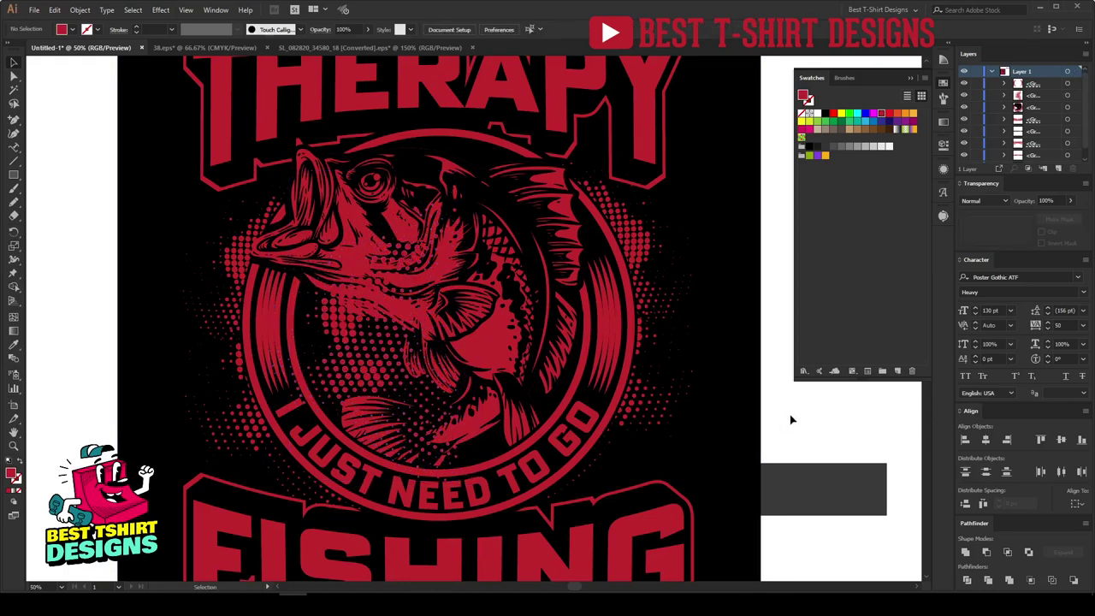
{"action": "left_click", "coordinate": [387, 380]}
{"action": "key", "text": "ctrl+shift+a"}
Isolate the nested badge groups down to the fish artwork and select the red silhouette shape behind the fish
{"action": "left_click", "coordinate": [515, 337]}
{"action": "double_click", "coordinate": [514, 337]}
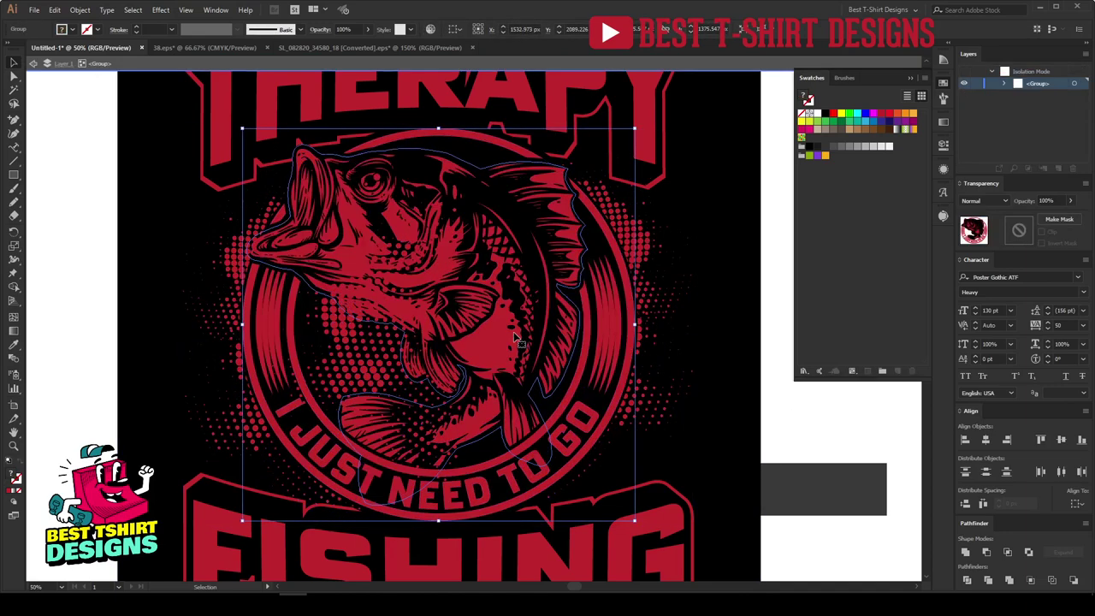
{"action": "left_click", "coordinate": [535, 269]}
{"action": "key", "text": "ctrl+shift+a"}
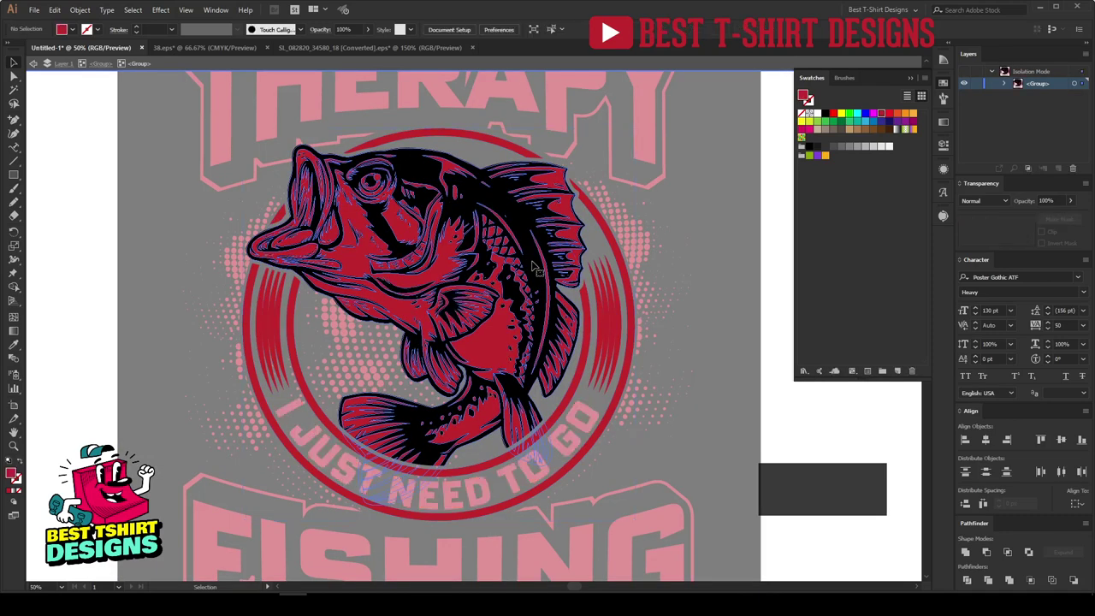
{"action": "left_click", "coordinate": [536, 269]}
{"action": "key", "text": "ctrl+shift+a"}
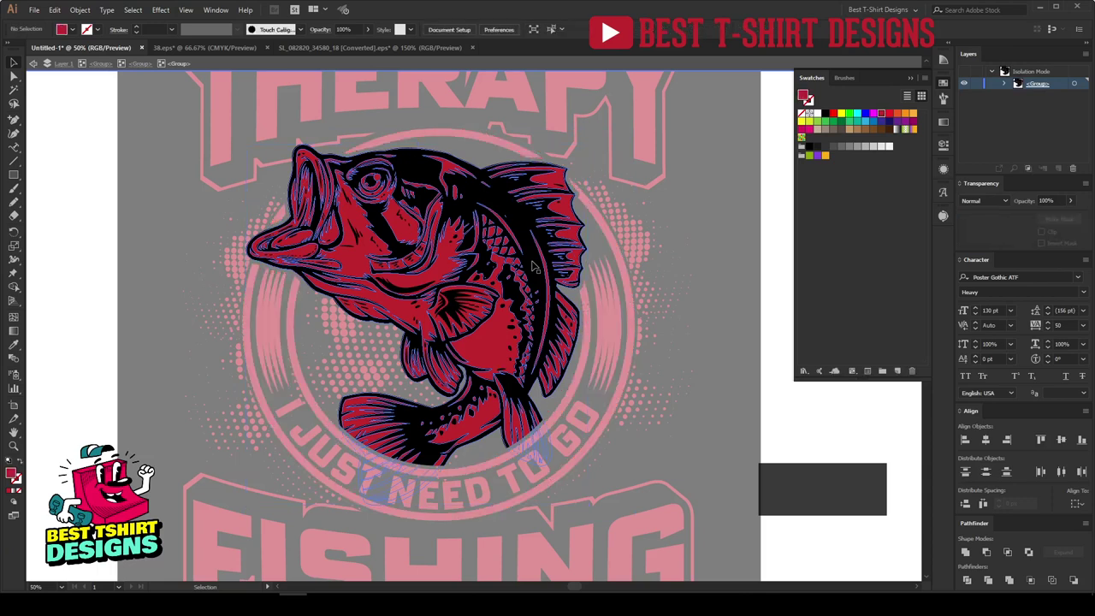
{"action": "left_click", "coordinate": [393, 256]}
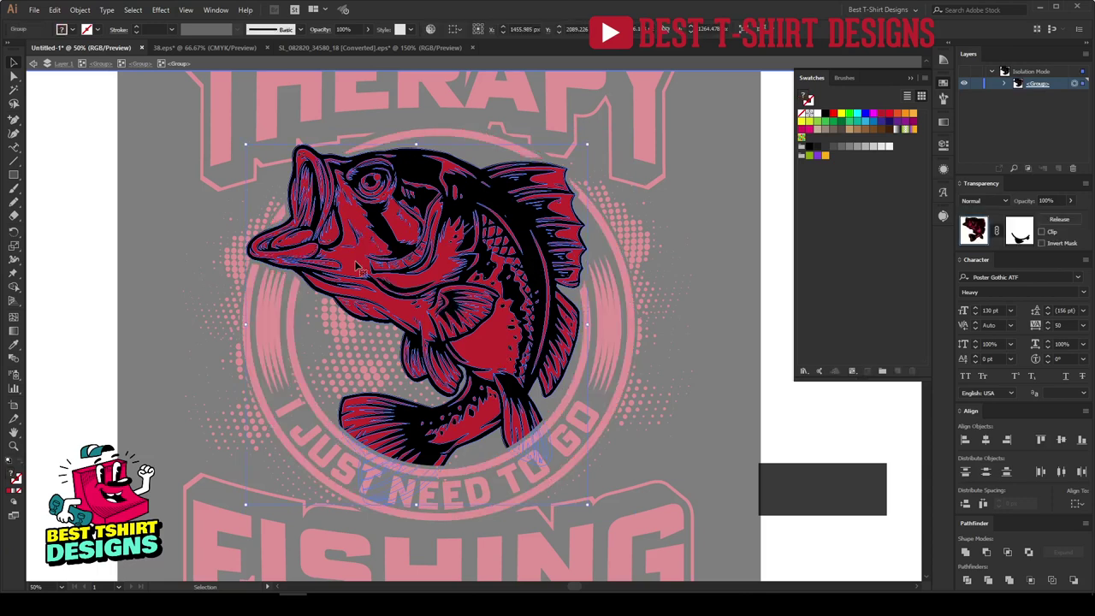
{"action": "key", "text": "ctrl+shift+a"}
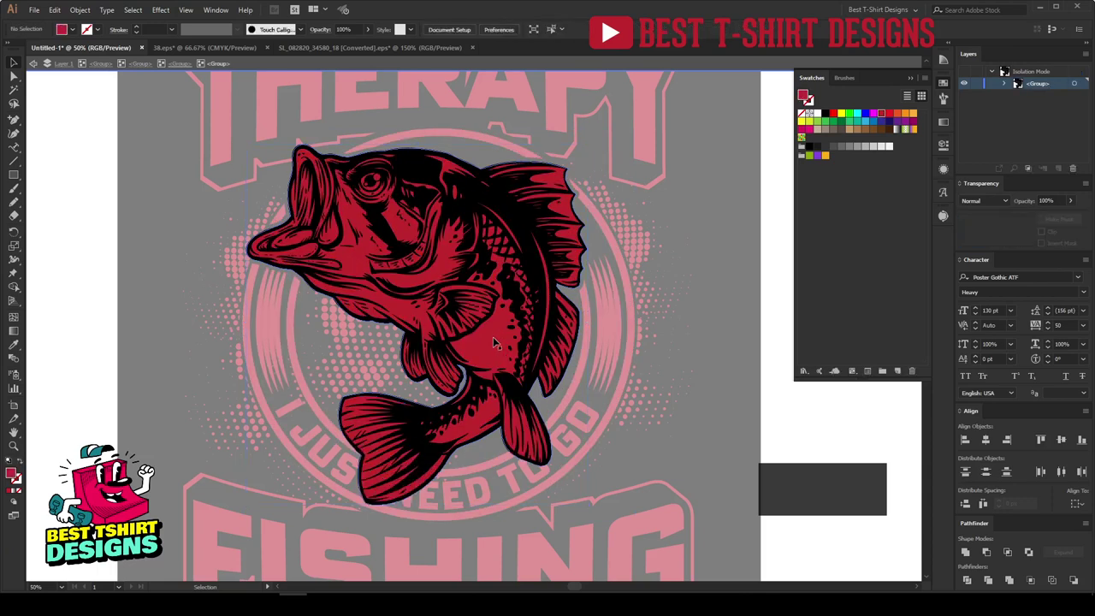
{"action": "left_click", "coordinate": [495, 344]}
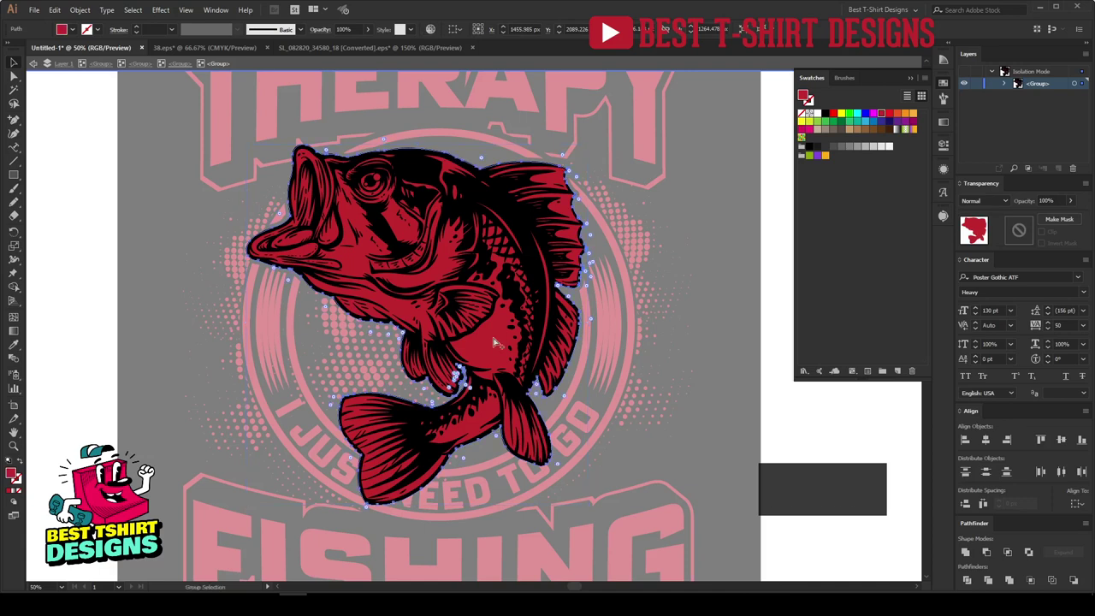
Offset the fish silhouette path by 10 px with miter joins and cut the enlarged outline
{"action": "key", "text": "ctrl+alt+f"}
{"action": "left_click", "coordinate": [666, 261]}
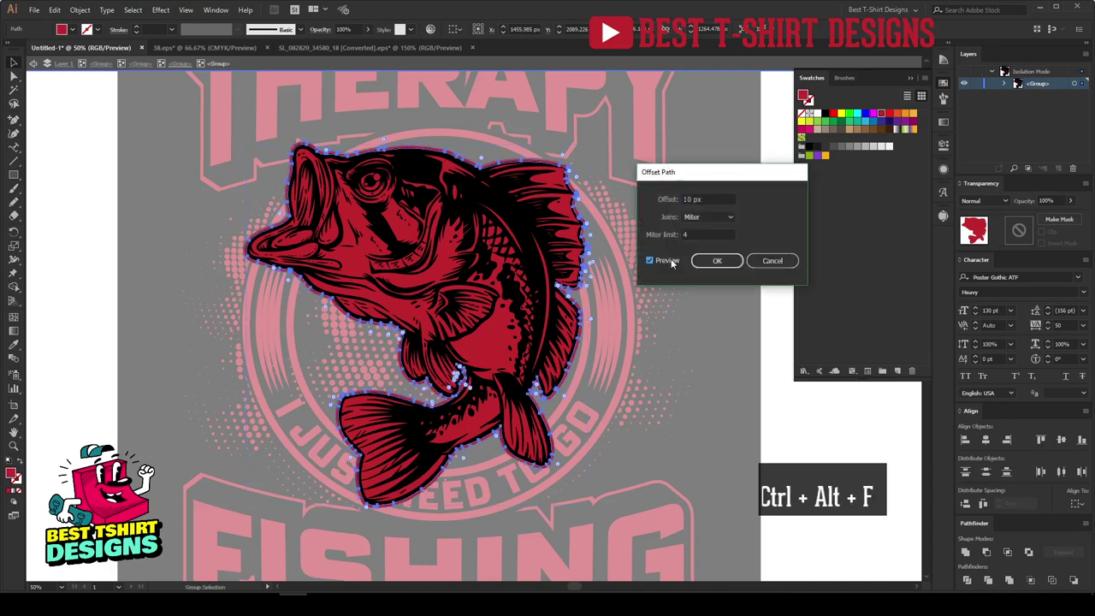
{"action": "left_click", "coordinate": [710, 261]}
{"action": "key", "text": "ctrl+x"}
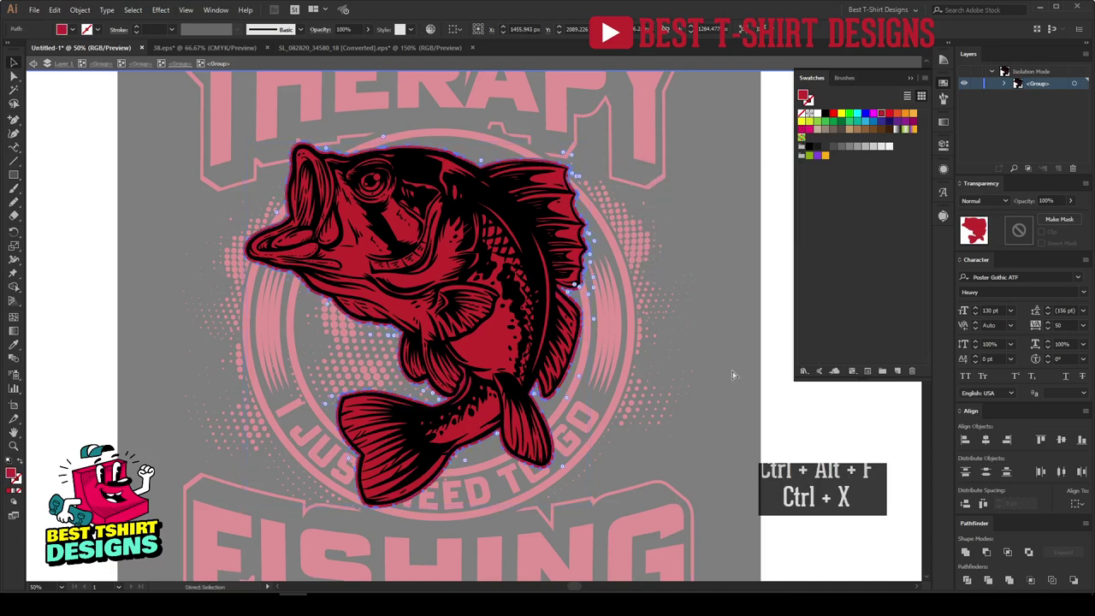
Create an opacity mask on the inner halftone, paste the cut fish outline in place inside it and fill it with black
{"action": "double_click", "coordinate": [731, 370]}
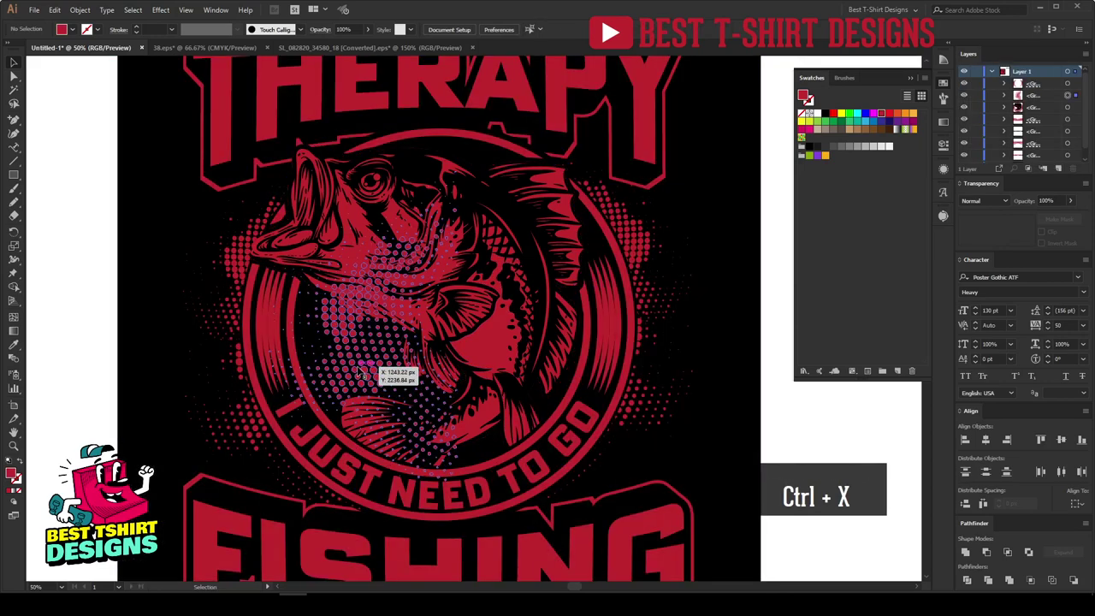
{"action": "left_click", "coordinate": [359, 372]}
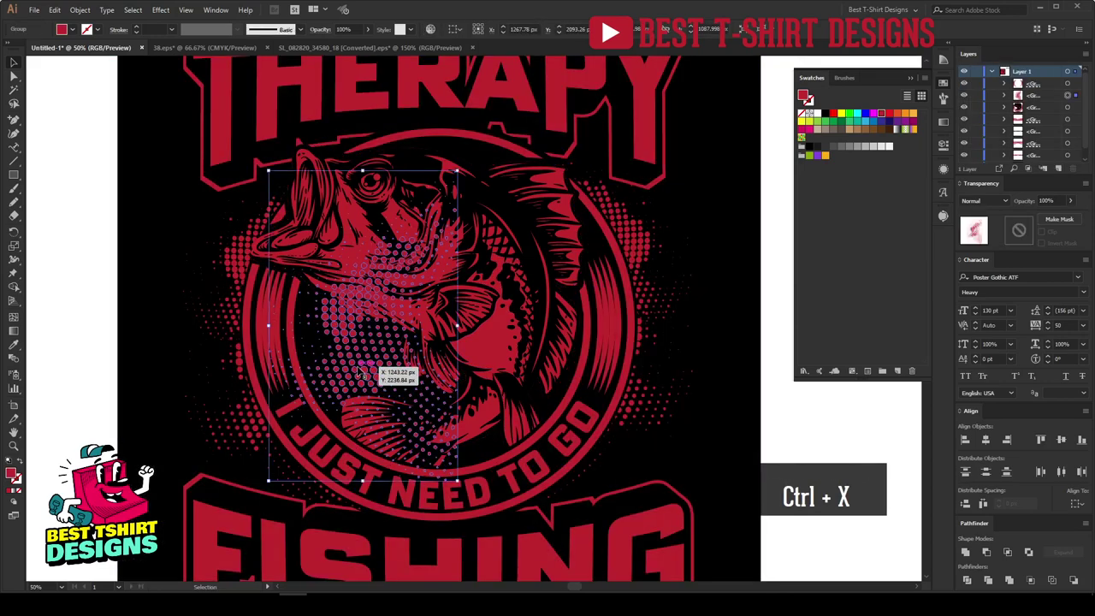
{"action": "double_click", "coordinate": [1018, 232]}
{"action": "key", "text": "ctrl+f"}
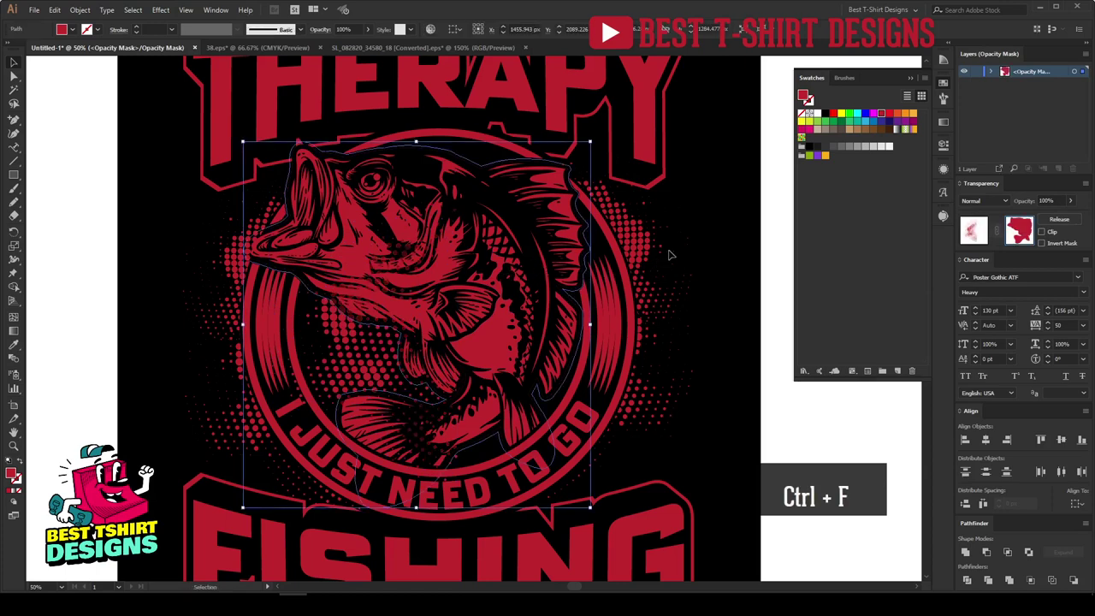
{"action": "left_click", "coordinate": [826, 114]}
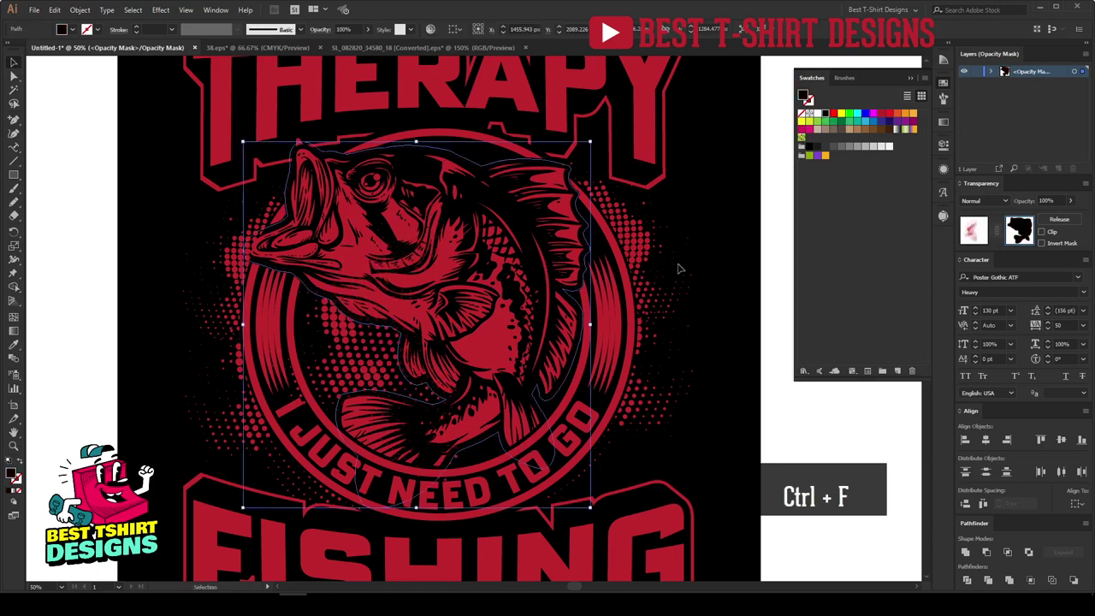
{"action": "left_click", "coordinate": [734, 373]}
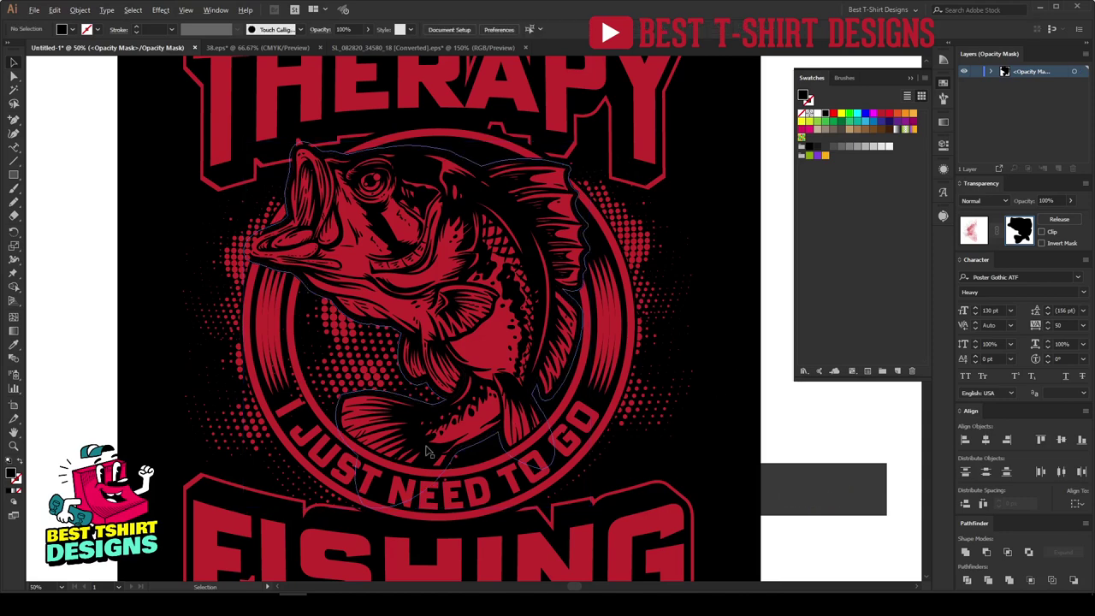
Hide inner halftone dots overlapping the badge ring by drawing black freehand shapes in the opacity mask, and leave mask editing
{"action": "scroll", "coordinate": [430, 458], "scroll_direction": "up", "scroll_amount": 2}
{"action": "scroll", "coordinate": [607, 496], "scroll_direction": "down", "scroll_amount": 2}
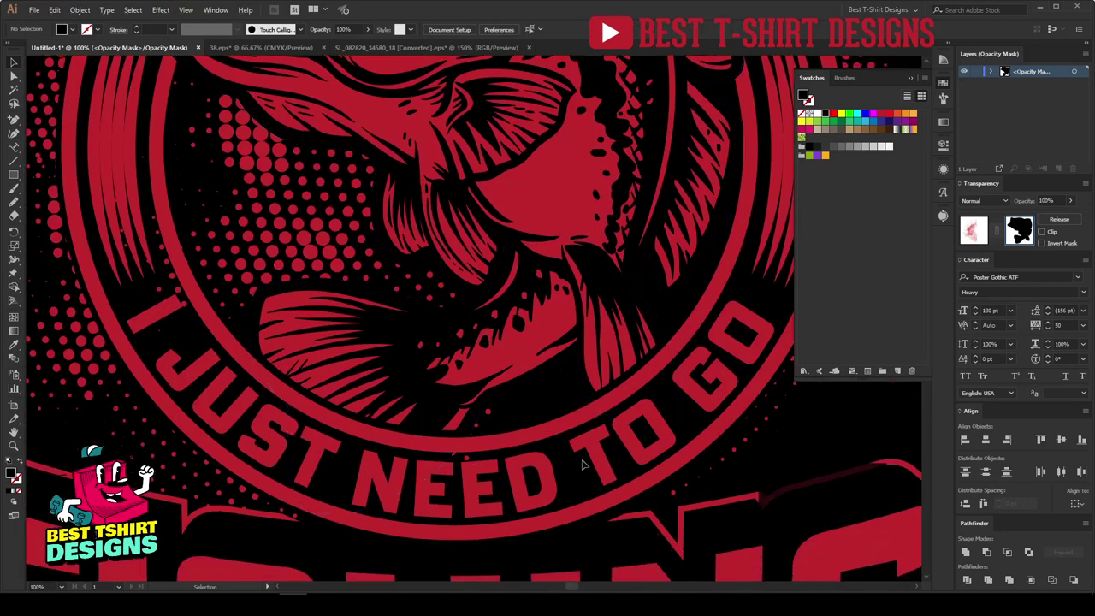
{"action": "key", "text": "n"}
{"action": "left_click_drag", "start_coordinate": [425, 444], "coordinate": [425, 446]}
{"action": "scroll", "coordinate": [173, 363], "scroll_direction": "up", "scroll_amount": 2}
{"action": "mouse_move", "coordinate": [206, 384]}
{"action": "left_mouse_down"}
{"action": "mouse_move", "coordinate": [142, 171]}
{"action": "mouse_move", "coordinate": [117, 164]}
{"action": "mouse_move", "coordinate": [88, 244]}
{"action": "mouse_move", "coordinate": [105, 342]}
{"action": "left_mouse_up"}
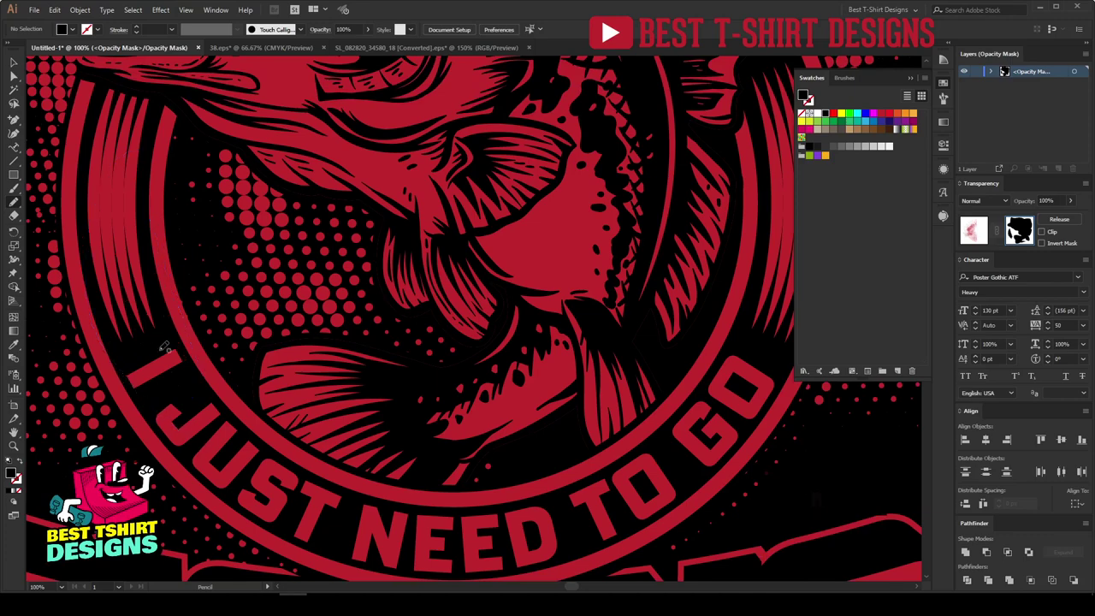
{"action": "scroll", "coordinate": [105, 341], "scroll_direction": "up", "scroll_amount": 10}
{"action": "scroll", "coordinate": [105, 340], "scroll_direction": "left", "scroll_amount": 7}
{"action": "left_click_drag", "start_coordinate": [325, 326], "coordinate": [325, 272]}
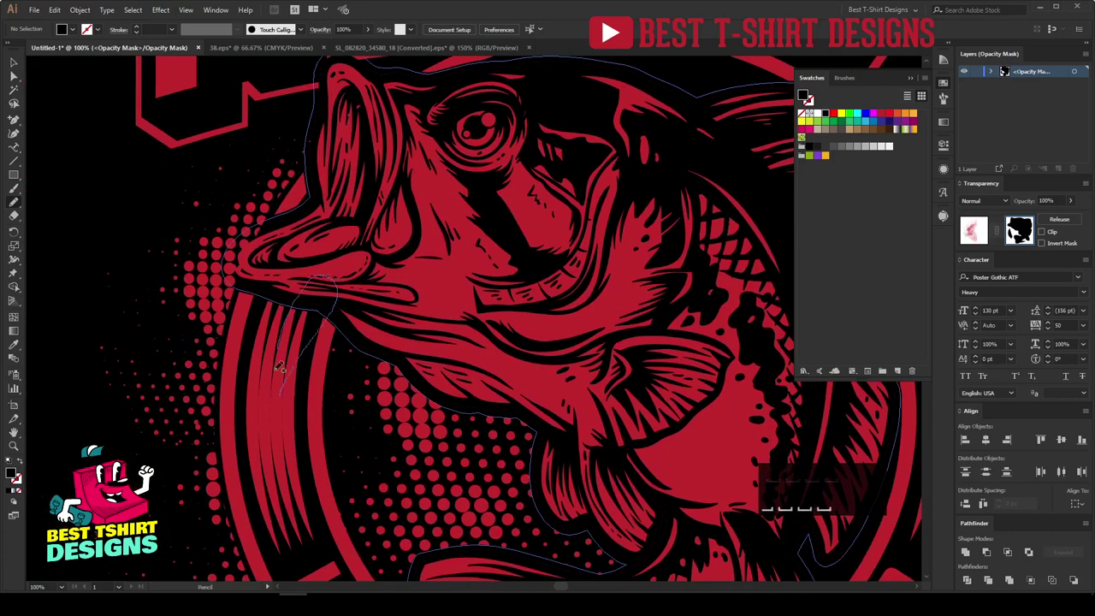
{"action": "mouse_move", "coordinate": [343, 166]}
{"action": "left_mouse_down"}
{"action": "mouse_move", "coordinate": [384, 95]}
{"action": "mouse_move", "coordinate": [361, 84]}
{"action": "mouse_move", "coordinate": [326, 127]}
{"action": "mouse_move", "coordinate": [414, 202]}
{"action": "left_mouse_up"}
{"action": "key", "text": "ctrl+minus"}
{"action": "key", "text": "v"}
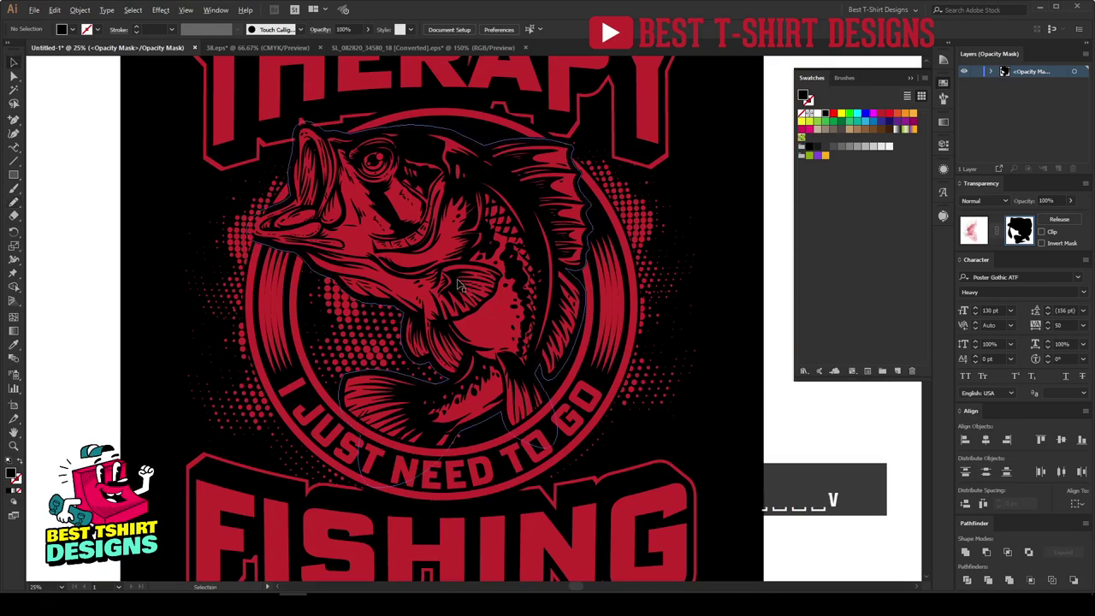
{"action": "key", "text": "ctrl+minus"}
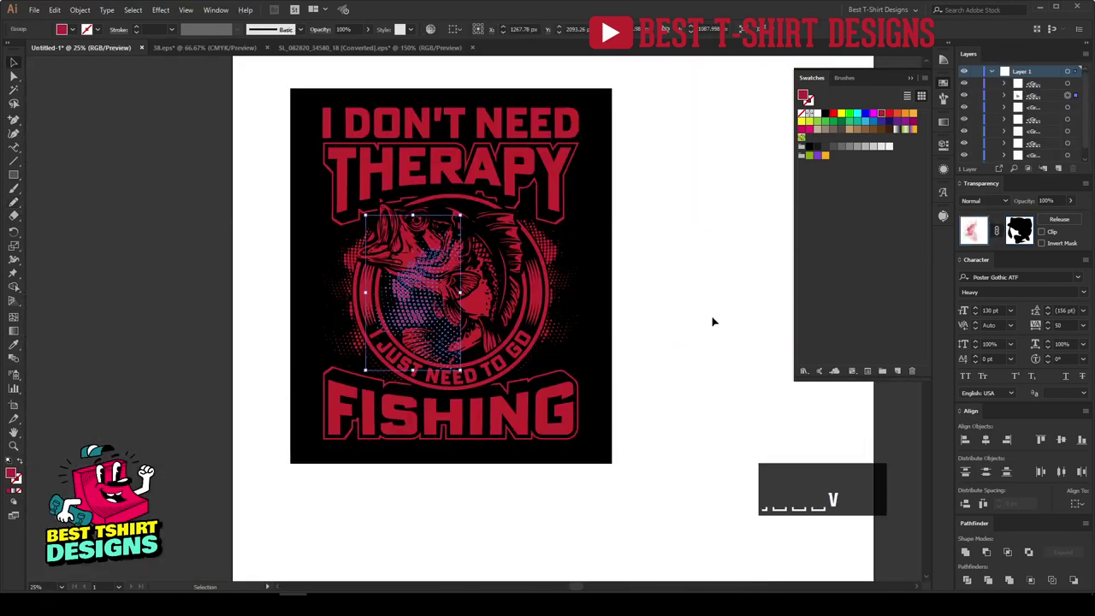
{"action": "key", "text": "ctrl+plus"}
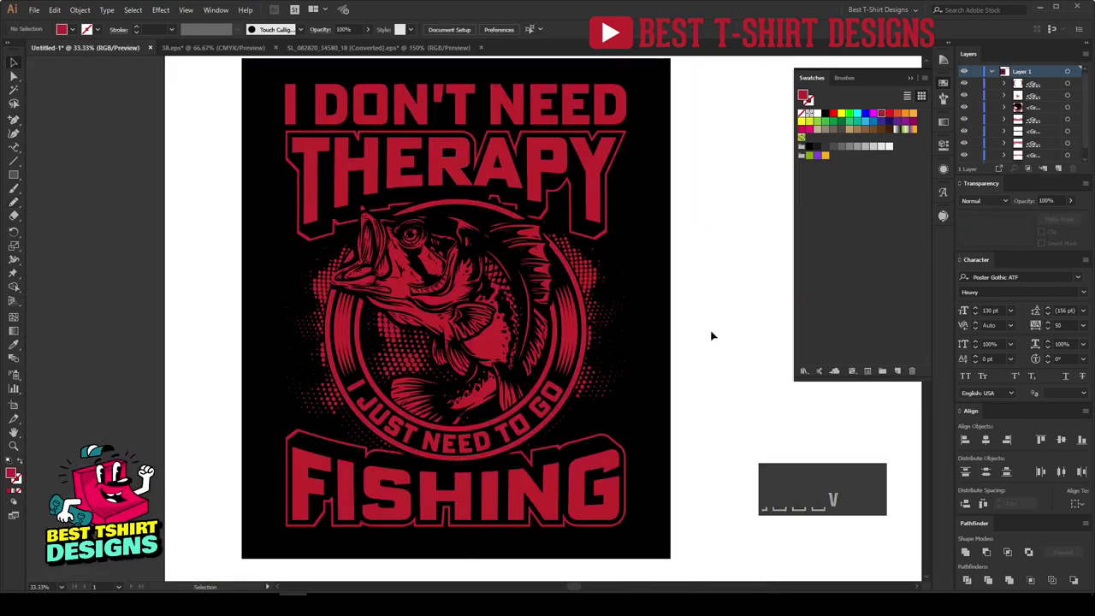
Group all lettering, badge and halftone artwork of the design together, excluding the background rectangle
{"action": "left_click_drag", "start_coordinate": [216, 60], "coordinate": [655, 485]}
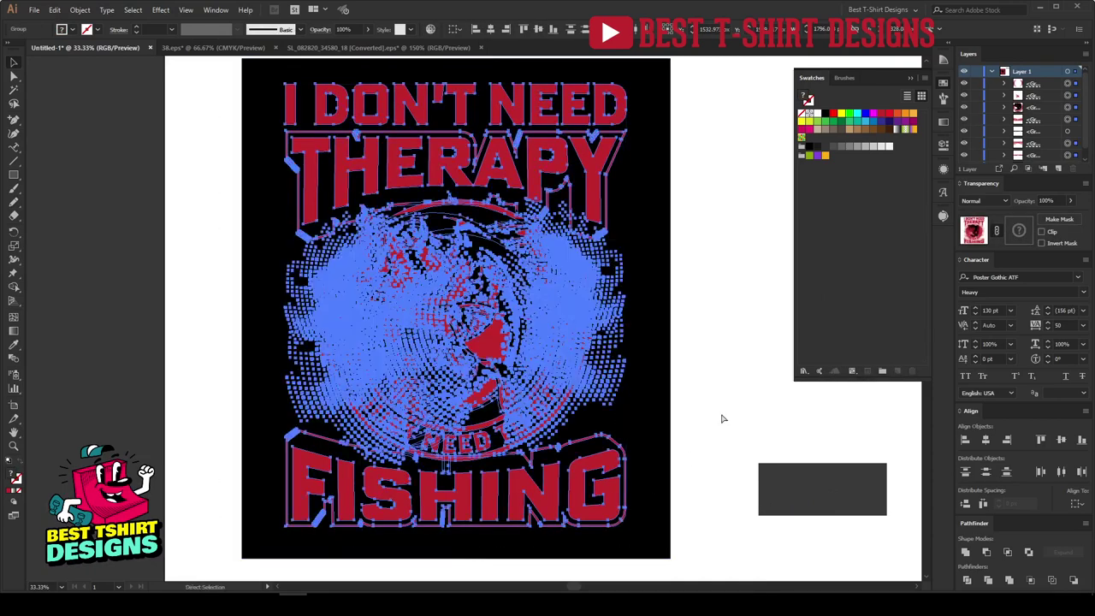
{"action": "key", "text": "ctrl+g"}
{"action": "left_click", "coordinate": [721, 419]}
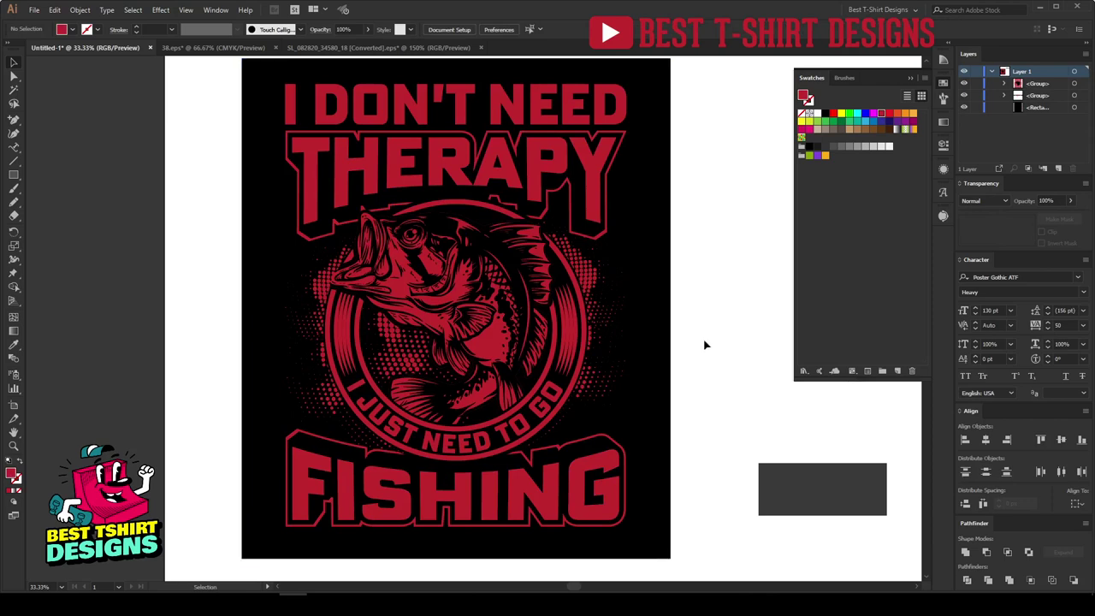
Try a green and a dark blue fill on the background rectangle behind the design
{"action": "left_click", "coordinate": [648, 278]}
{"action": "left_click", "coordinate": [842, 122]}
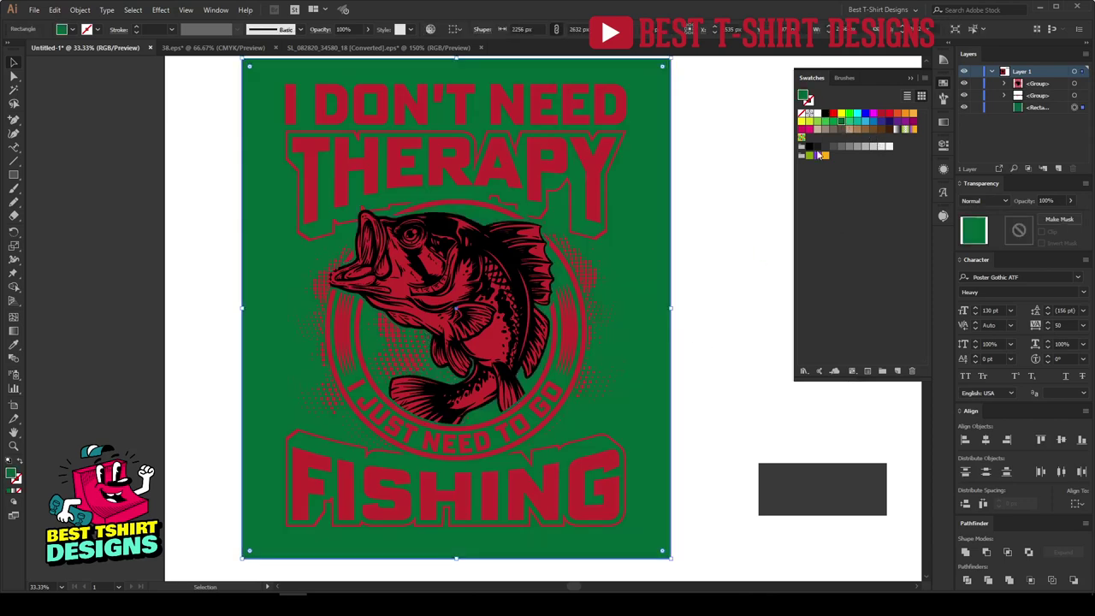
{"action": "left_click", "coordinate": [729, 313]}
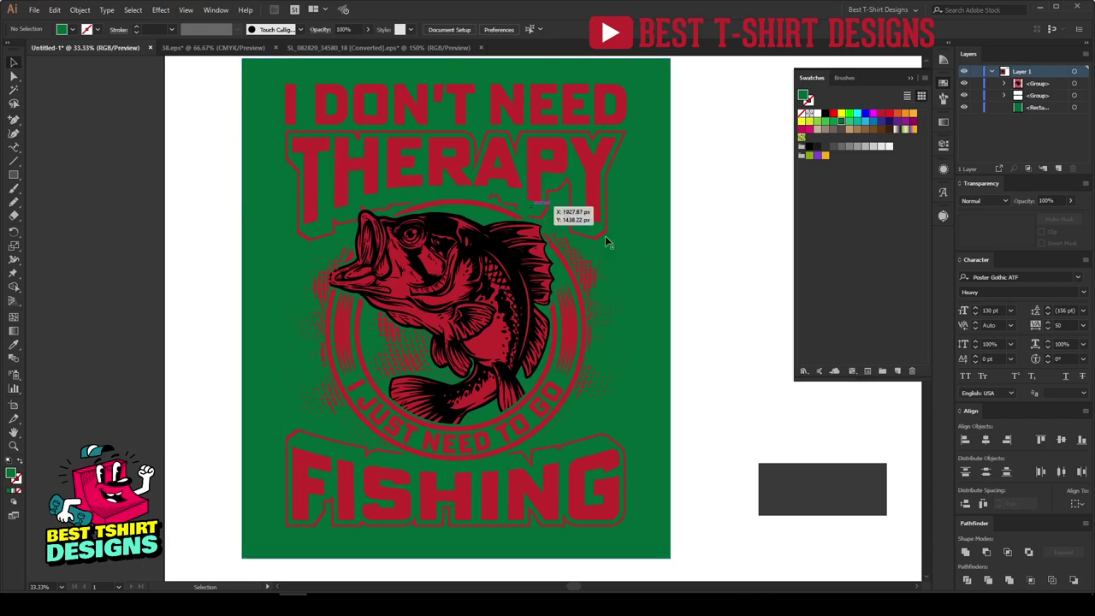
{"action": "left_click", "coordinate": [644, 255]}
{"action": "left_click", "coordinate": [889, 120]}
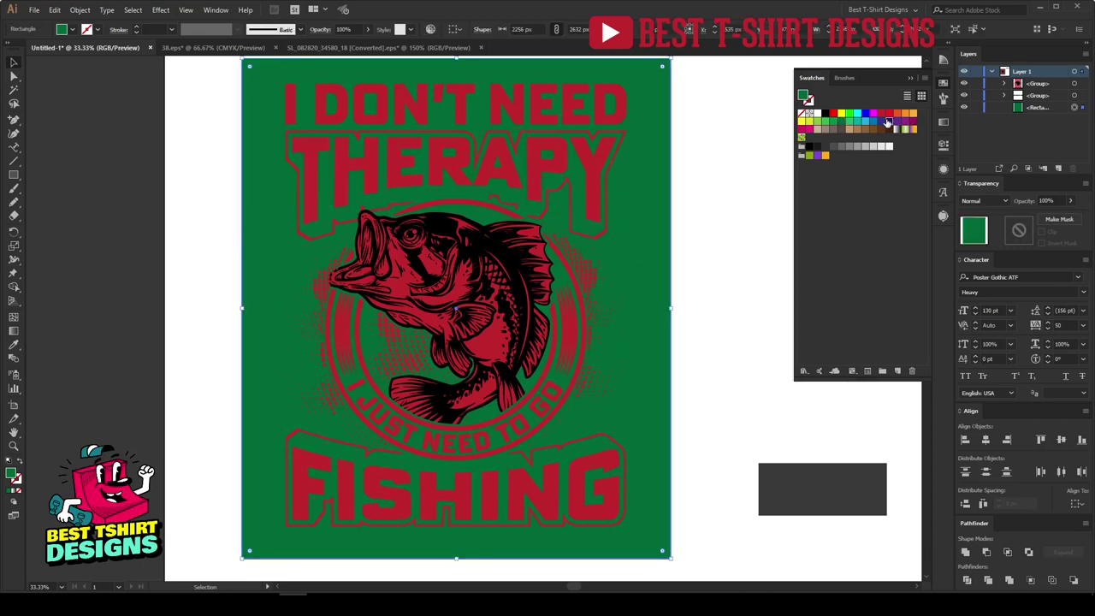
{"action": "left_click", "coordinate": [703, 259]}
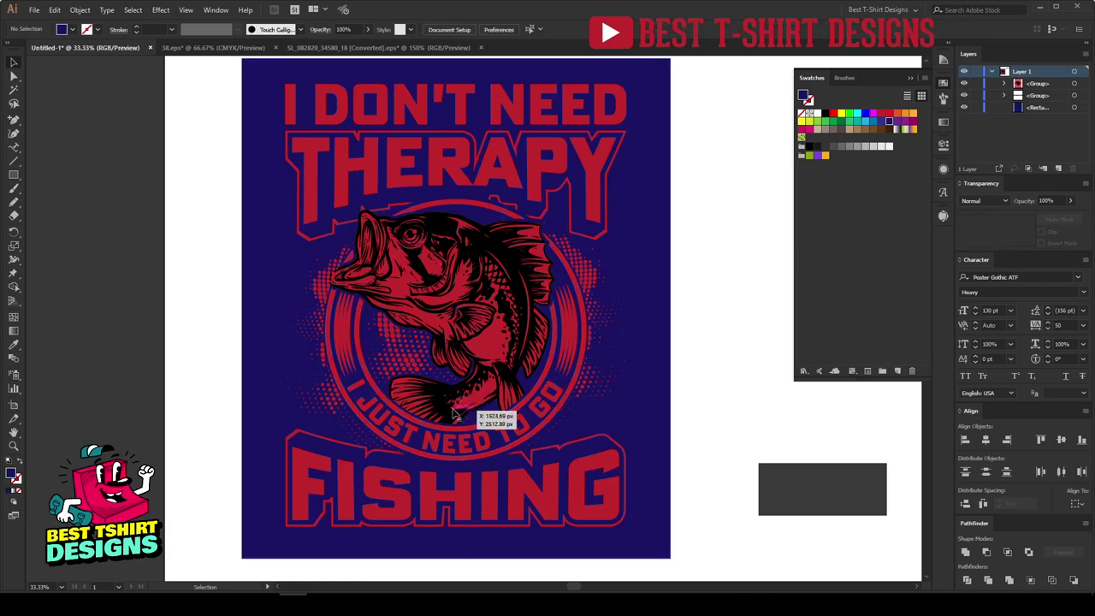
Fill the background rectangle with green
{"action": "left_click", "coordinate": [657, 266]}
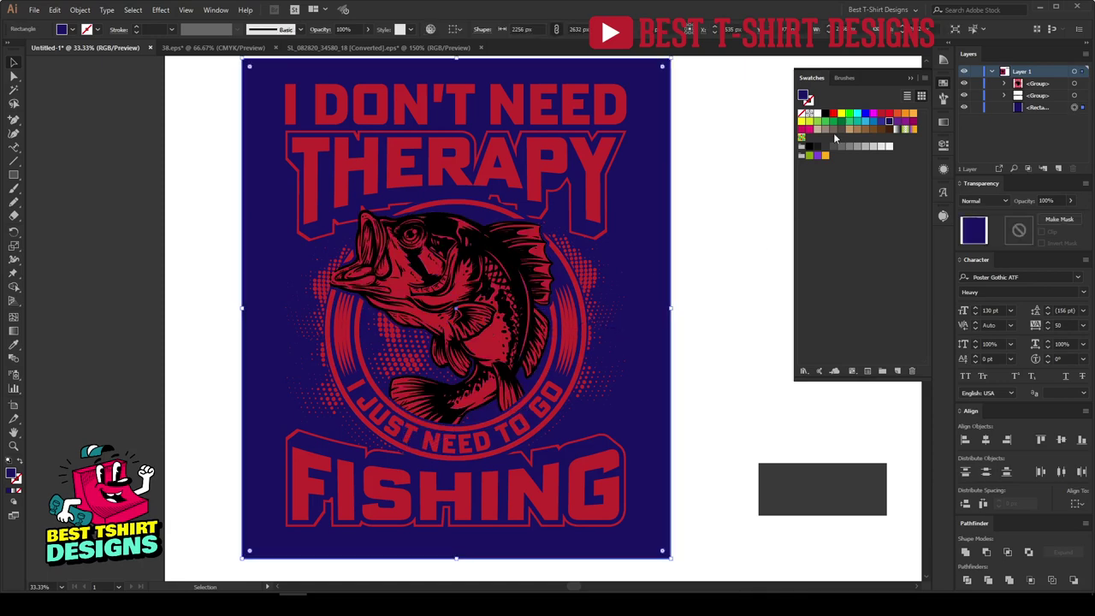
{"action": "left_click", "coordinate": [840, 122]}
{"action": "left_click", "coordinate": [708, 295]}
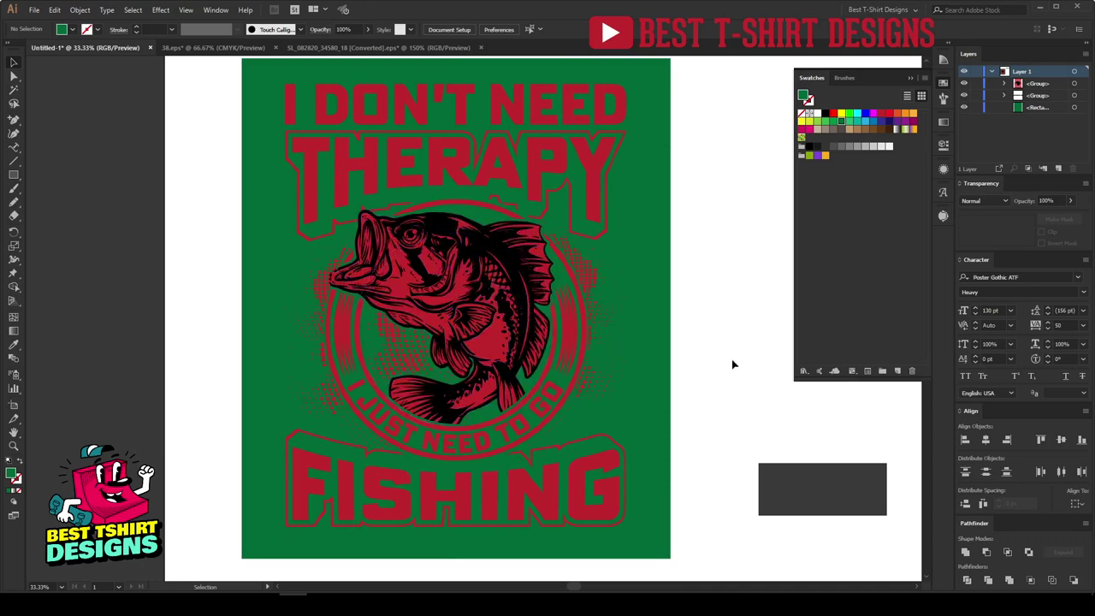
Isolate the nested fish group down to the level holding its red silhouette and black line art
{"action": "left_click", "coordinate": [518, 269]}
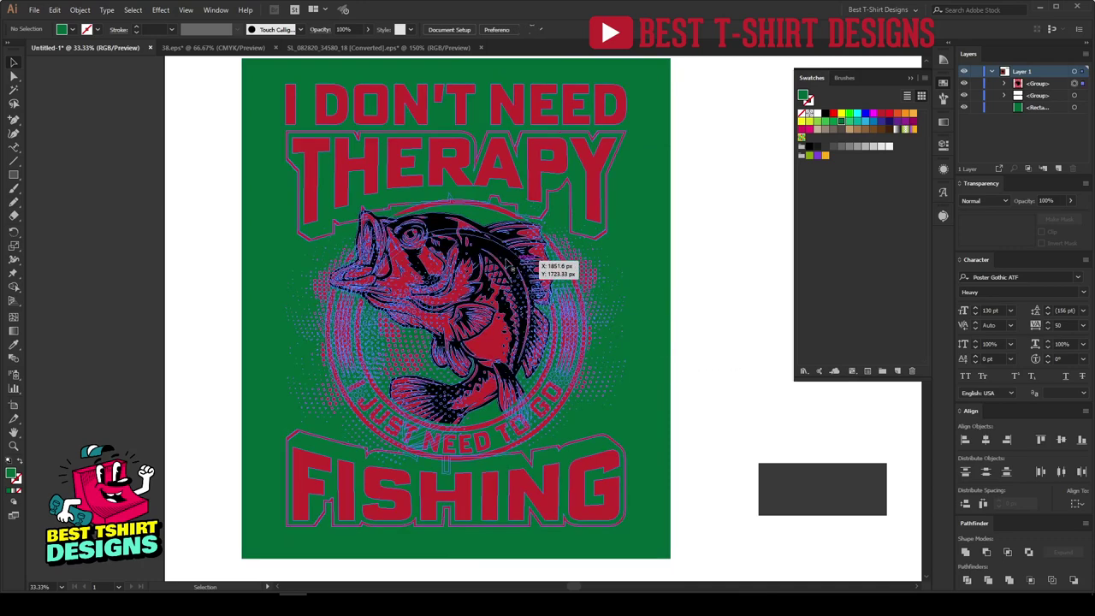
{"action": "double_click", "coordinate": [510, 268]}
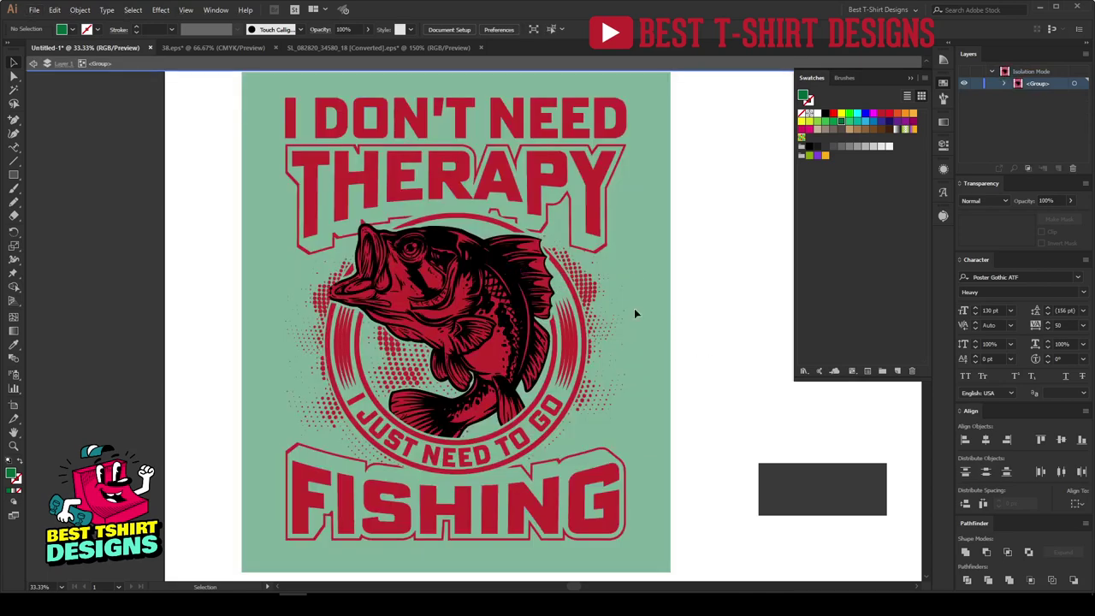
{"action": "double_click", "coordinate": [451, 246]}
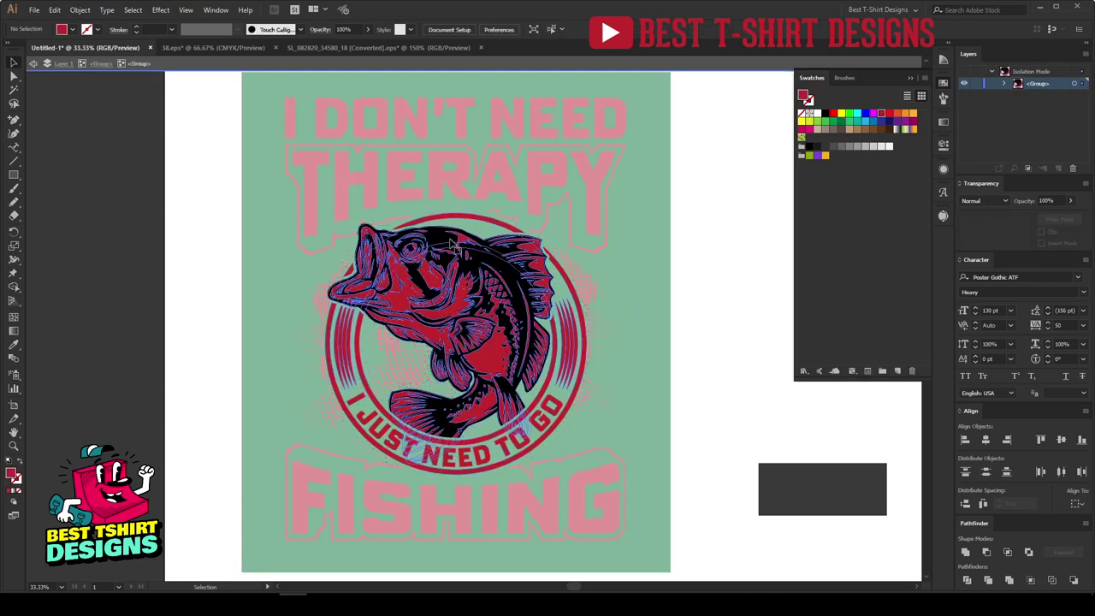
{"action": "double_click", "coordinate": [451, 246]}
{"action": "left_click", "coordinate": [454, 245]}
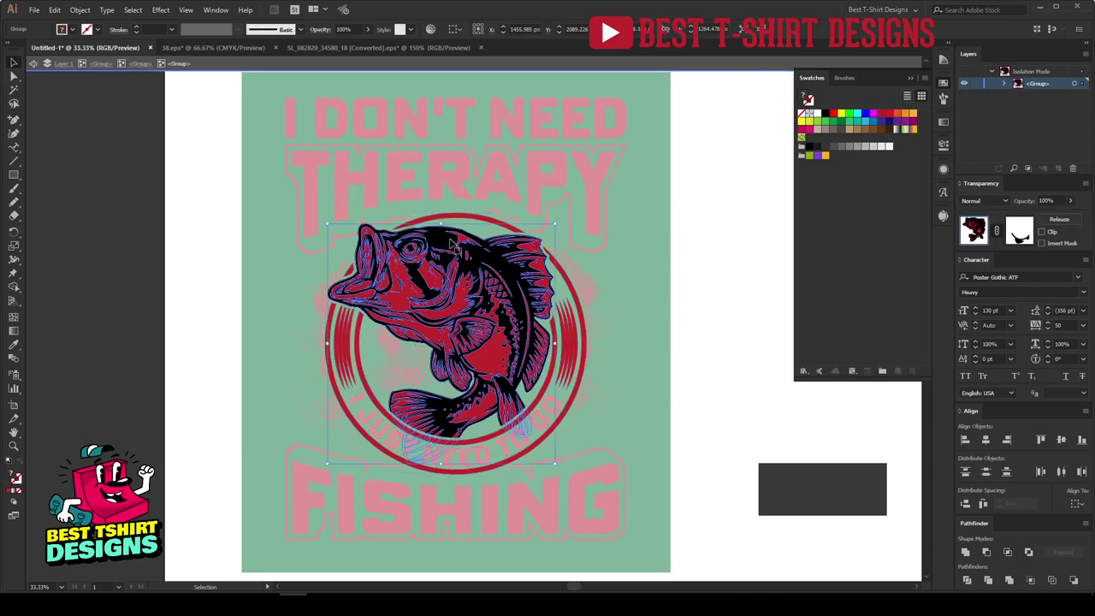
{"action": "double_click", "coordinate": [453, 246]}
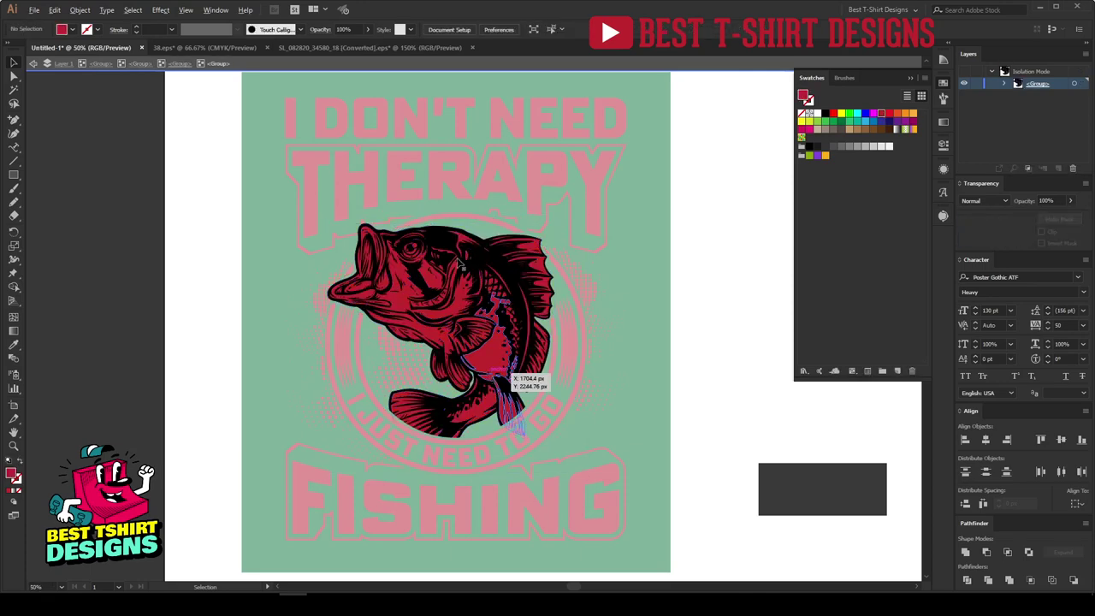
{"action": "scroll", "coordinate": [504, 369], "scroll_direction": "up", "scroll_amount": 1}
{"action": "left_click", "coordinate": [359, 266]}
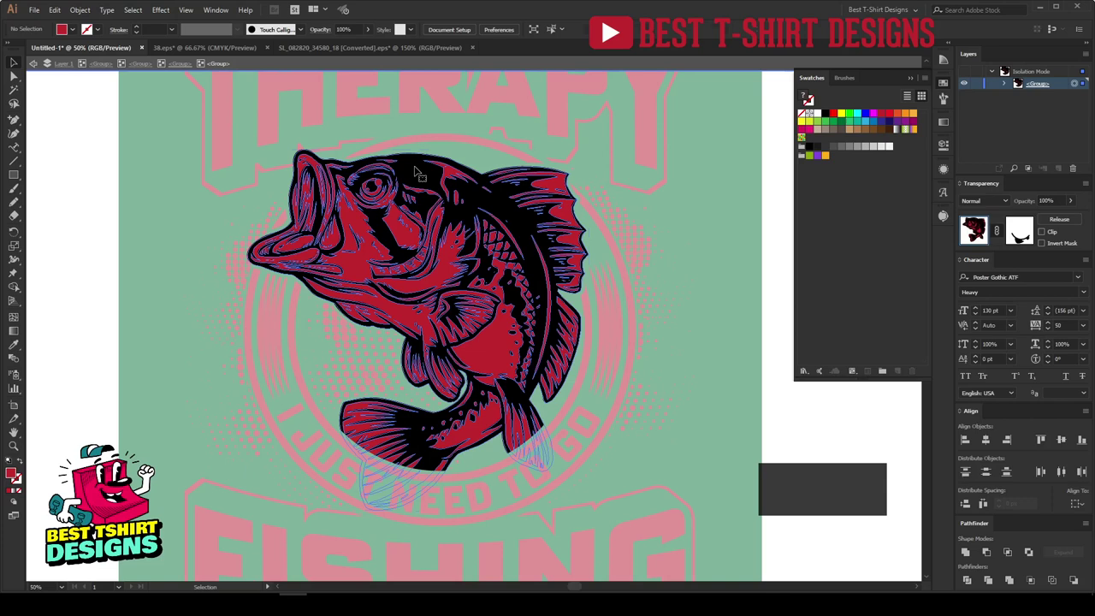
{"action": "double_click", "coordinate": [359, 266]}
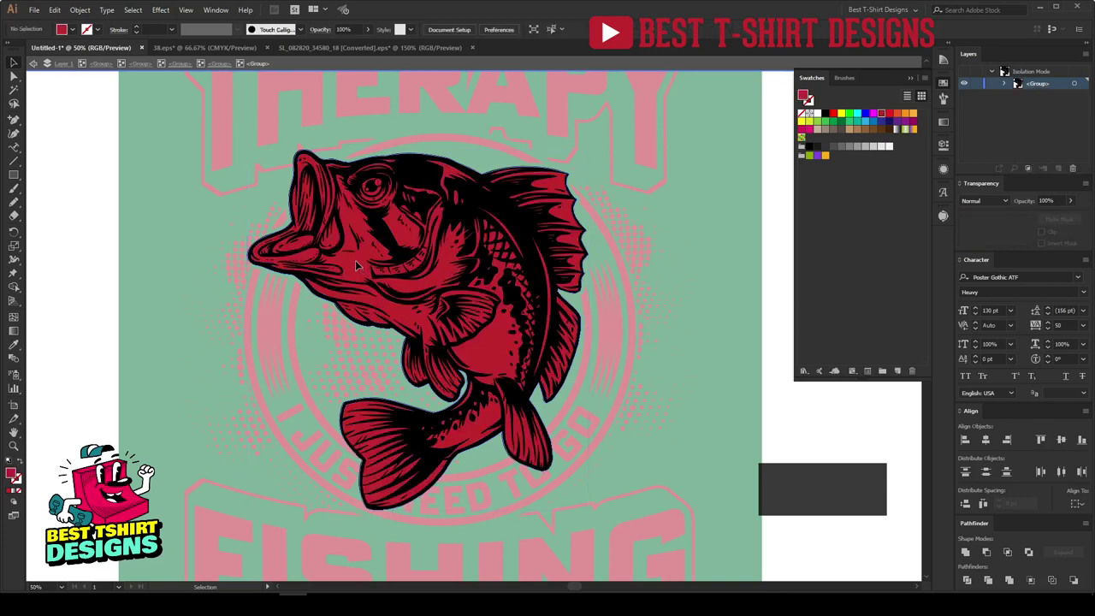
Select the fish's black line art separately from the red silhouette and cut it out
{"action": "left_click", "coordinate": [535, 340]}
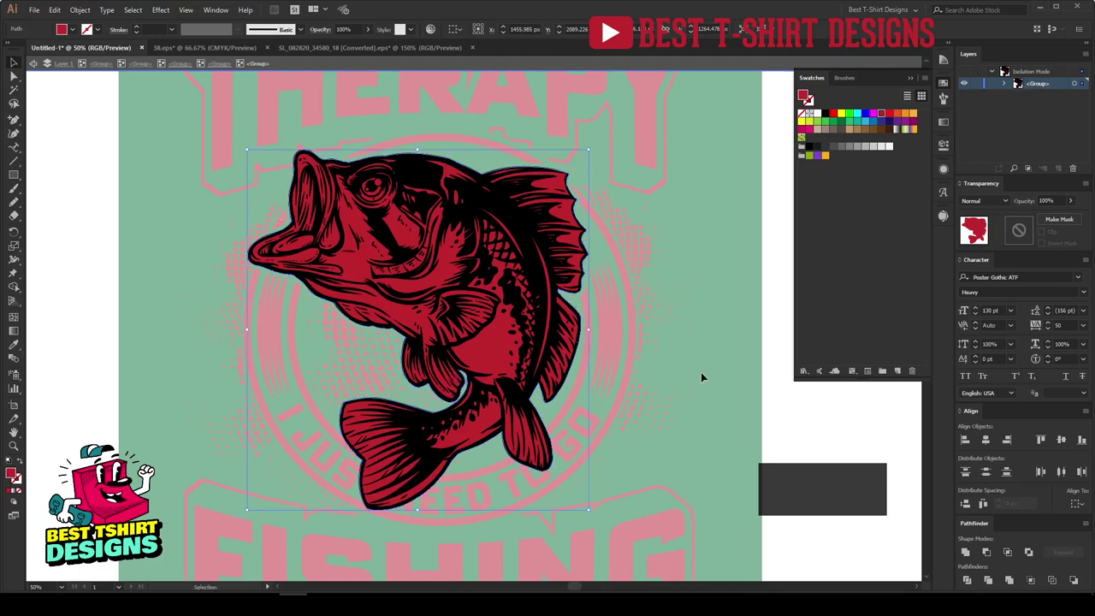
{"action": "left_click", "coordinate": [503, 224]}
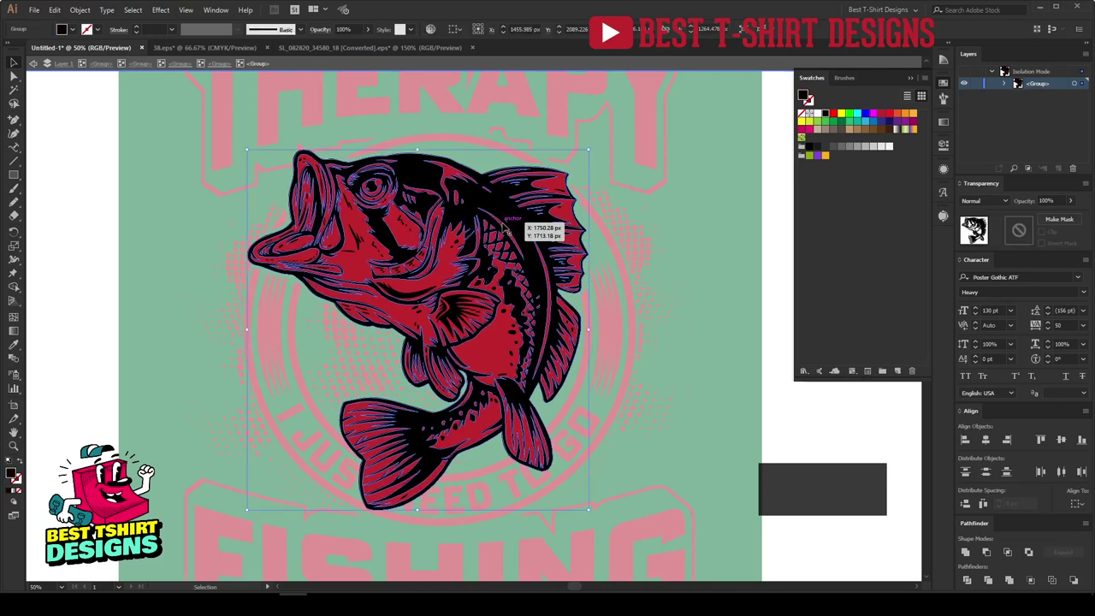
{"action": "key", "text": "y"}
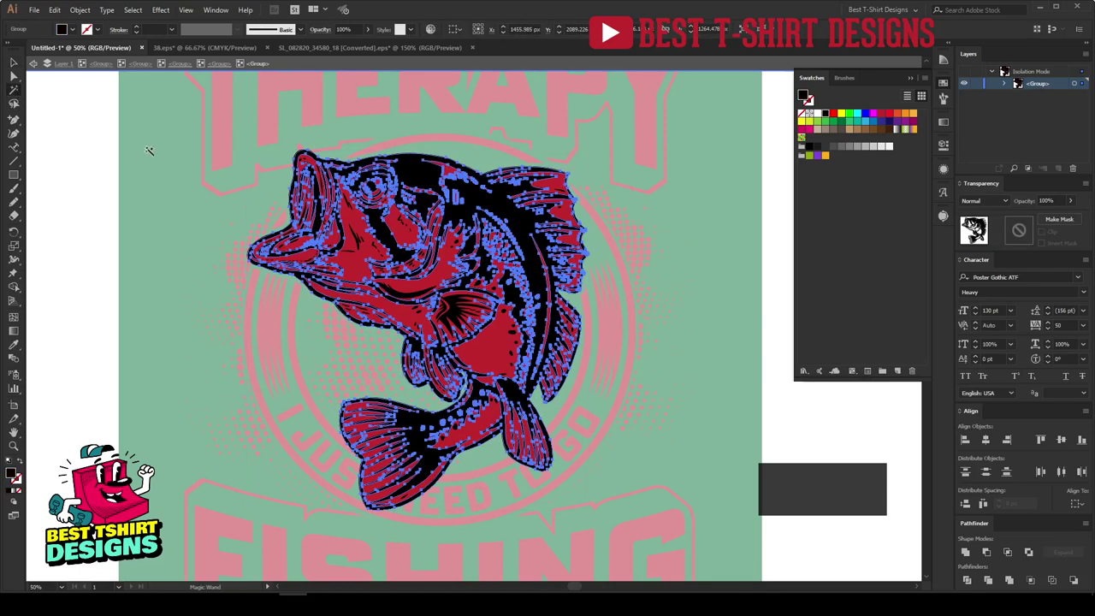
{"action": "left_click", "coordinate": [469, 230]}
{"action": "key", "text": "ctrl+x"}
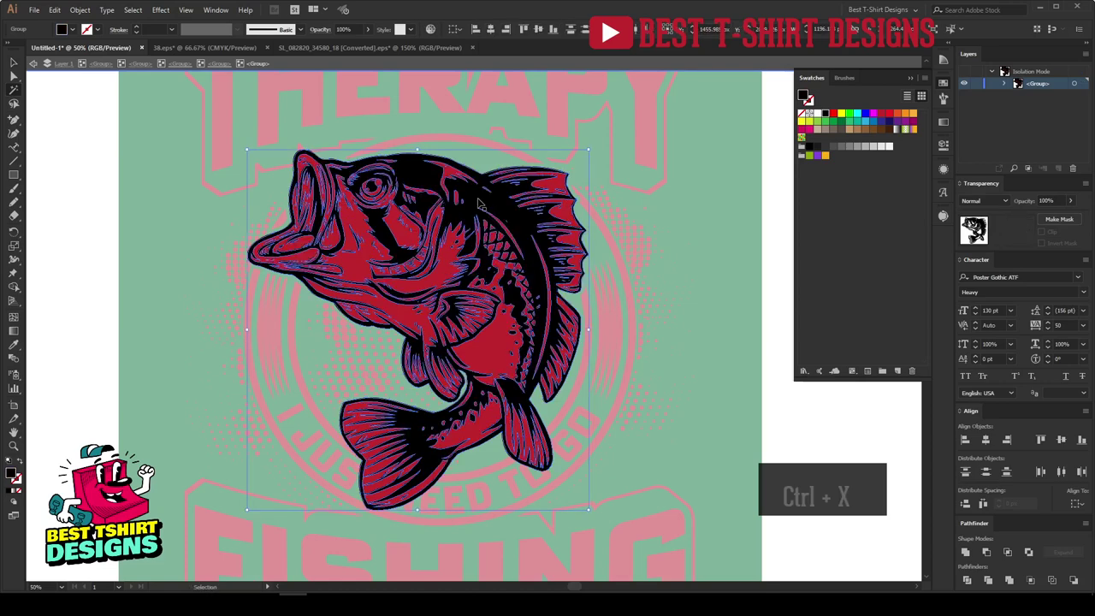
Add an opacity mask without clipping to the red fish silhouette, paste the black line art in place inside it, and leave mask and isolation editing
{"action": "key", "text": "v"}
{"action": "left_click", "coordinate": [462, 232]}
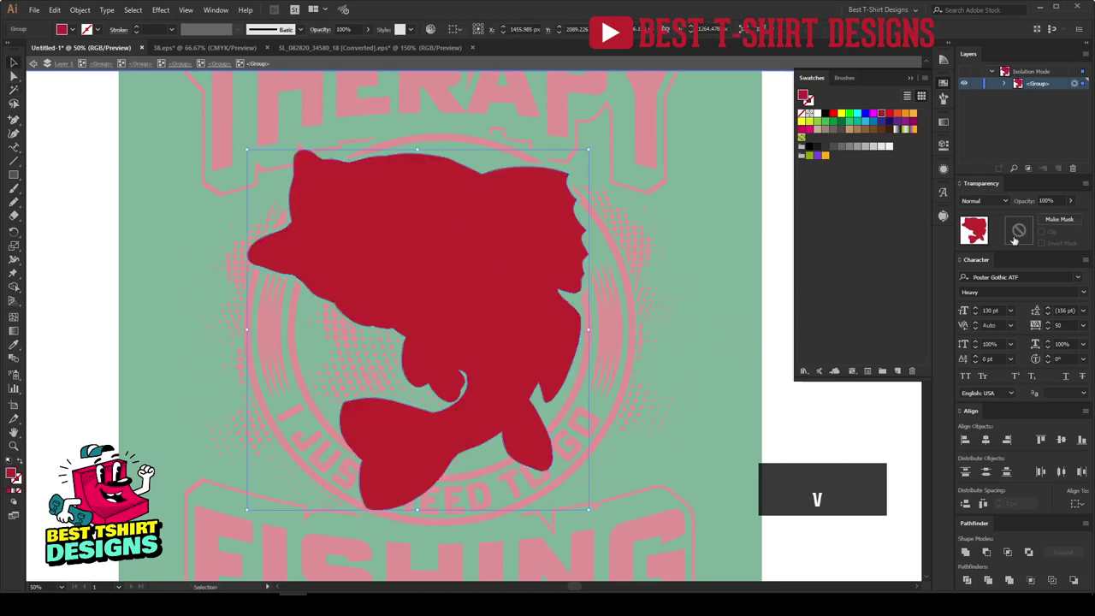
{"action": "left_click", "coordinate": [1041, 233]}
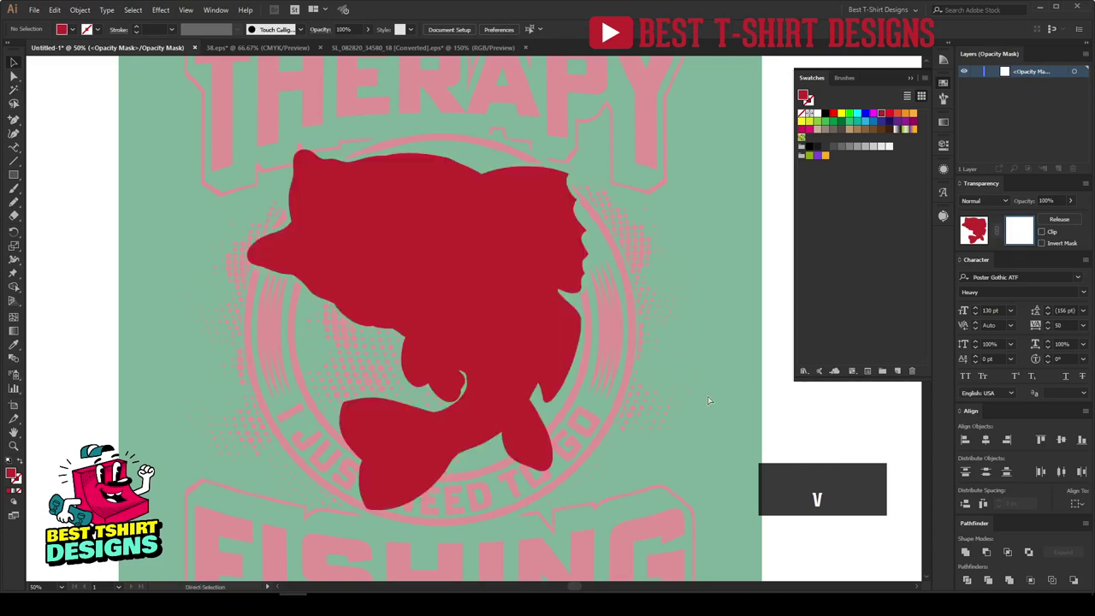
{"action": "key", "text": "ctrl+f"}
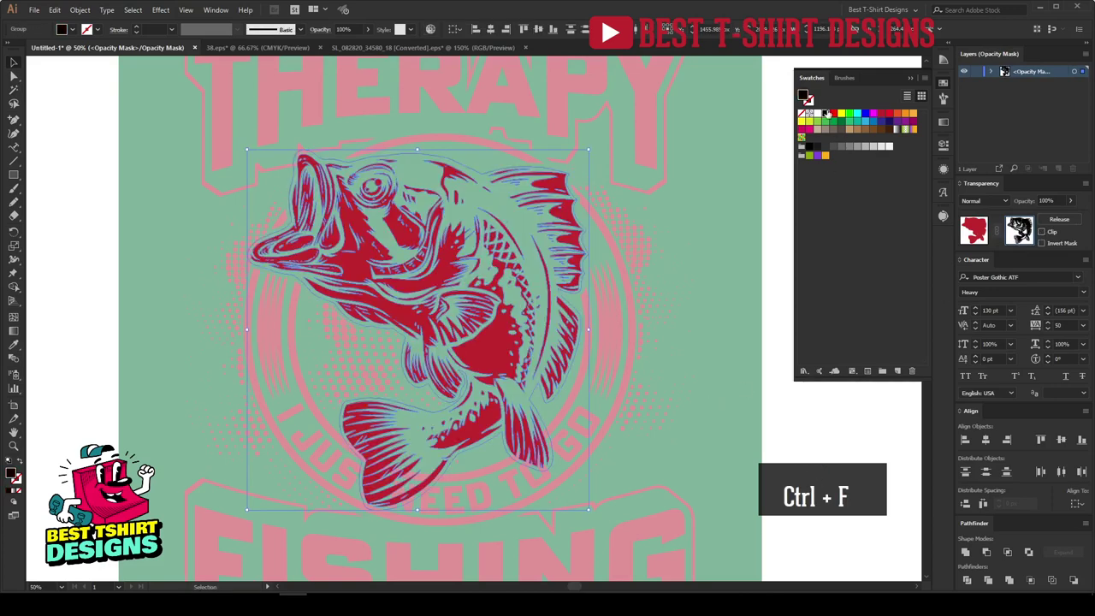
{"action": "left_click", "coordinate": [708, 326]}
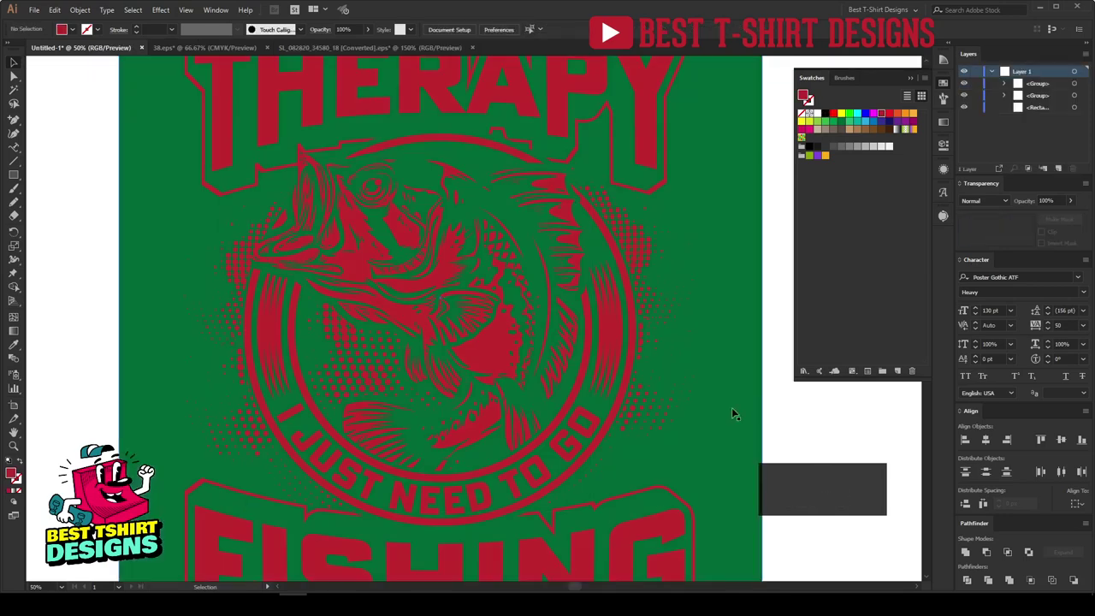
{"action": "key", "text": "ctrl+minus"}
{"action": "left_click_drag", "start_coordinate": [371, 310], "coordinate": [420, 345]}
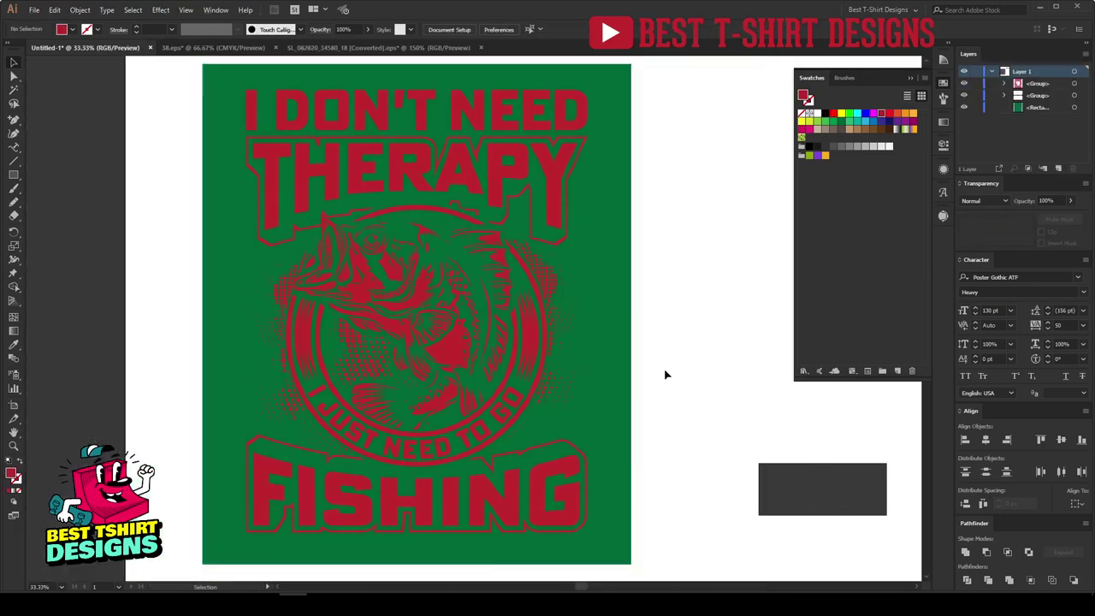
Try a dark blue fill on the background rectangle behind the design
{"action": "key", "text": "ctrl+a"}
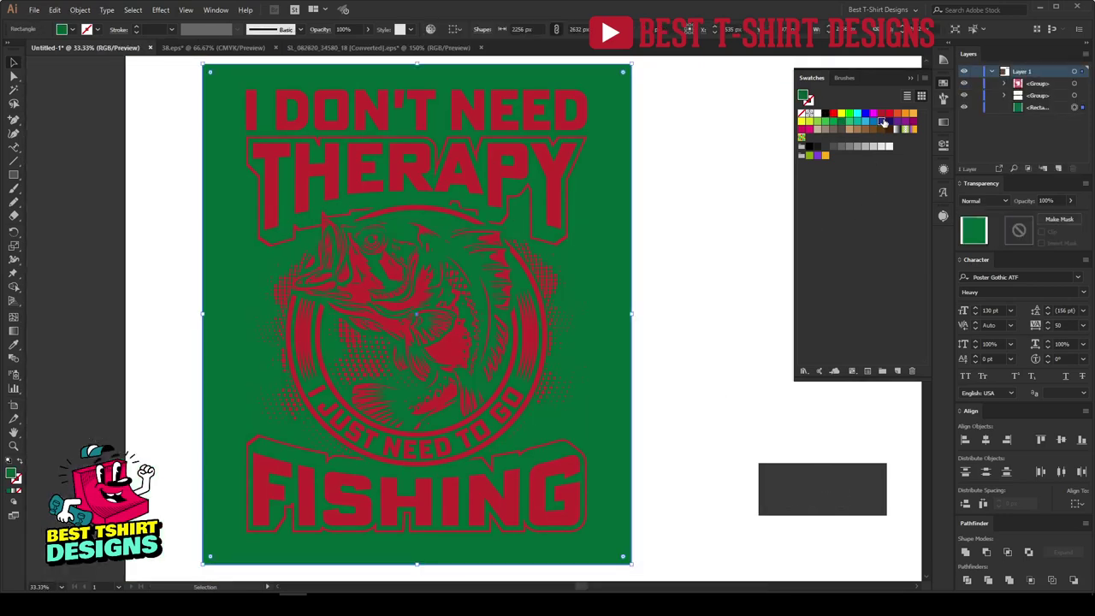
{"action": "left_click", "coordinate": [884, 122]}
{"action": "left_click", "coordinate": [690, 337]}
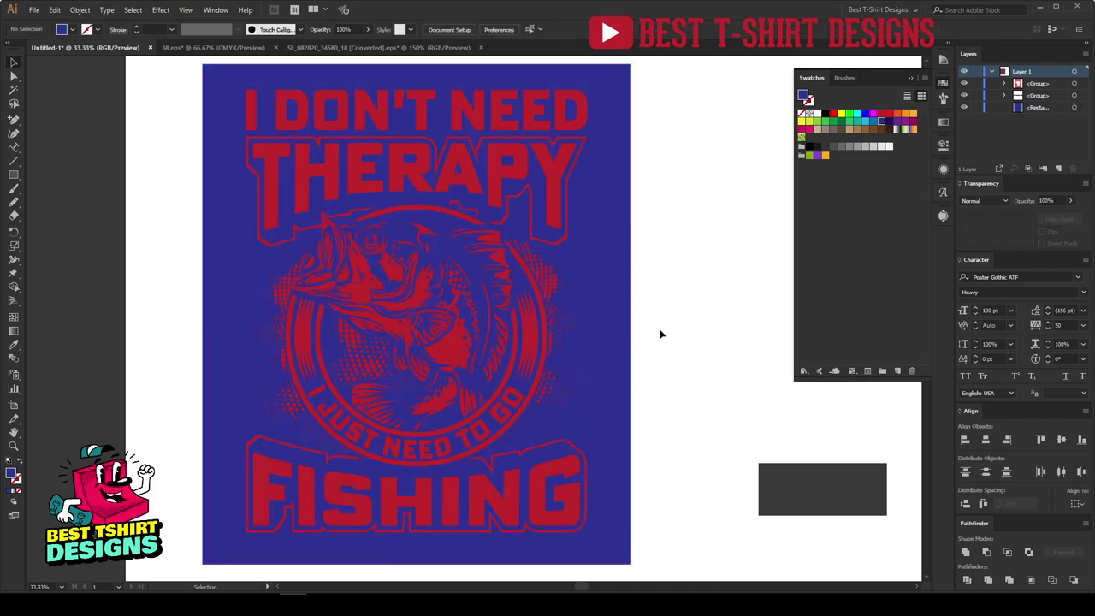
Fill the background rectangle with black
{"action": "left_click", "coordinate": [609, 265]}
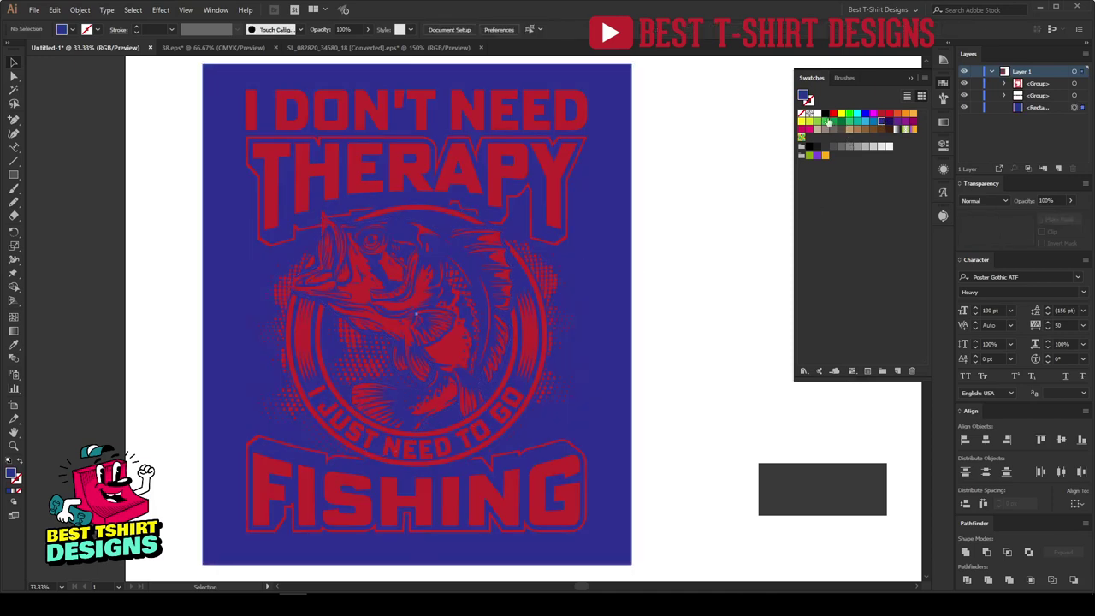
{"action": "left_click", "coordinate": [823, 112]}
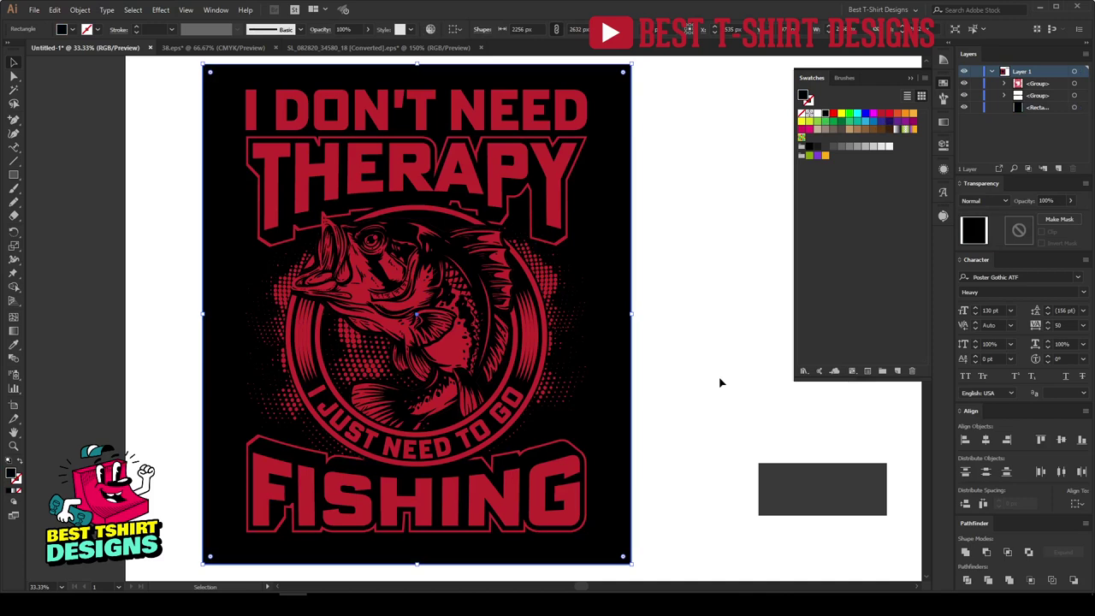
{"action": "left_click", "coordinate": [720, 382]}
{"action": "scroll", "coordinate": [718, 382], "scroll_direction": "up", "scroll_amount": 1}
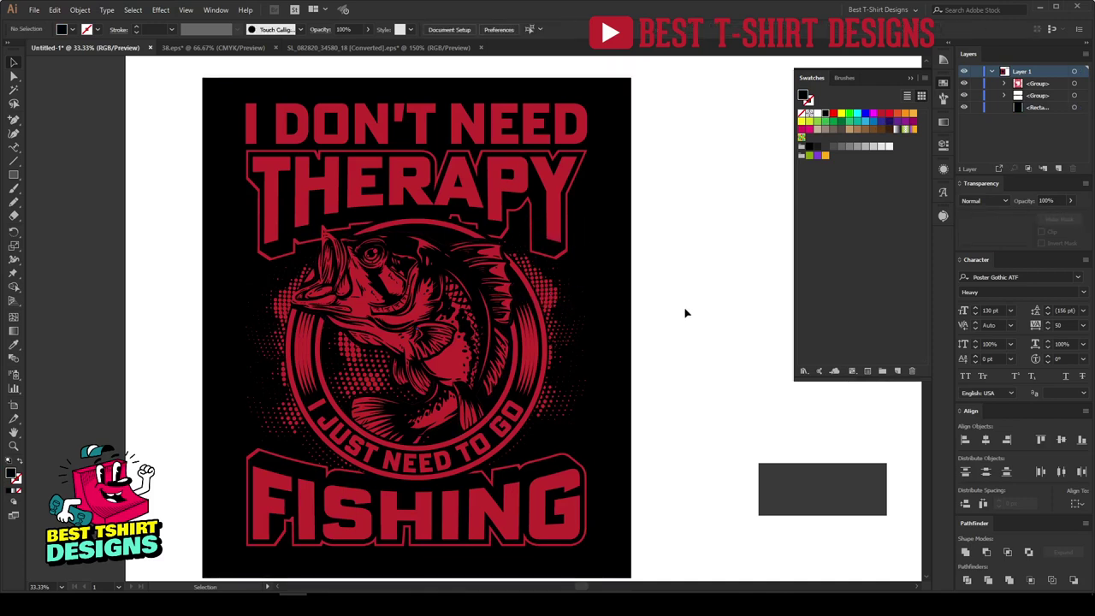
{"action": "scroll", "coordinate": [687, 310], "scroll_direction": "up", "scroll_amount": 2}
{"action": "scroll", "coordinate": [667, 295], "scroll_direction": "down", "scroll_amount": 2}
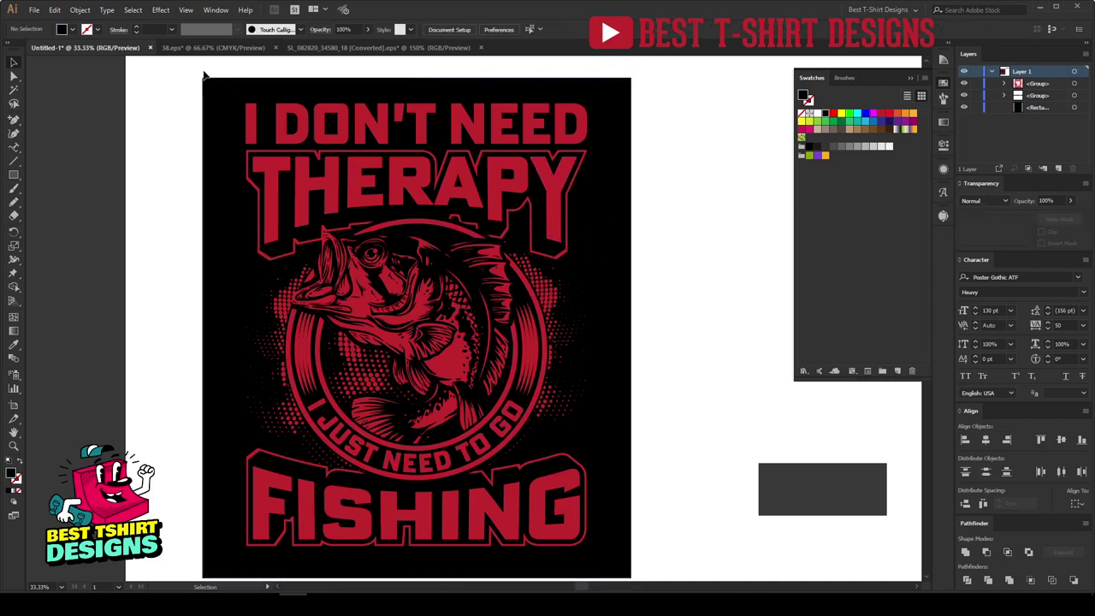
Group the lettering, badge, fish and halftone artwork and fill it with white
{"action": "left_click_drag", "start_coordinate": [204, 75], "coordinate": [614, 546]}
{"action": "key", "text": "ctrl+g"}
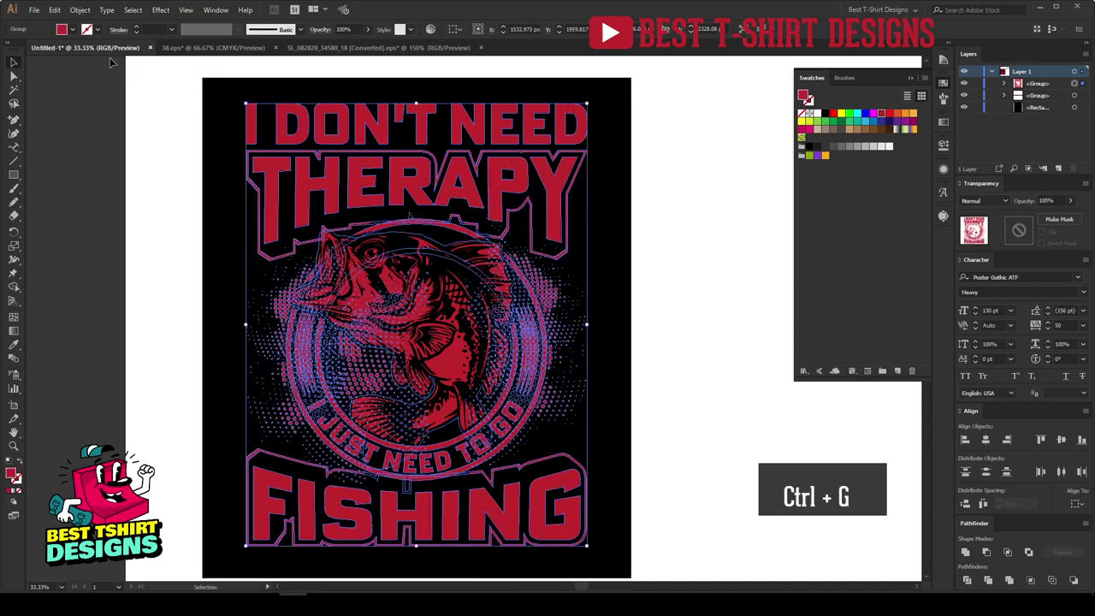
{"action": "left_click", "coordinate": [817, 114]}
{"action": "left_click", "coordinate": [684, 345]}
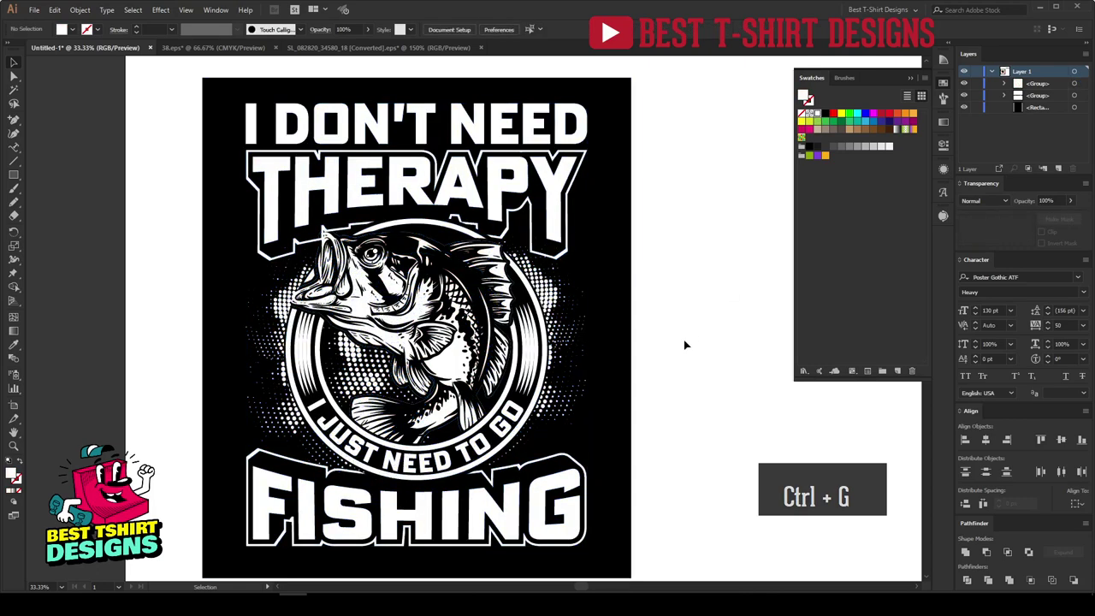
Try a mid-grey fill on the design artwork group
{"action": "left_click", "coordinate": [501, 340]}
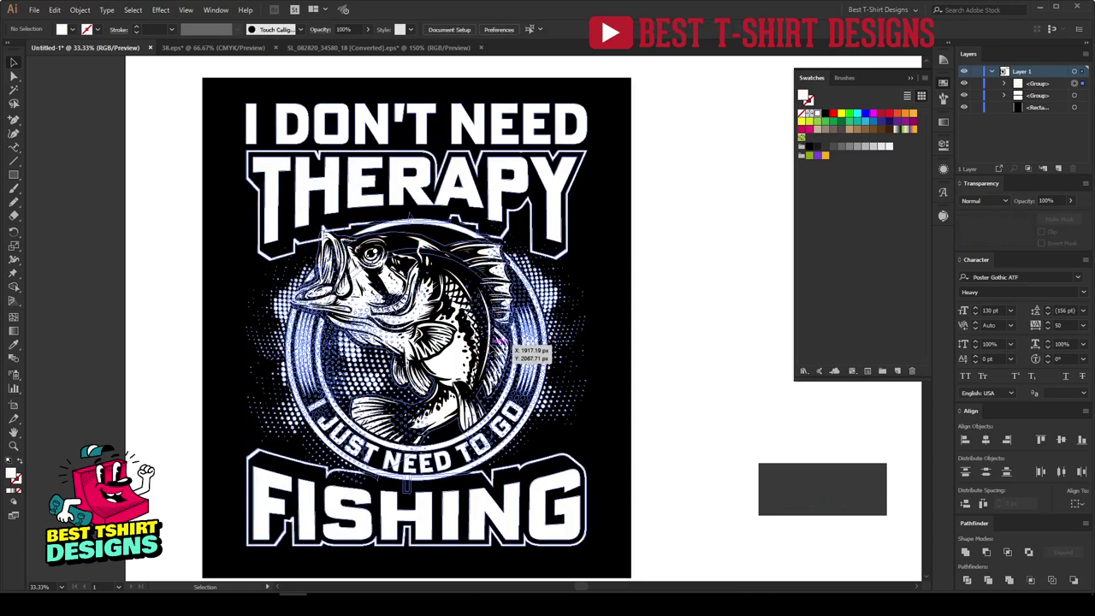
{"action": "left_click", "coordinate": [858, 147]}
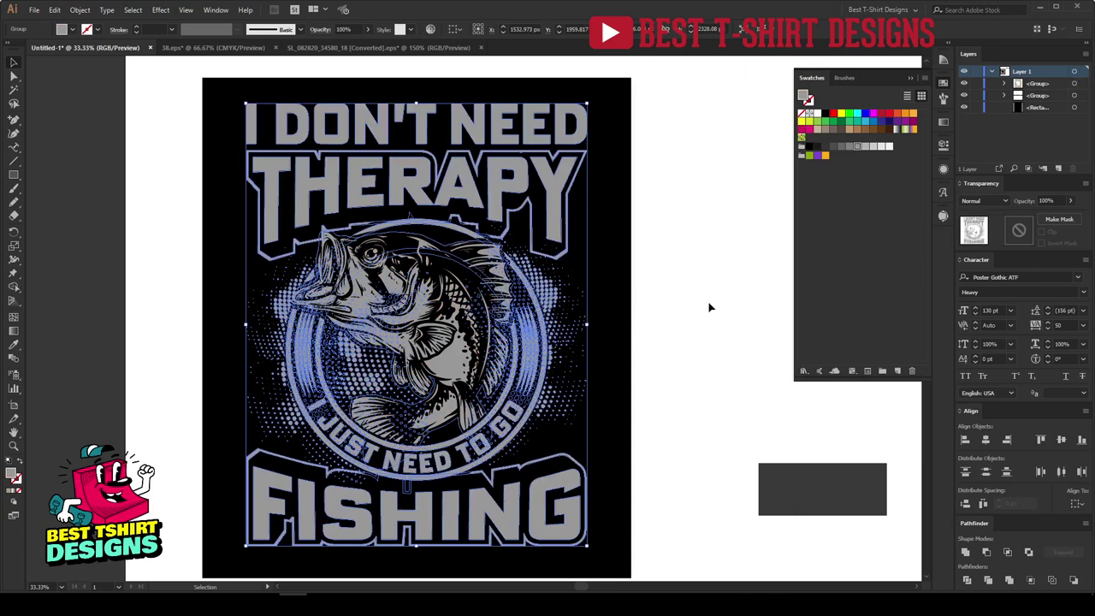
{"action": "left_click", "coordinate": [709, 307]}
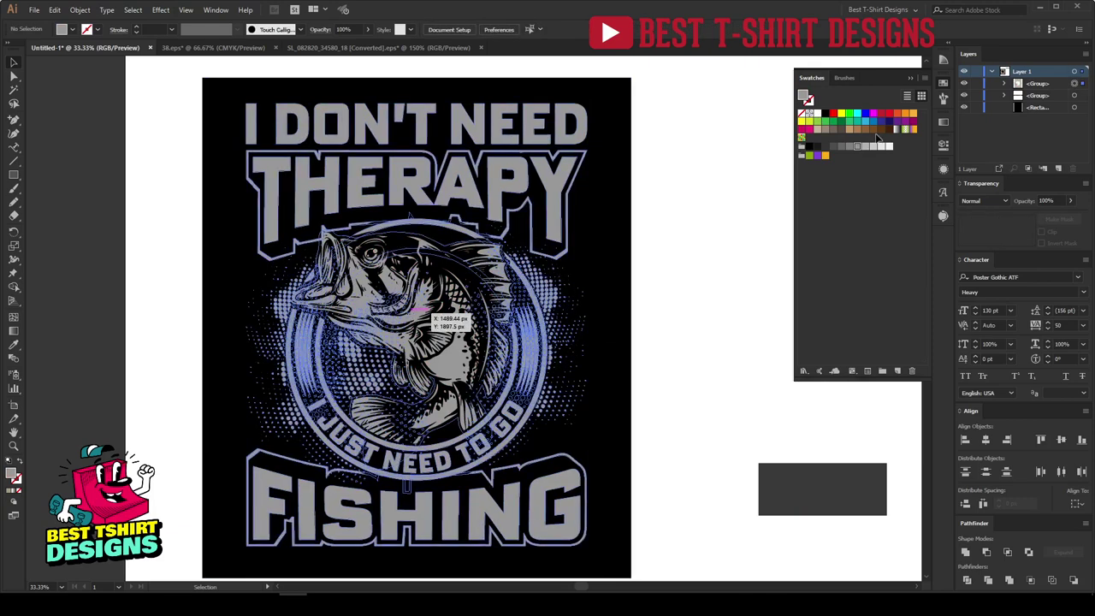
Try bright red on the artwork group, and settle on the dark red swatch as its fill
{"action": "key", "text": "ctrl+a"}
{"action": "left_click", "coordinate": [834, 114]}
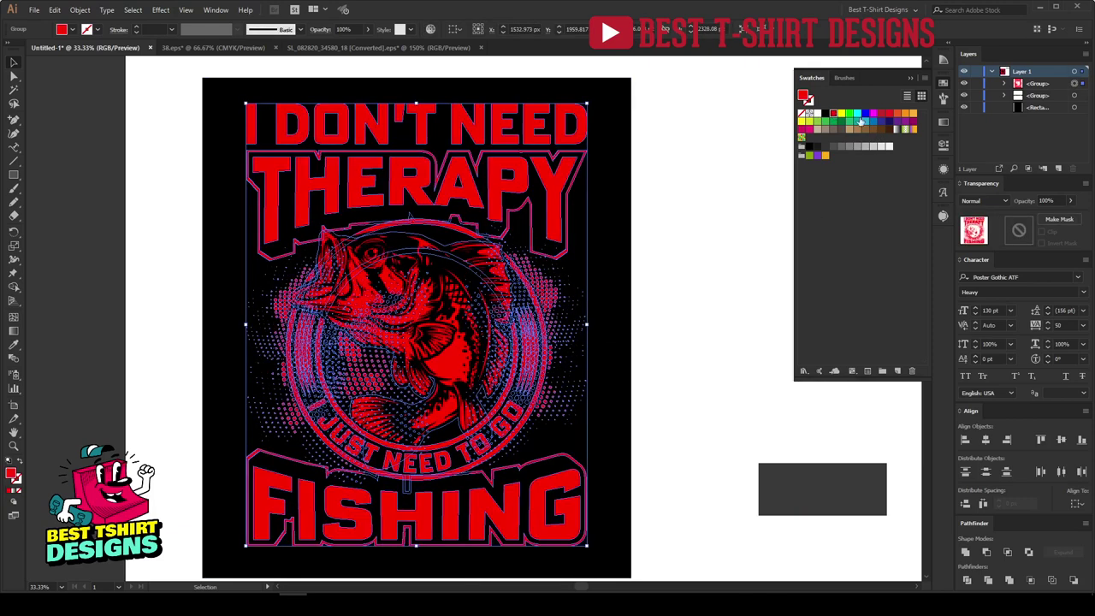
{"action": "left_click", "coordinate": [880, 117]}
{"action": "left_click", "coordinate": [701, 296]}
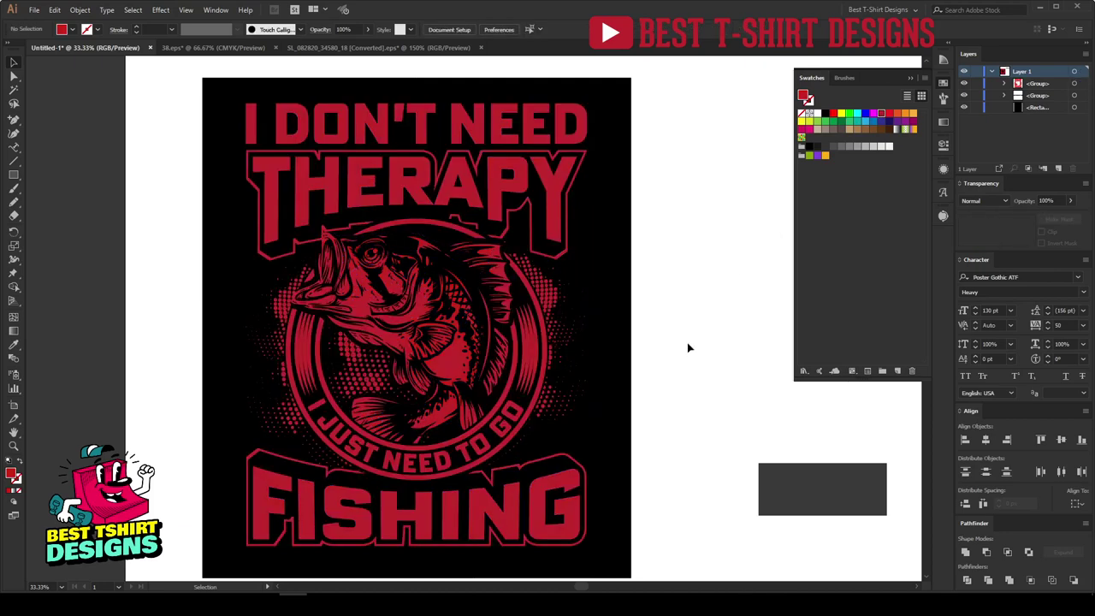
{"action": "left_click_drag", "start_coordinate": [699, 347], "coordinate": [726, 337]}
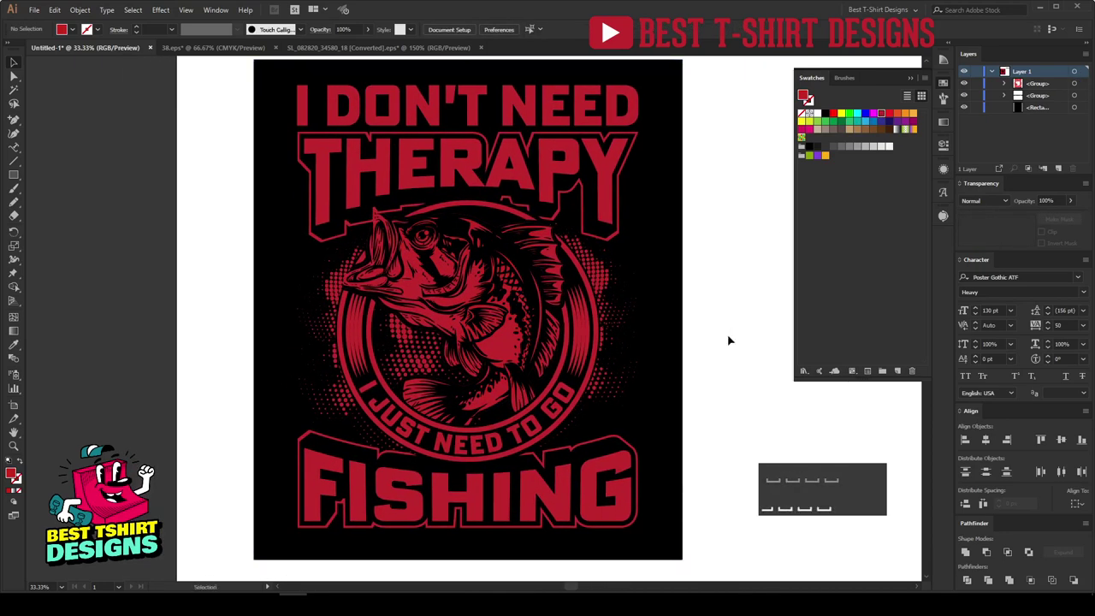